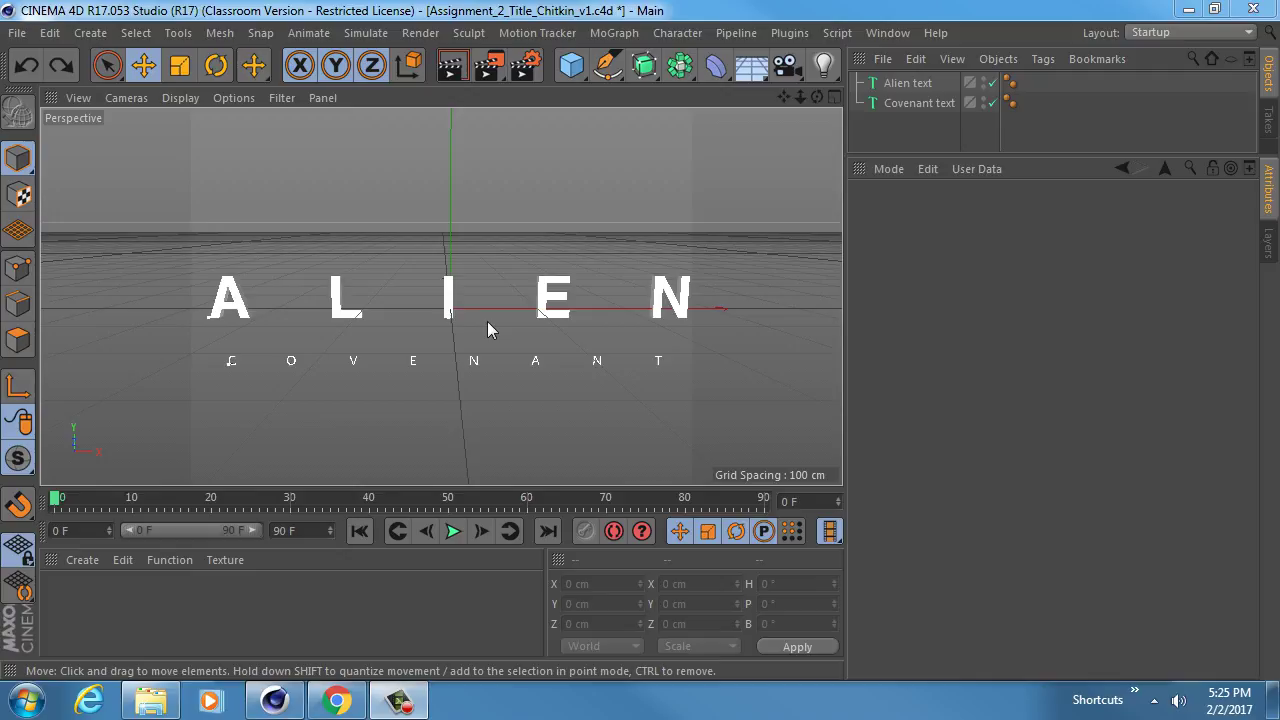
Open the Alien_Trailer video from the Assignment_2 ref folder and enlarge its player to fill the screen
left_click(151, 700)
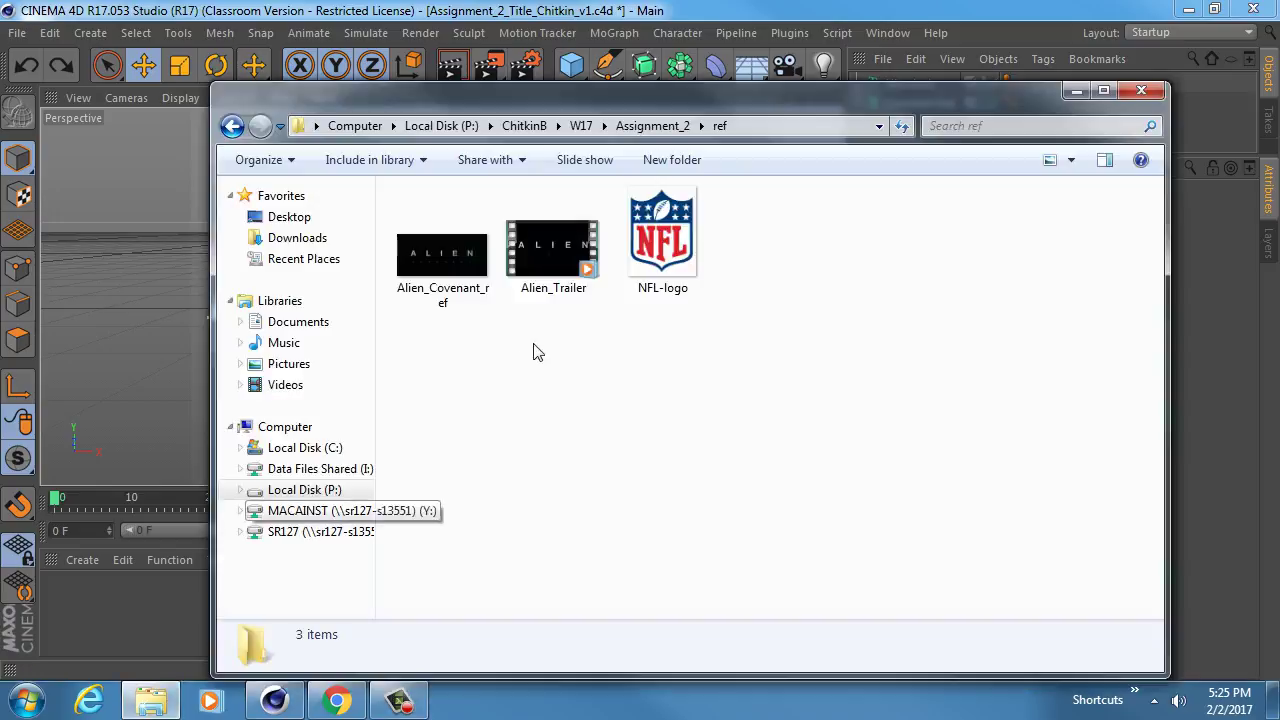
left_click(553, 266)
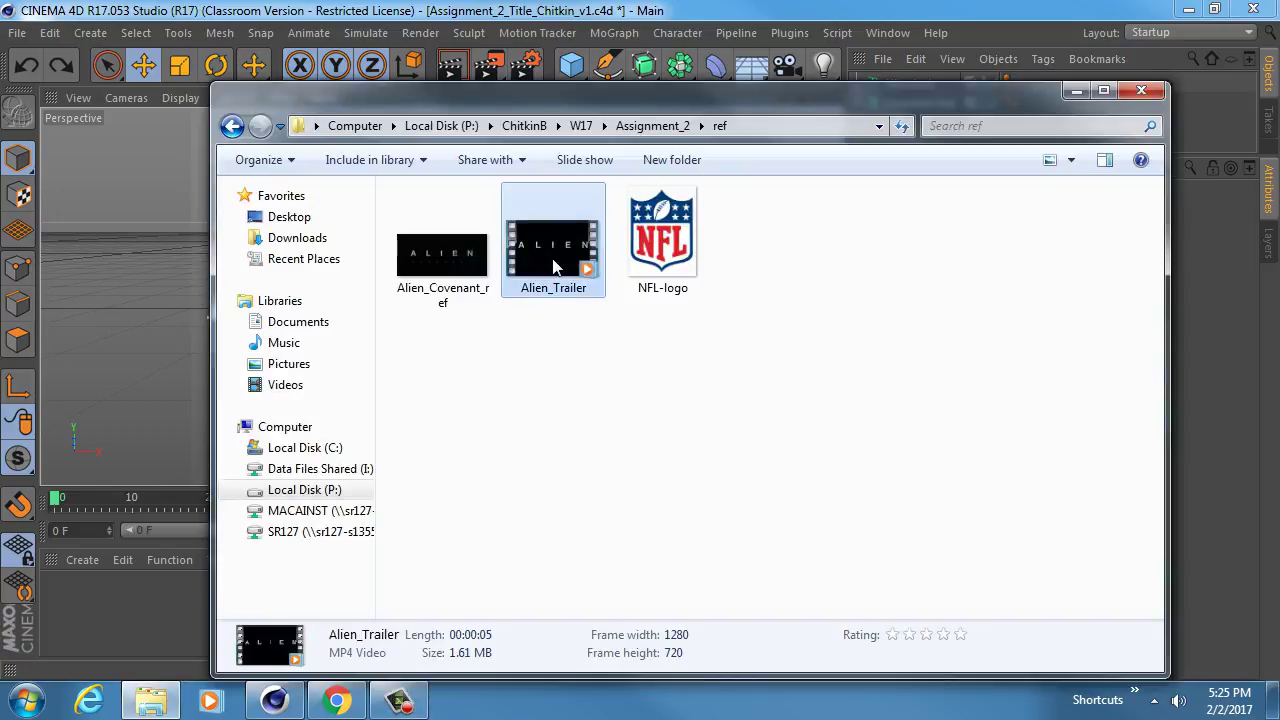
double_click(553, 266)
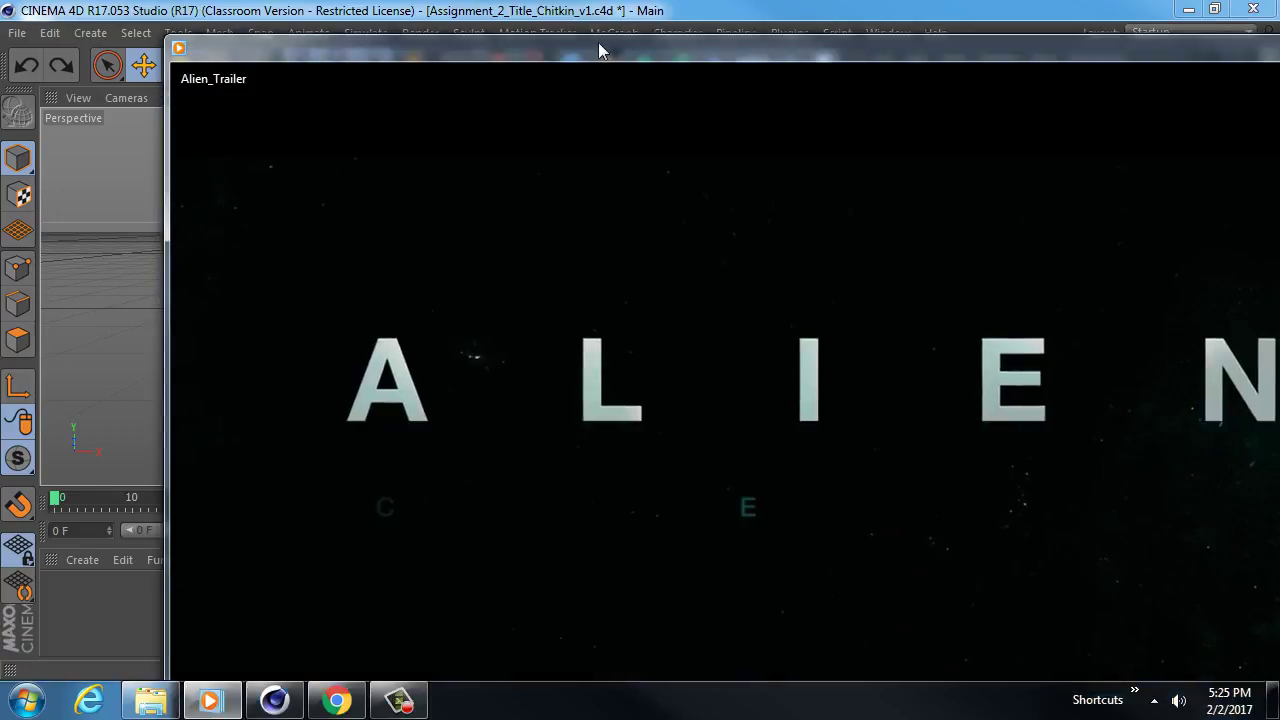
left_click_drag(598, 42, 377, 49)
left_click(1177, 42)
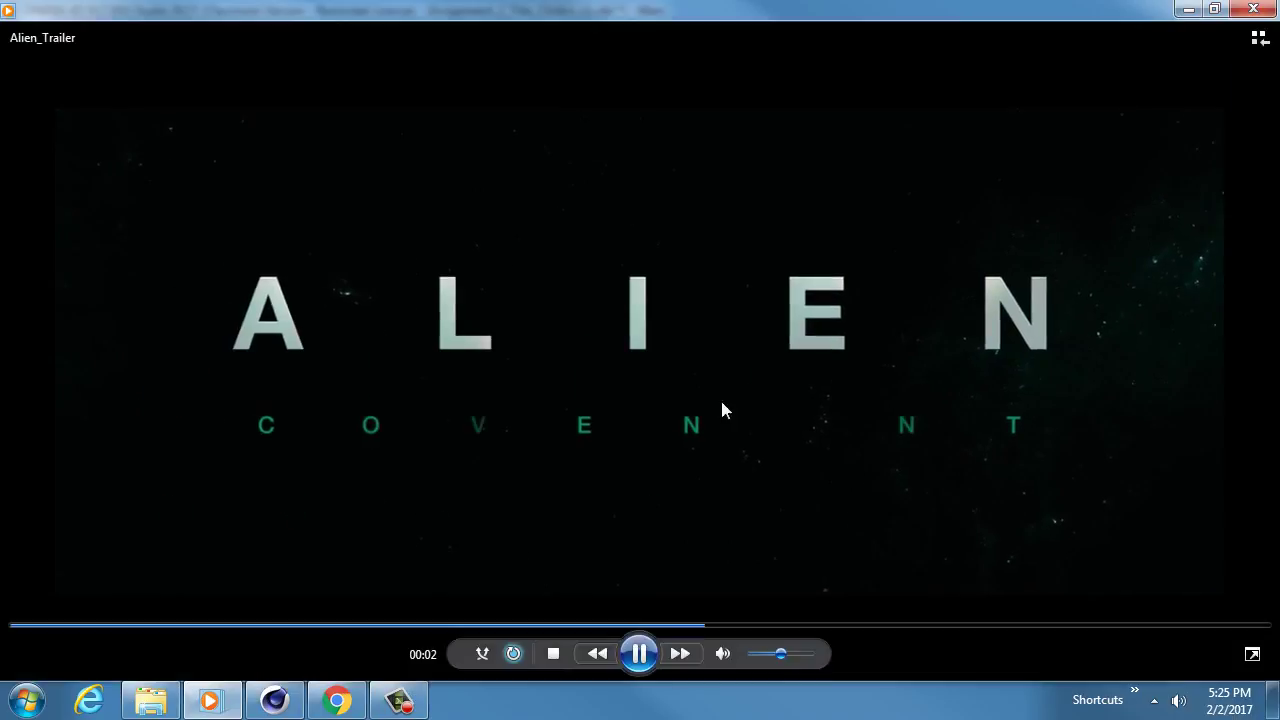
Pause and replay the last seconds of the trailer to examine the ALIEN COVENANT title's look and colours
left_click(638, 653)
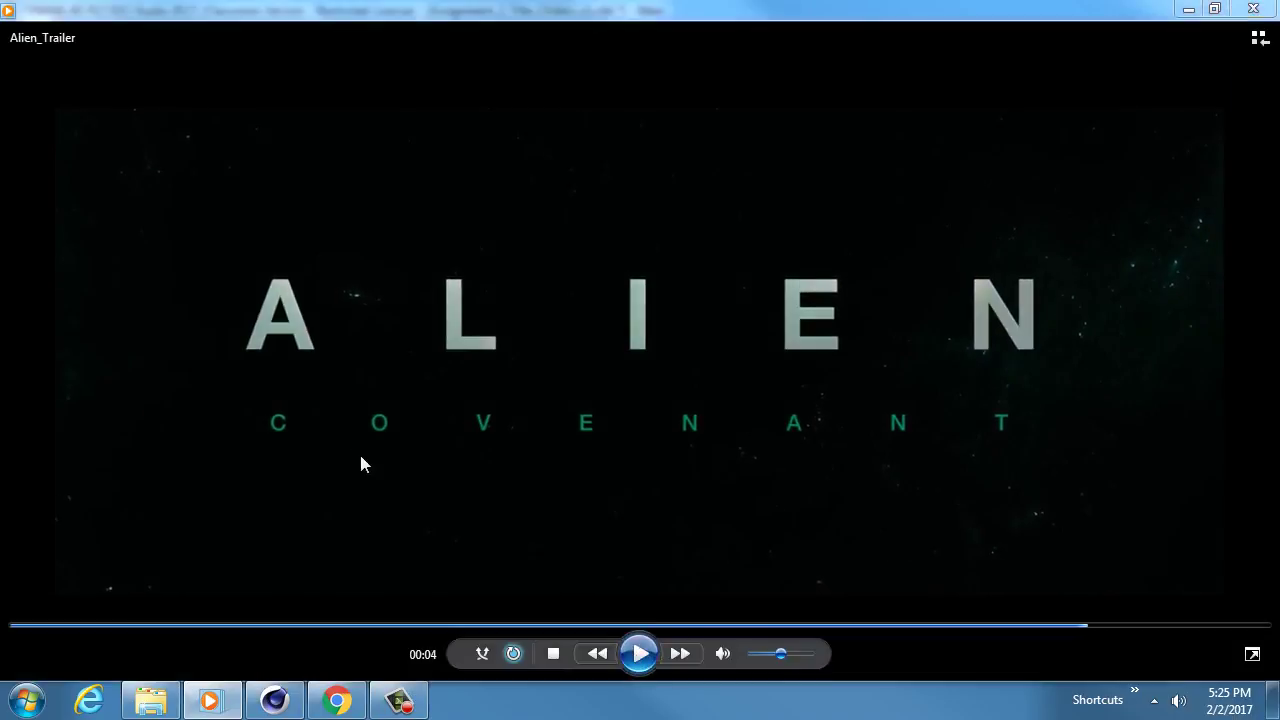
left_click(638, 655)
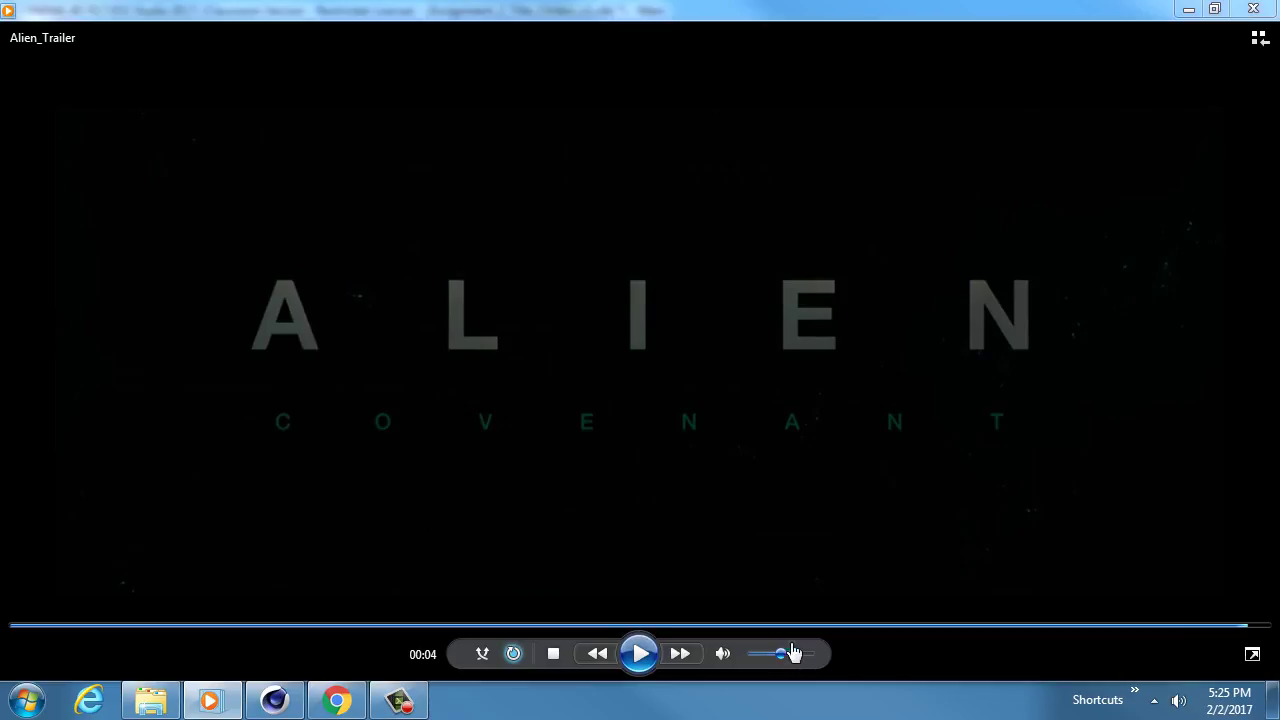
left_click(883, 630)
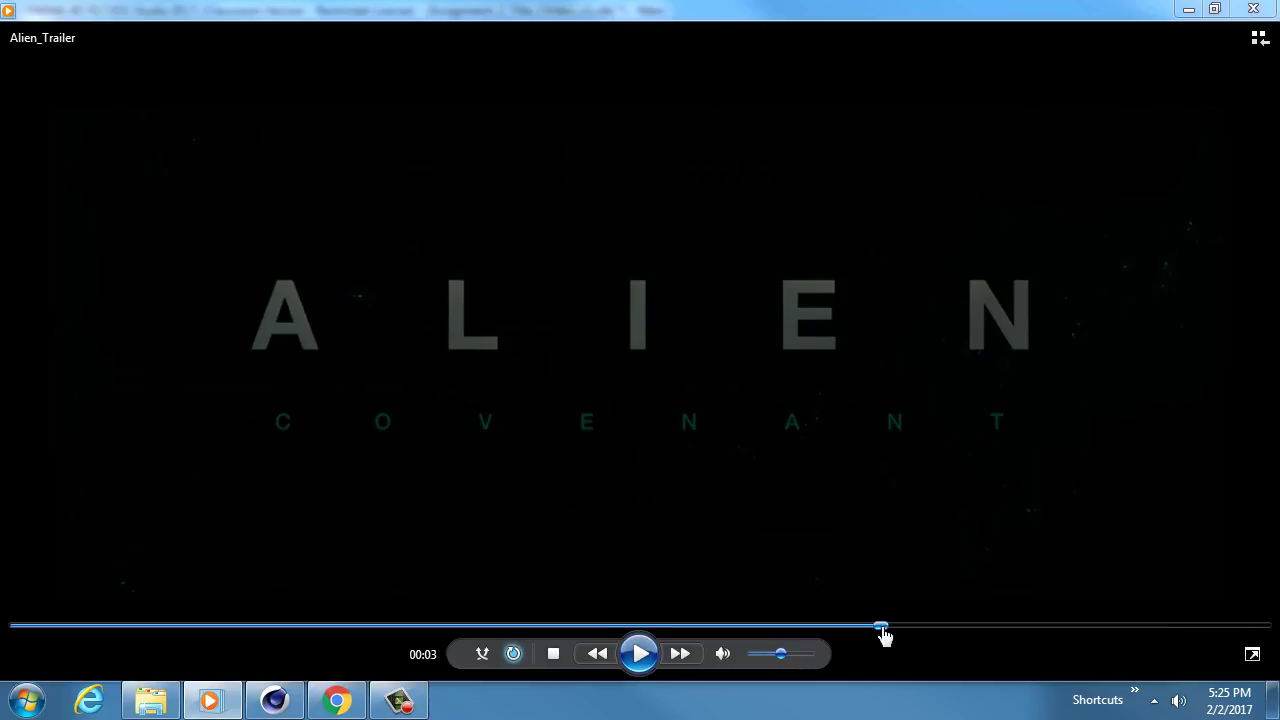
left_click(638, 654)
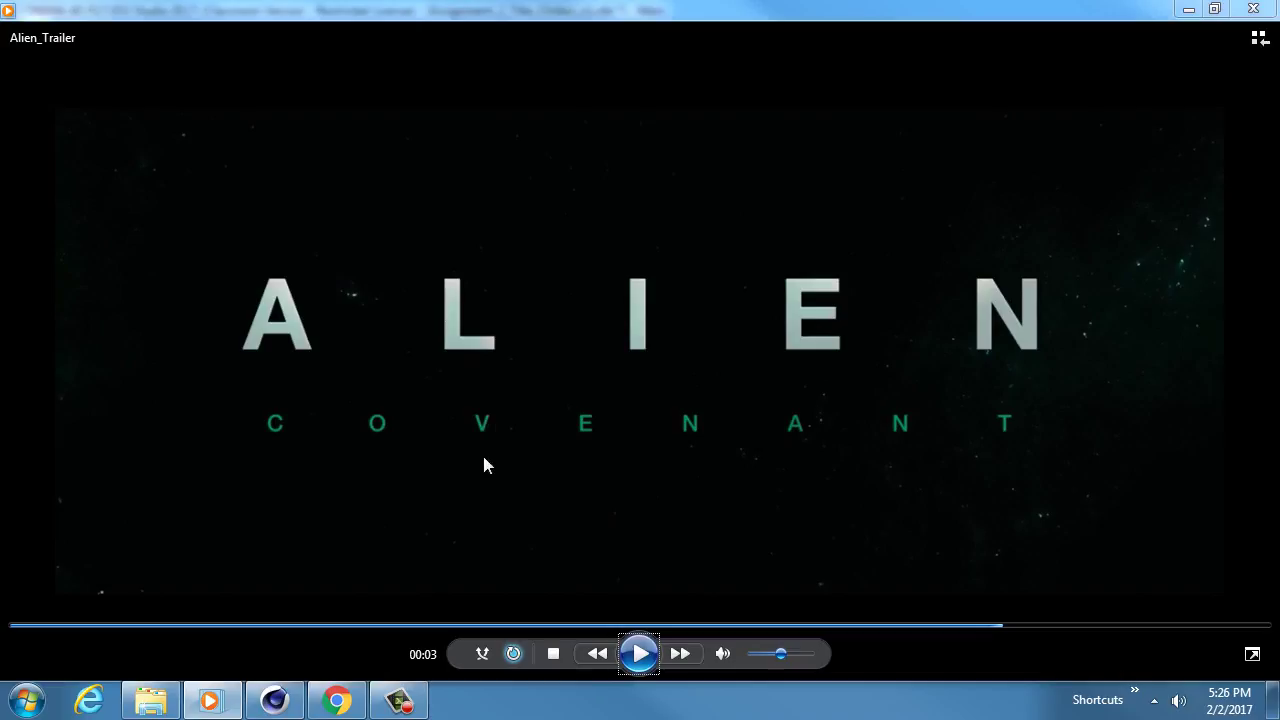
Launch Photoshop and bring its empty workspace to the front
key("super")
type("photo")
key("Return")
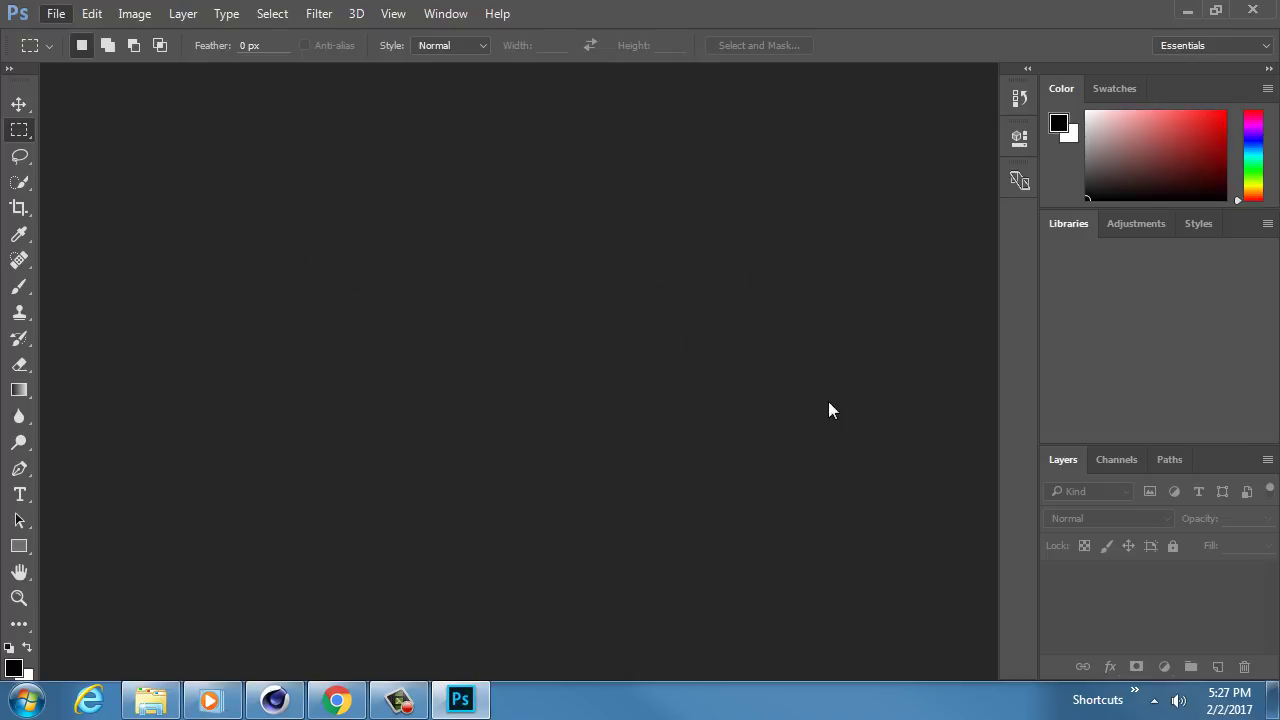
left_click(151, 700)
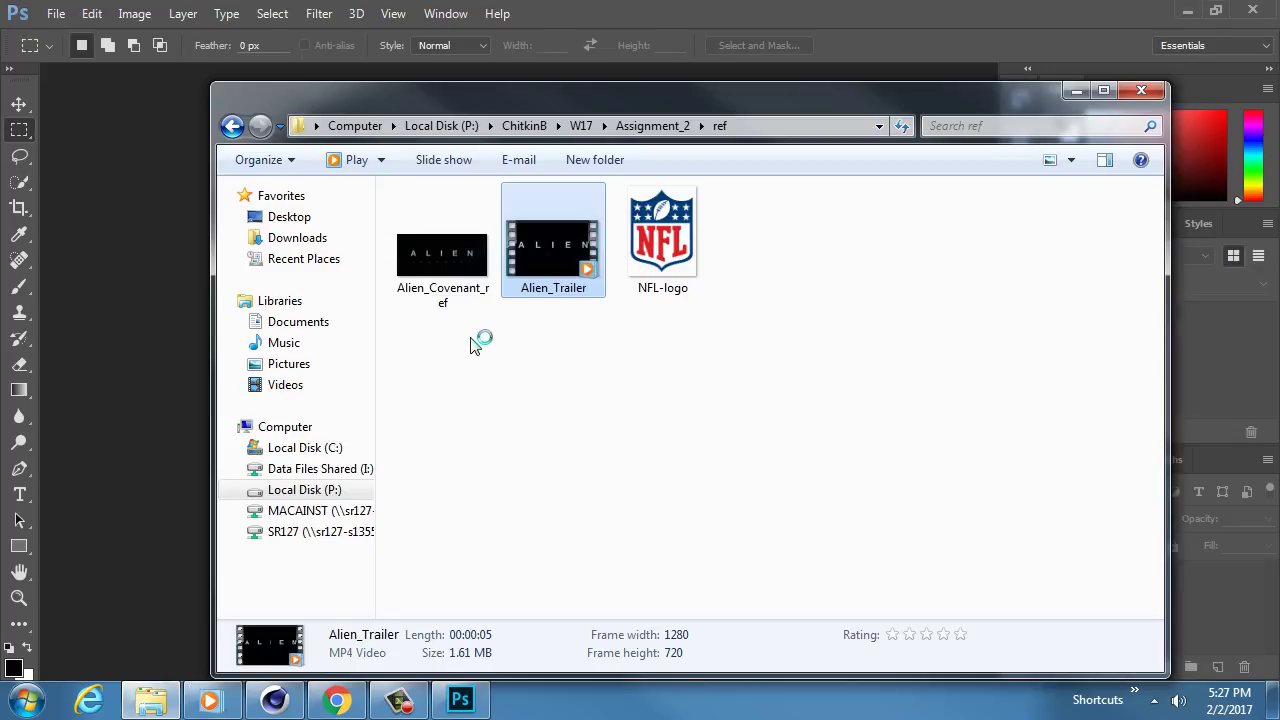
left_click(671, 21)
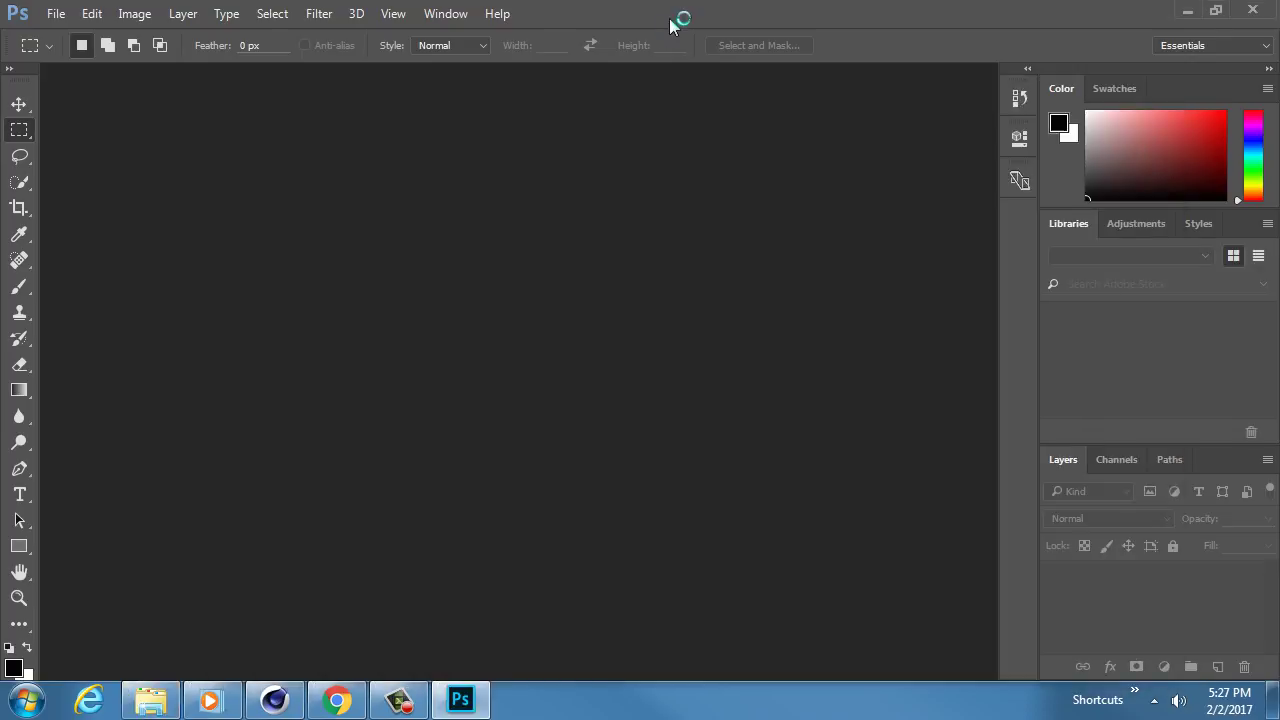
Open the Alien_Covenant_ref image from the W17 Assignment_2 ref folder on Local Disk (P:)
left_click(58, 14)
left_click(87, 55)
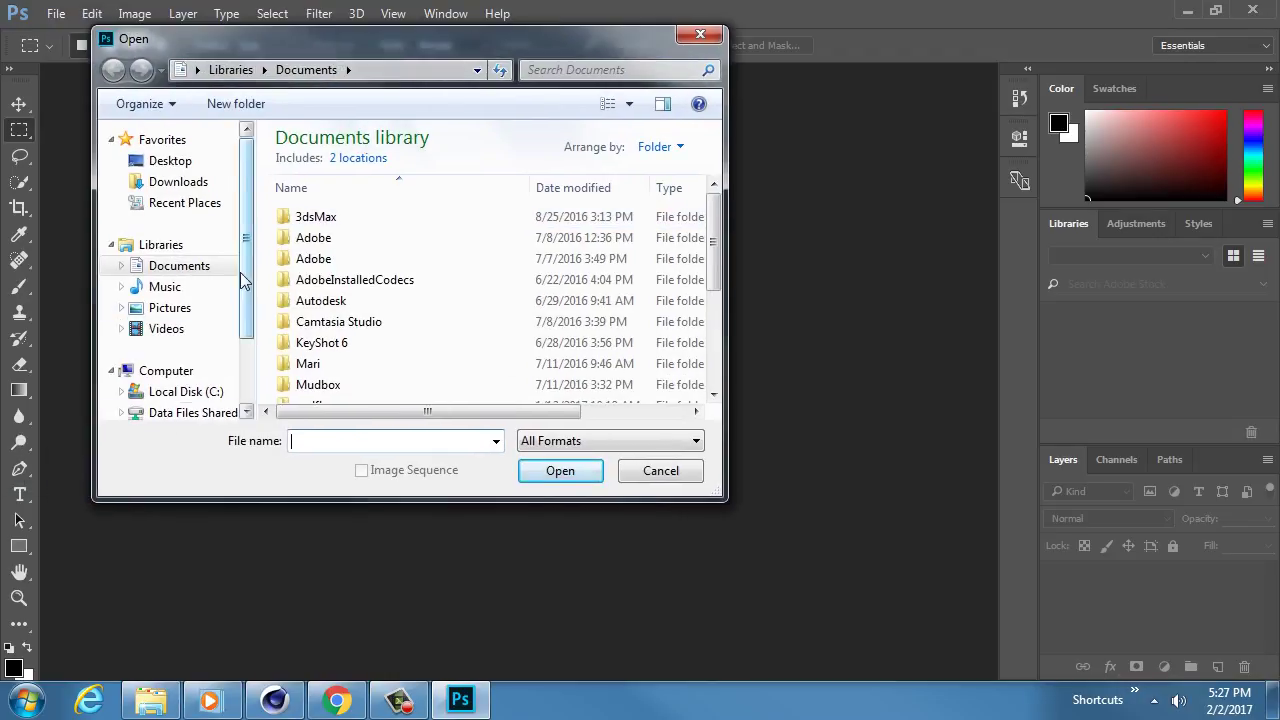
scroll(180, 405, "down", 2)
left_click(185, 340)
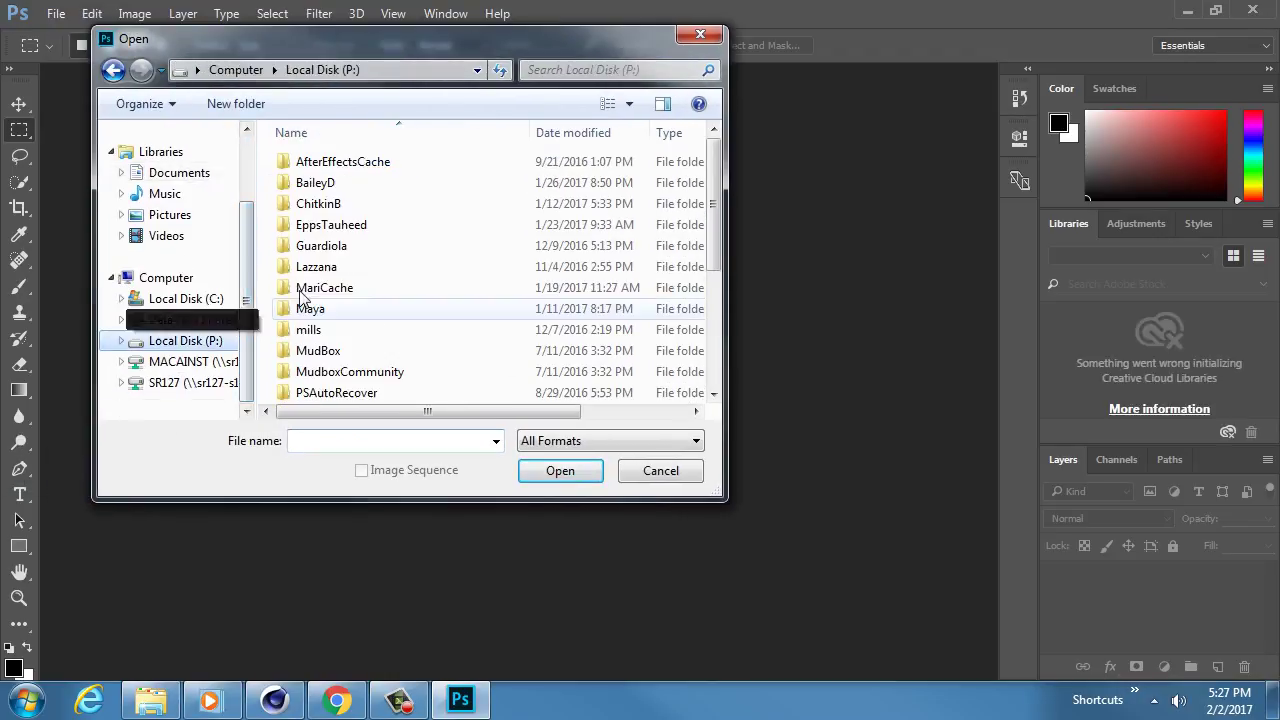
double_click(346, 204)
double_click(349, 185)
double_click(363, 180)
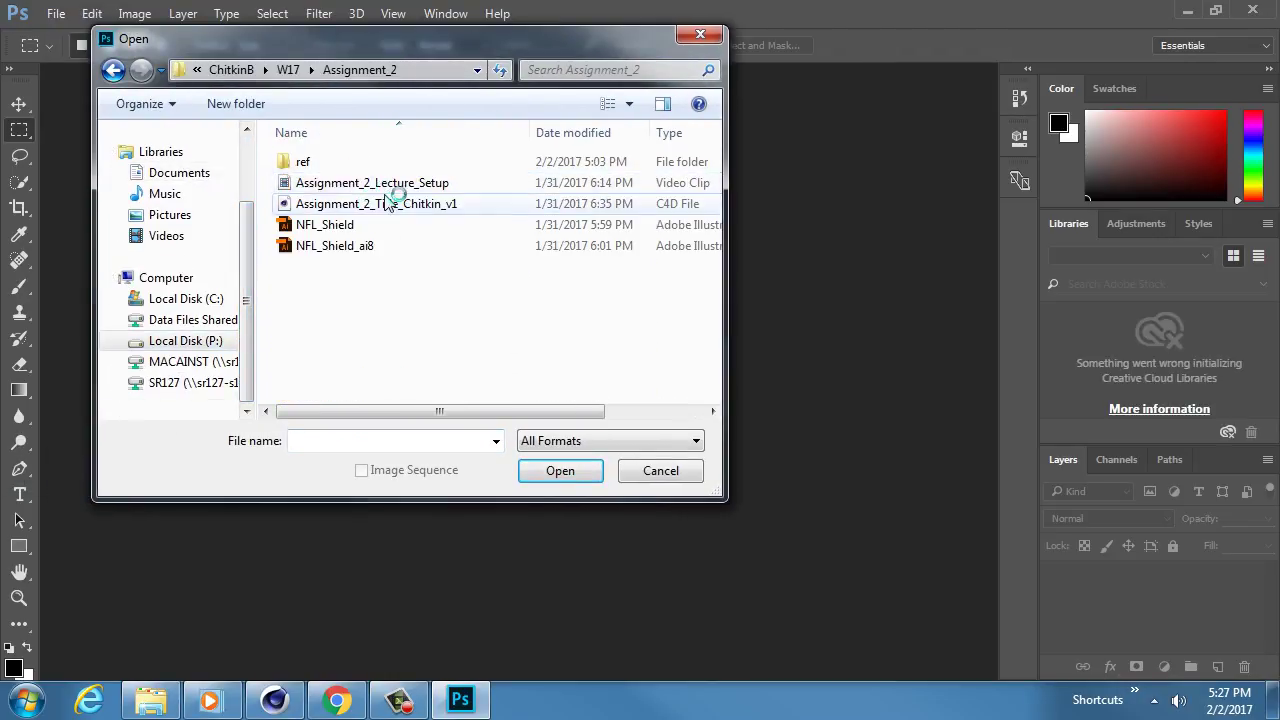
double_click(371, 163)
left_click(336, 195)
left_click(561, 470)
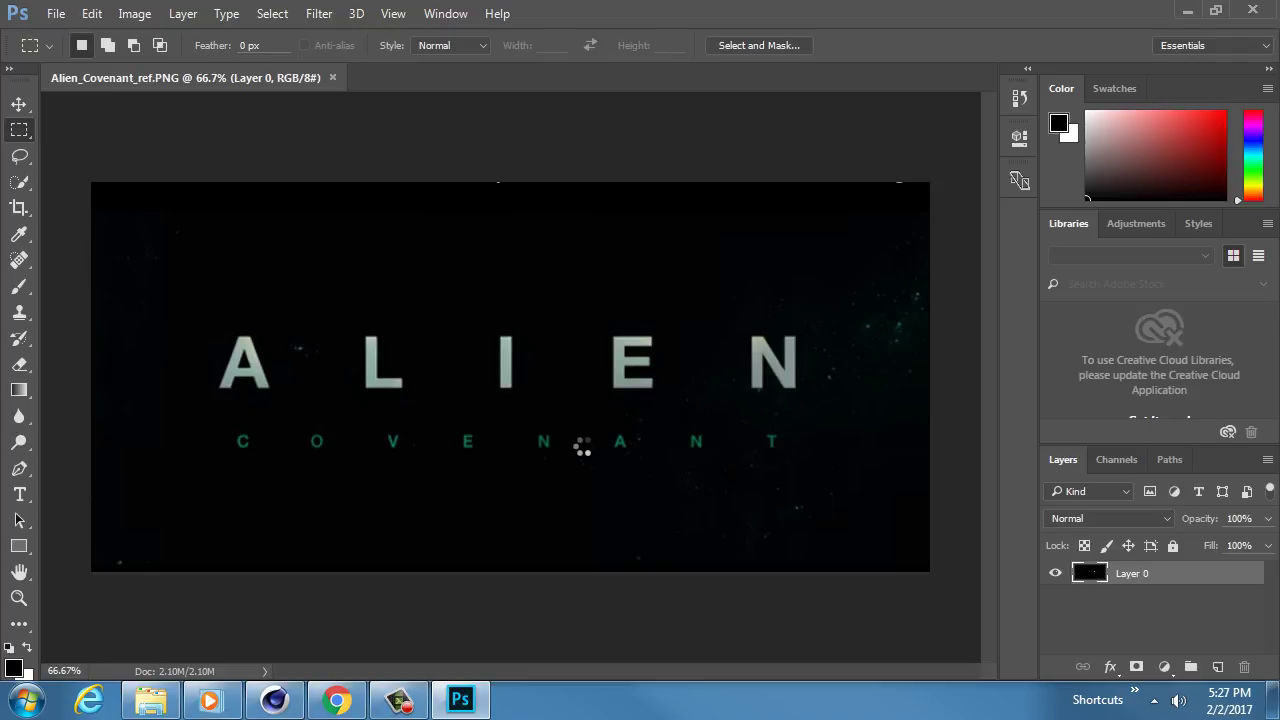
Turn off the Pixel Grid display for the Alien_Covenant_ref image
scroll(630, 445, "up", 6, "alt")
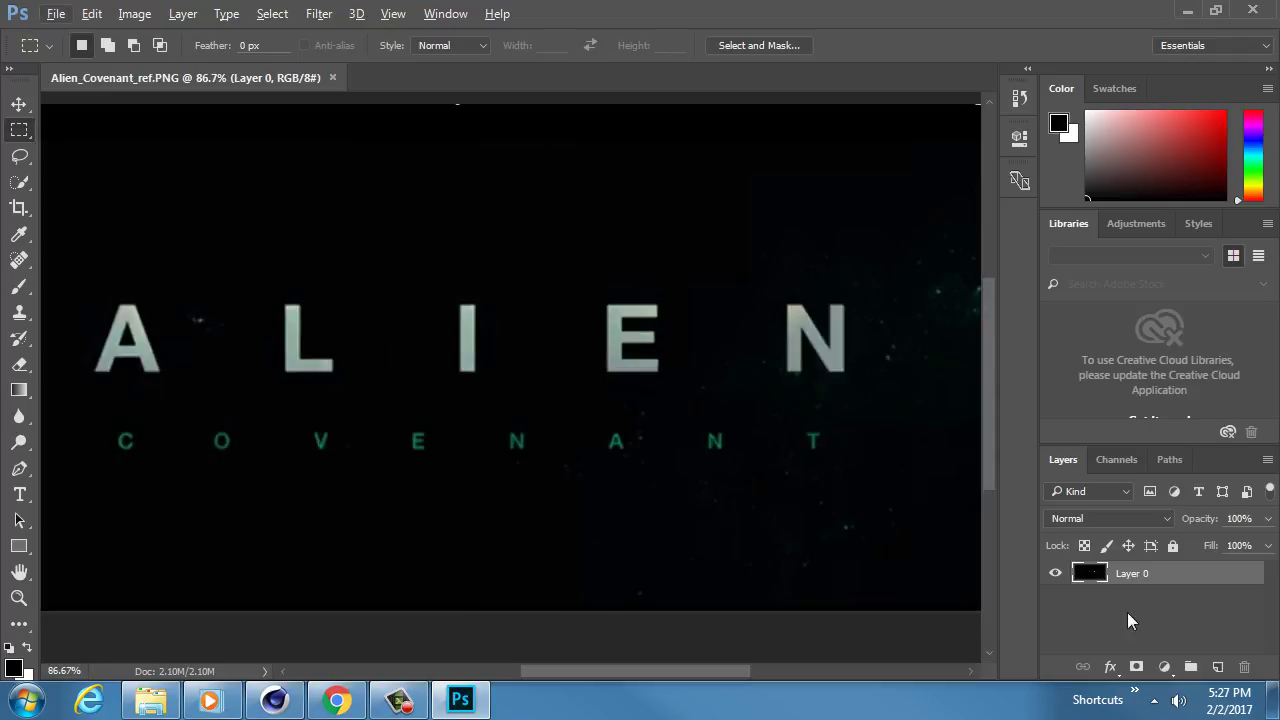
scroll(551, 449, "up", 4, "alt")
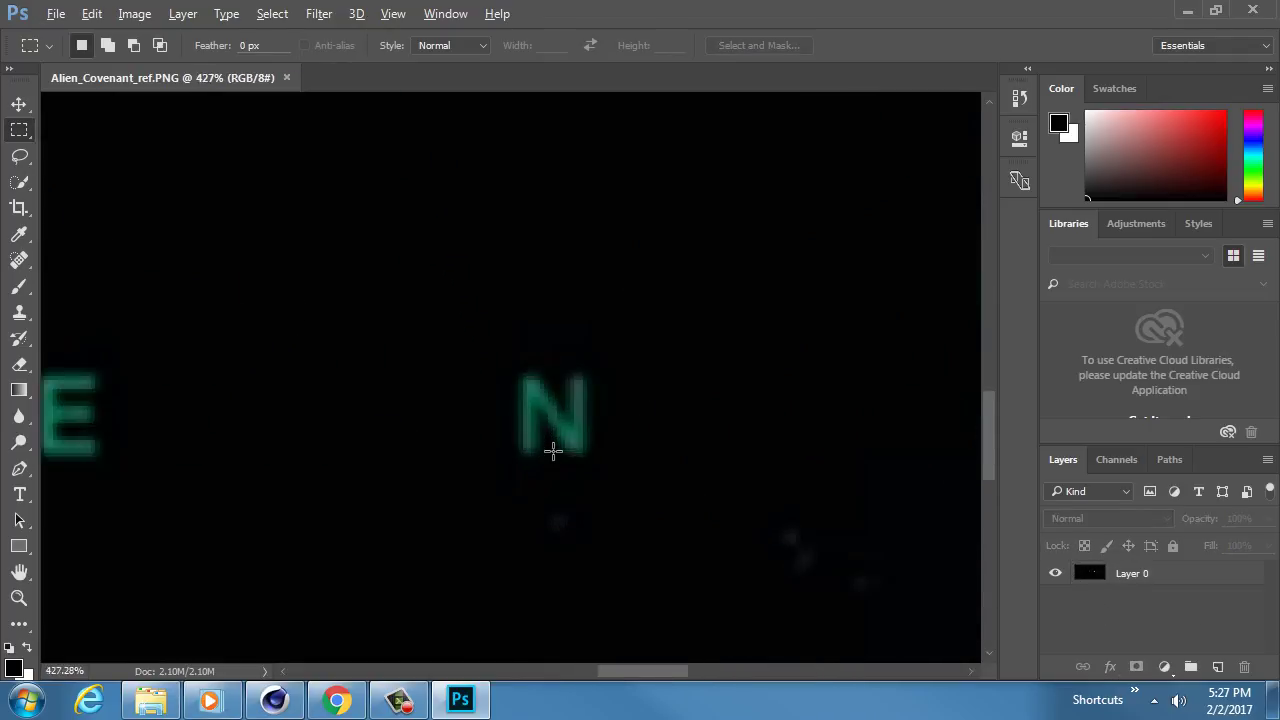
scroll(553, 451, "down", 2, "alt")
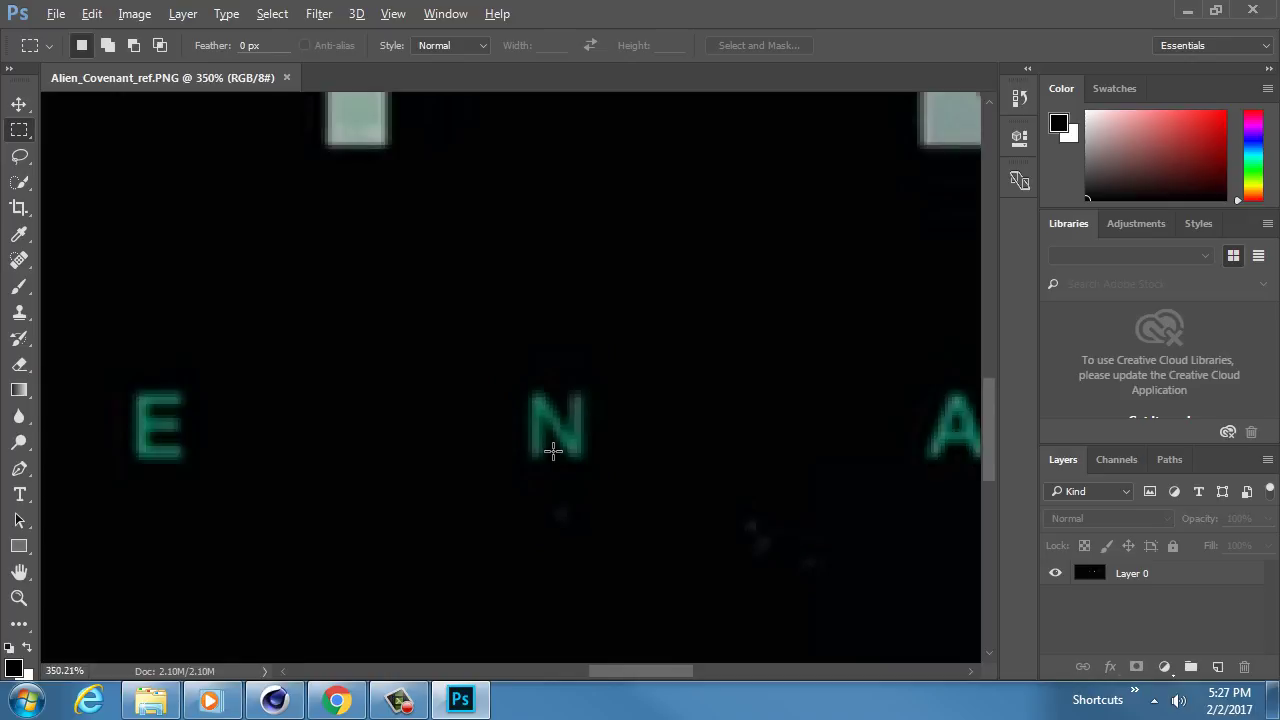
scroll(553, 451, "down", 1, "alt")
scroll(408, 414, "right", 5, "ctrl")
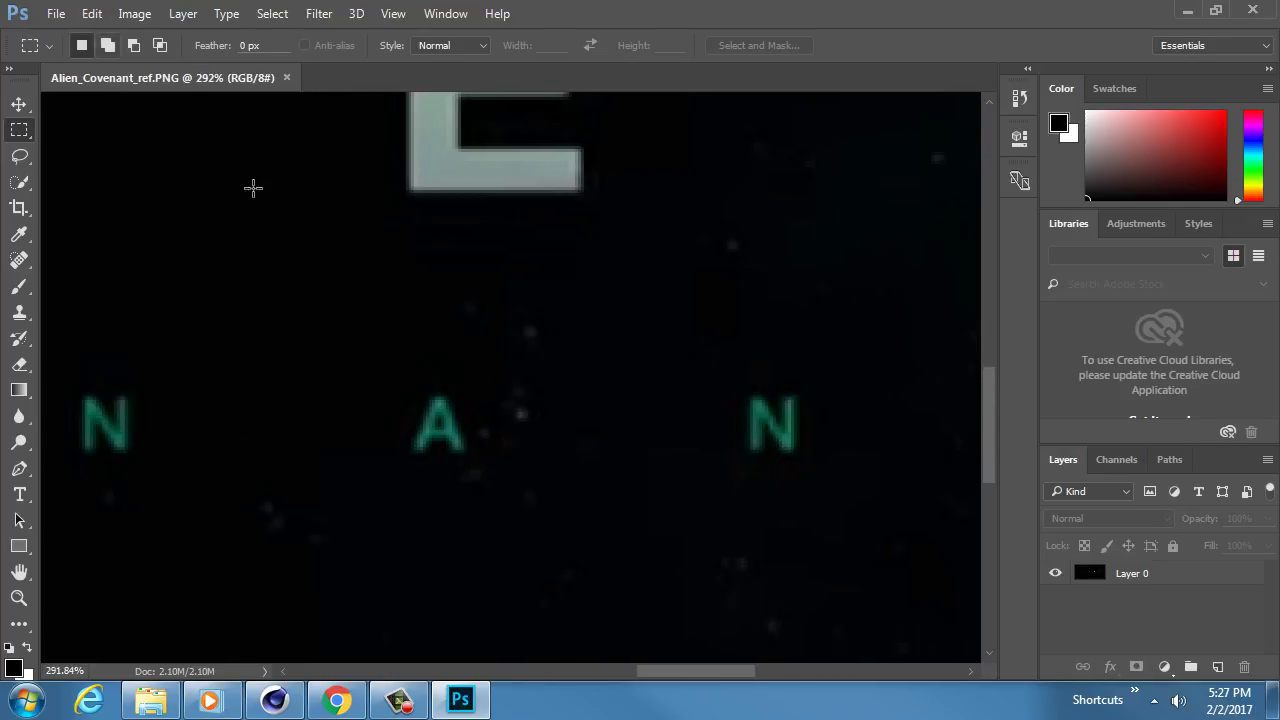
left_click(393, 13)
mouse_move(356, 13)
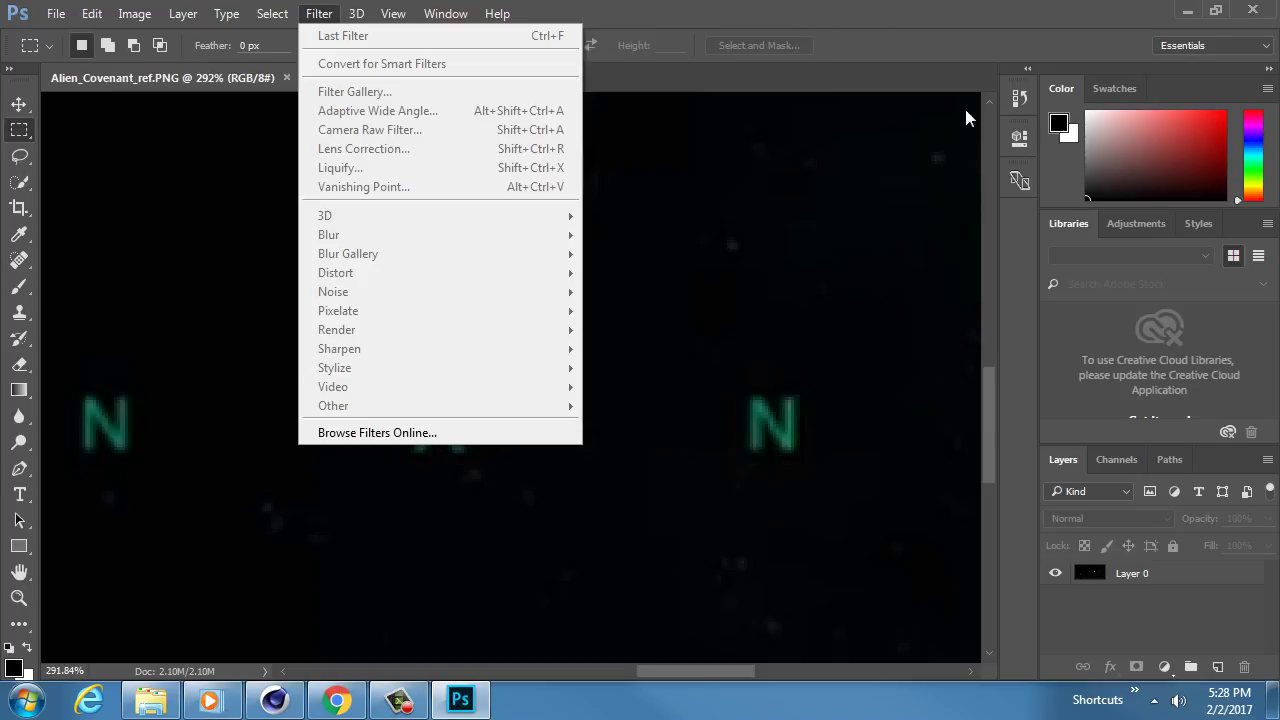
left_click(680, 131)
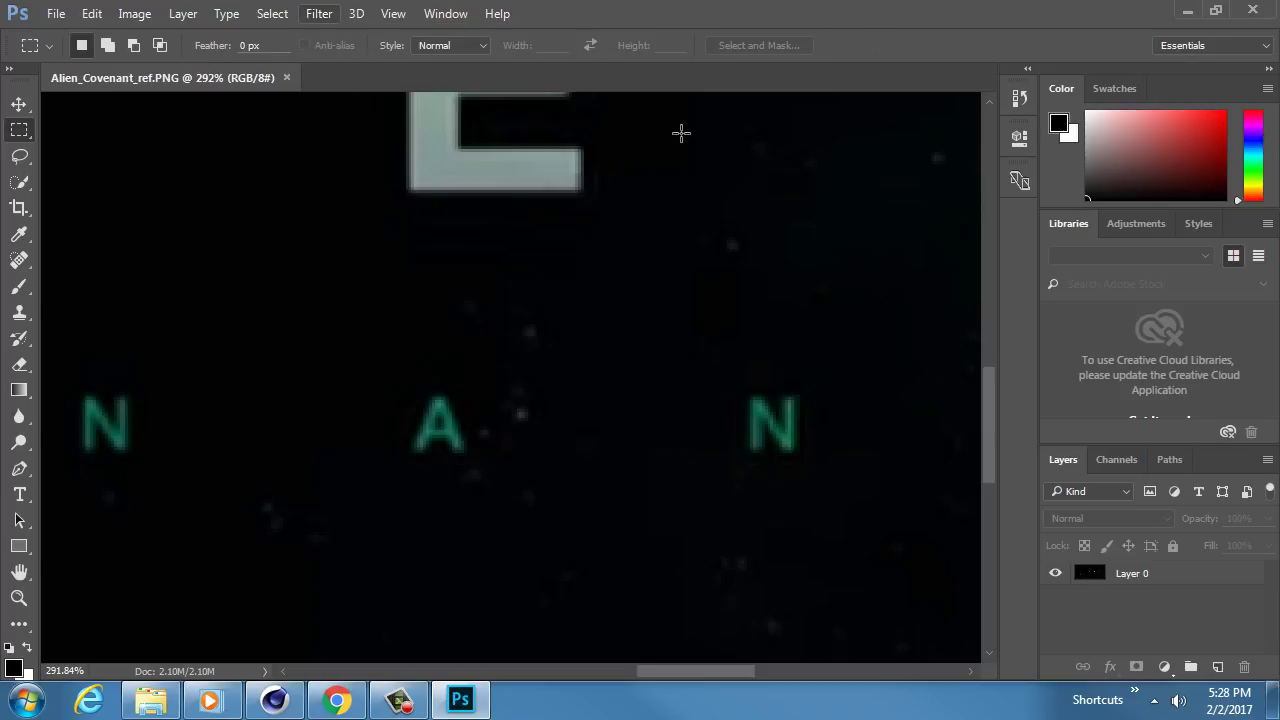
left_click(447, 14)
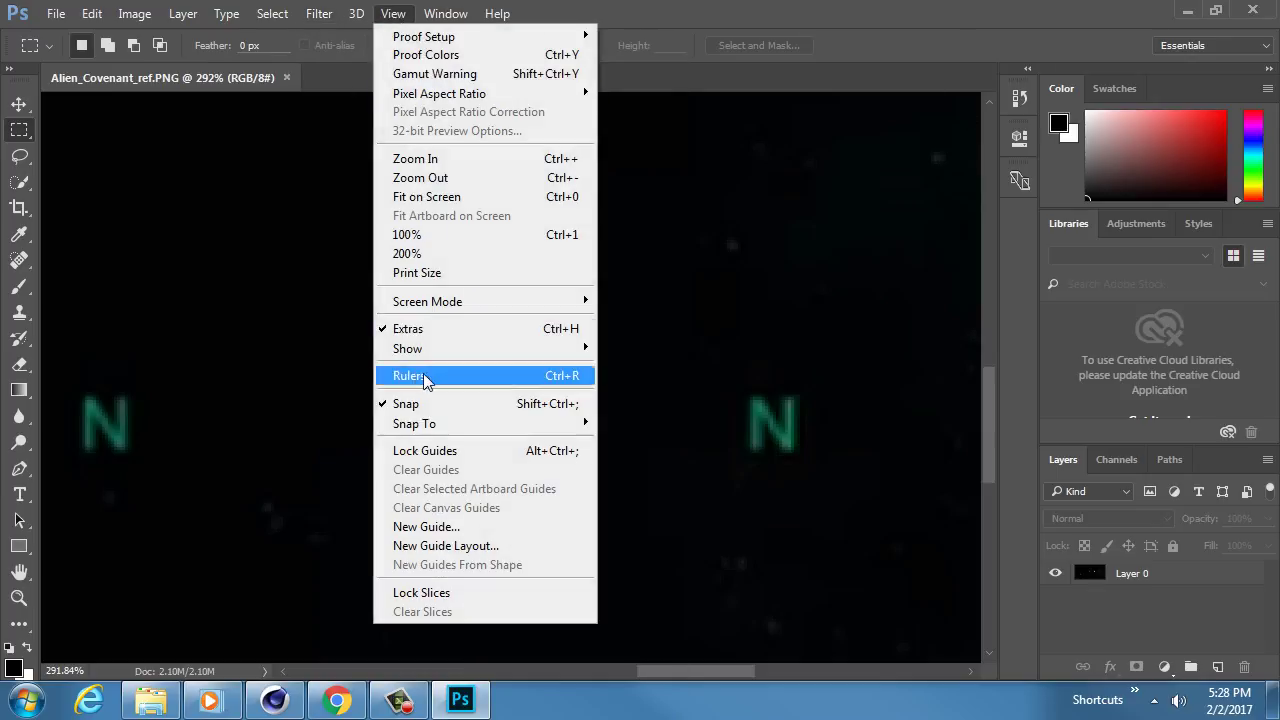
mouse_move(443, 352)
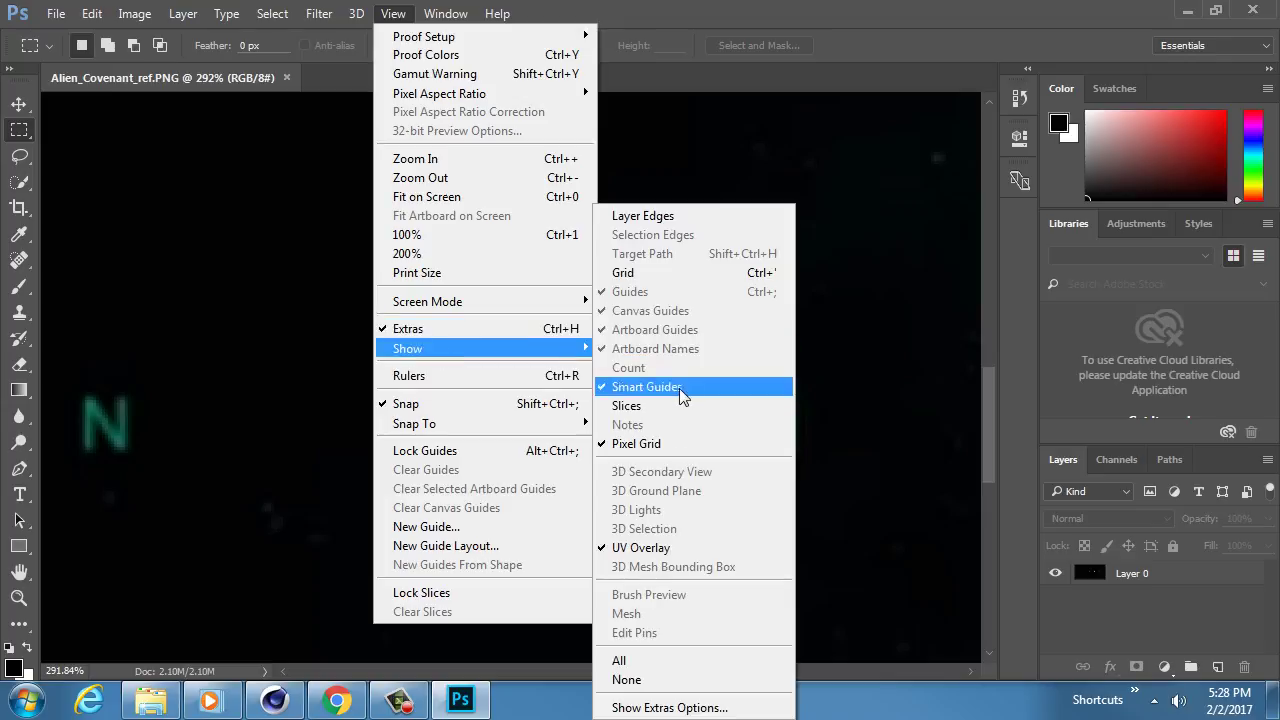
left_click(668, 444)
Sample the green inside the letter A of COVENANT as the foreground colour with the Eyedropper
scroll(439, 420, "up", 5, "alt")
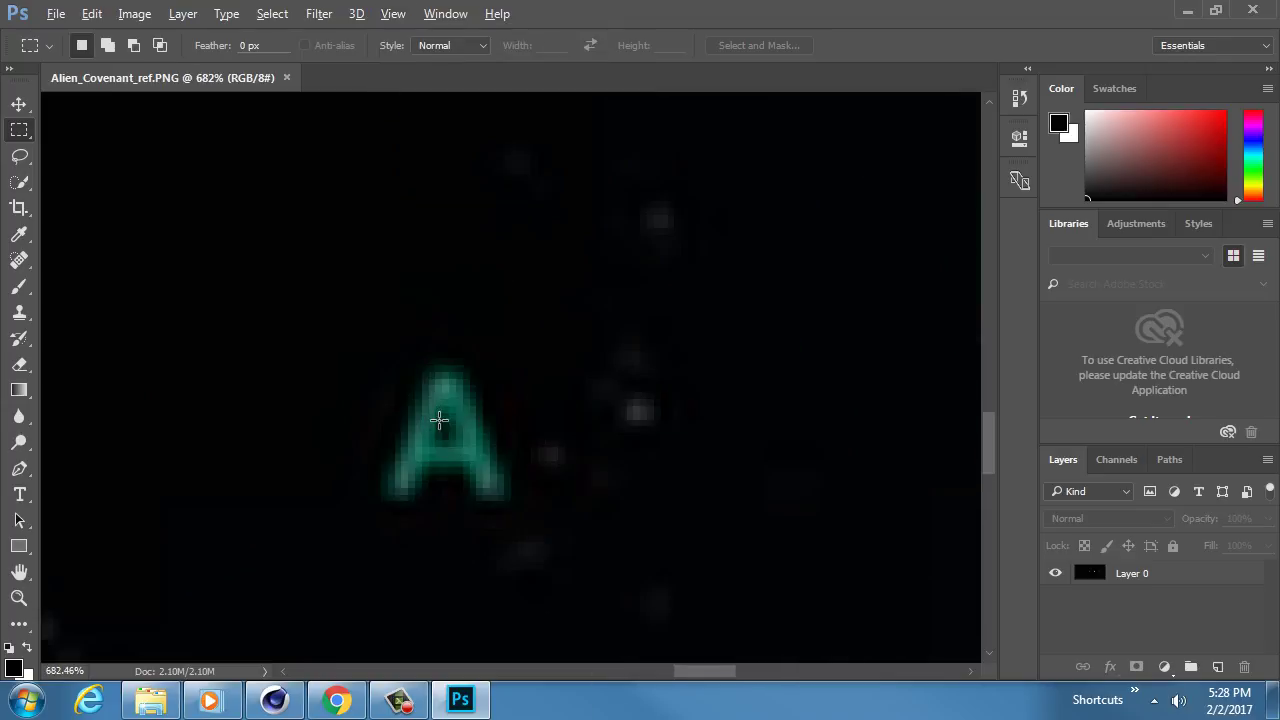
scroll(439, 420, "up", 2, "alt")
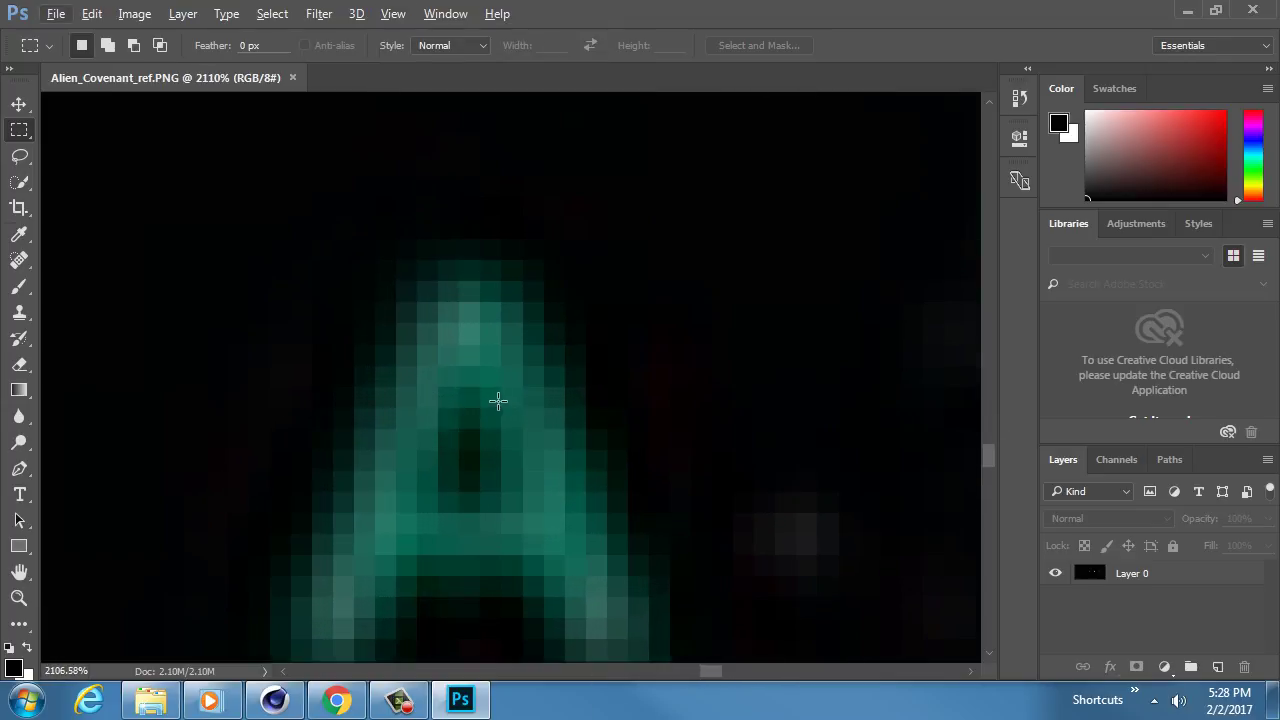
key("i")
left_click(500, 366)
left_click(500, 367)
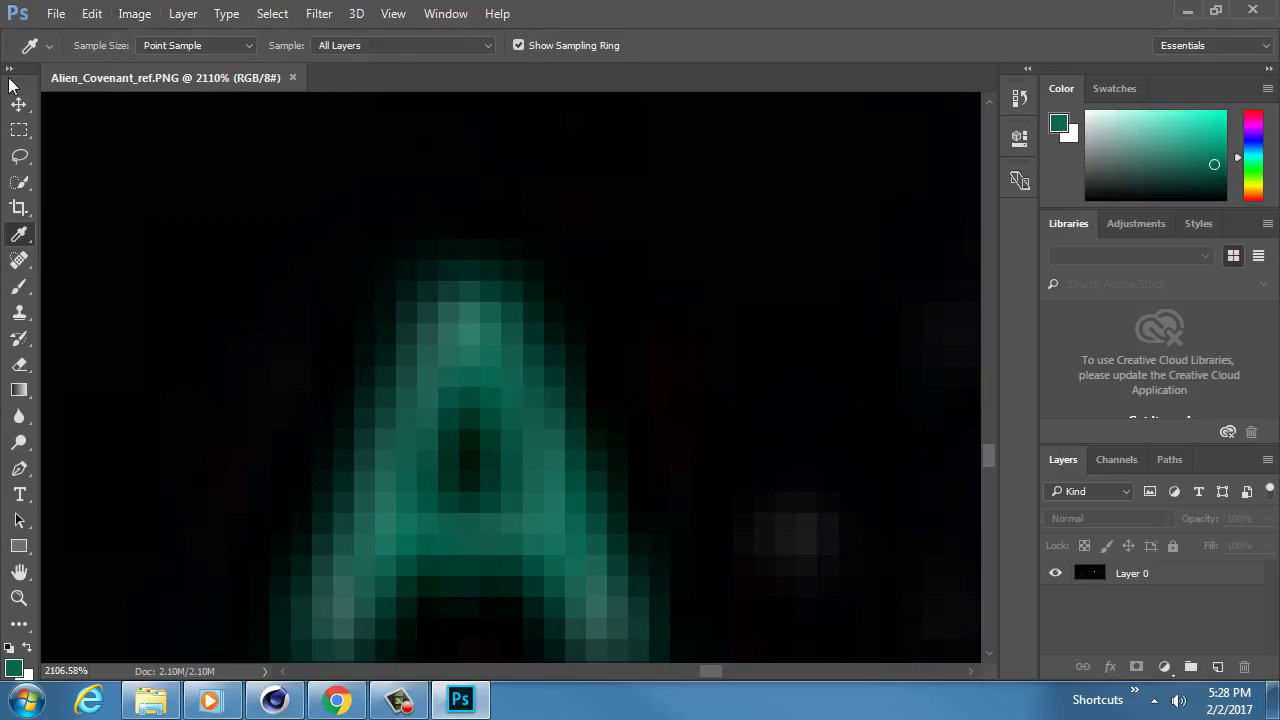
Expand the tools to two columns and open the foreground Color Picker to read the sampled green's RGB values
left_click(10, 69)
left_click(29, 398)
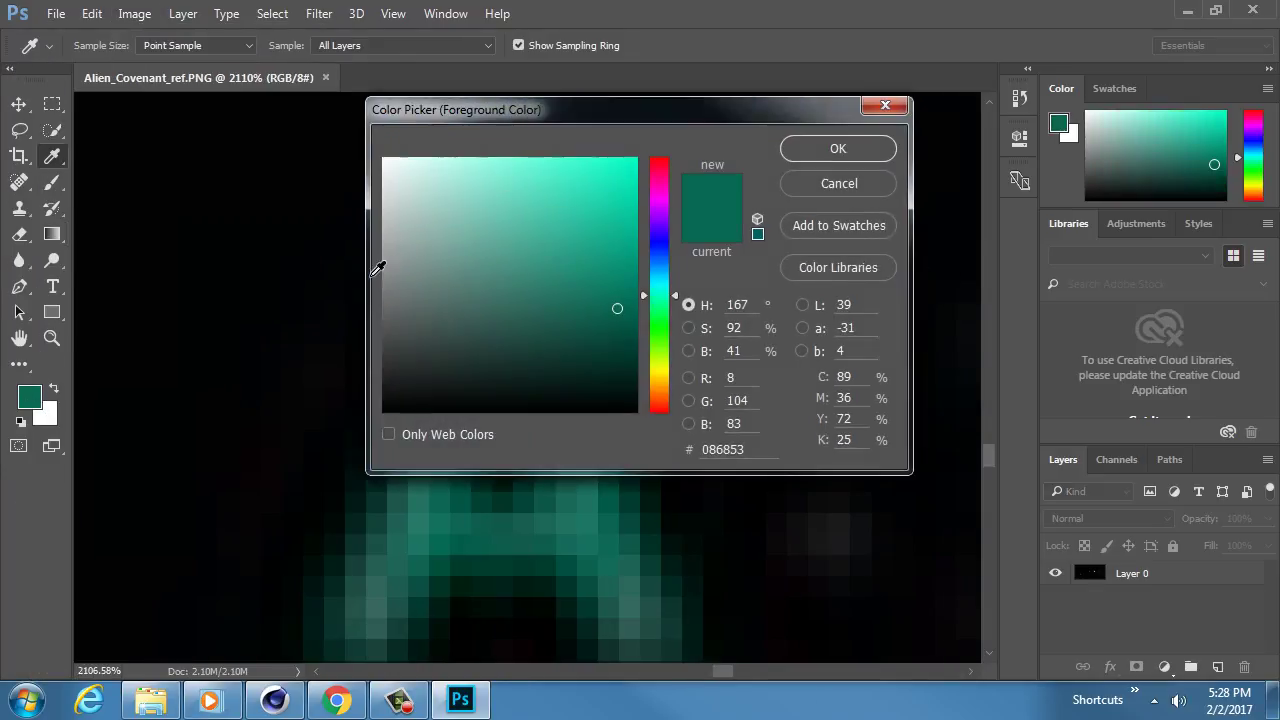
left_click_drag(493, 117, 536, 166)
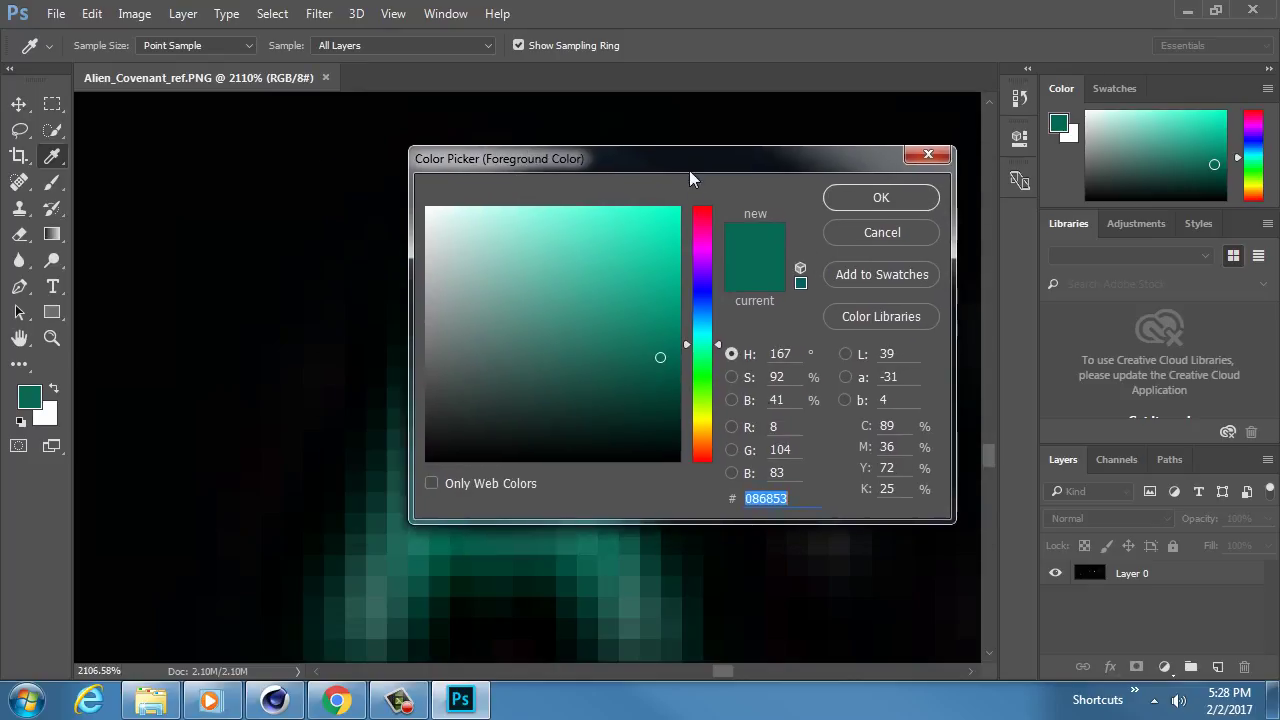
left_click_drag(689, 170, 1279, 383)
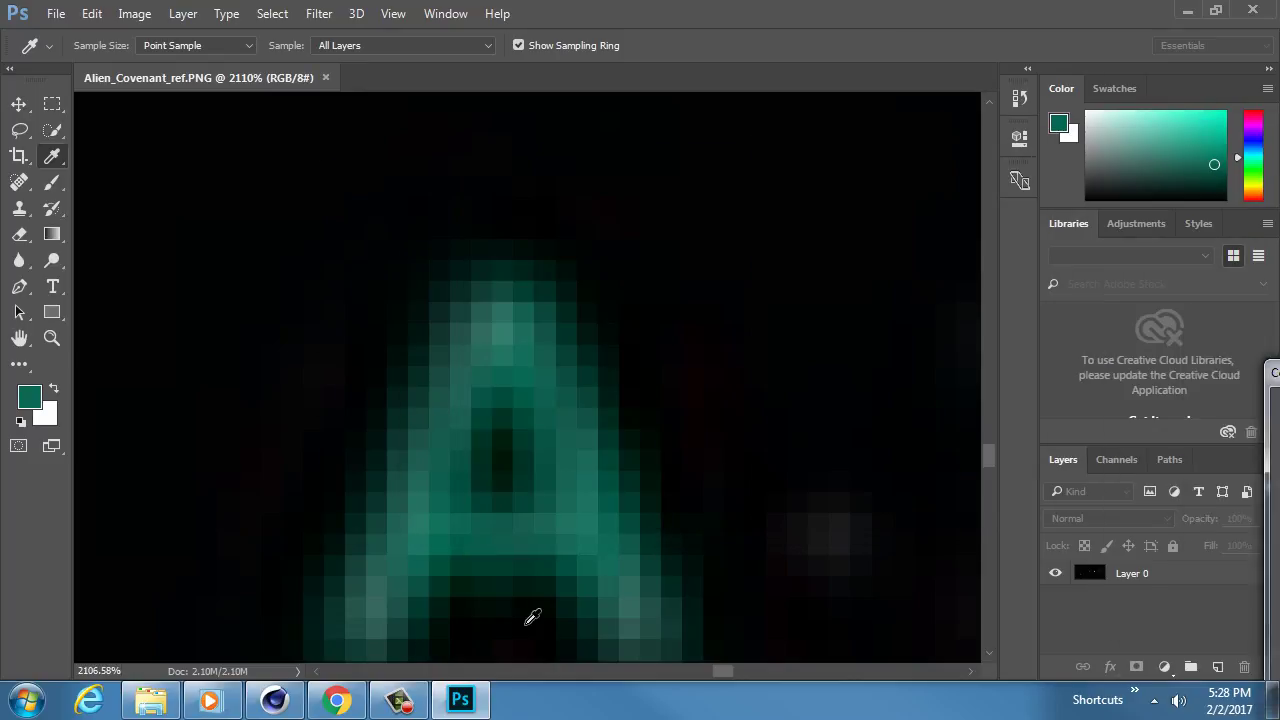
Switch to Cinema 4D, create a new material and set its colour to RGB 8, 104, 83
left_click(274, 699)
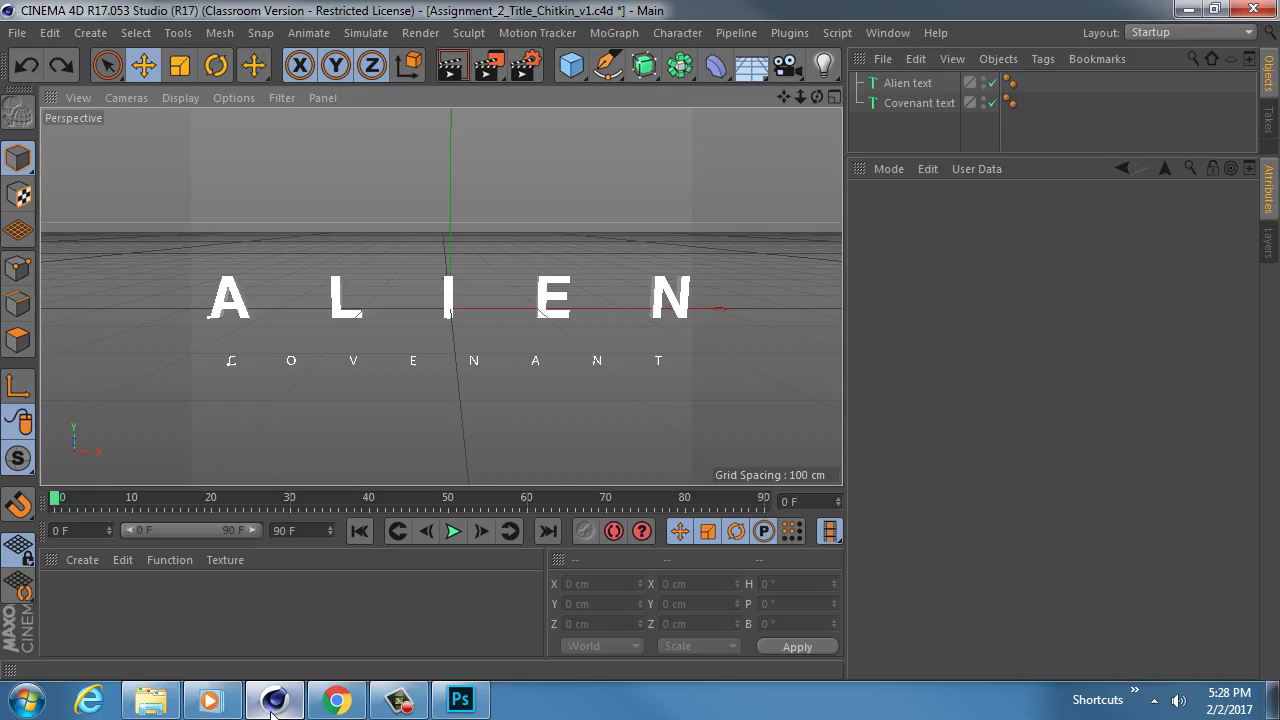
double_click(85, 595)
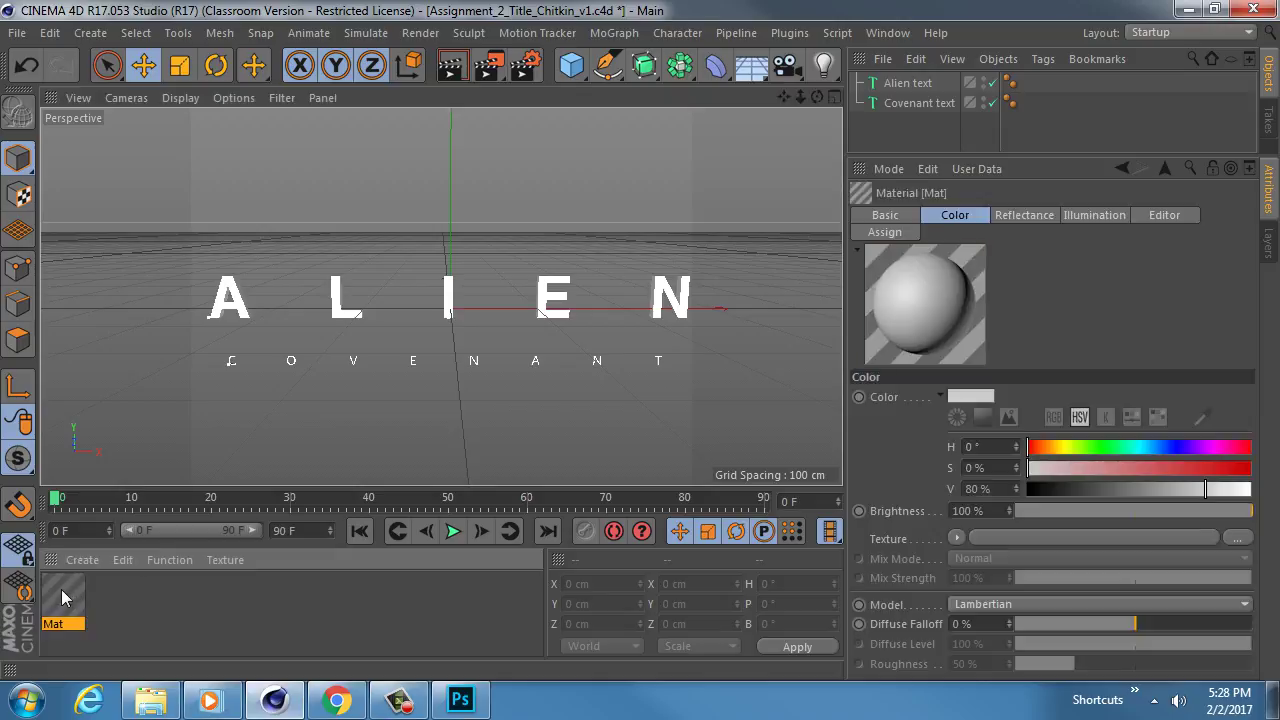
left_click(1054, 418)
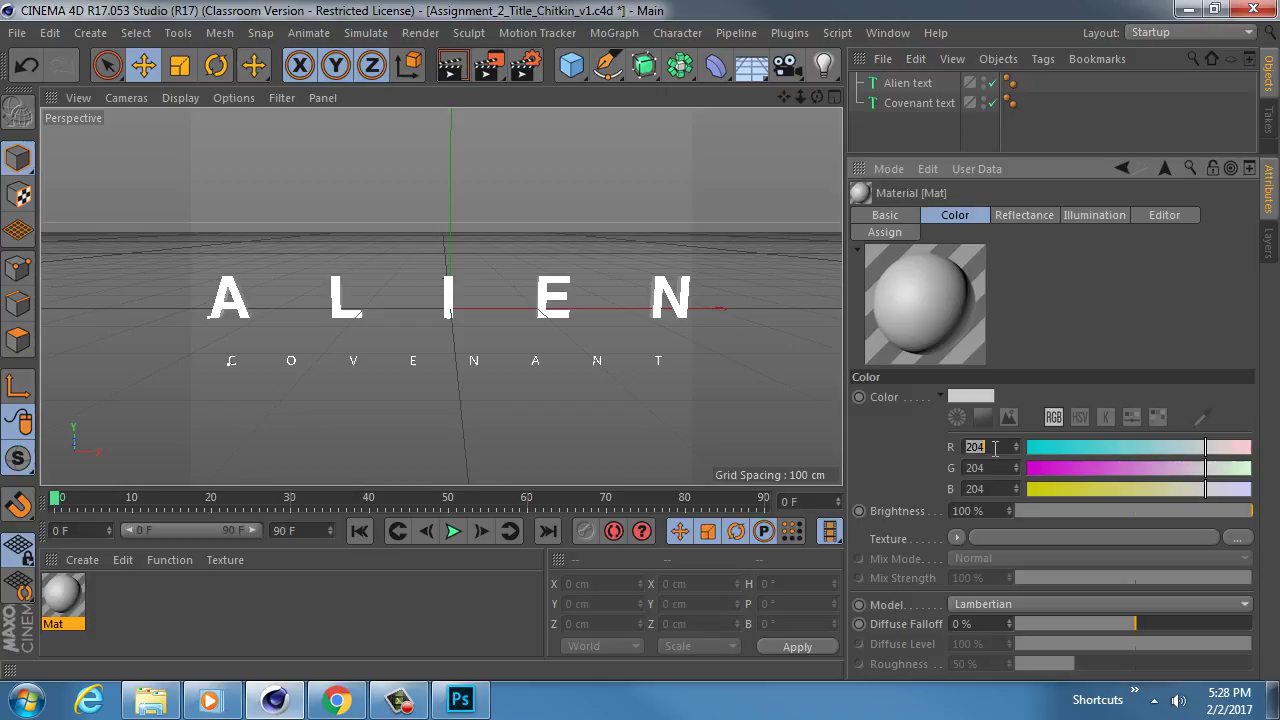
key("Tab")
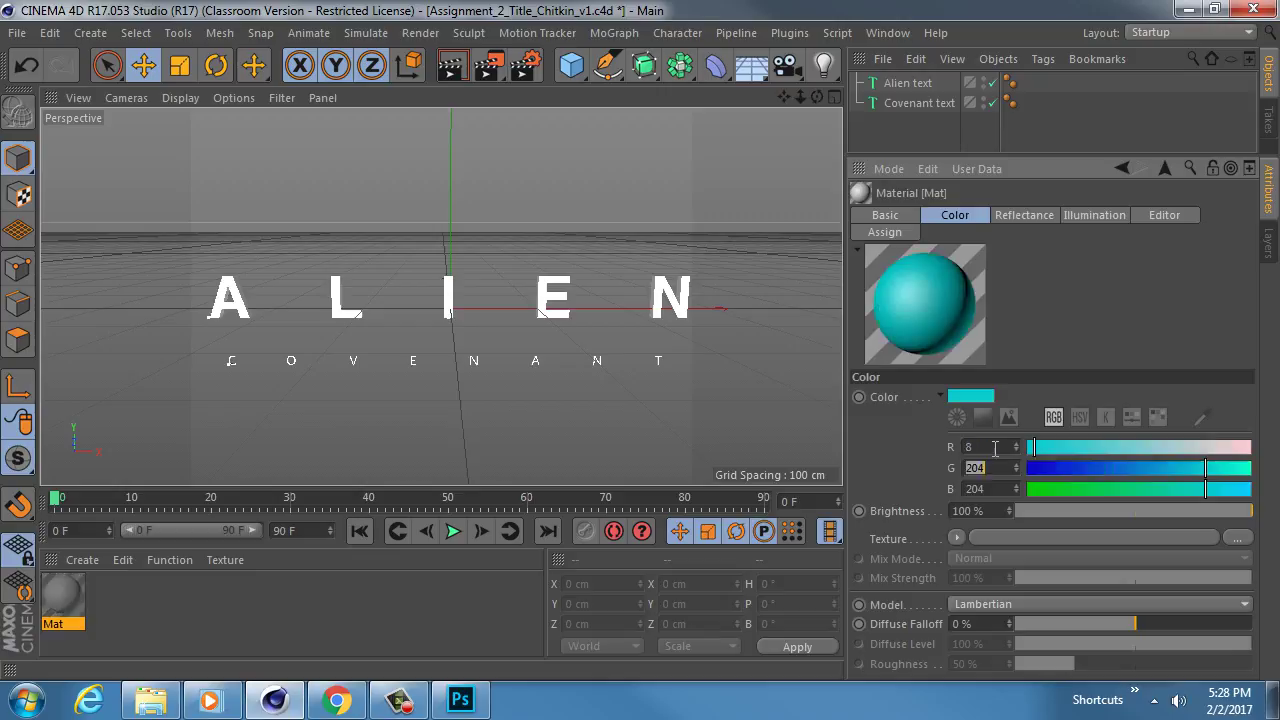
key("Tab")
key("shift+Tab")
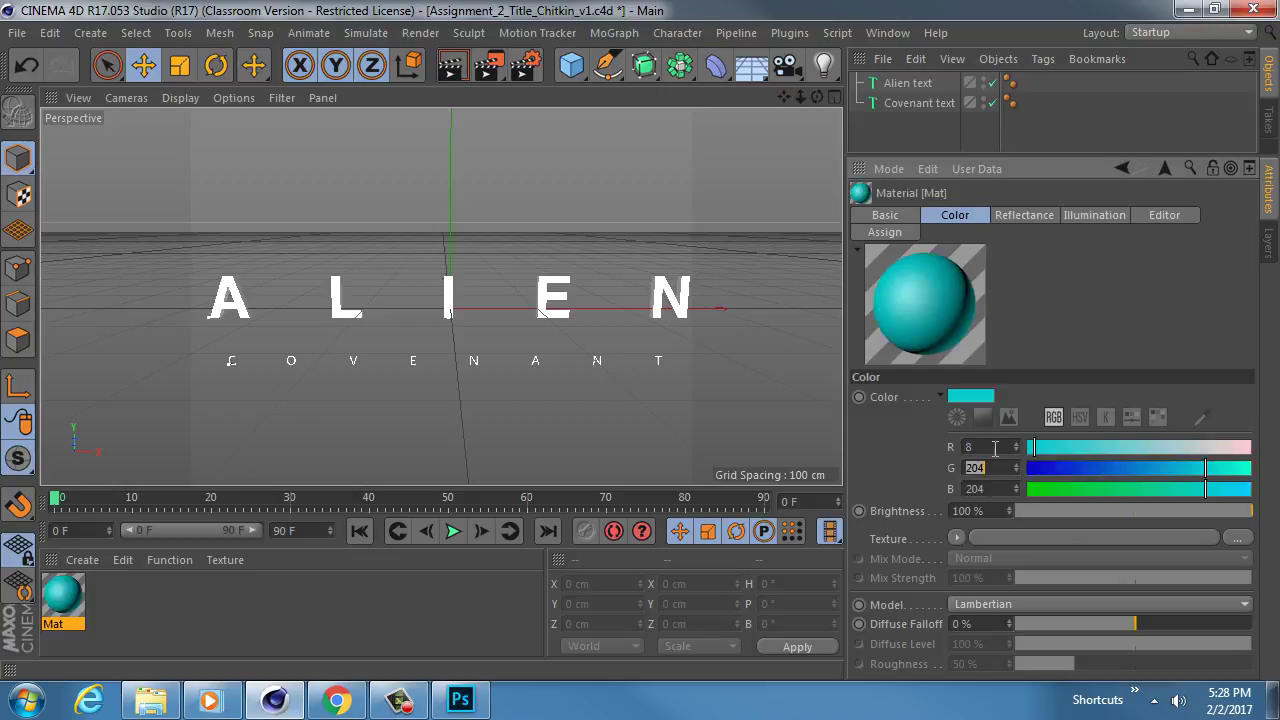
type("104")
key("Tab")
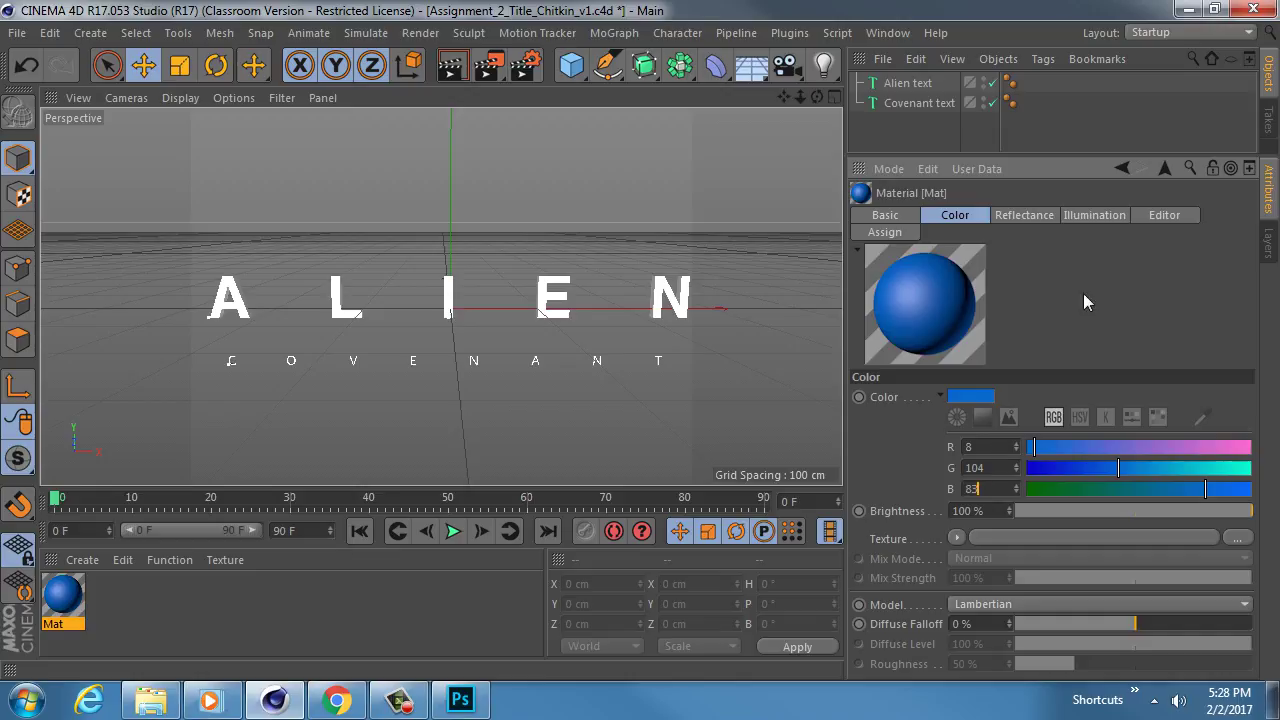
key("Tab")
Recheck the sampled green's RGB values in Photoshop's foreground Color Picker, and return to Cinema 4D
key("alt+Tab")
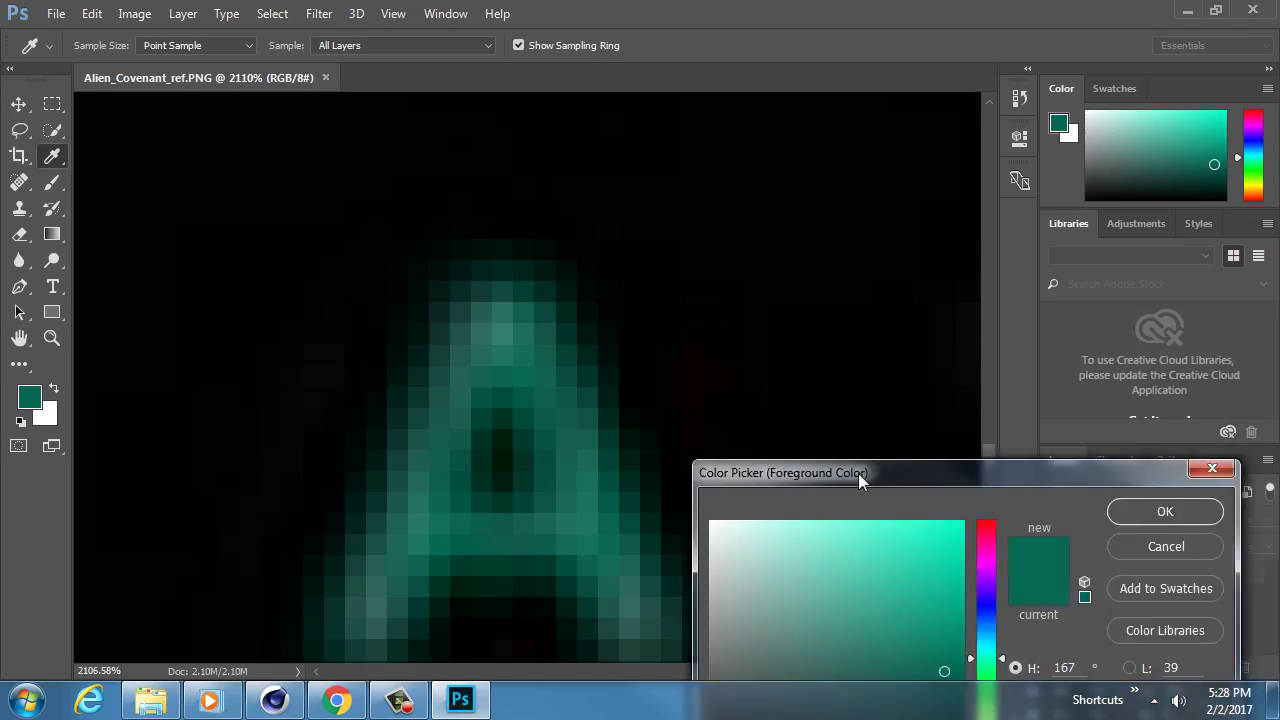
left_click_drag(858, 473, 481, 194)
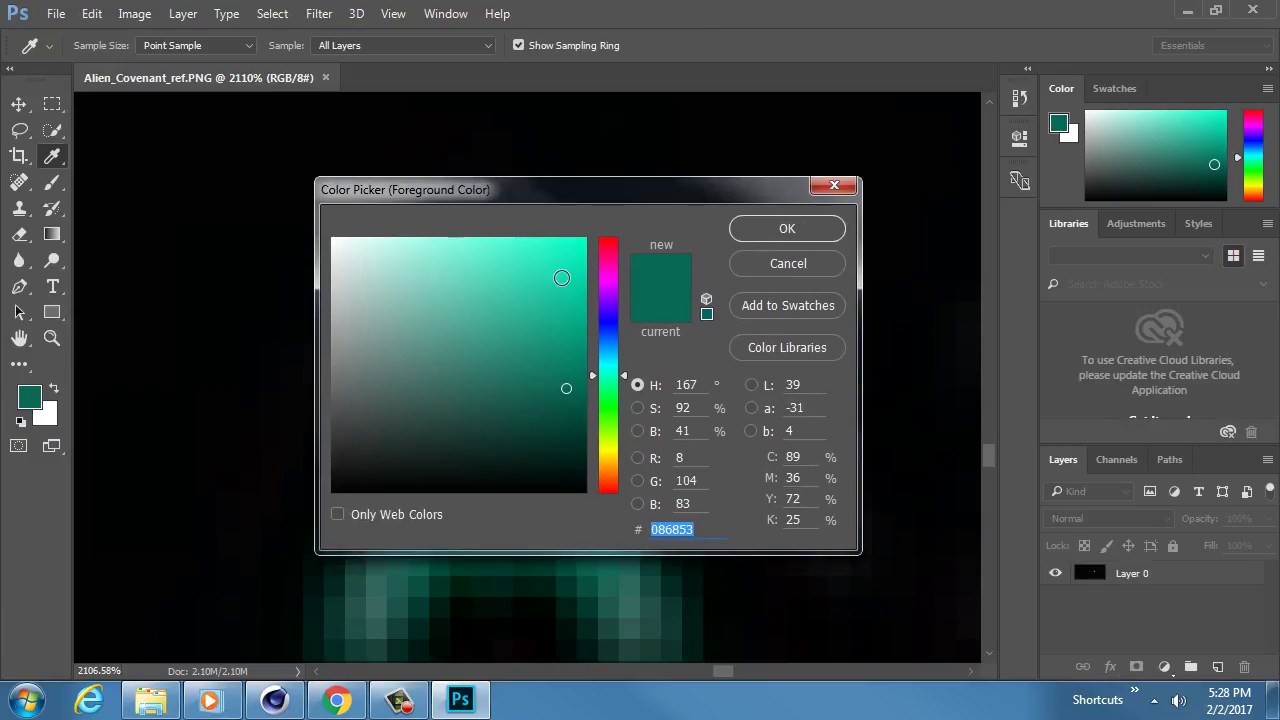
left_click(274, 700)
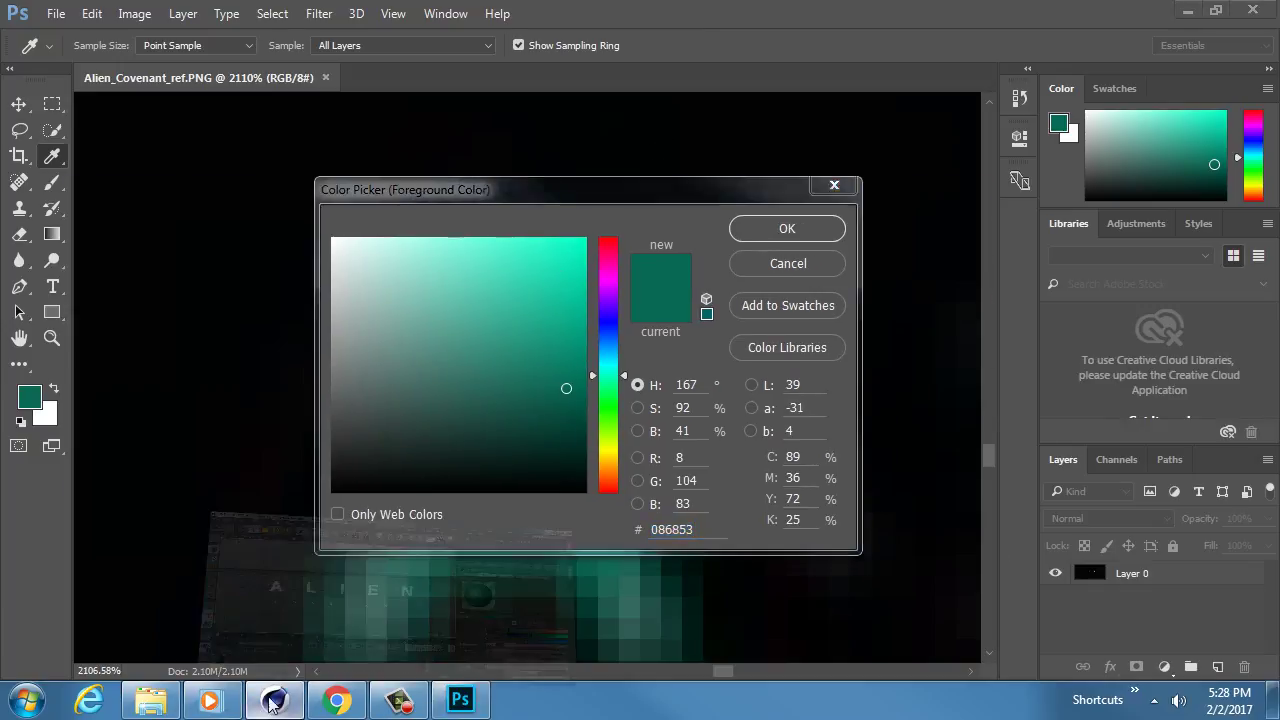
left_click(267, 630)
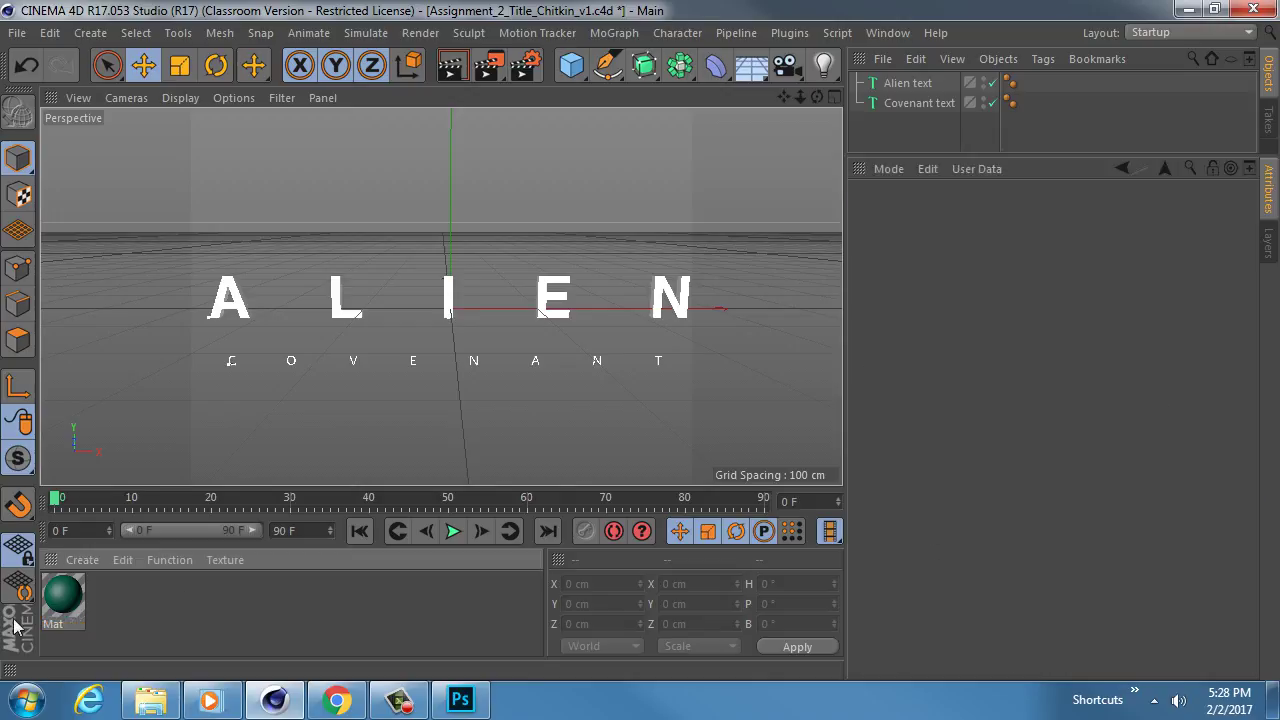
Rename the green material as Lower Text Material and assign it to the Covenant text
double_click(57, 624)
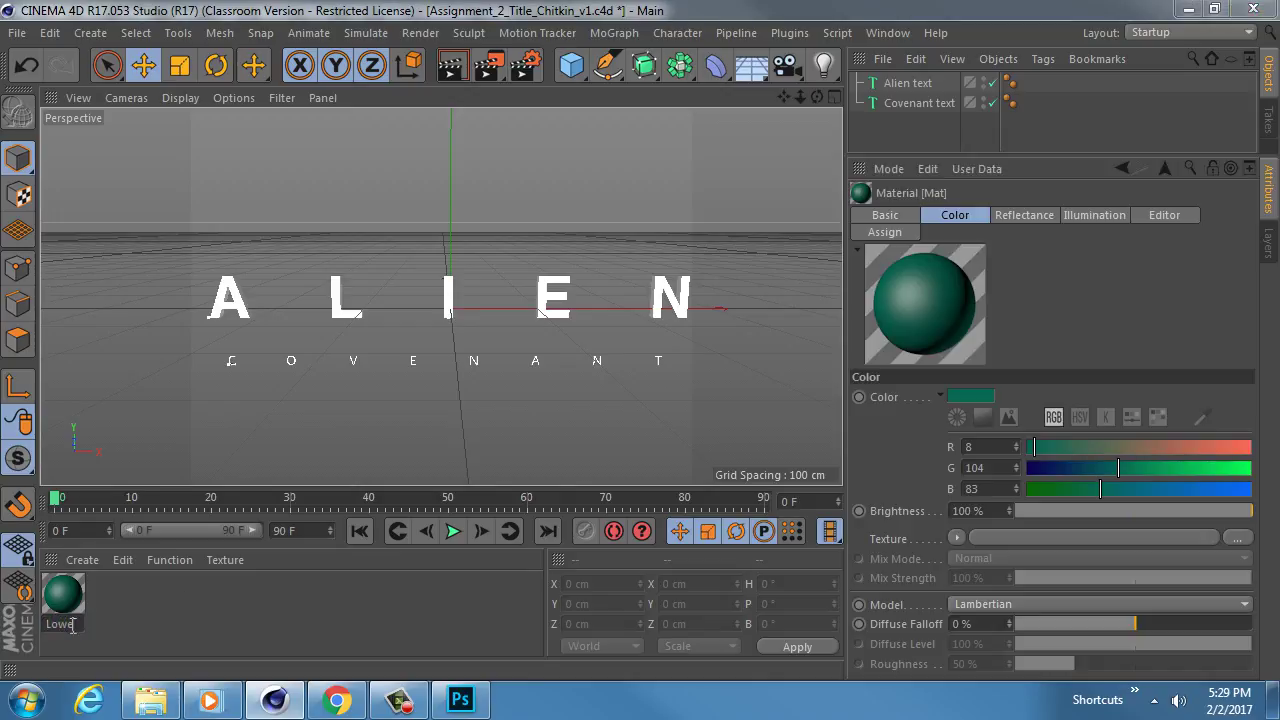
type("Lower Text Material")
key("Return")
left_click_drag(61, 585, 355, 361)
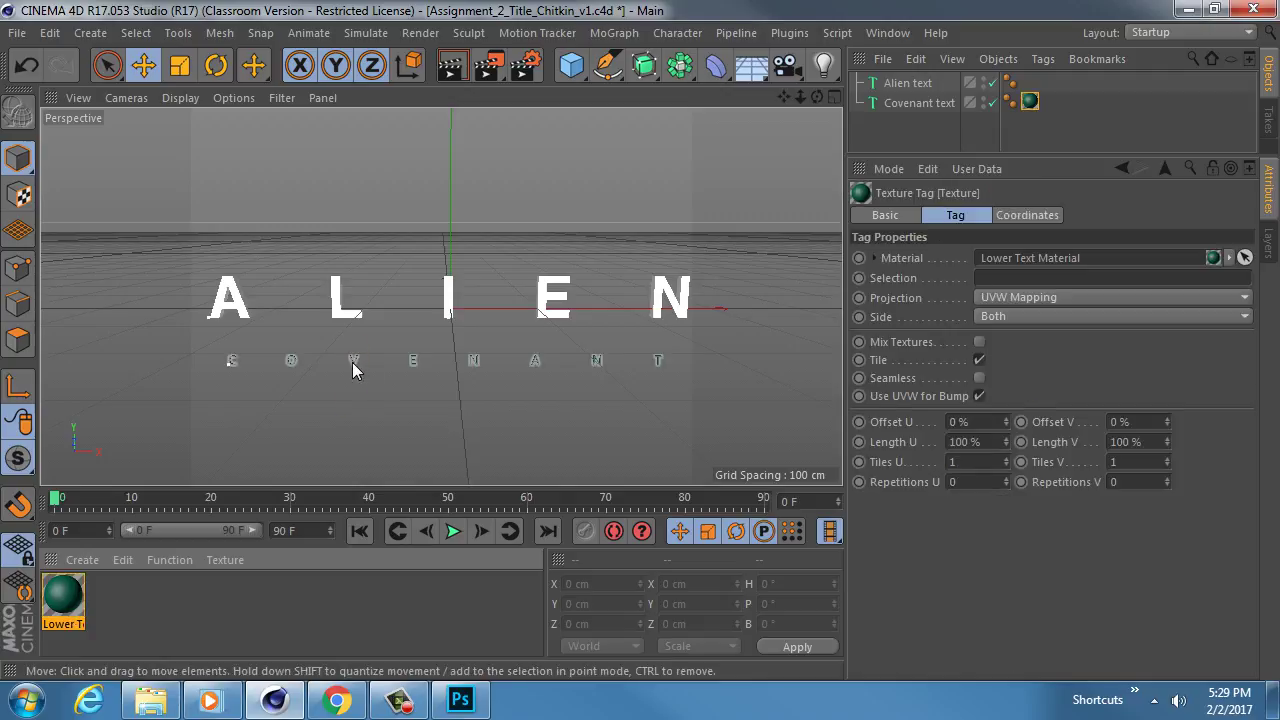
right_click_drag(428, 371, 473, 347, "alt")
left_click_drag(577, 329, 583, 369, "alt")
right_click_drag(515, 312, 450, 312, "alt")
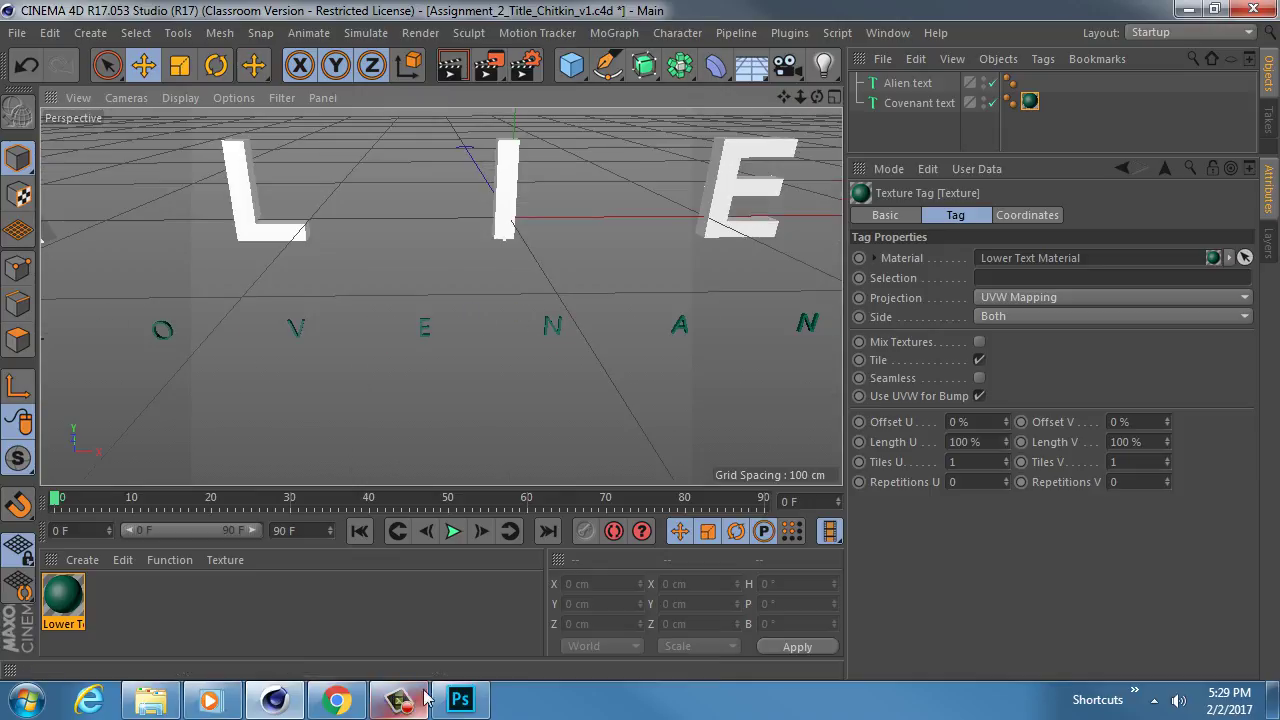
Switch to Photoshop, dismiss the Color Picker and examine the colours of the ALIEN letters in the reference image
left_click(460, 700)
left_click(752, 272)
scroll(527, 303, "down", 10, "alt")
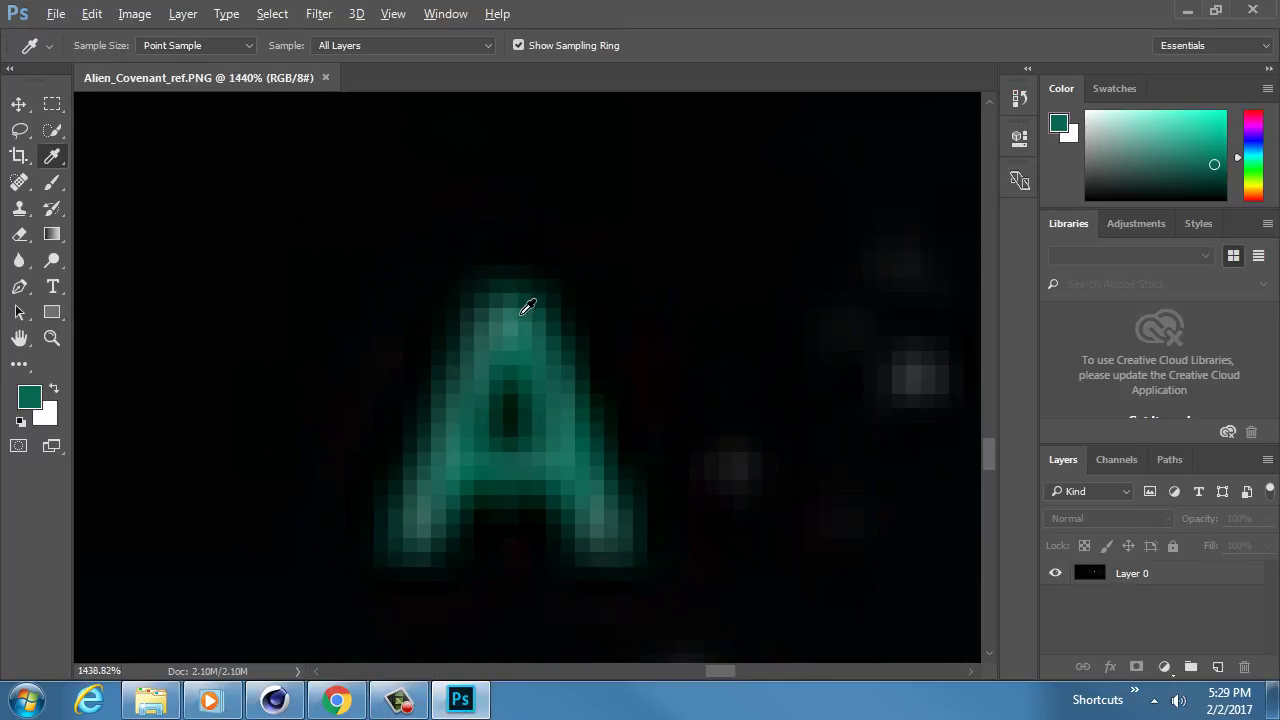
scroll(527, 303, "down", 3, "alt")
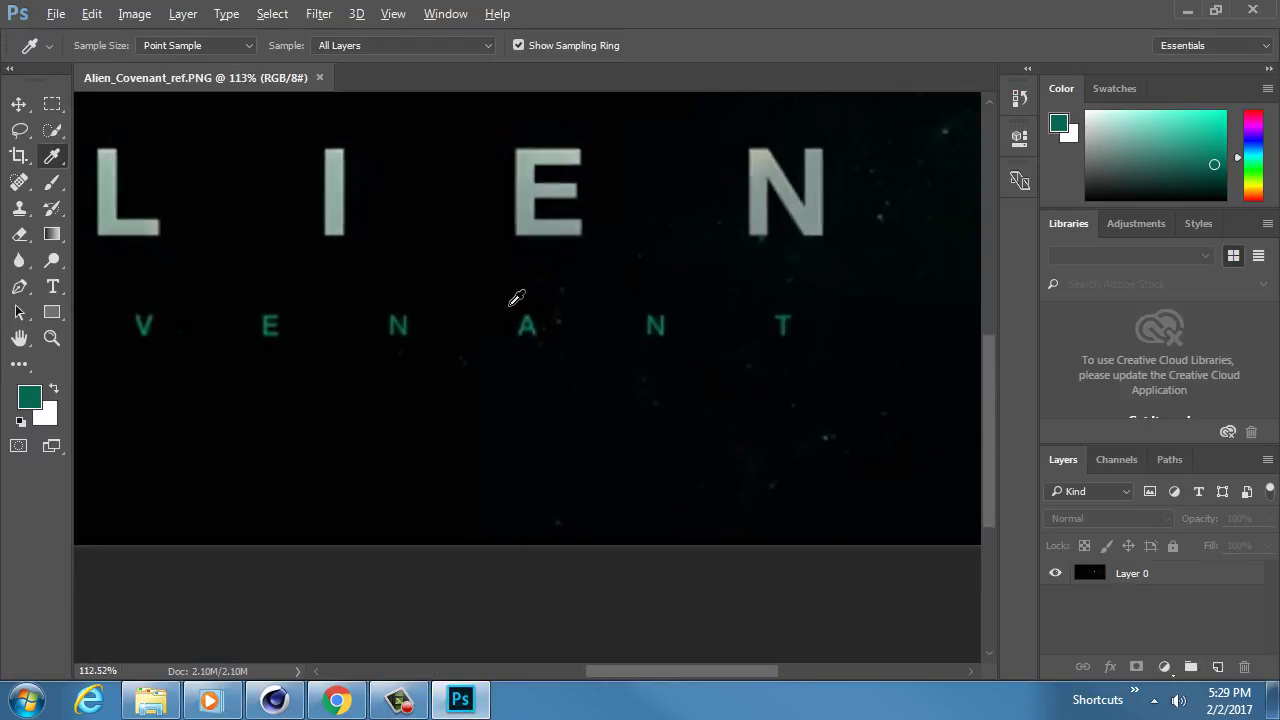
left_click_drag(363, 251, 467, 335)
key("m")
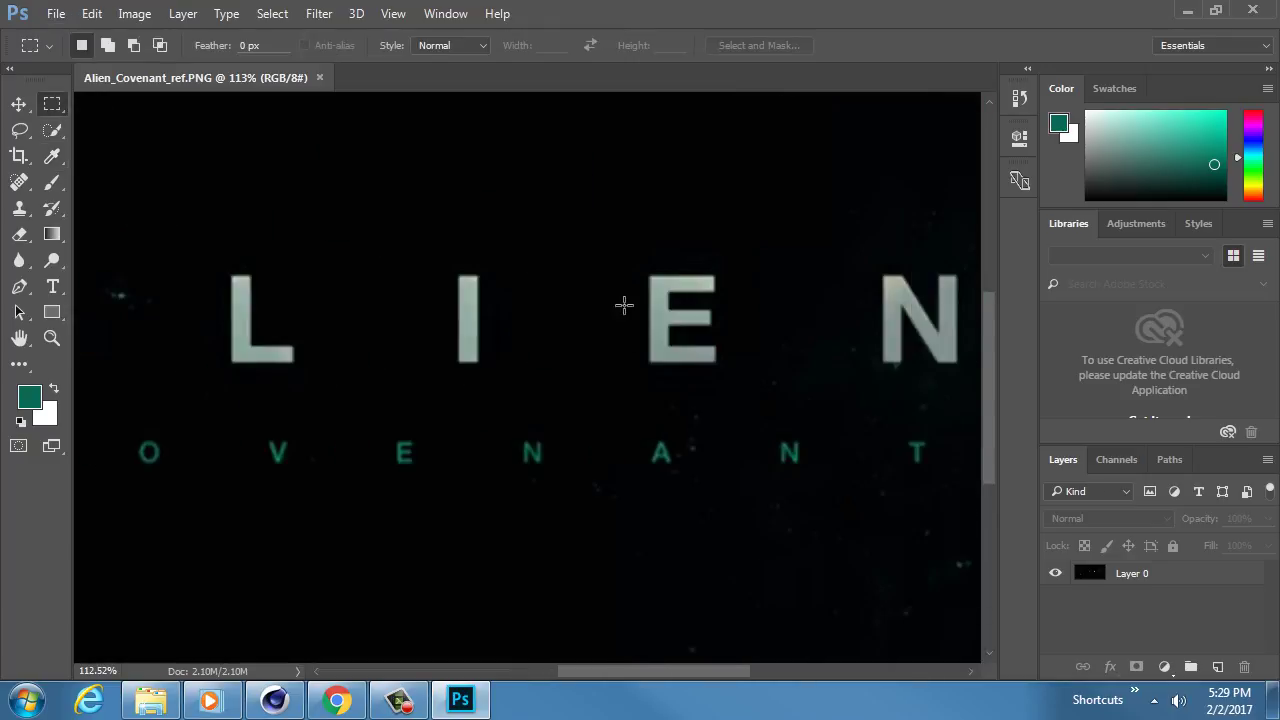
scroll(655, 293, "up", 3, "alt")
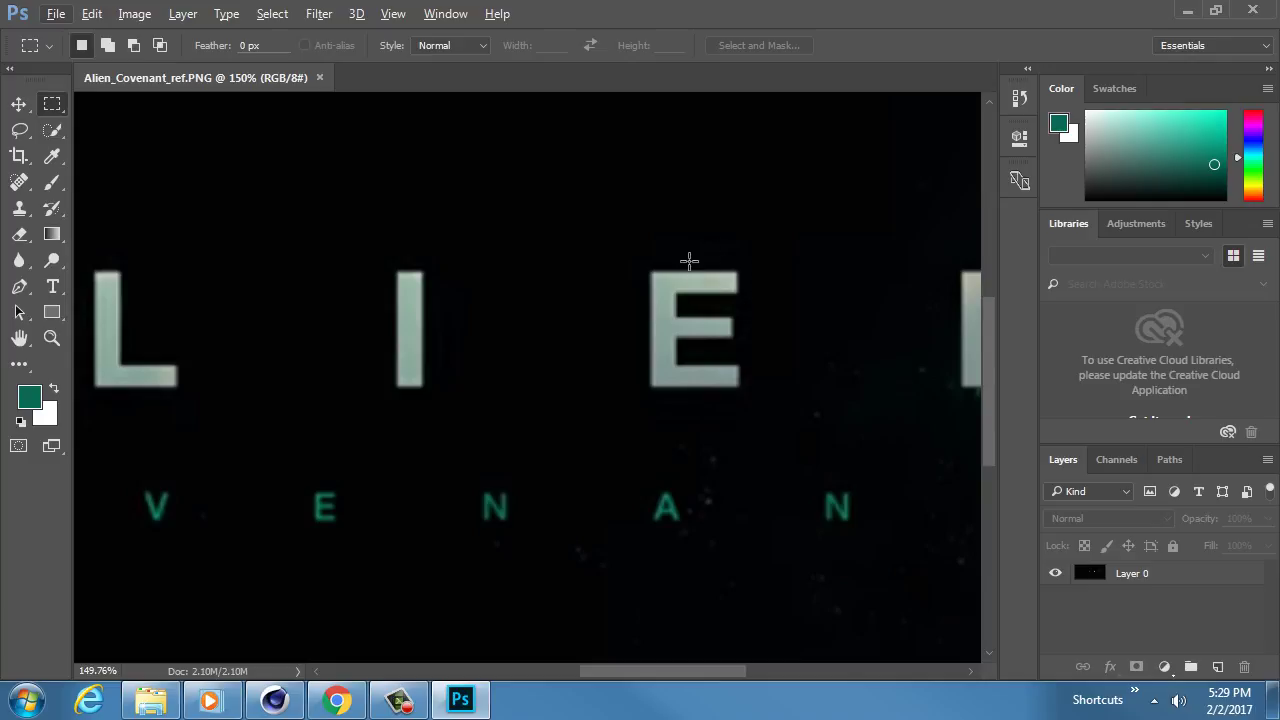
scroll(465, 320, "right", 5, "ctrl")
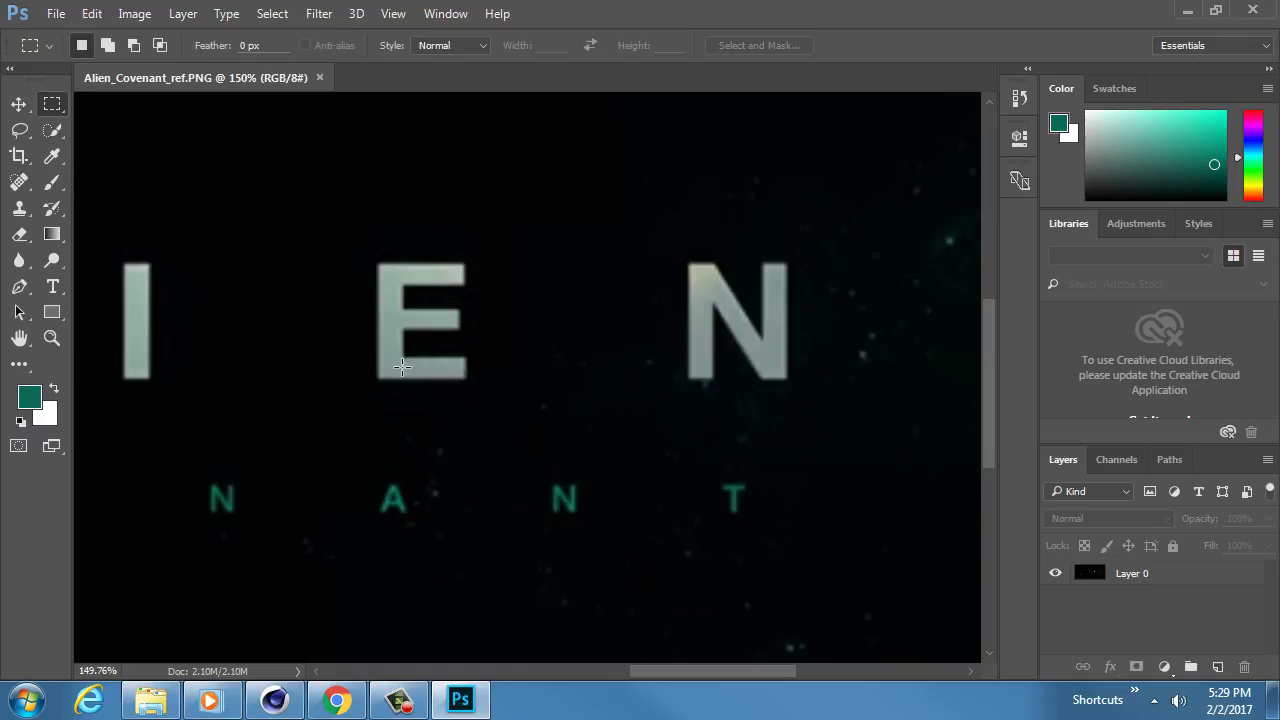
Sample the pale grey-green in the lower part of ALIEN's letter E with the Eyedropper and open the foreground Color Picker to read its RGB values
key("i")
scroll(398, 362, "up", 4, "alt")
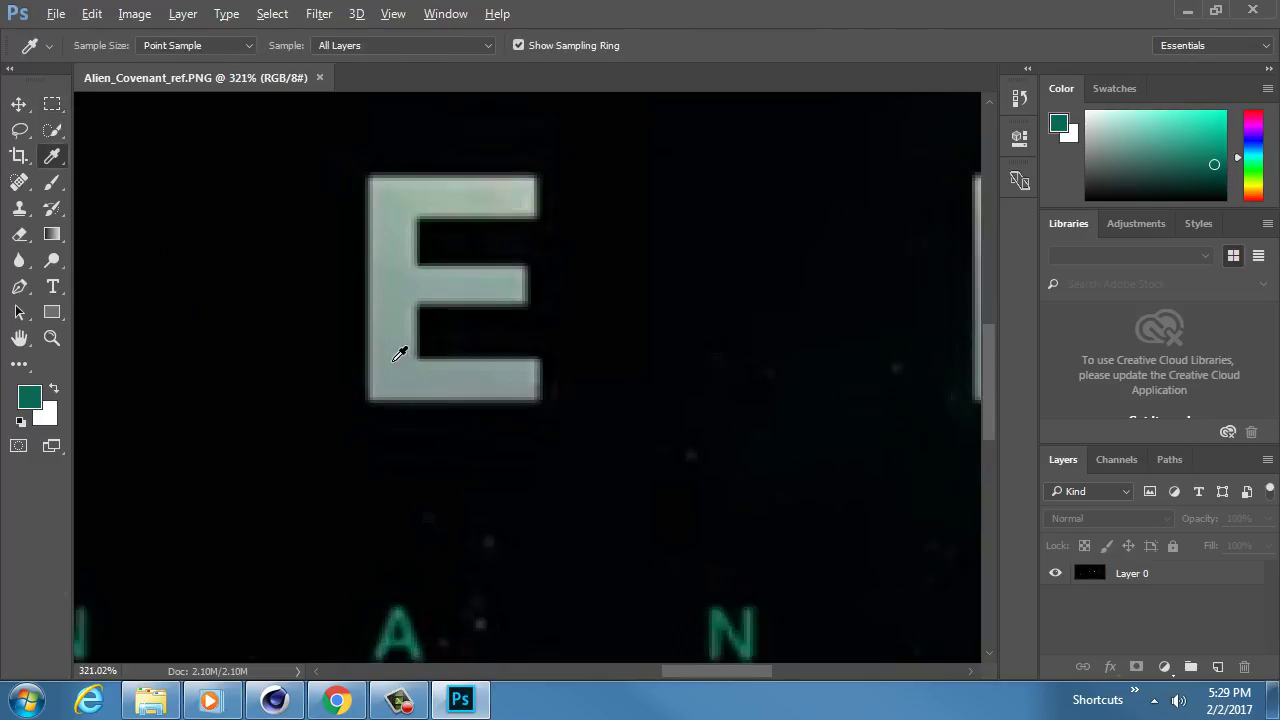
left_click(396, 359)
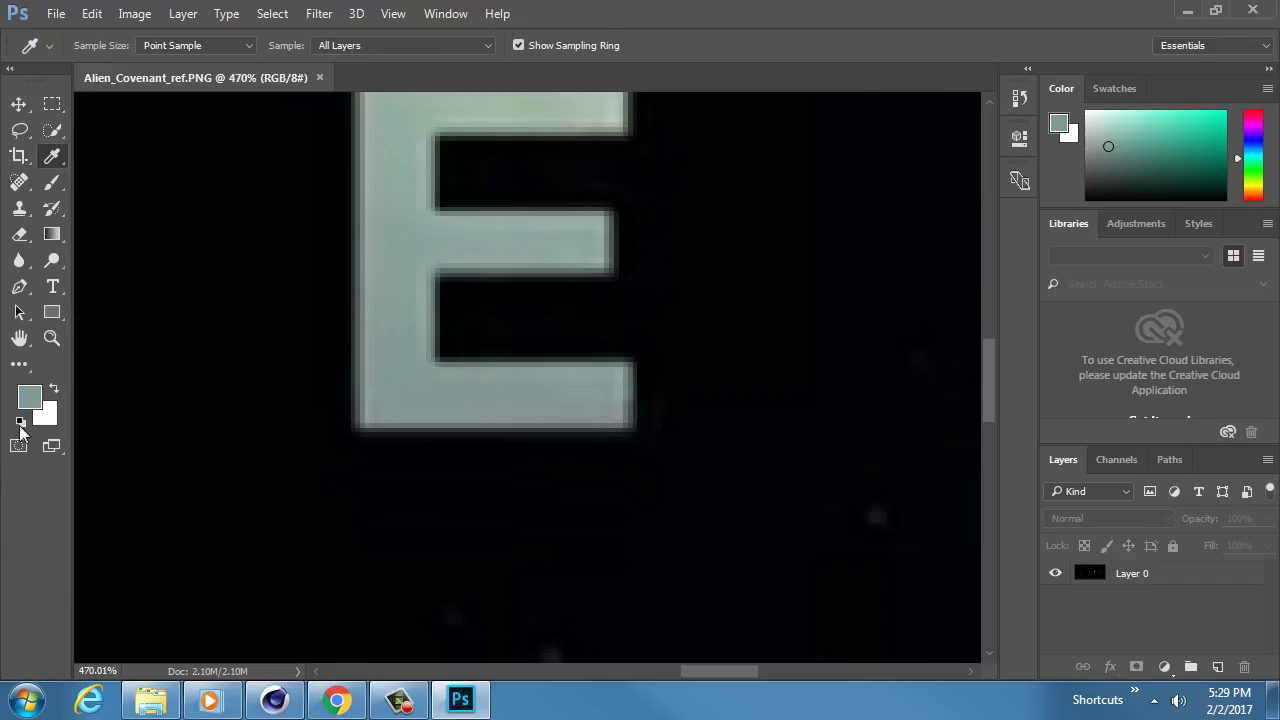
left_click(30, 397)
key("Escape")
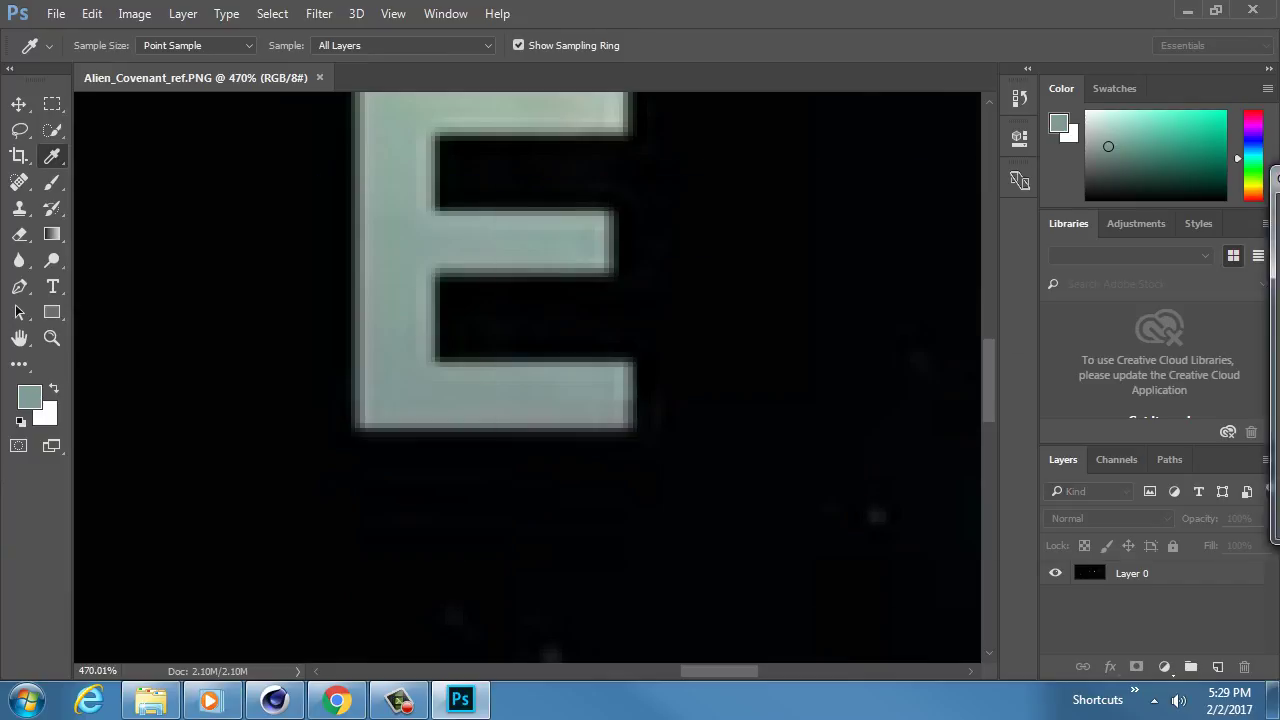
Switch to Cinema 4D, create a second material and set its colour to RGB 129, 155, 148 in the Material Editor
left_click(274, 700)
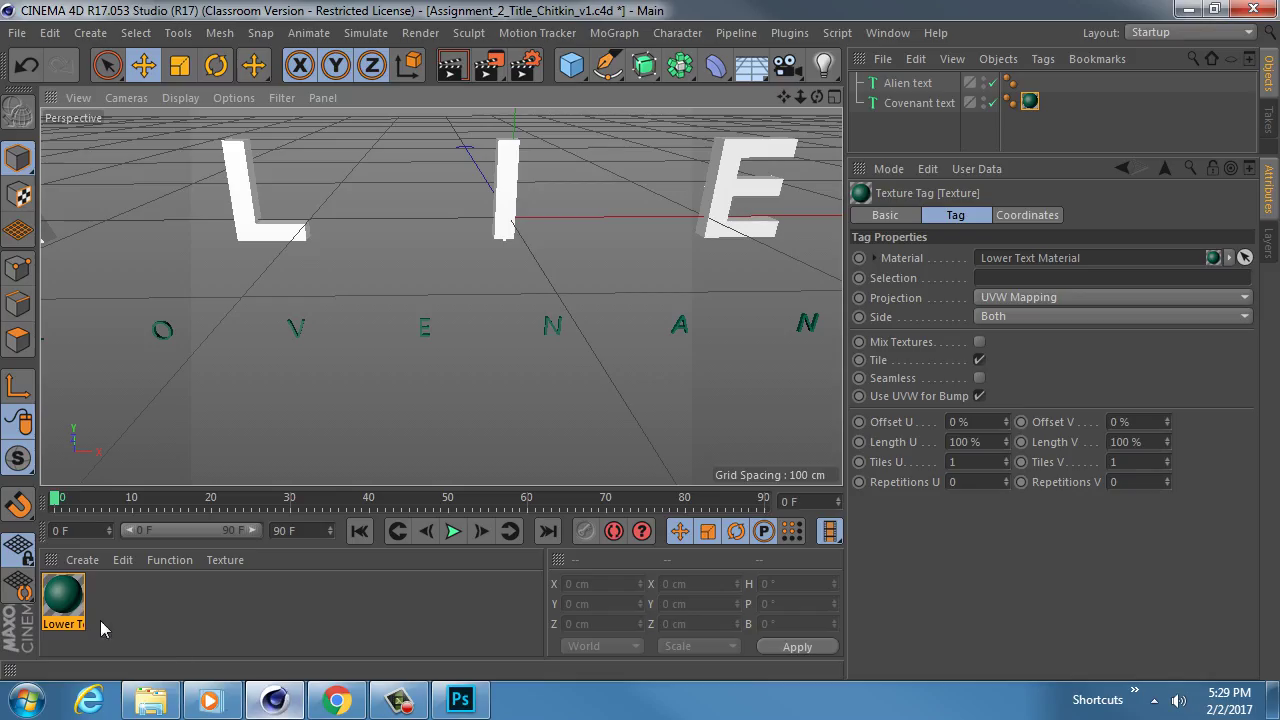
double_click(126, 600)
double_click(64, 597)
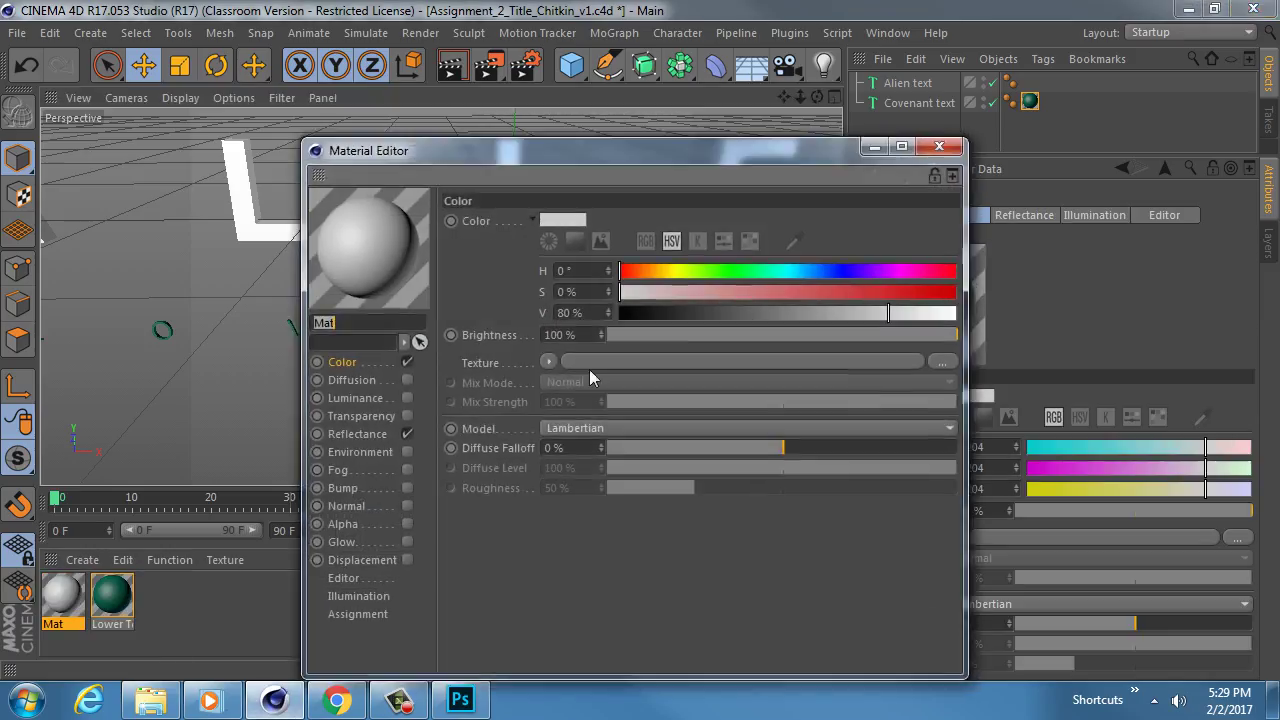
left_click(645, 241)
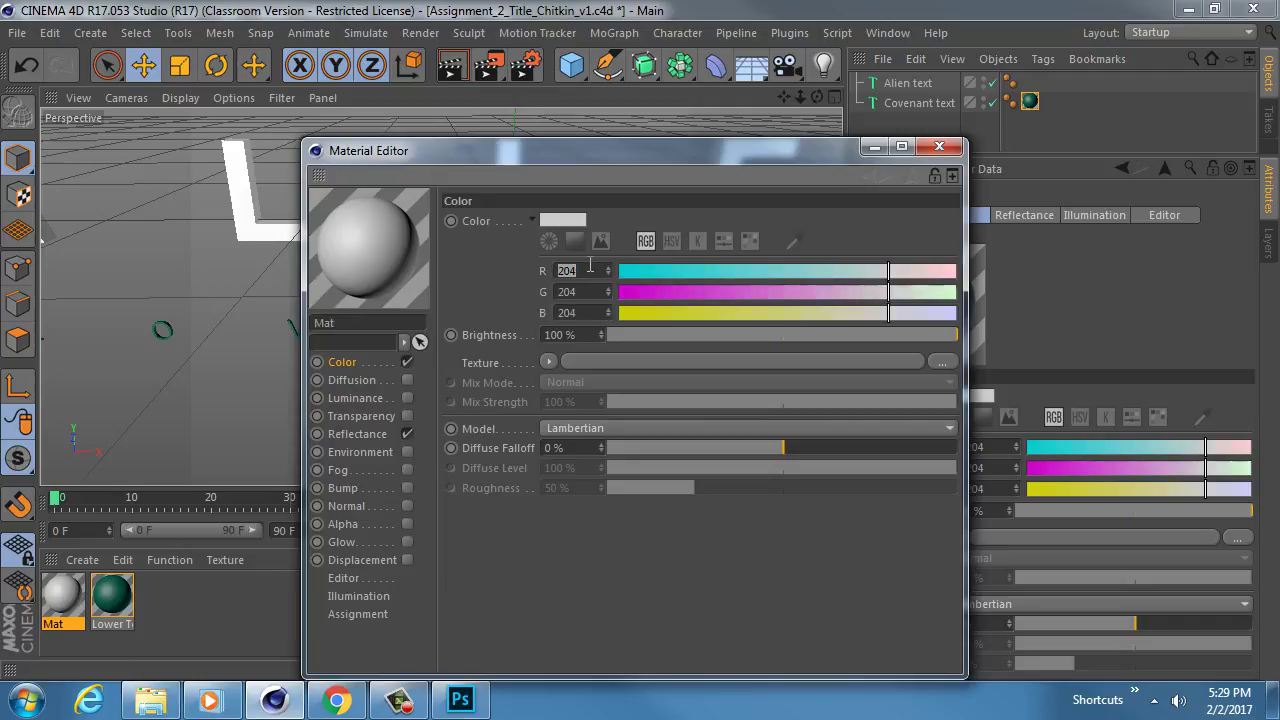
left_click(590, 270)
type("129")
key("Tab")
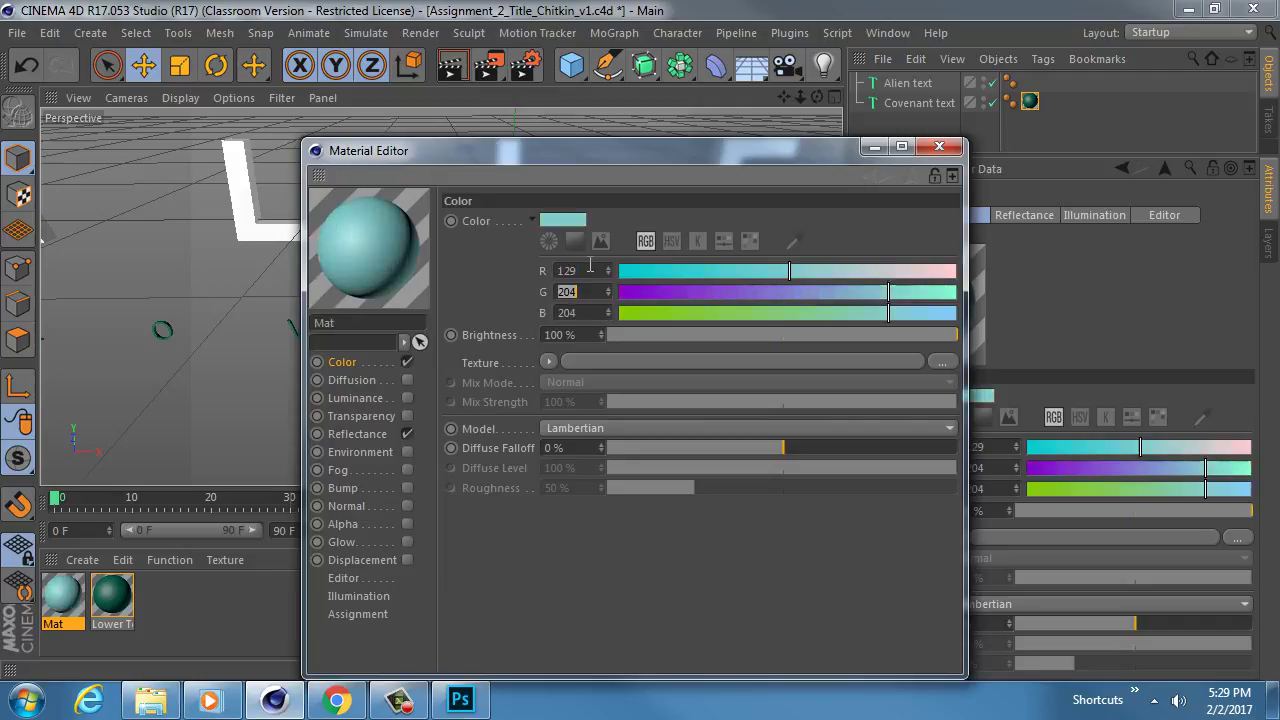
type("155")
key("Tab")
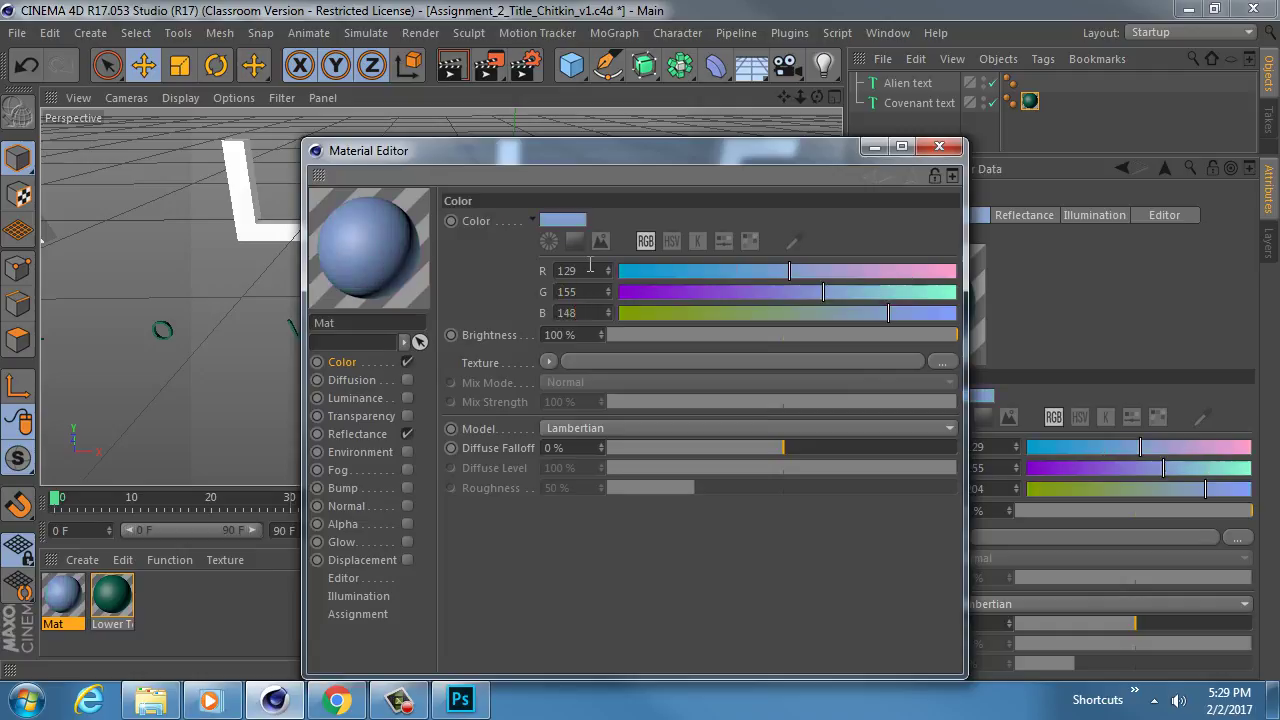
type("148")
key("Tab")
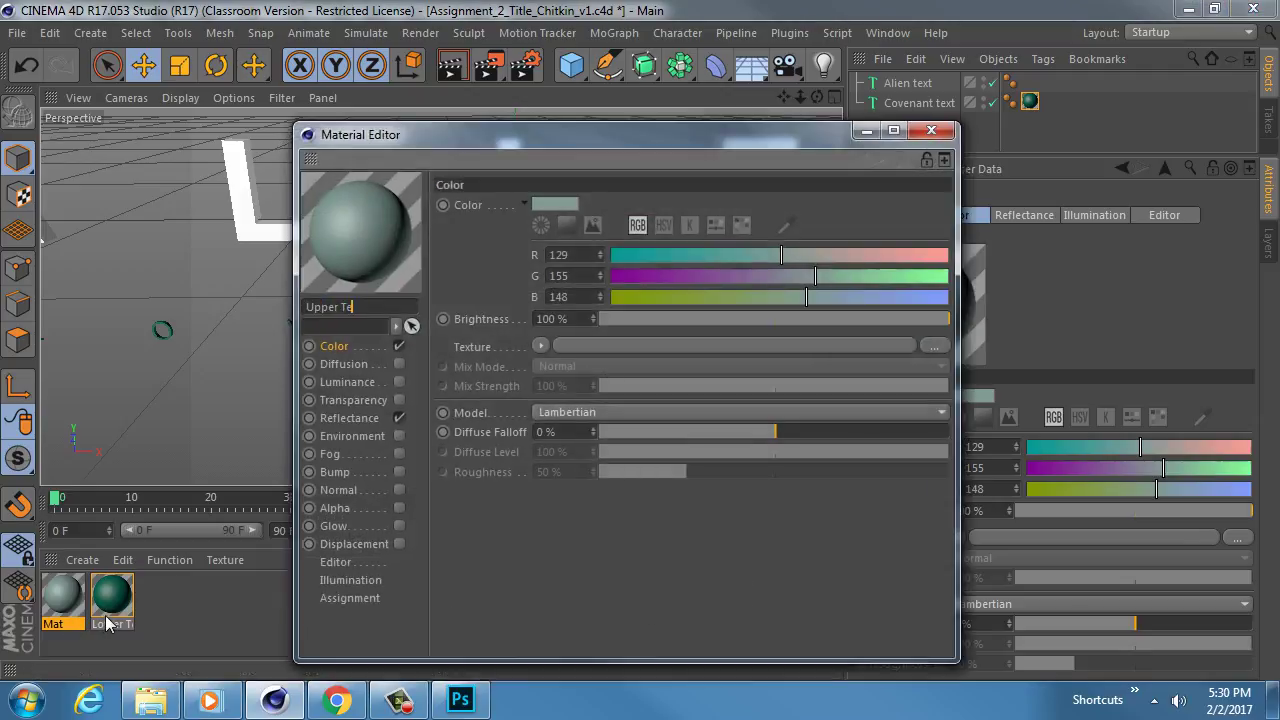
Name the grey-green material Upper Text Material, close the Material Editor and assign the material to the Alien text
type("rial")
key("Return")
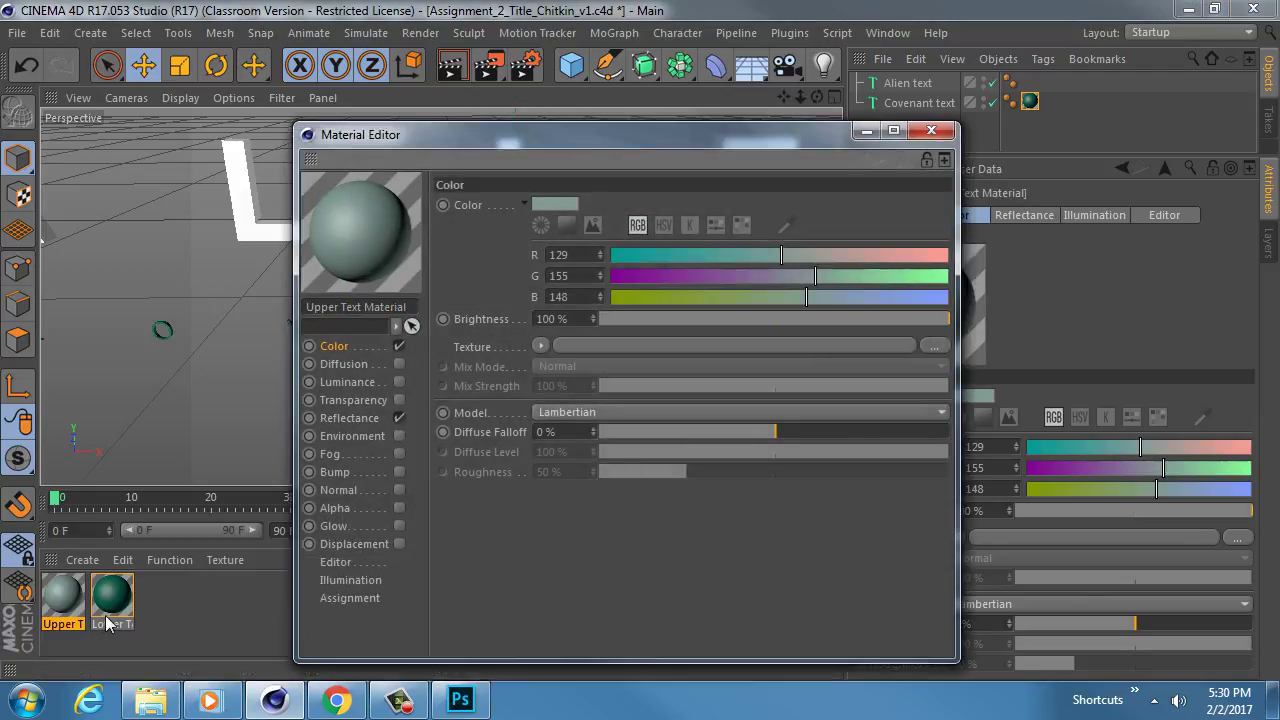
left_click(944, 132)
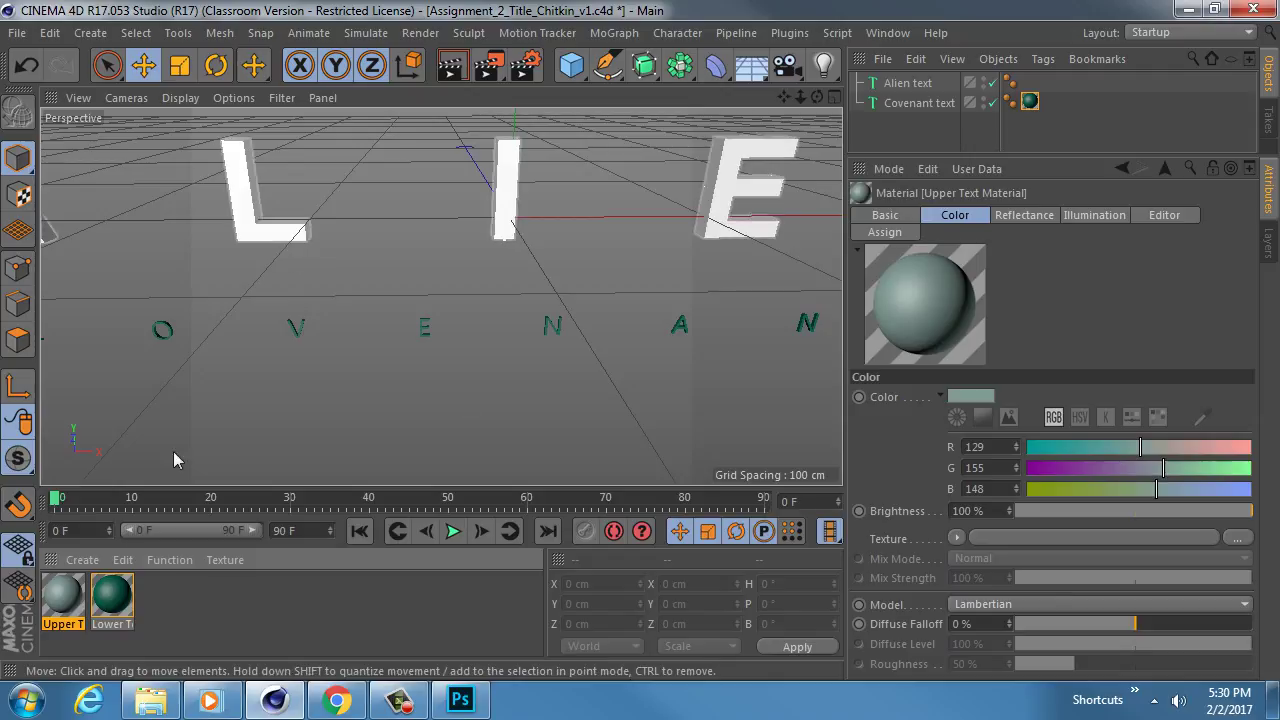
left_click_drag(301, 284, 248, 210)
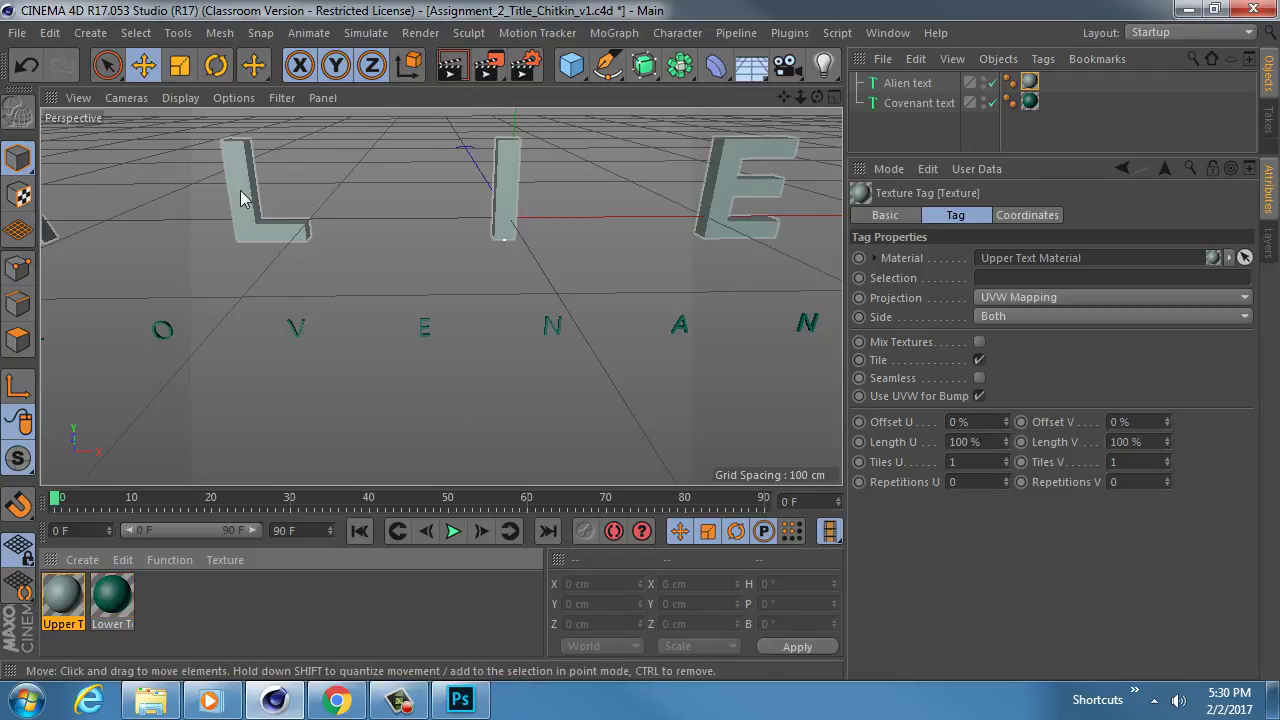
scroll(352, 277, "down", 5)
scroll(410, 283, "down", 2)
scroll(436, 286, "up", 3)
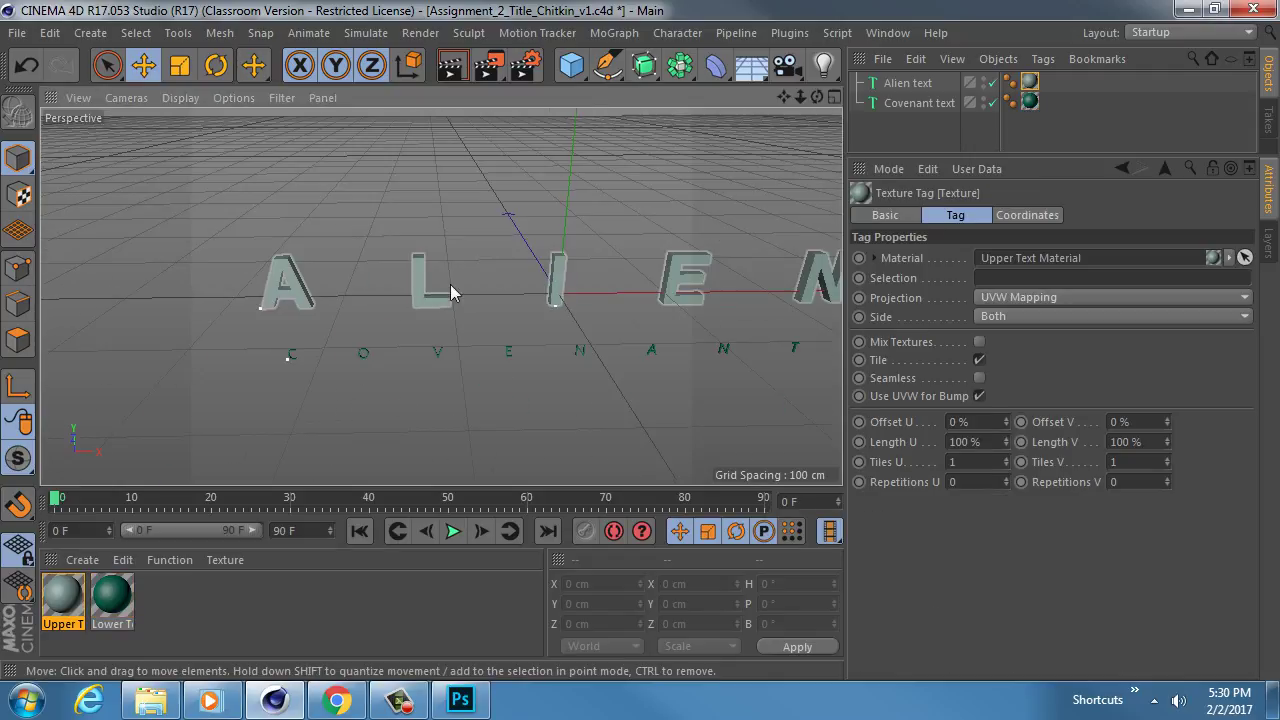
middle_click_drag(530, 281, 409, 280, "alt")
Give the object list more height and switch the perspective viewport to the four-view layout
left_click_drag(1031, 152, 1031, 343)
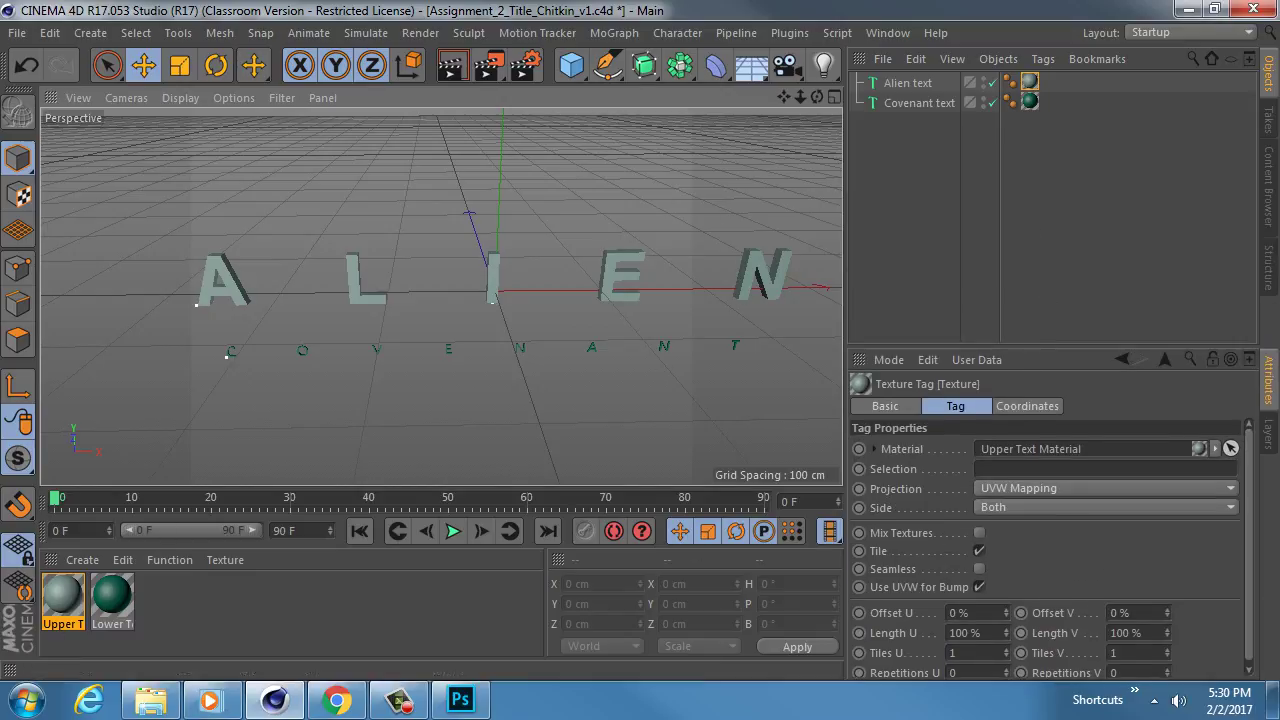
key("alt+Tab")
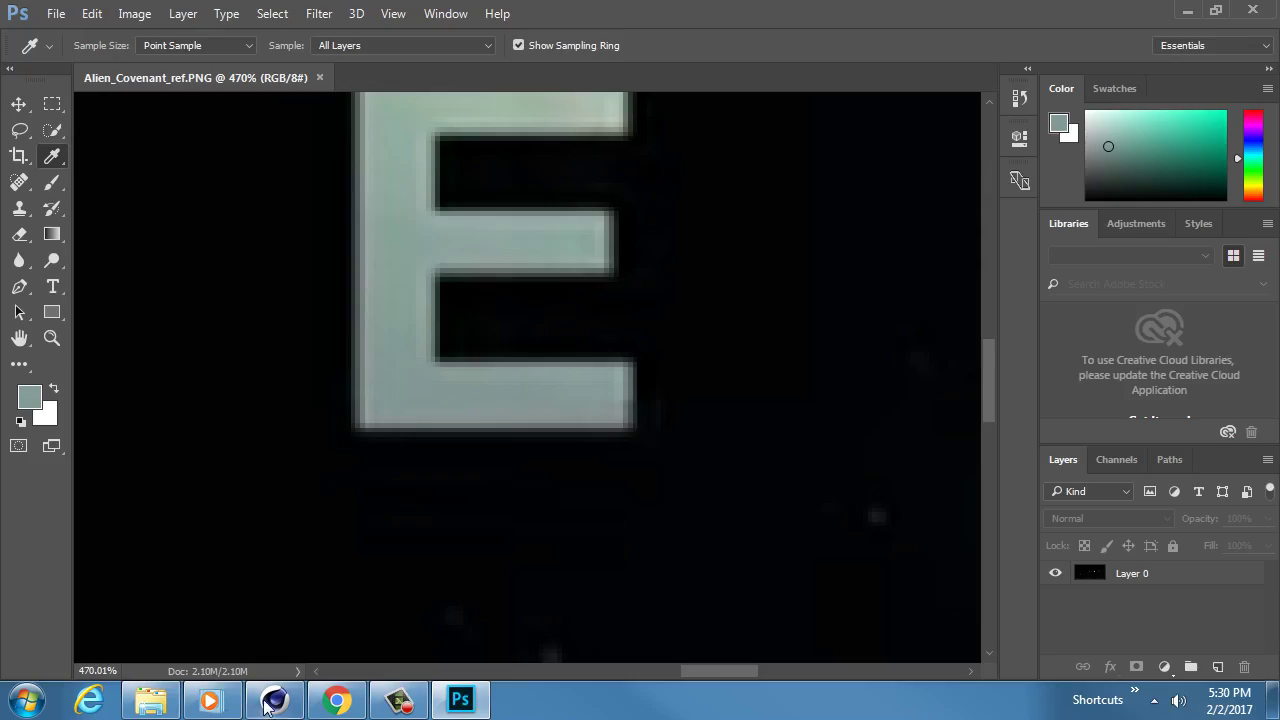
key("alt+Tab")
mouse_move(523, 294)
left_mouse_down("alt")
mouse_move(511, 231)
mouse_move(523, 292)
left_mouse_up("alt")
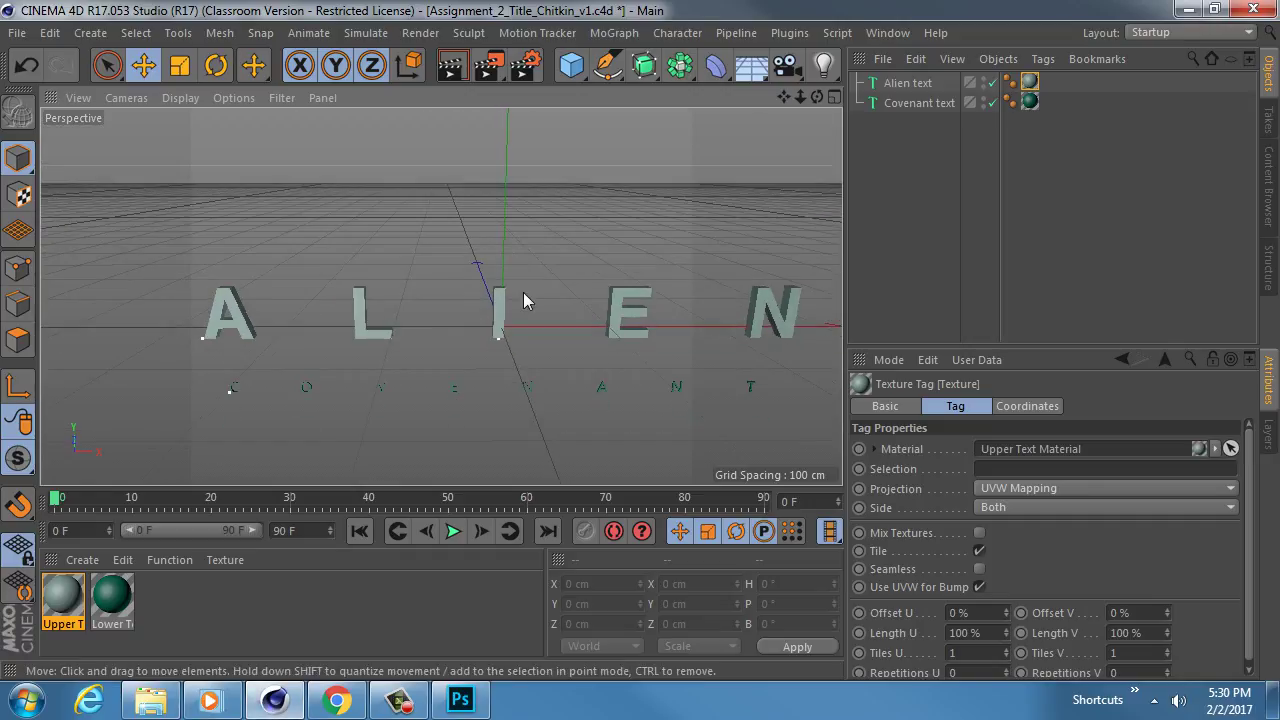
middle_click_drag(523, 292, 457, 207, "alt")
middle_click(474, 272)
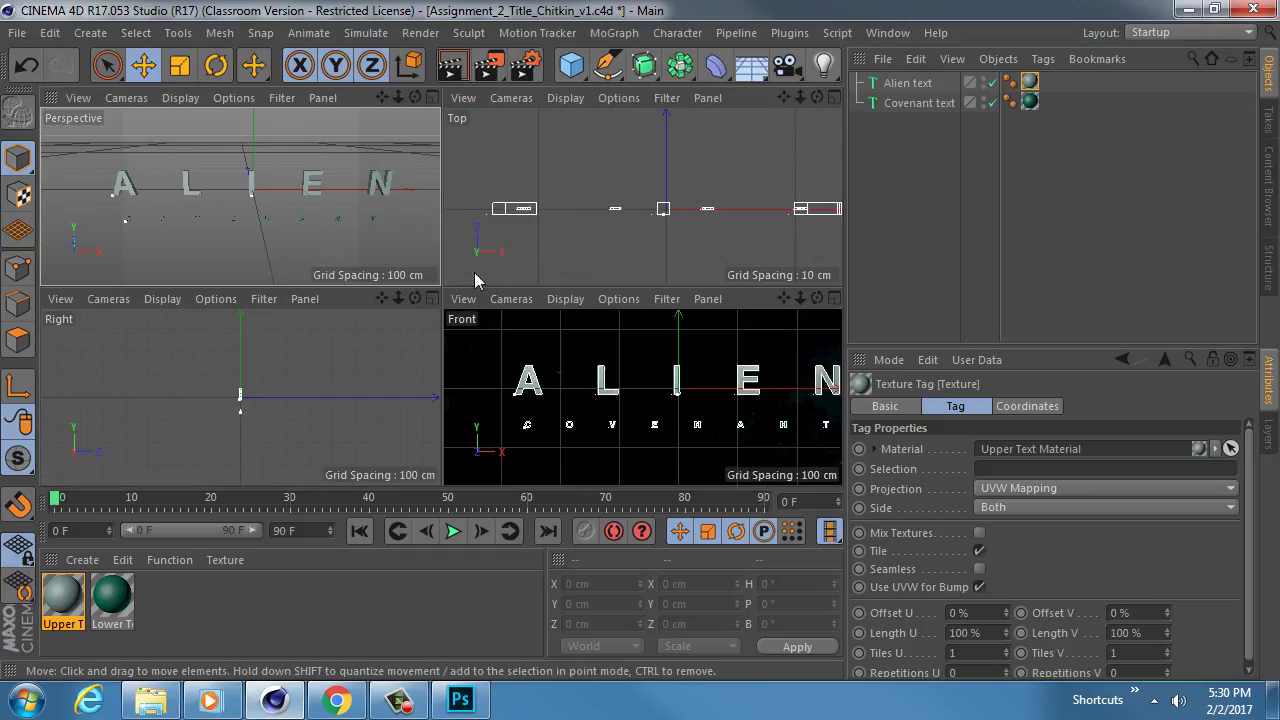
Maximize the perspective viewport, add a camera and look through it, then show the camera's coordinates
middle_click(576, 343)
scroll(545, 264, "down", 3)
middle_click_drag(534, 260, 429, 266, "alt")
scroll(432, 260, "up", 1)
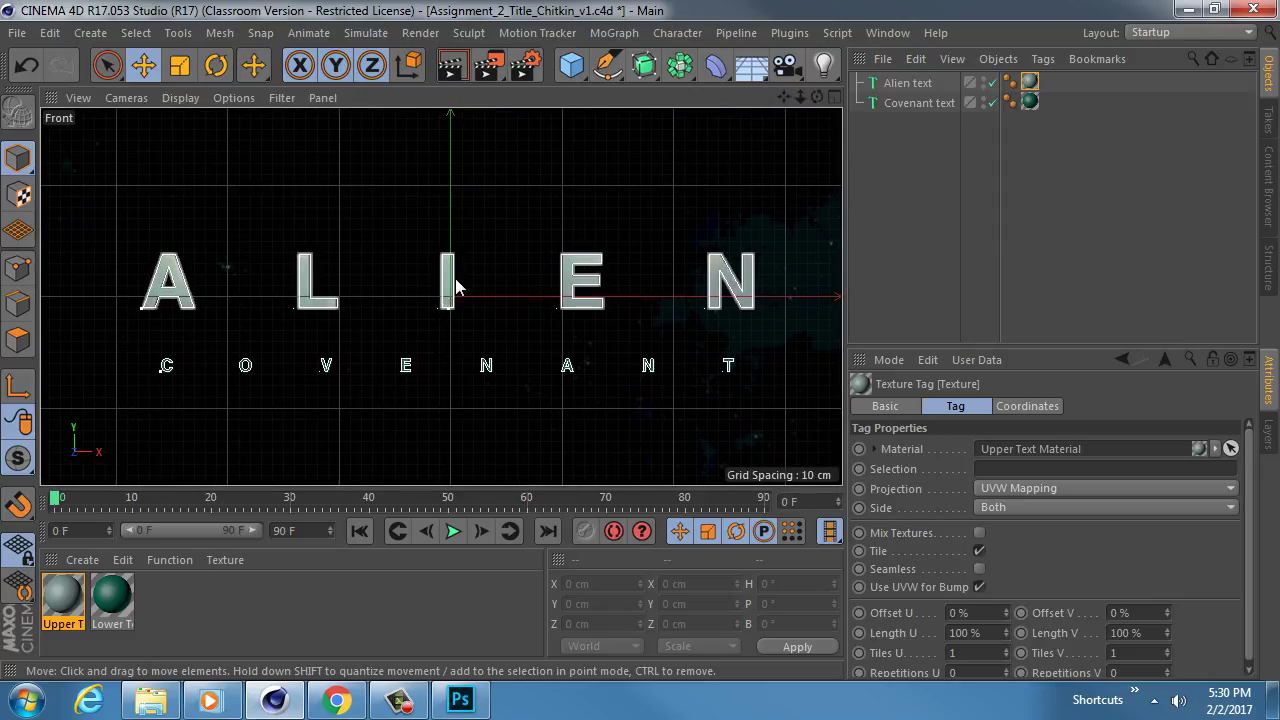
middle_click(455, 287)
middle_click(305, 226)
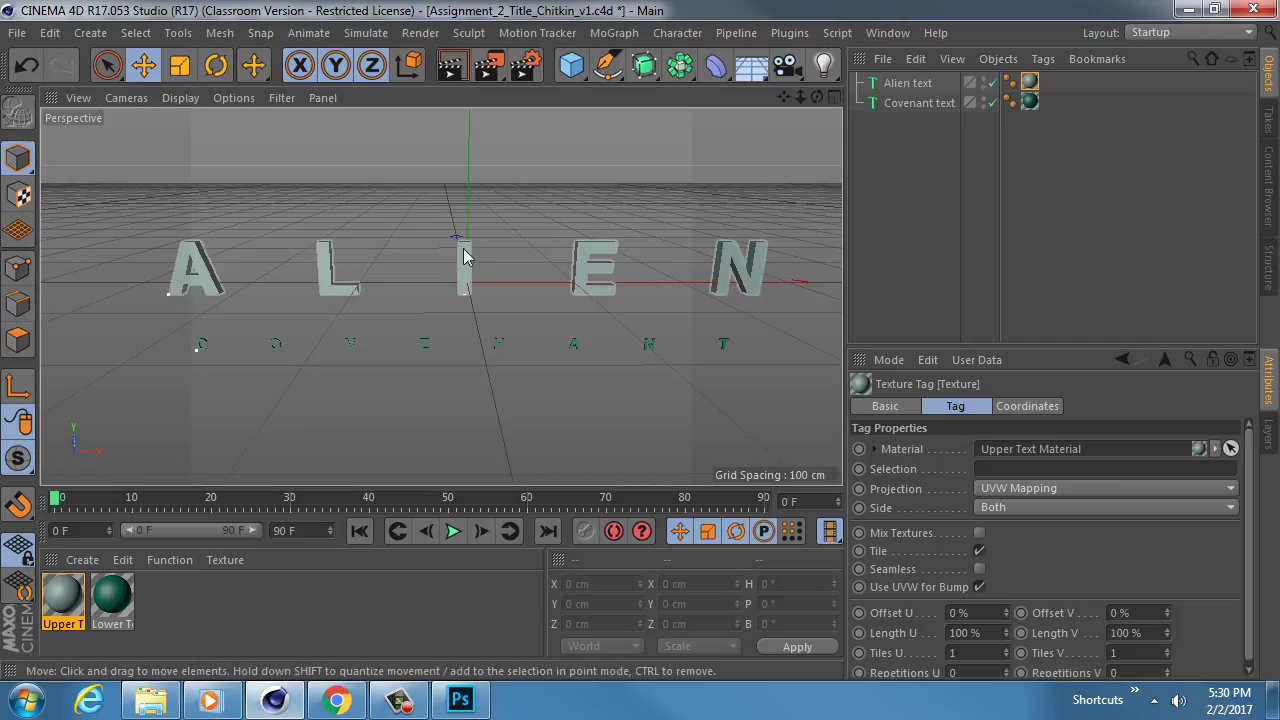
left_click_drag(465, 251, 460, 235, "alt")
left_click_drag(787, 65, 885, 90)
left_click(993, 83)
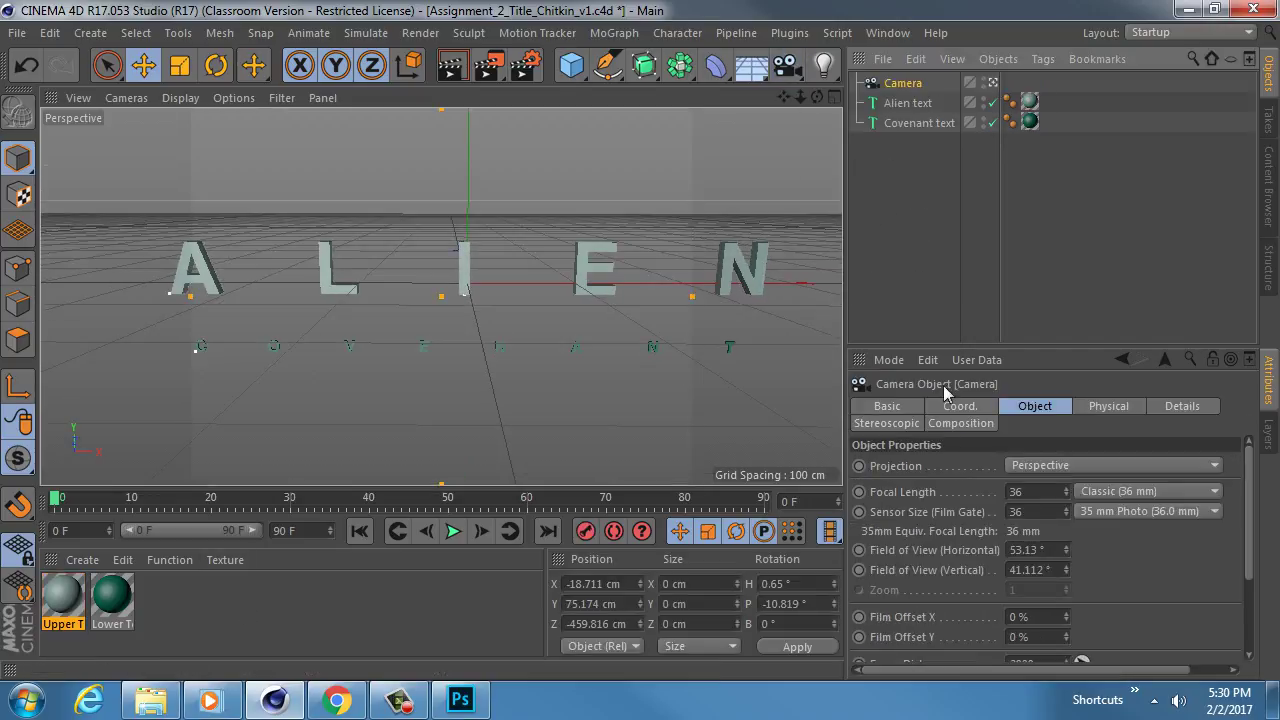
left_click(958, 406)
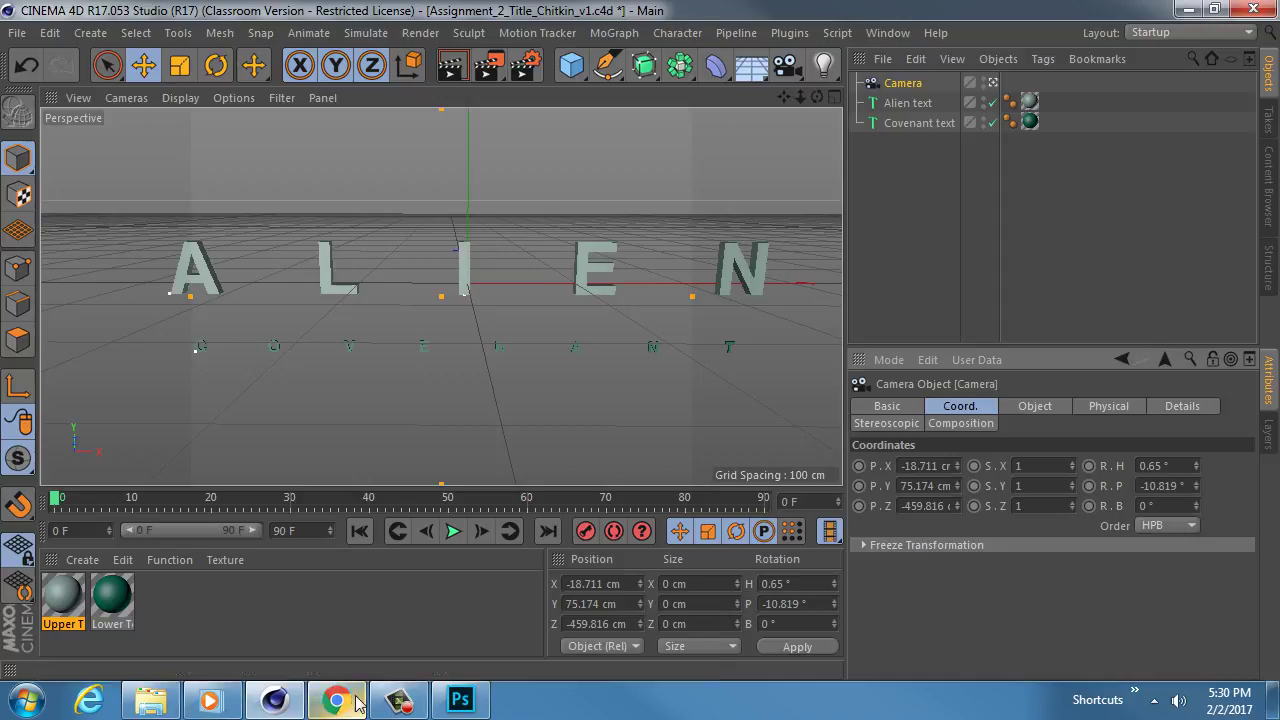
Open the Alien_Trailer video from the ref folder and play it to study the title's framing and movement
left_click(168, 703)
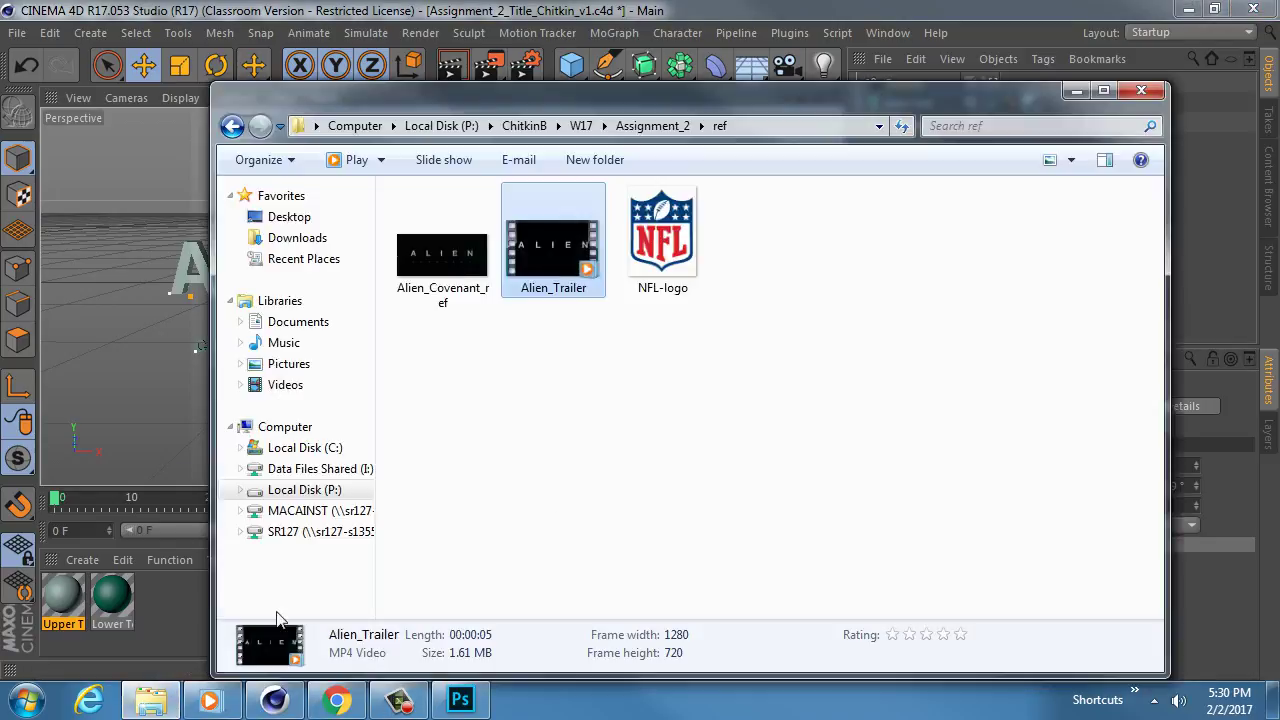
double_click(553, 245)
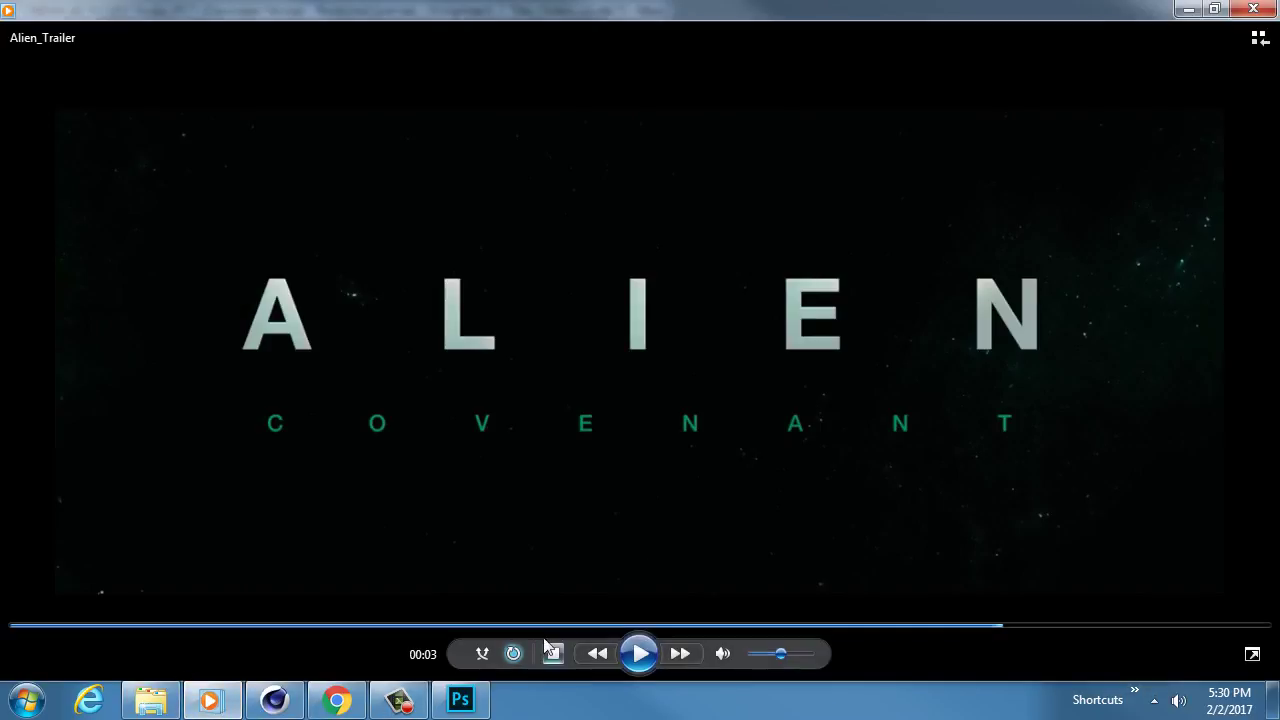
left_click(178, 626)
left_click(639, 653)
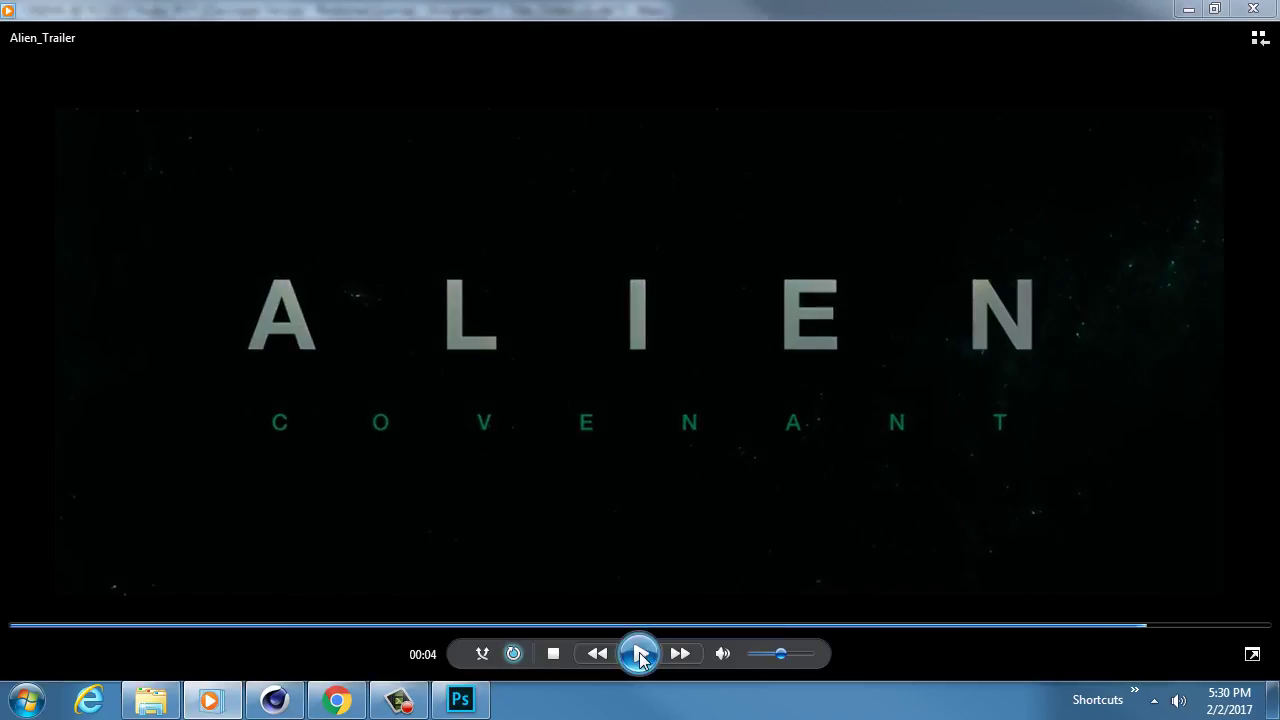
left_click(640, 654)
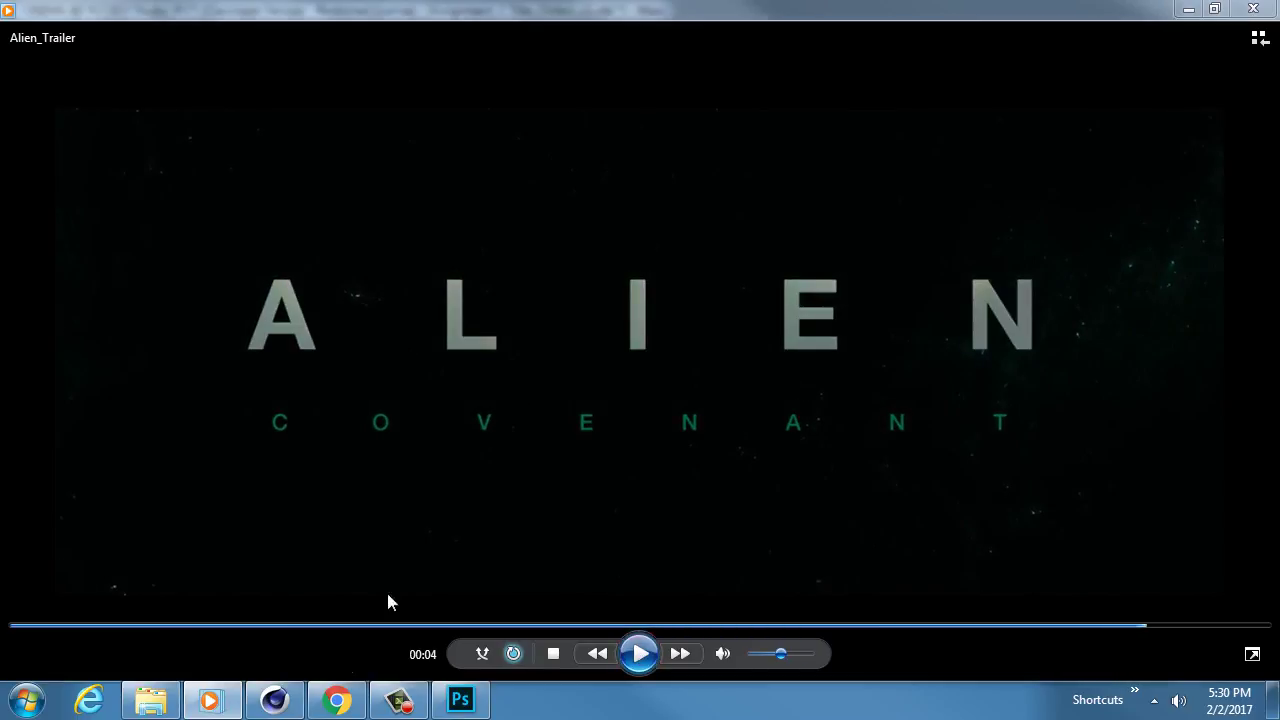
Switch to Cinema 4D and set the camera's X, Y and Z positions to 0 cm
left_click(275, 700)
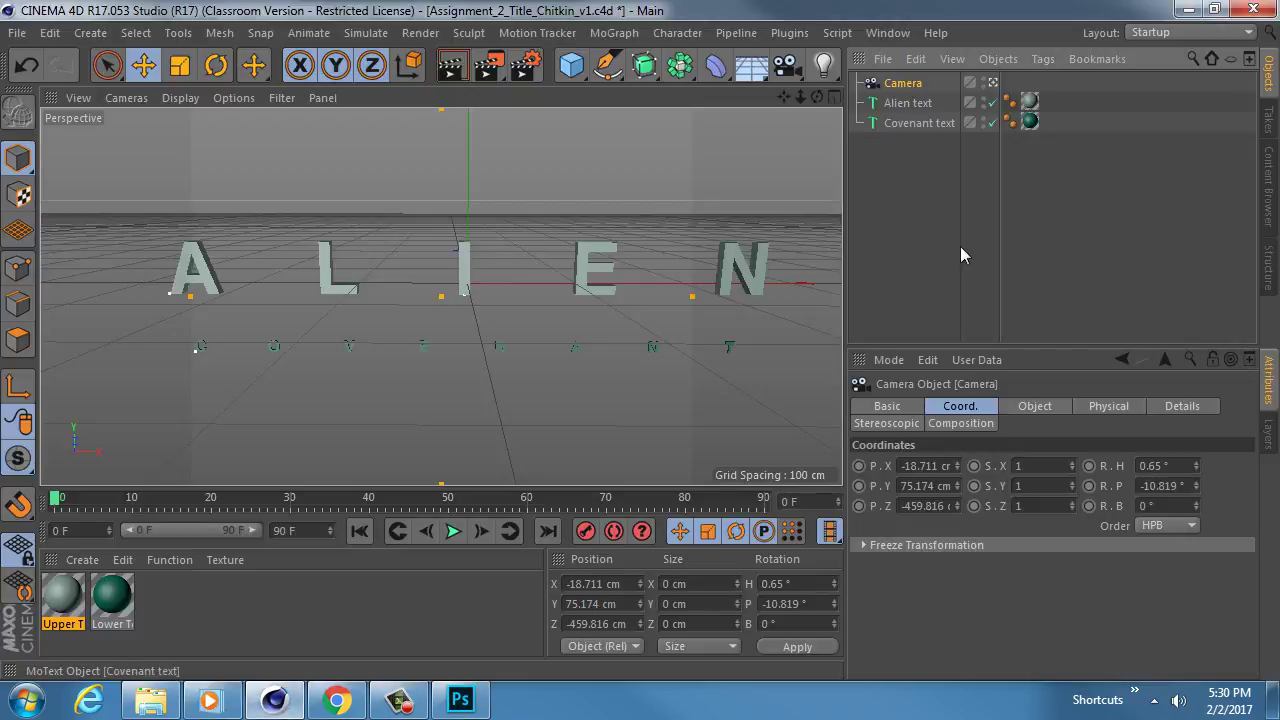
left_click(930, 466)
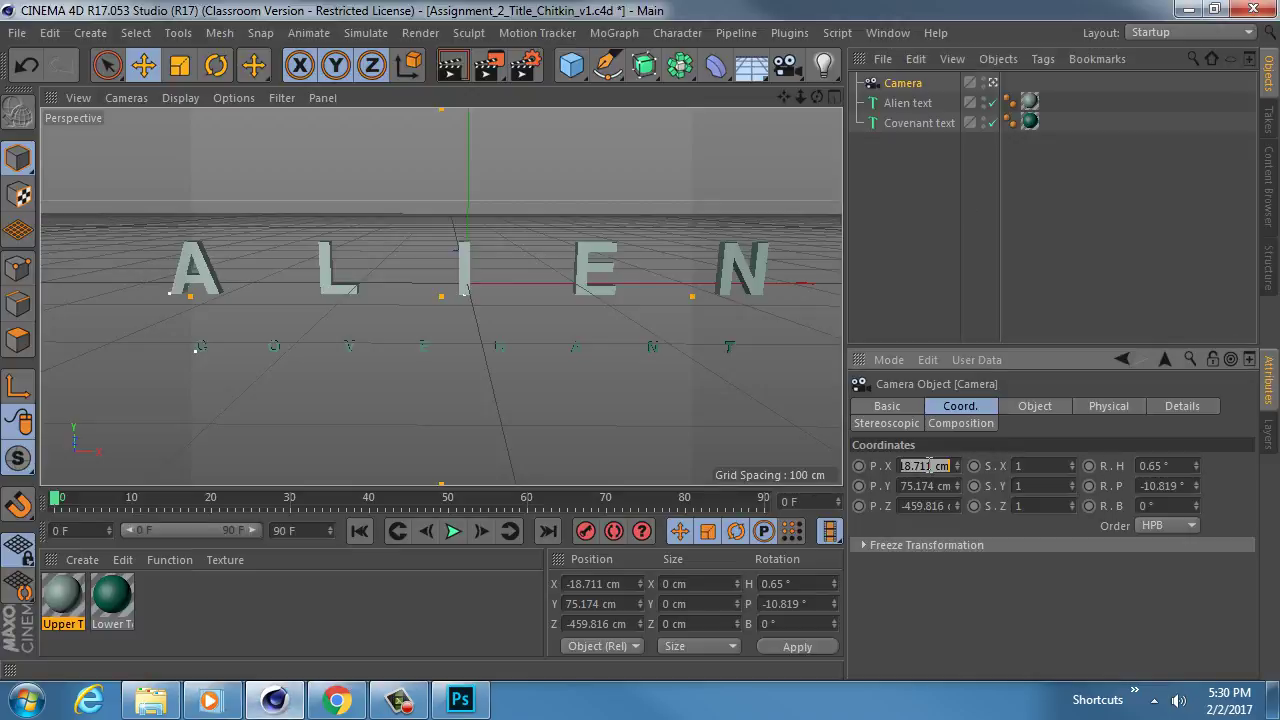
type("0")
key("Tab")
type("0")
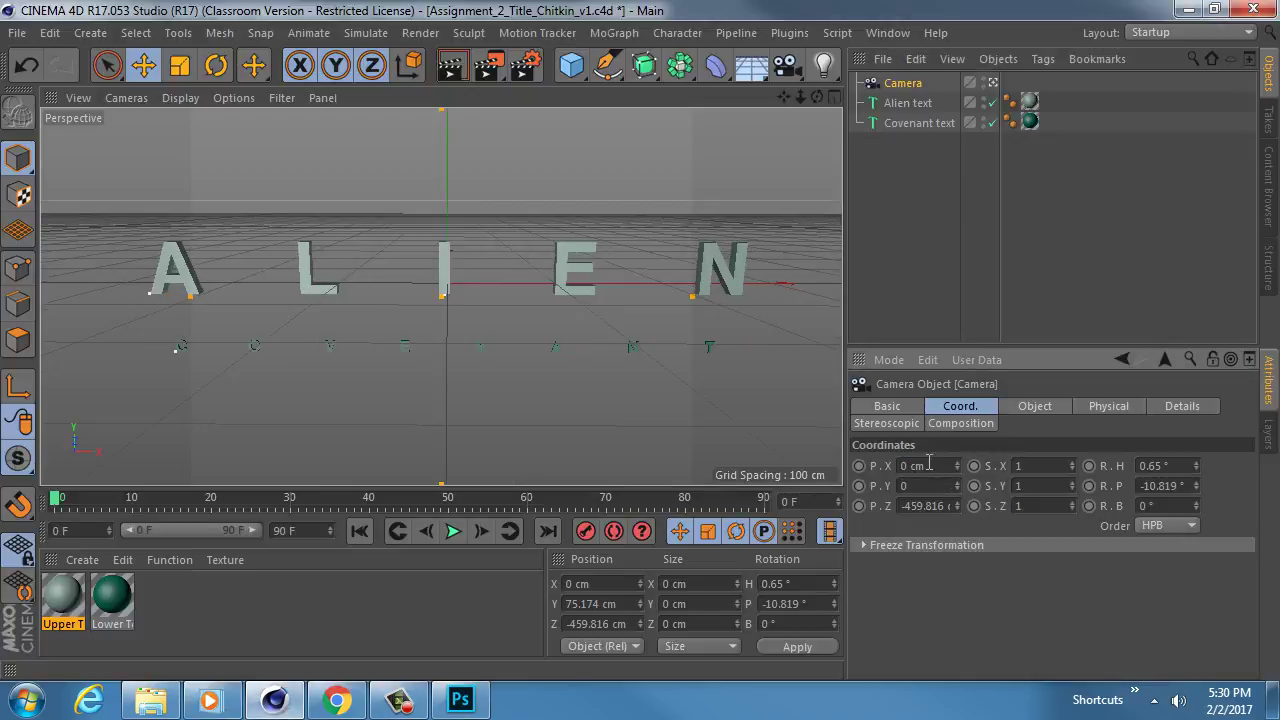
key("Tab")
type("0")
key("Tab")
key("Tab")
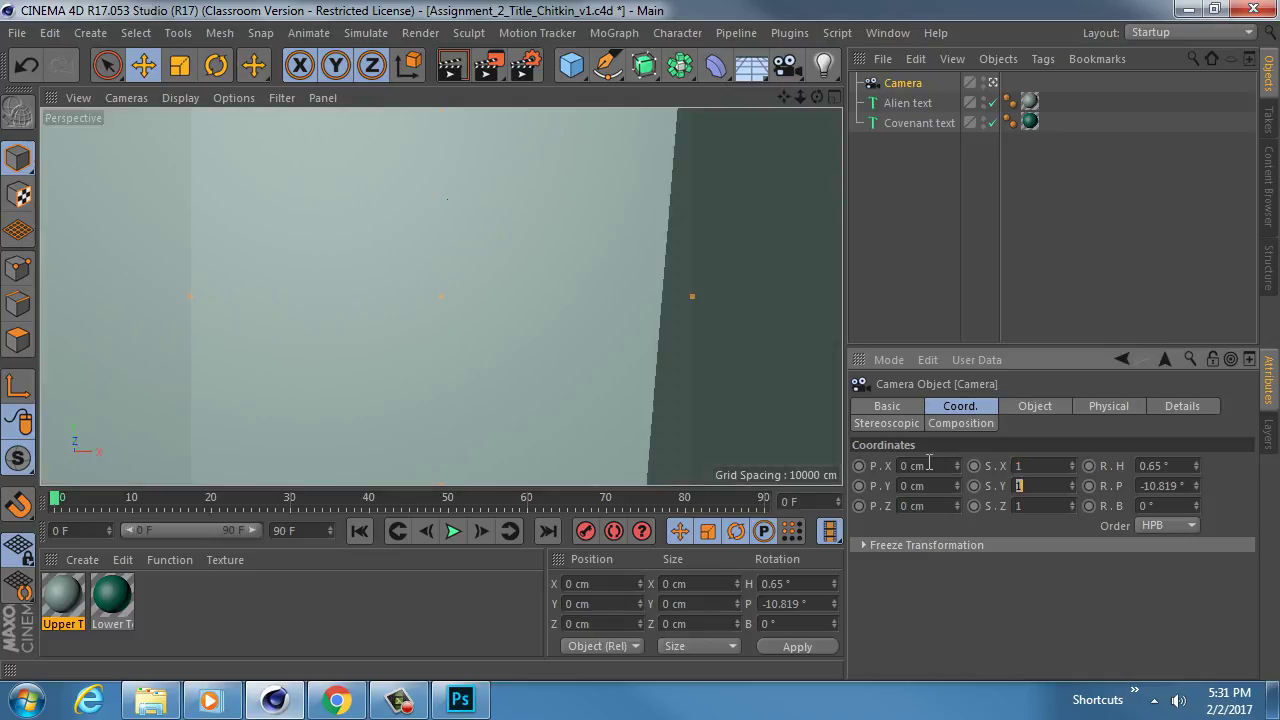
Set the camera's heading and pitch rotation to 0° and pull it back to Z -622 cm
key("Tab")
key("Tab")
type("0")
key("Tab")
type("0")
key("Tab")
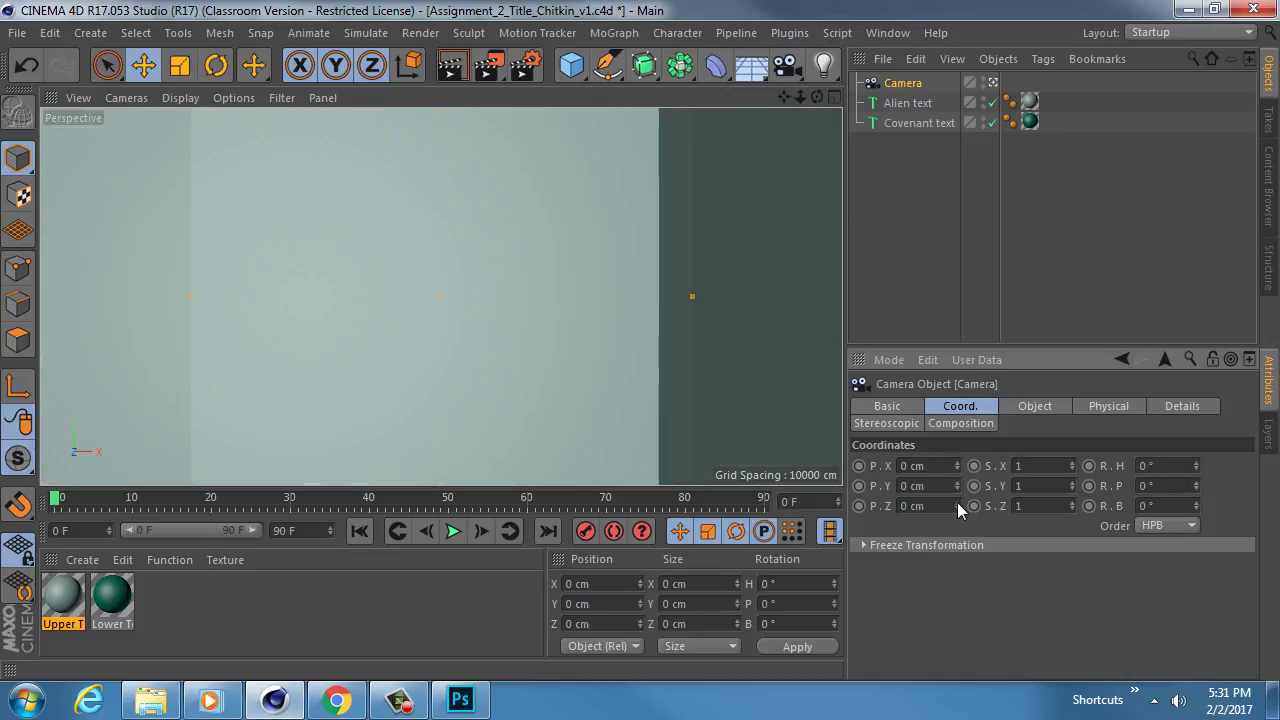
mouse_move(957, 505)
left_mouse_down()
mouse_move(957, 684)
mouse_move(898, 516)
left_mouse_up()
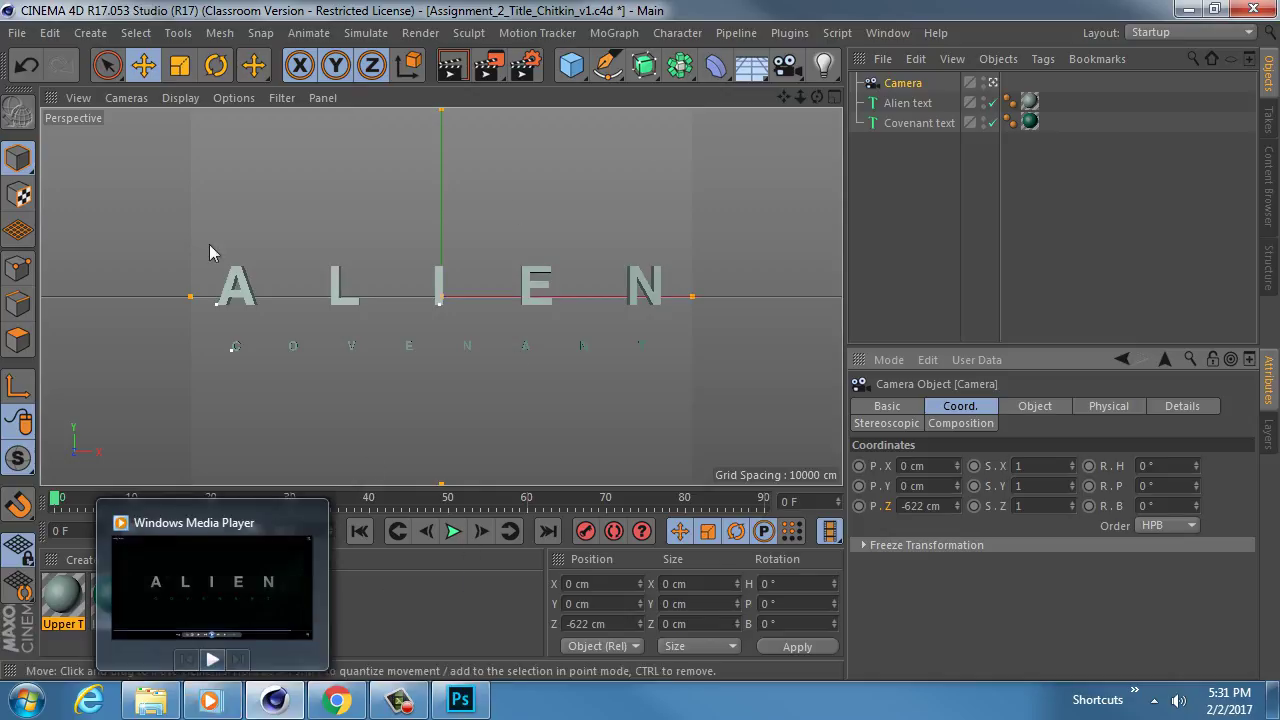
Set the perspective viewport's tinted border opacity to 80% in the viewport settings
key("shift+v")
left_click(1032, 405)
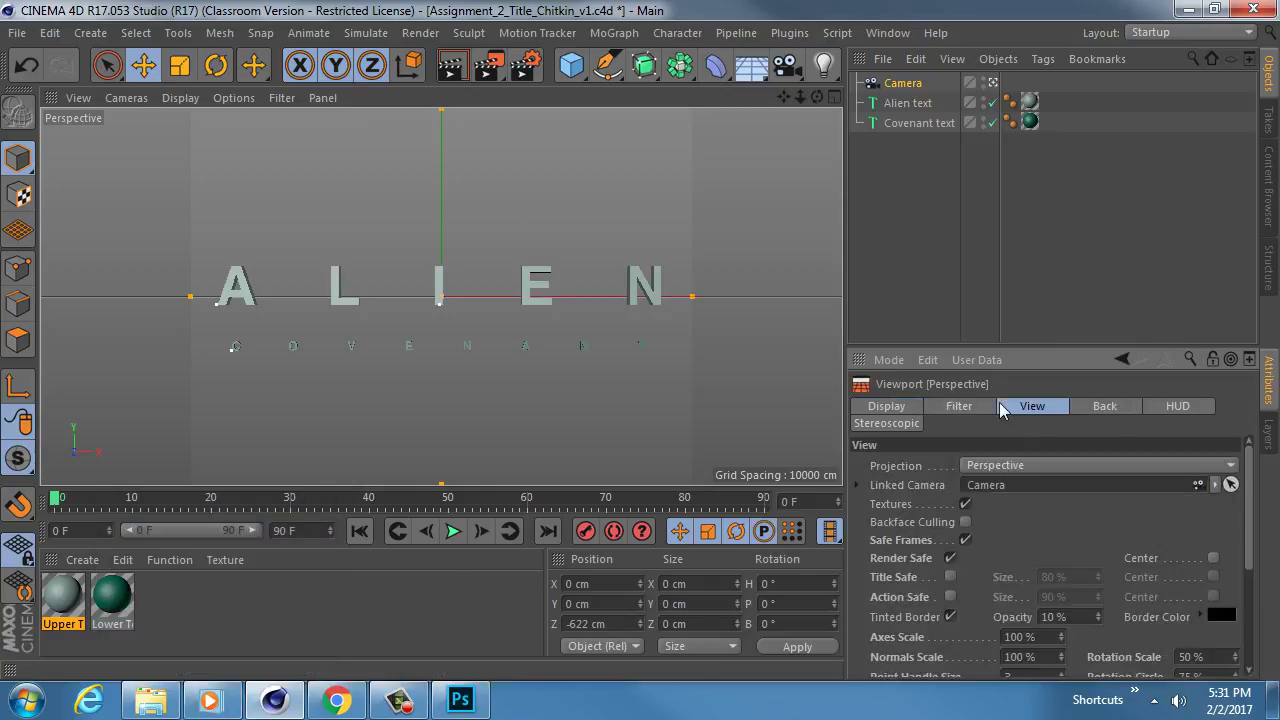
double_click(1083, 616)
type("80")
key("Return")
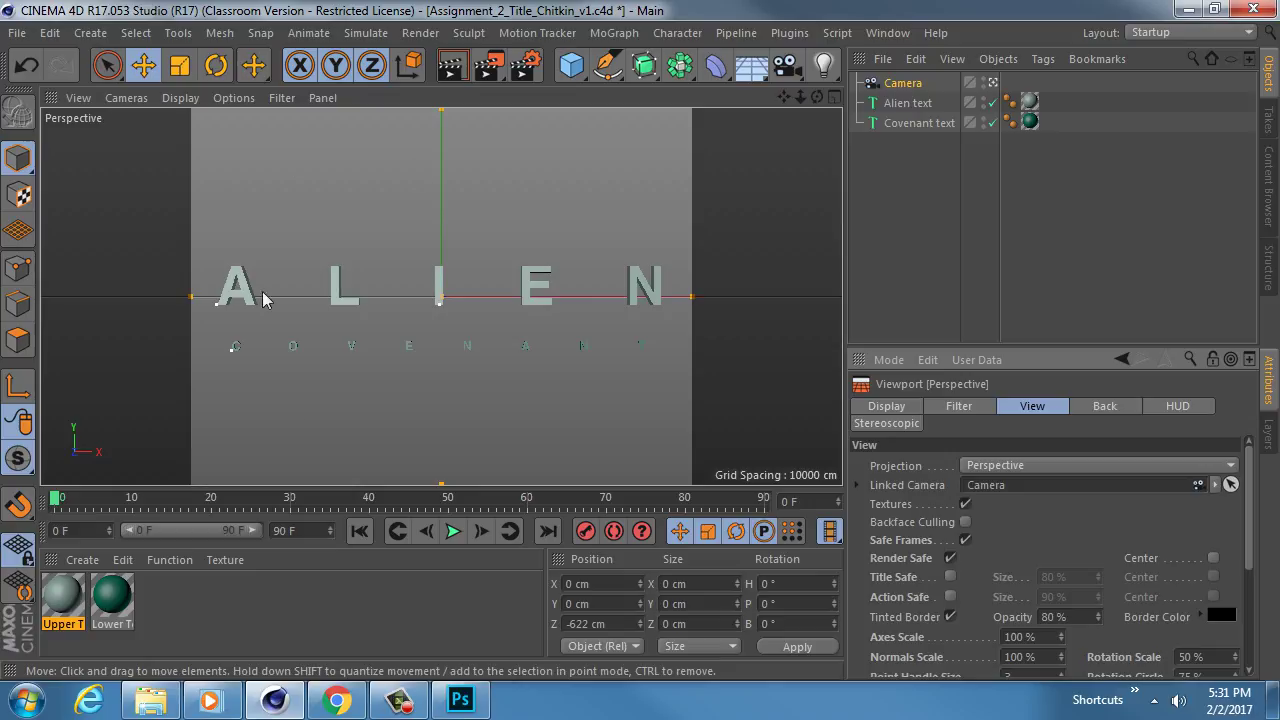
Switch to the paused Alien_Trailer video and examine the proportions of its frame
key("alt+Tab")
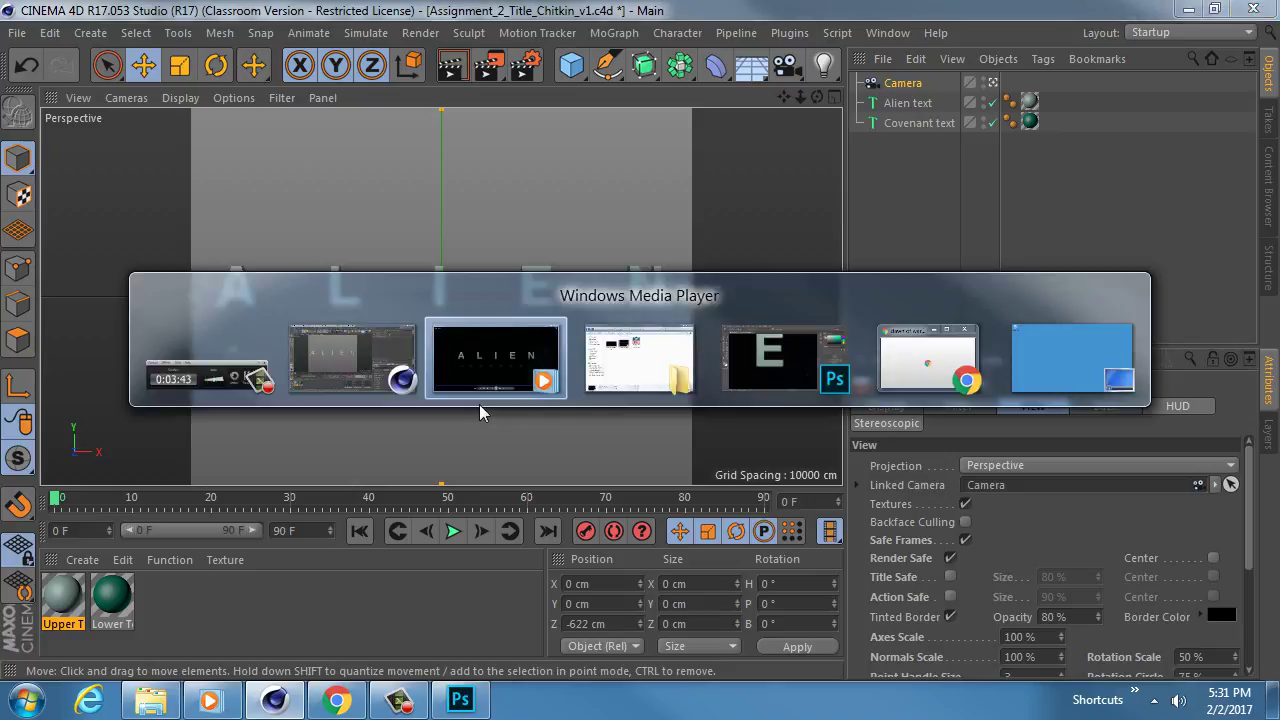
left_click(479, 390)
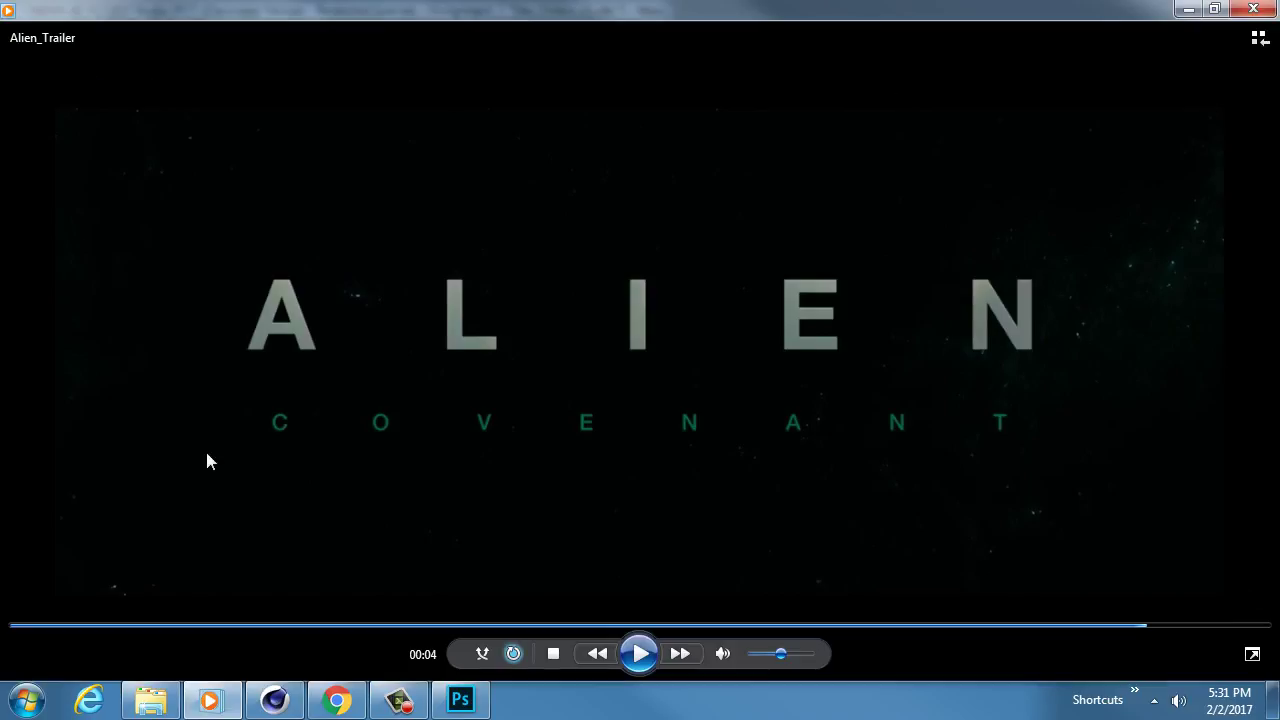
left_click(461, 700)
Switch to Cinema 4D, set the render output to 960 x 540 pixels and close the Render Settings
left_click(275, 700)
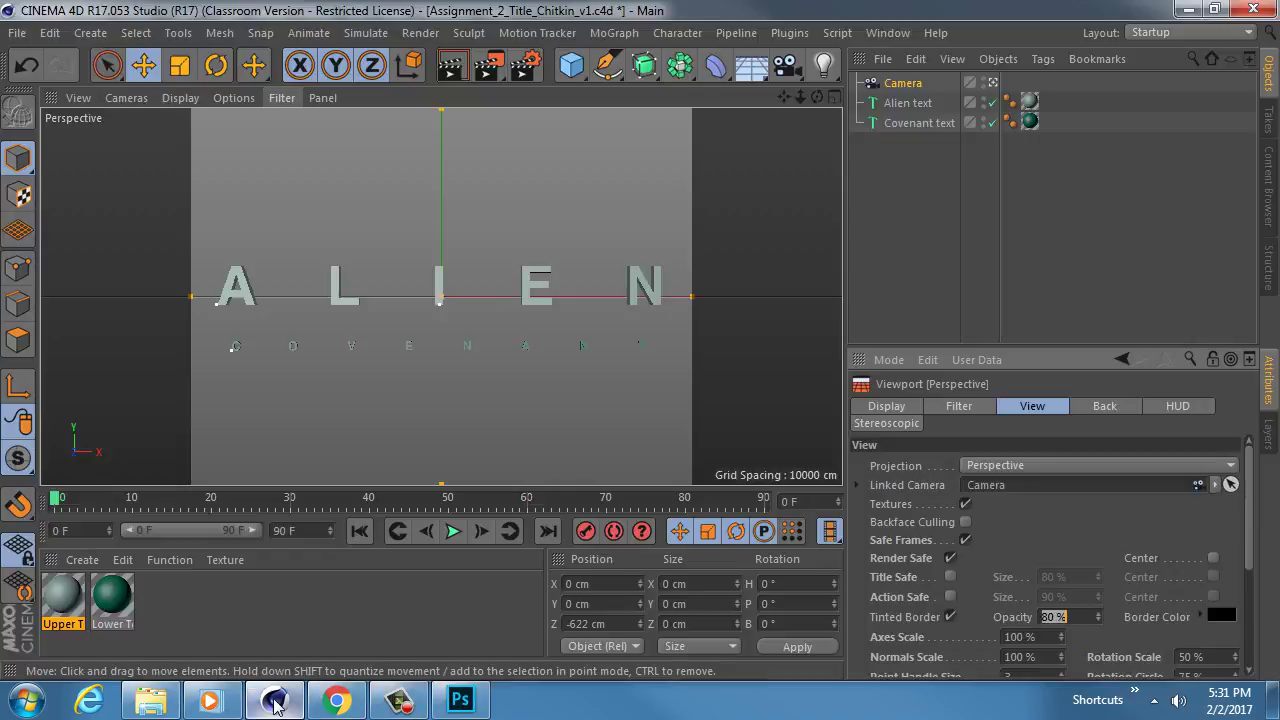
left_click(270, 87)
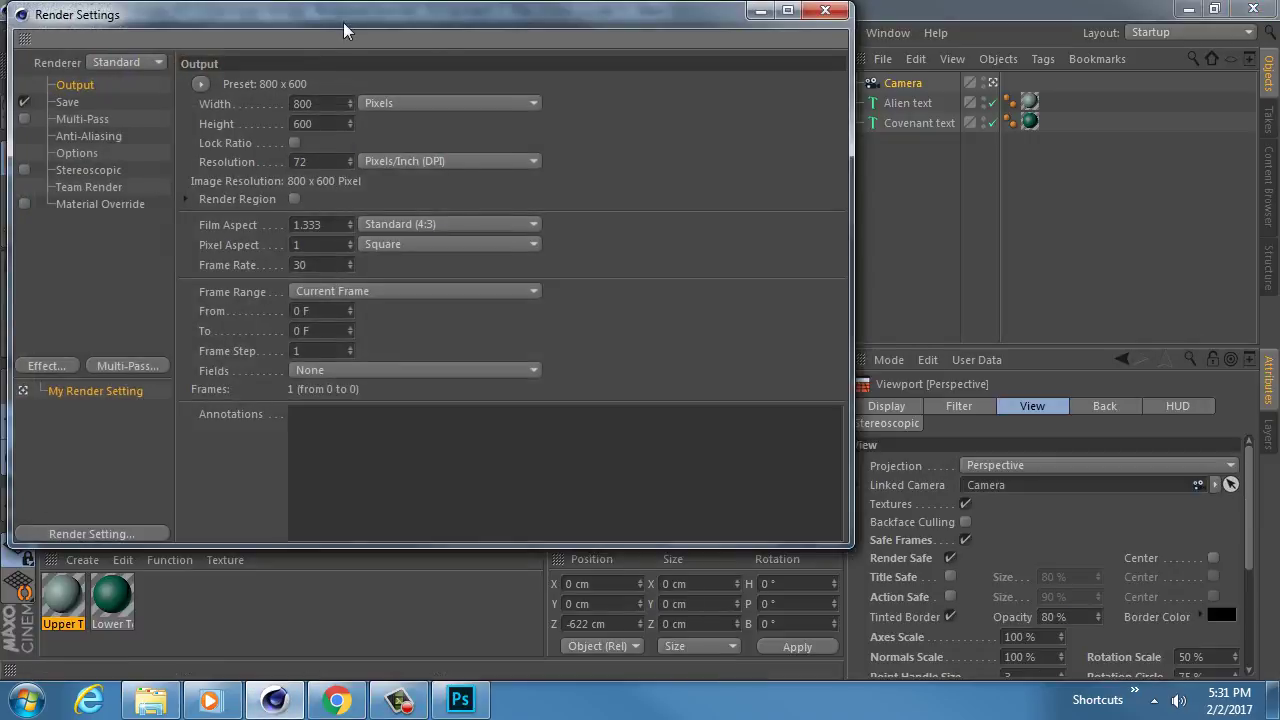
left_click_drag(343, 22, 455, 50)
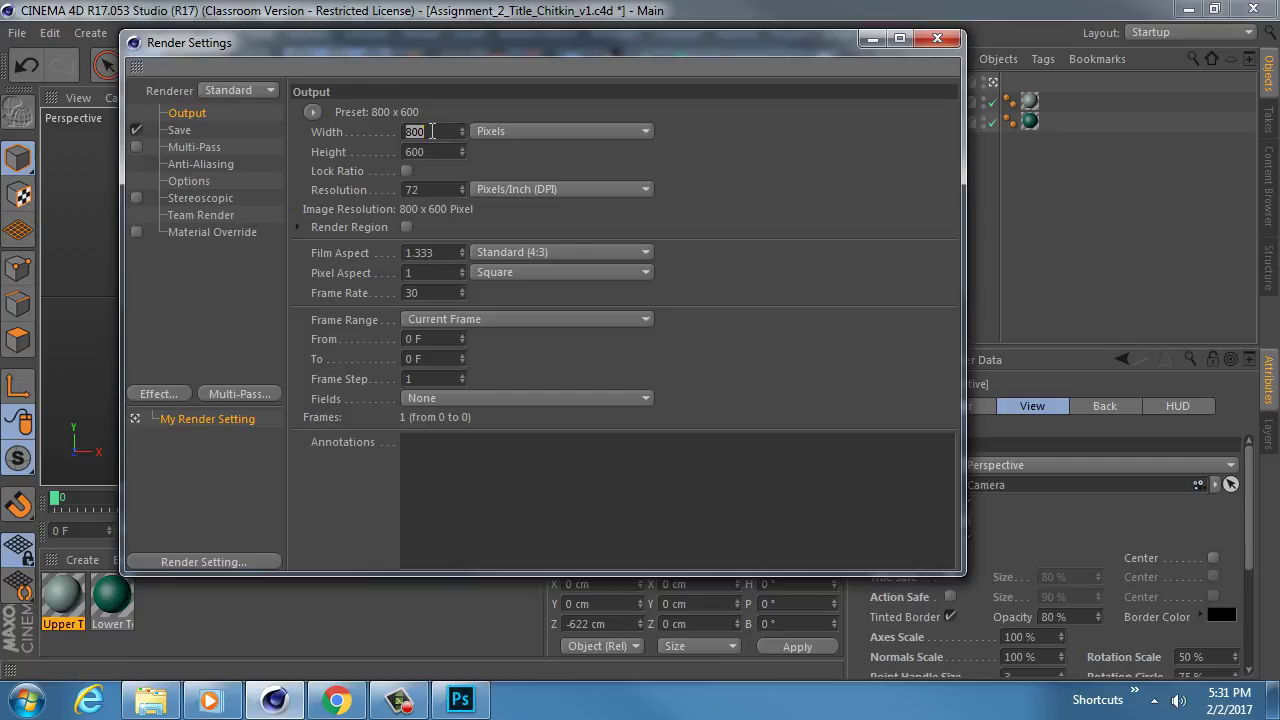
left_click(432, 131)
type("960")
key("Tab")
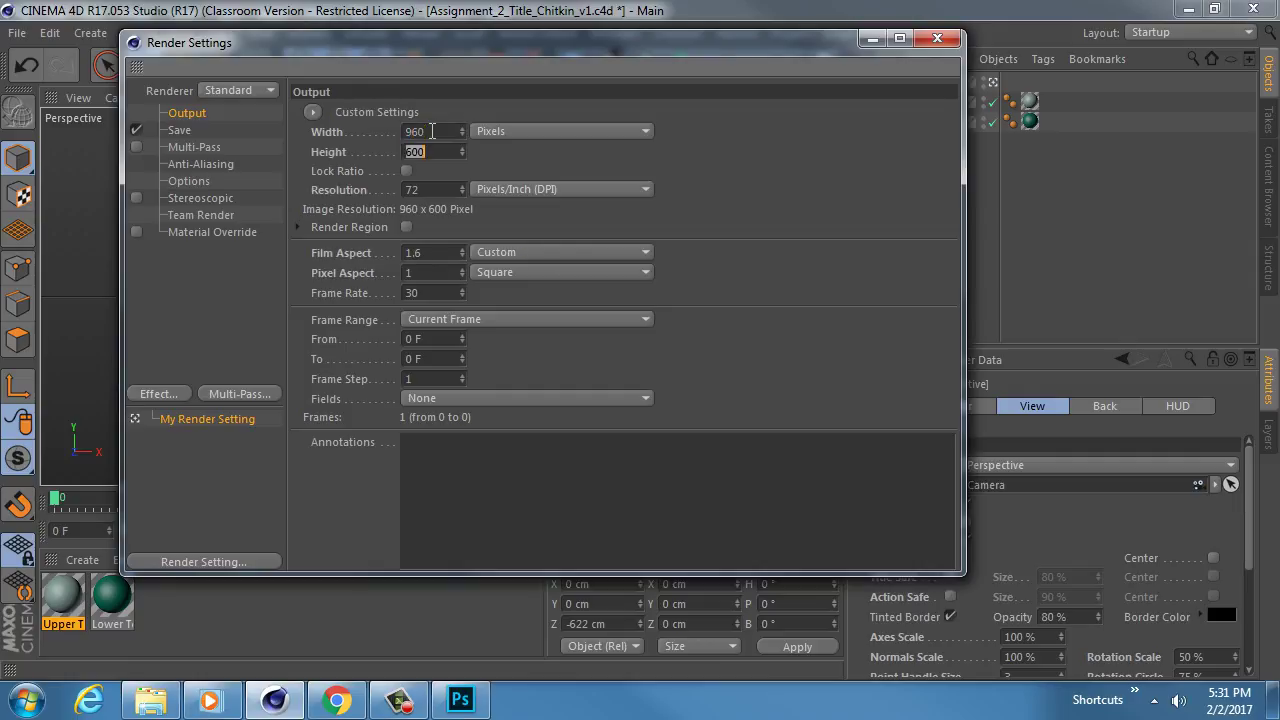
key("Return")
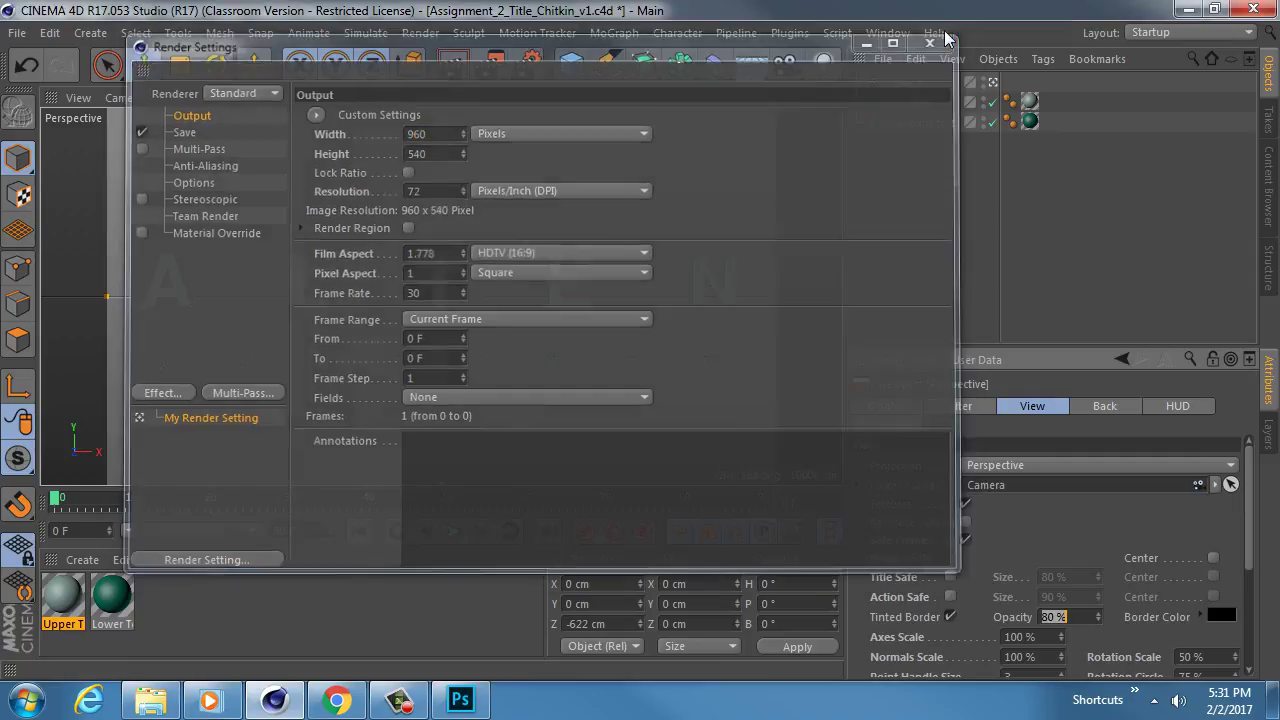
left_click(937, 38)
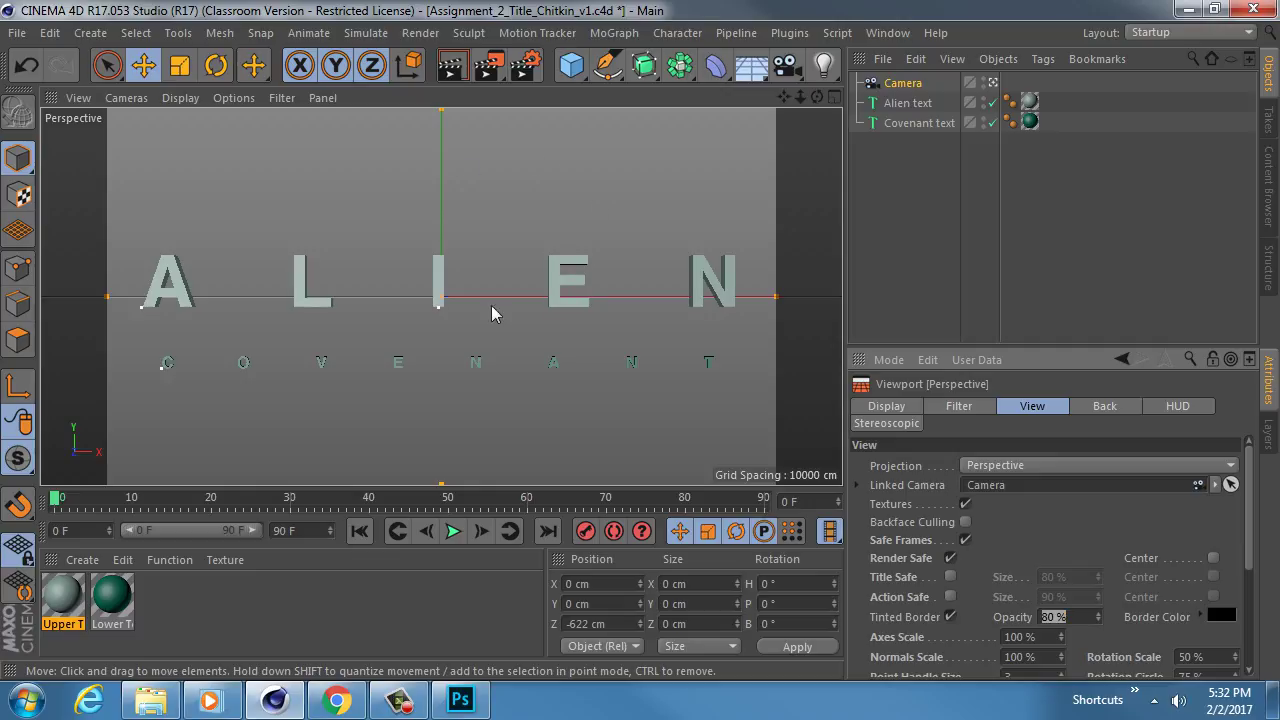
Set the camera's focal length to 100 mm and move it back to Z -1694 cm to reframe the title
left_click(914, 86)
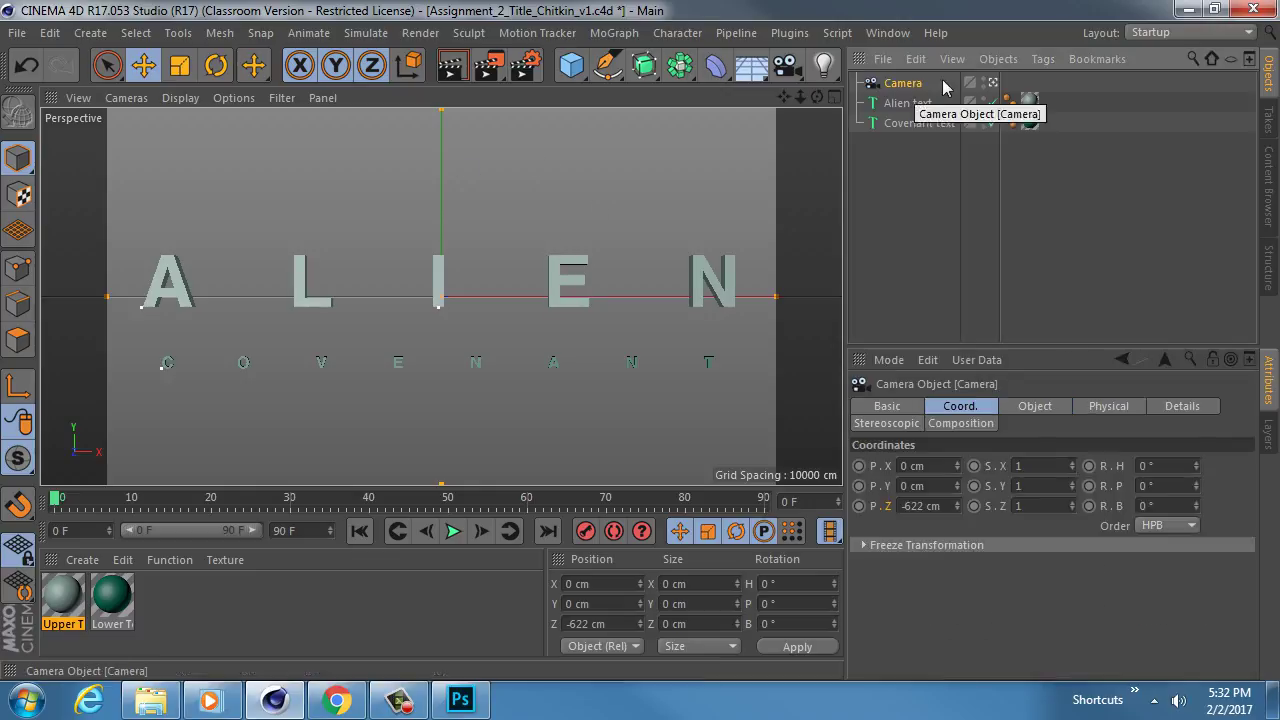
left_click(1008, 408)
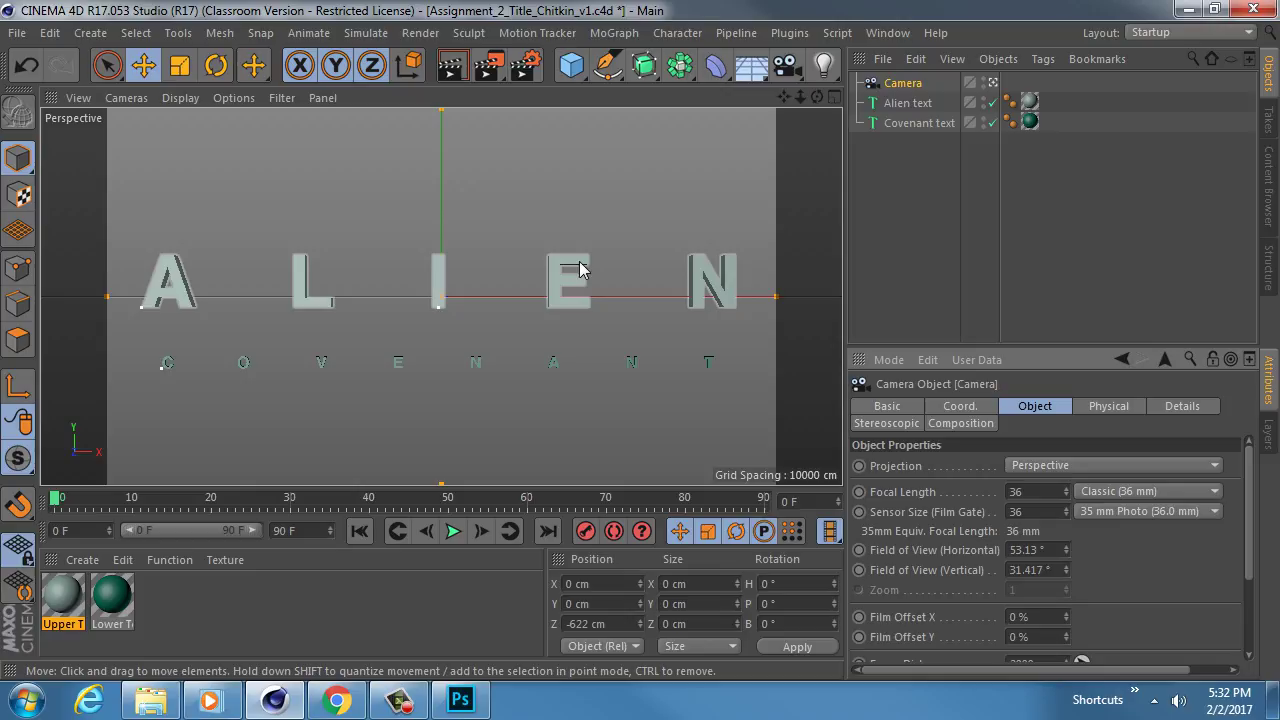
left_click(525, 65)
left_click(937, 38)
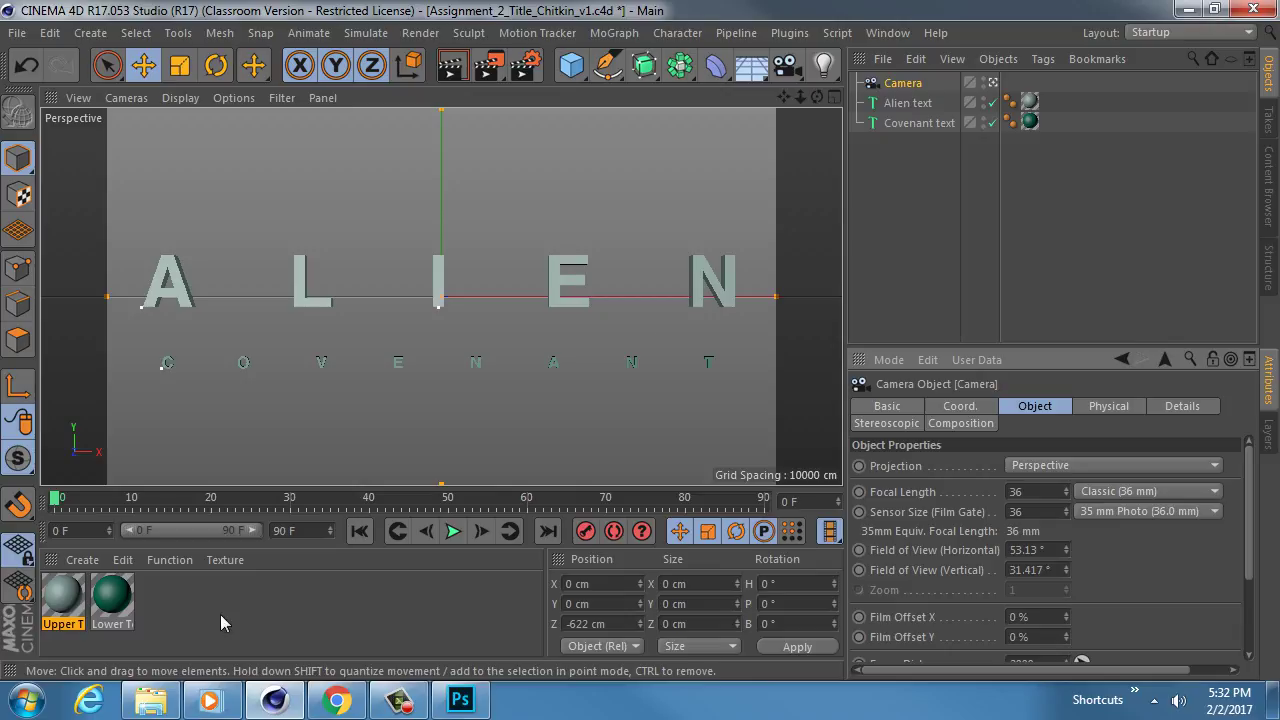
left_click(1036, 491)
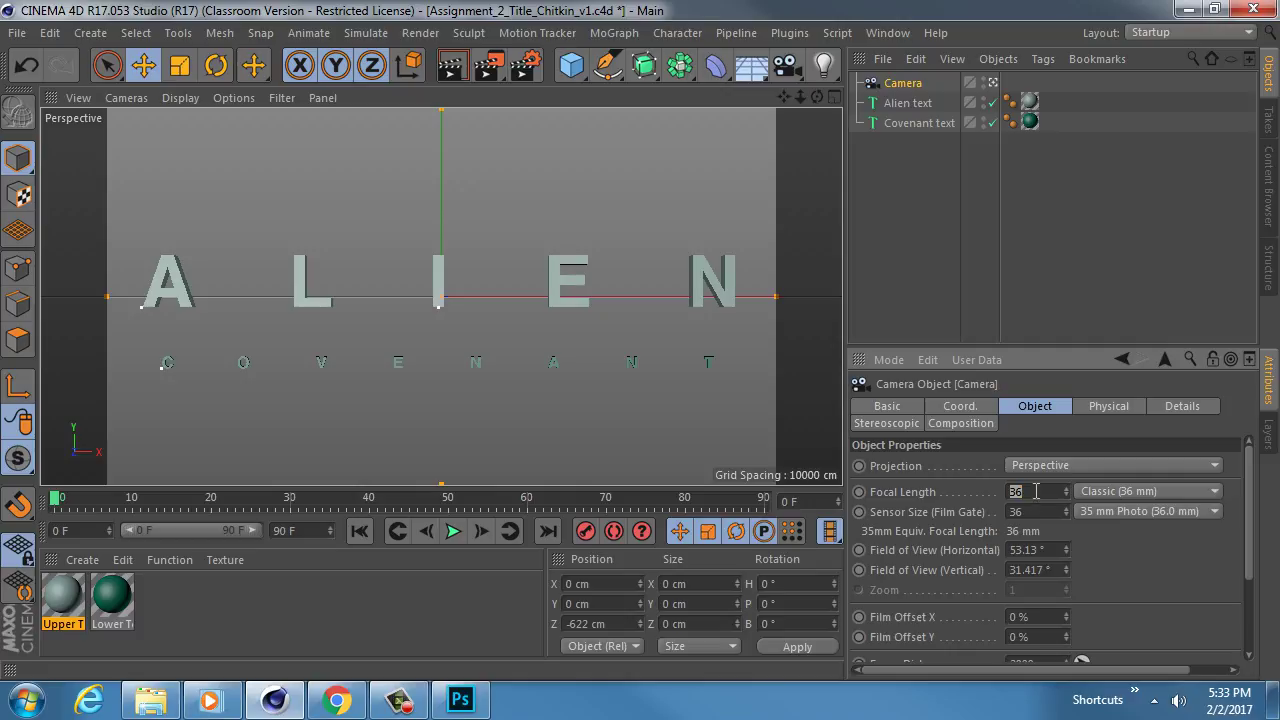
type("100")
key("Return")
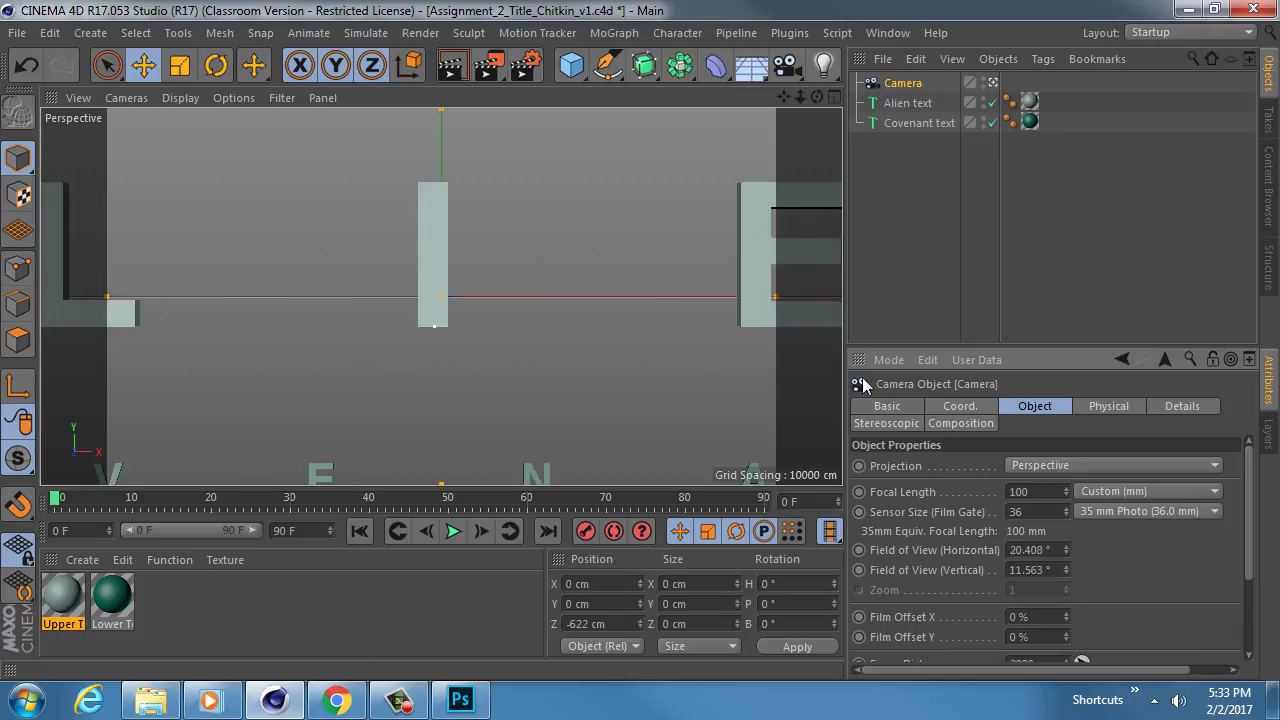
left_click(960, 408)
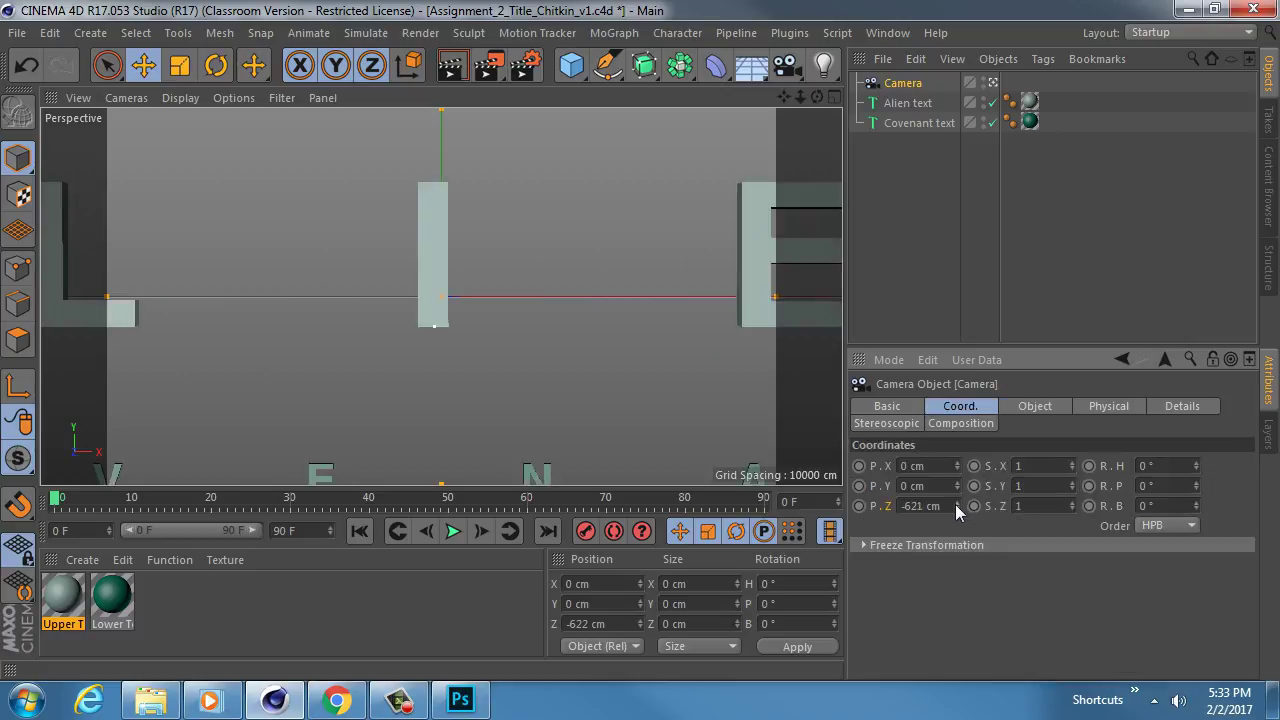
left_click_drag(955, 504, 955, 650)
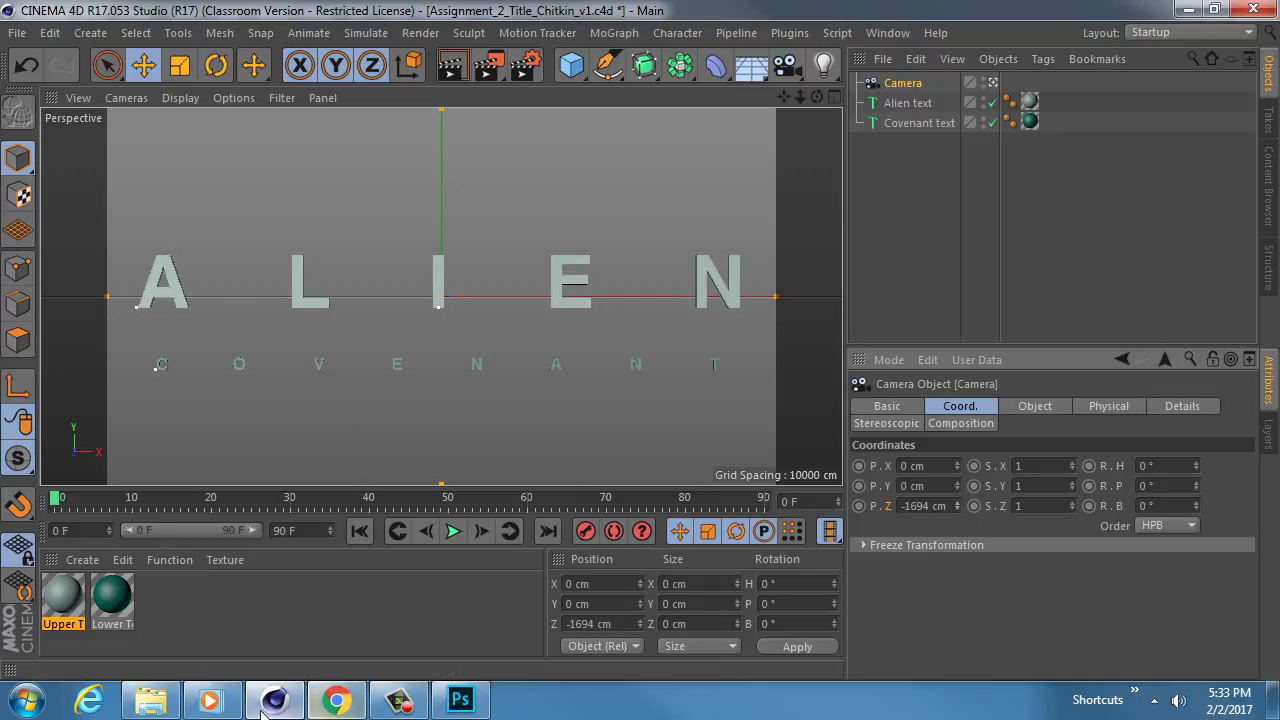
Switch to the Alien_Trailer video, replay it from near the start and pause at about one second
left_click(209, 700)
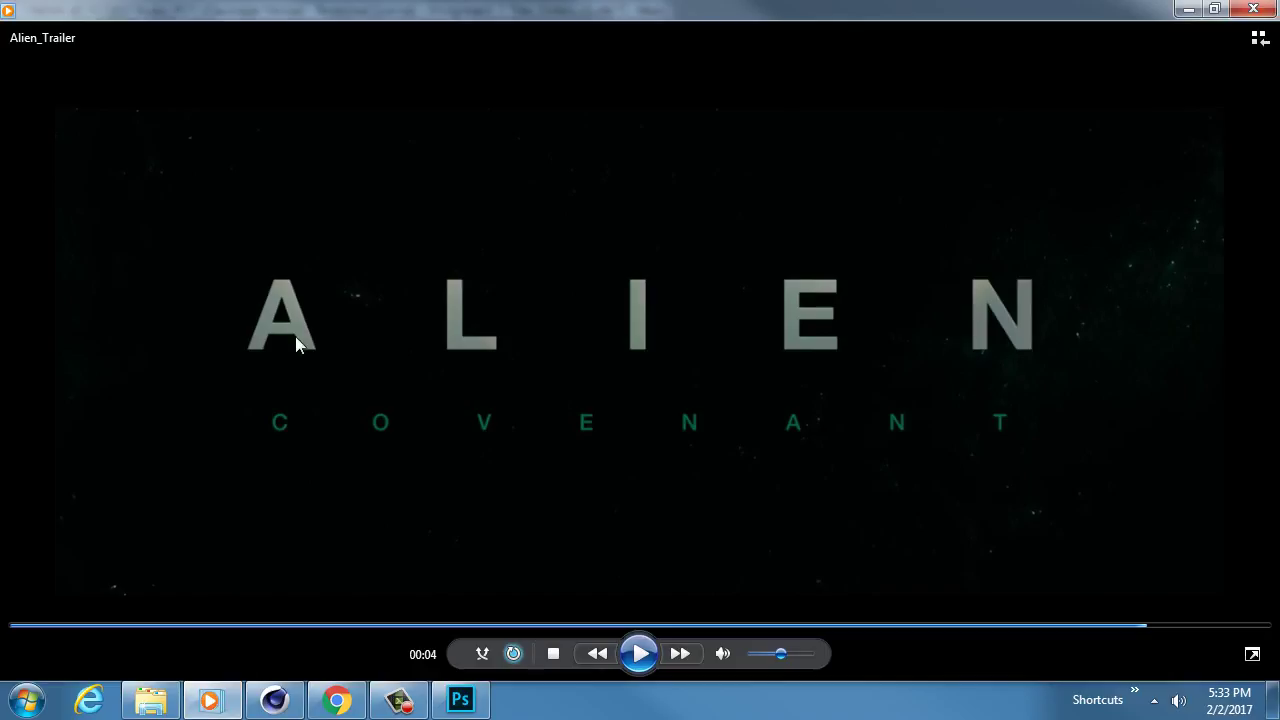
left_click(207, 626)
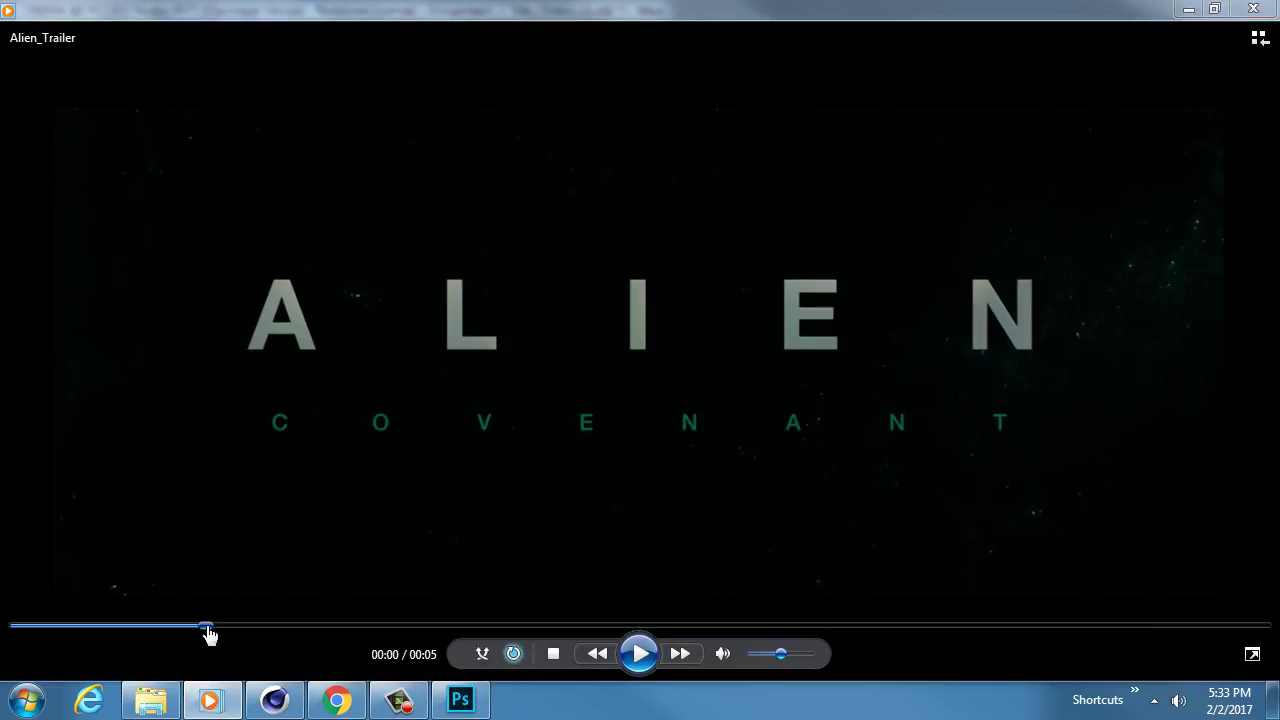
left_click(640, 653)
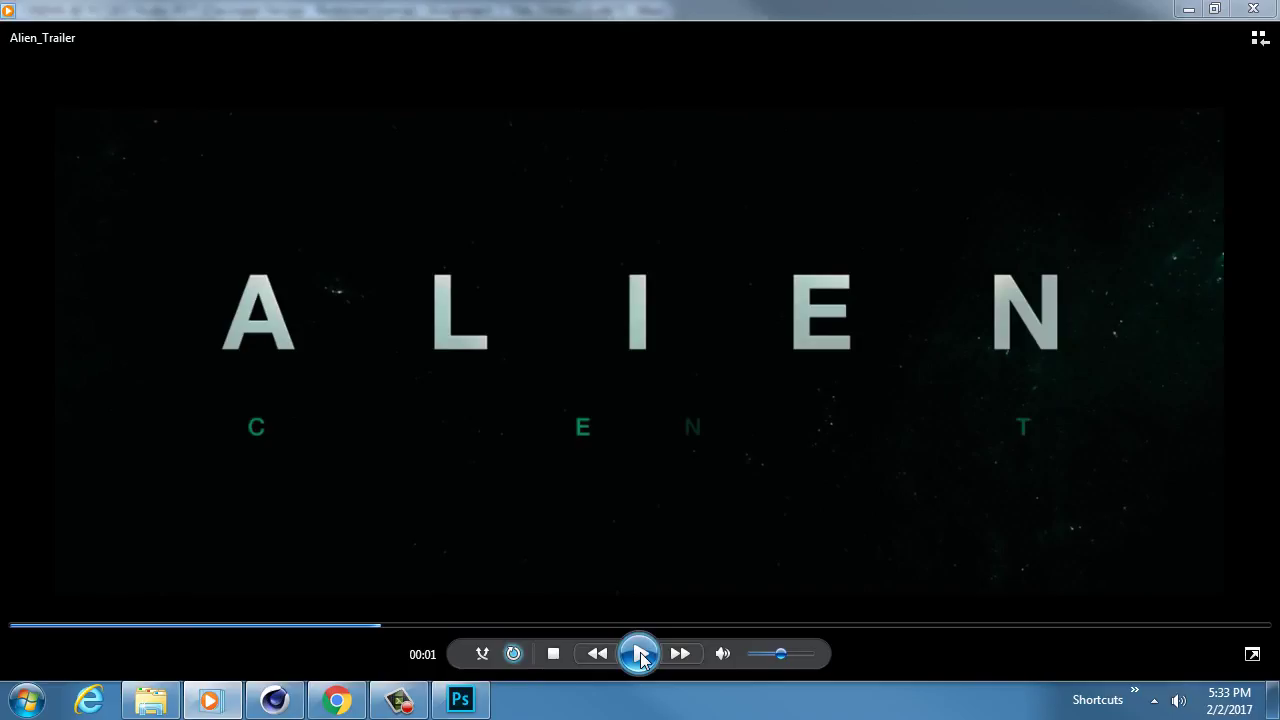
left_click(640, 653)
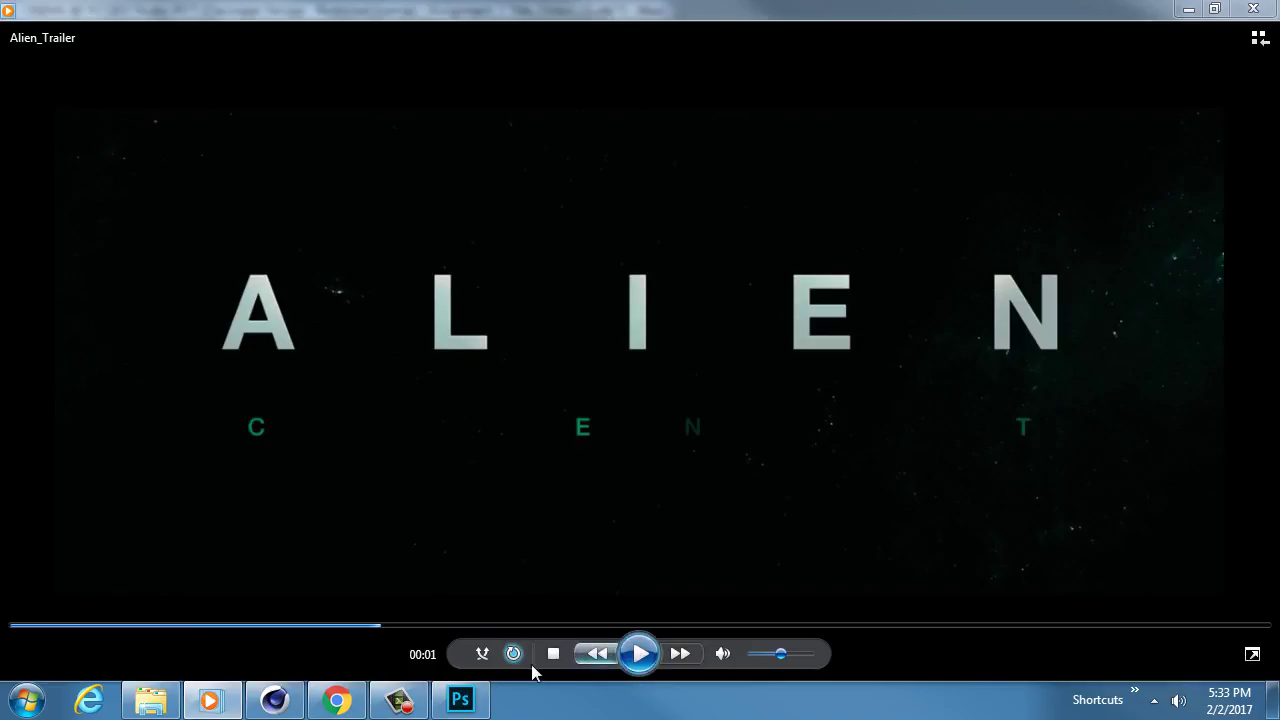
Switch to Cinema 4D and set the camera's focal length to 150 mm
left_click(275, 700)
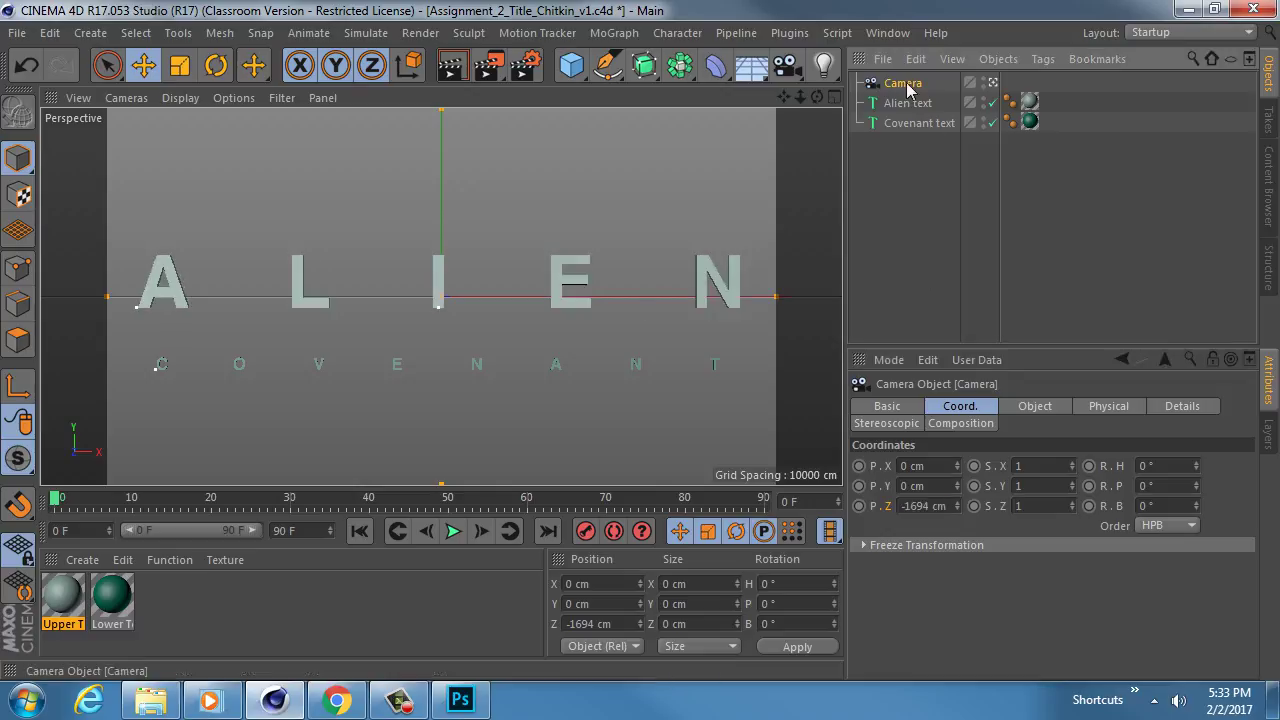
left_click(1045, 406)
double_click(1040, 491)
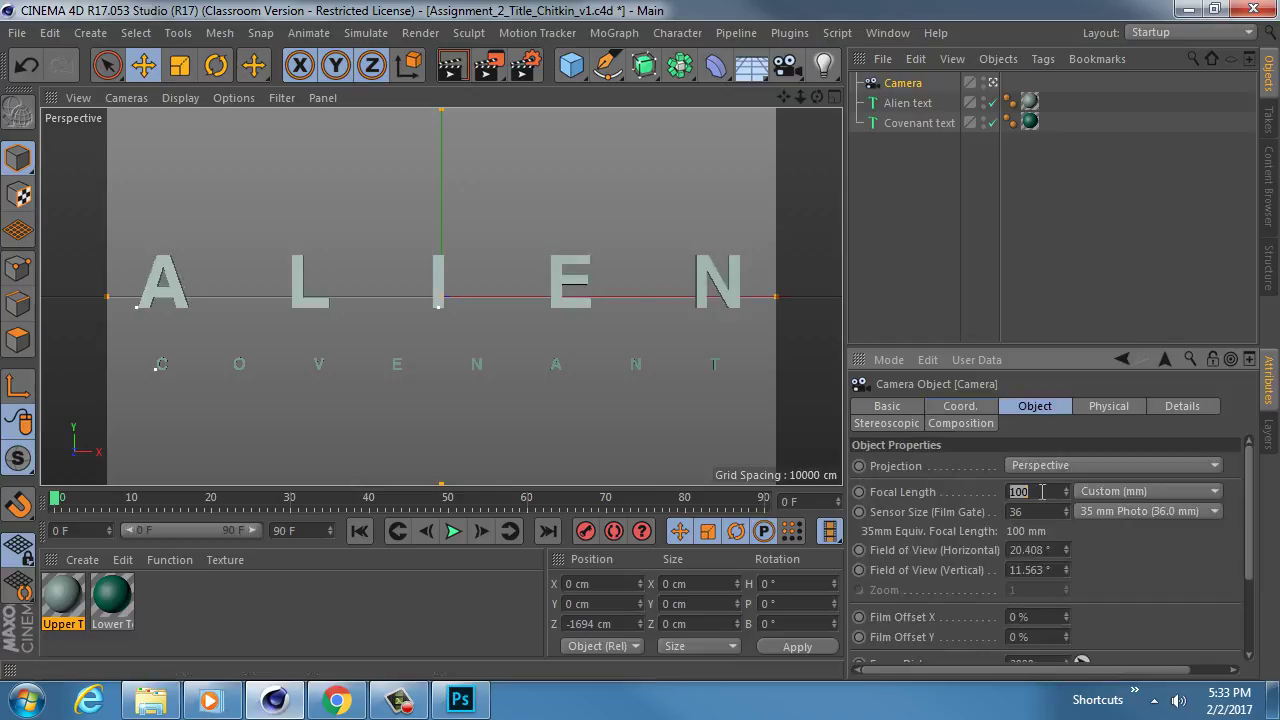
type("150")
key("Return")
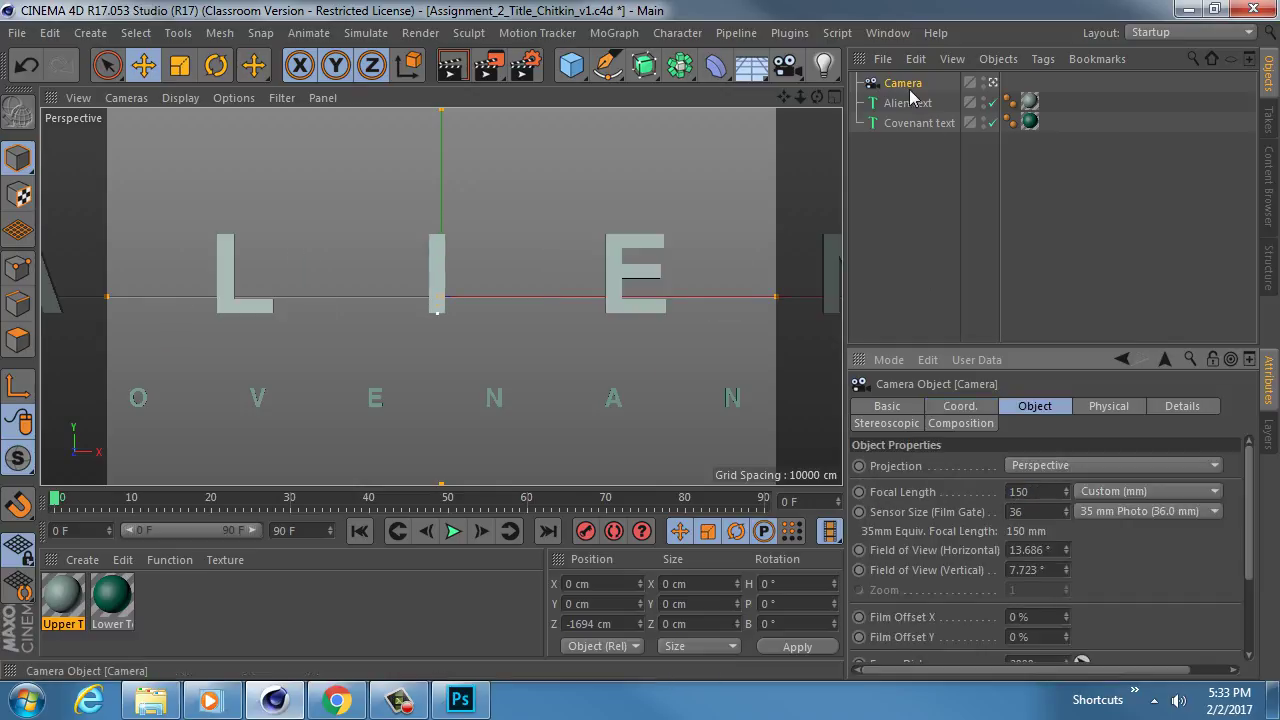
Move the camera back to Z -2680 cm to fit the whole title inside the frame
left_click(964, 412)
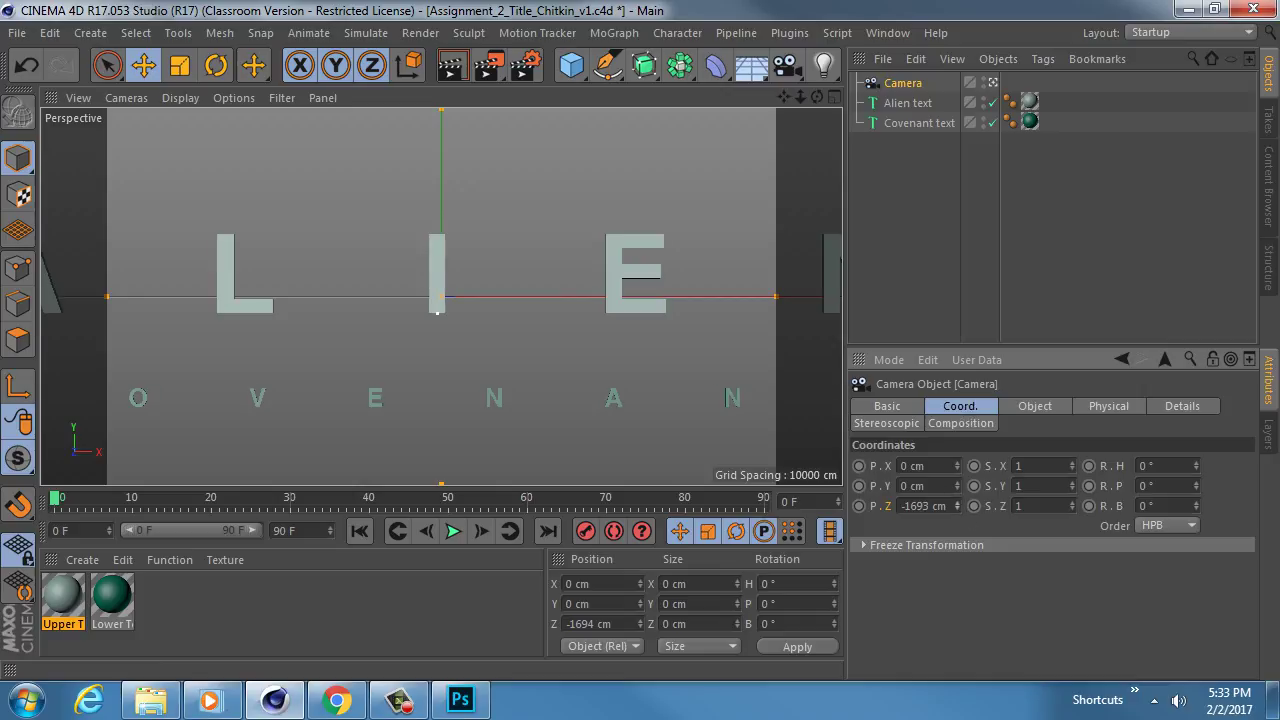
left_click_drag(957, 506, 957, 565)
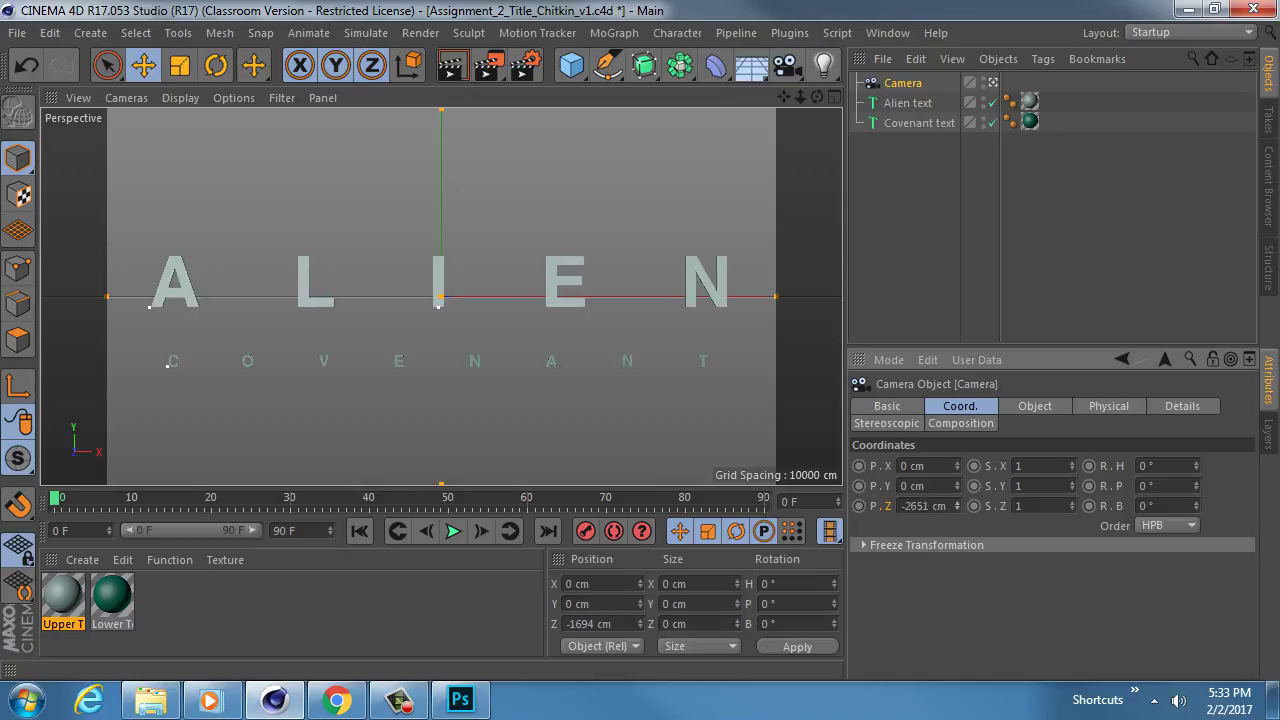
left_click_drag(957, 505, 957, 509)
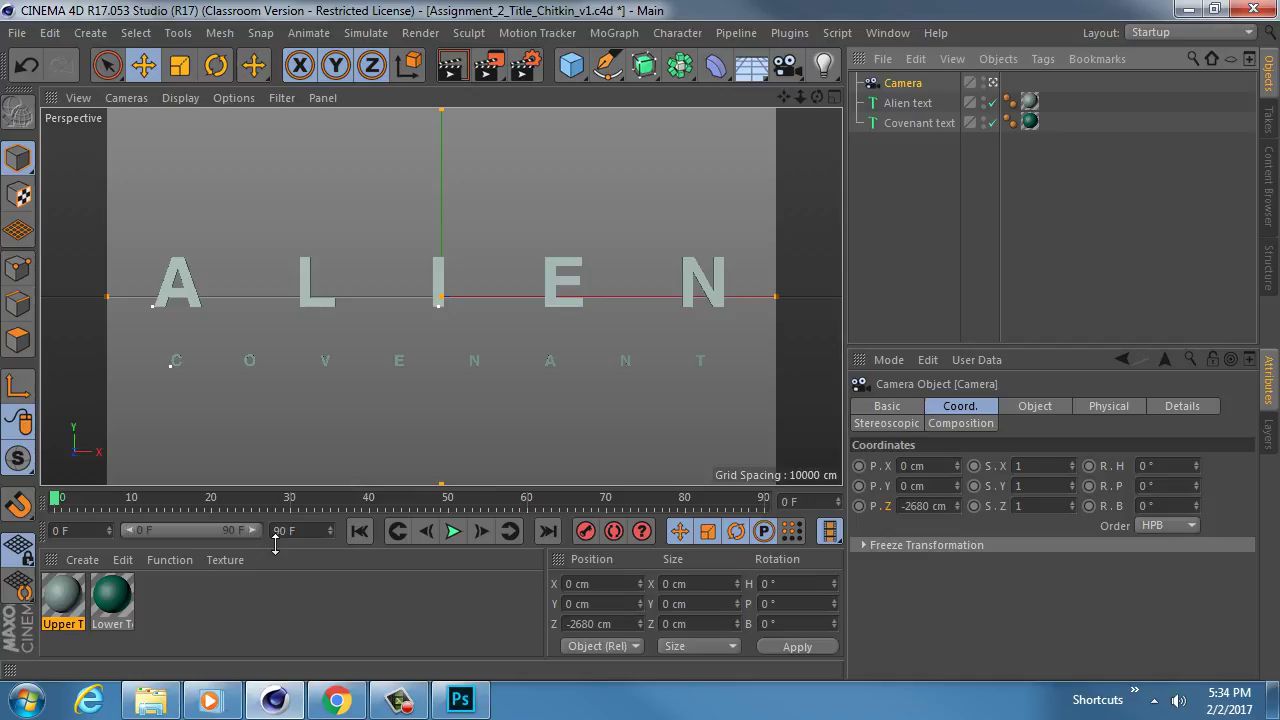
Switch to the Alien_Trailer video, scrub through it, replay its opening and stop playback
left_click(210, 700)
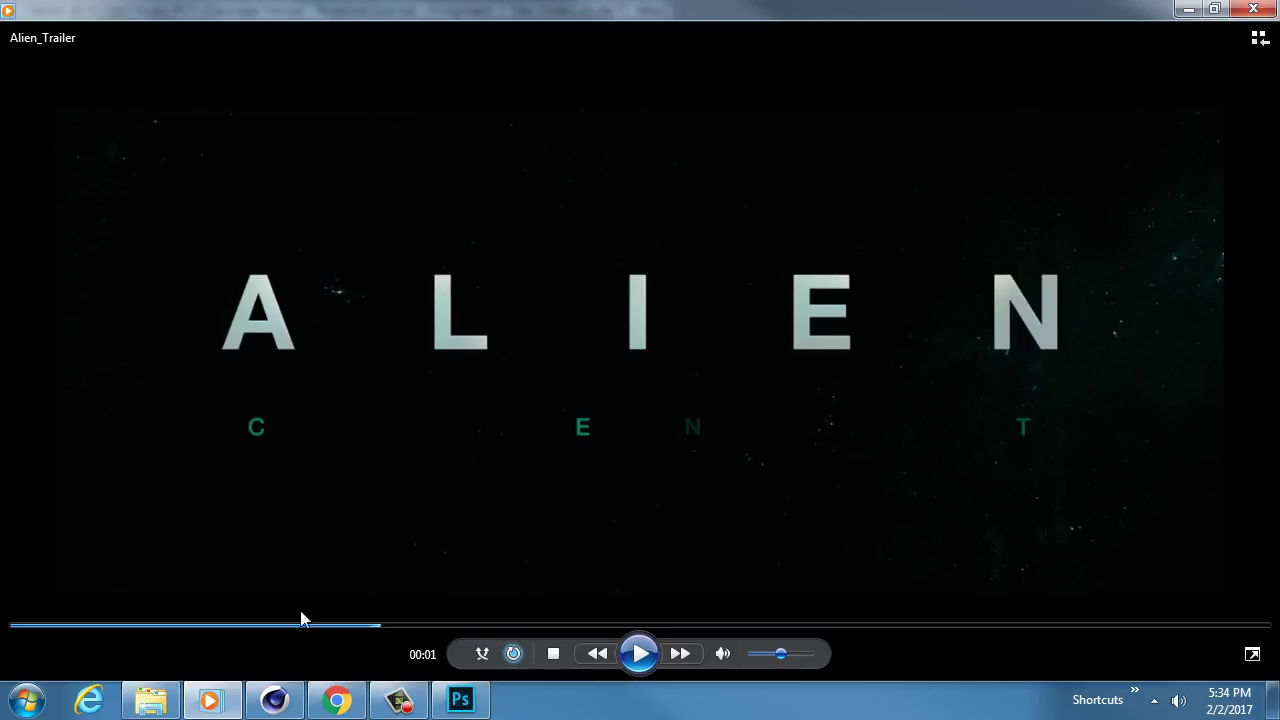
left_click(222, 628)
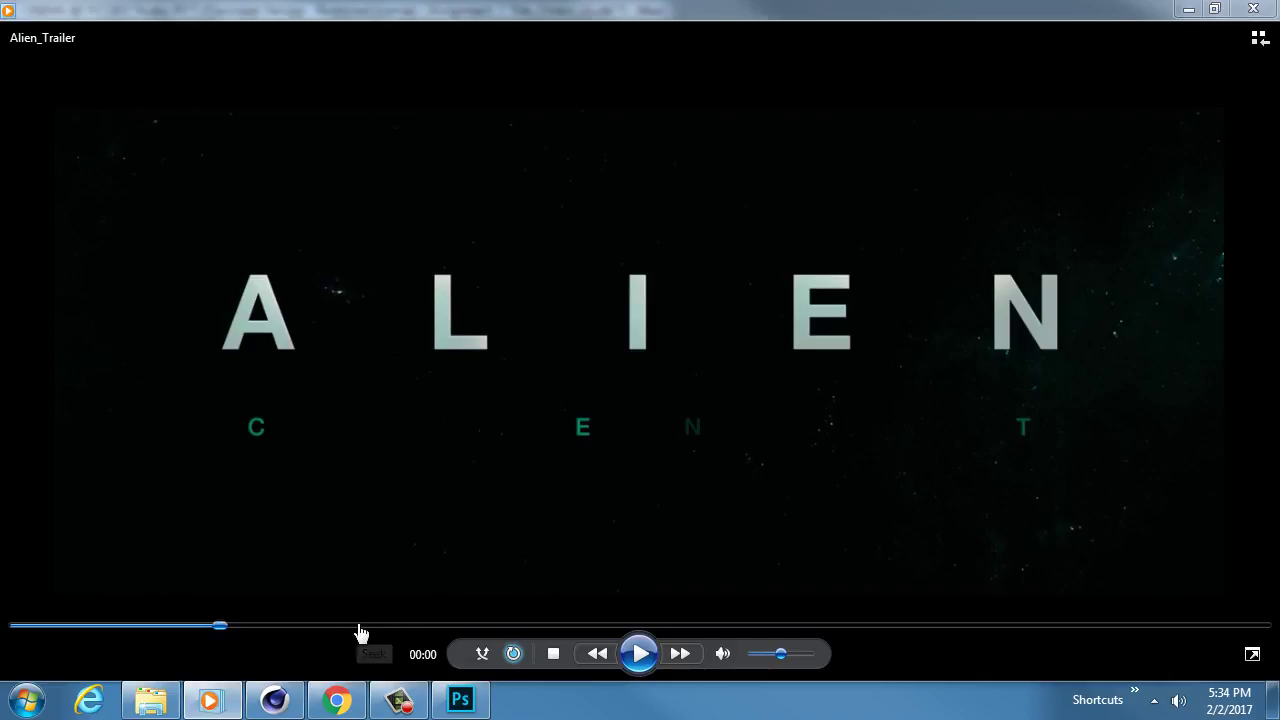
left_click(574, 627)
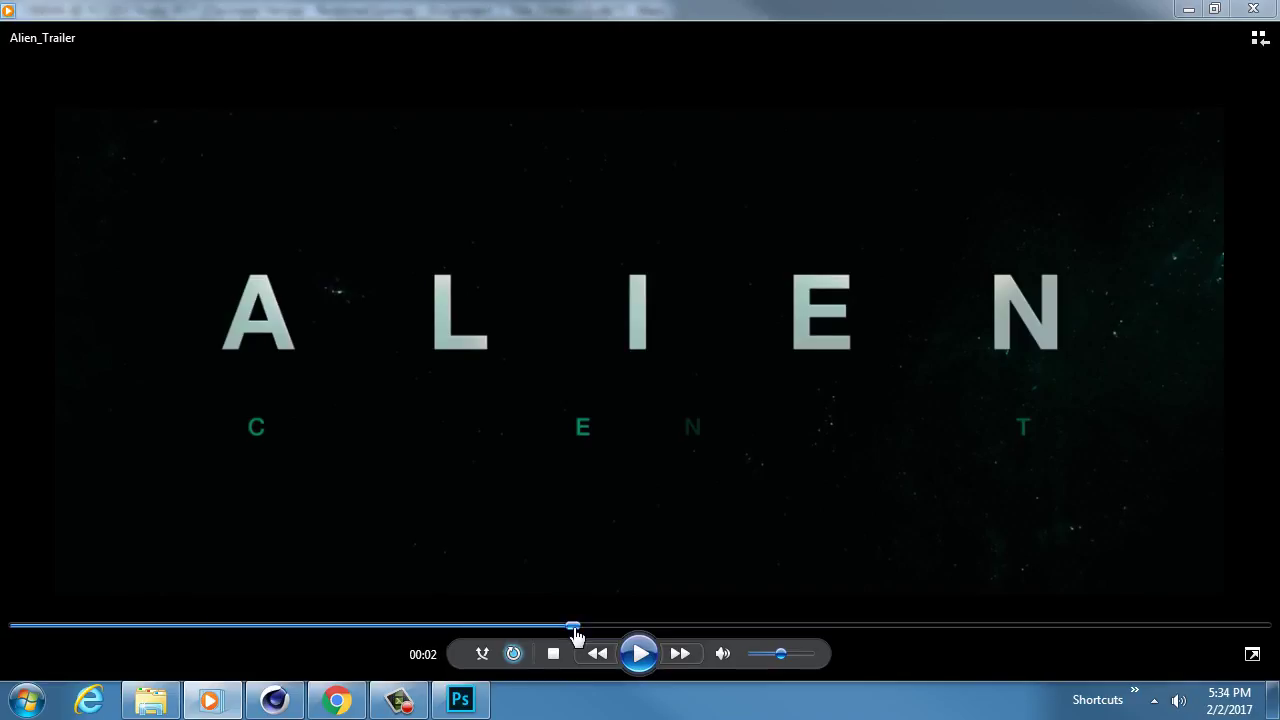
left_click(79, 627)
left_click(20, 627)
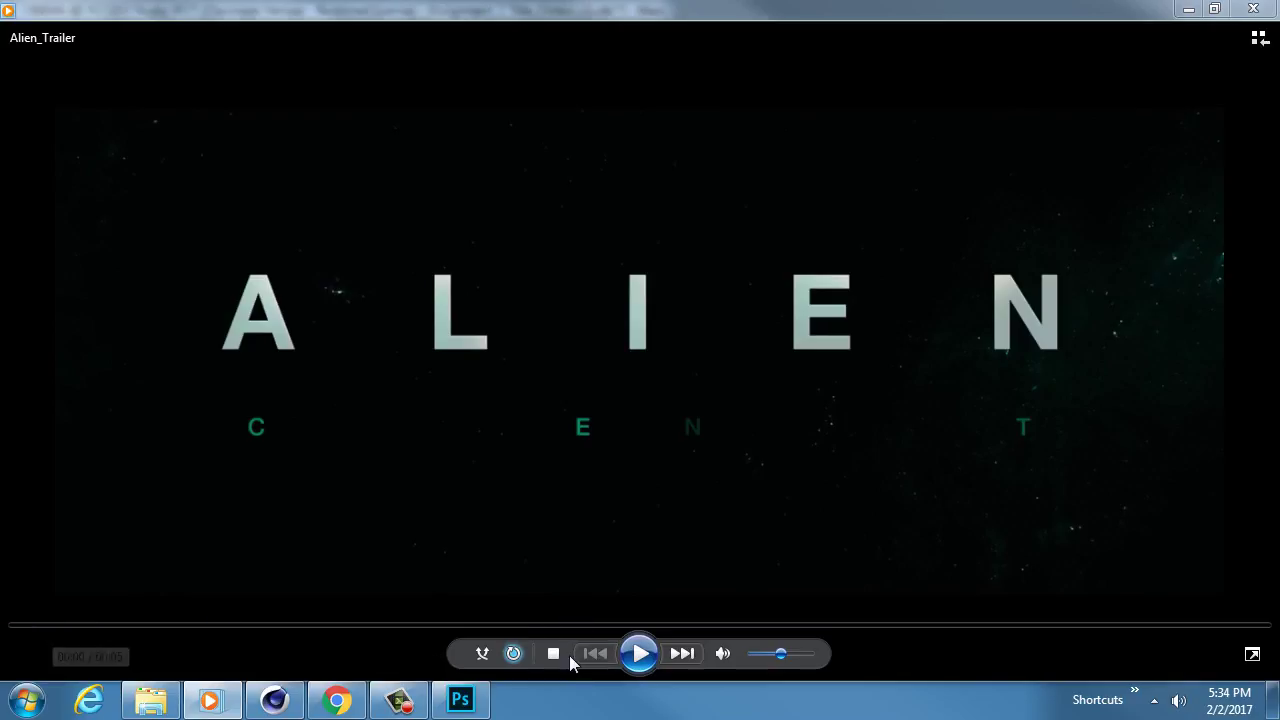
left_click(639, 654)
left_click(639, 654)
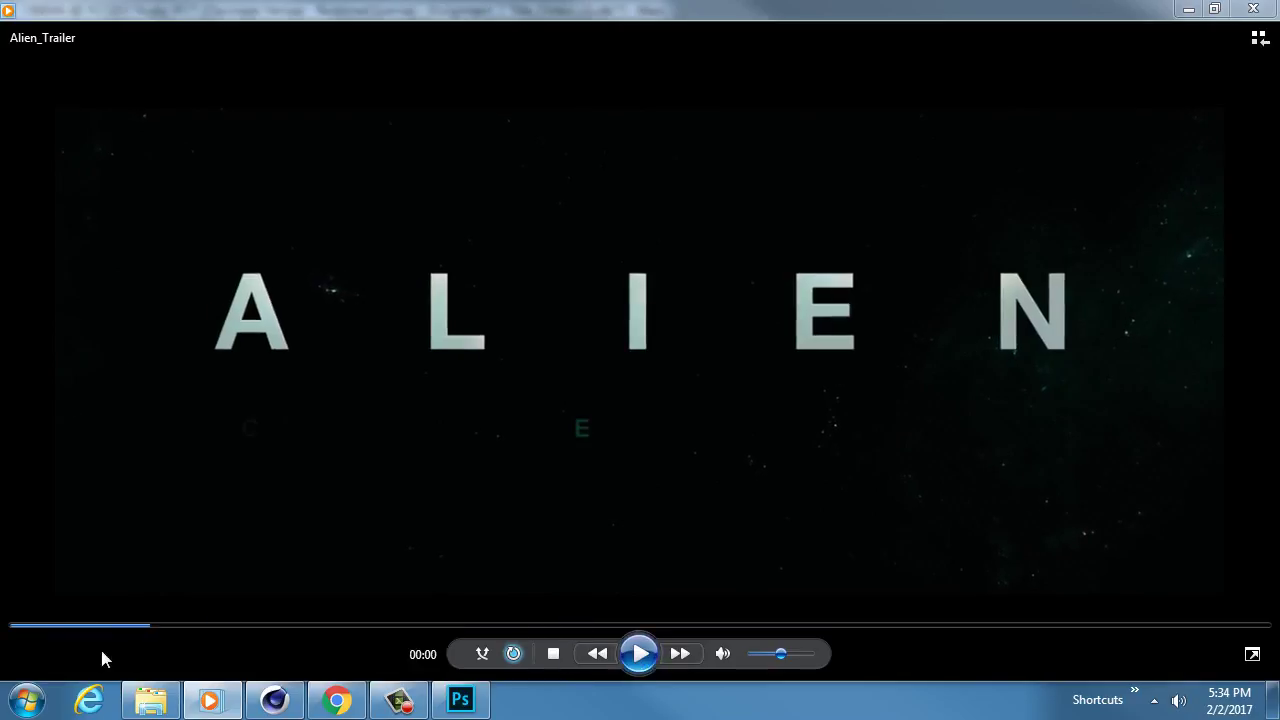
left_click(14, 627)
left_click(553, 655)
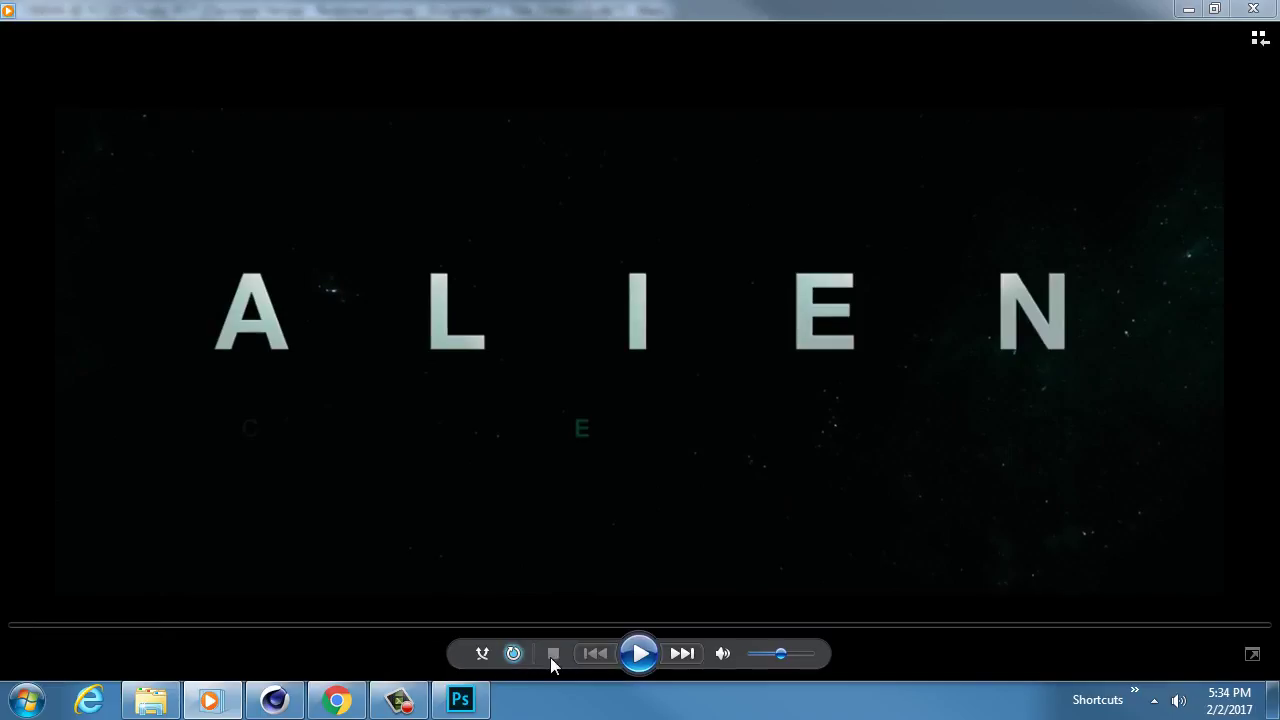
Close the player, reopen Alien_Trailer from the ref folder, maximize its window and pause near the end of the video
left_click(1253, 8)
left_click(150, 700)
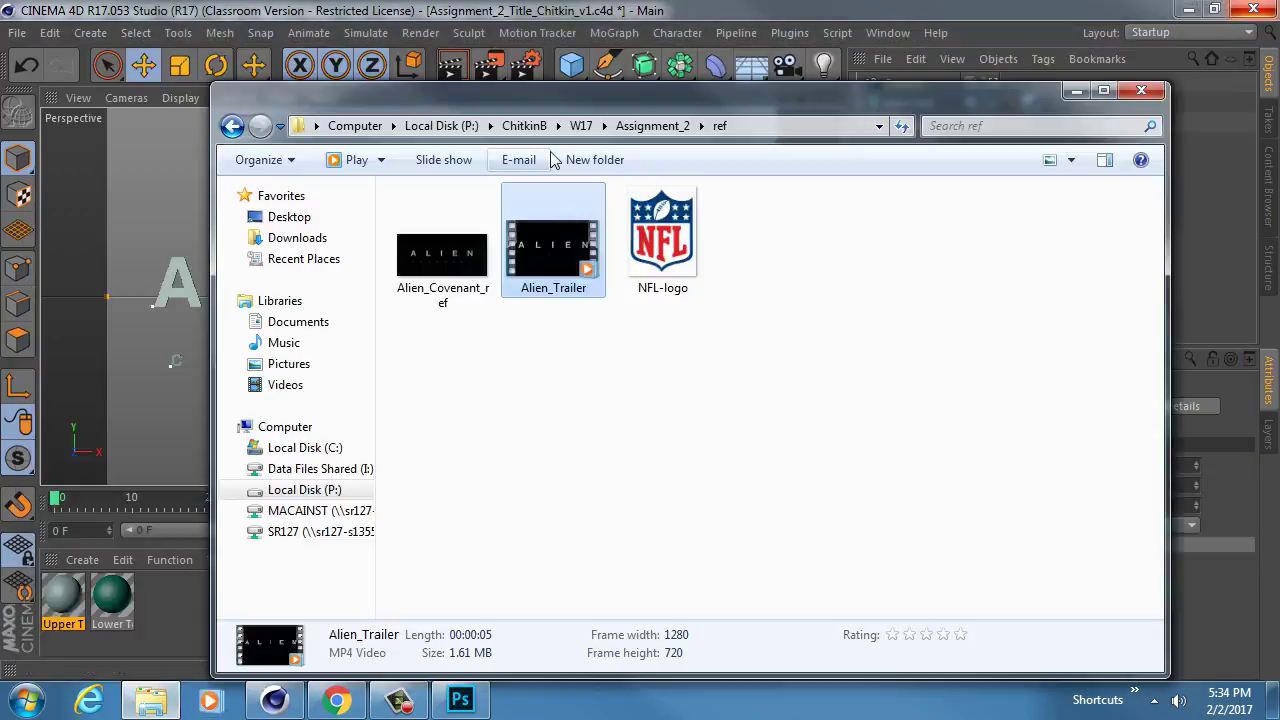
double_click(563, 236)
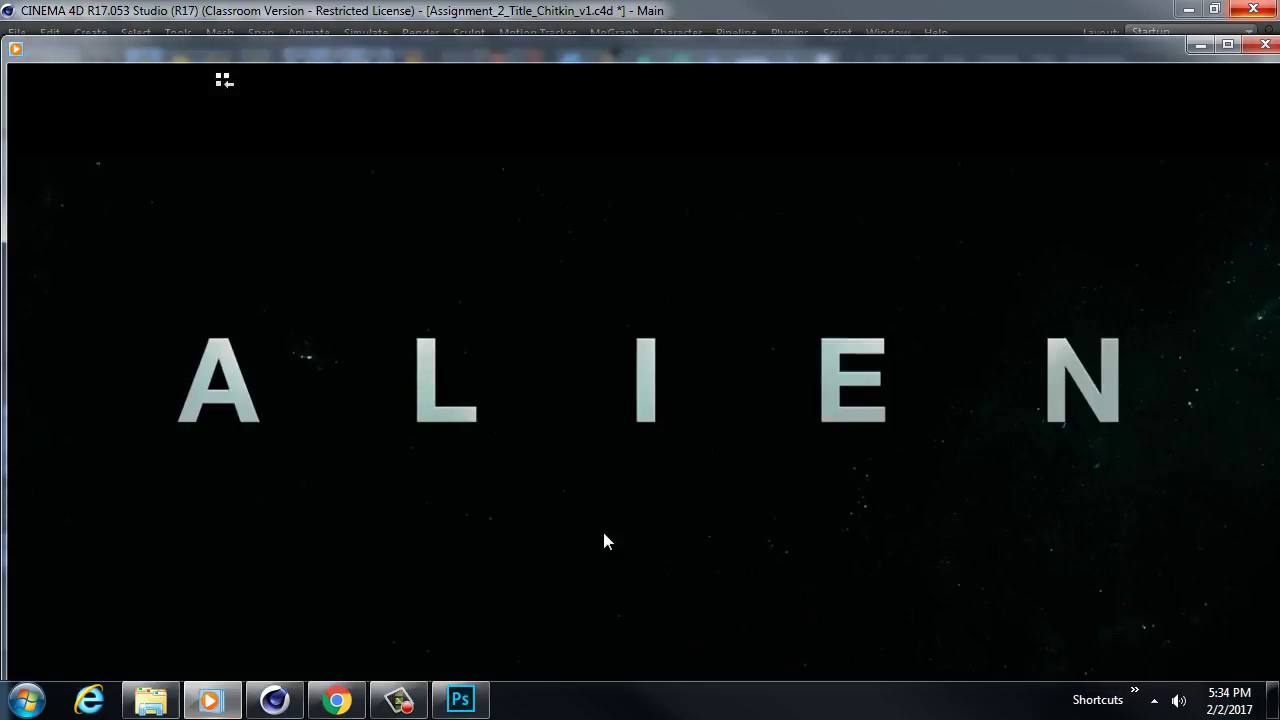
left_click_drag(640, 48, 634, 26)
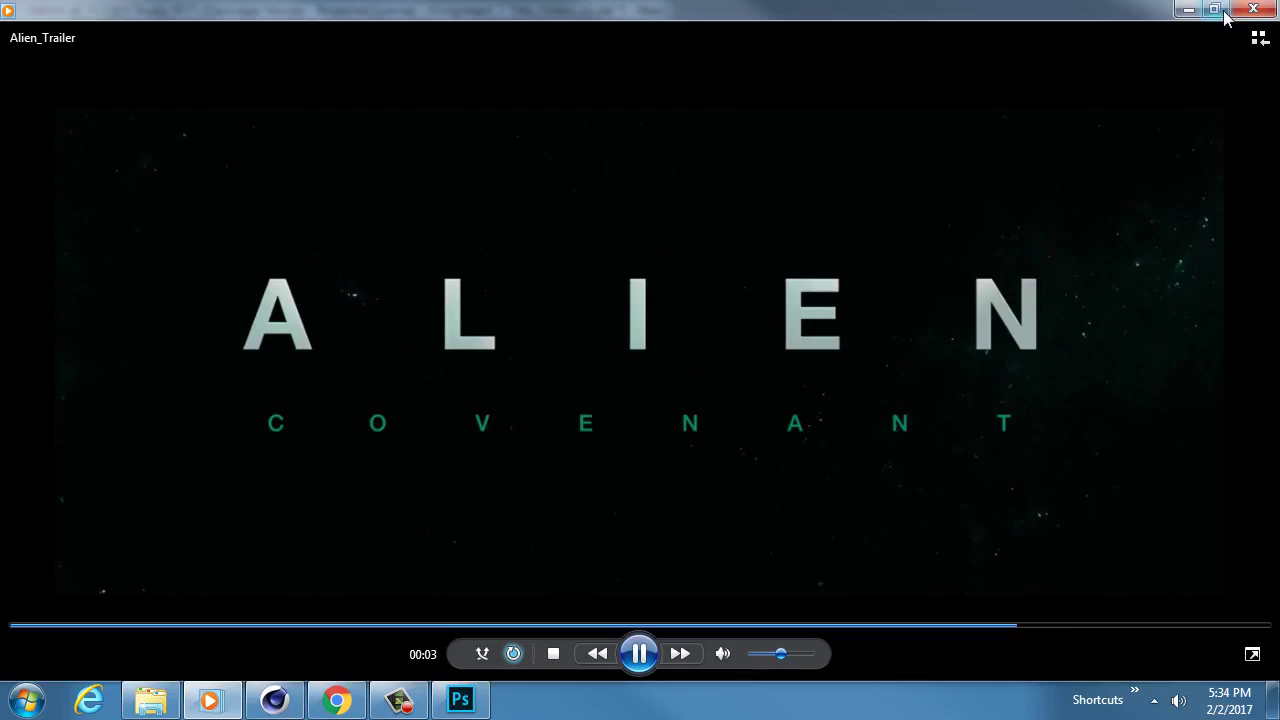
left_click(640, 653)
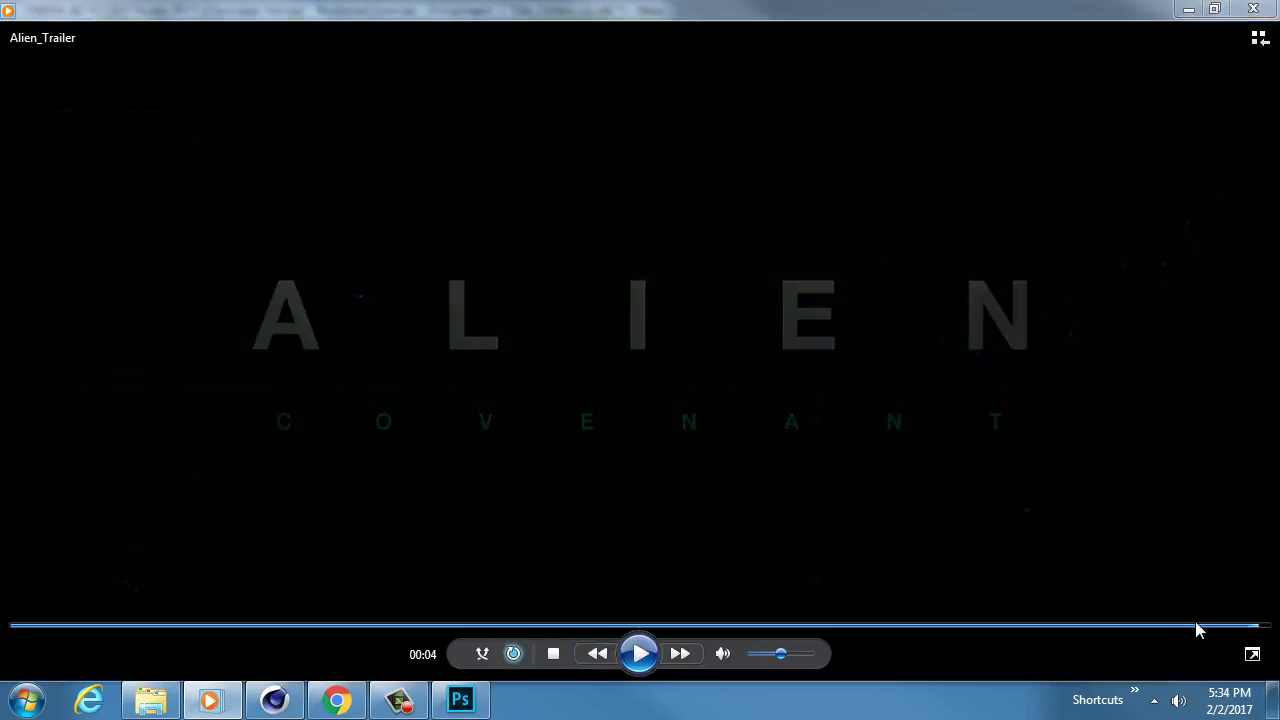
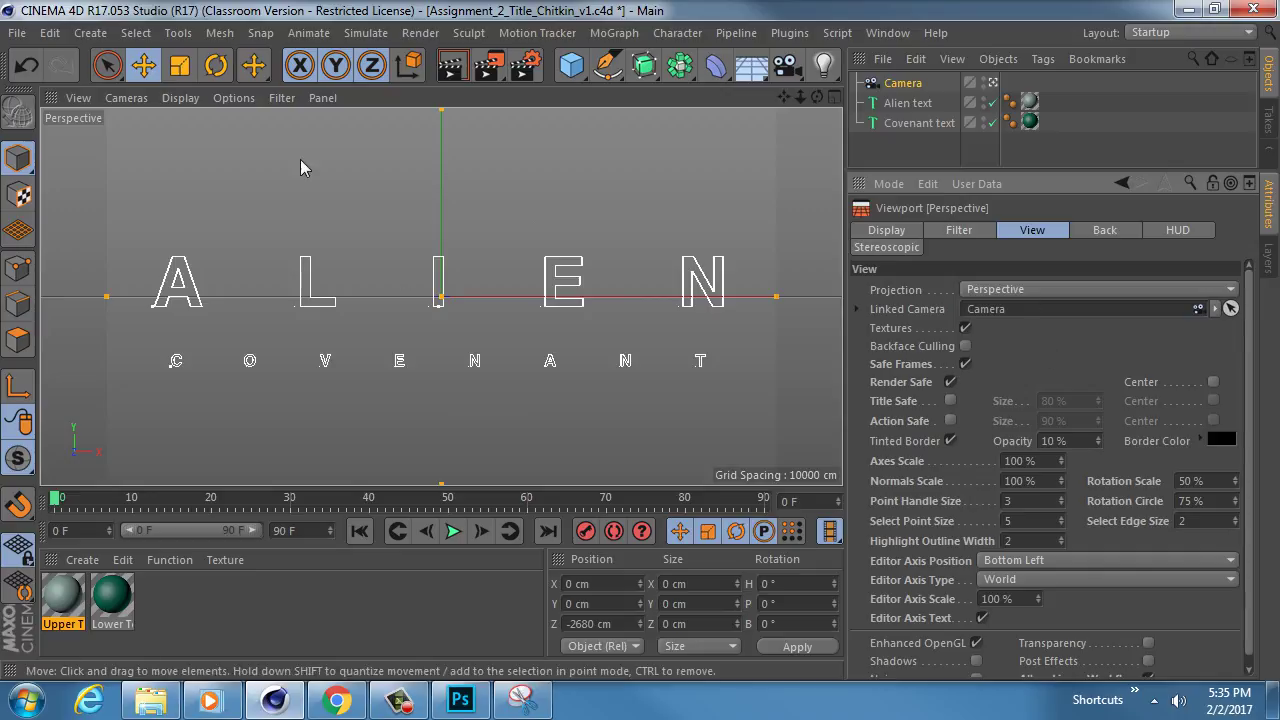
Display the title with shaded surfaces instead of outlines in the perspective viewport and show its background picture settings
left_click(180, 97)
left_click(214, 127)
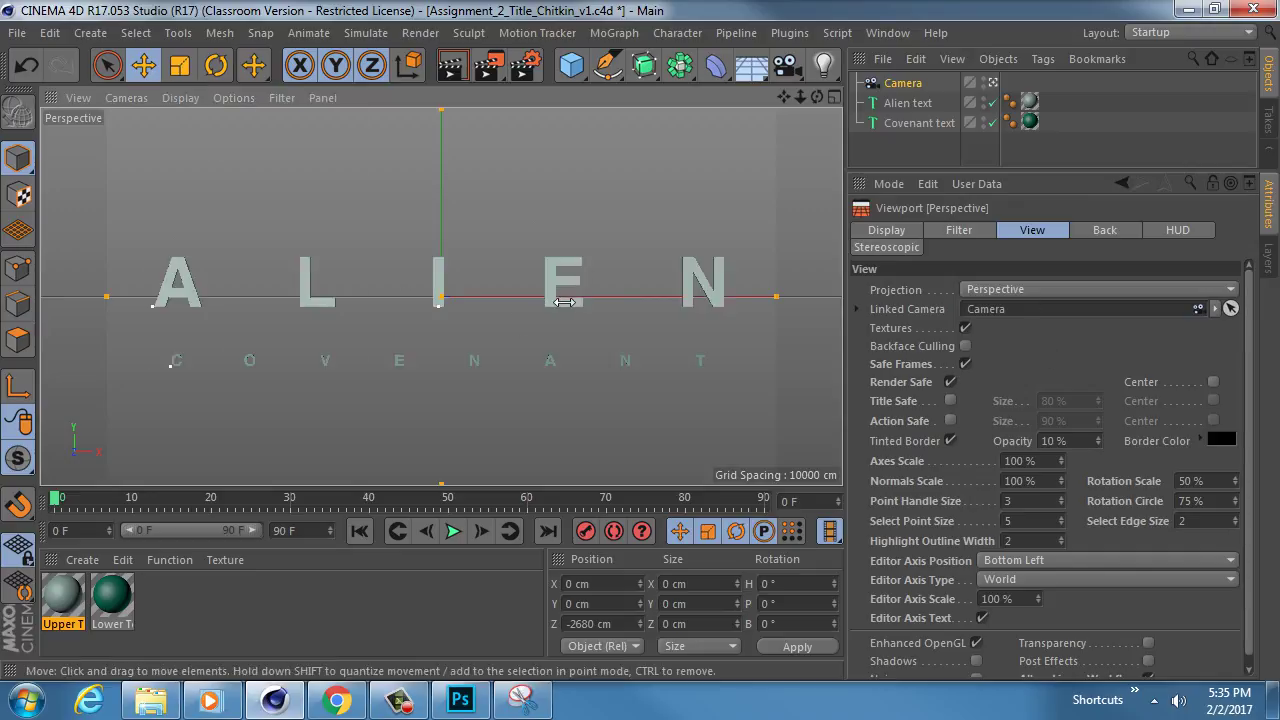
left_click(1101, 230)
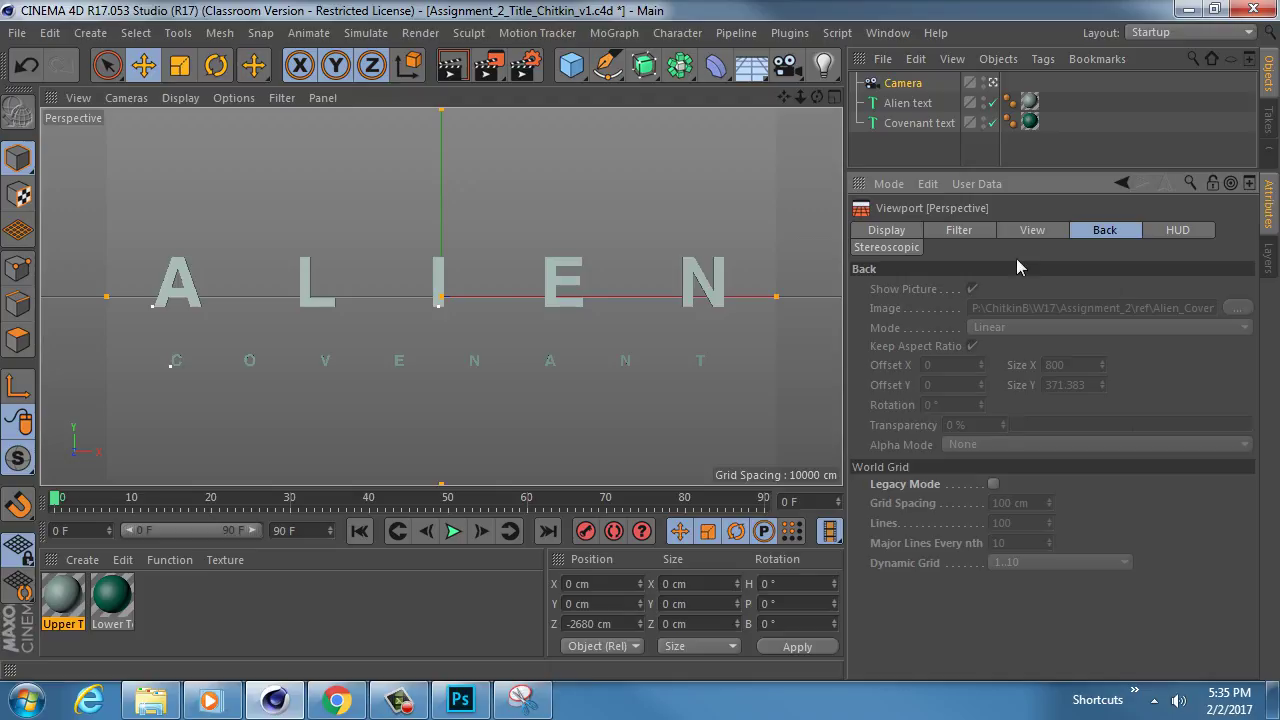
Deselect the camera and bring up the full-size Front view with its reference picture
left_click(920, 148)
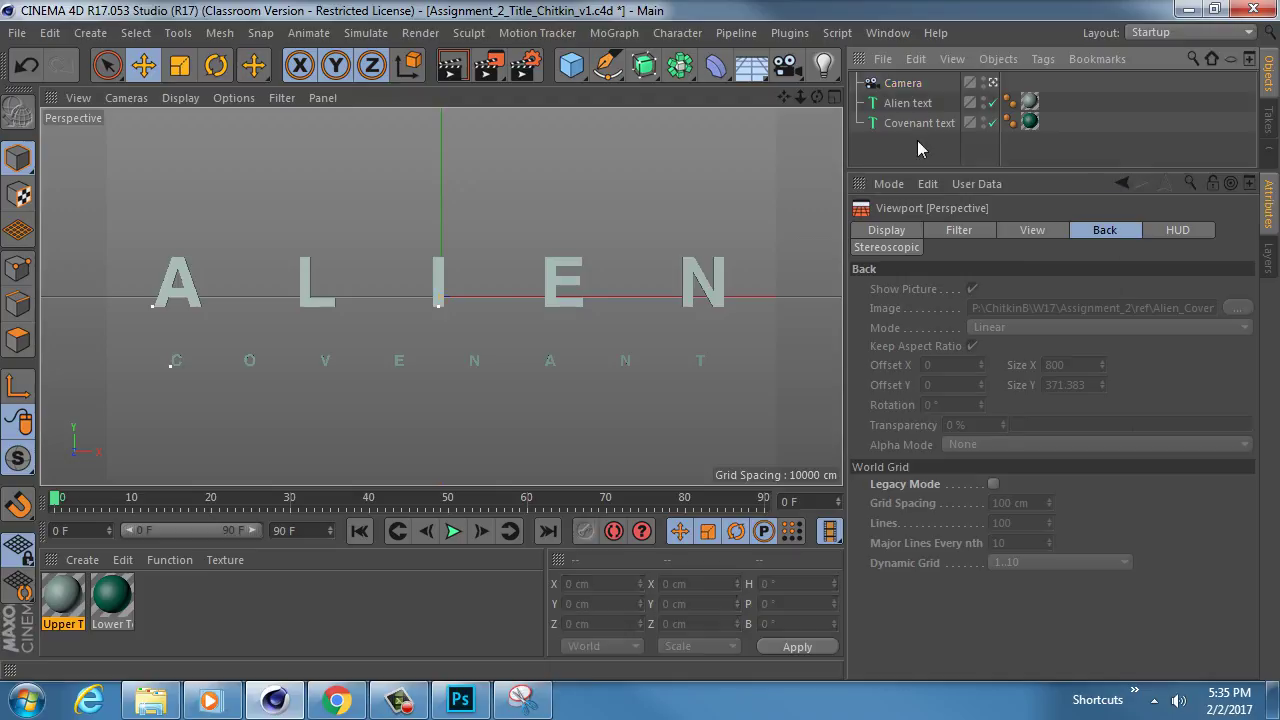
middle_click(463, 200)
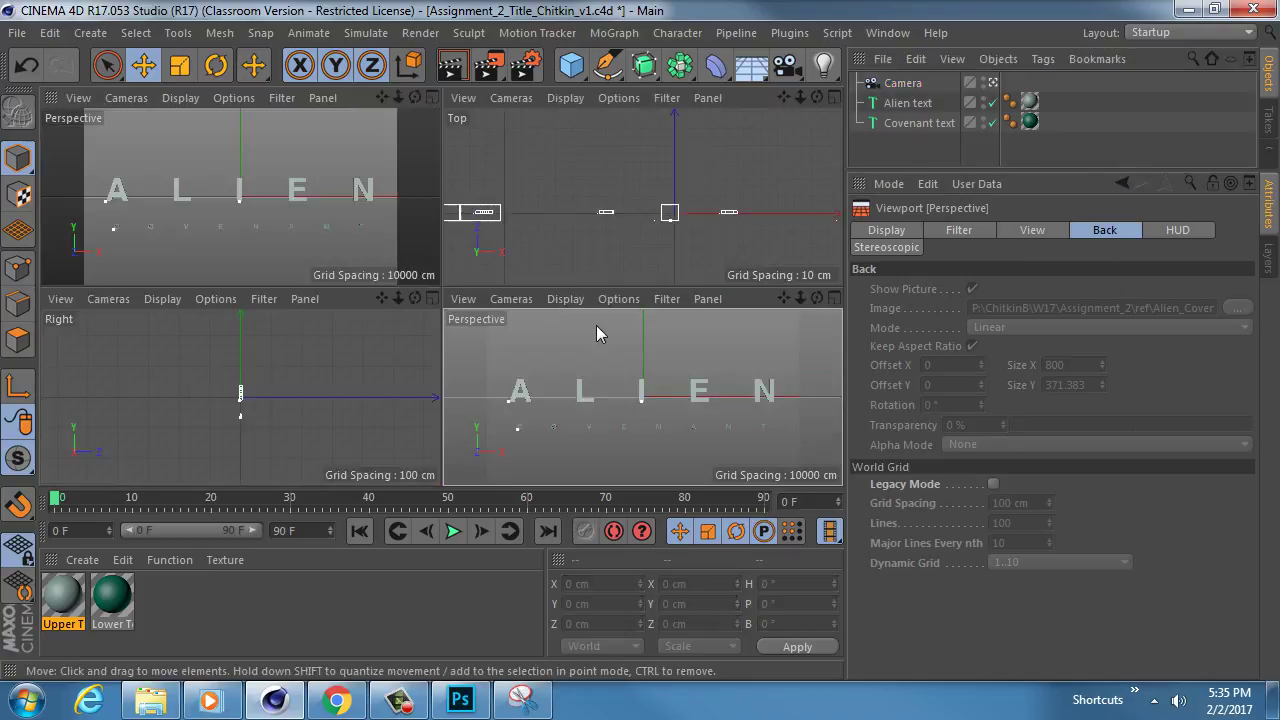
middle_click(597, 331)
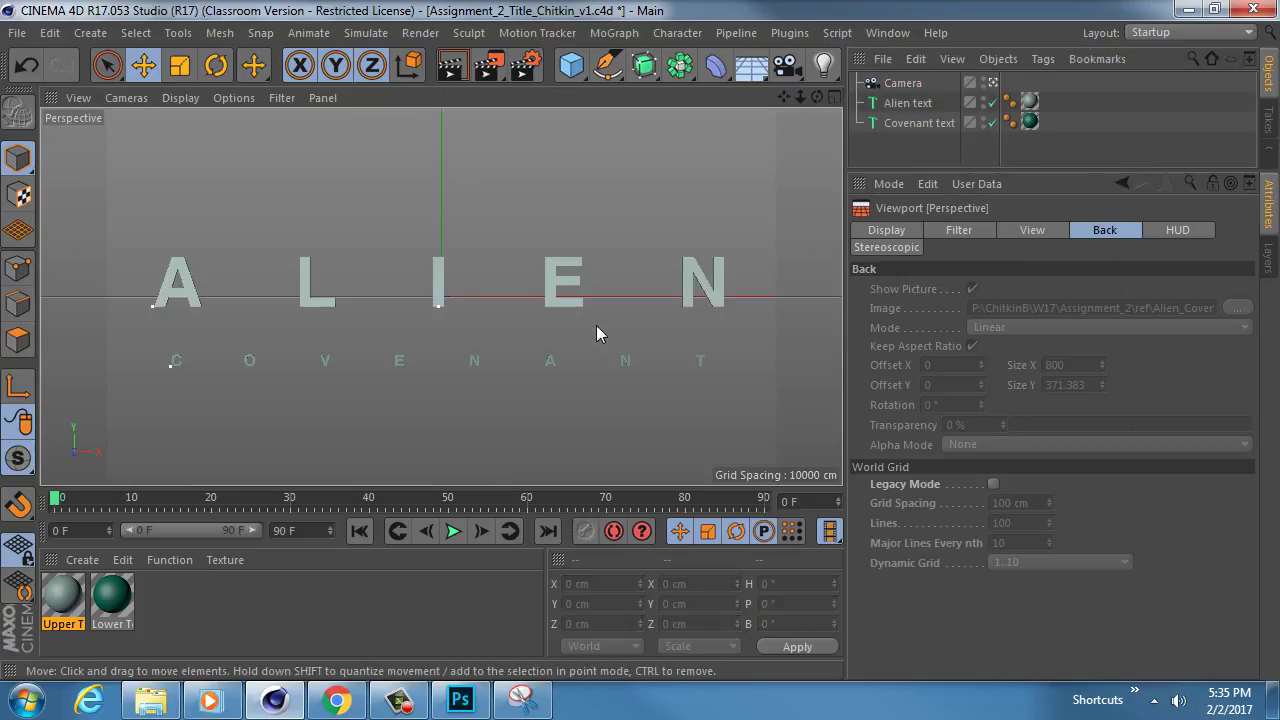
left_click(993, 83)
key("F4")
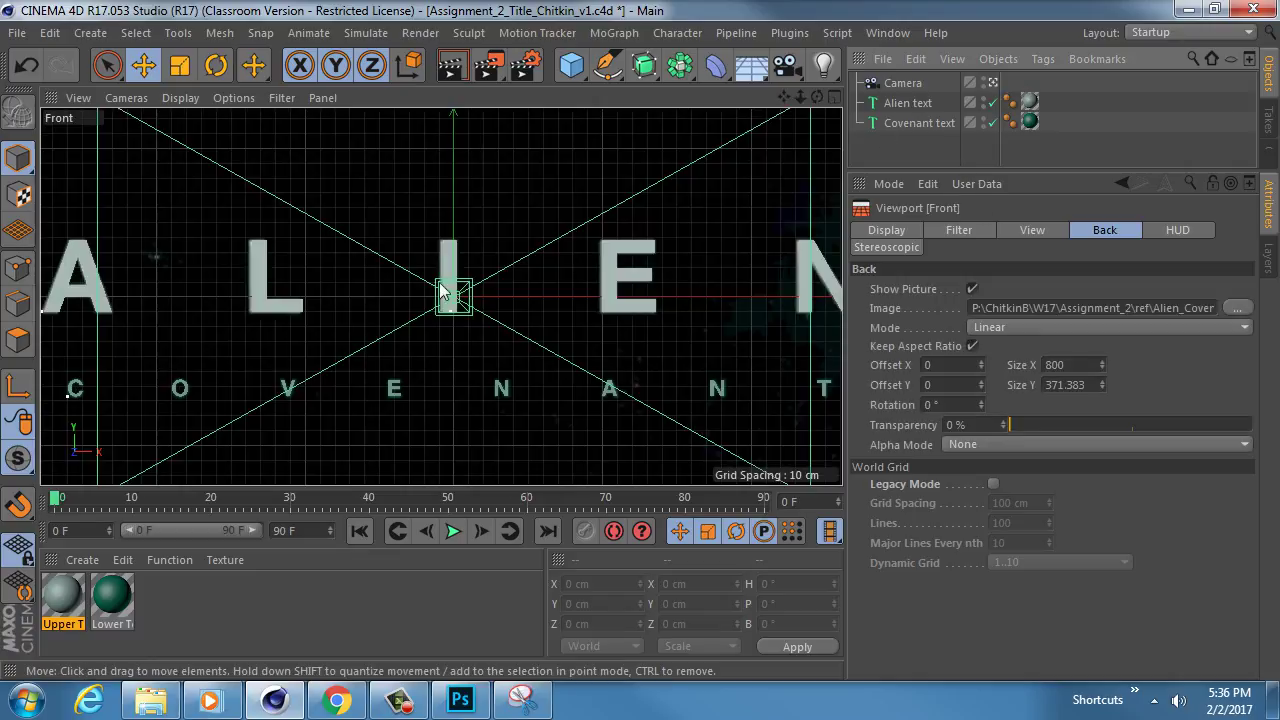
Replace the Front view's background image with Camera_Start from the Assignment_2 folder
scroll(557, 228, "down", 5)
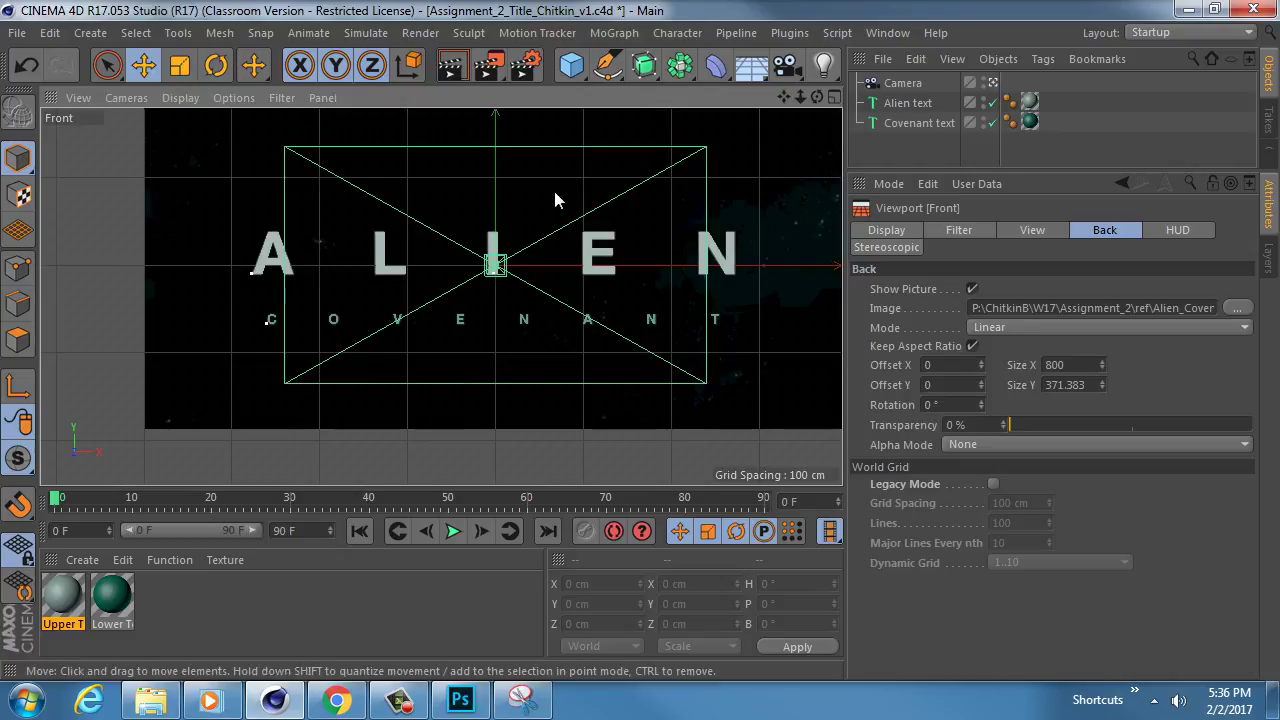
middle_click_drag(556, 193, 492, 224, "alt")
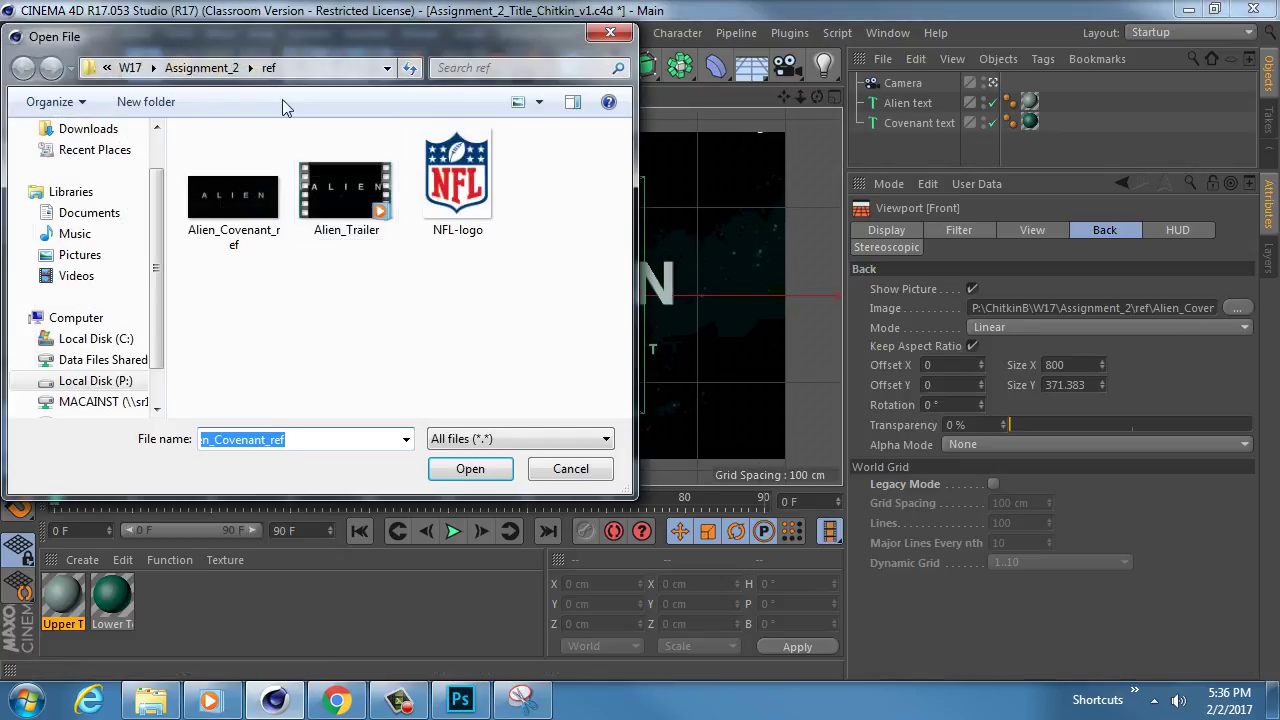
left_click(201, 67)
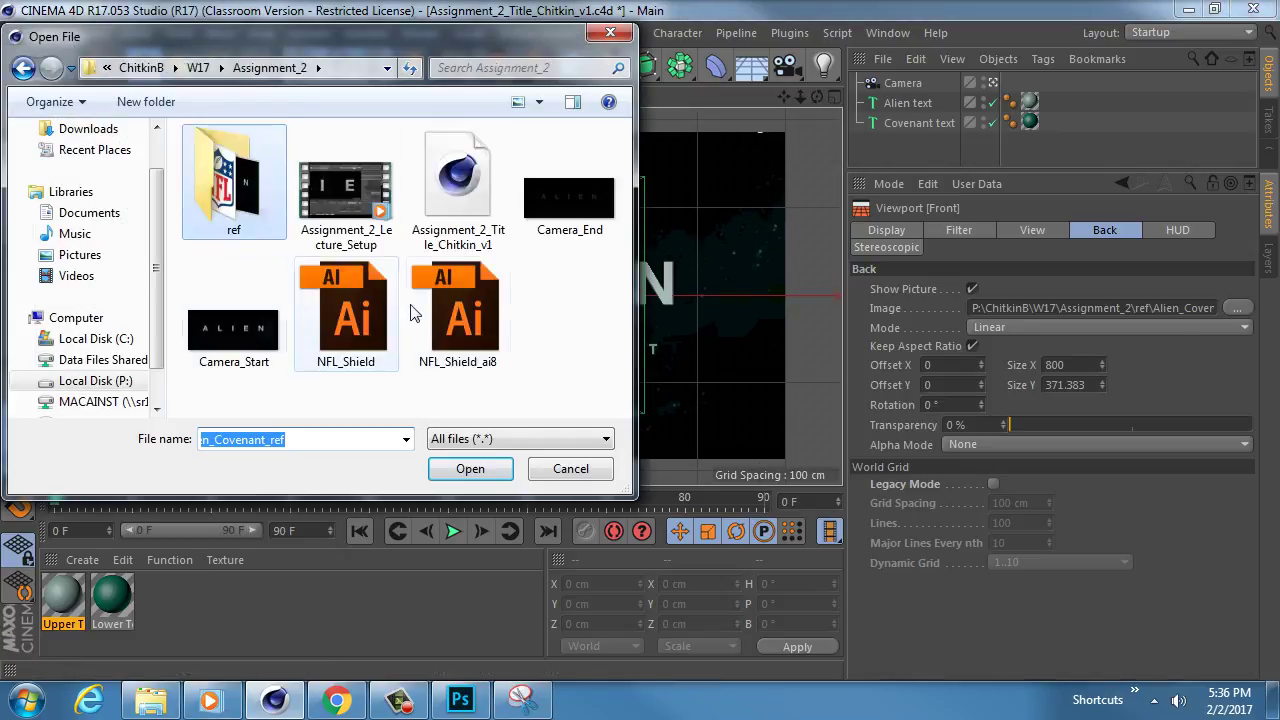
left_click(233, 330)
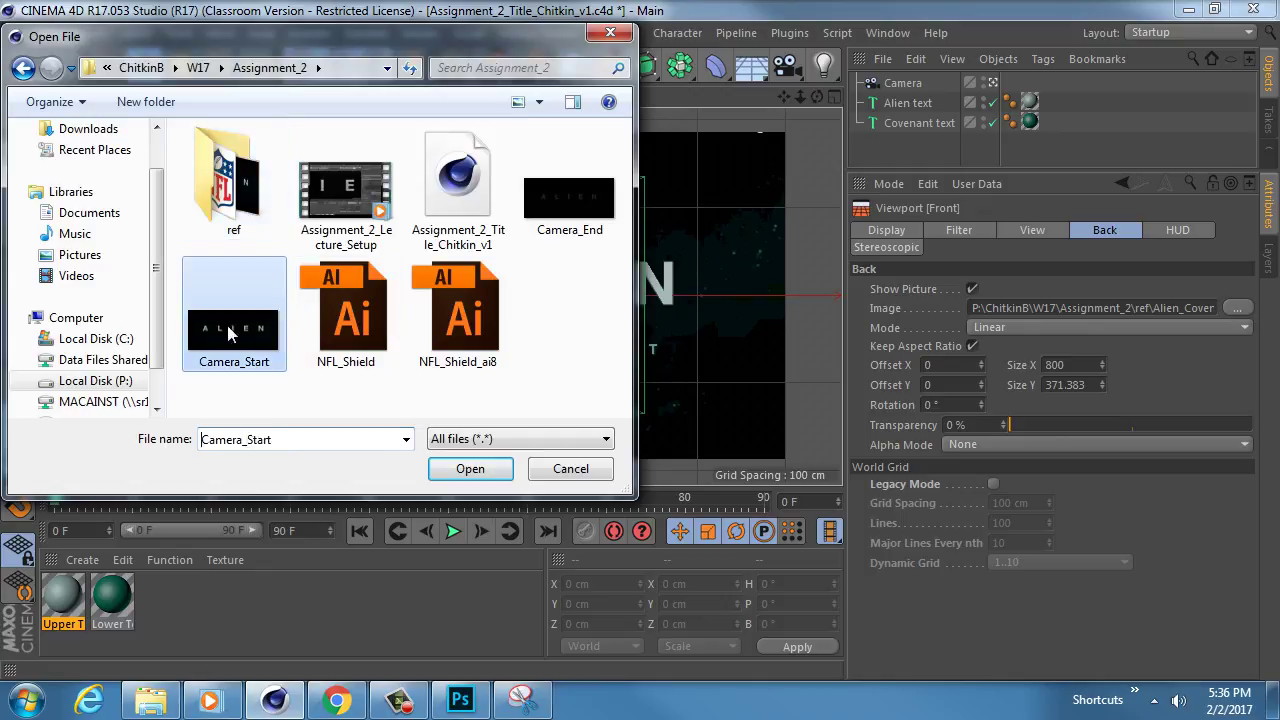
left_click(471, 469)
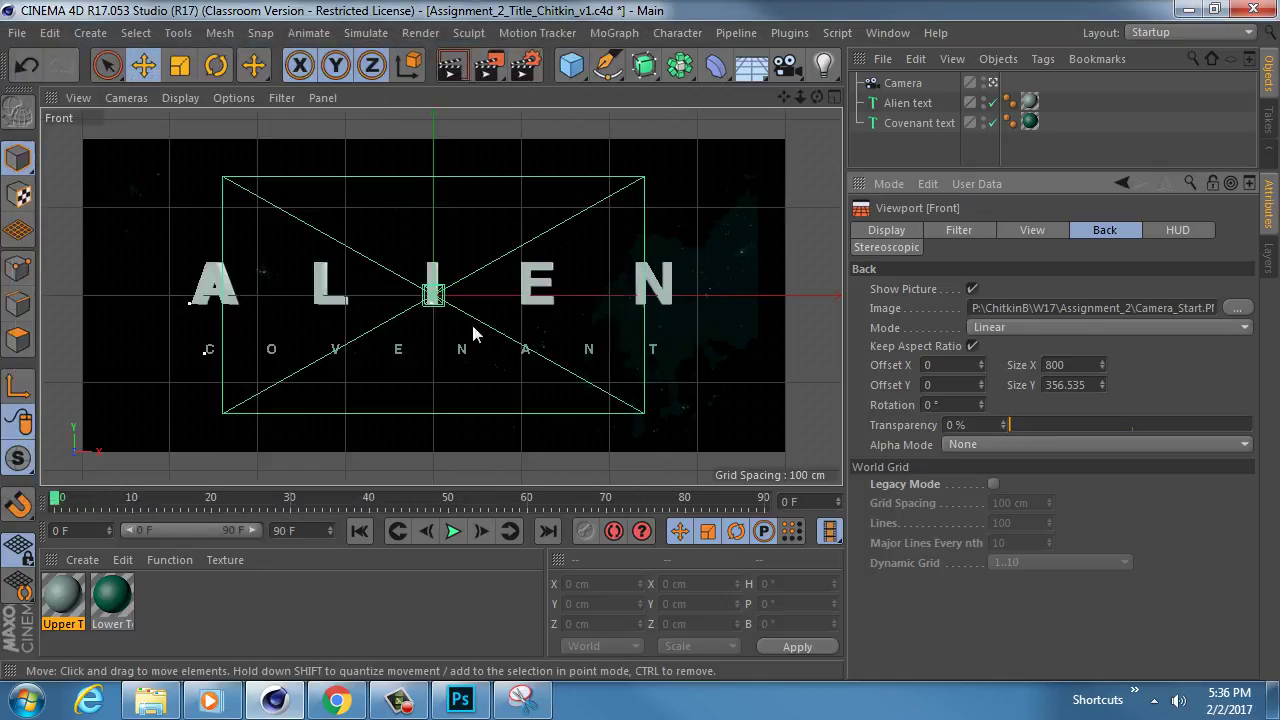
Return to the four-view layout and enlarge the Perspective camera view to full size
middle_click(460, 285)
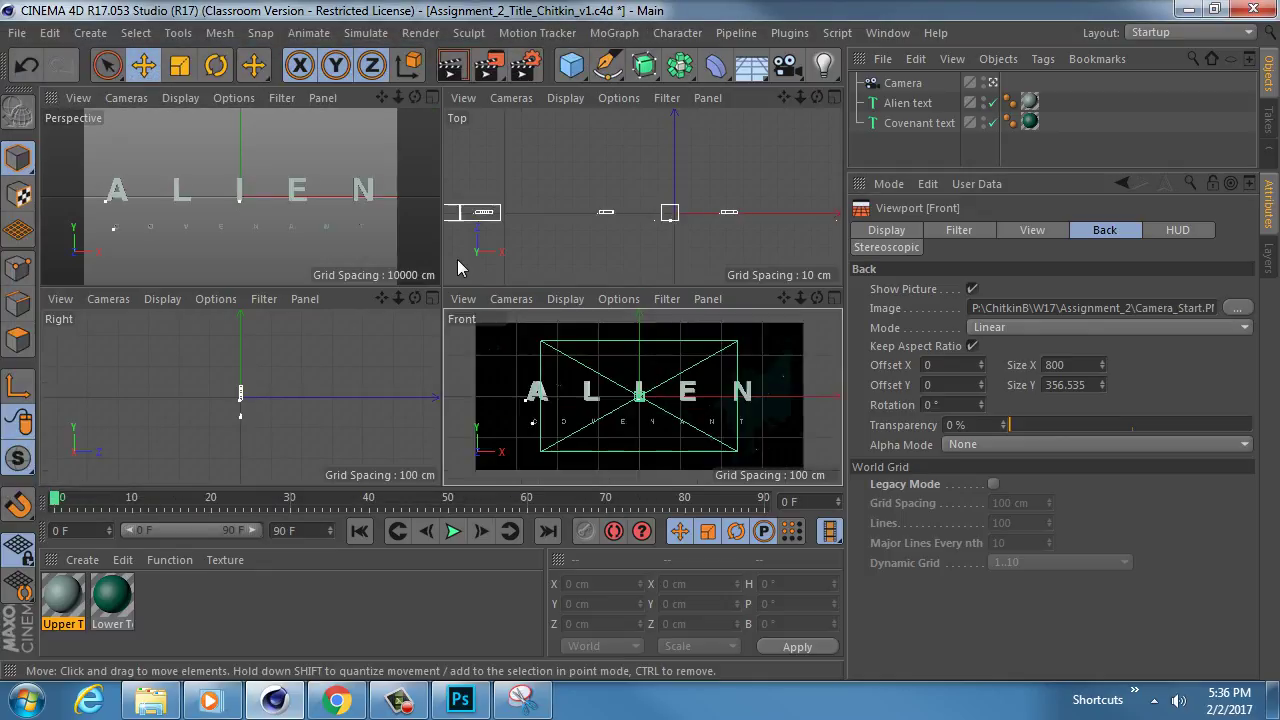
left_click(312, 97)
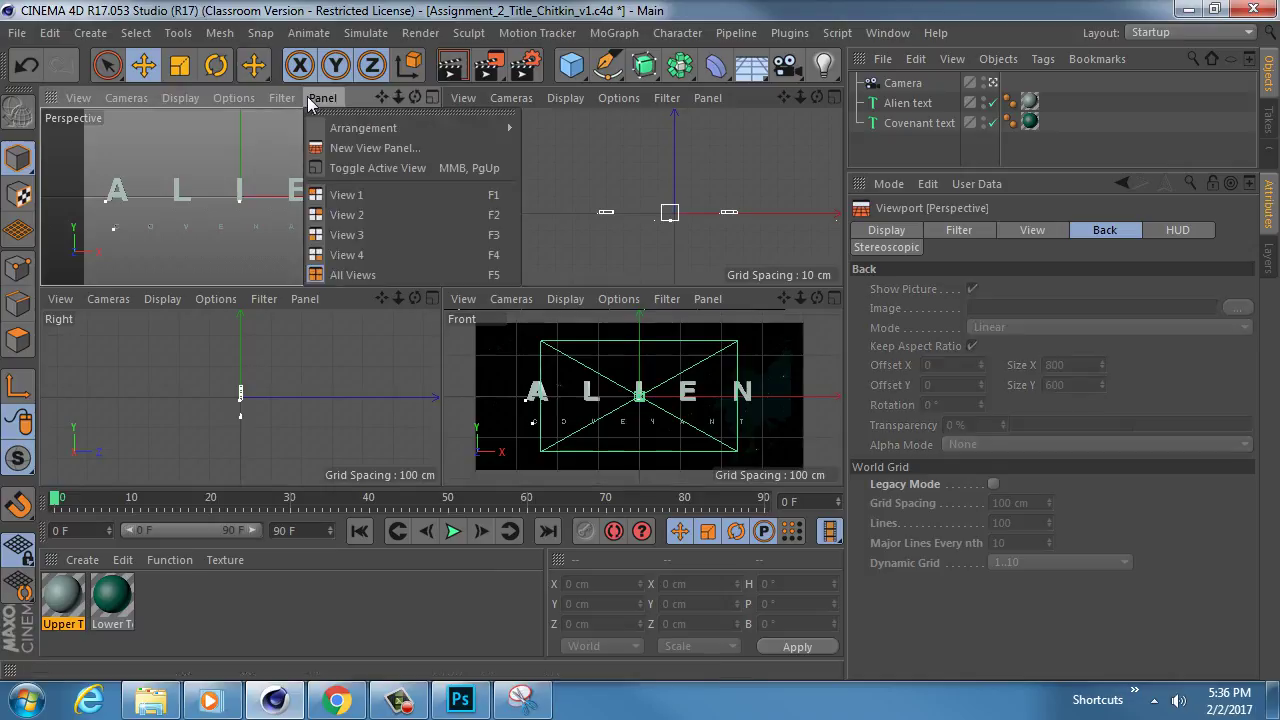
left_click(282, 97)
left_click(184, 98)
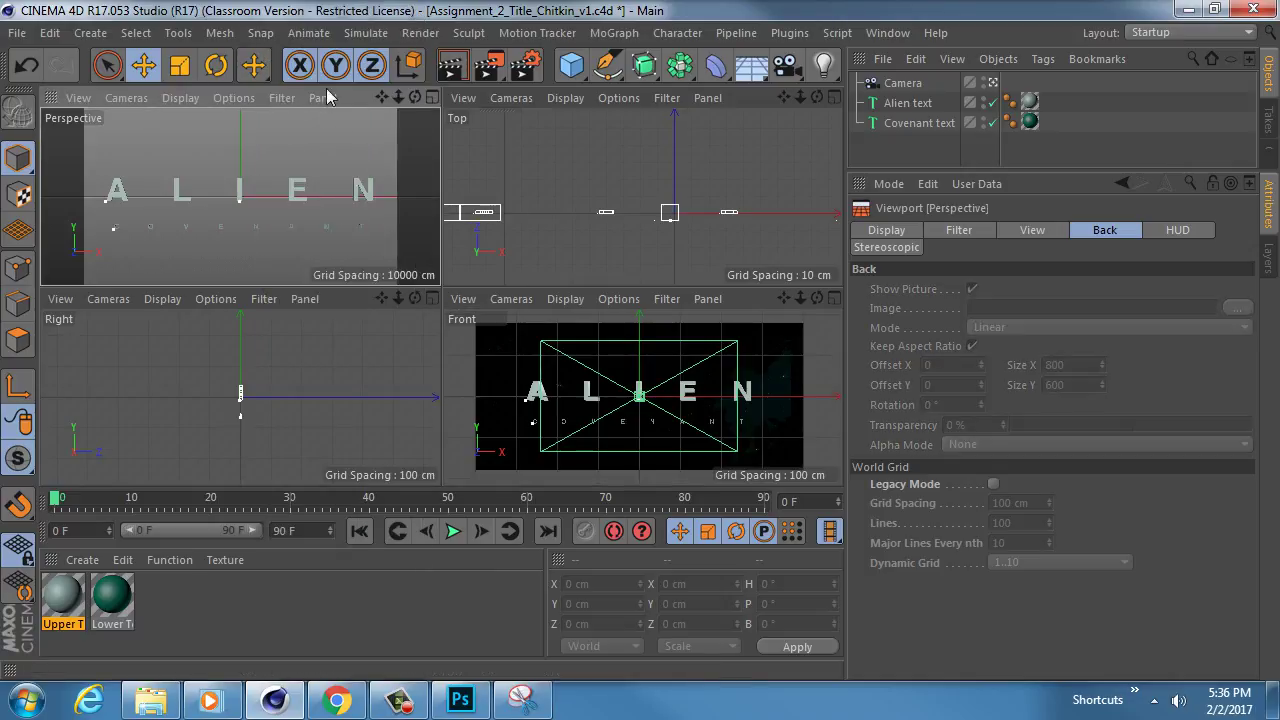
left_click(328, 96)
left_click(183, 8)
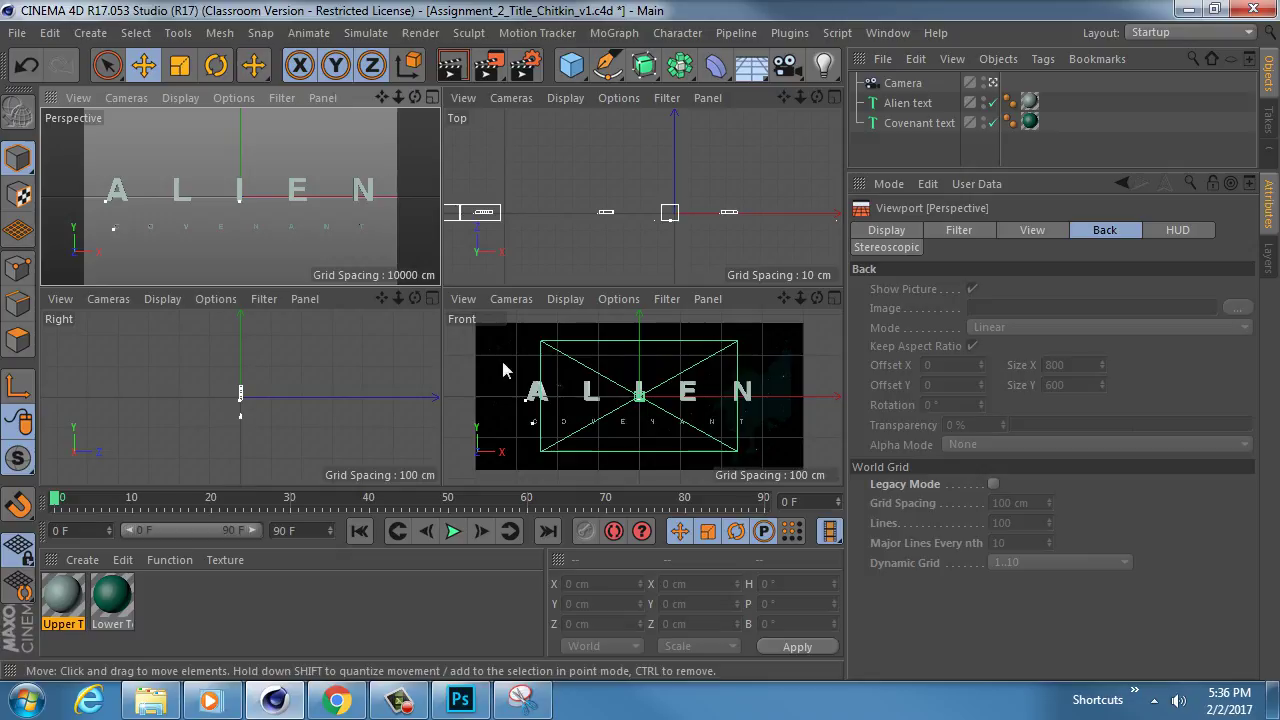
left_click(330, 97)
left_click(247, 172)
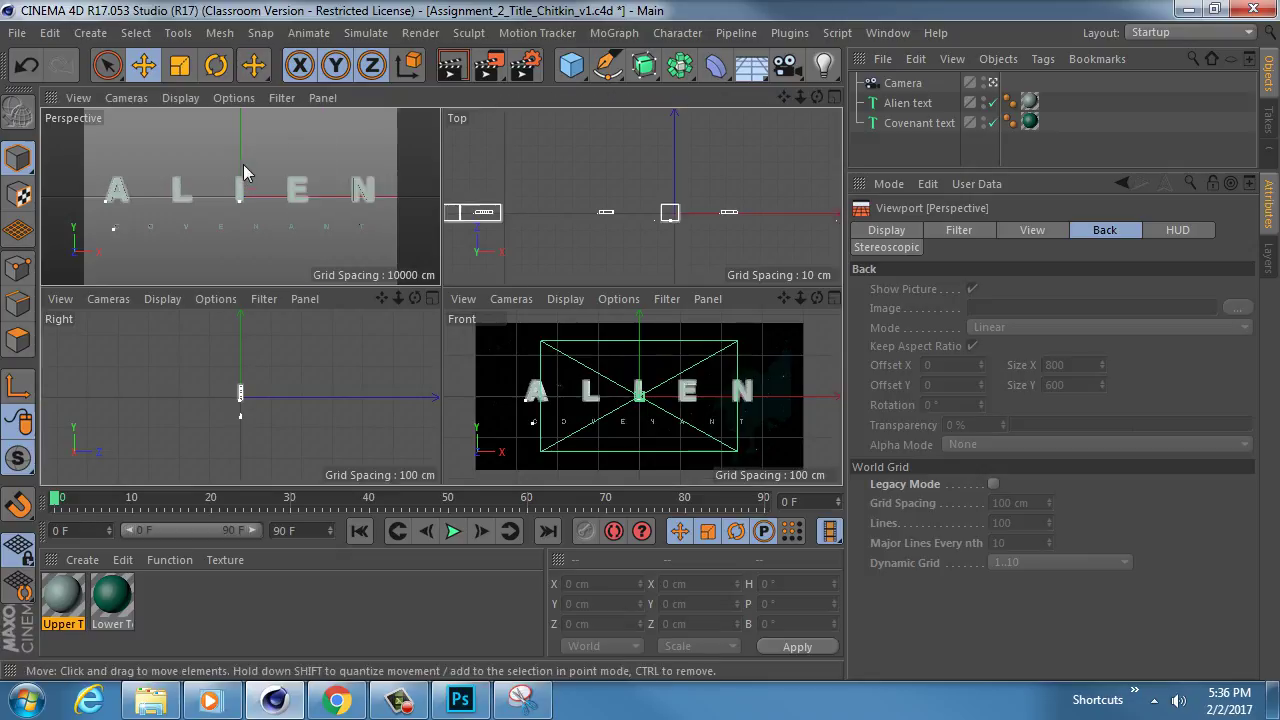
middle_click(243, 164)
Arrange the workspace as two side-by-side views and switch the Top view to Front
left_click(328, 97)
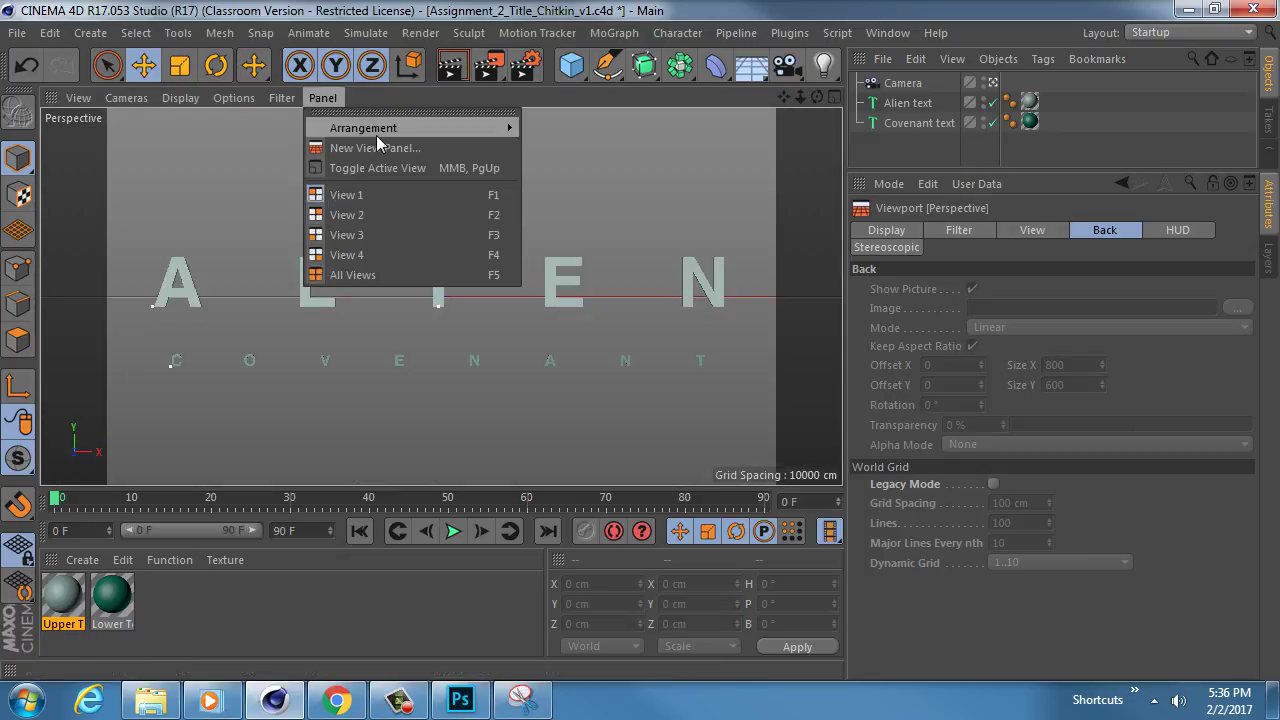
mouse_move(377, 130)
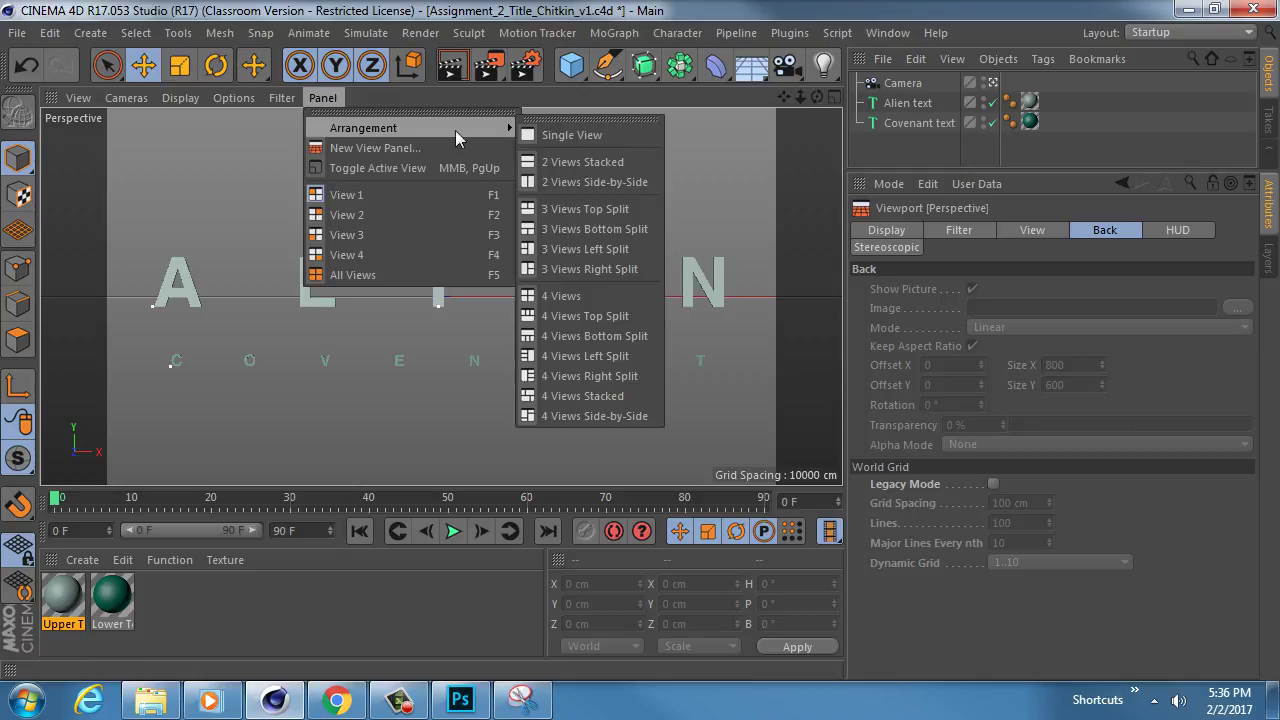
left_click(585, 183)
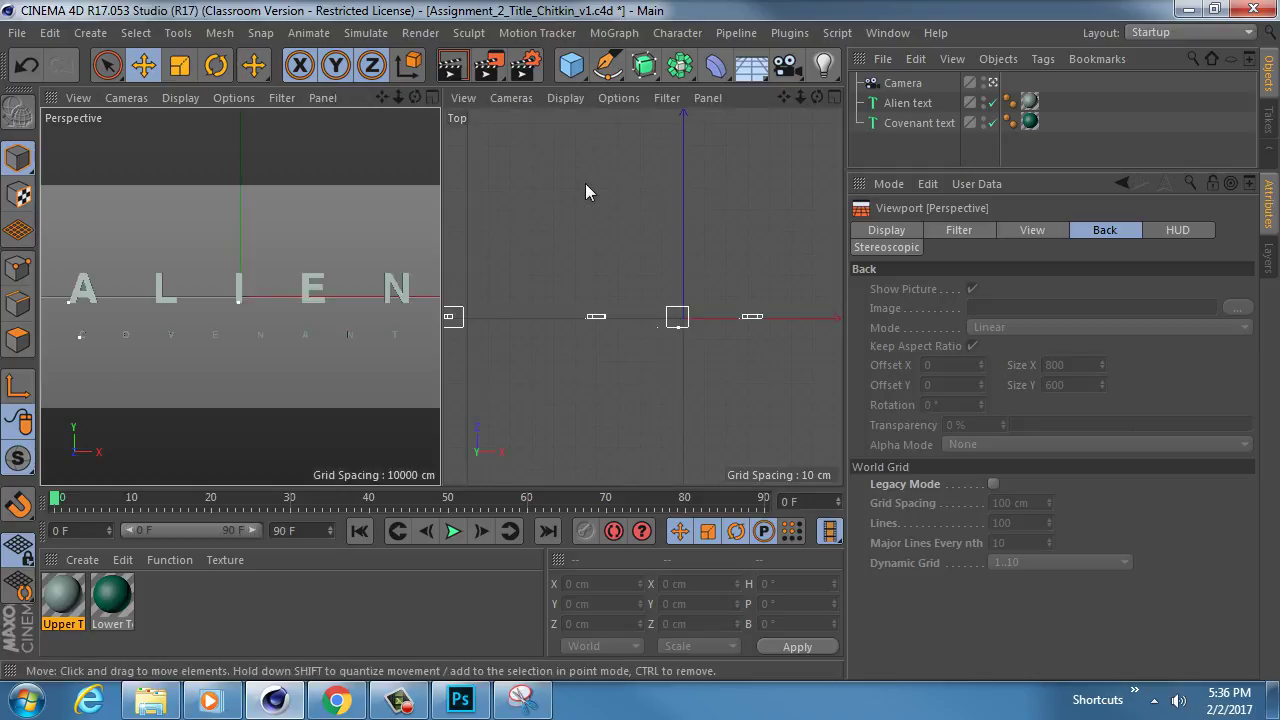
left_click(525, 93)
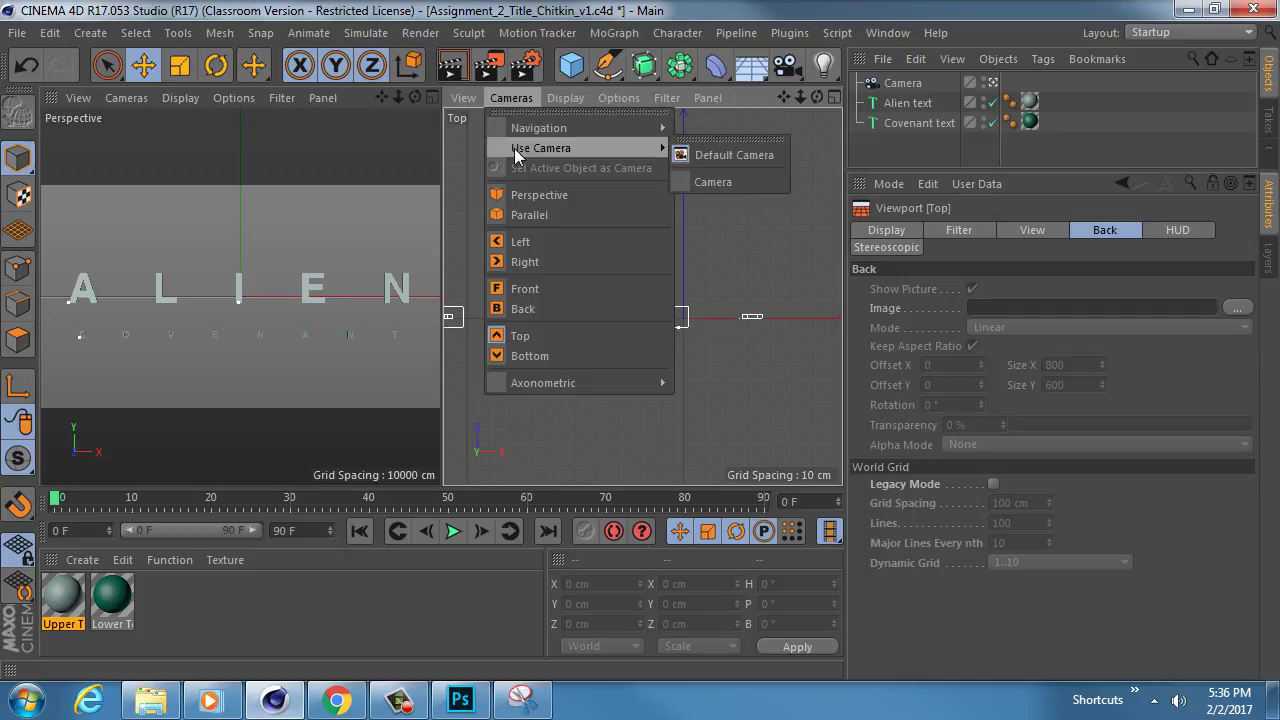
left_click(535, 288)
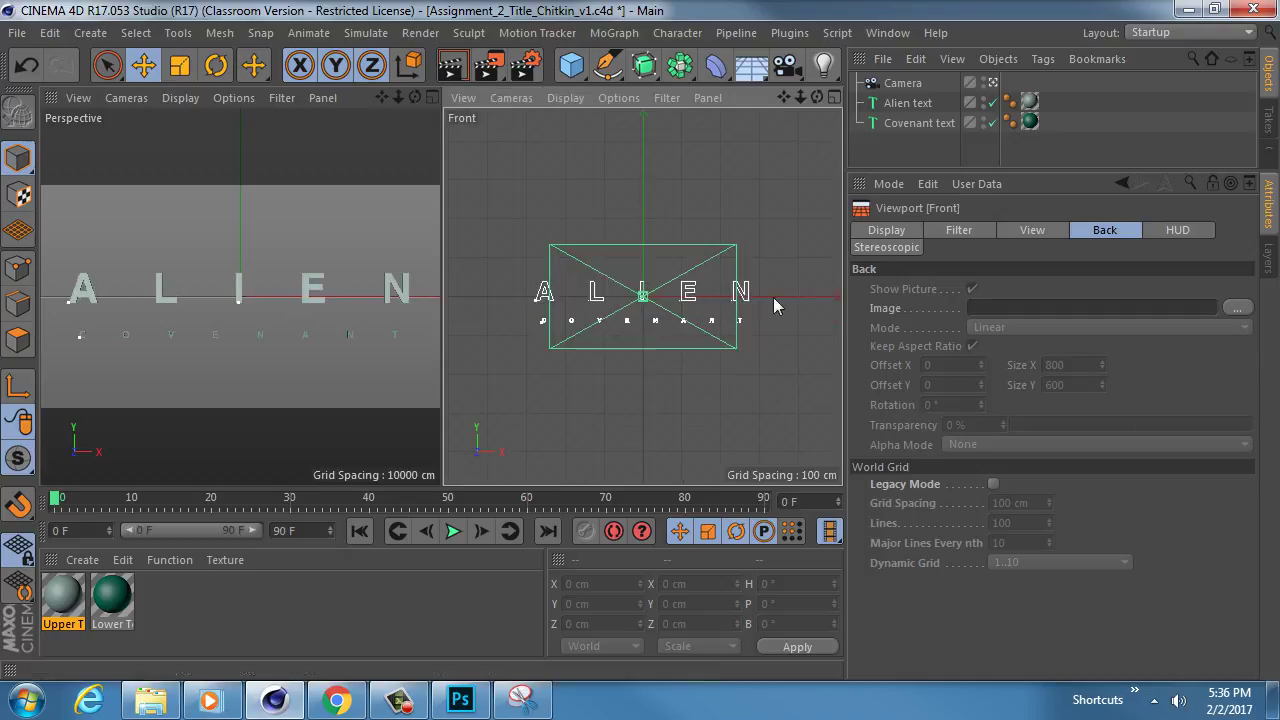
Load Camera_Start from the Assignment_2 folder as the Front view's background image and compare it with the Perspective view
left_click(1237, 307)
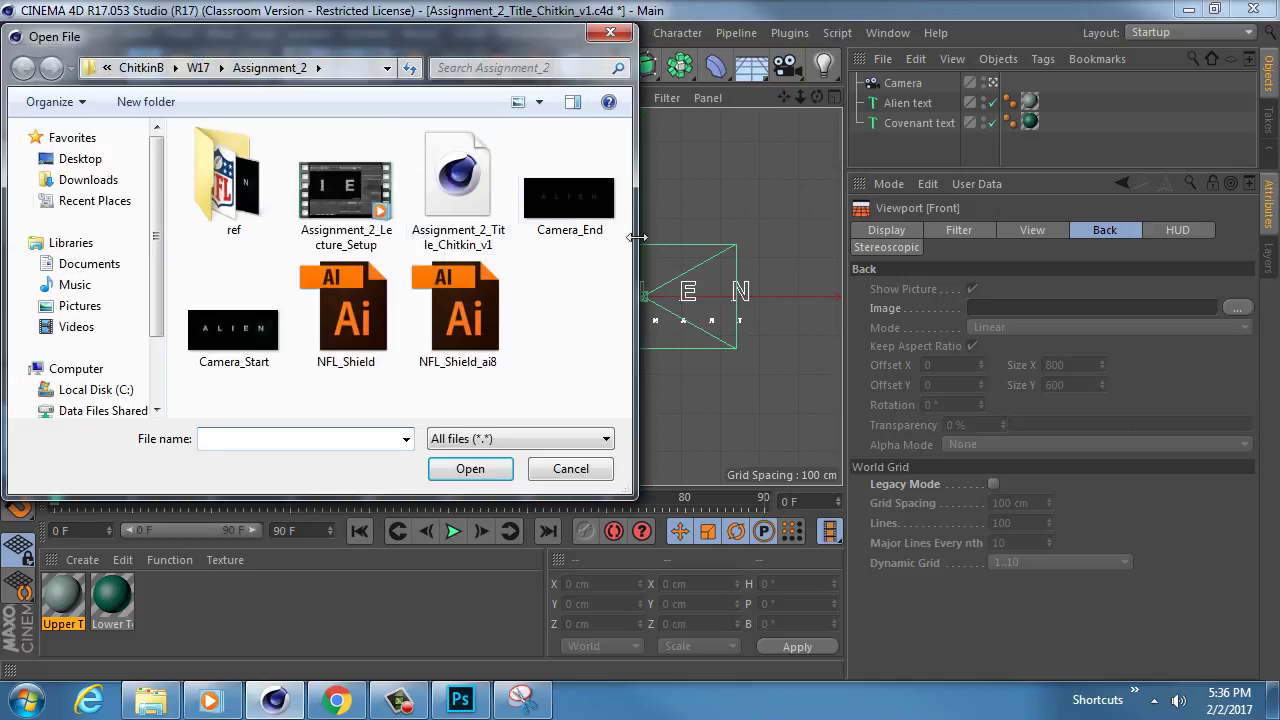
left_click(228, 330)
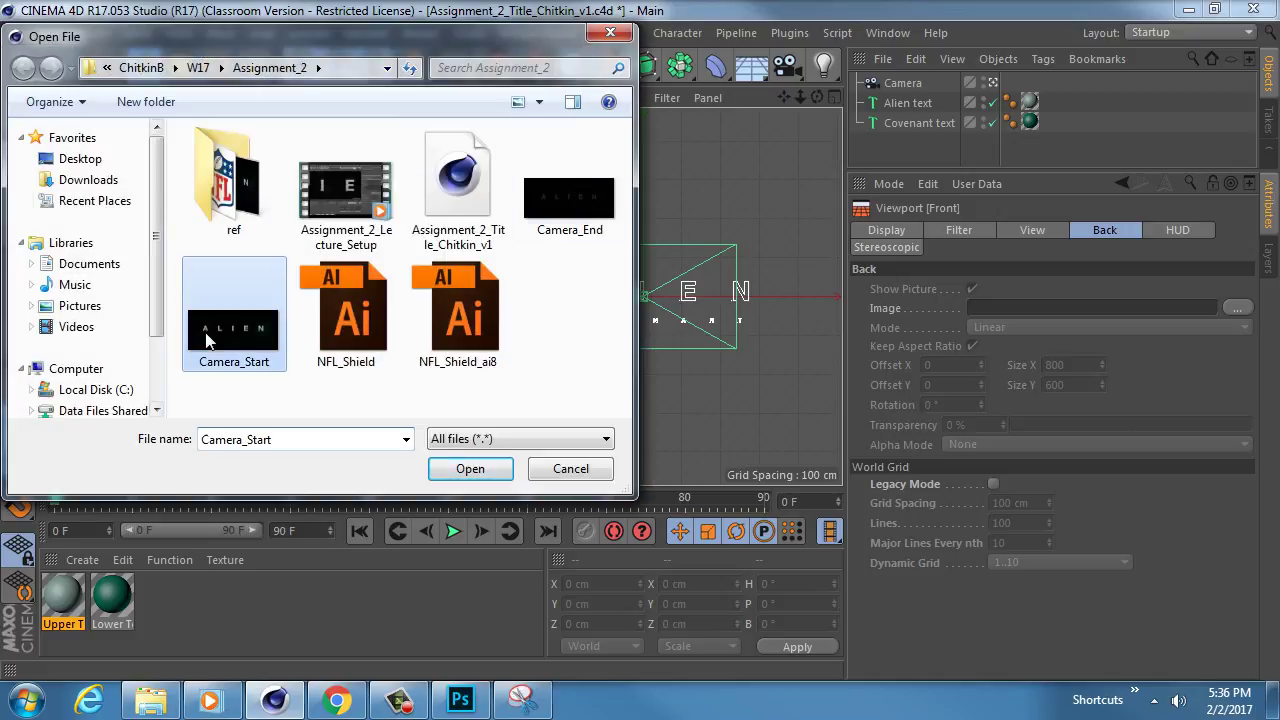
left_click(497, 477)
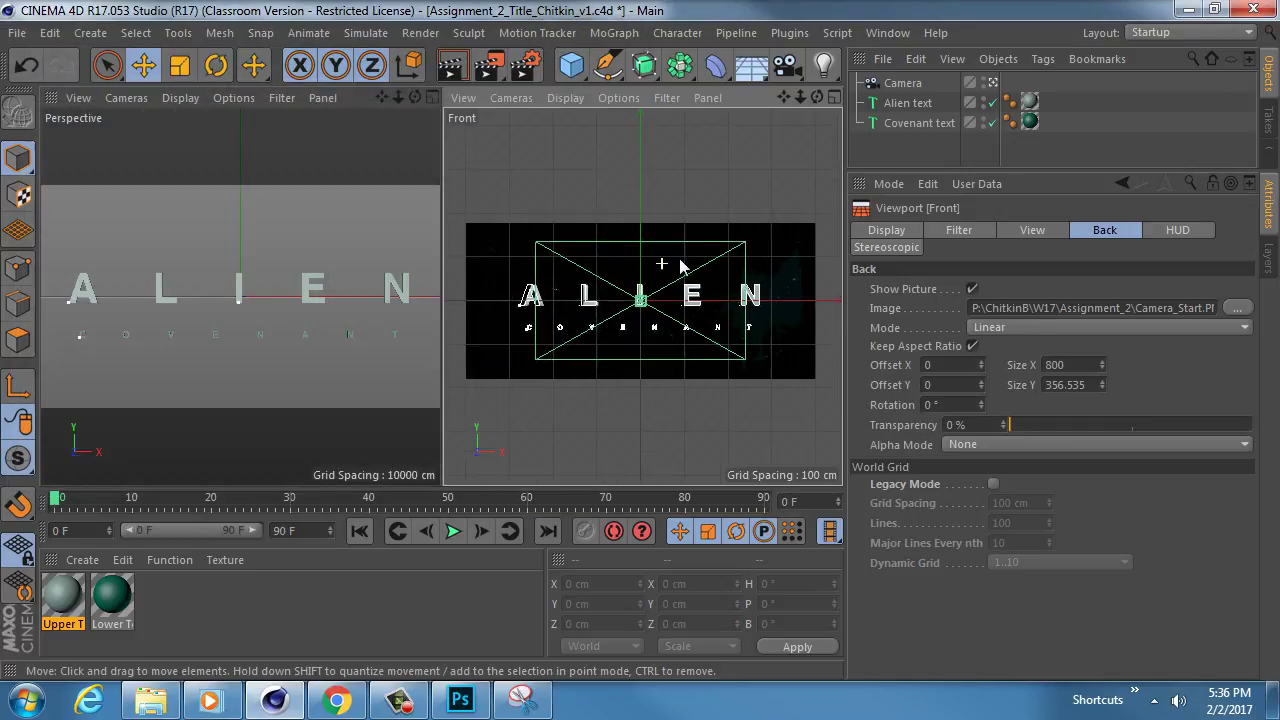
middle_click(660, 257)
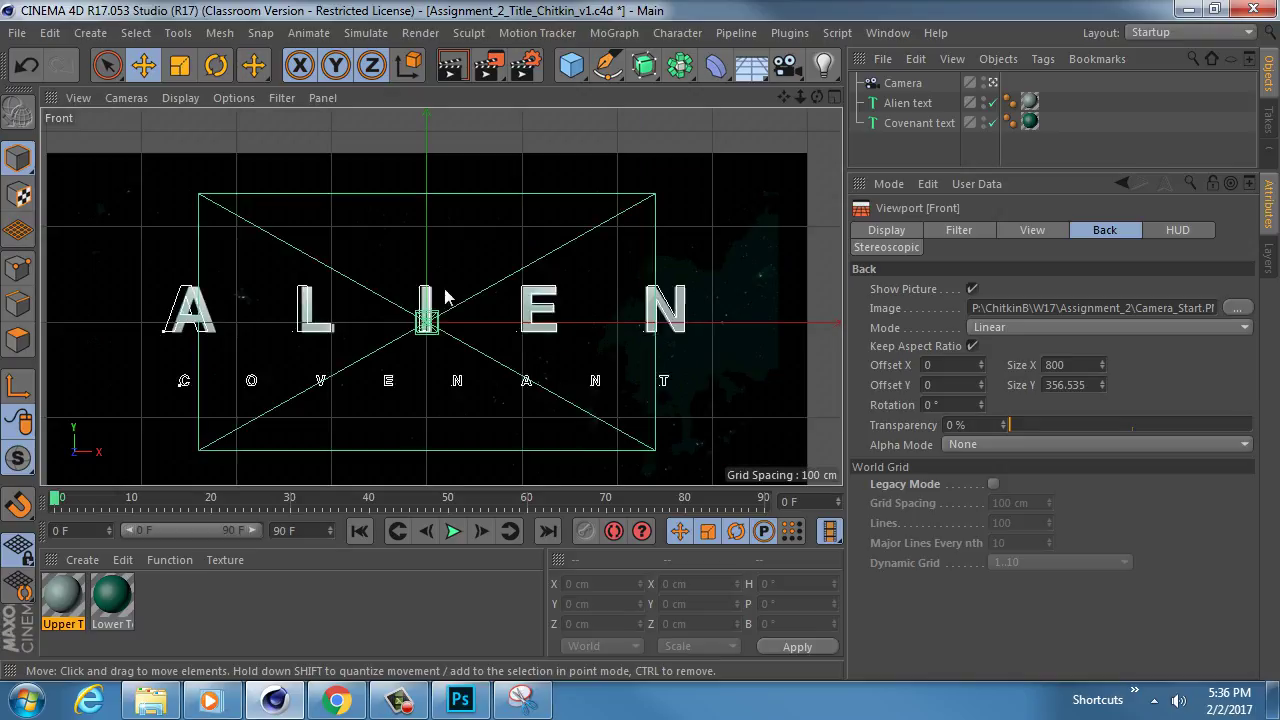
middle_click_drag(395, 263, 444, 263)
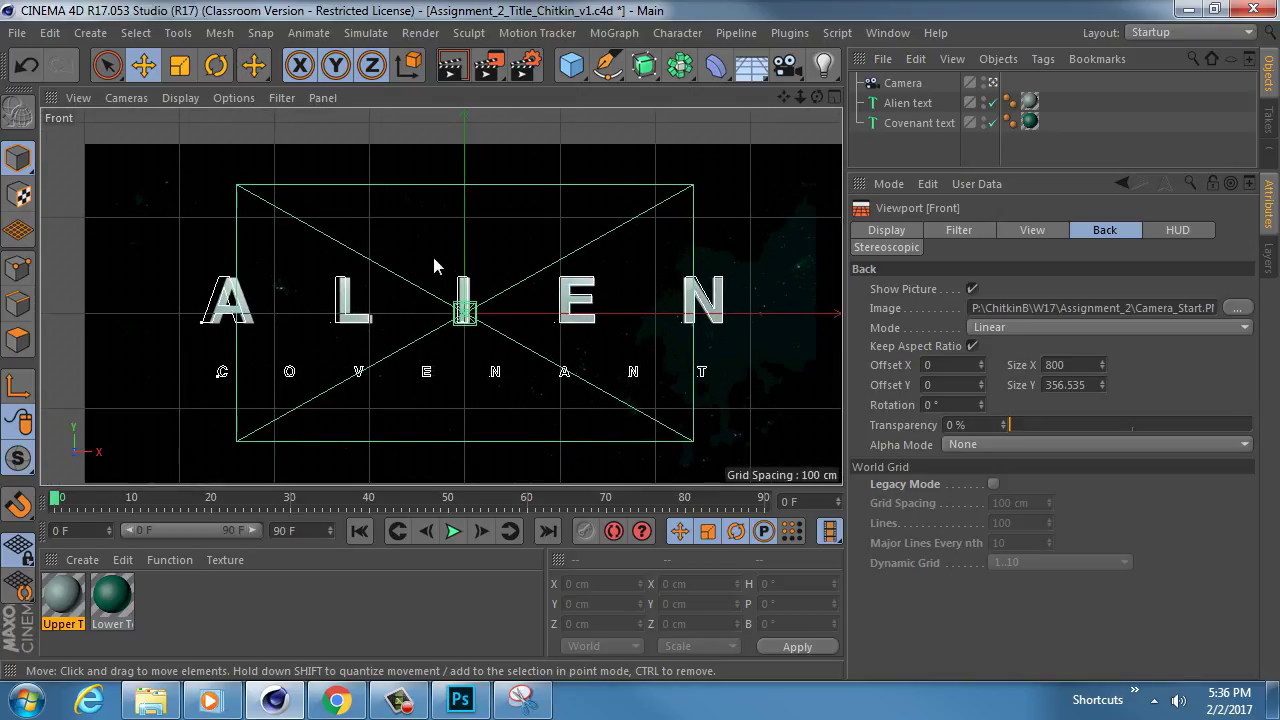
middle_click(208, 241)
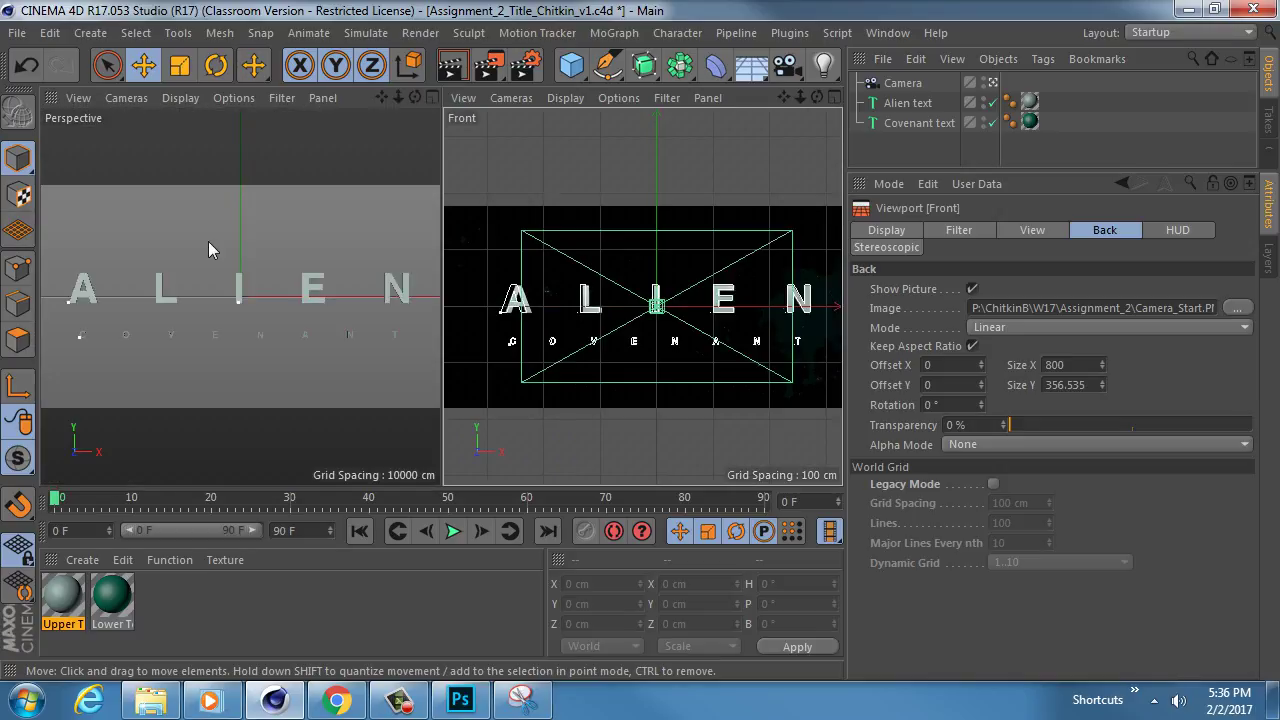
middle_click(207, 241)
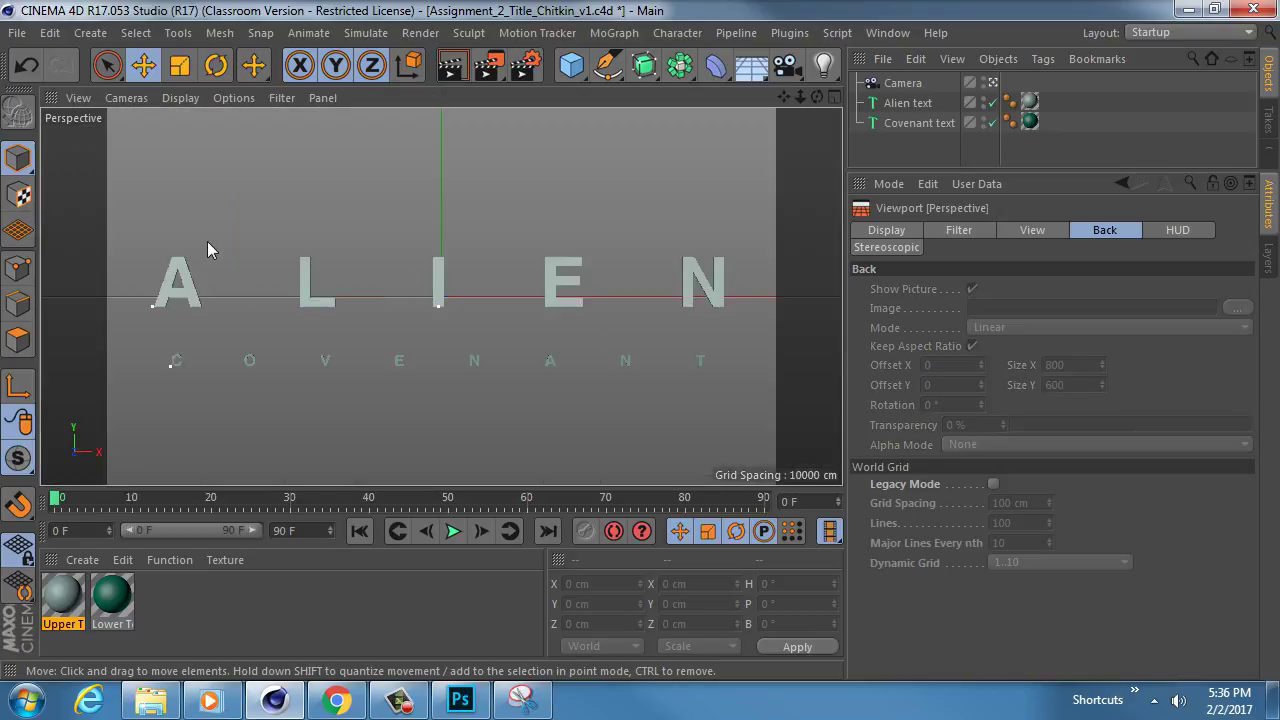
middle_click(420, 260)
Select the camera and set a keyframe on its Z position at frame 0
left_click(903, 83)
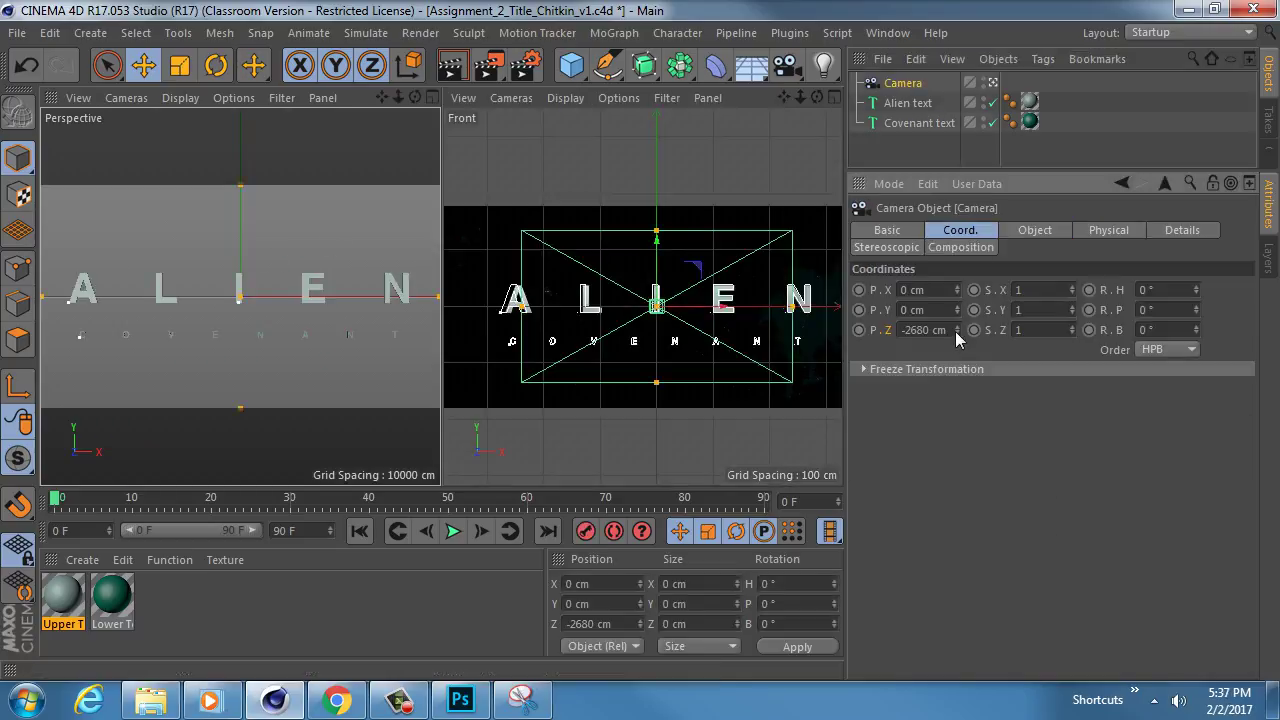
mouse_move(958, 330)
left_mouse_down()
mouse_move(958, 318)
mouse_move(958, 330)
left_mouse_up()
key("ctrl+z")
left_click(905, 86)
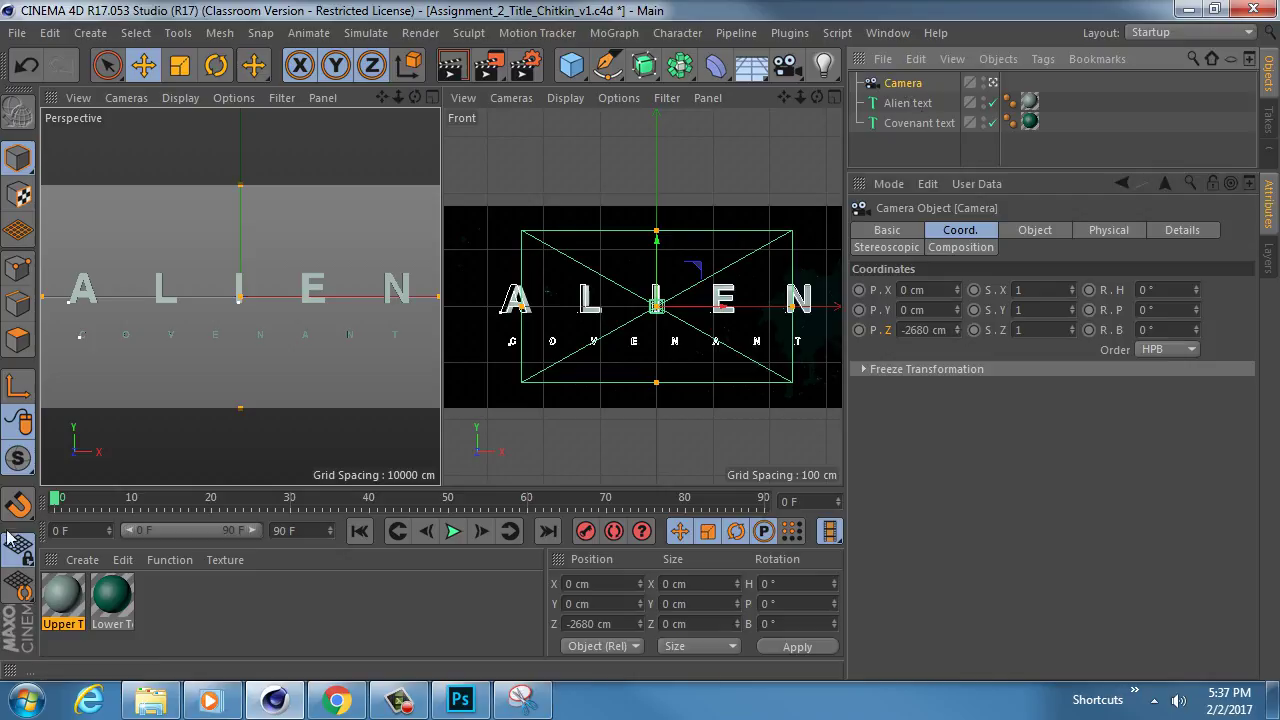
left_click(859, 331)
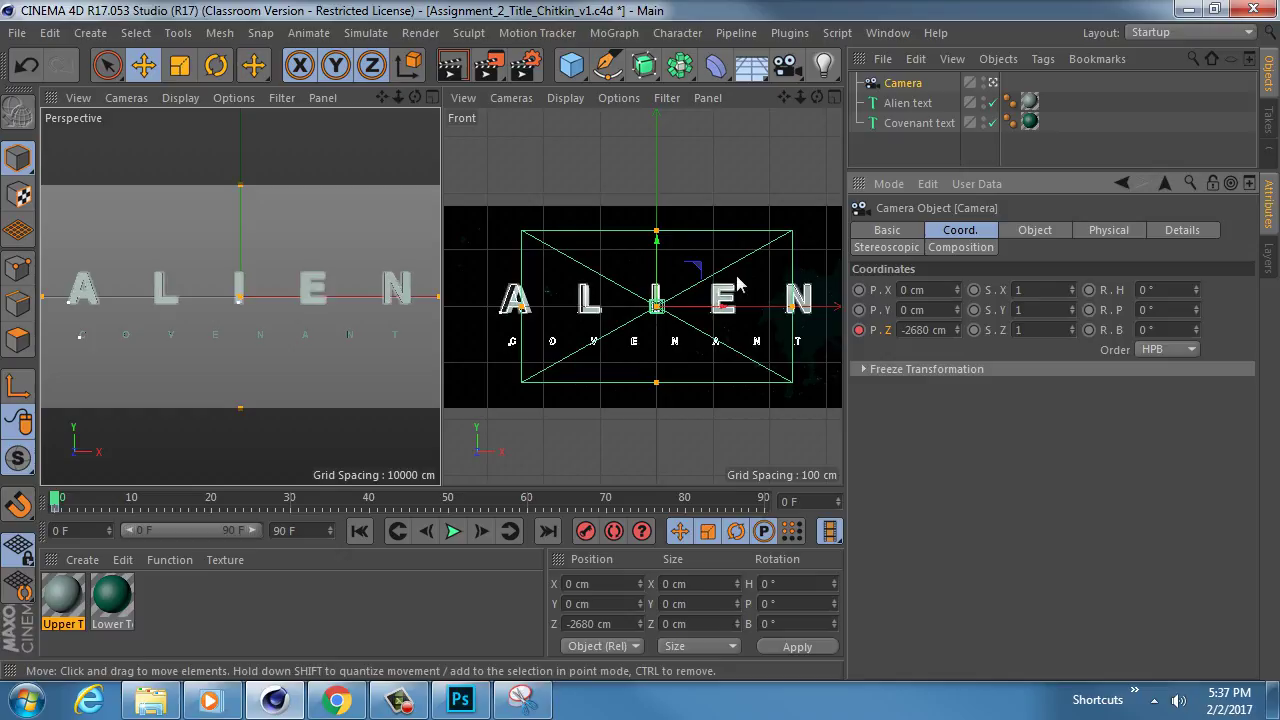
Go to frame 90 and replace the Front view's background image with Camera_End
left_click_drag(57, 503, 765, 499)
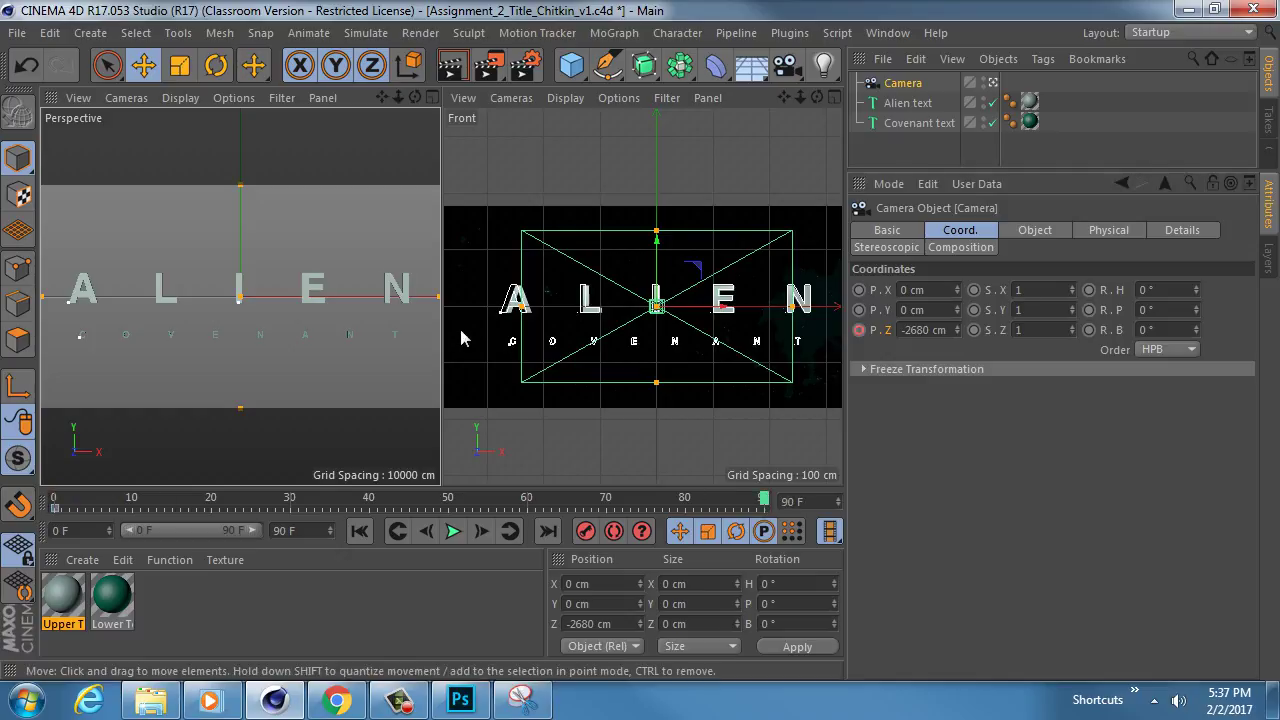
left_click(463, 99)
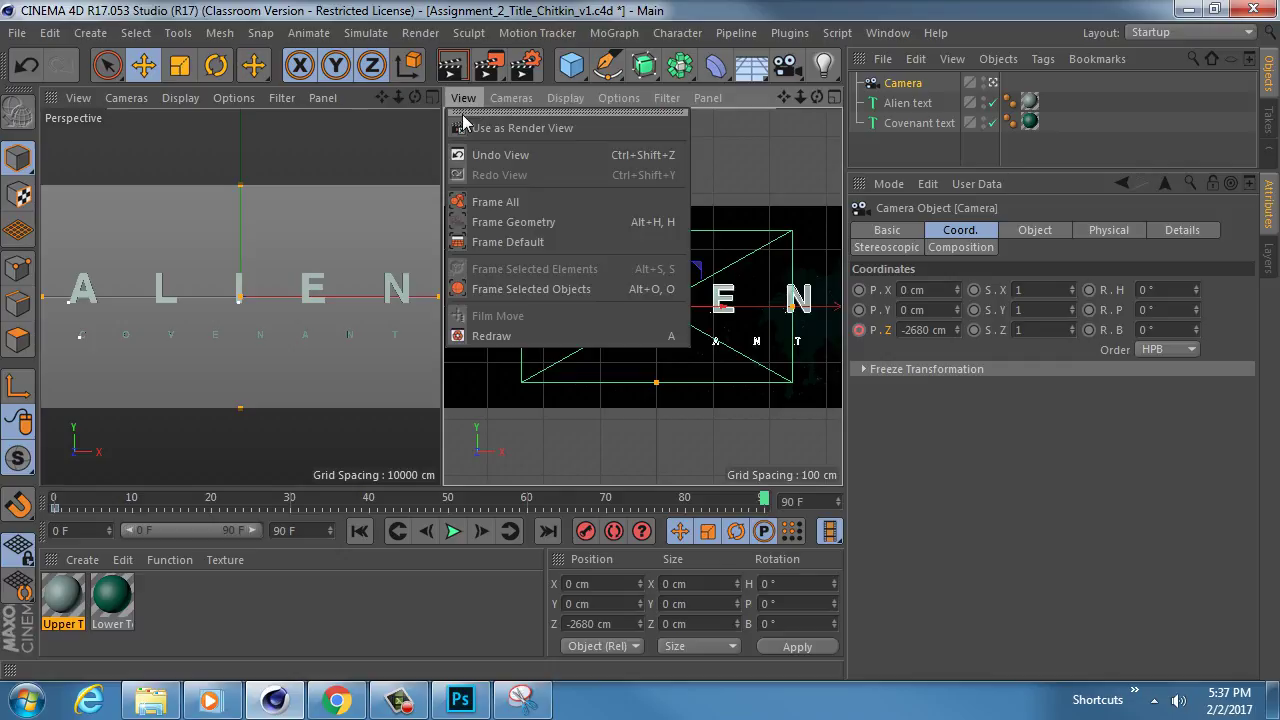
left_click(491, 87)
left_click(460, 127)
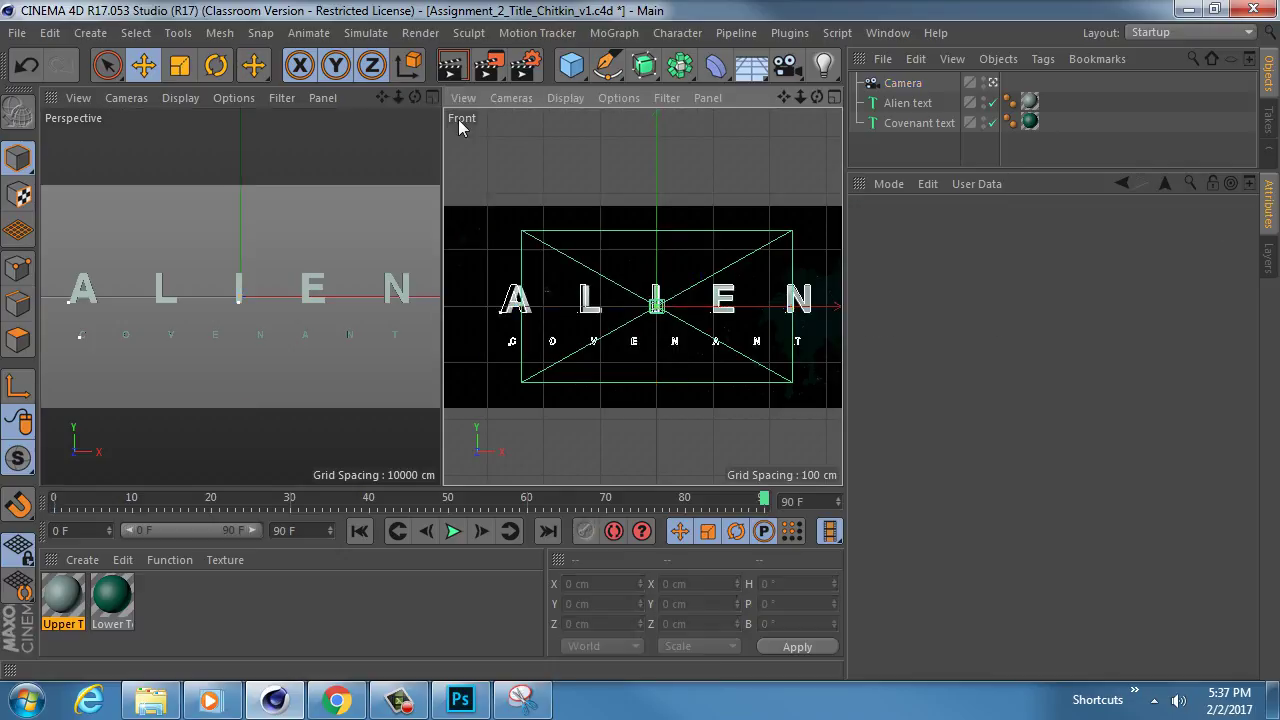
key("shift+v")
left_click(1246, 308)
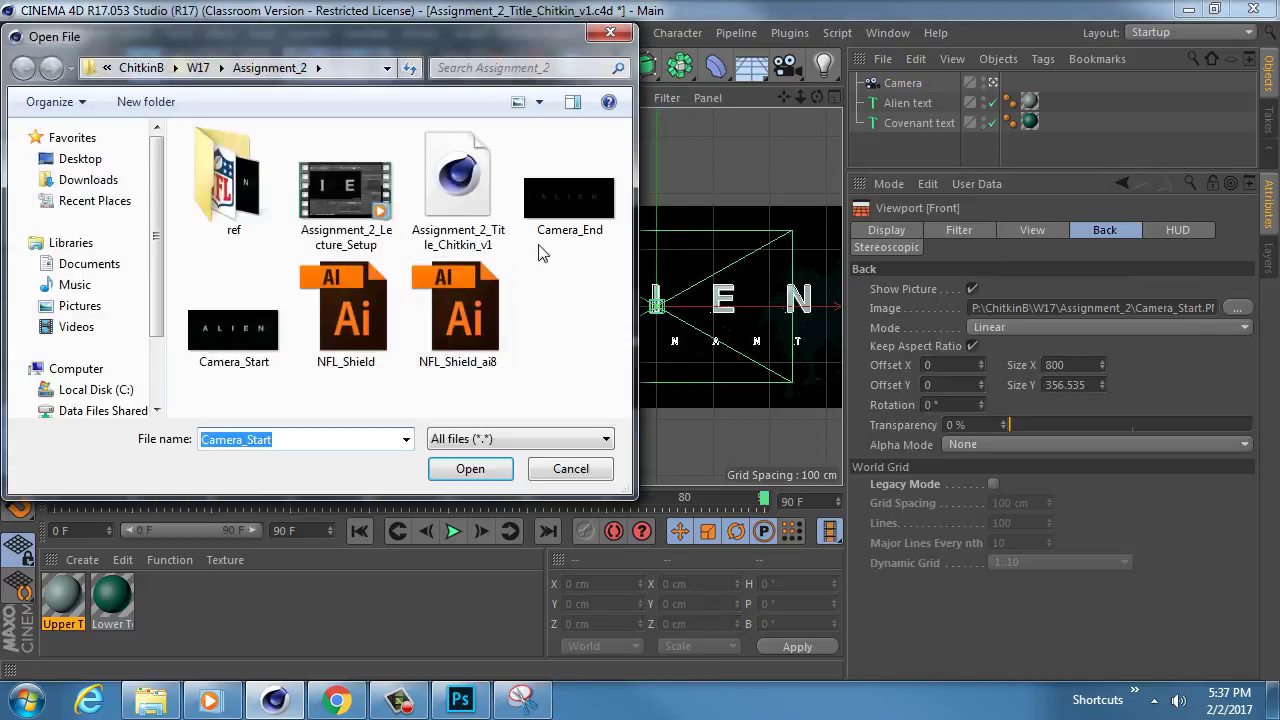
left_click(568, 198)
left_click(469, 470)
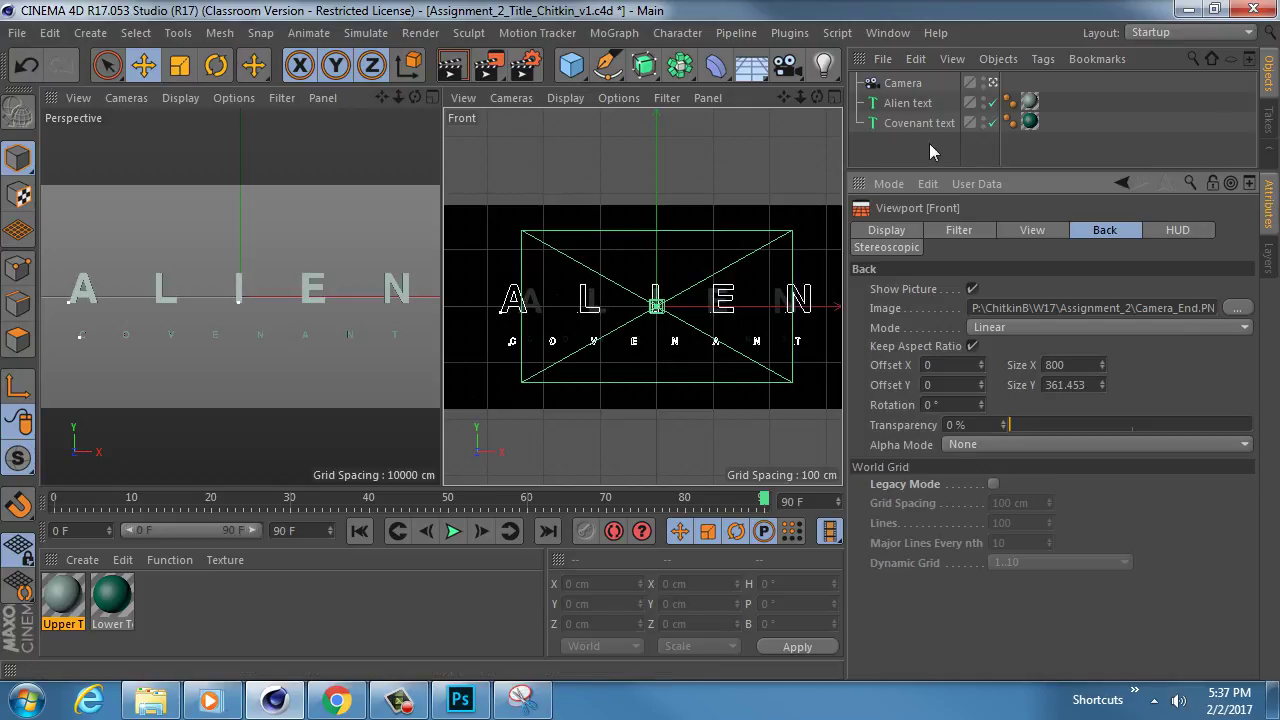
Set the camera's Z position to -3163 cm, keyframe it at frame 90, and enlarge the Perspective view
left_click(903, 83)
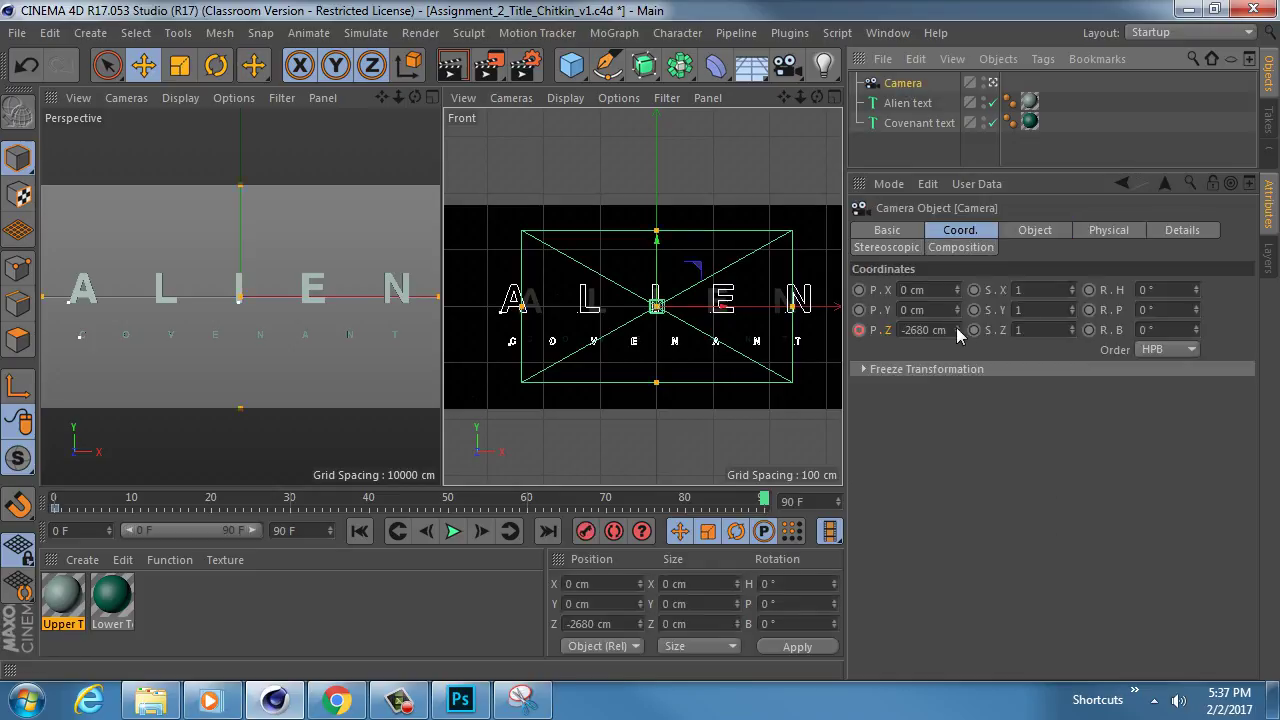
left_click_drag(956, 329, 936, 448)
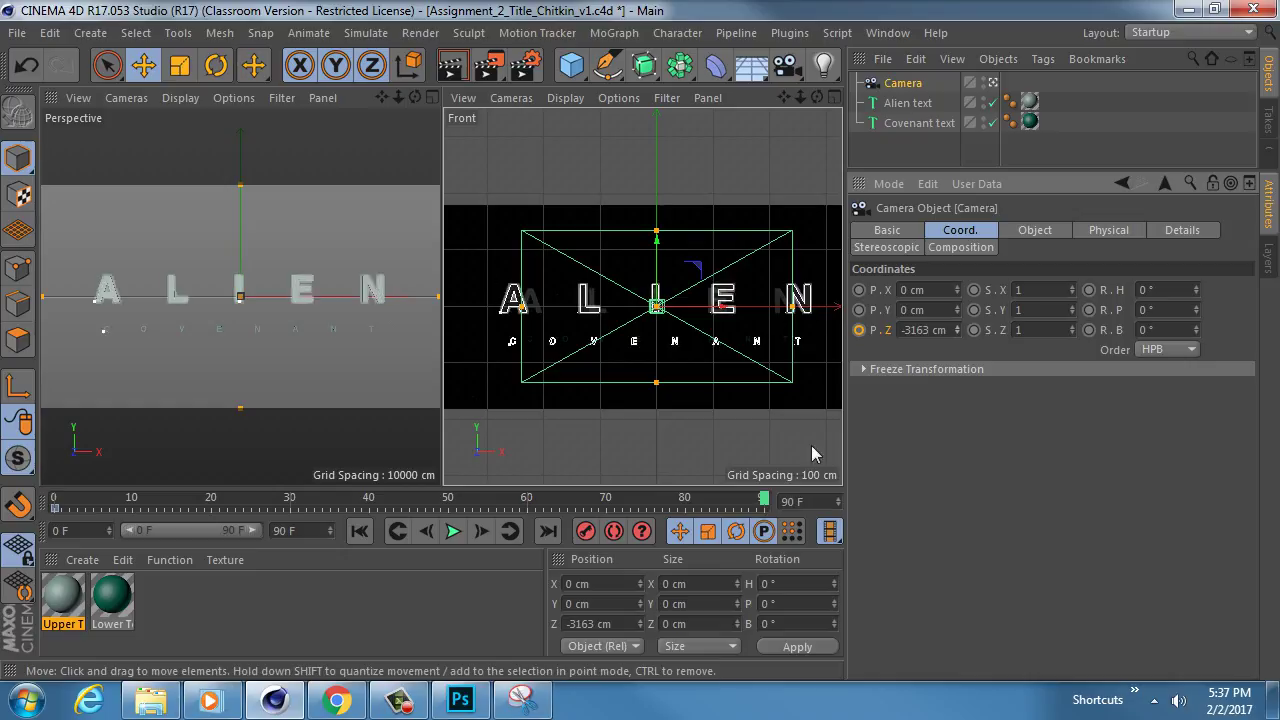
middle_click(418, 138)
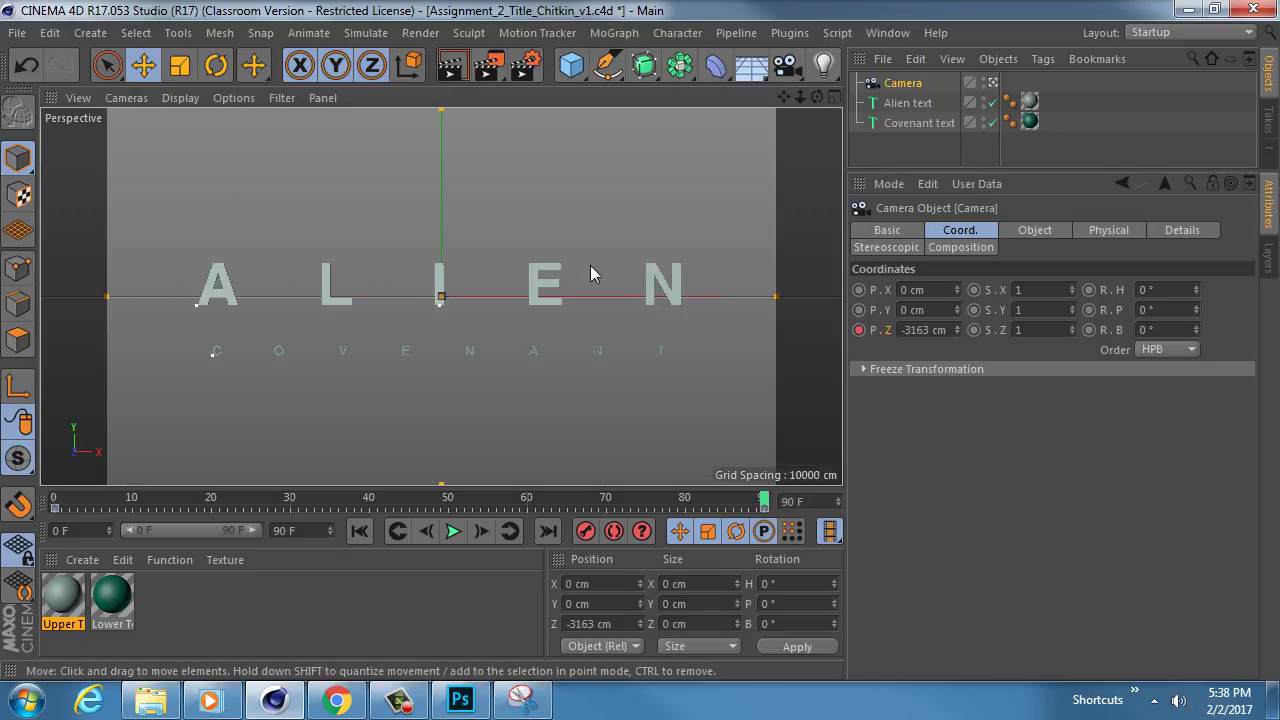
Play the camera move from the first frame, stopping after a short preview
left_click(360, 531)
left_click(453, 531)
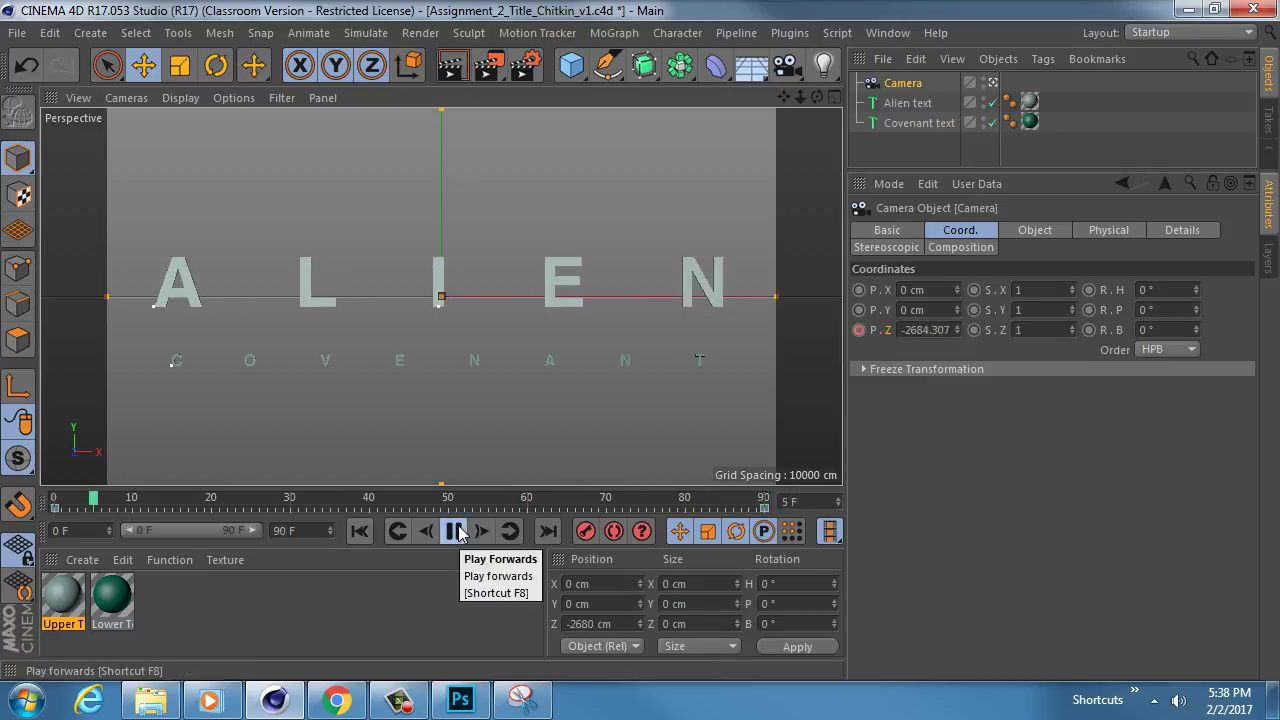
left_click(455, 531)
Switch to the media player and the ref folder to check the length of the Alien_Trailer clip
left_click(212, 703)
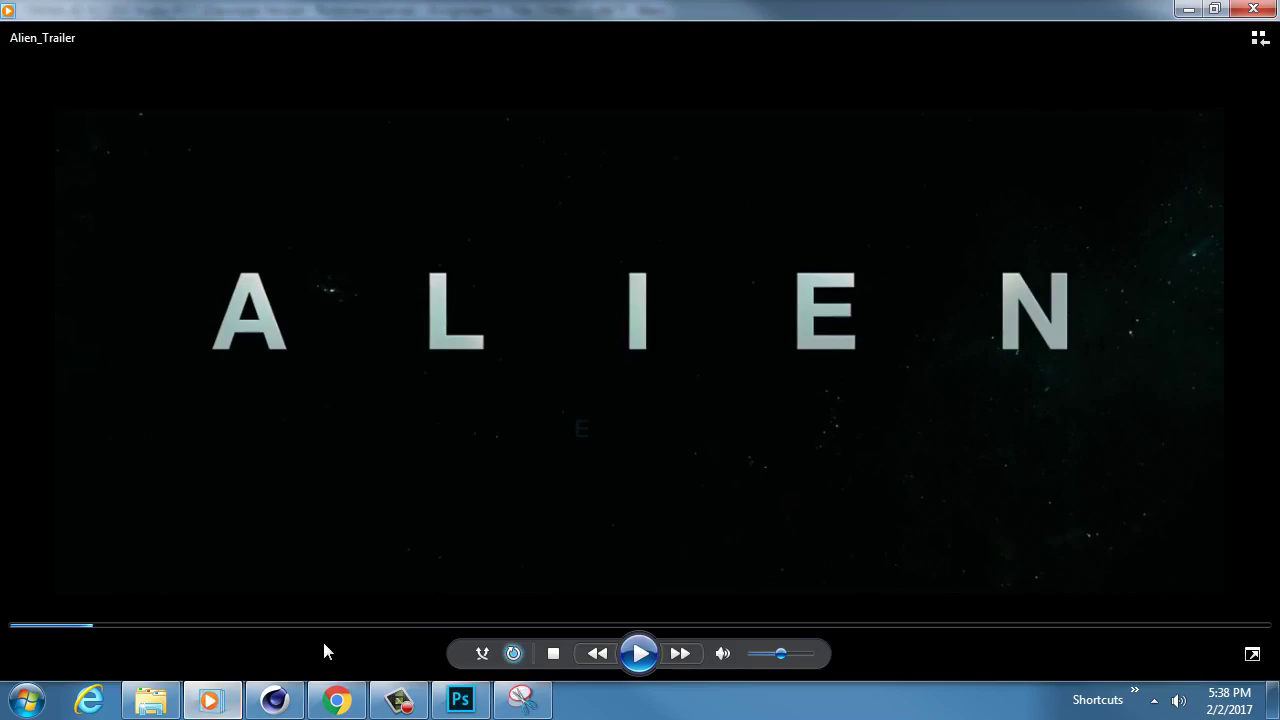
left_click(1260, 627)
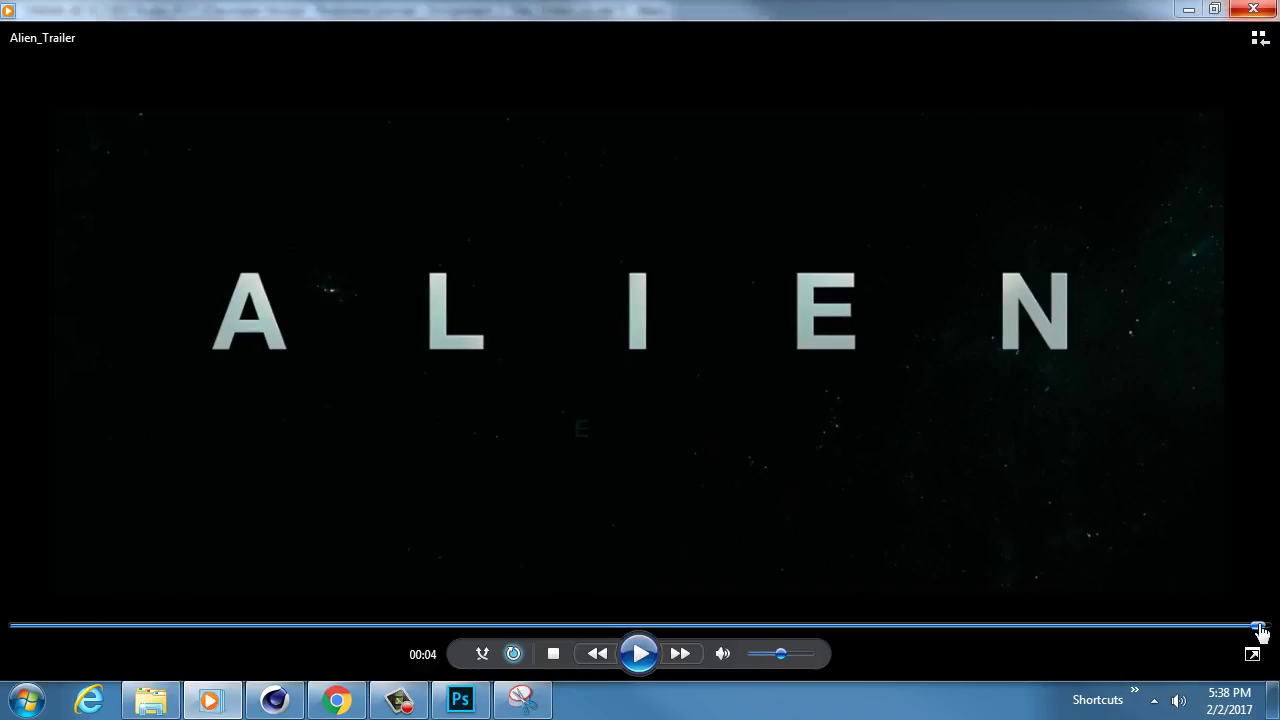
left_click(1188, 9)
left_click(168, 707)
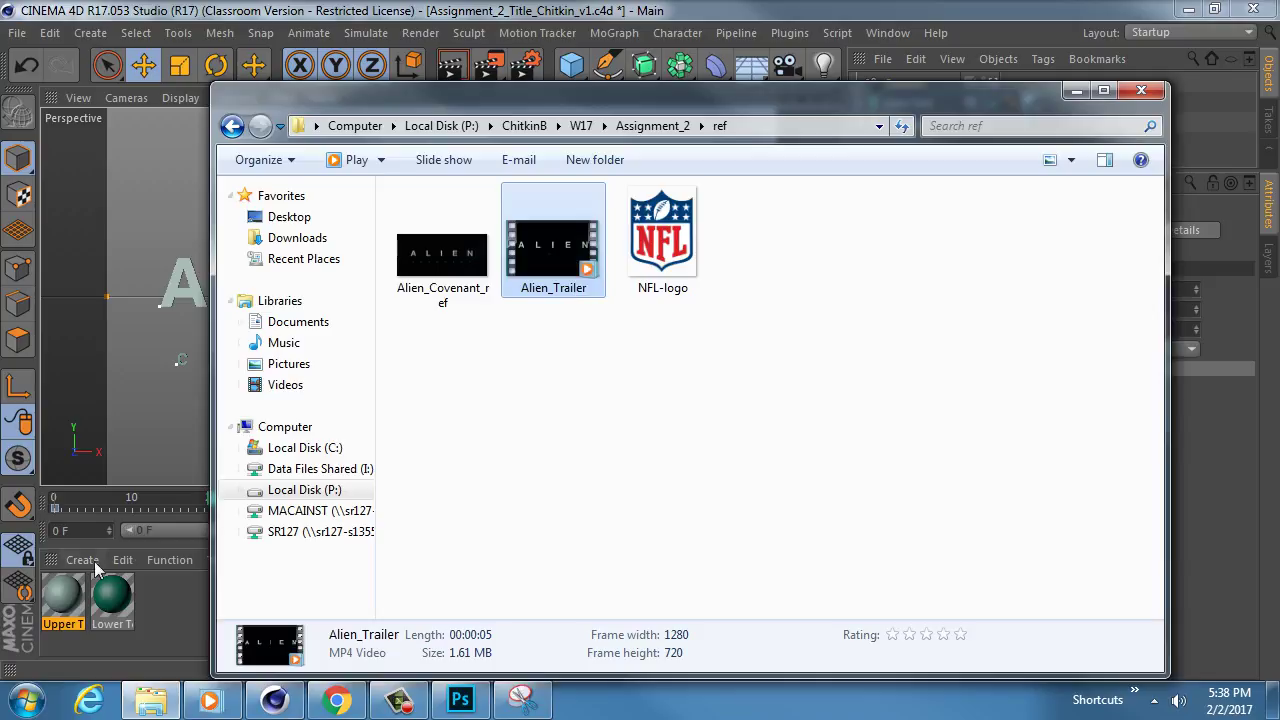
left_click(184, 583)
Set the project's end frame to 150 and extend the preview range to the full timeline
left_click(316, 532)
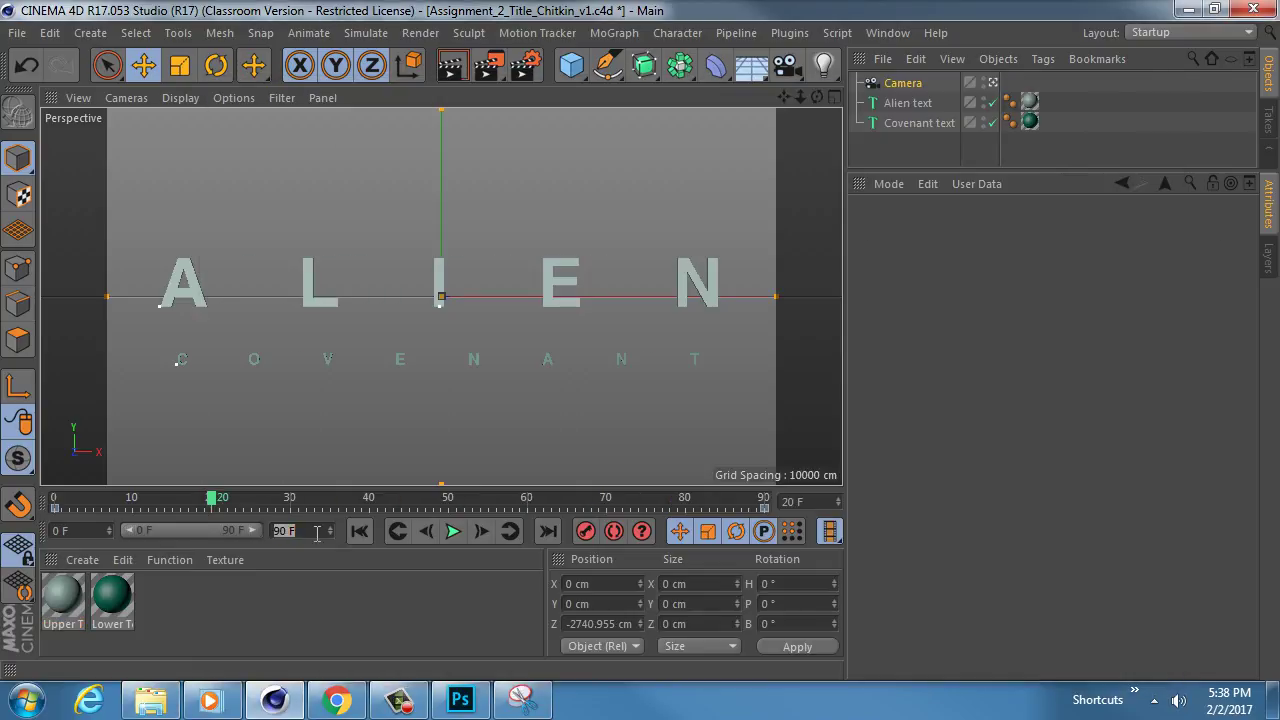
type("150")
key("Return")
left_click_drag(210, 529, 262, 531)
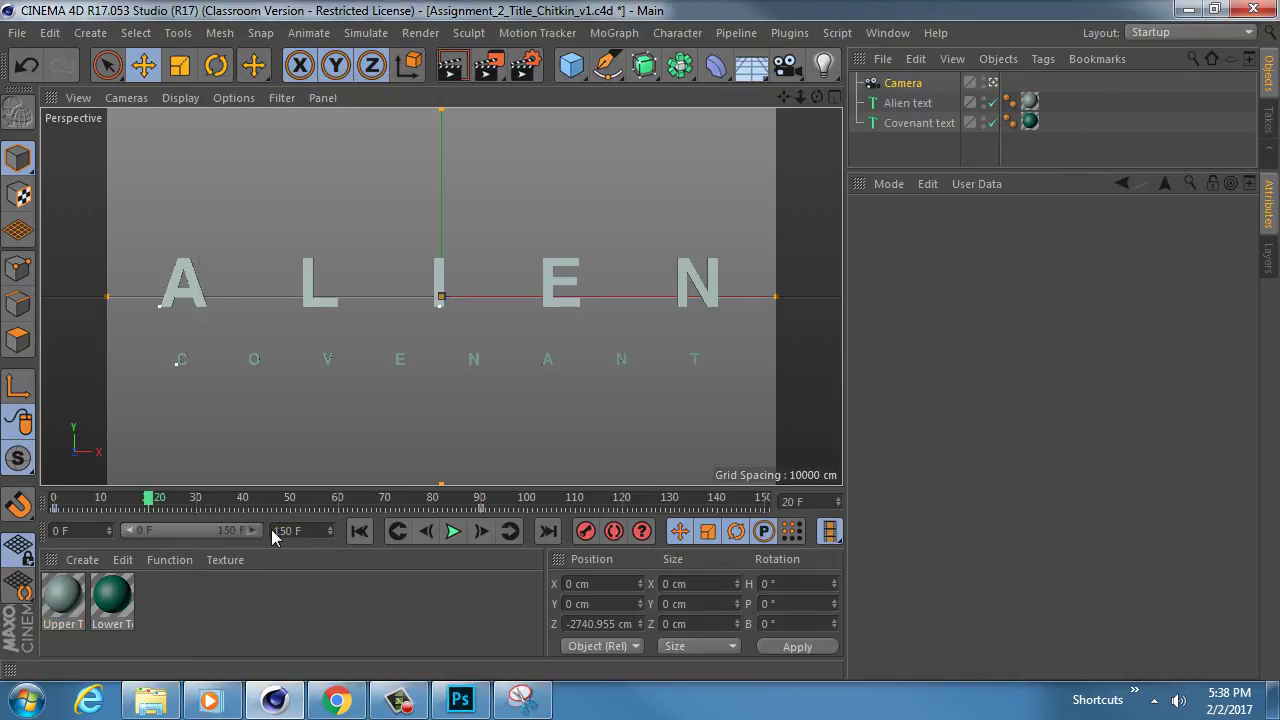
Move the camera's final keyframe from frame 90 to frame 150
left_click(481, 511)
left_click_drag(481, 511, 769, 518)
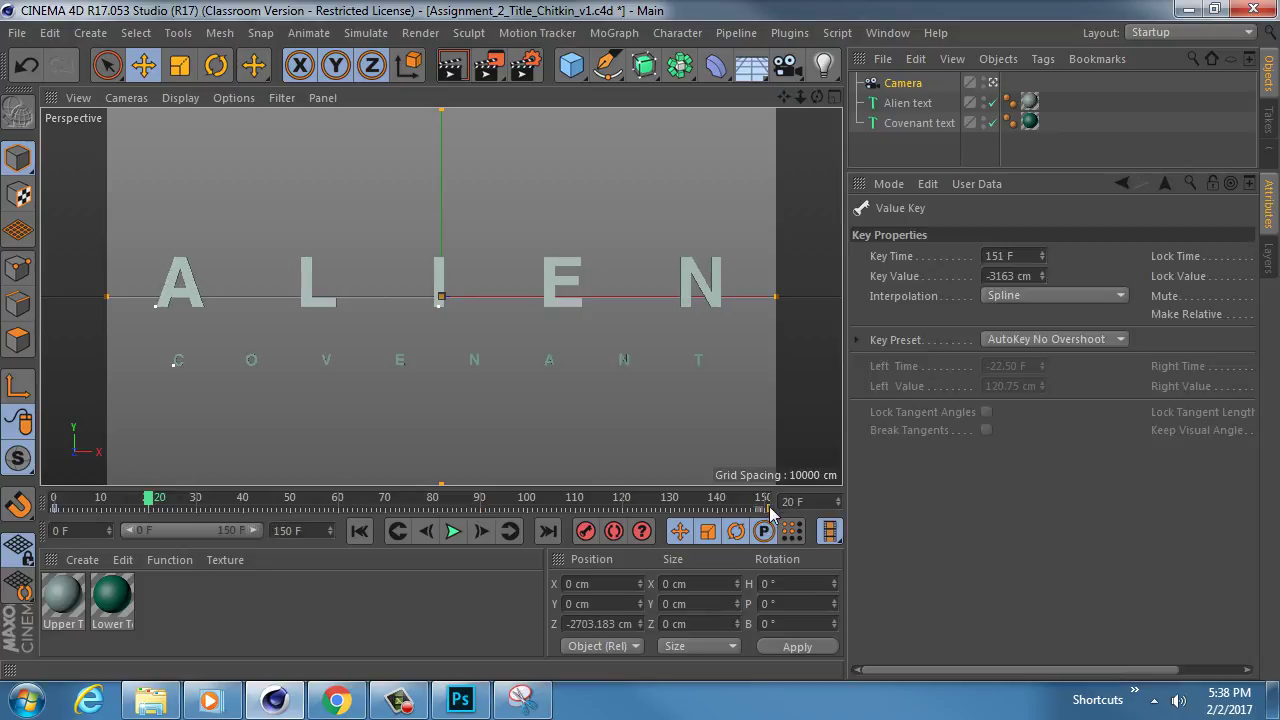
left_click(765, 506)
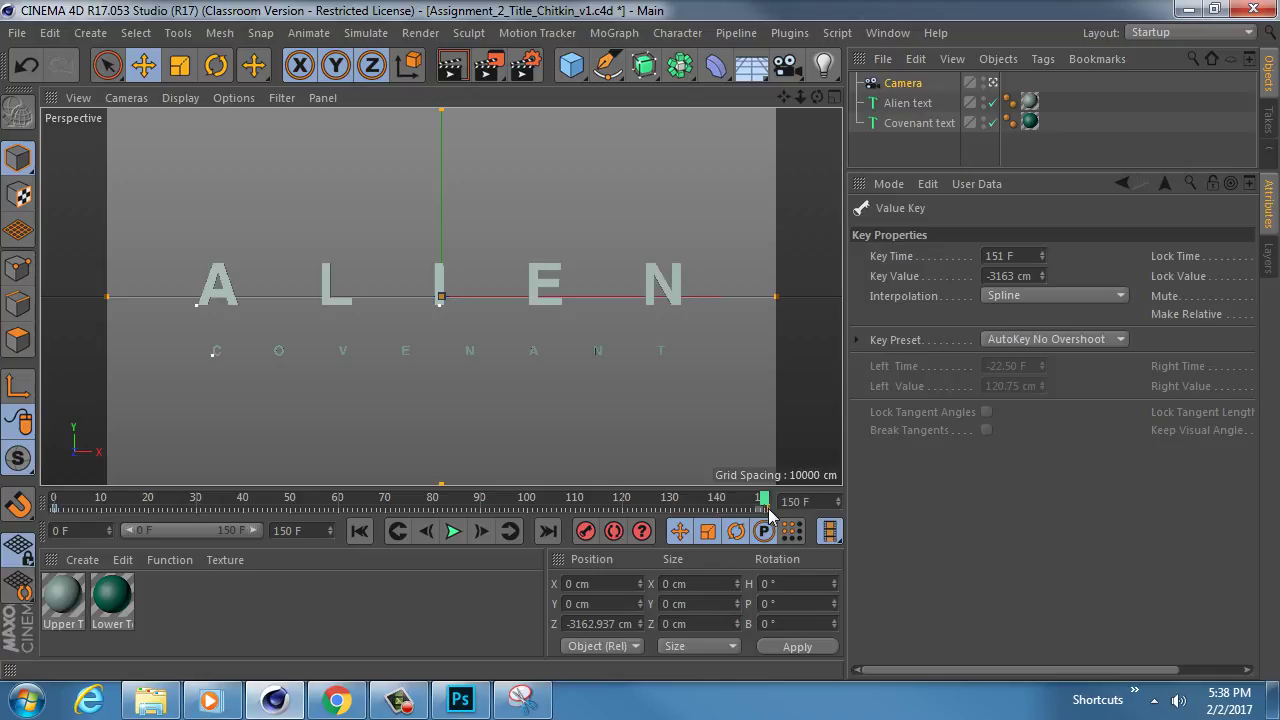
Play back the retimed camera animation and return the timeline to frame 0
left_click(453, 531)
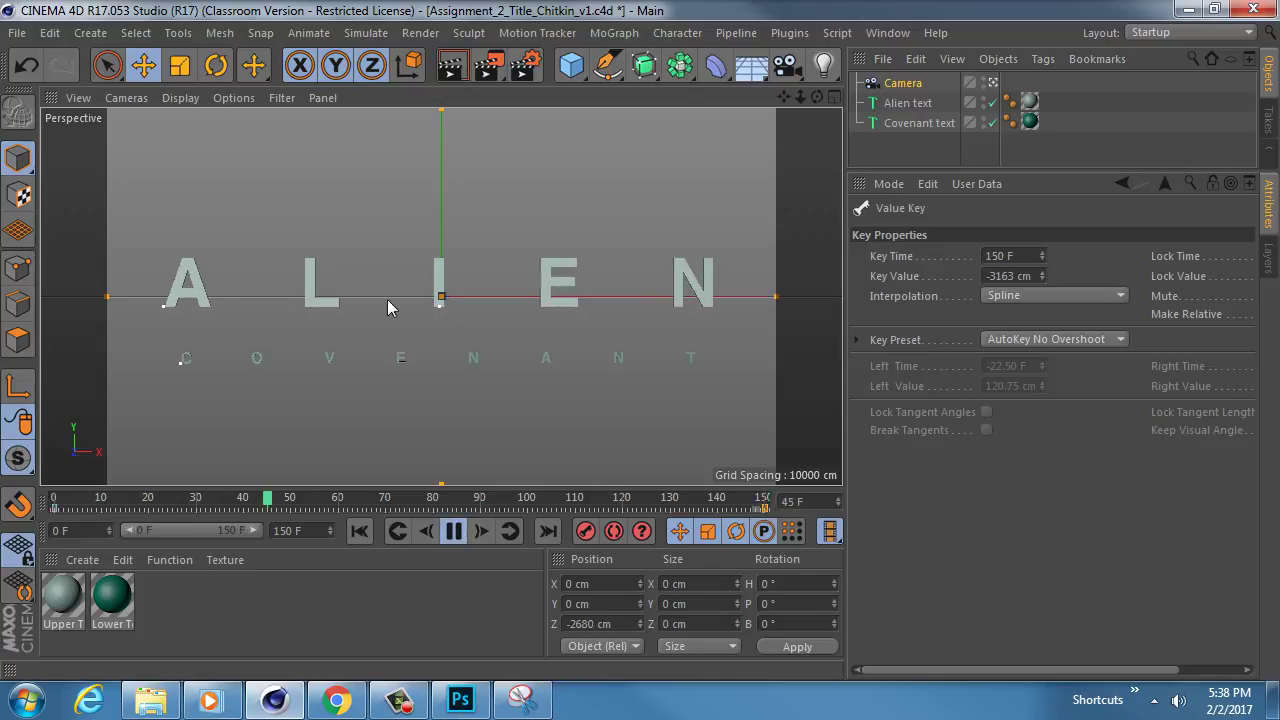
left_click(453, 531)
left_click_drag(241, 497, 55, 497)
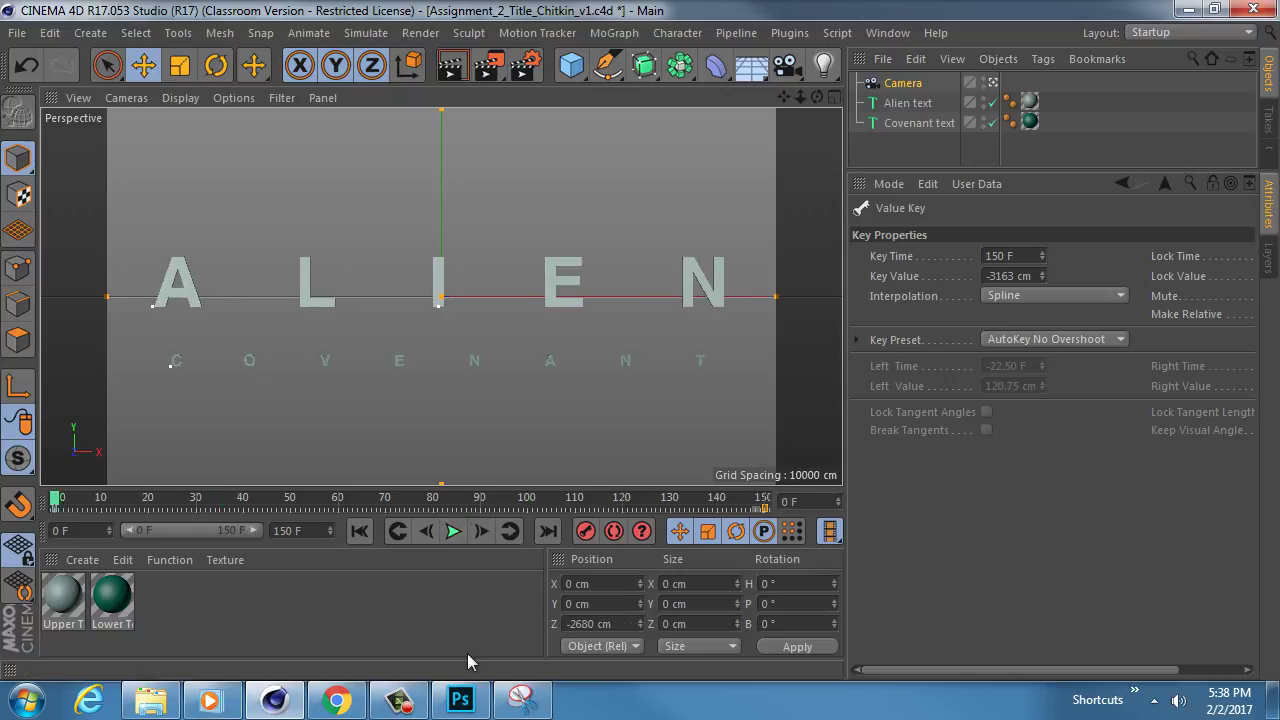
Switch to Photoshop to examine the lettering in the Alien_Covenant_ref image, and return to Cinema 4D
left_click(460, 699)
scroll(500, 285, "down", 10, "alt")
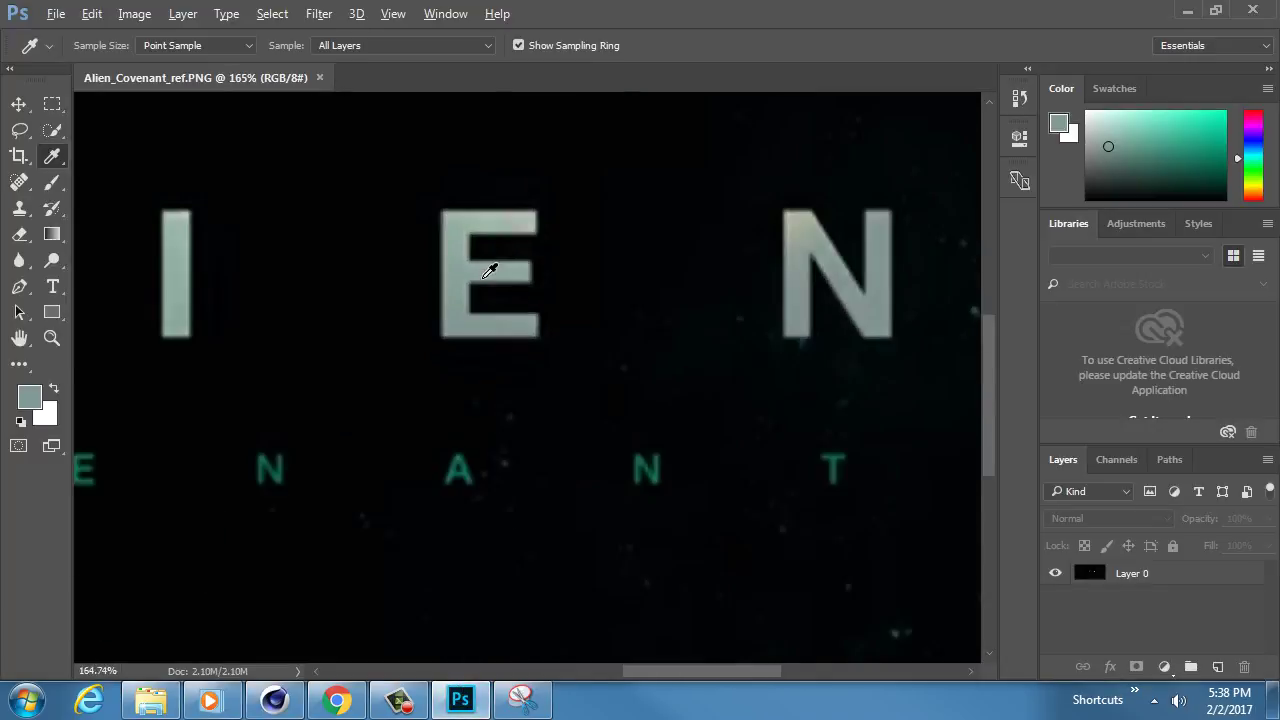
scroll(483, 278, "up", 1, "alt")
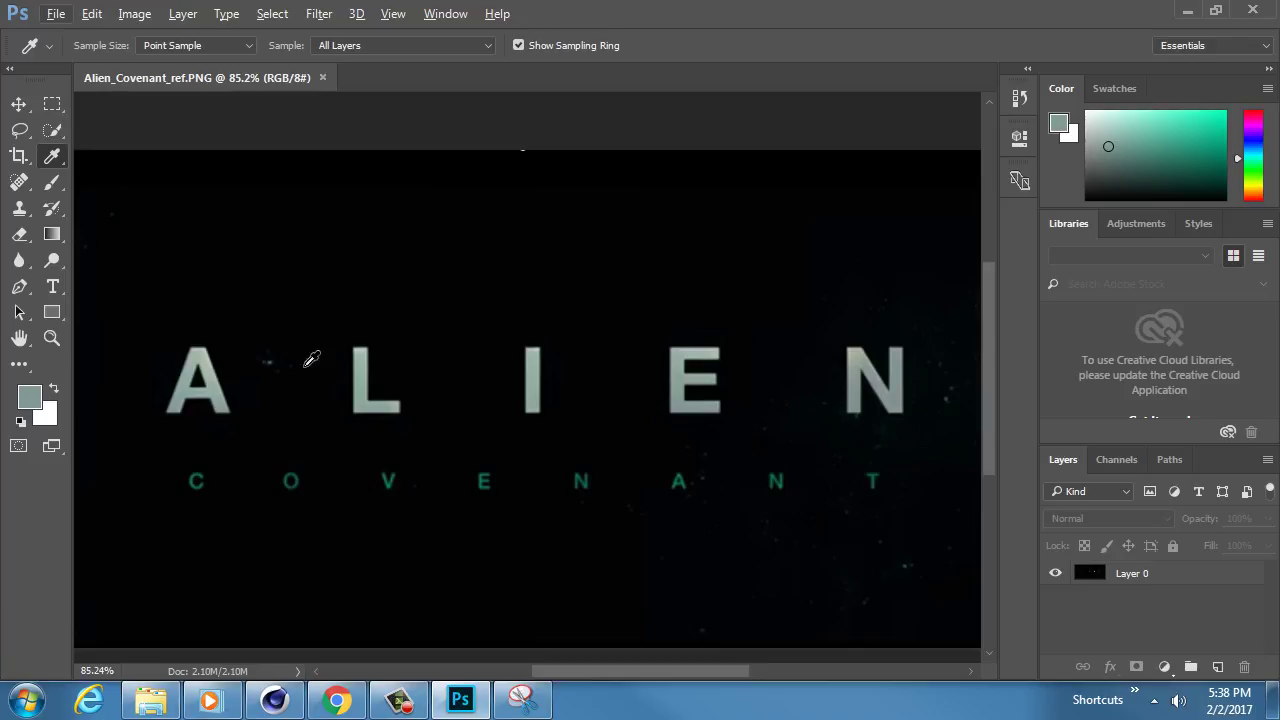
left_click(292, 710)
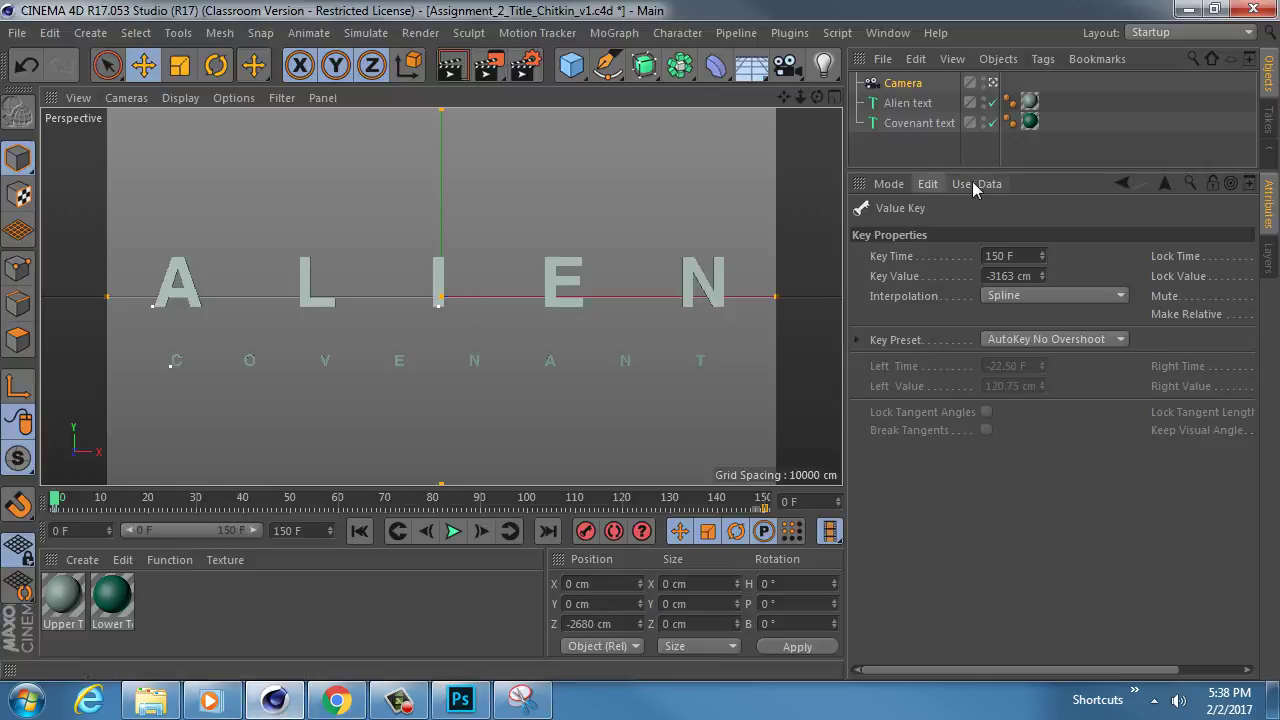
Enlarge the object list and reduce the Upper Text Material's default specular strength to 7%
left_click_drag(1056, 171, 1054, 310)
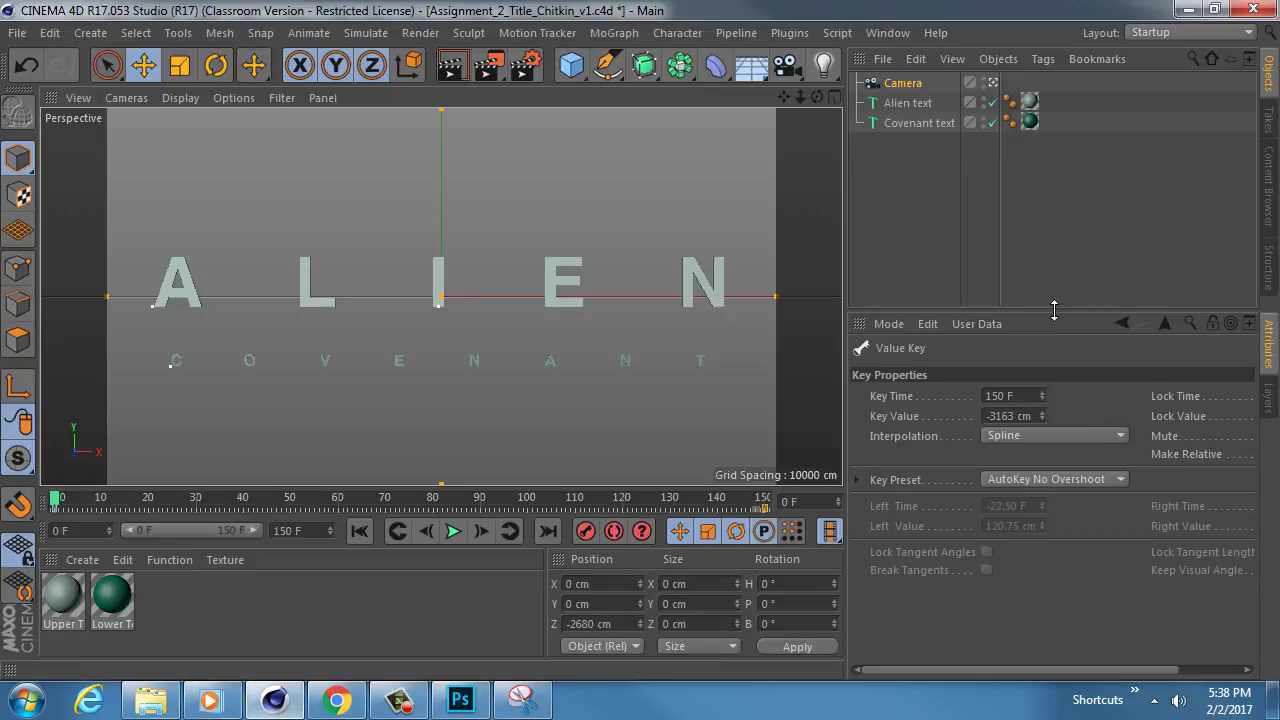
double_click(60, 595)
left_click(359, 420)
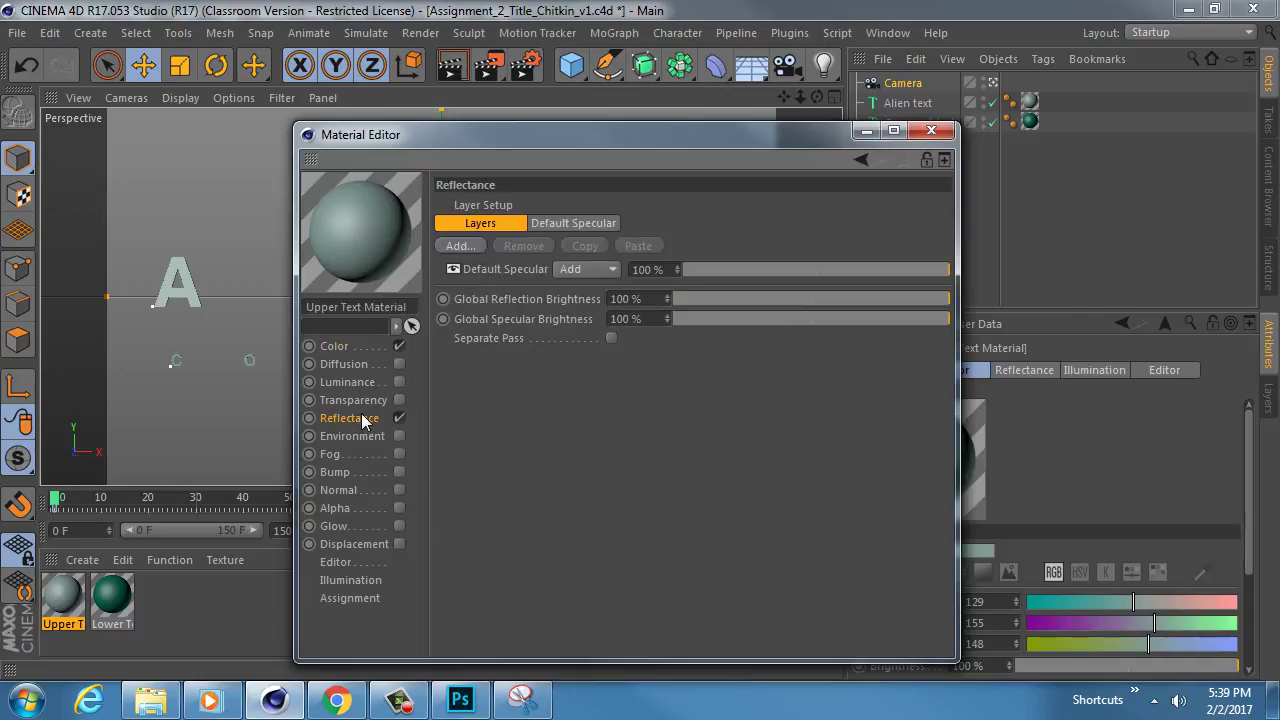
left_click_drag(541, 142, 611, 107)
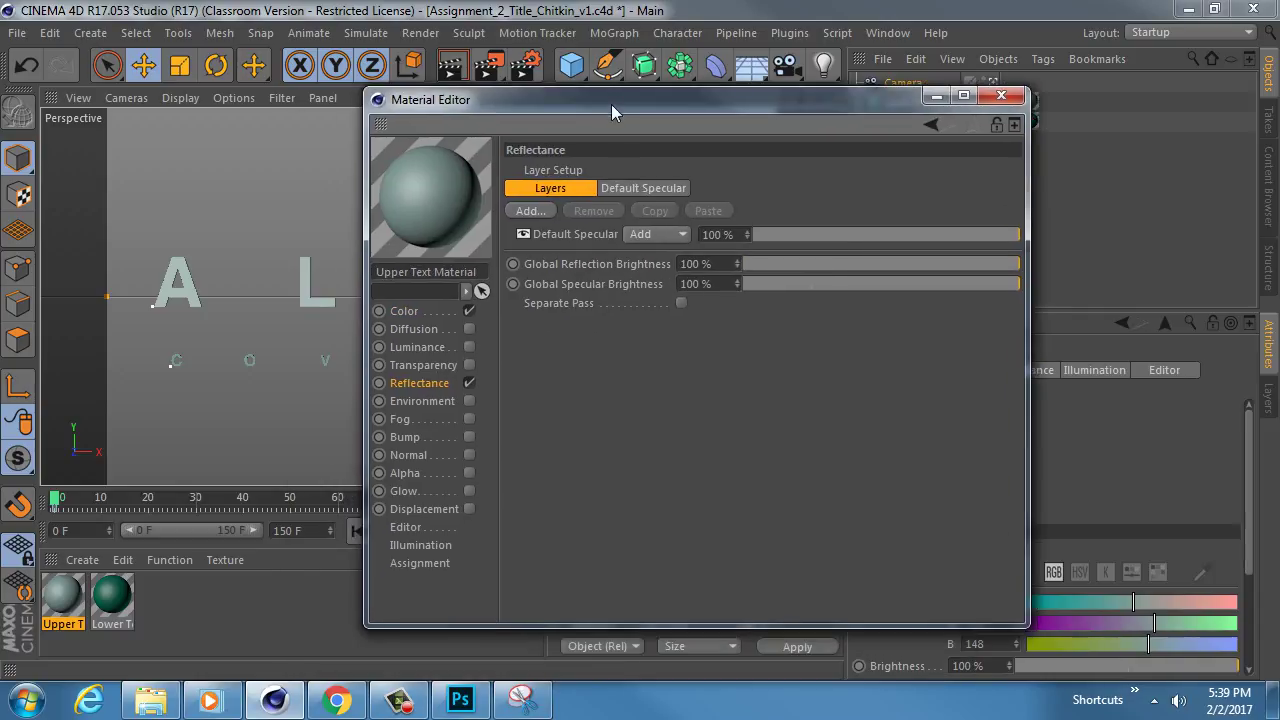
left_click(584, 237)
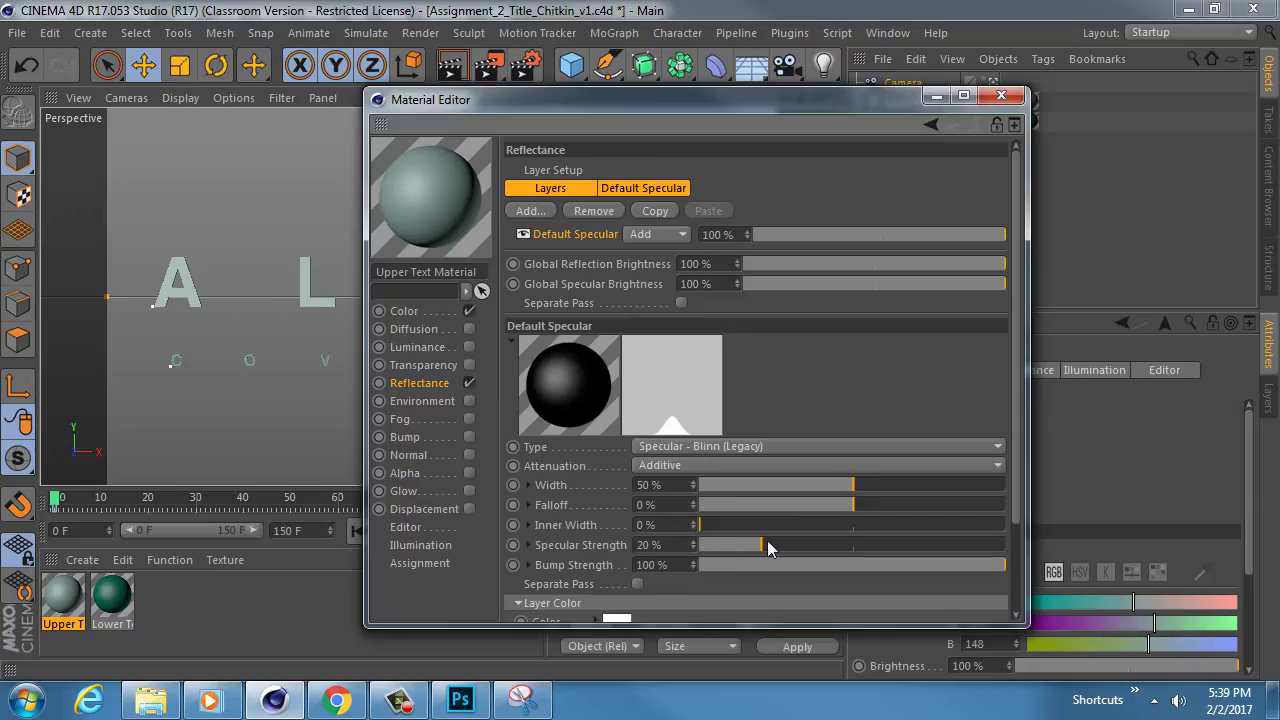
left_click_drag(768, 545, 720, 545)
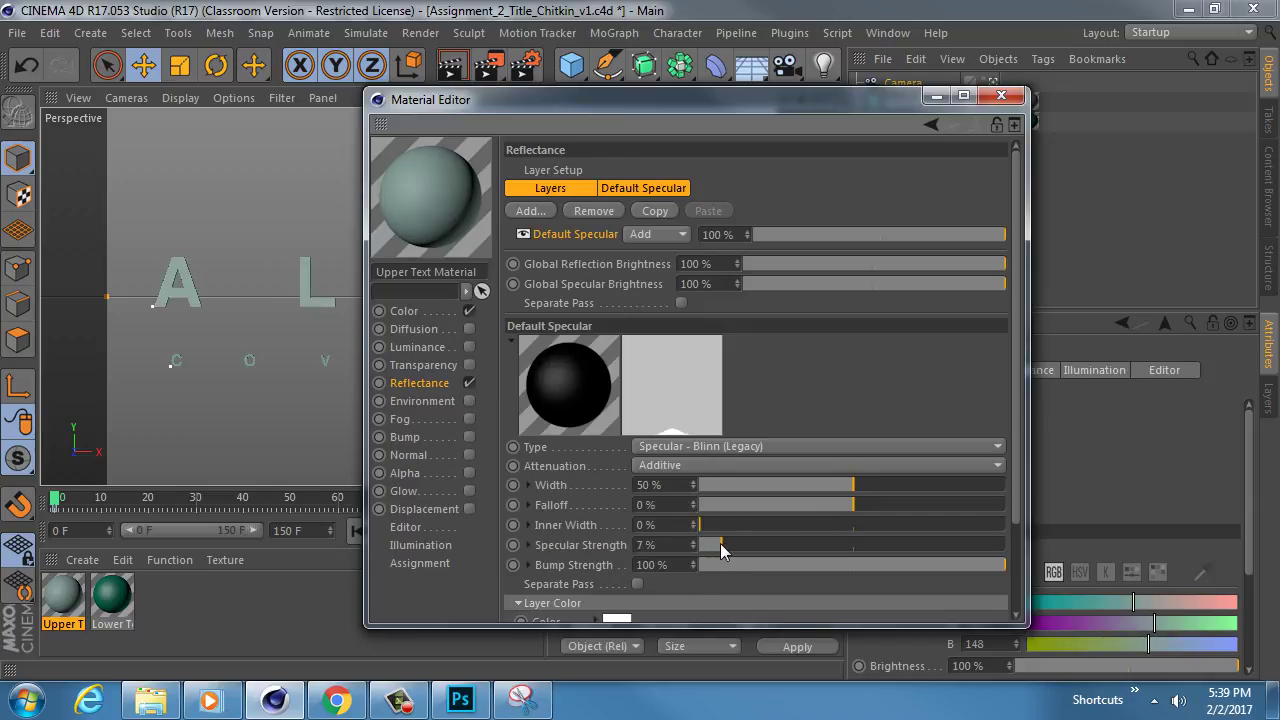
Reduce the Lower Text Material's default specular strength to 4%
left_click(110, 594)
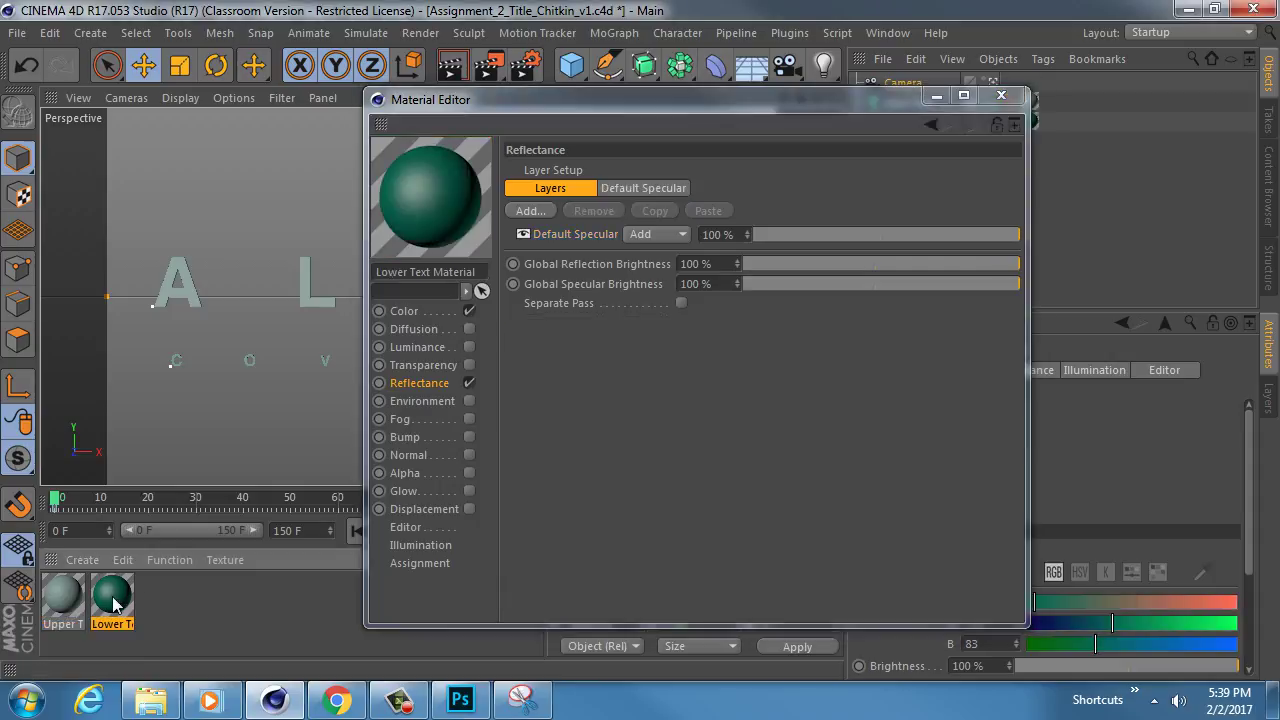
left_click(564, 234)
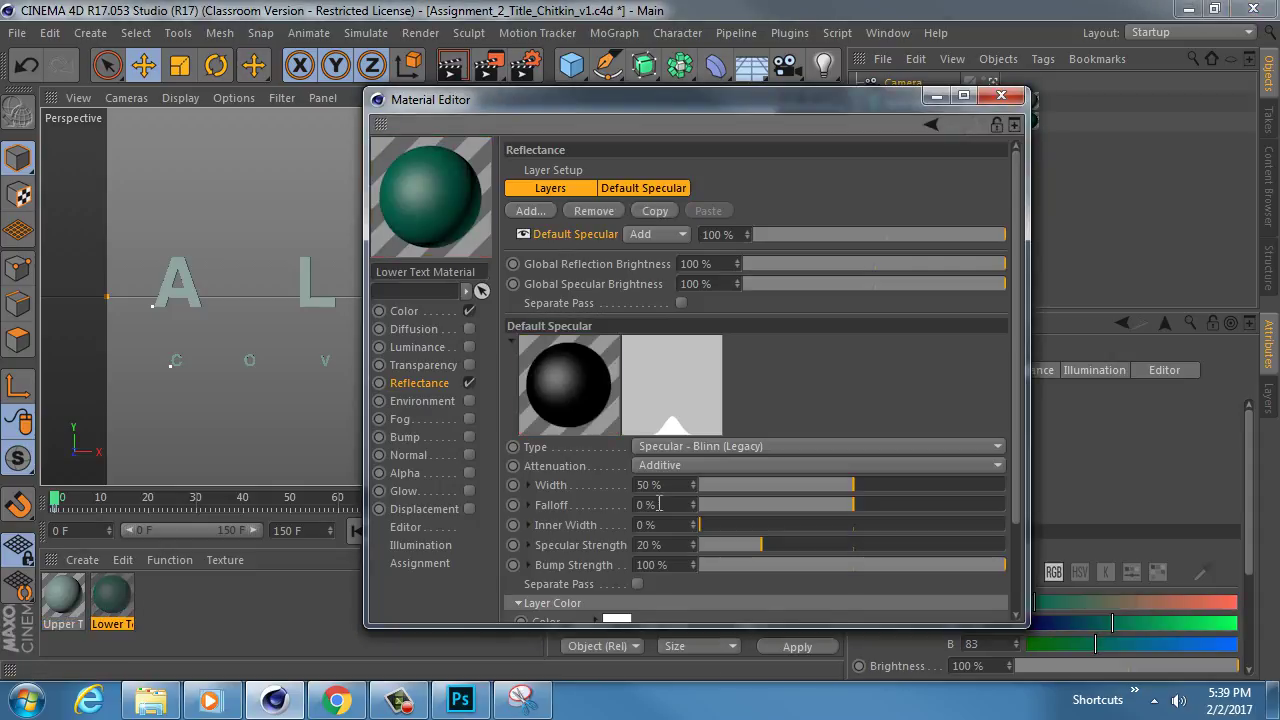
left_click_drag(738, 549, 714, 546)
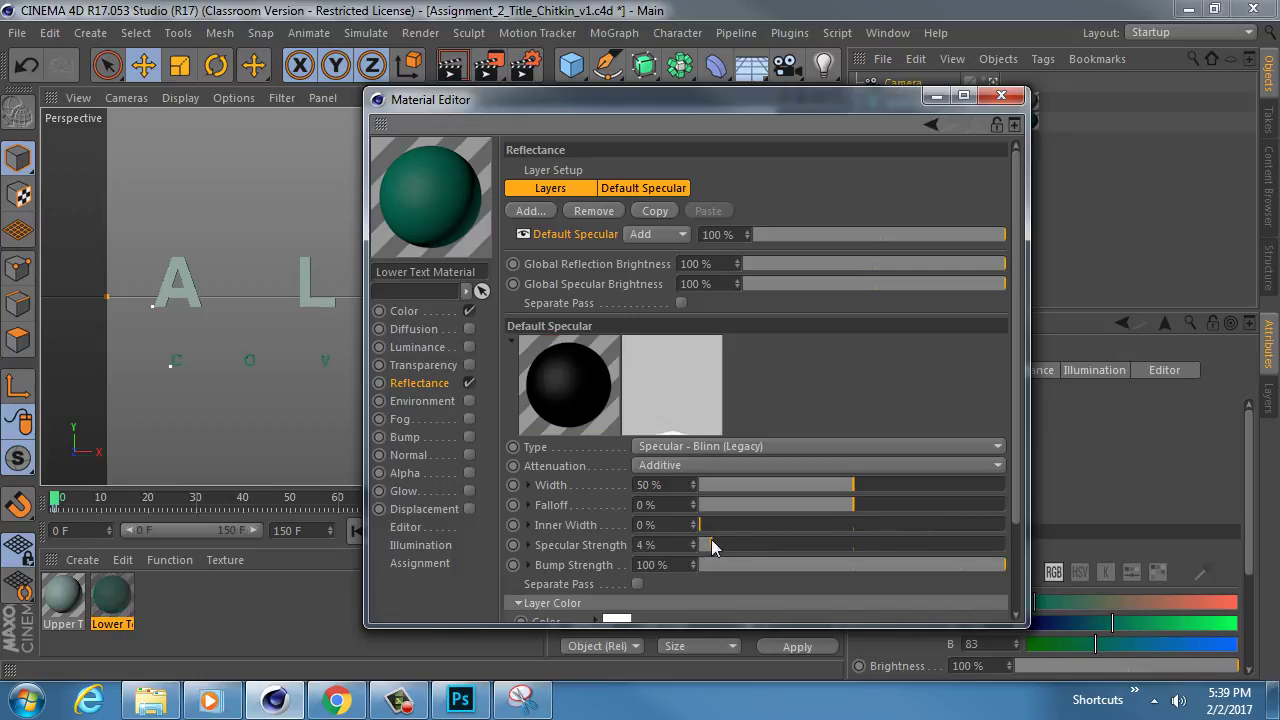
Add a Noise texture to the color channel of the Upper Text Material
left_click(56, 604)
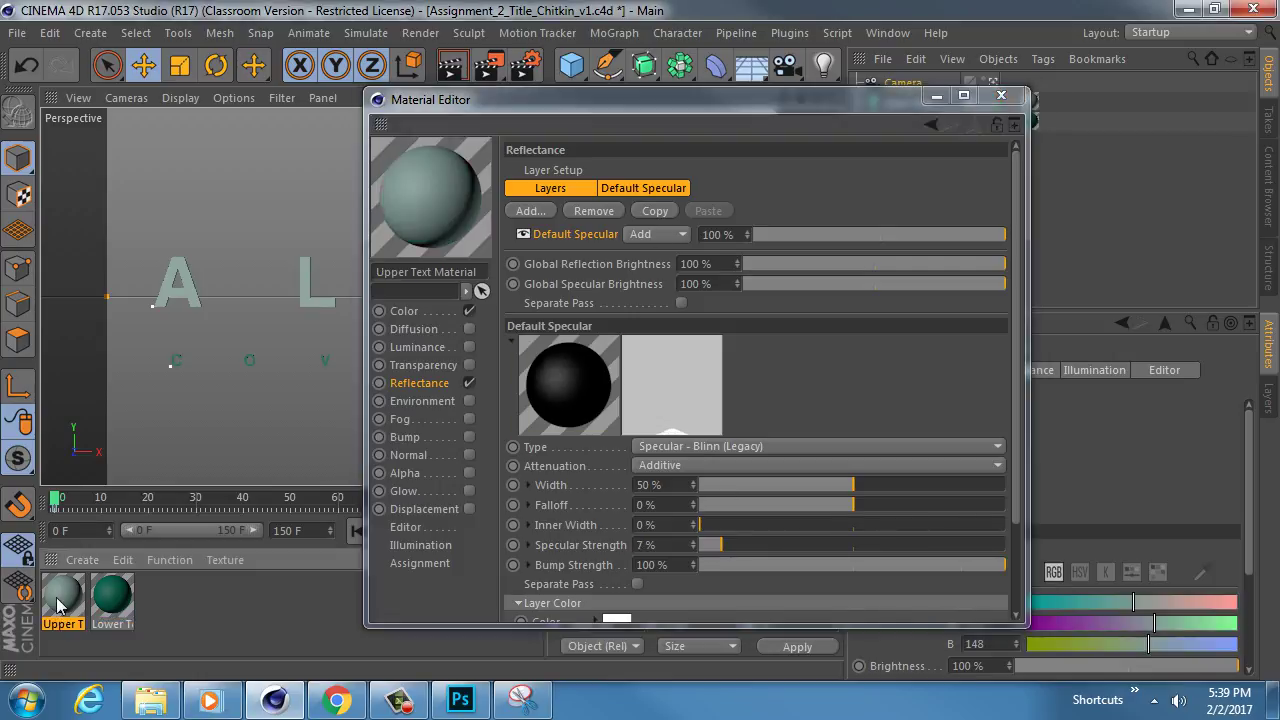
left_click(432, 312)
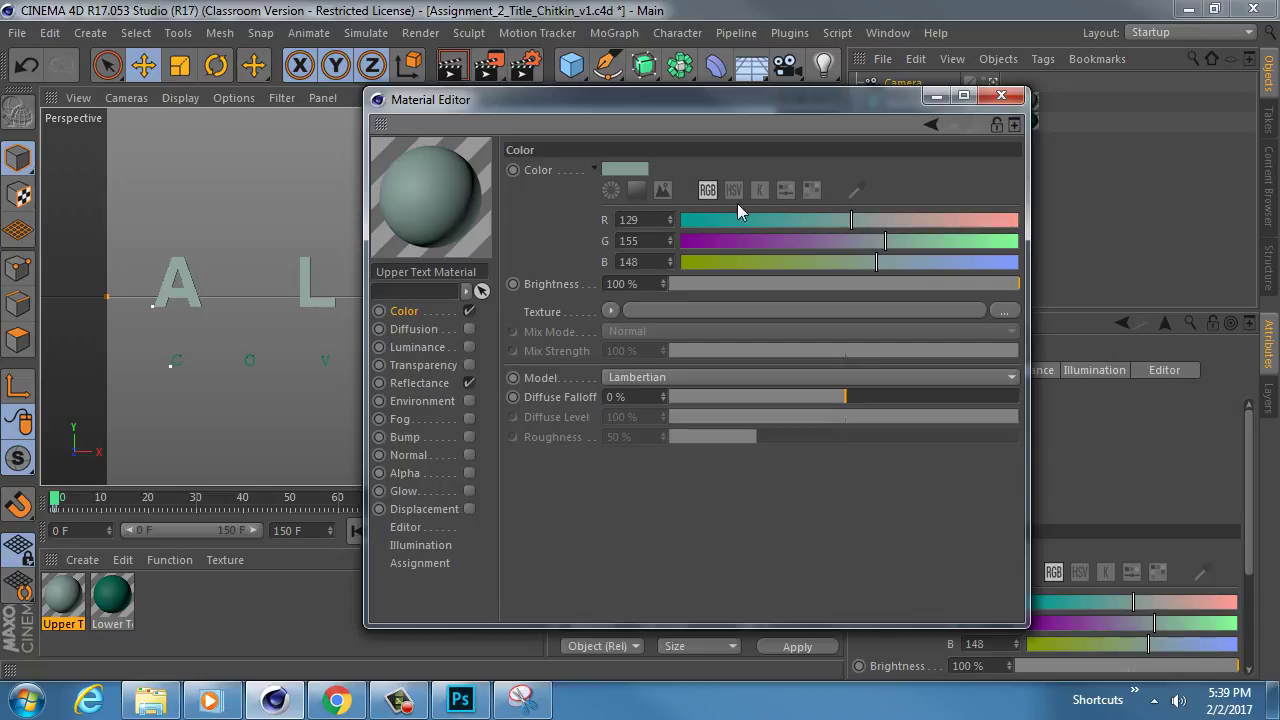
left_click(614, 311)
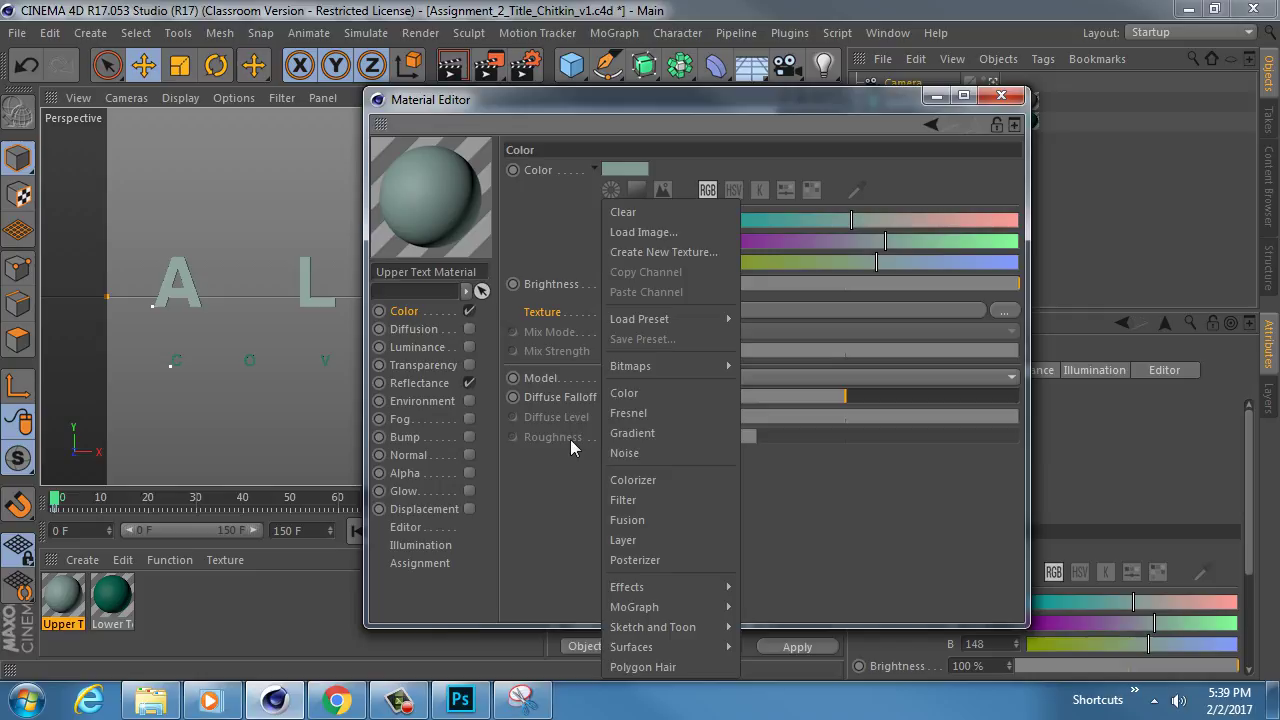
left_click(663, 451)
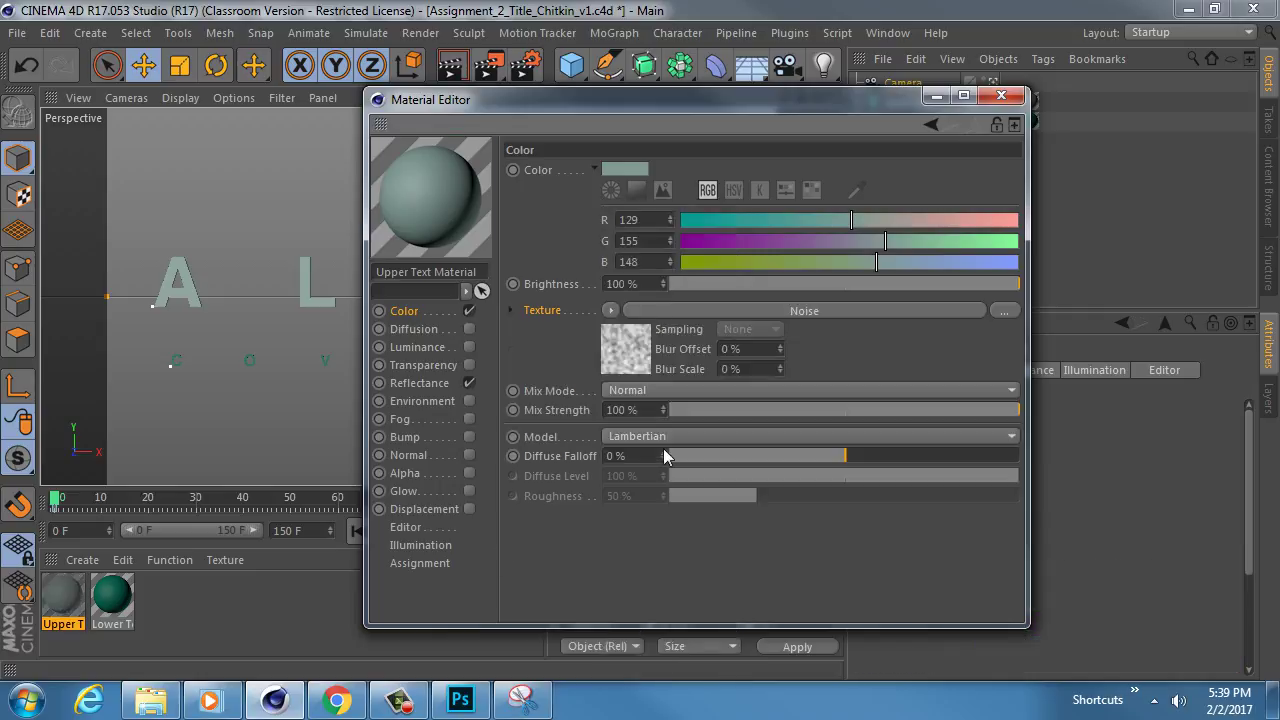
Leave the camera view and examine the noise texture up close on the letter E of the ALIEN text
left_click_drag(481, 96, 513, 399)
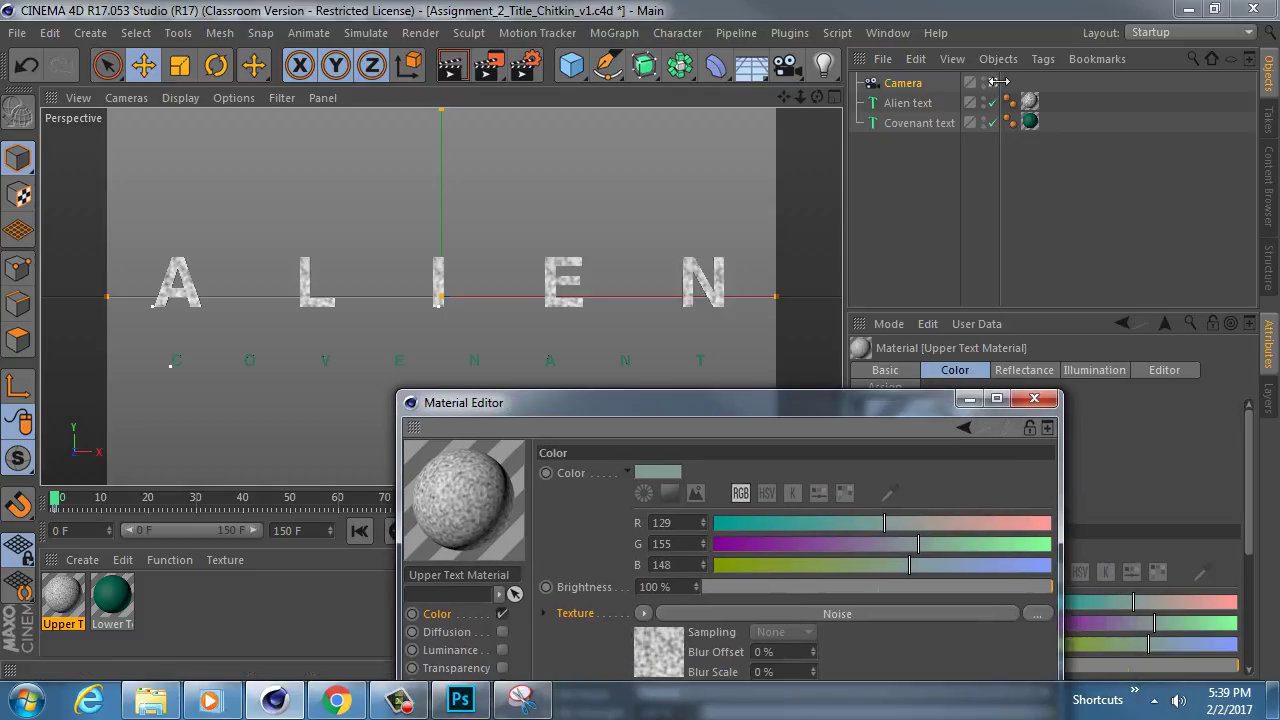
left_click(993, 82)
right_click_drag(459, 259, 553, 231, "alt")
middle_click_drag(553, 231, 413, 217, "alt")
right_click_drag(413, 217, 436, 195, "alt")
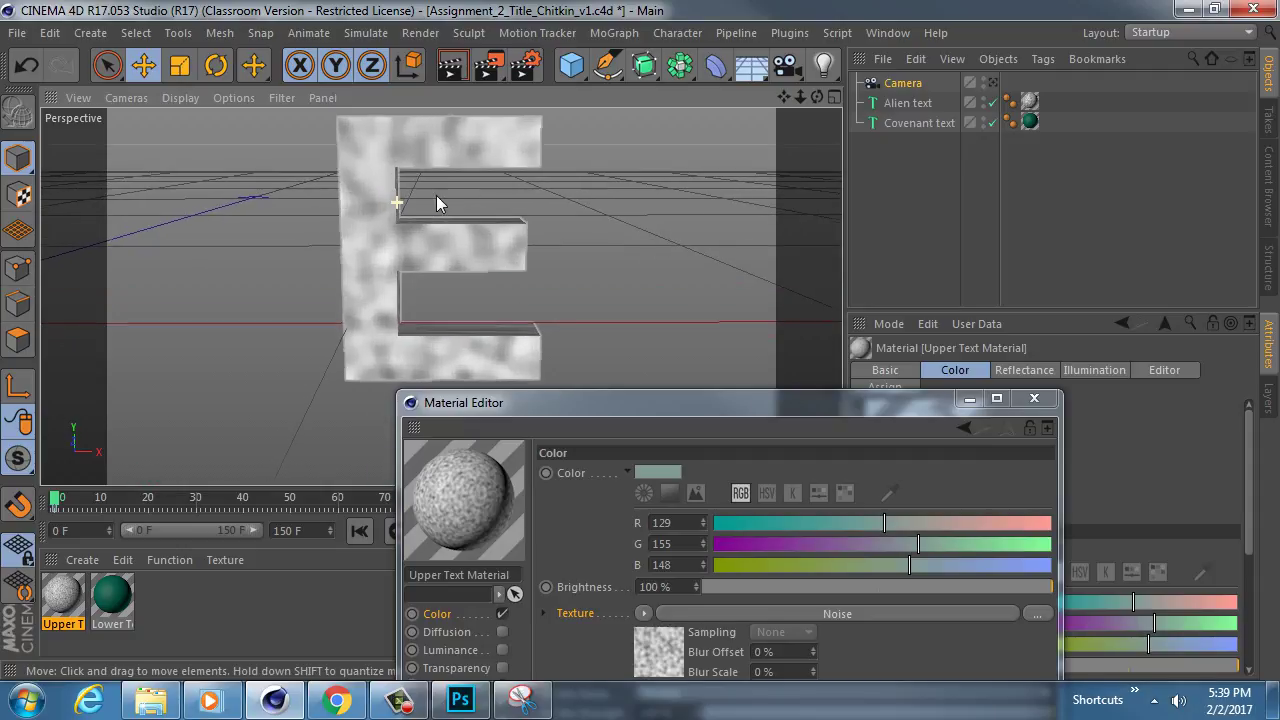
middle_click_drag(436, 195, 294, 284, "alt")
left_click_drag(294, 284, 264, 231, "alt")
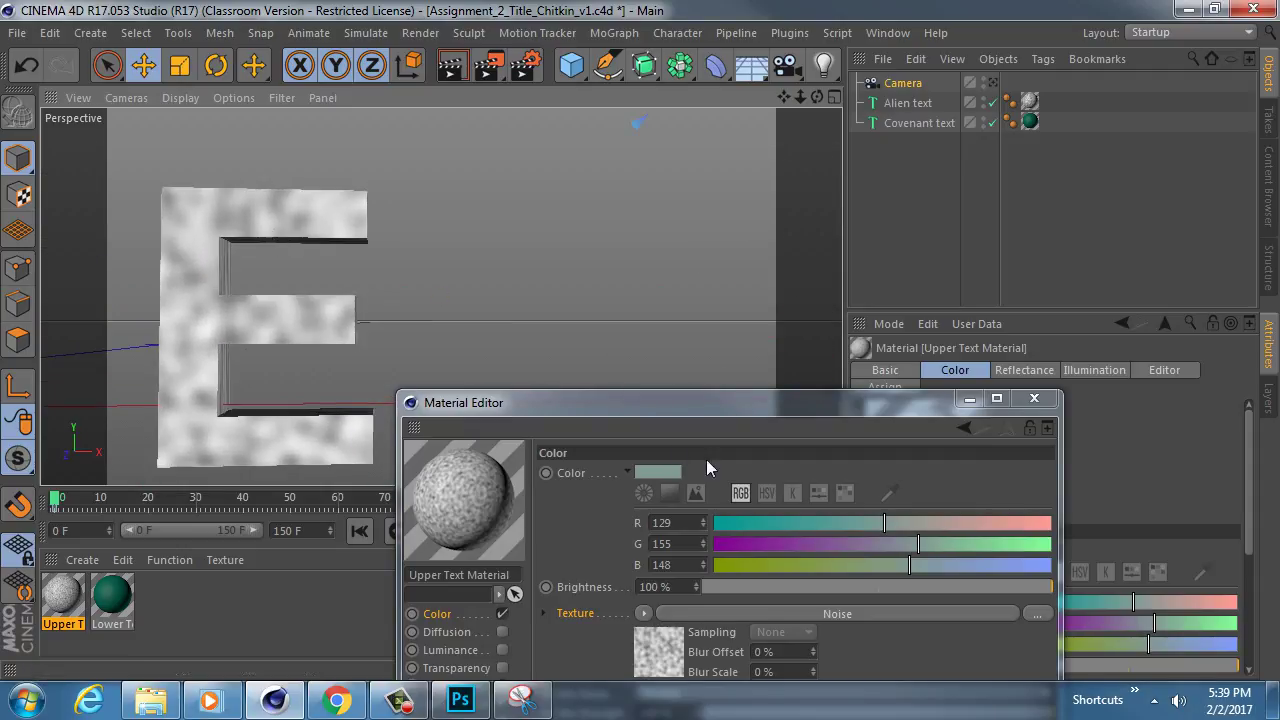
left_click_drag(637, 401, 650, 126)
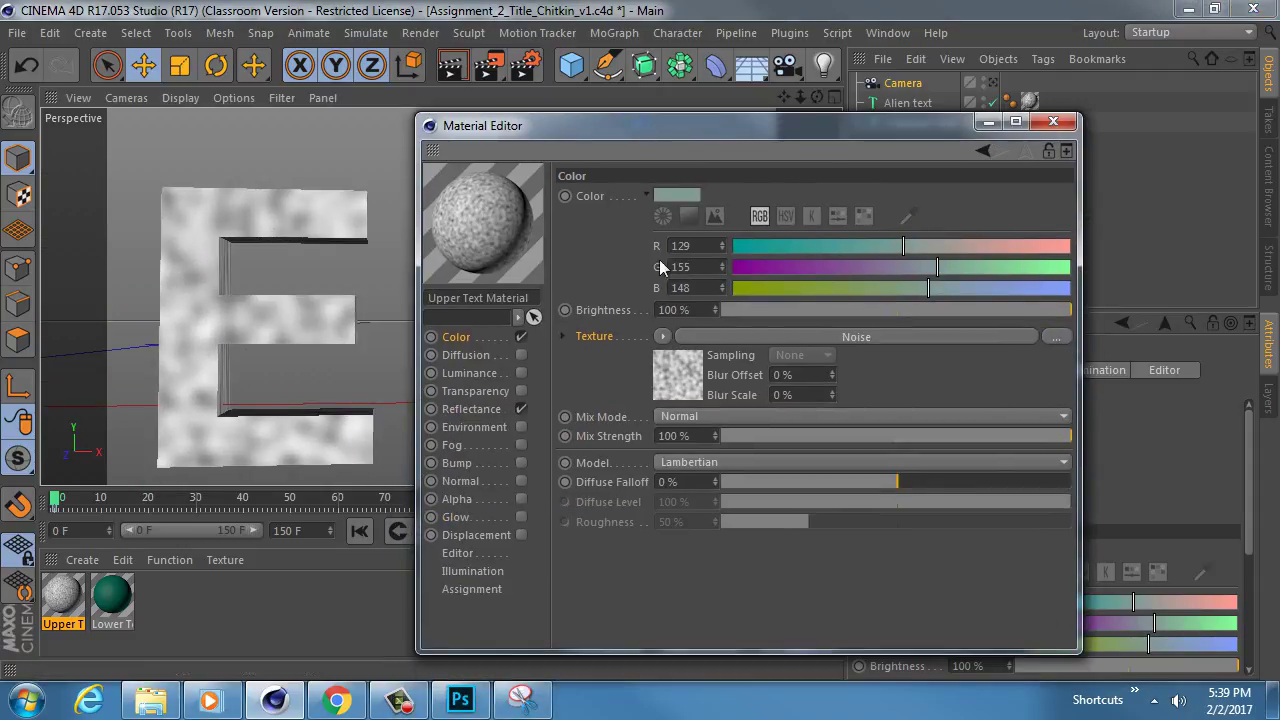
left_click(676, 195)
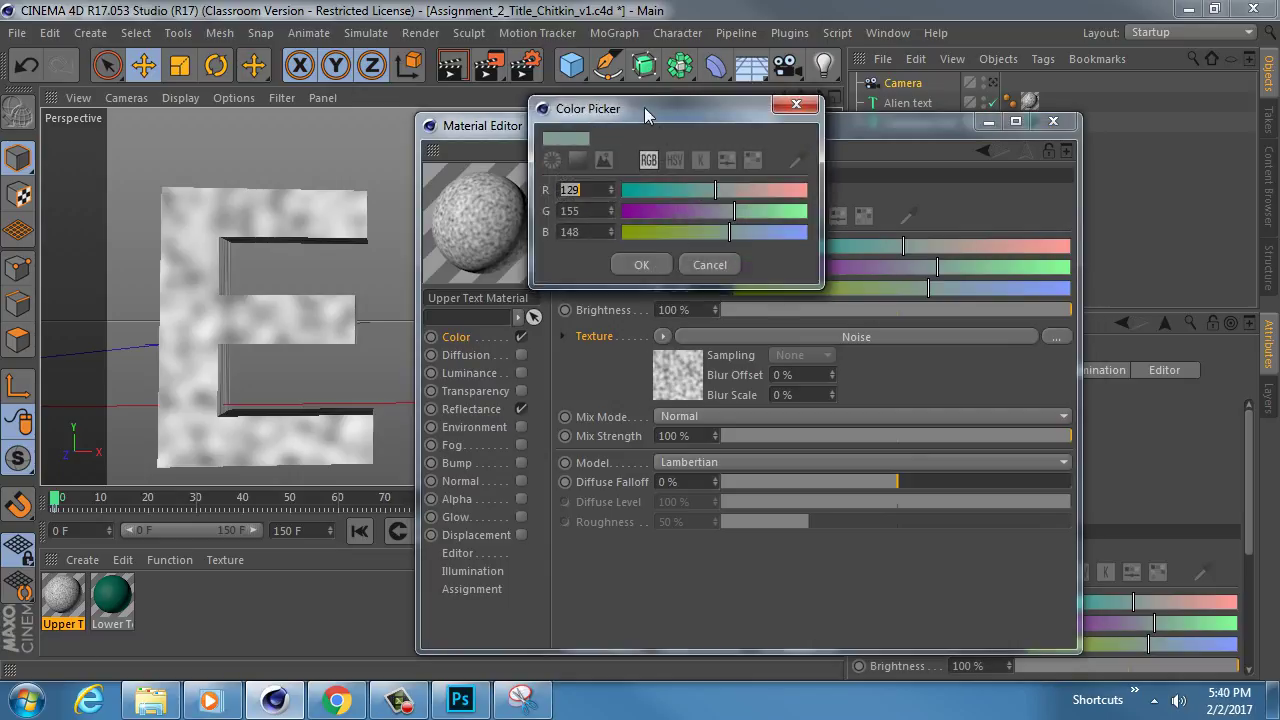
left_click_drag(644, 107, 624, 112)
left_click(621, 269)
left_click(689, 366)
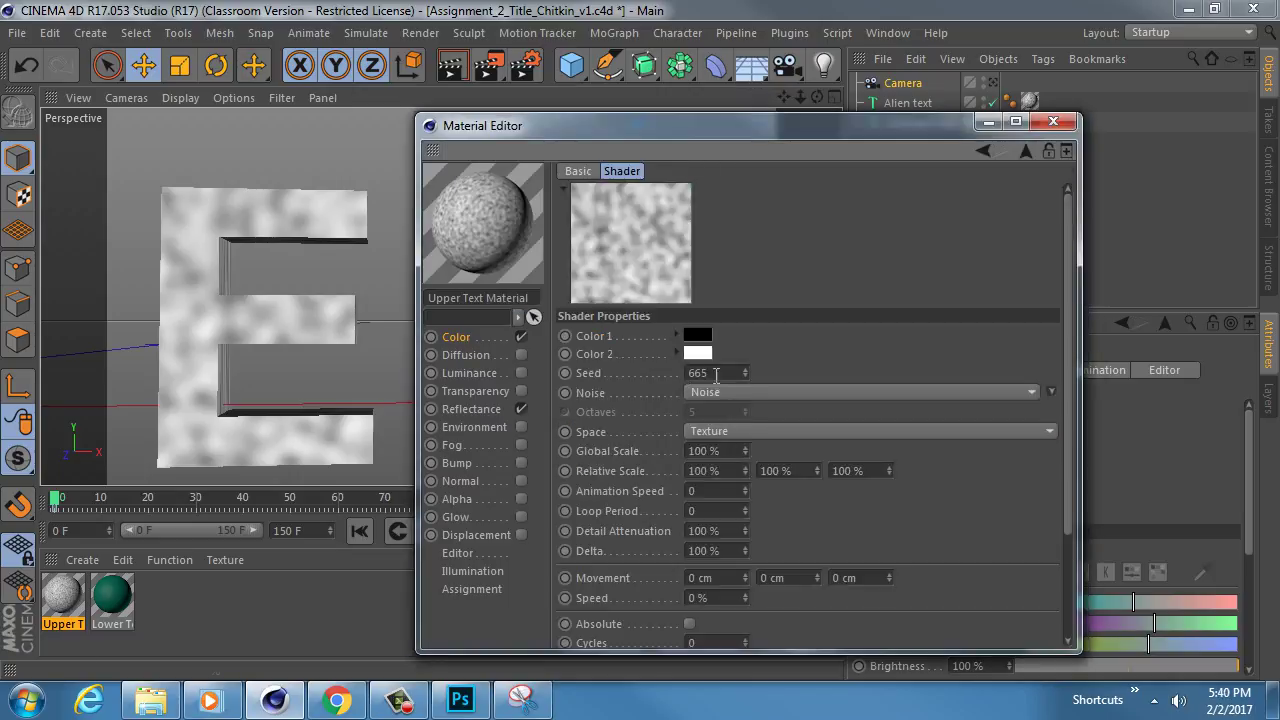
left_click(697, 354)
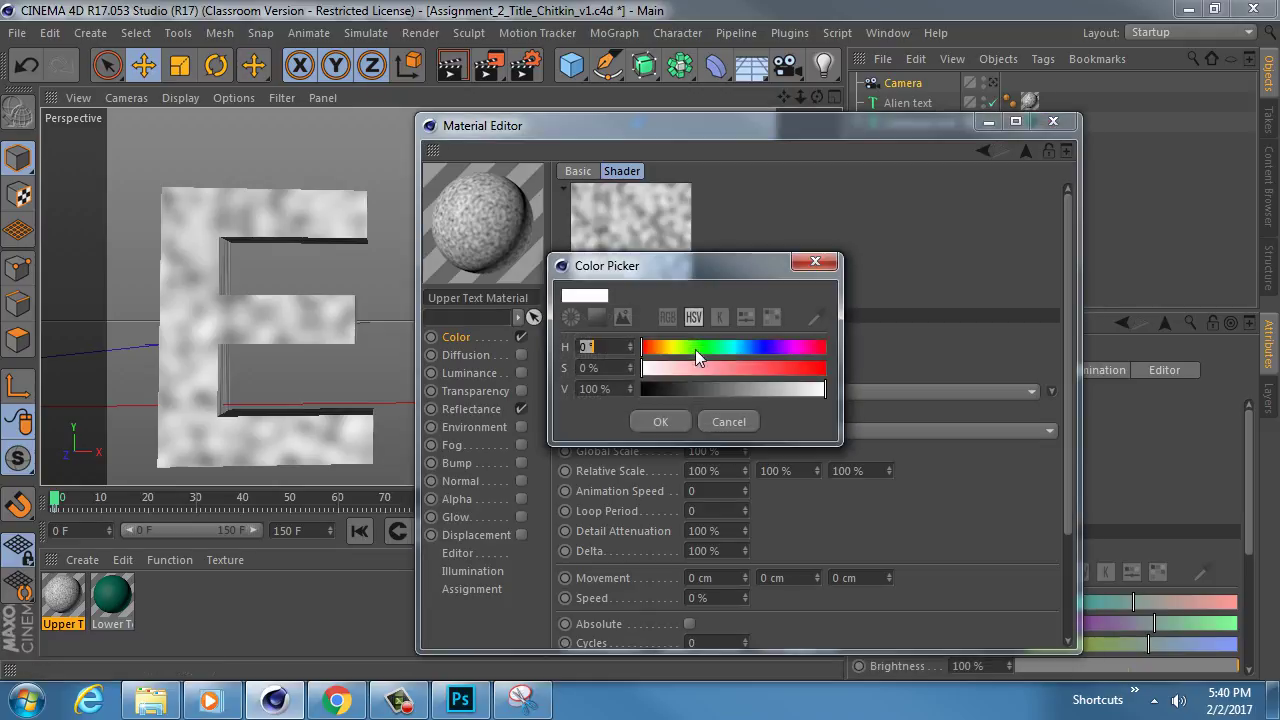
left_click(667, 317)
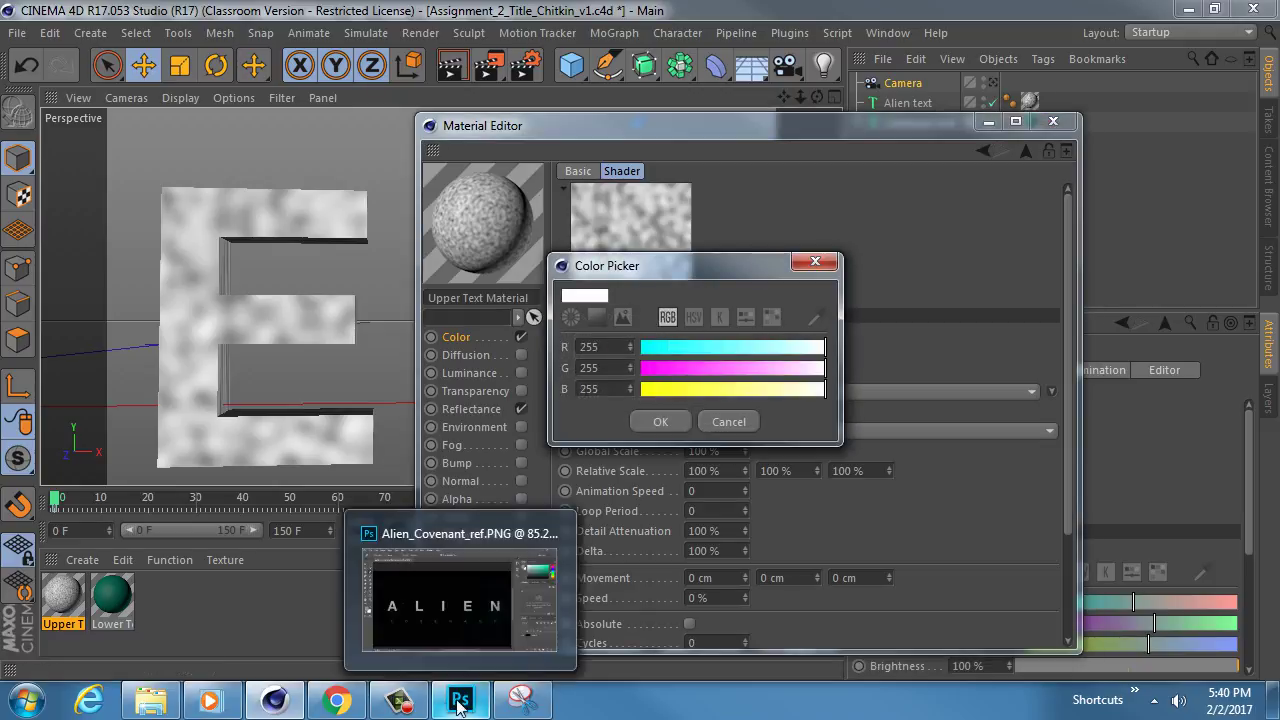
left_click(818, 263)
left_click(453, 338)
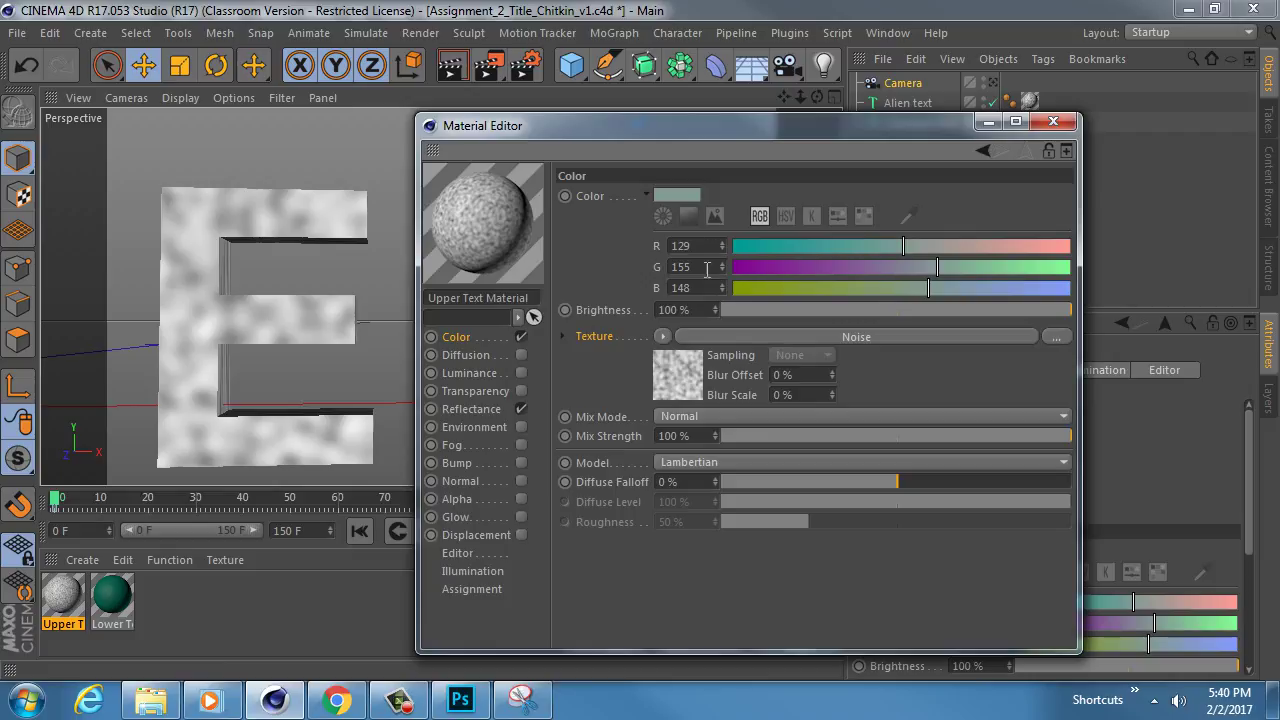
Set Color 2 of the Upper Text Material's Noise shader to RGB 129, 155, 148
left_click(671, 375)
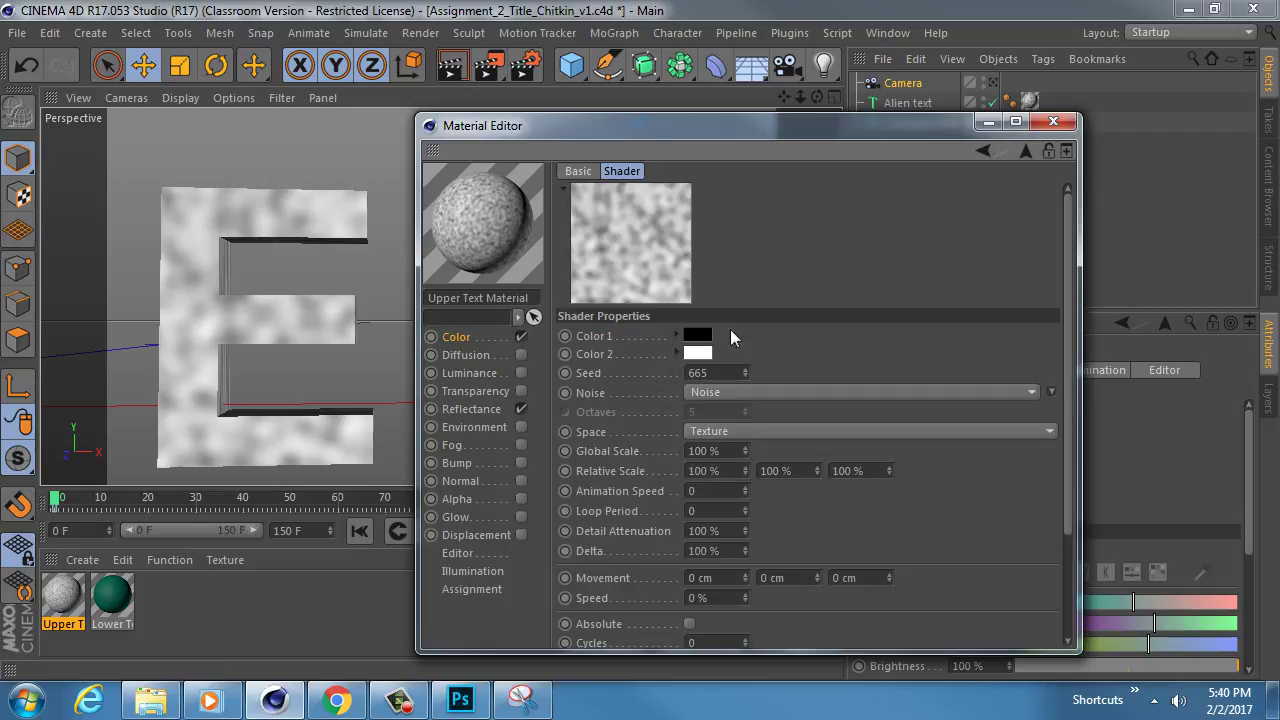
left_click(697, 355)
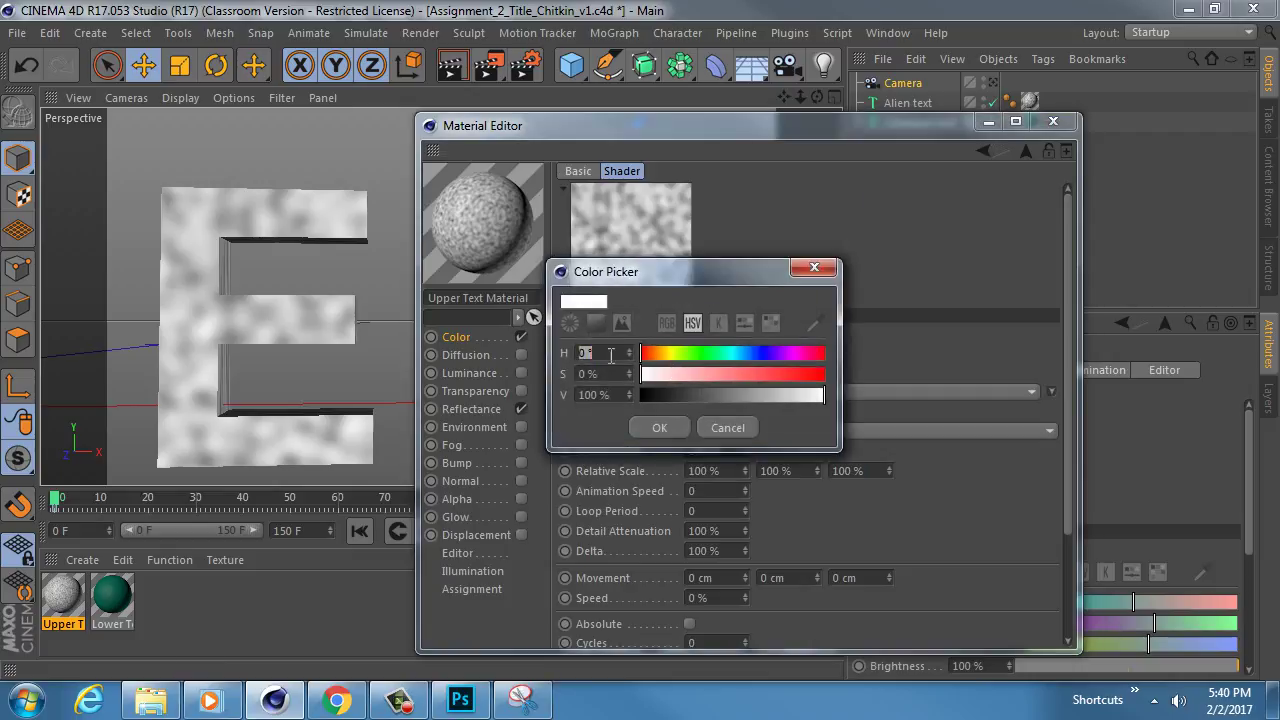
left_click(666, 322)
double_click(611, 353)
type("12")
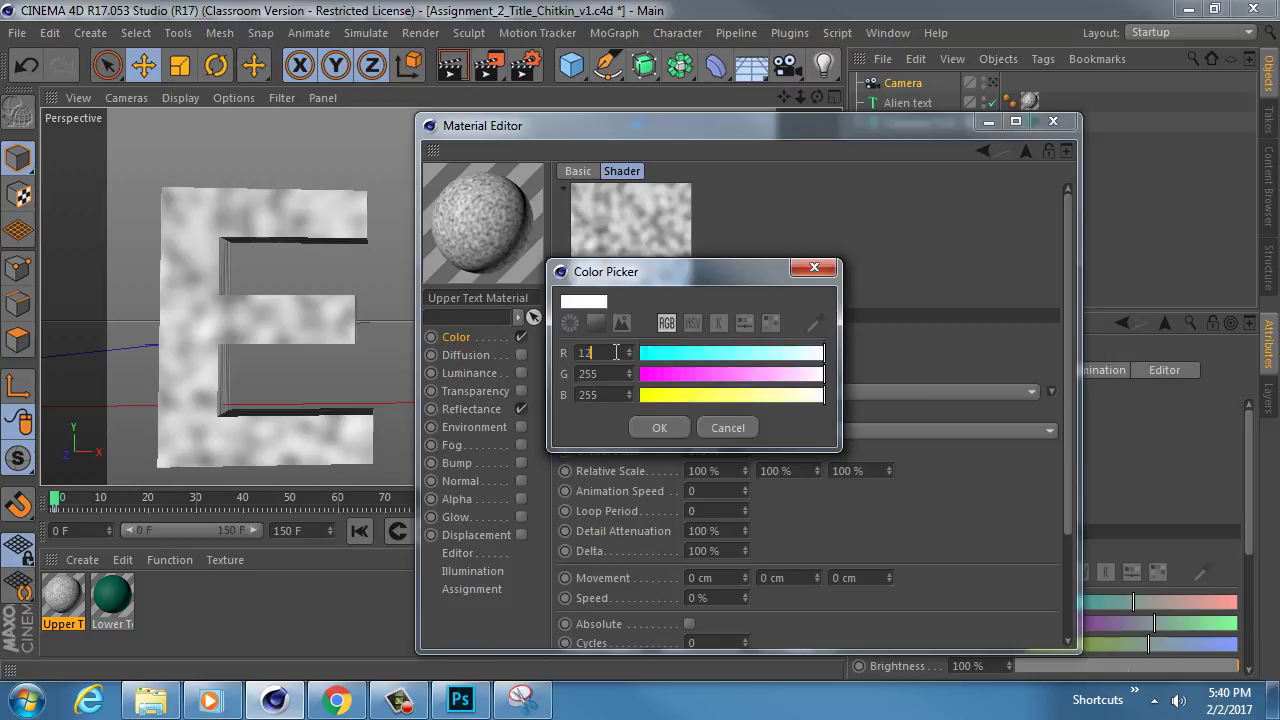
type("9")
key("Tab")
type("155")
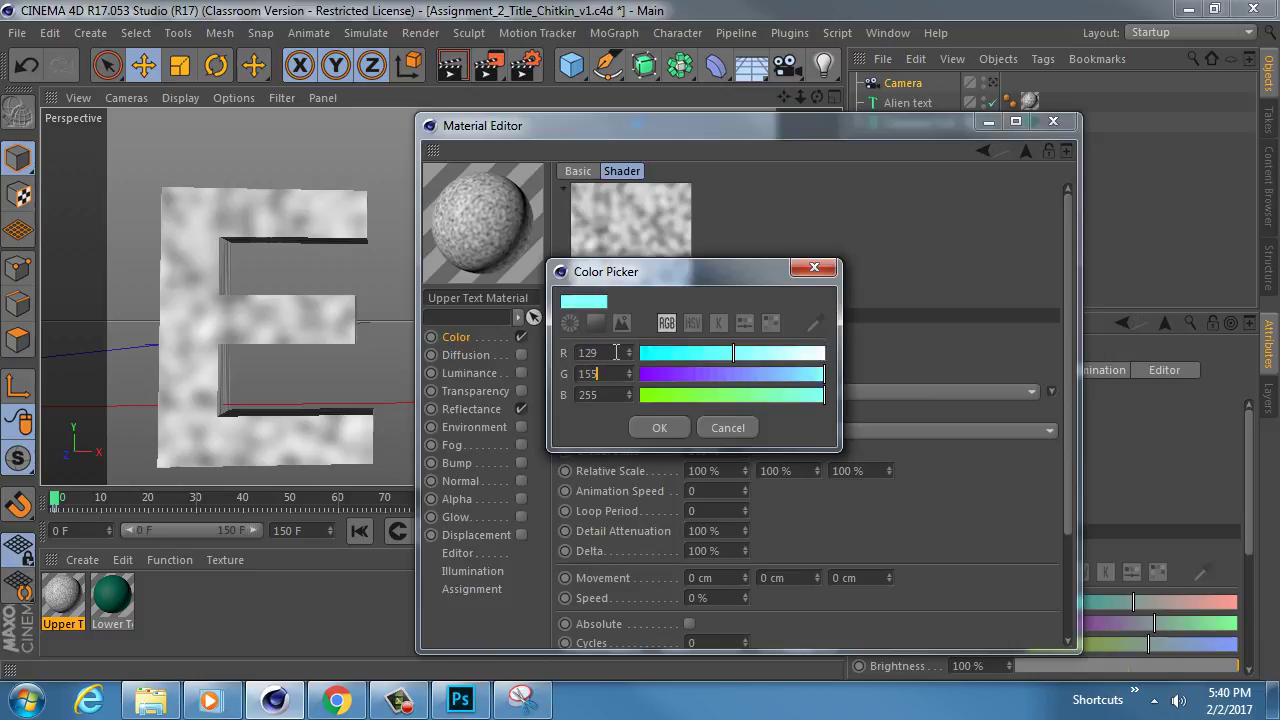
key("Tab")
type("1")
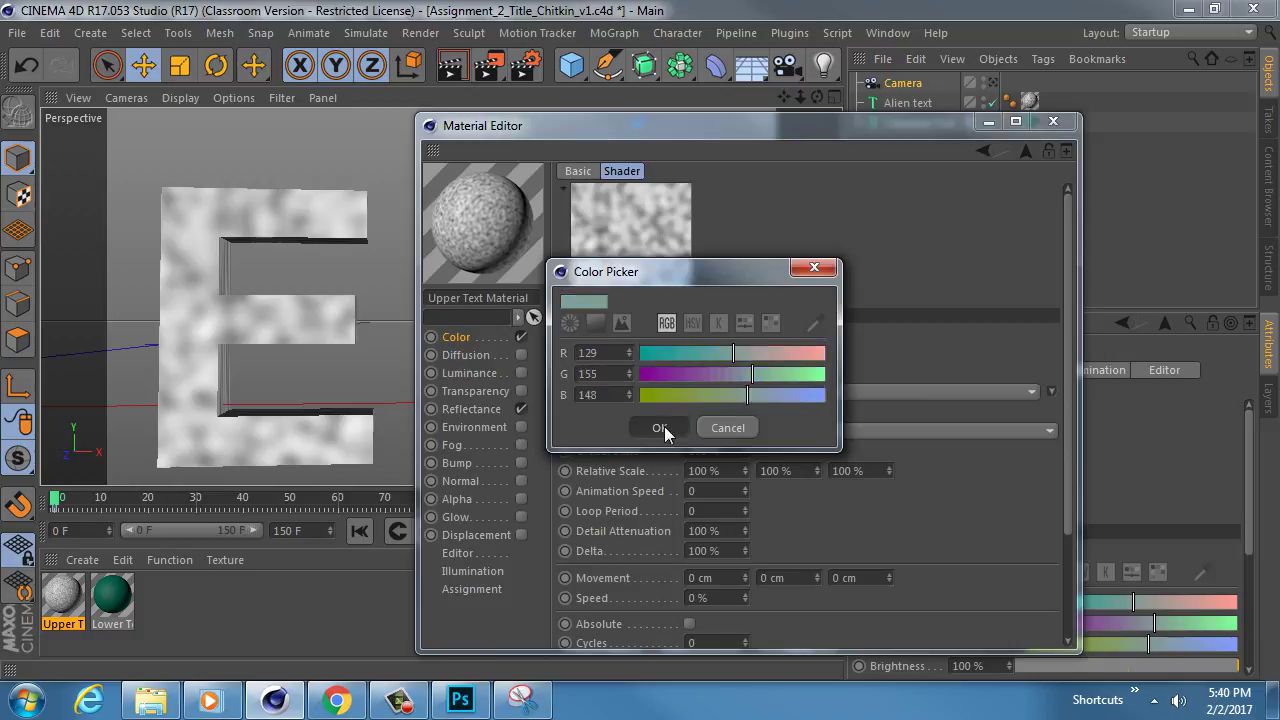
left_click(660, 427)
Switch to Photoshop, sample the light tone at the upper edge of the reference's letter E, and open the foreground color's values
left_click(460, 700)
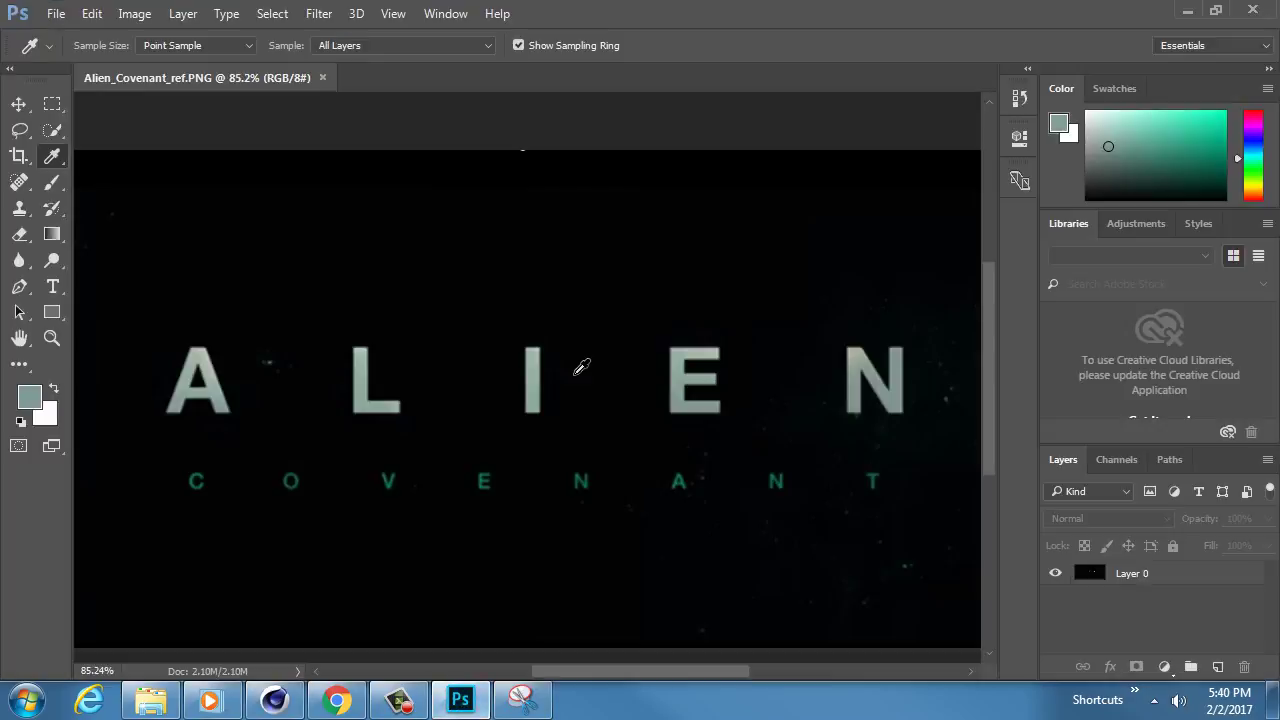
scroll(717, 343, "up", 10, "alt")
scroll(720, 348, "up", 5, "alt")
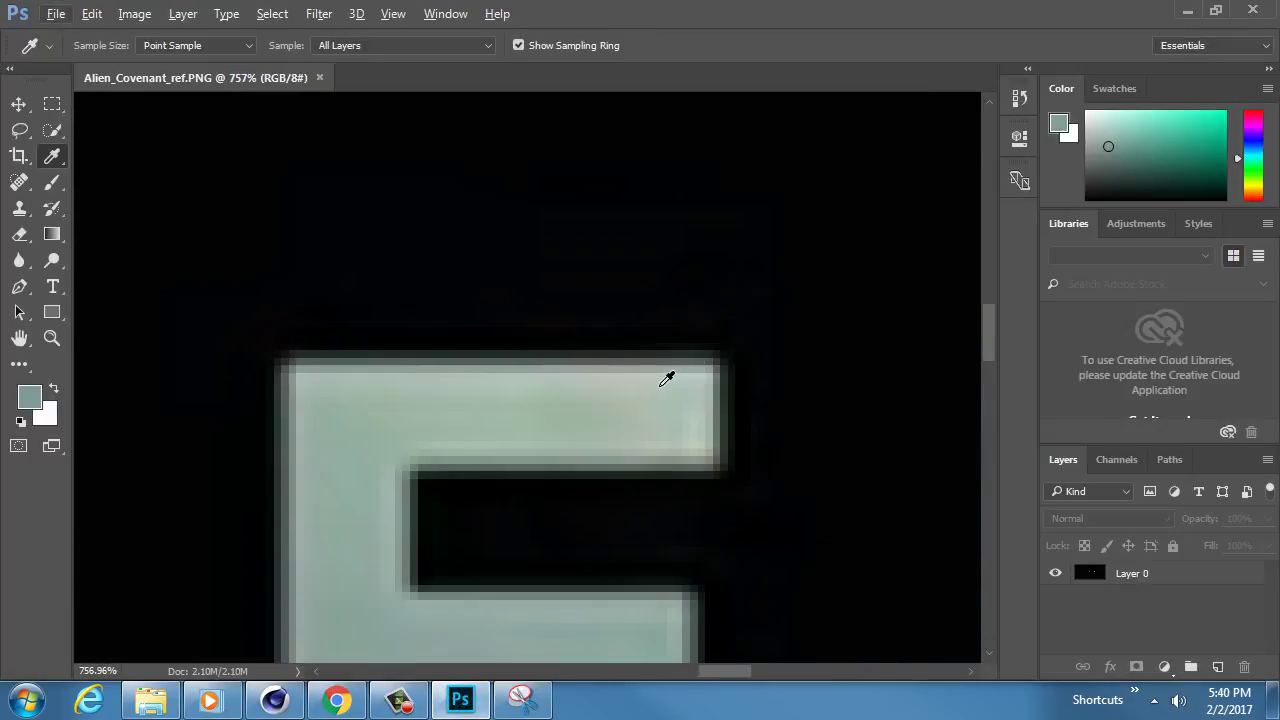
left_click(657, 368)
left_click(25, 392)
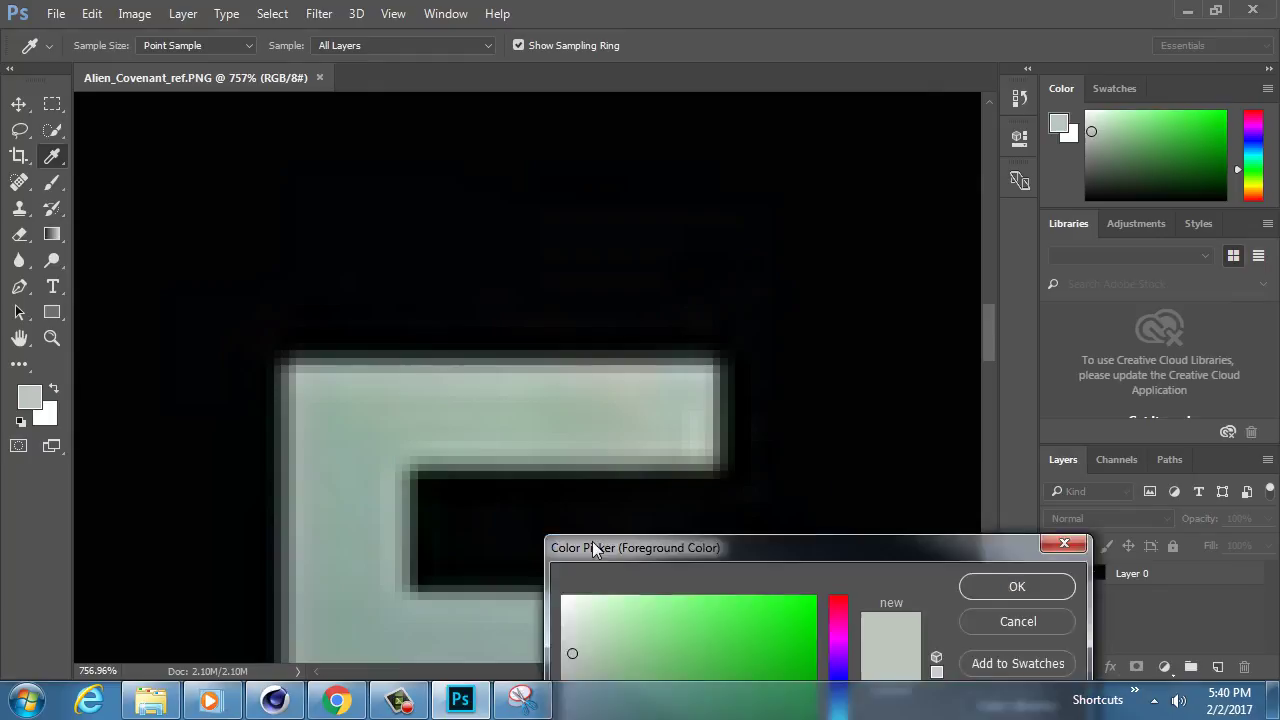
left_click_drag(655, 540, 1279, 88)
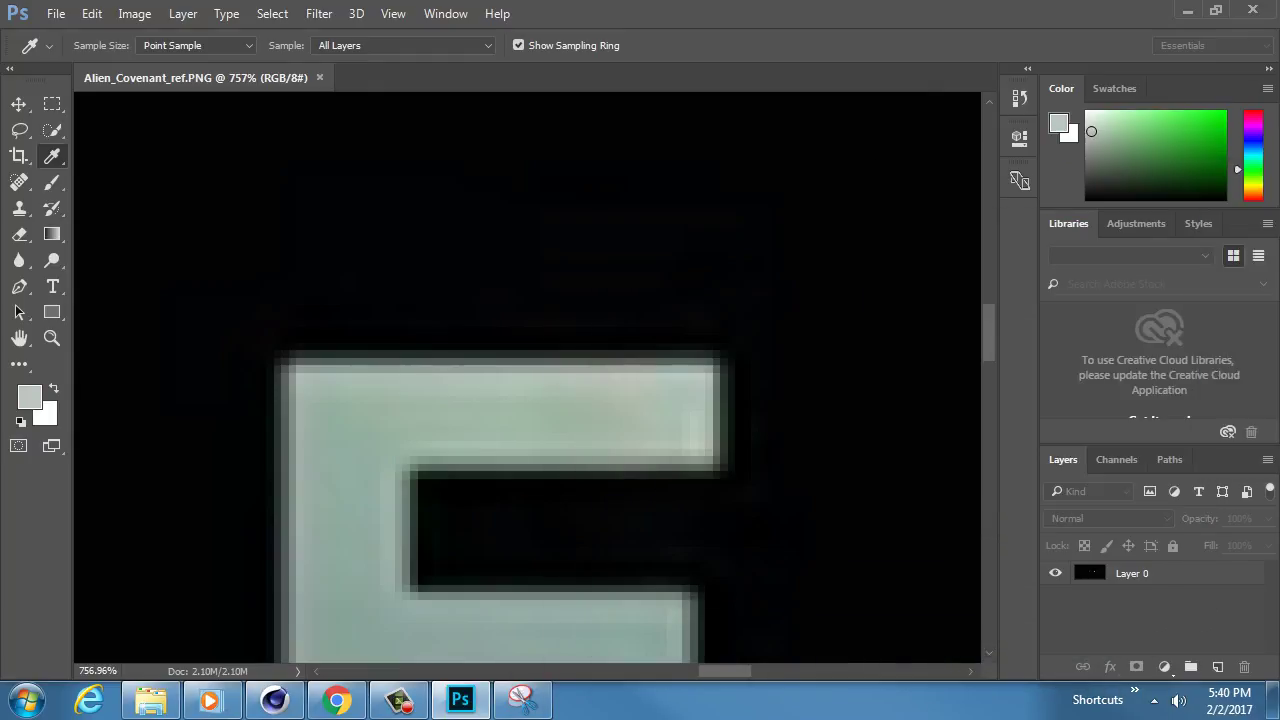
Switch to Cinema 4D and set Color 1 of the Upper Text Material's Noise shader to RGB 189, 198, 189
left_click(276, 702)
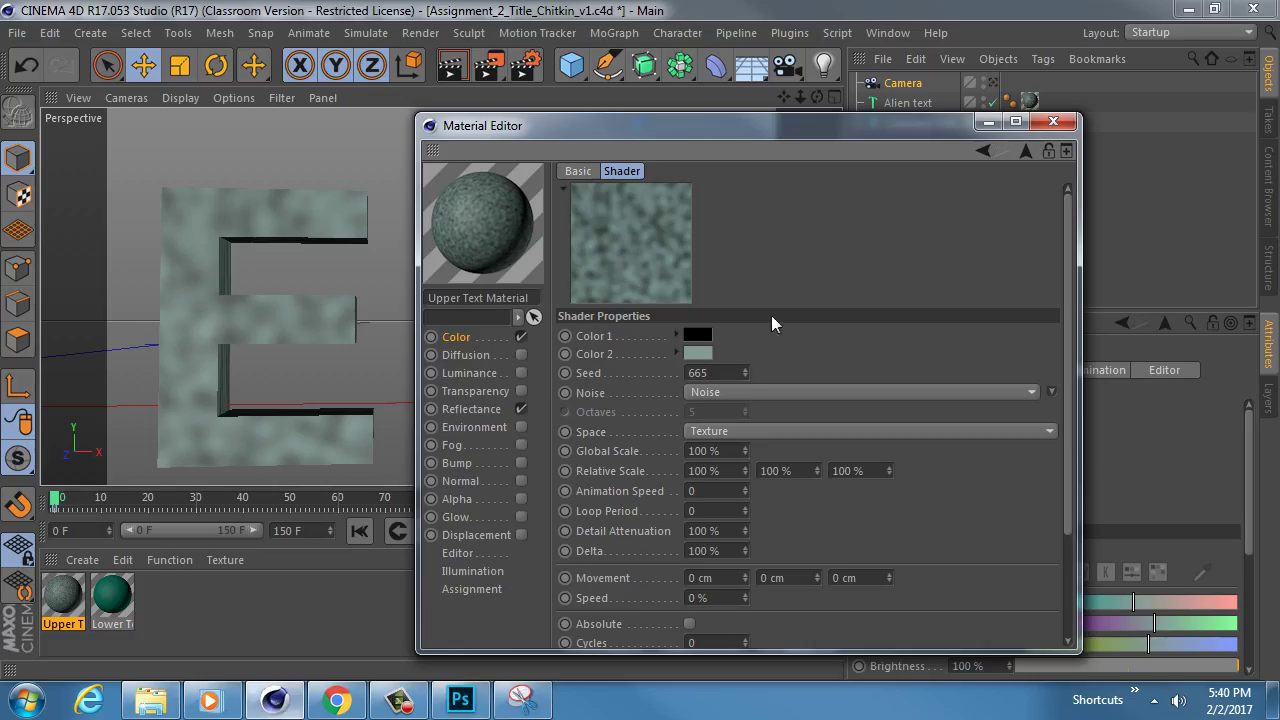
left_click(697, 335)
left_click(676, 302)
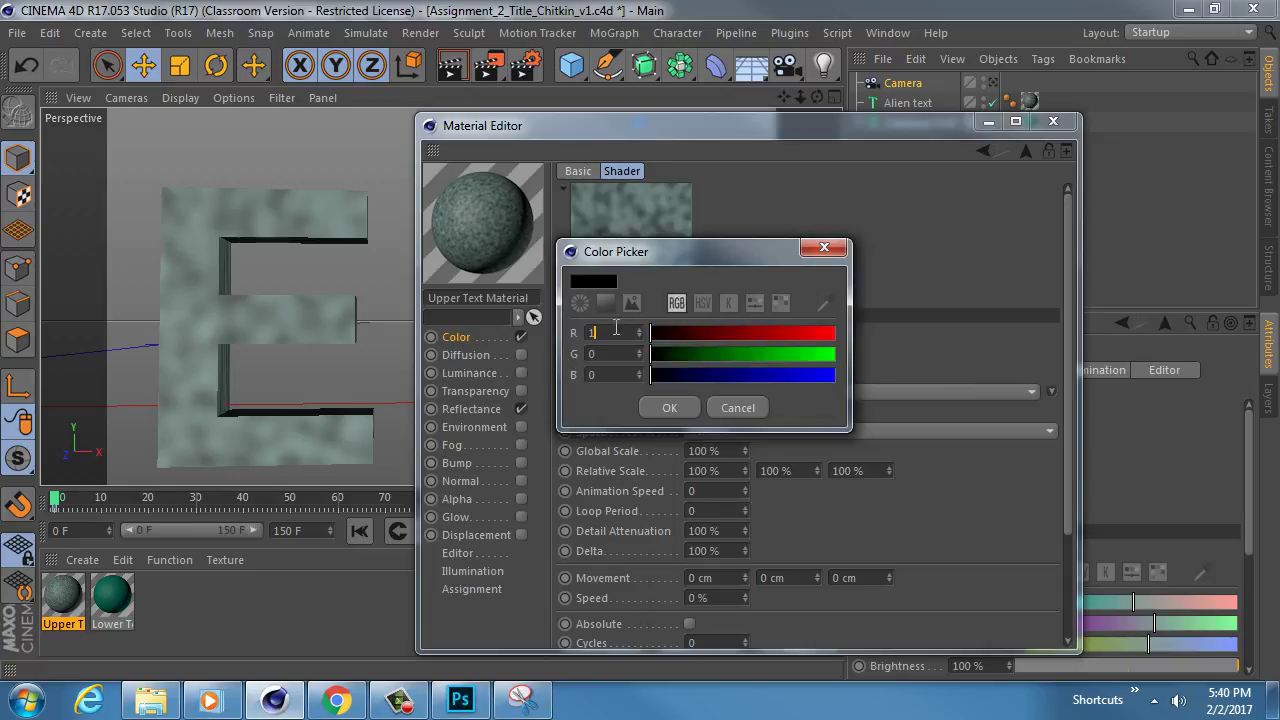
left_click(616, 328)
type("189")
key("Tab")
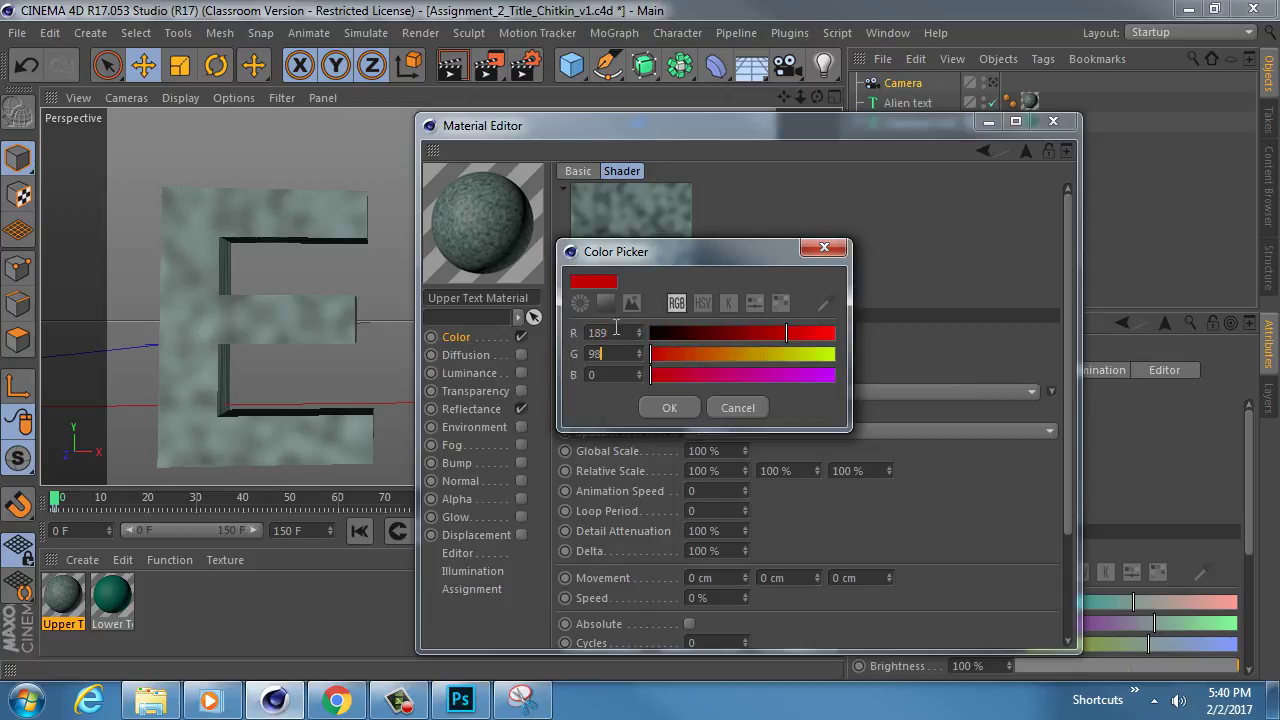
type("198")
key("Tab")
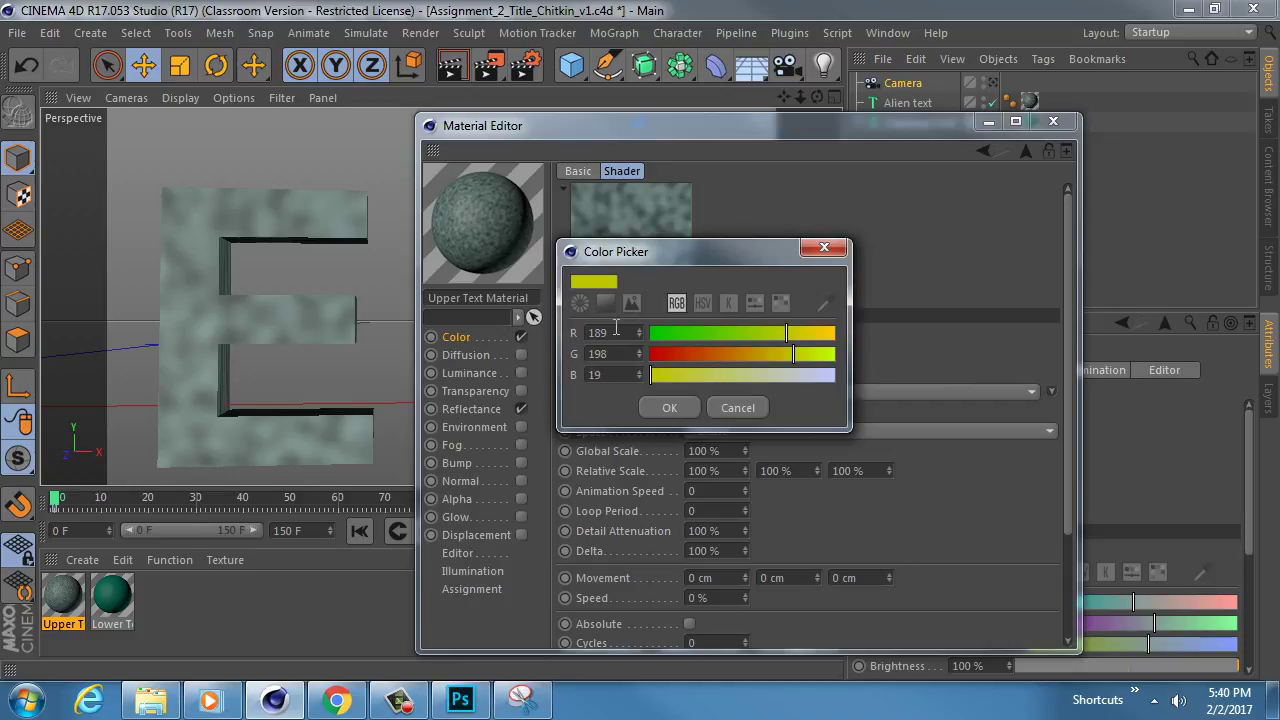
type("189")
key("Return")
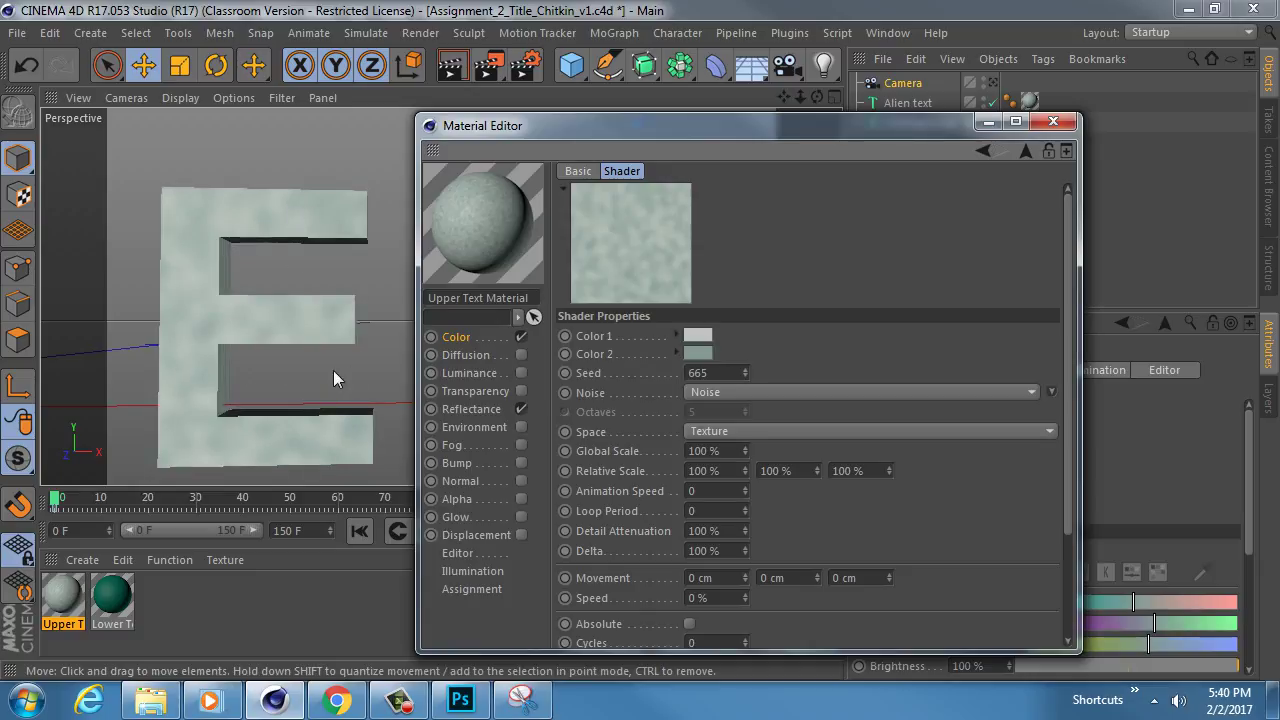
left_click(703, 335)
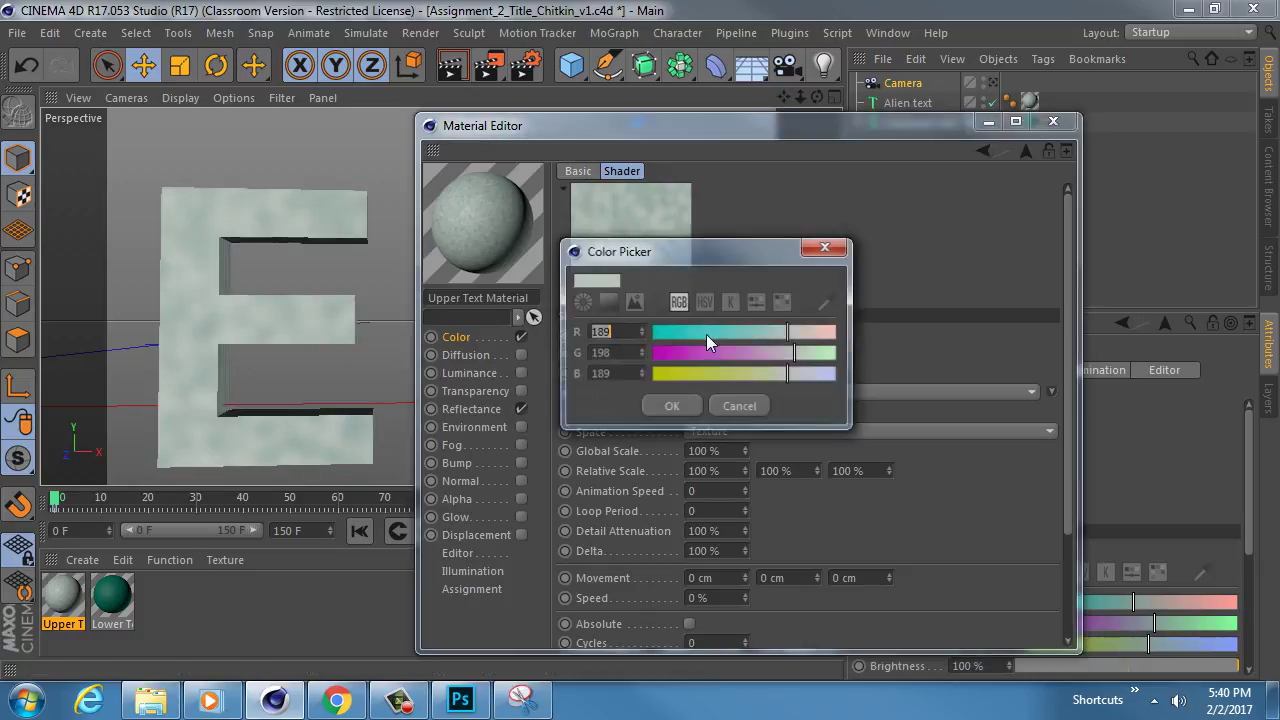
left_click(581, 302)
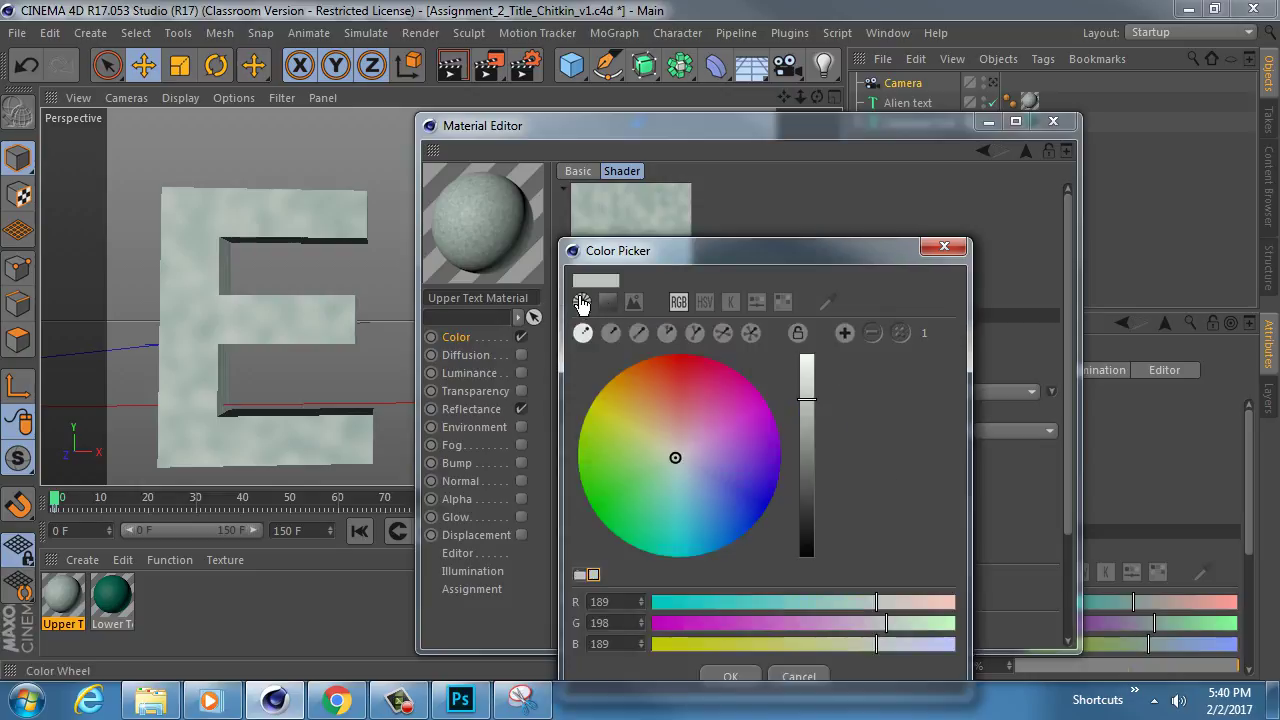
left_click(702, 302)
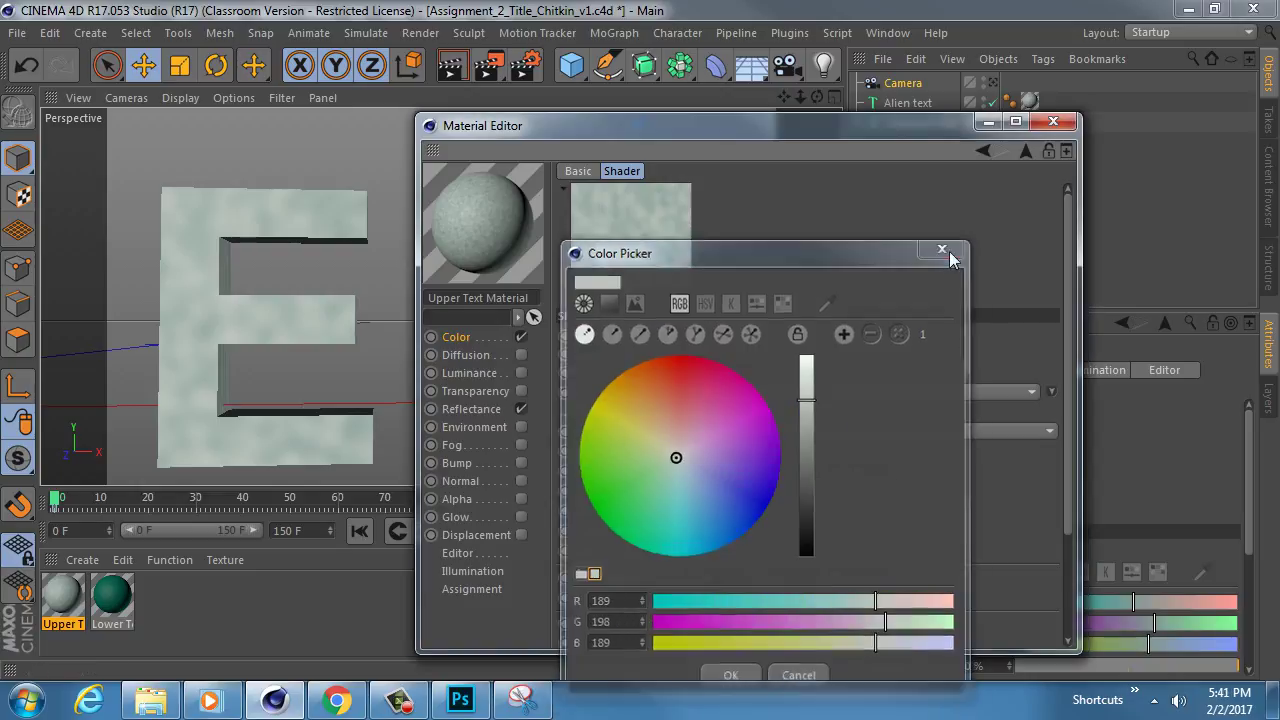
left_click(730, 676)
Increase the Global Scale of the Upper Text Material's Noise shader to 581 %
left_click_drag(748, 125, 803, 81)
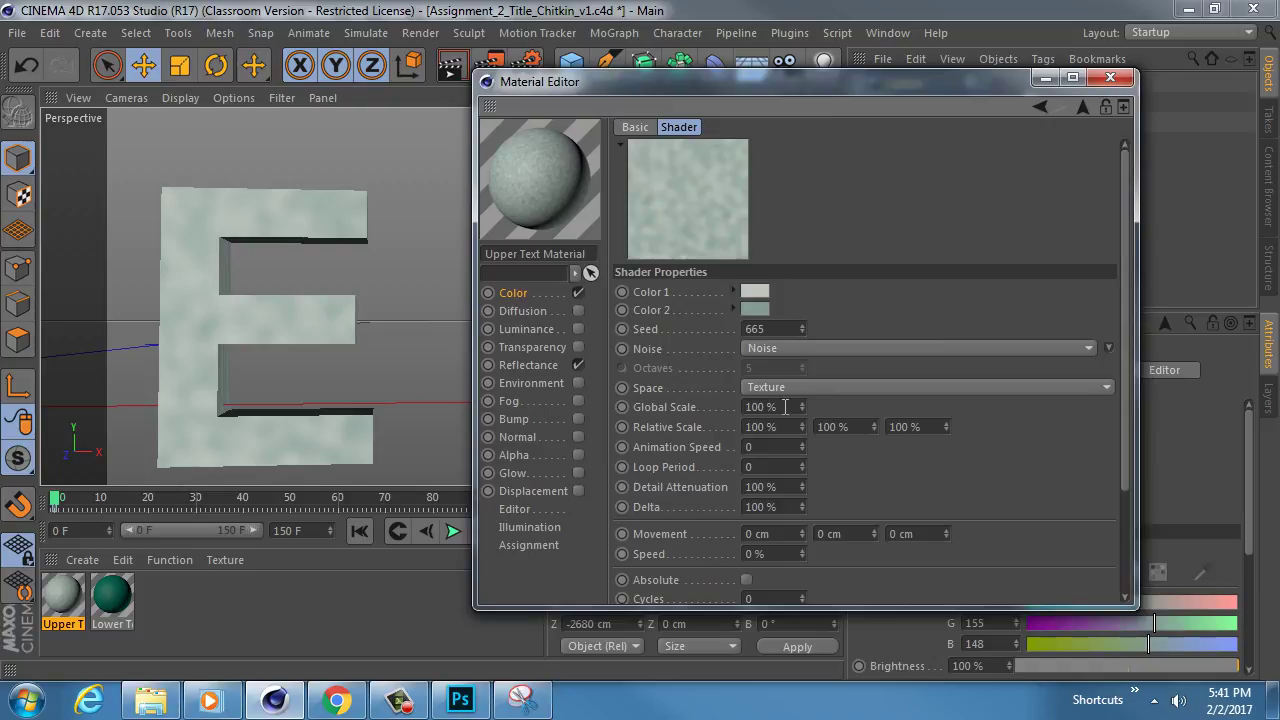
left_click_drag(803, 406, 801, 405)
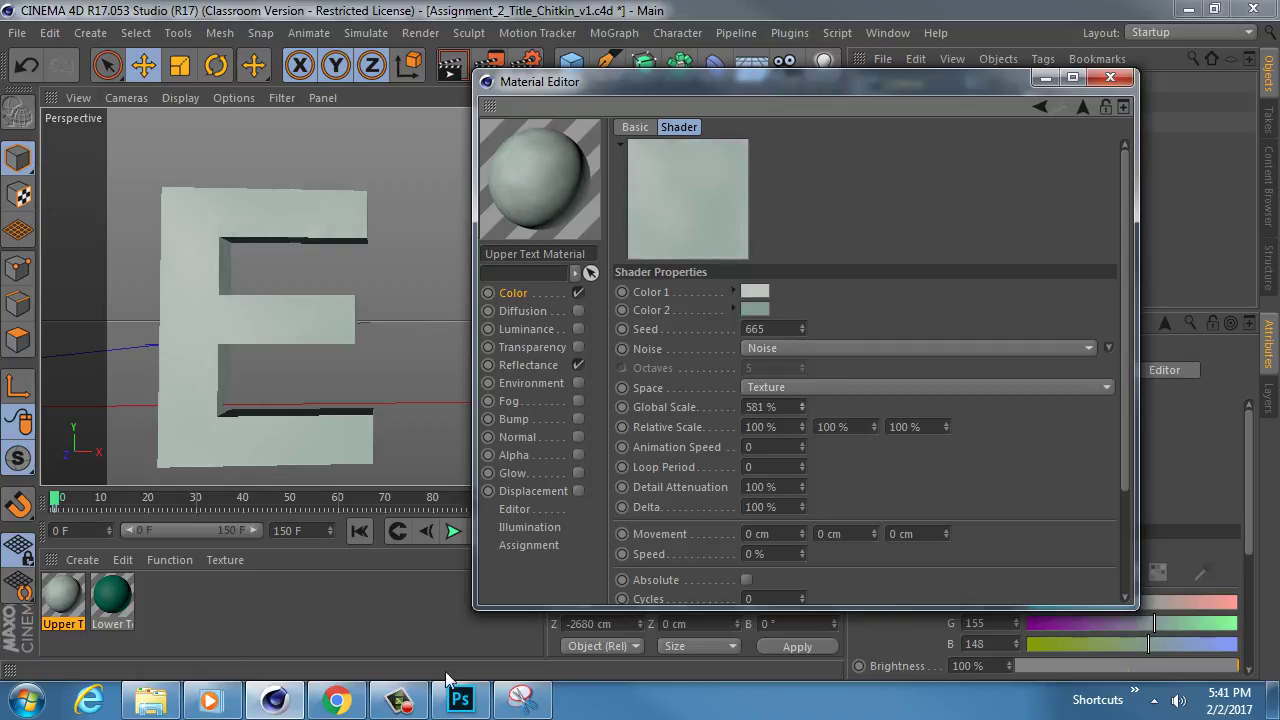
Switch to Photoshop and examine the tonal variation across the ALIEN letters in the reference image
left_click(460, 700)
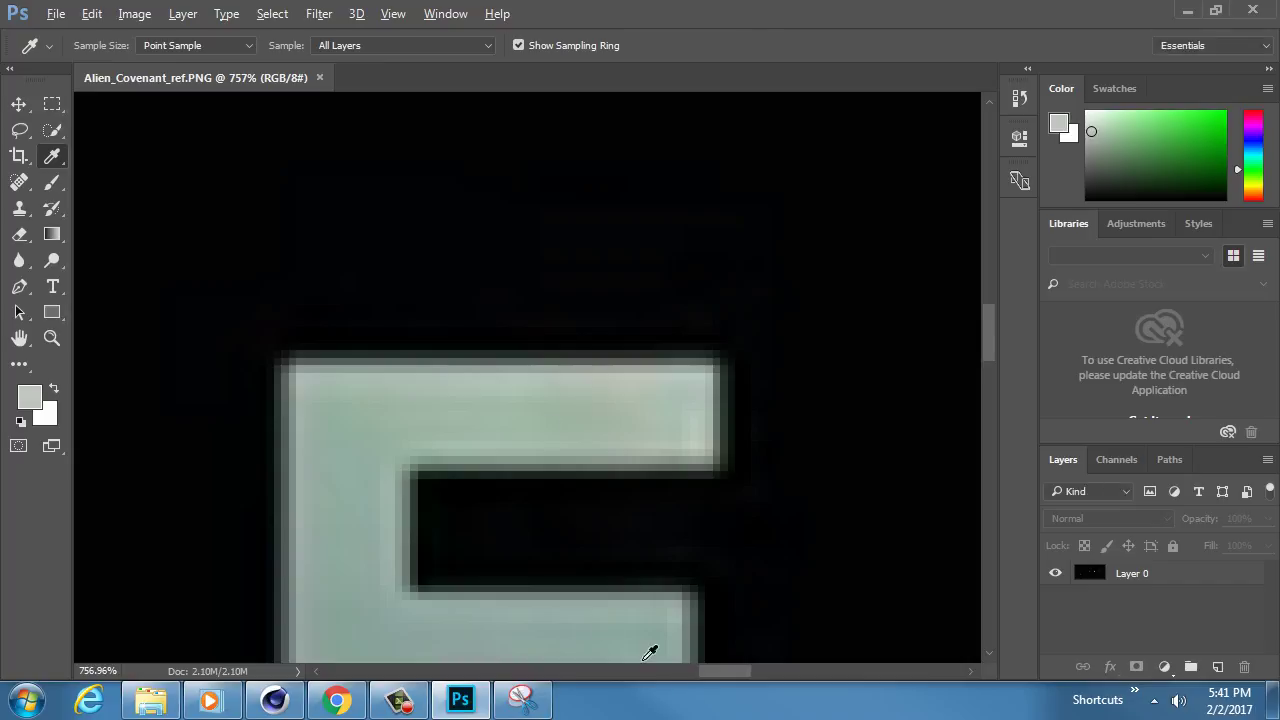
scroll(629, 449, "down", 8, "alt")
scroll(627, 457, "down", 5, "alt")
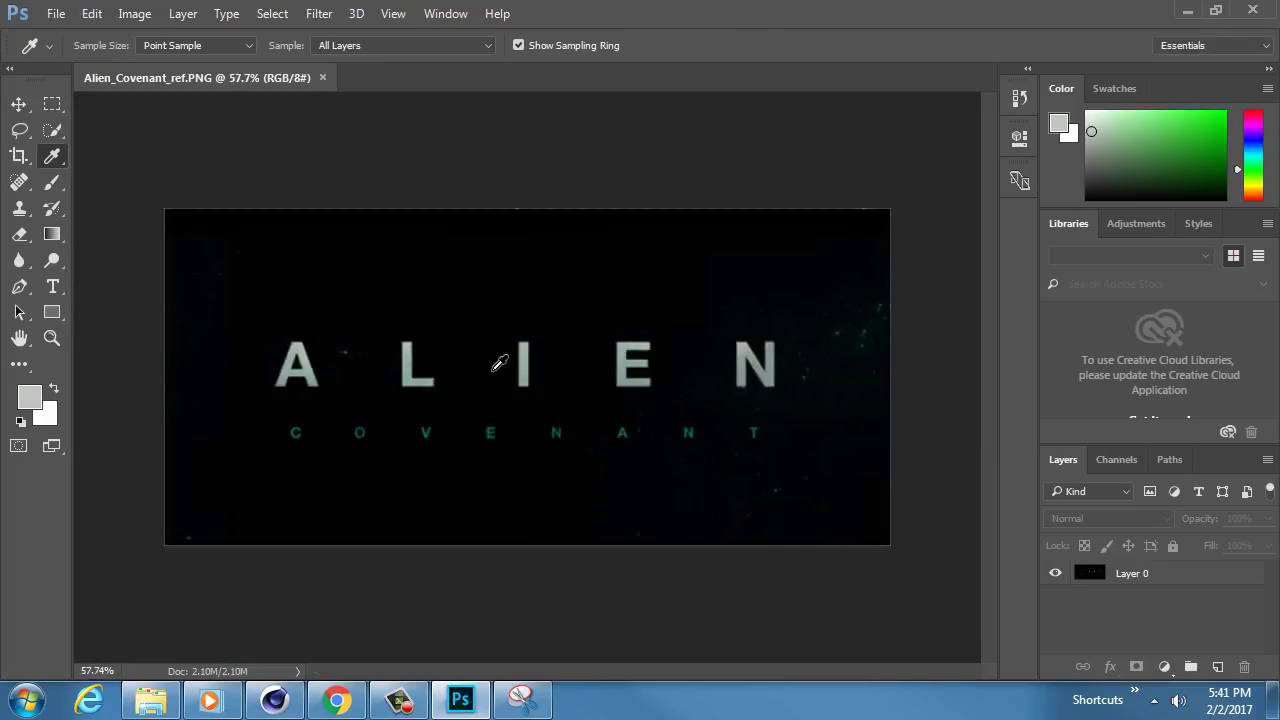
scroll(500, 362, "up", 3, "alt")
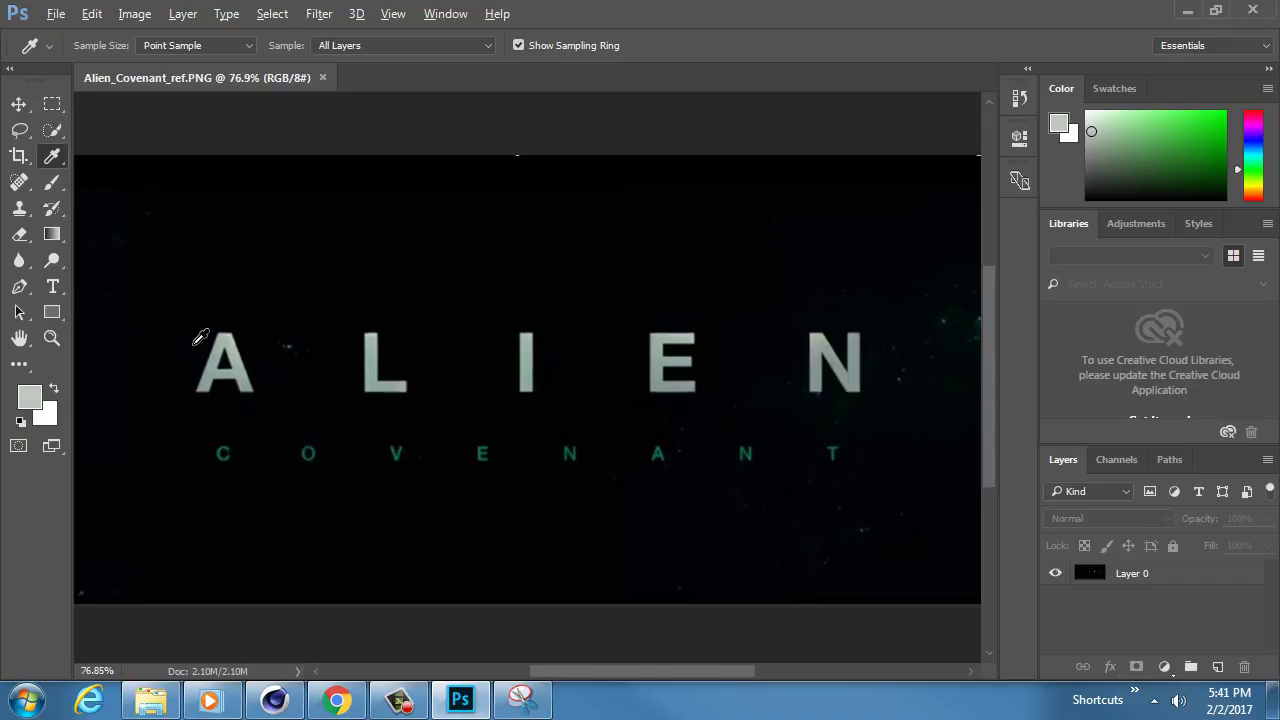
scroll(205, 340, "up", 2, "alt")
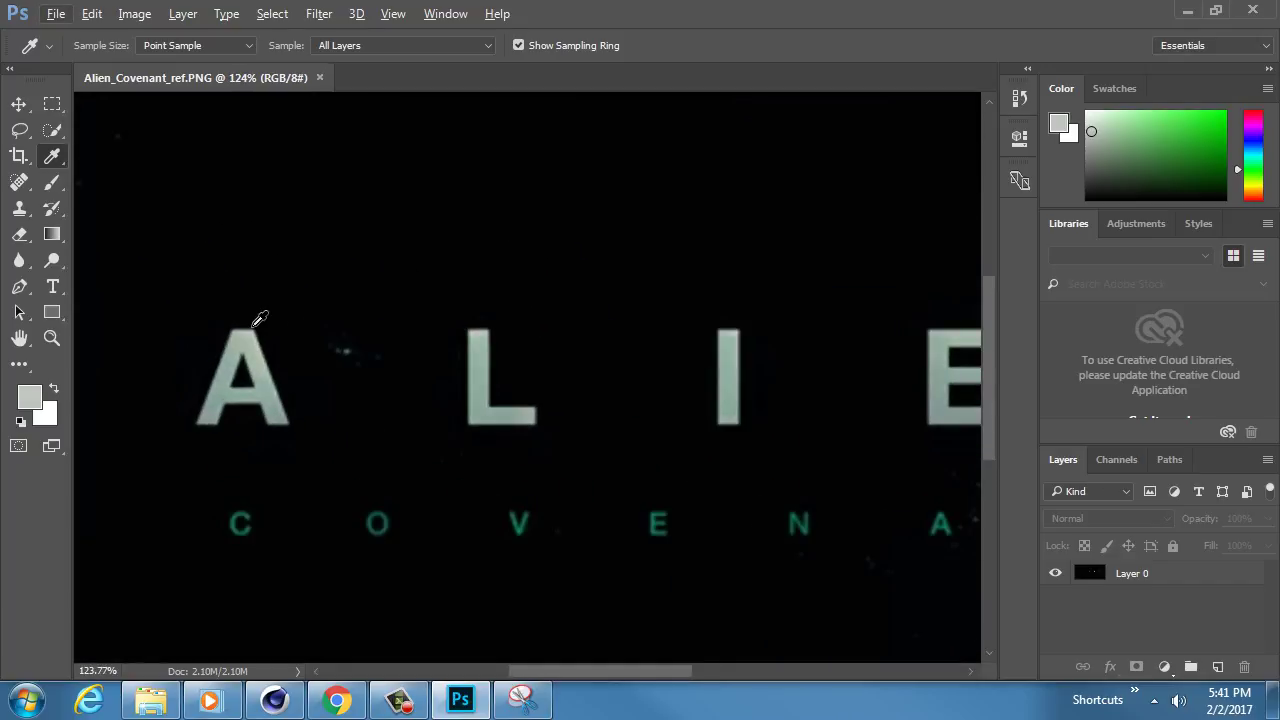
Return to Cinema 4D, close the material editor, and render the viewport through the scene camera
left_click(292, 695)
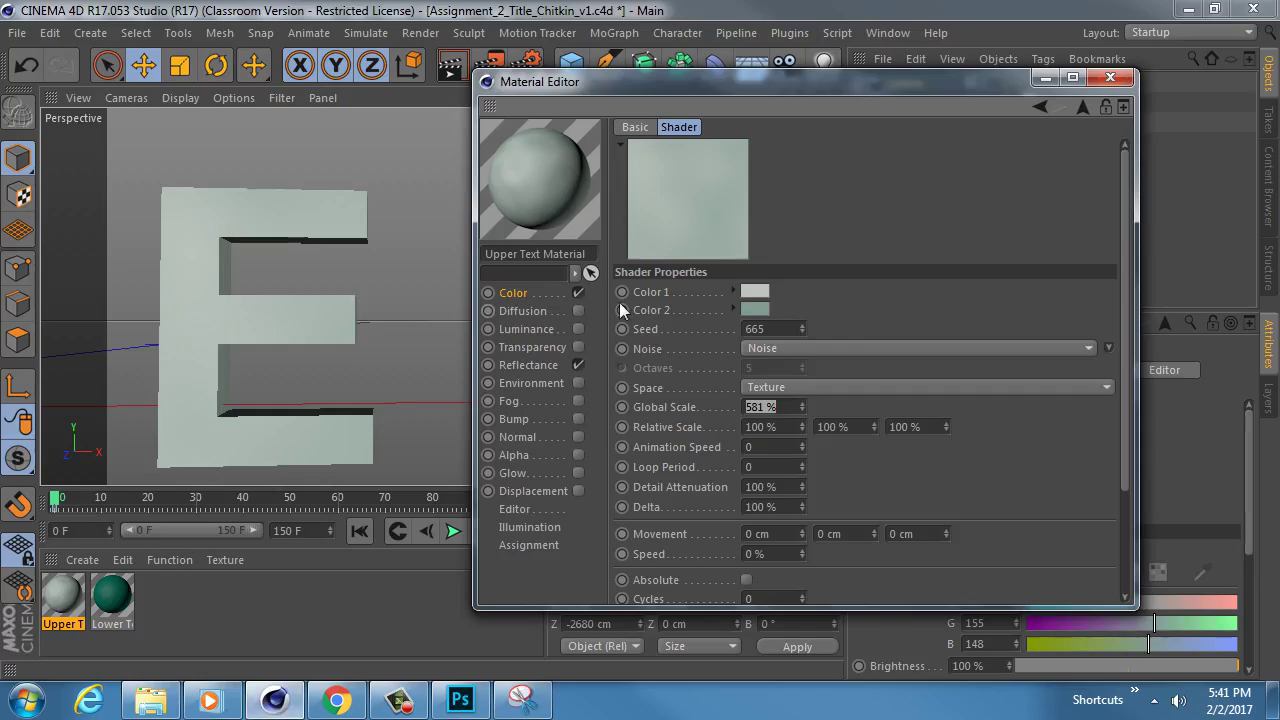
left_click(877, 406)
left_click(1110, 77)
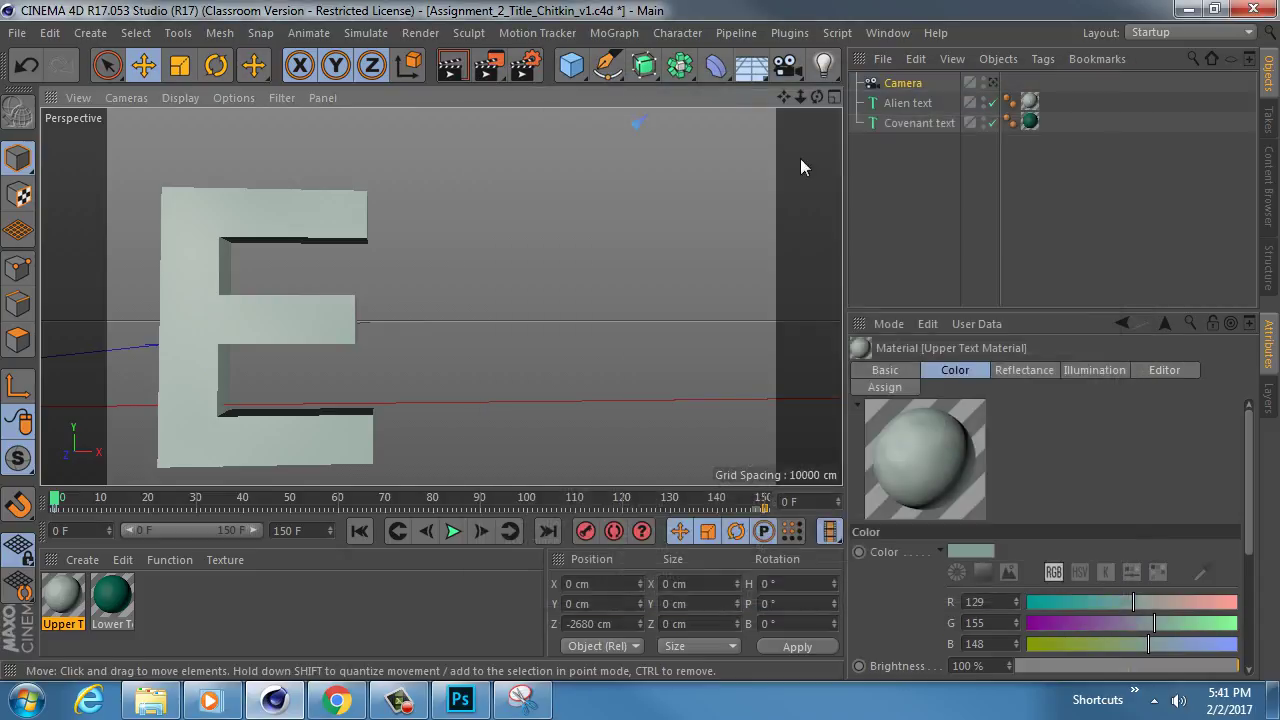
left_click(993, 82)
left_click(451, 66)
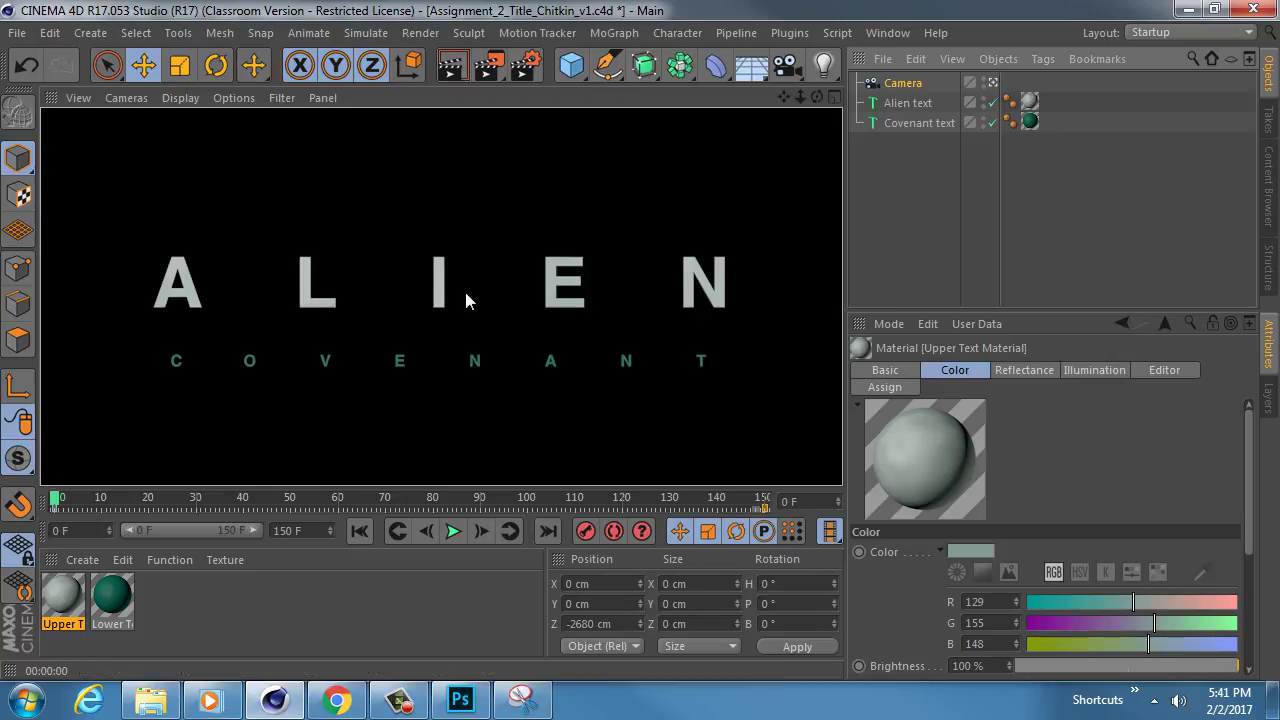
Darken Color 2 of the Upper Text Material's Noise shader to a value of 56 % in HSV and raise its saturation slightly
double_click(60, 592)
left_click(563, 207)
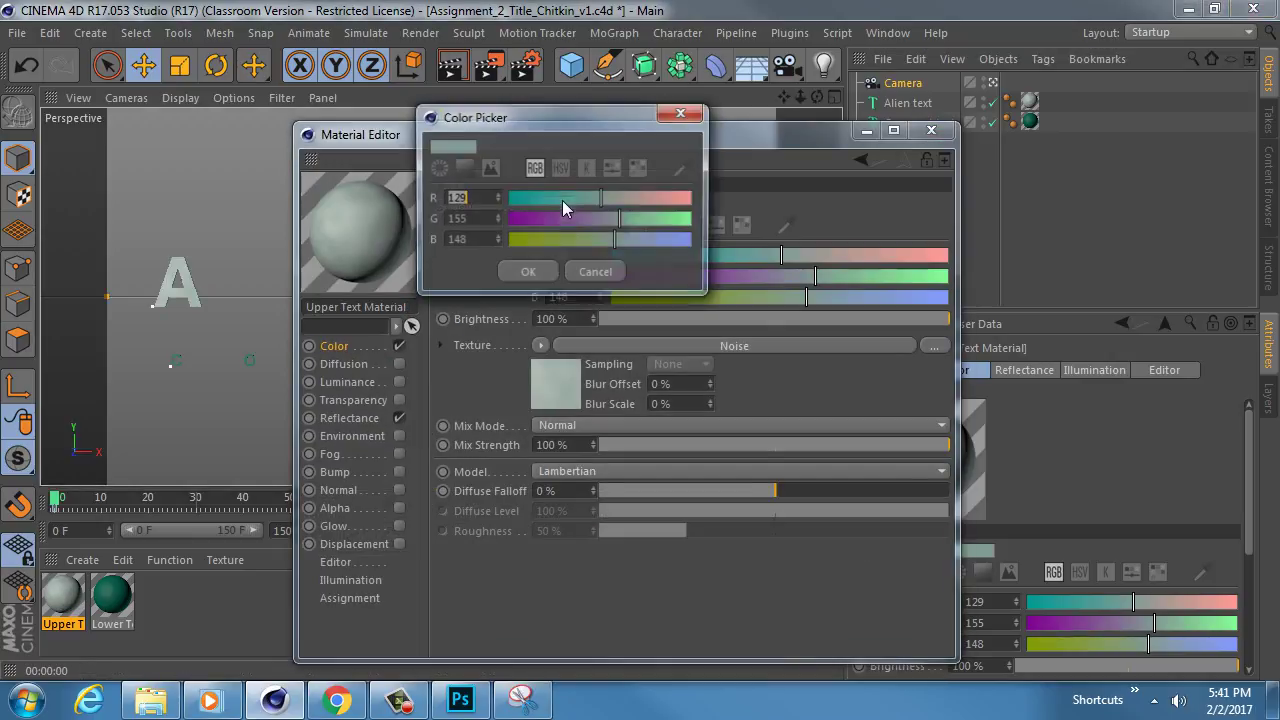
left_click(566, 384)
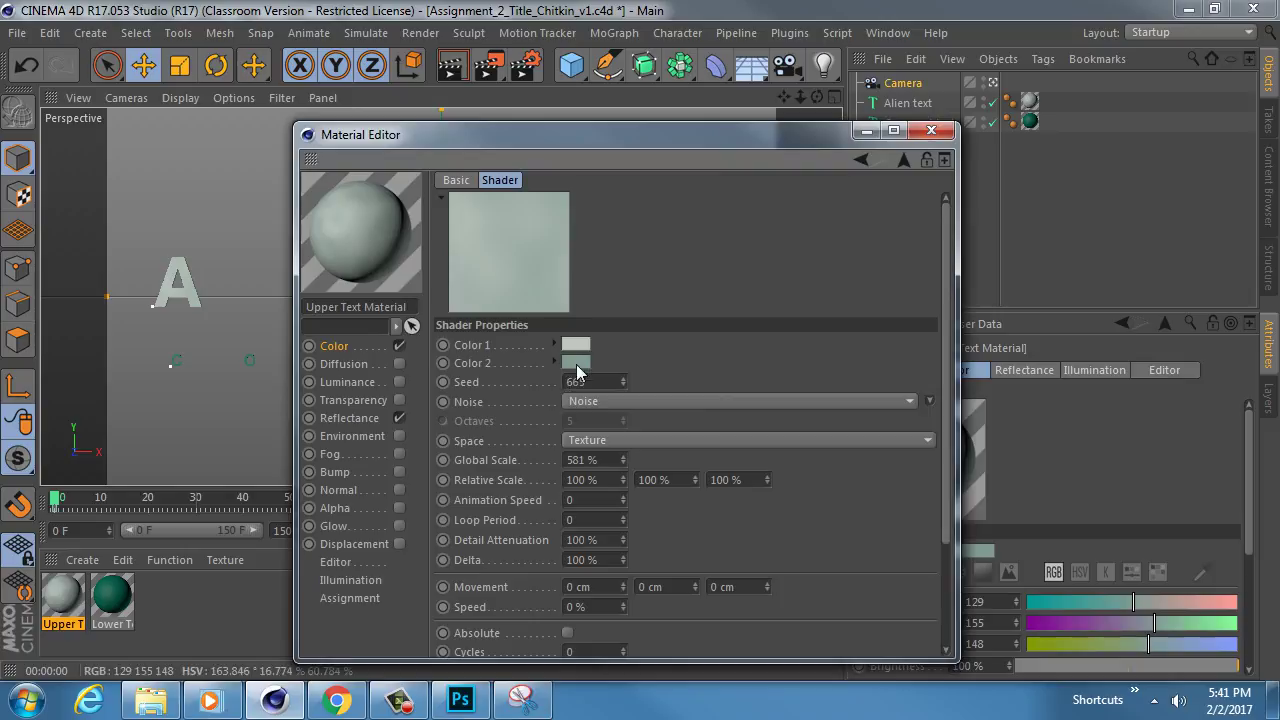
left_click(576, 363)
left_click(575, 333)
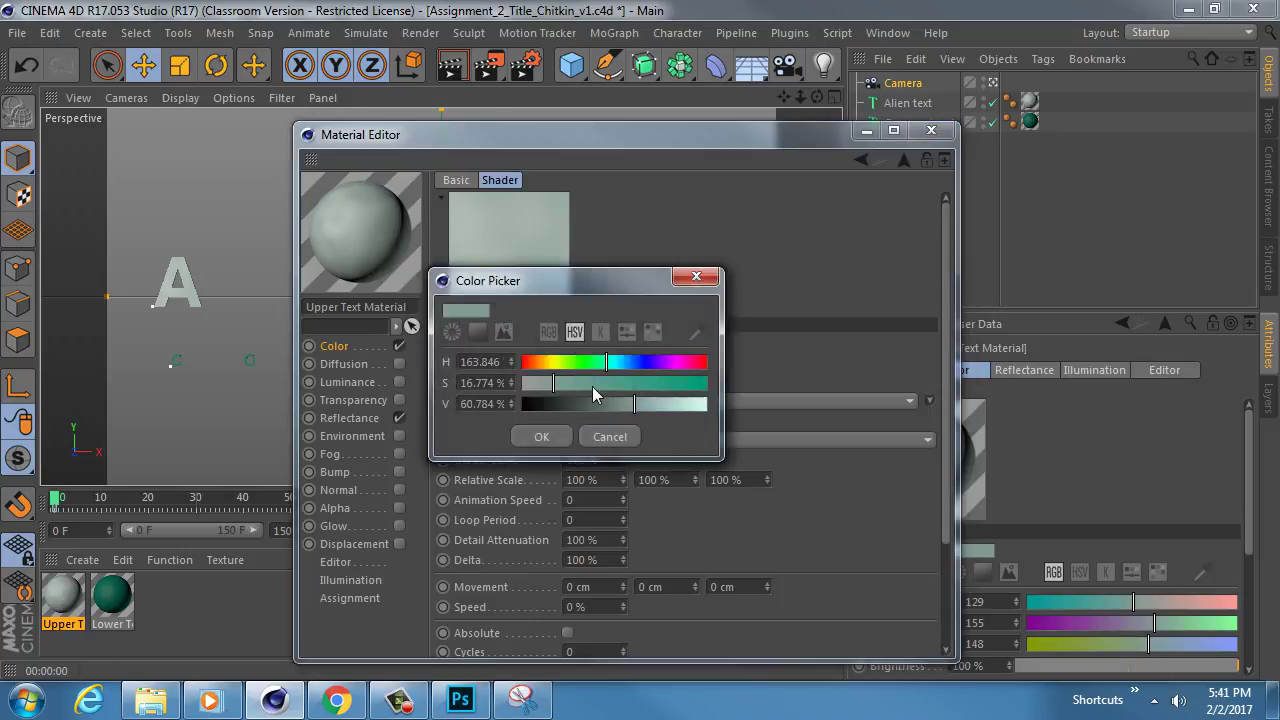
left_click_drag(637, 400, 629, 401)
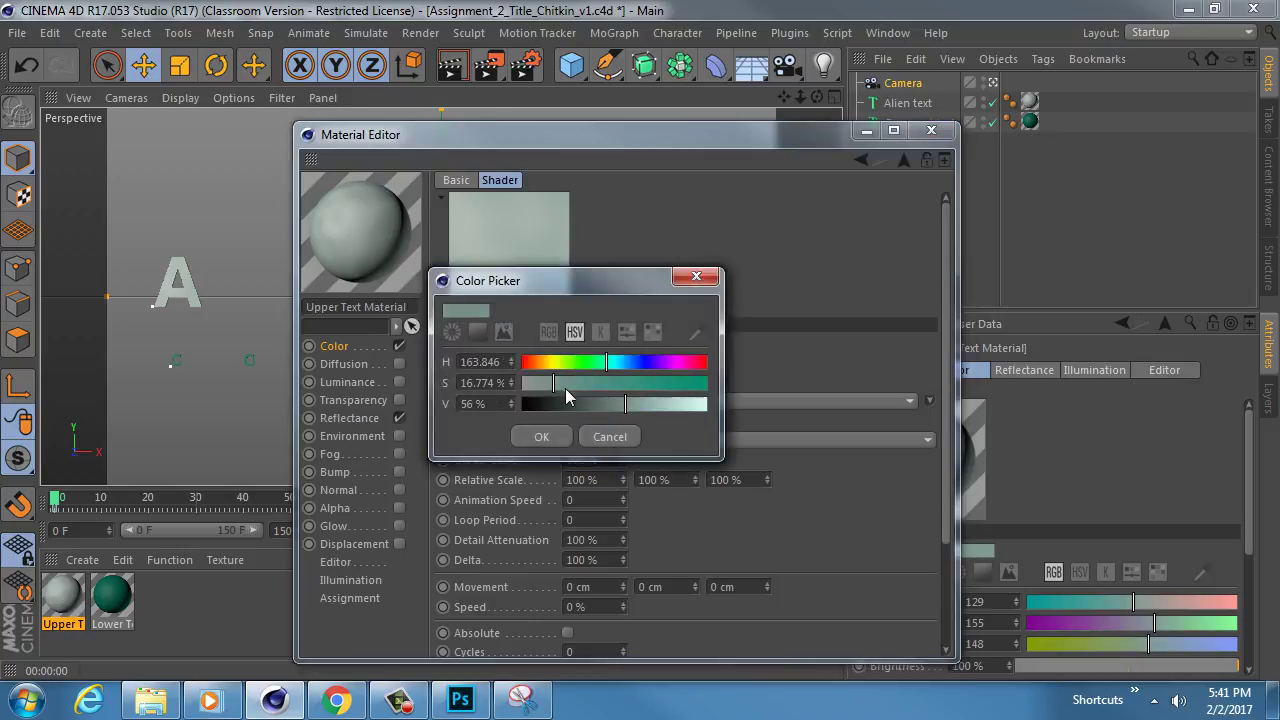
left_click_drag(553, 382, 559, 381)
left_click(541, 436)
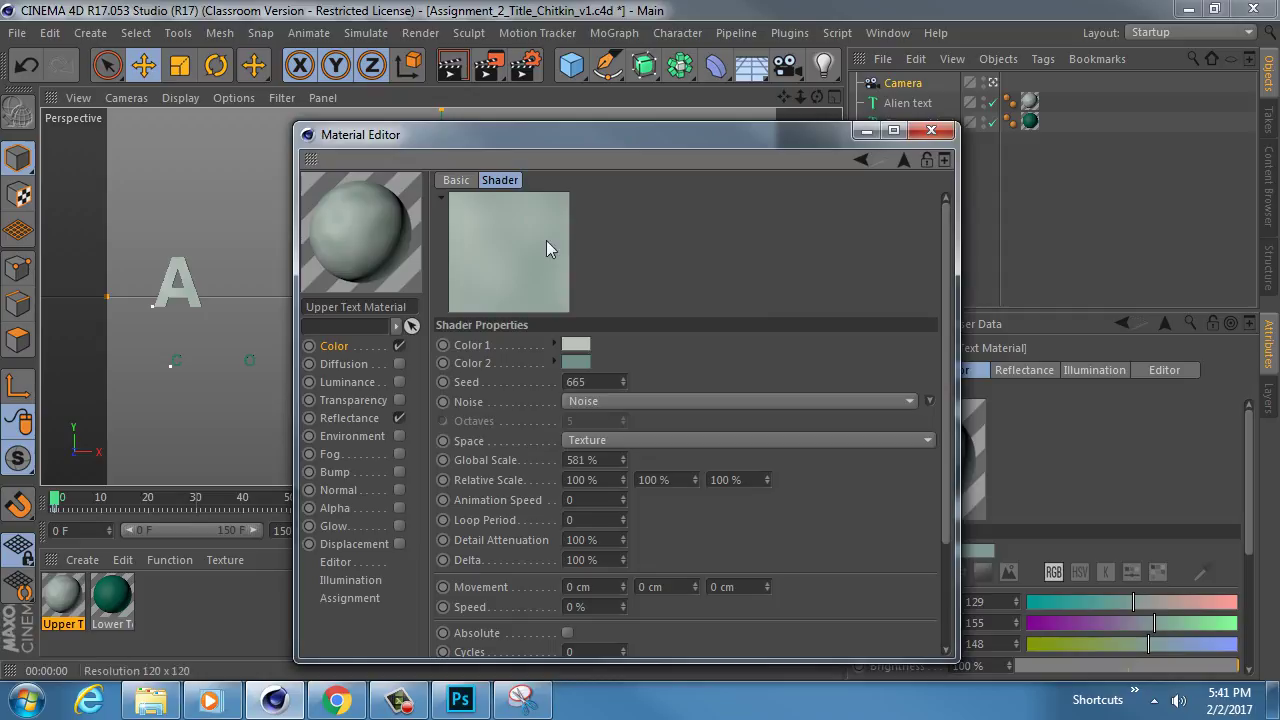
Move the material editor clear of the title and render the camera view with the adjusted noise colors
left_click_drag(574, 140, 845, 290)
left_click_drag(821, 332, 871, 423)
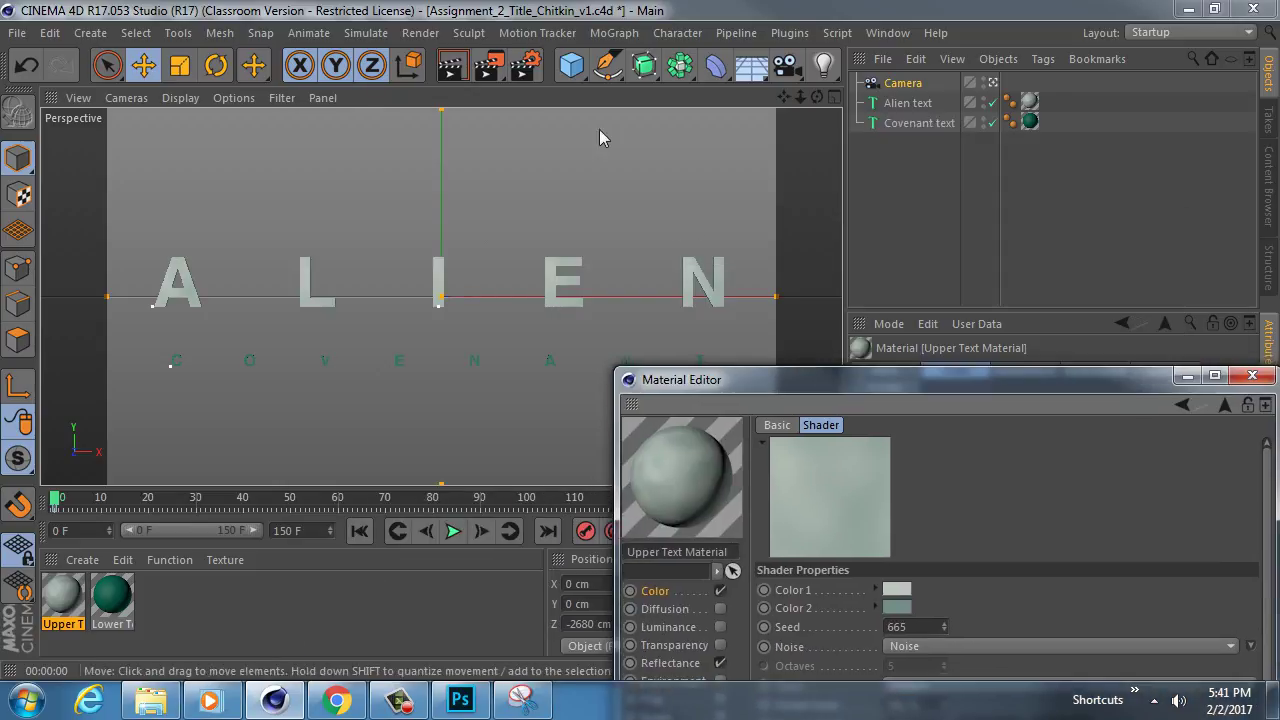
left_click(452, 66)
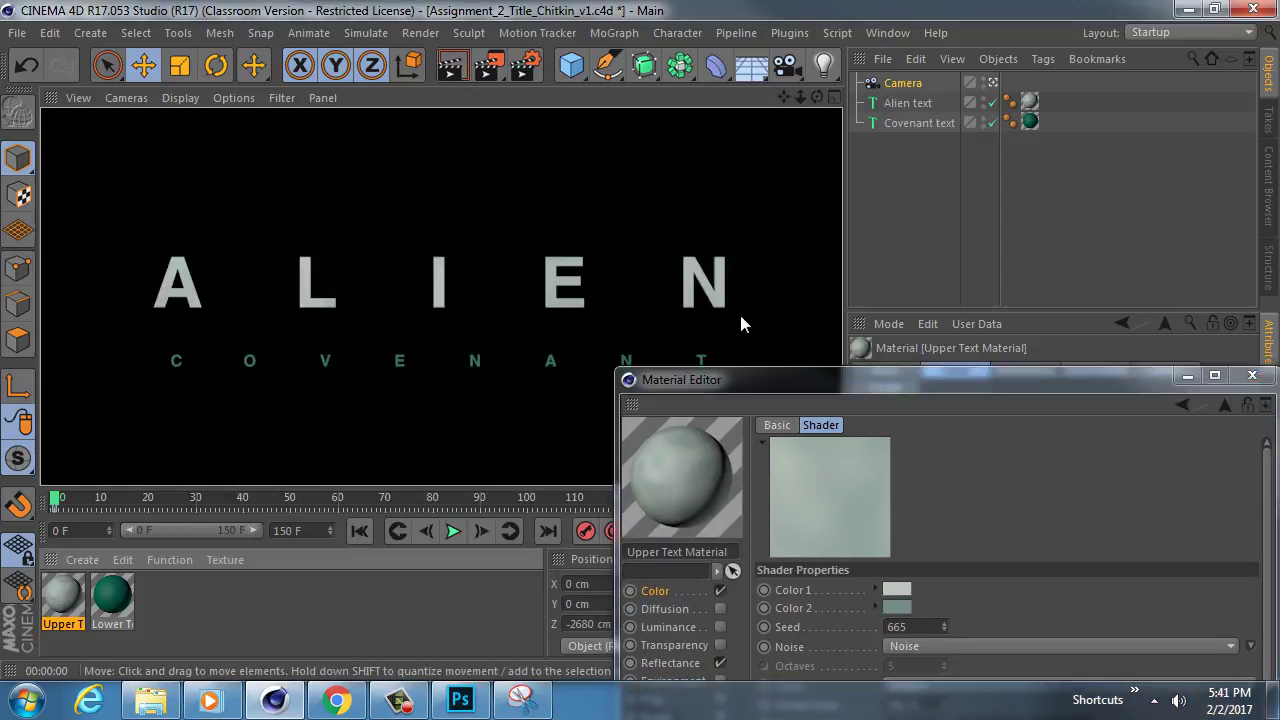
left_click_drag(724, 380, 624, 98)
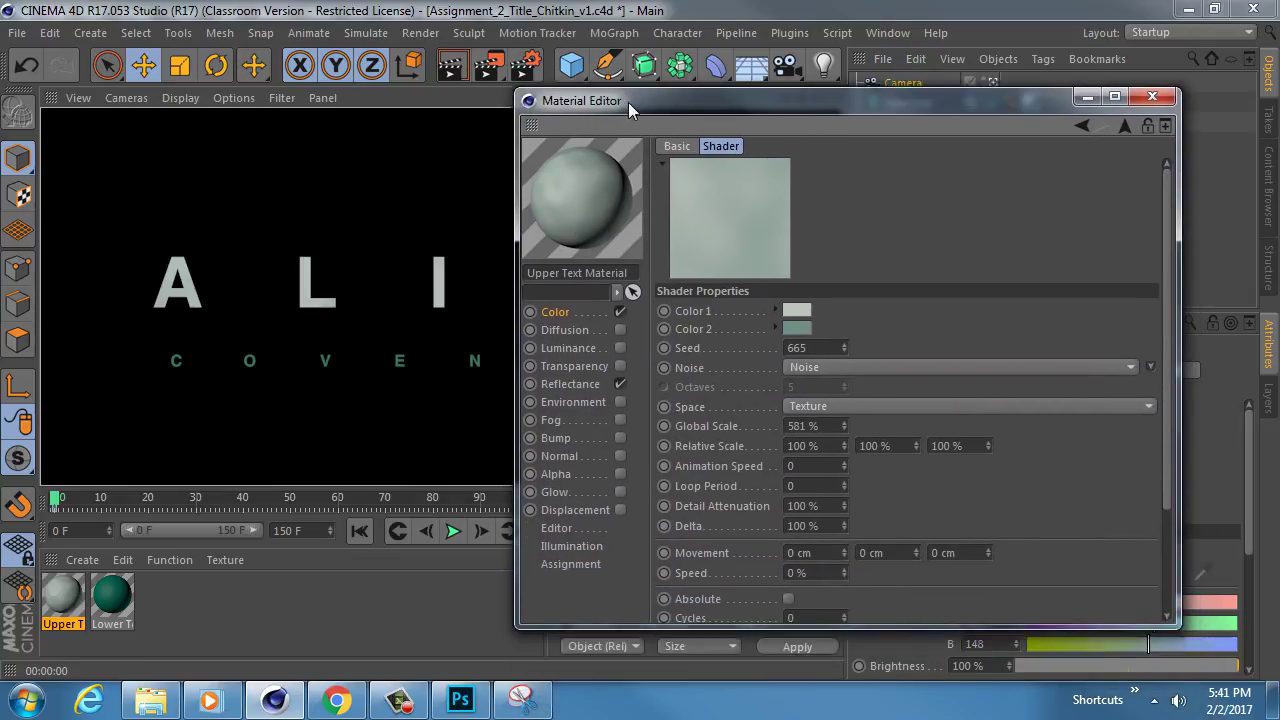
left_click(398, 700)
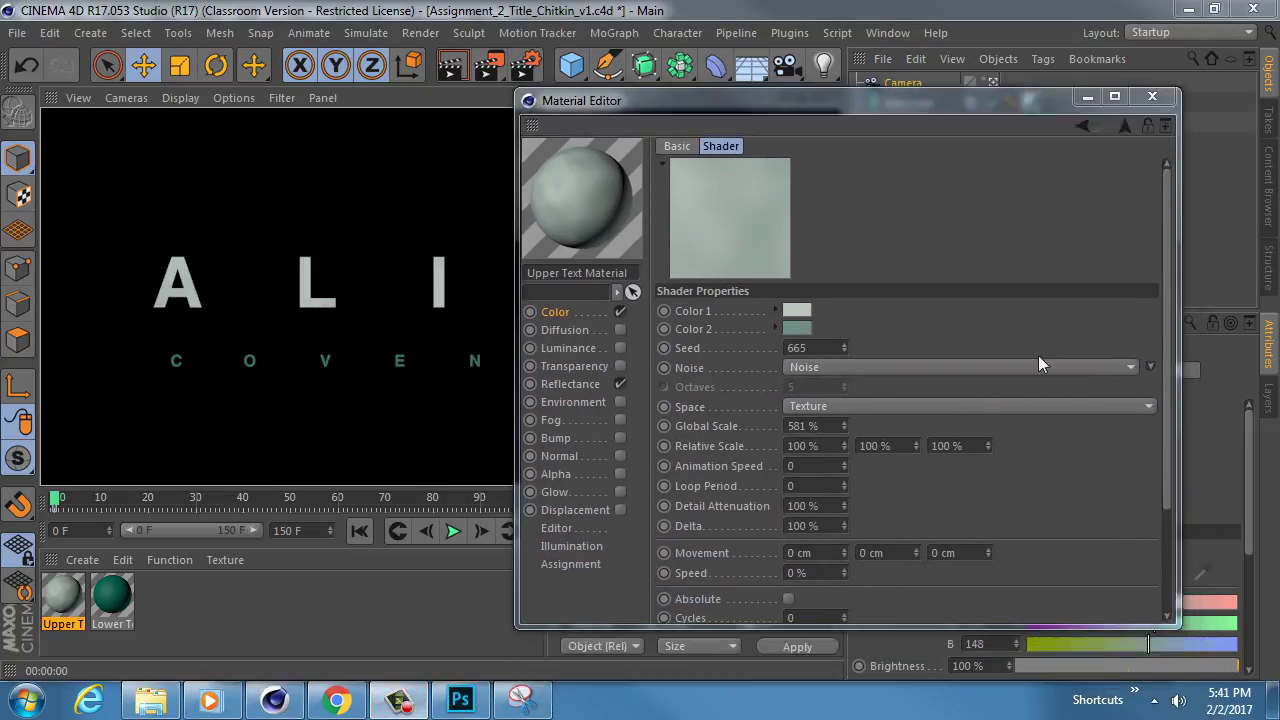
mouse_move(925, 104)
left_mouse_down()
mouse_move(926, 176)
mouse_move(929, 107)
left_mouse_up()
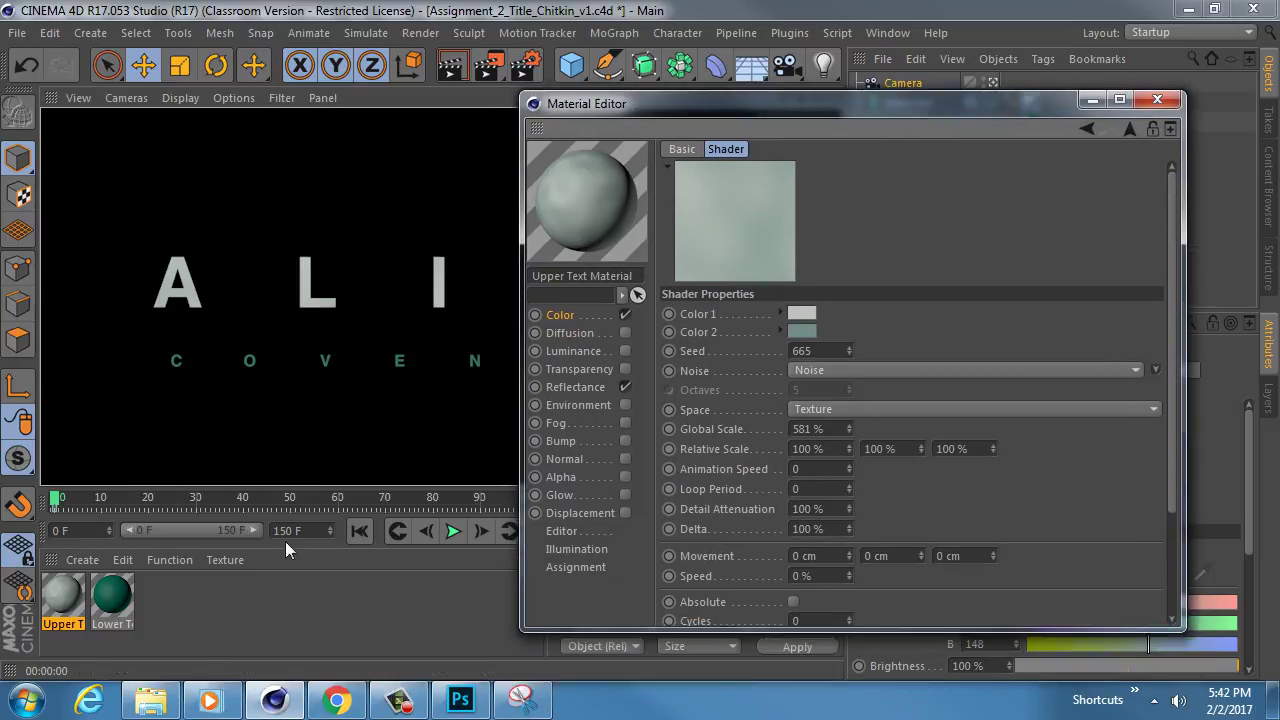
Switch to the media player and replay Alien_Trailer from its start, pausing to examine how the COVENANT letters fade in
left_click(214, 702)
mouse_move(503, 513)
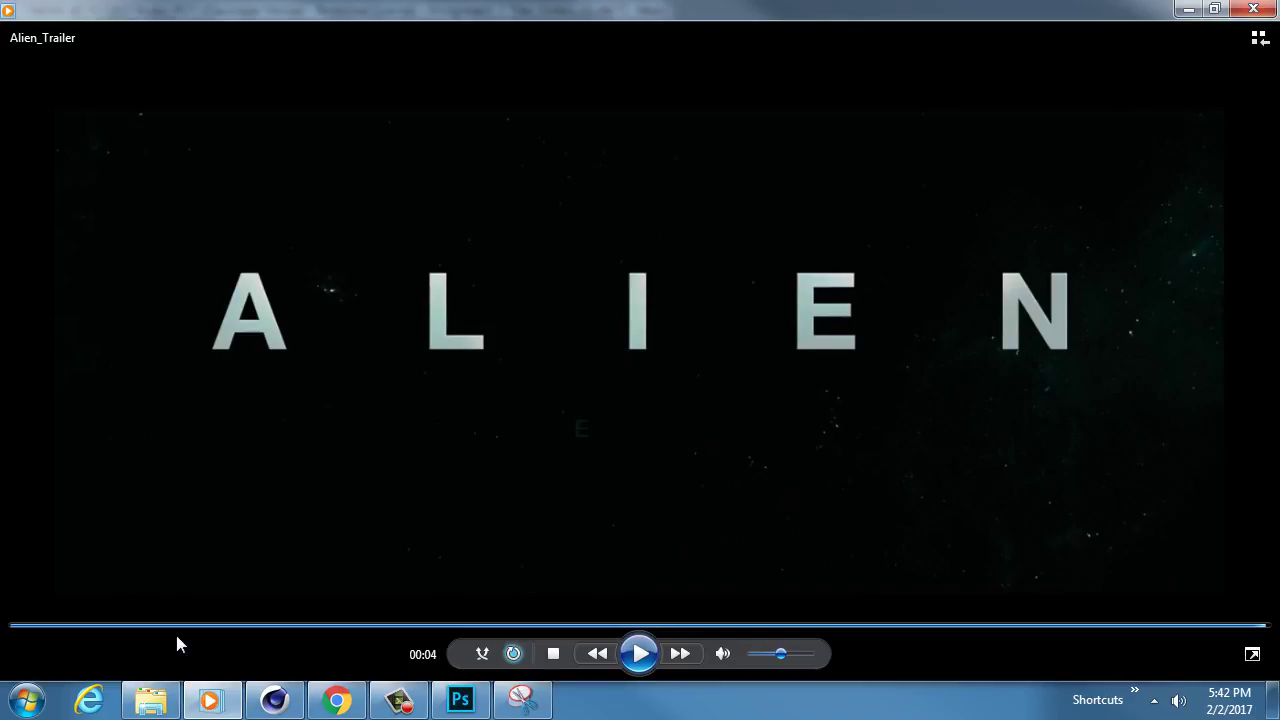
left_click(18, 626)
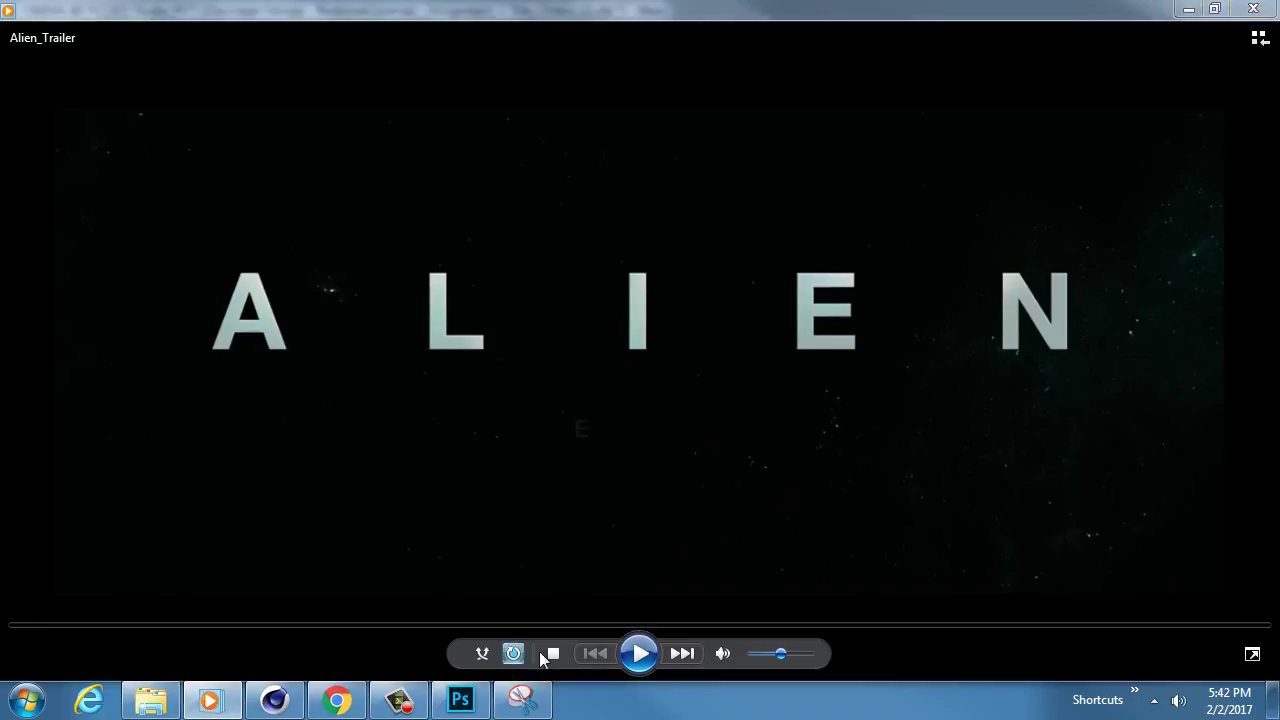
left_click(639, 653)
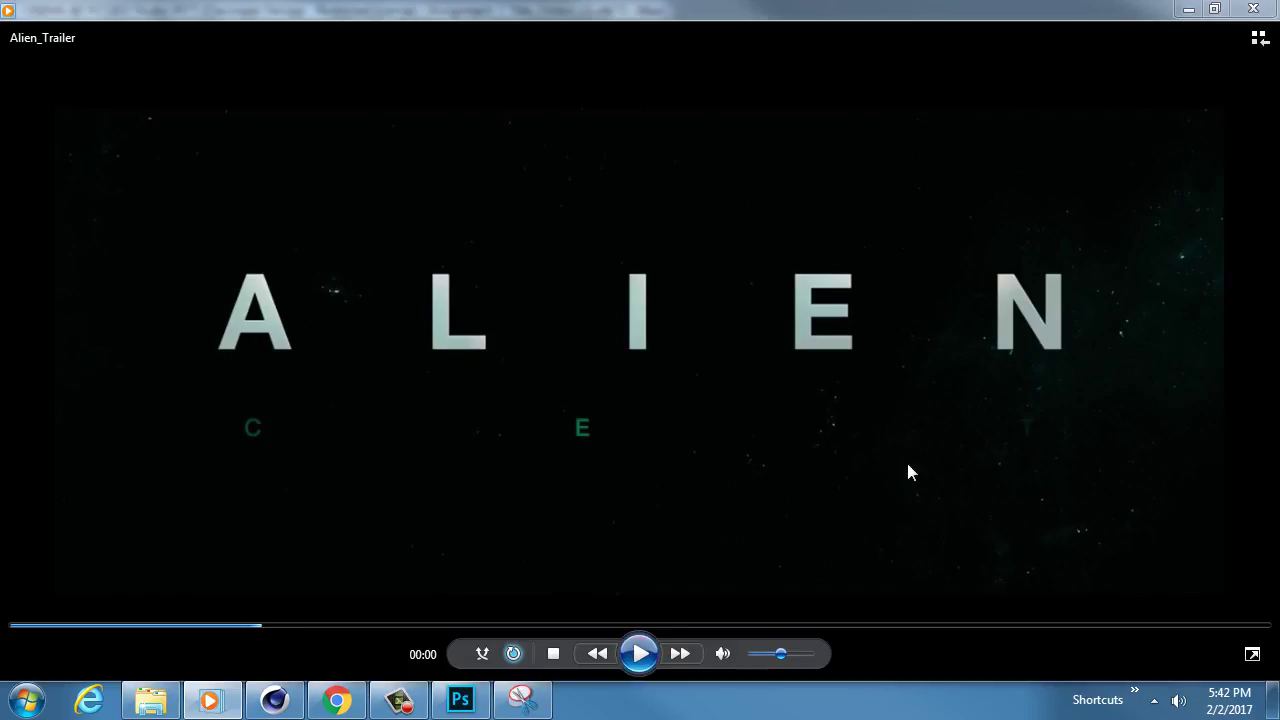
left_click(18, 628)
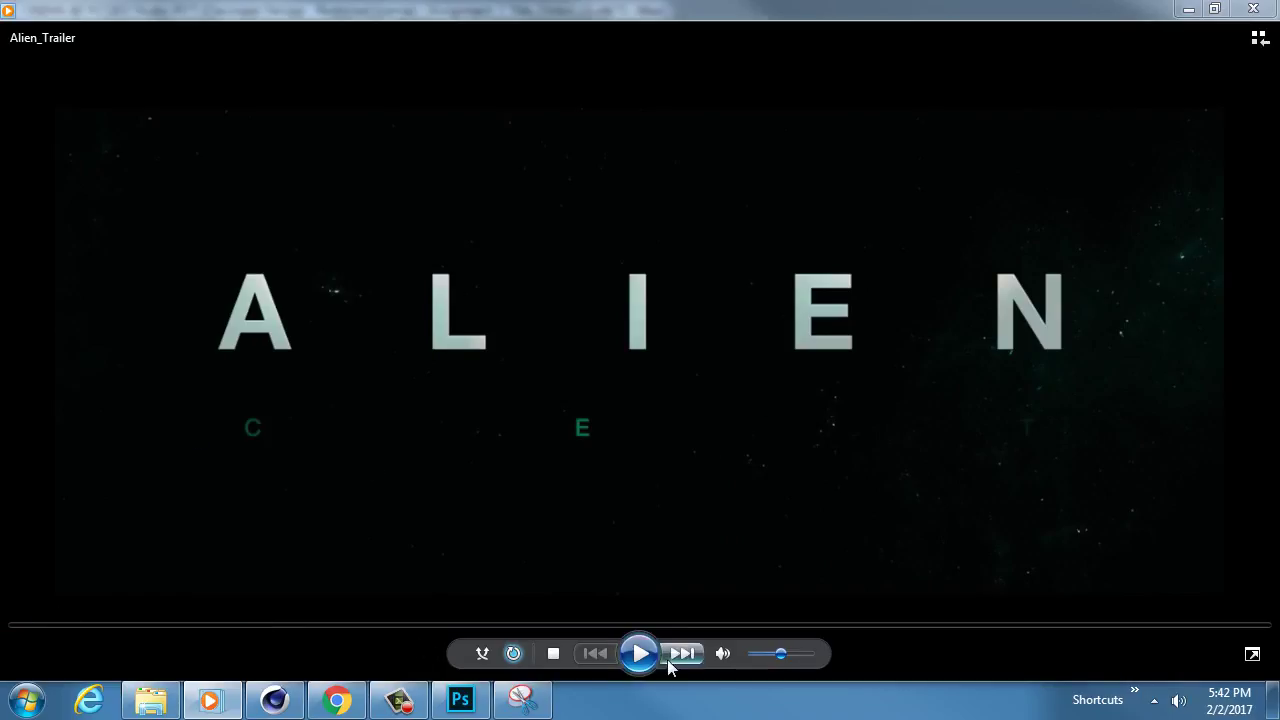
left_click(638, 655)
left_click(636, 655)
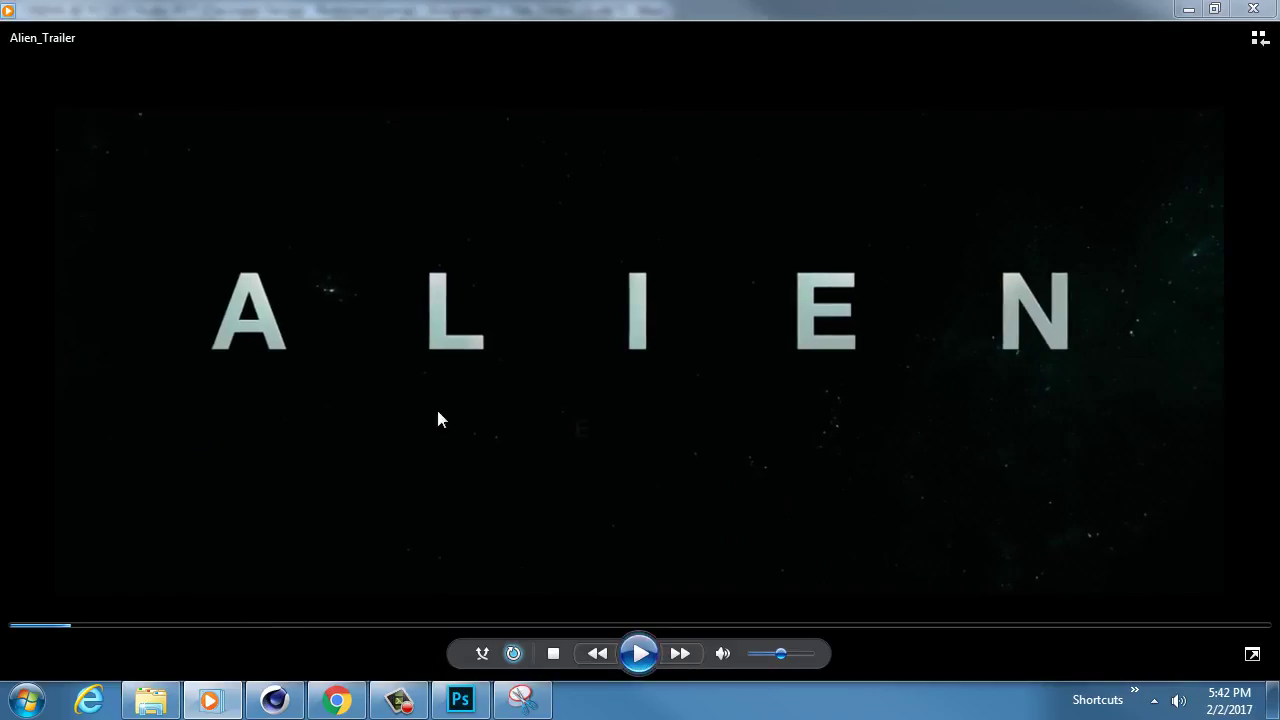
left_click(638, 655)
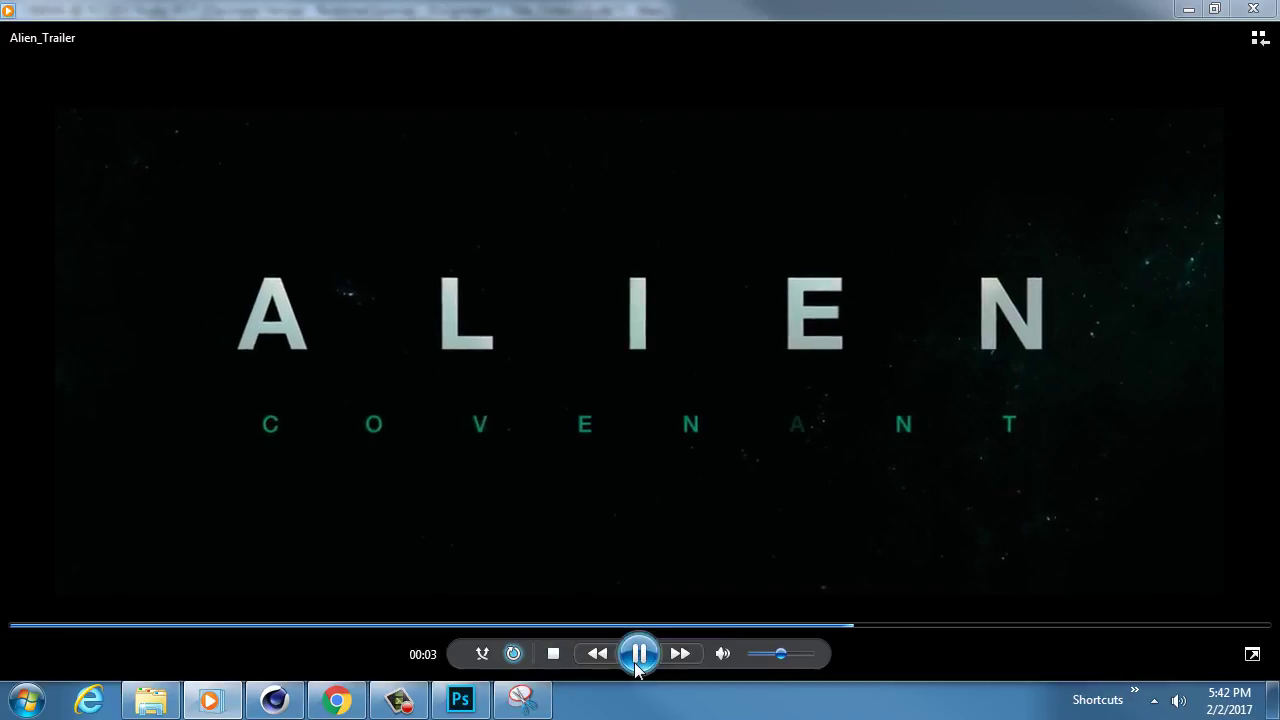
left_click(638, 654)
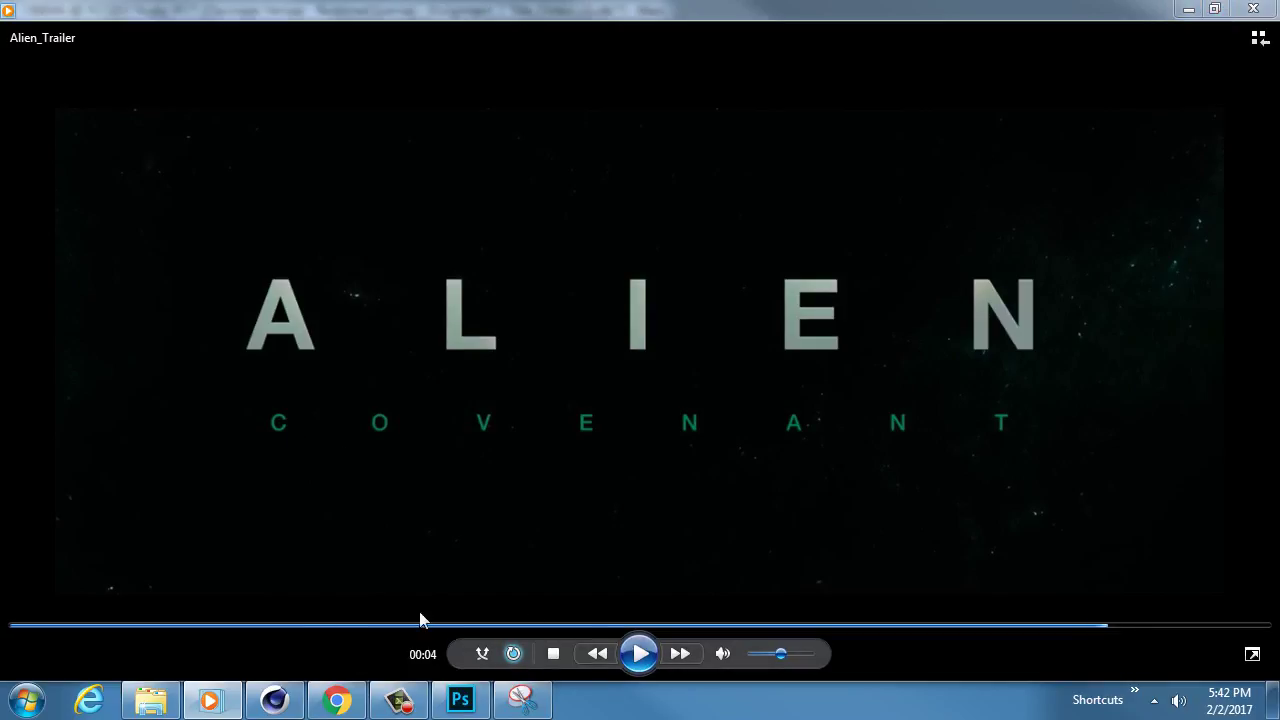
left_click(190, 627)
left_click(640, 656)
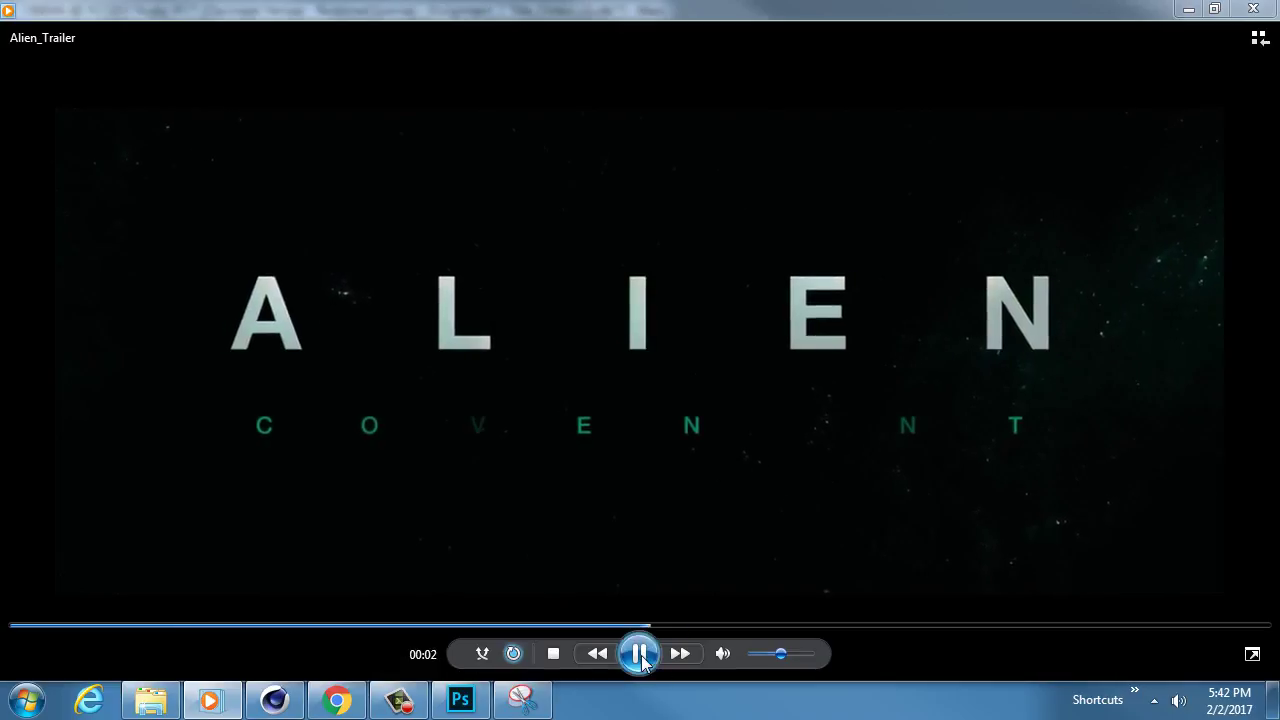
Pause the trailer, return to Cinema 4D, and look through the Upper Text Material's channels for one that can fade the text
left_click(640, 654)
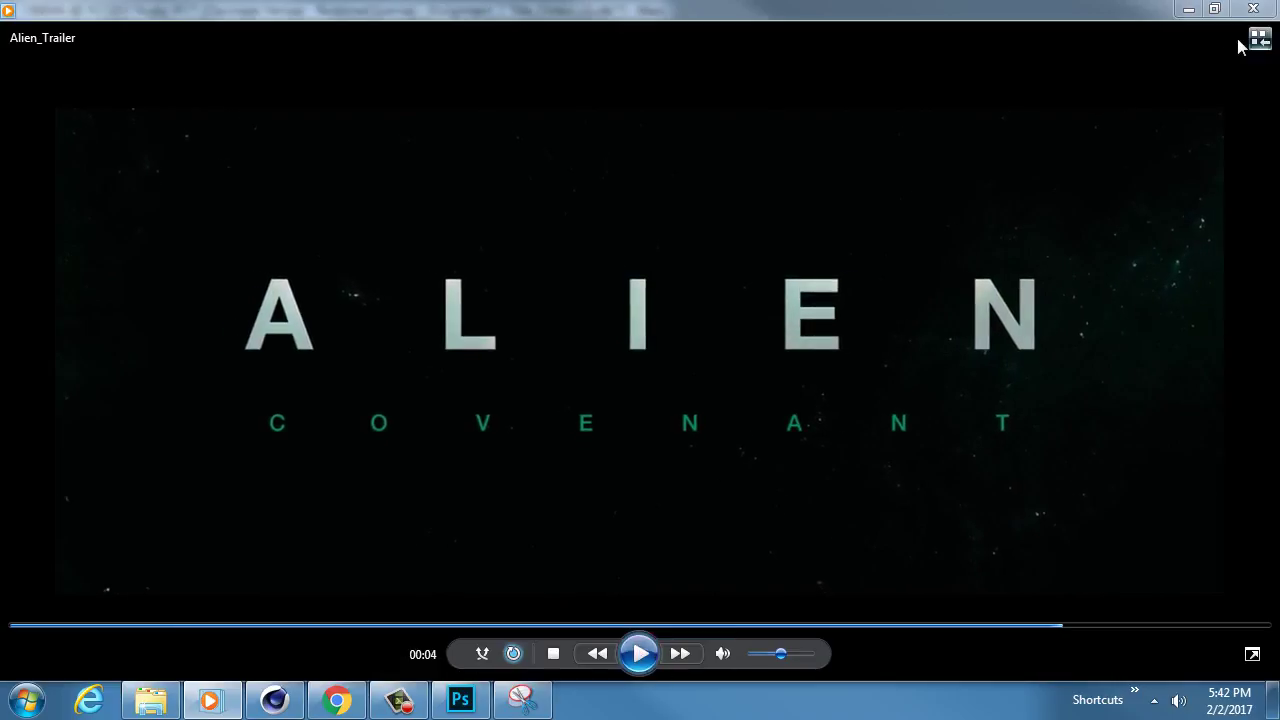
left_click(1188, 9)
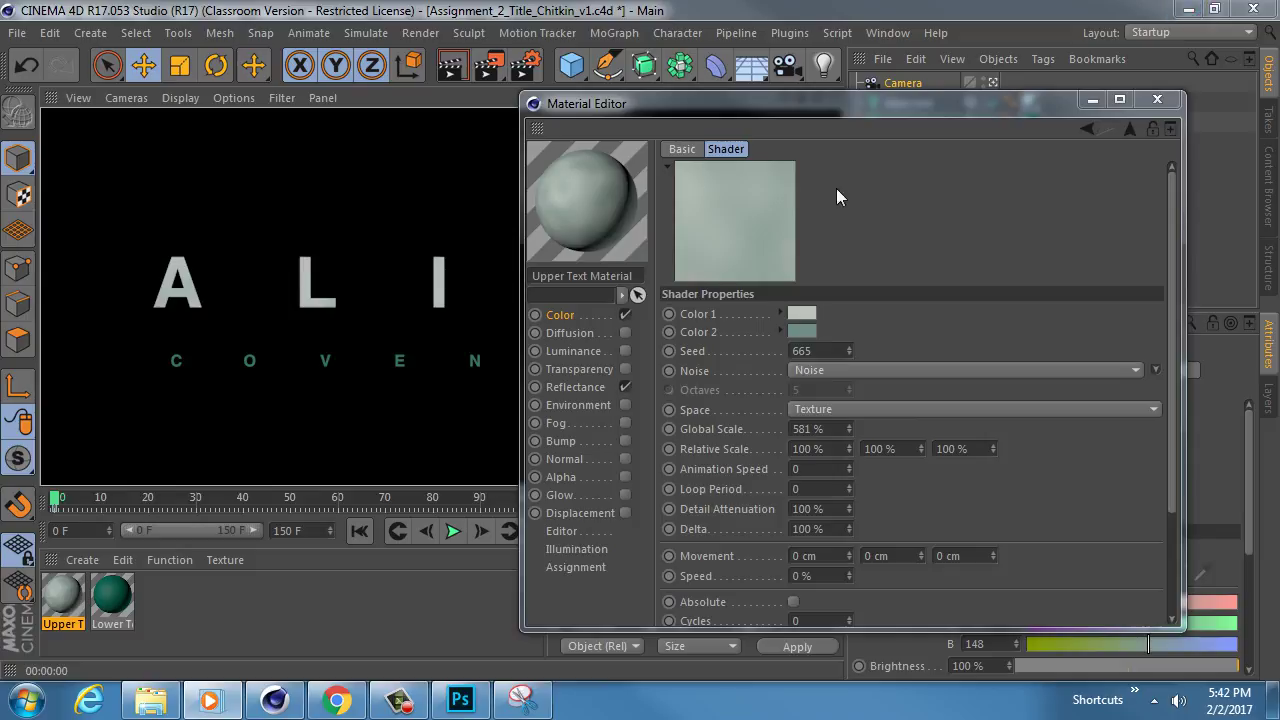
left_click(580, 369)
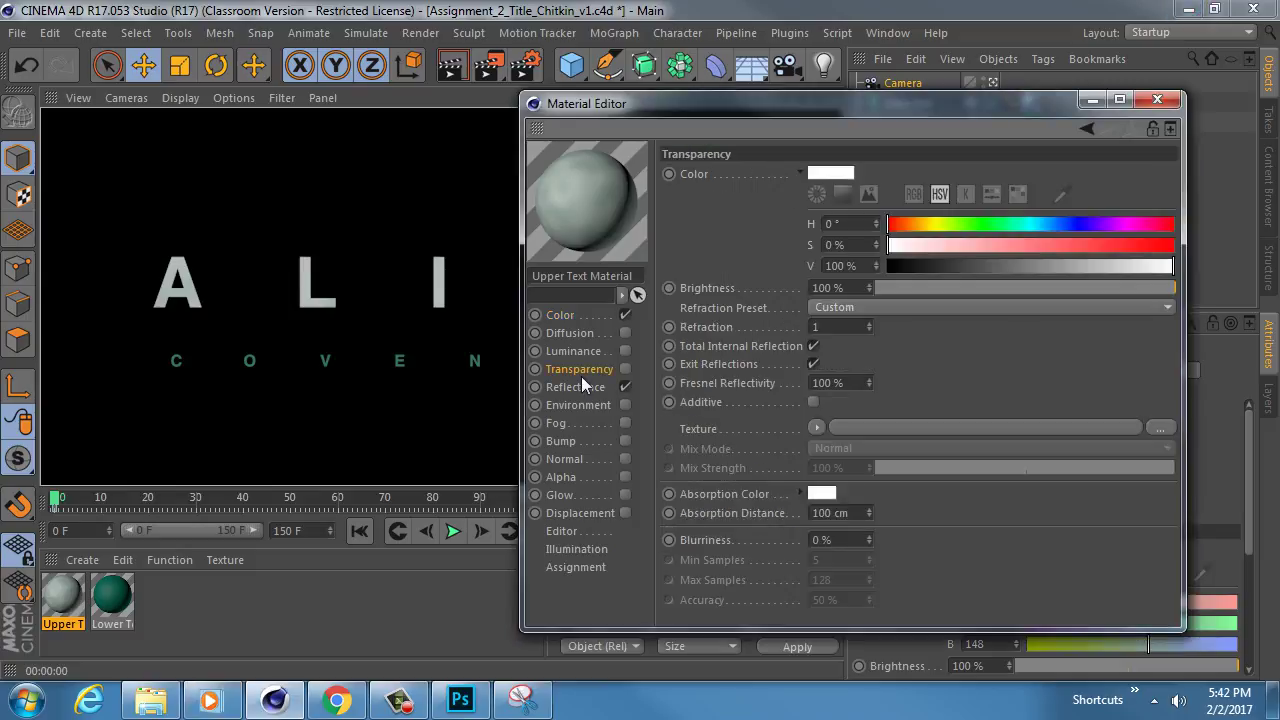
left_click(577, 318)
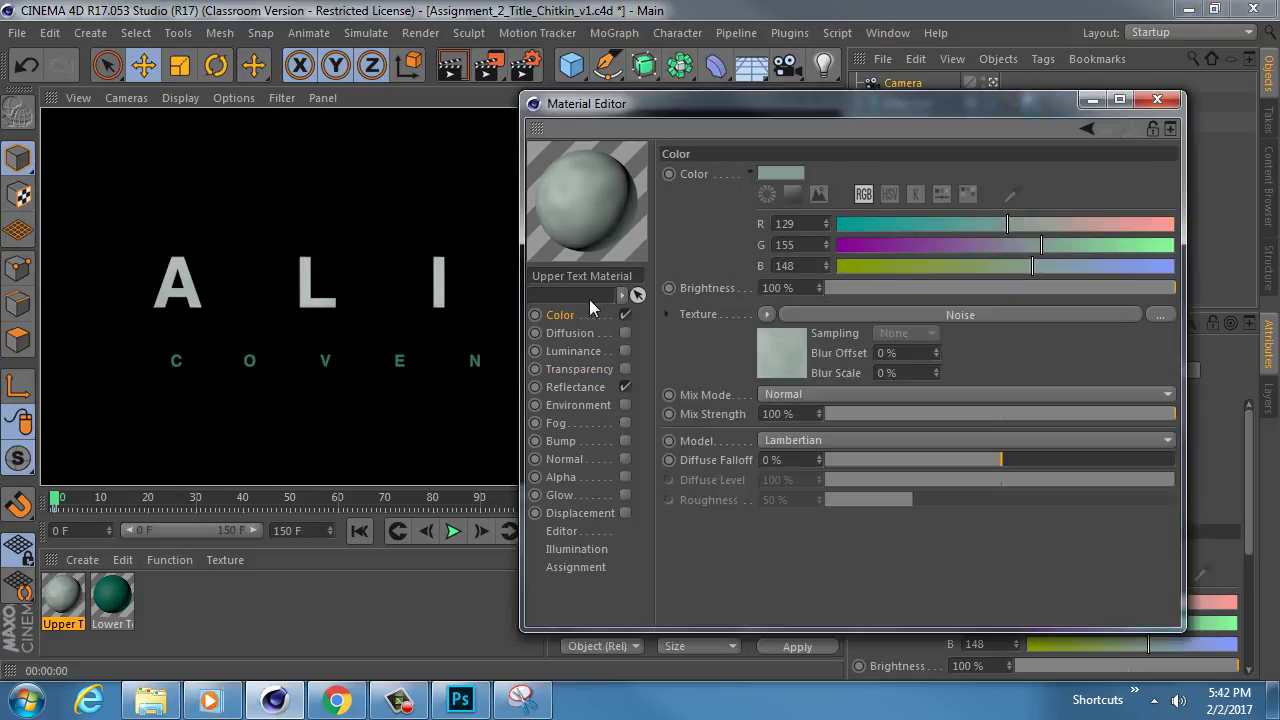
left_click_drag(644, 105, 587, 111)
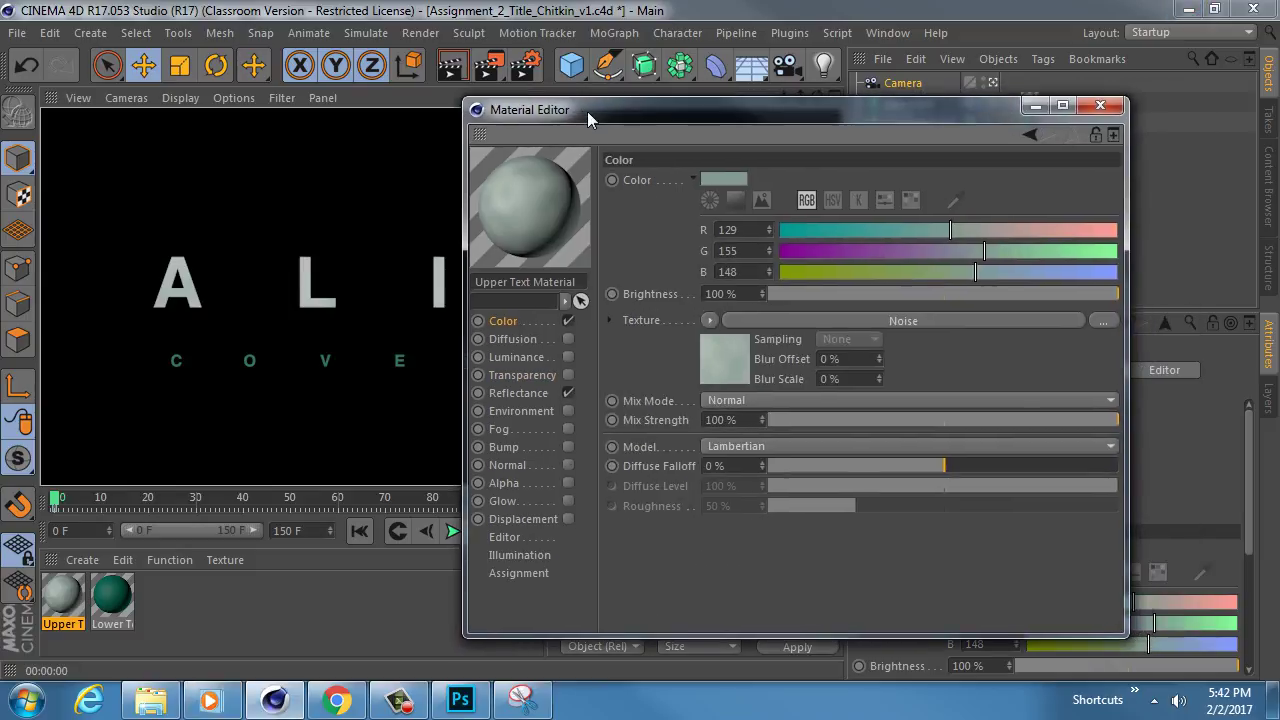
left_click(527, 475)
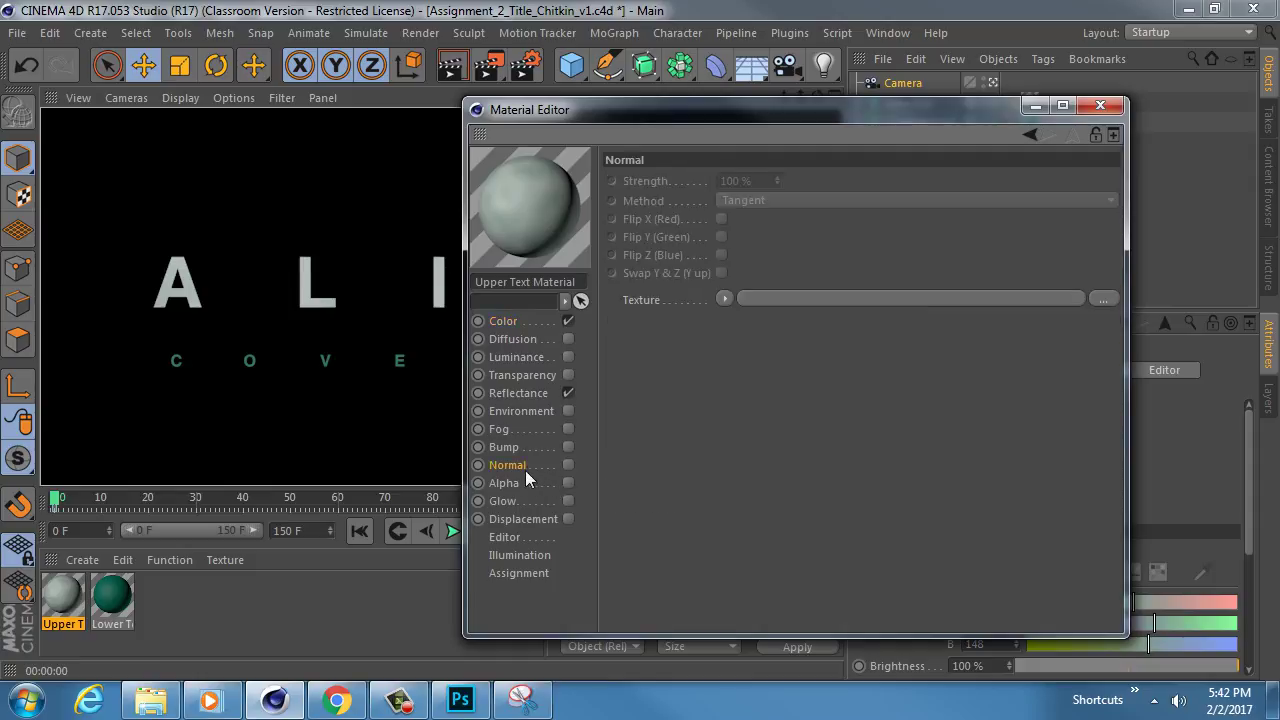
Try enabling the Alpha channel on the Upper Text Material and switch it off again
left_click(525, 485)
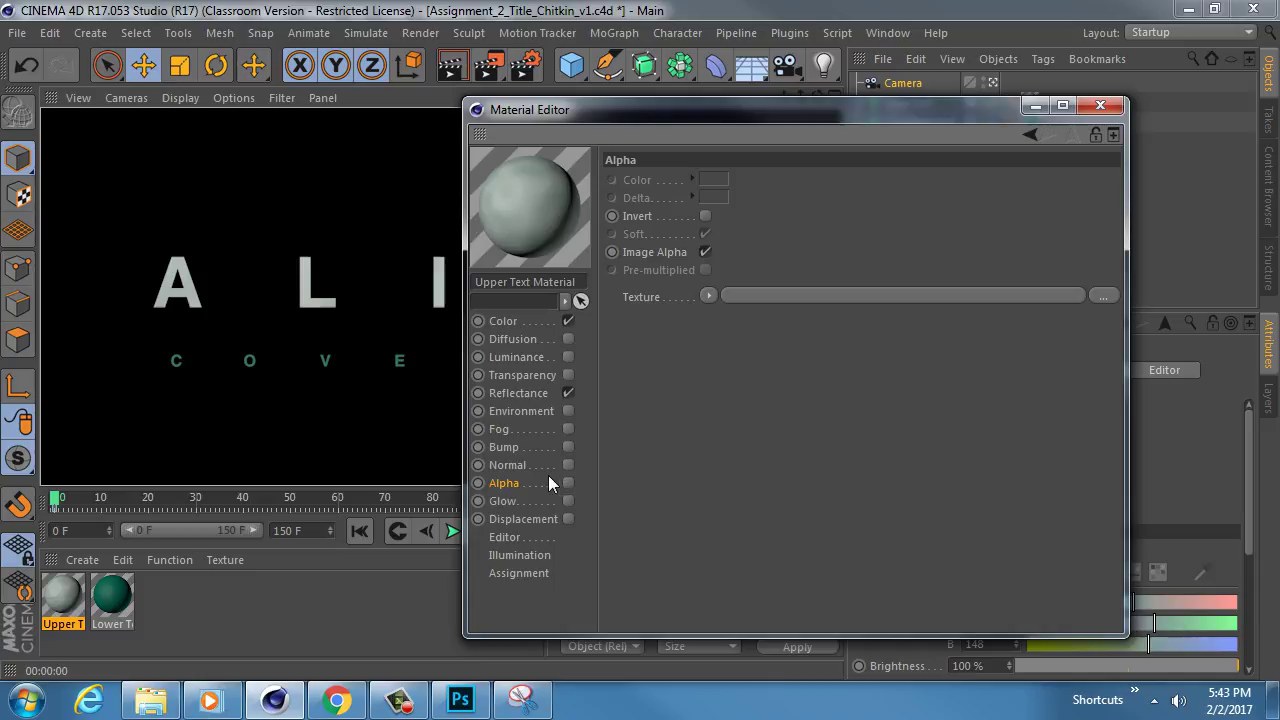
left_click(567, 483)
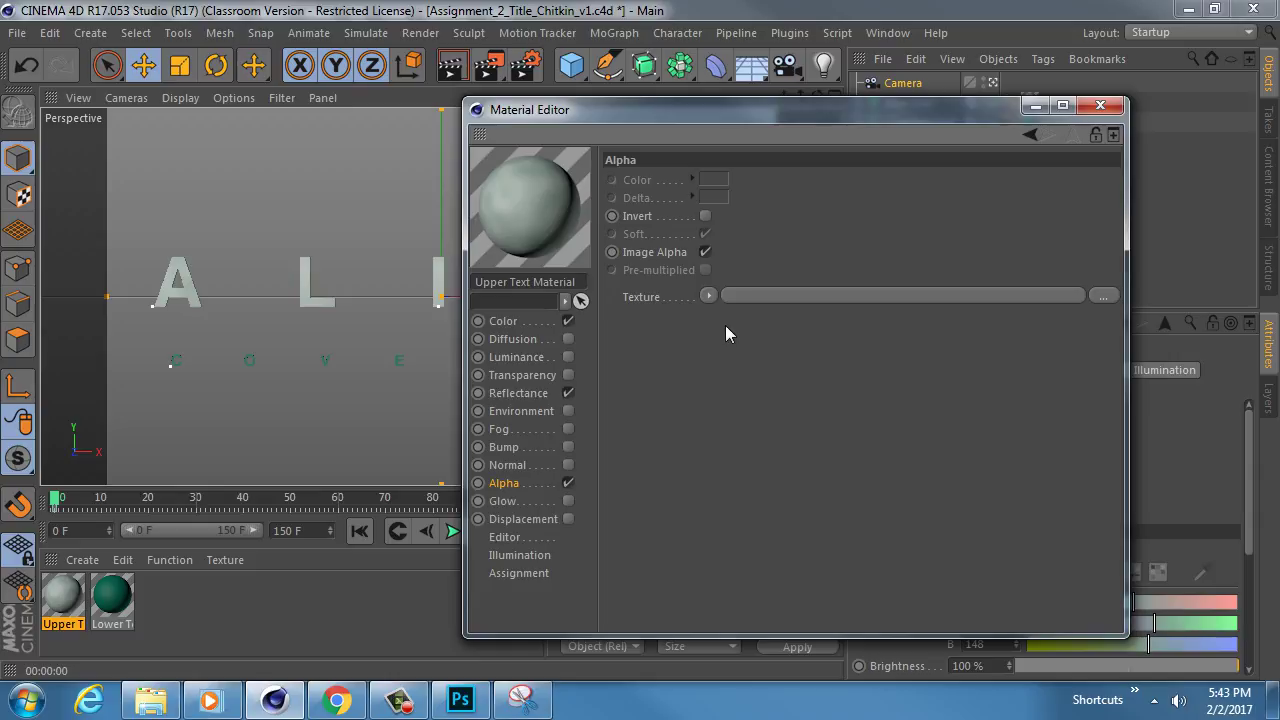
left_click(568, 483)
left_click(522, 357)
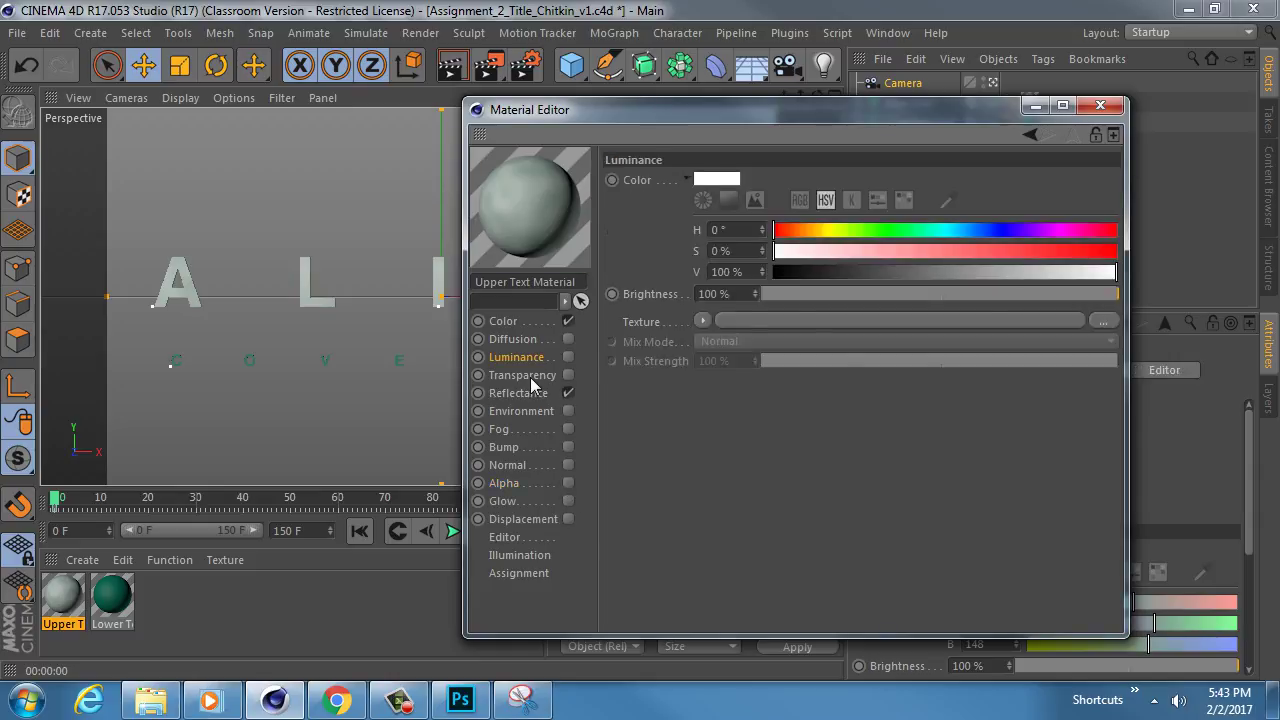
Try enabling Transparency on the Upper Text Material, clear the material editor from the title, and render the camera view
left_click(522, 377)
left_click(569, 375)
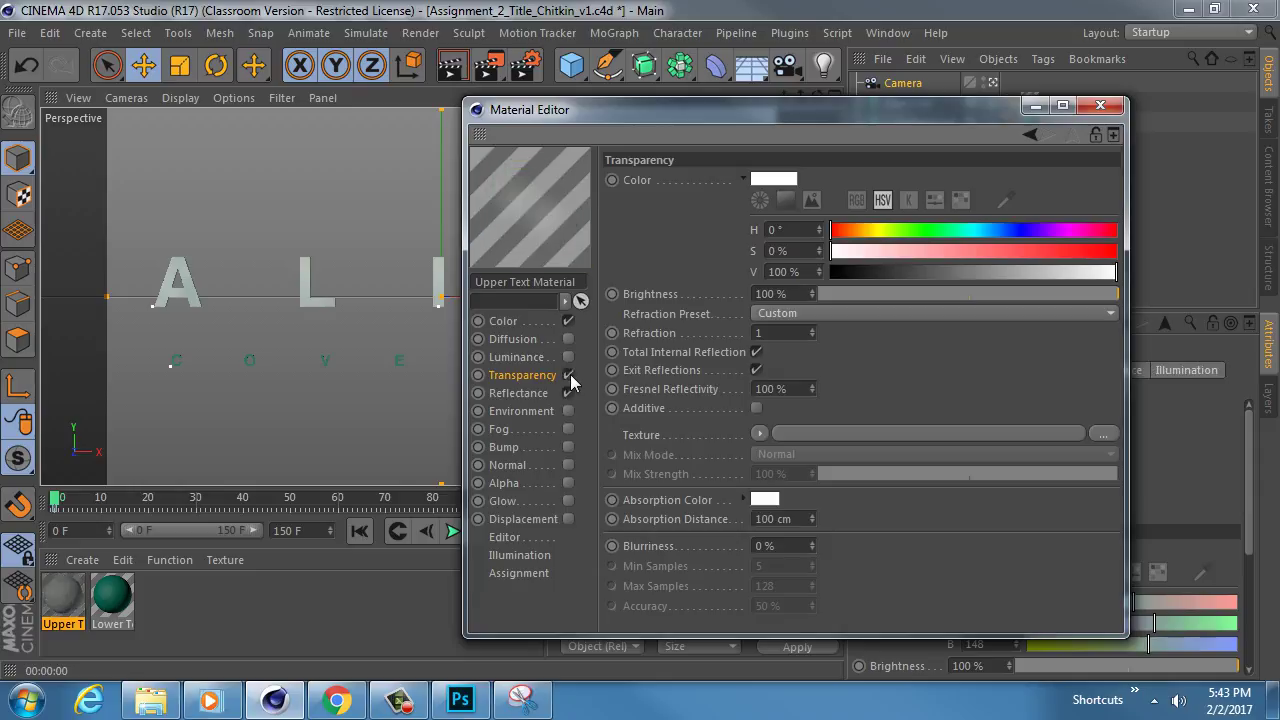
left_click_drag(584, 112, 1279, 112)
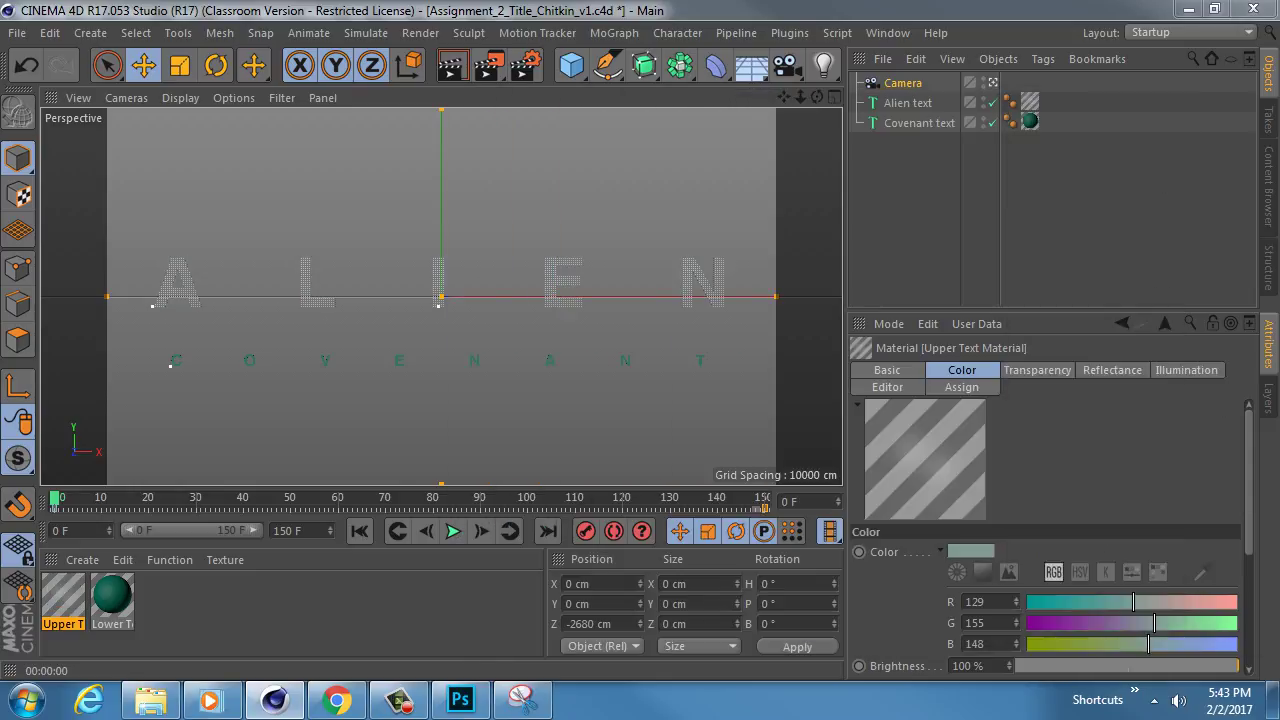
left_click(451, 65)
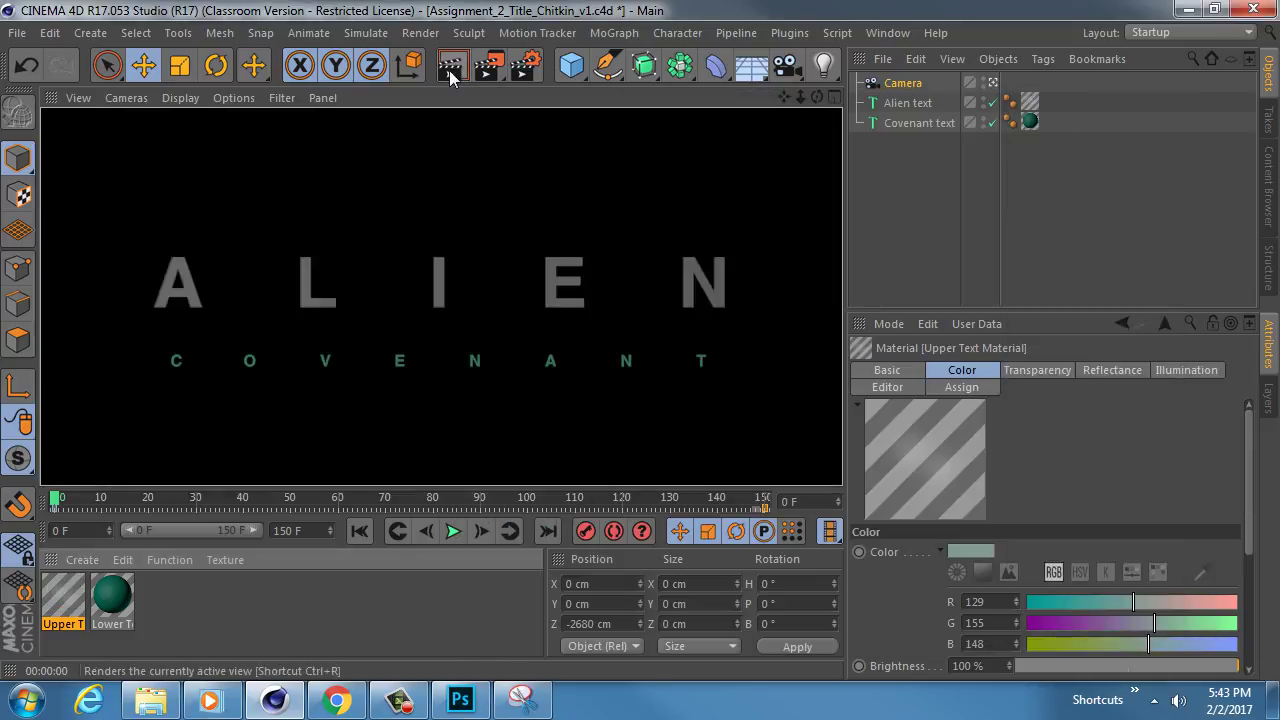
Set the Upper Text Material's transparency refraction to 1.05 and render the camera view
left_click_drag(667, 719, 672, 201)
left_click(597, 477)
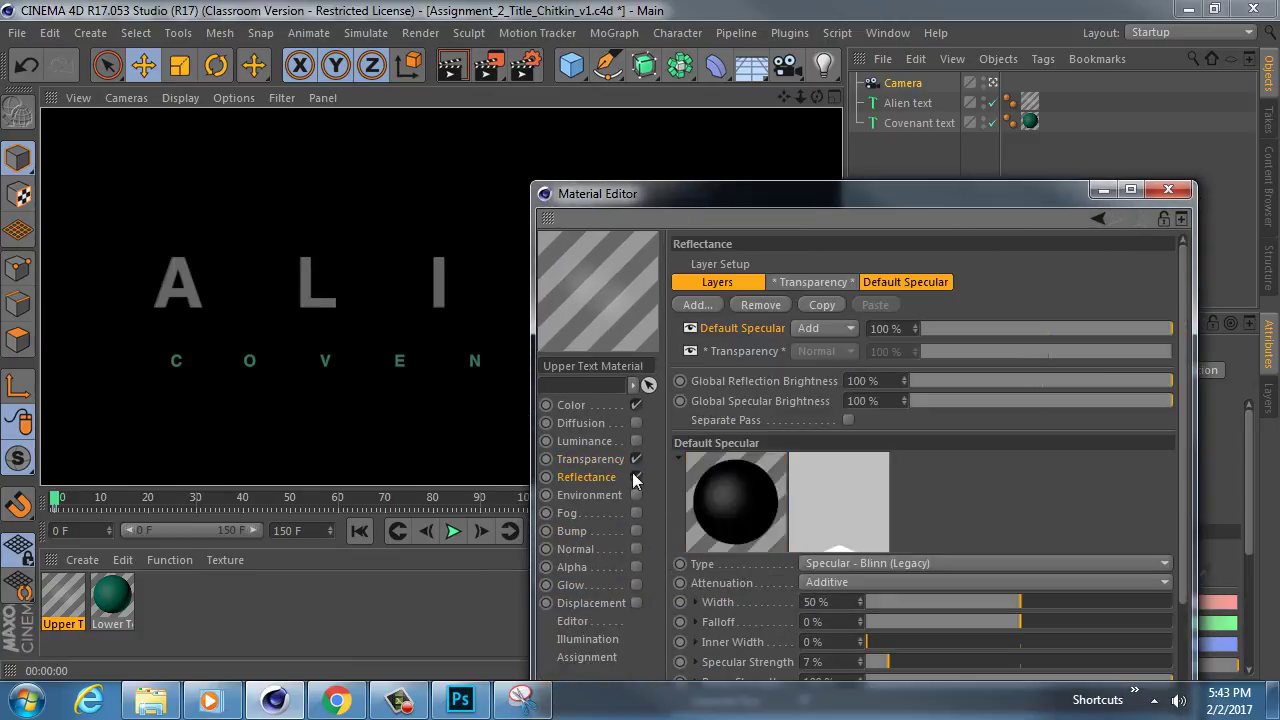
left_click(605, 459)
left_click(851, 416)
type("1.05")
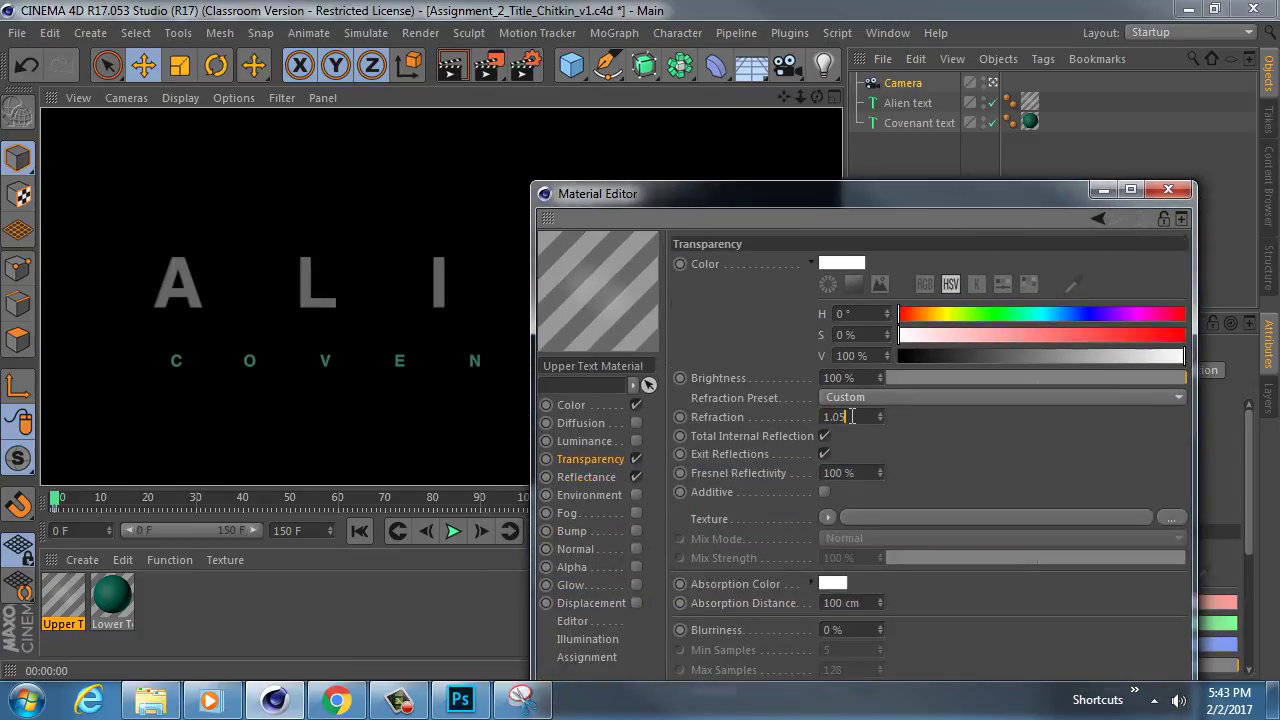
key("Return")
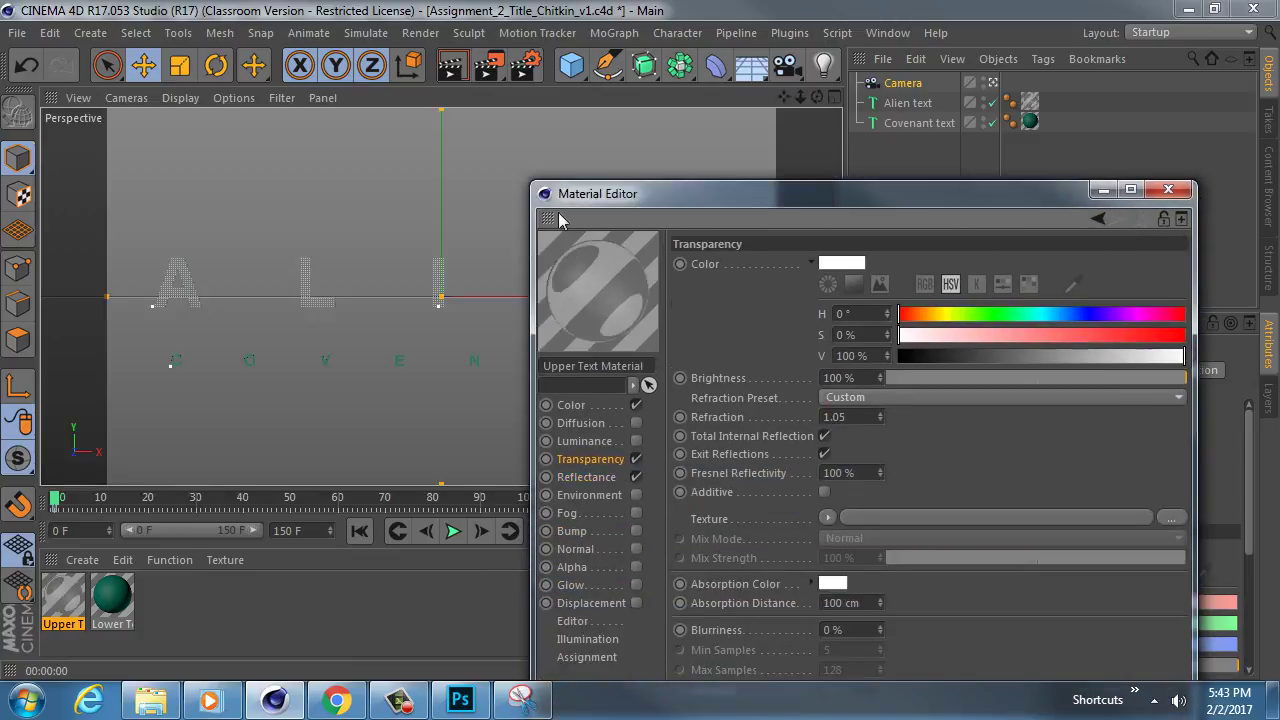
left_click(453, 68)
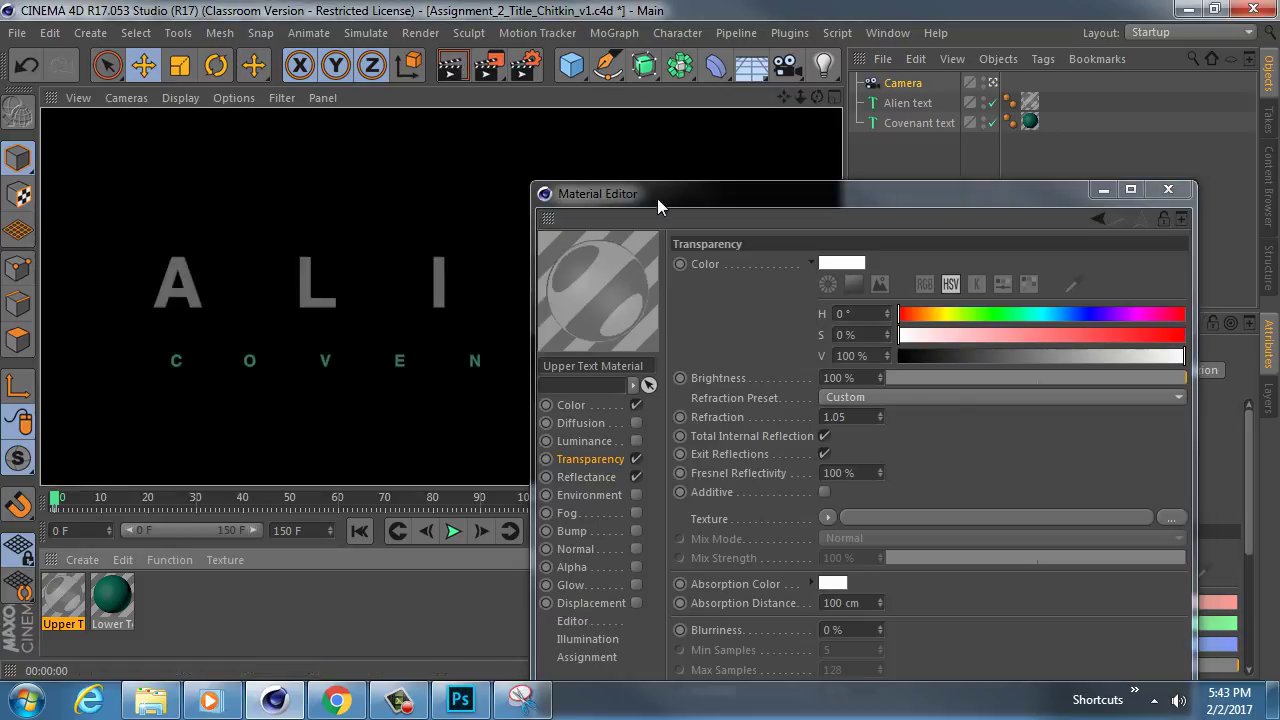
Set the Upper Text Material's refraction to 1, lower its transparency color value to 0 %, and render the camera view
left_click_drag(657, 194, 656, 110)
double_click(856, 331)
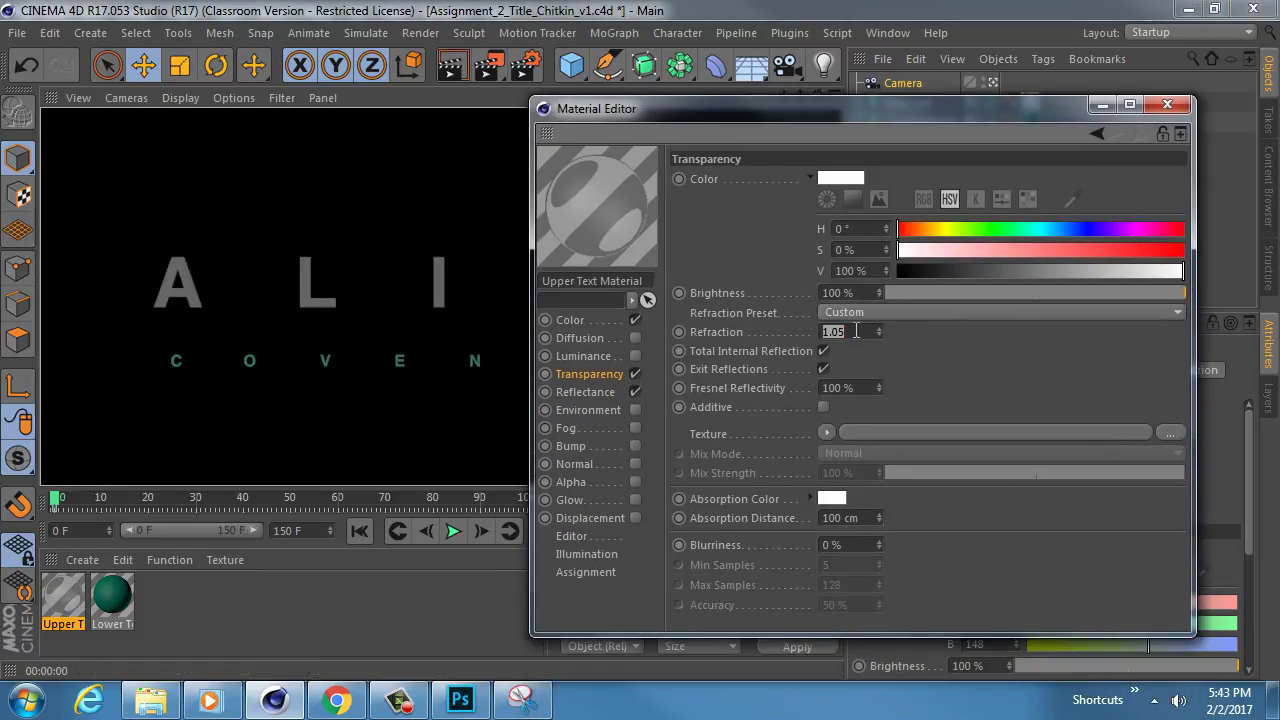
type("1")
key("Return")
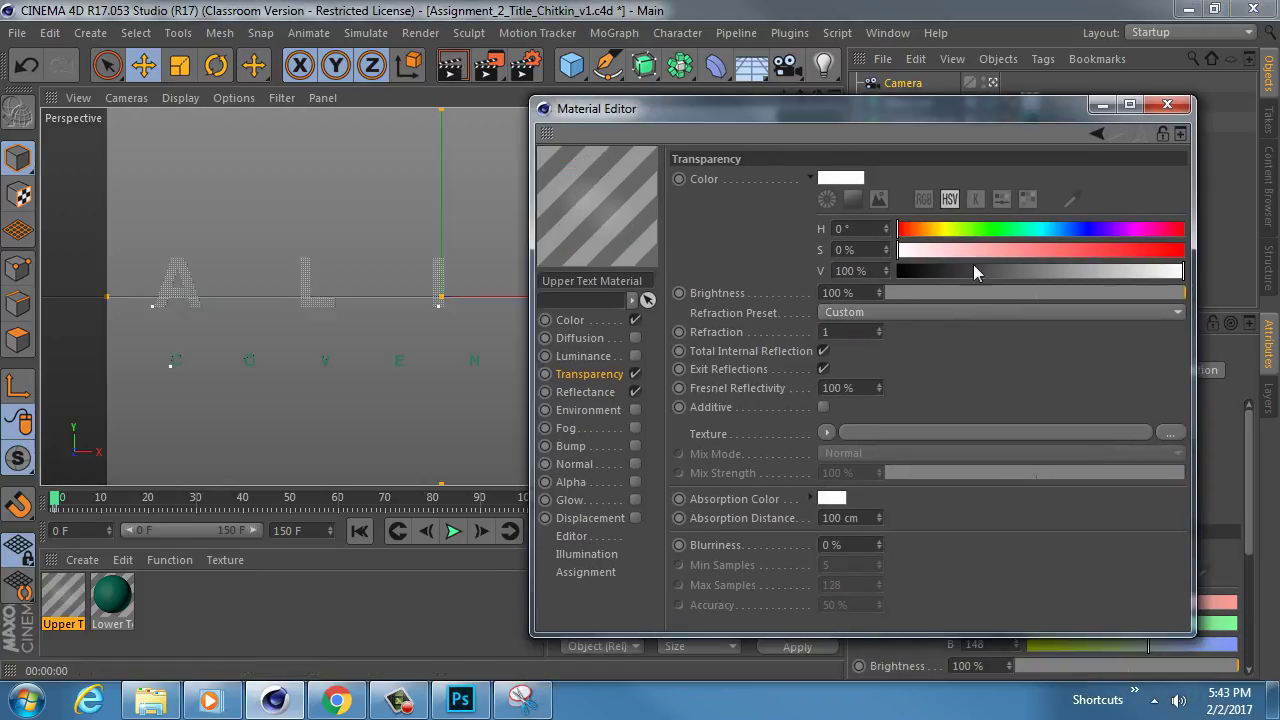
left_click_drag(973, 268, 896, 281)
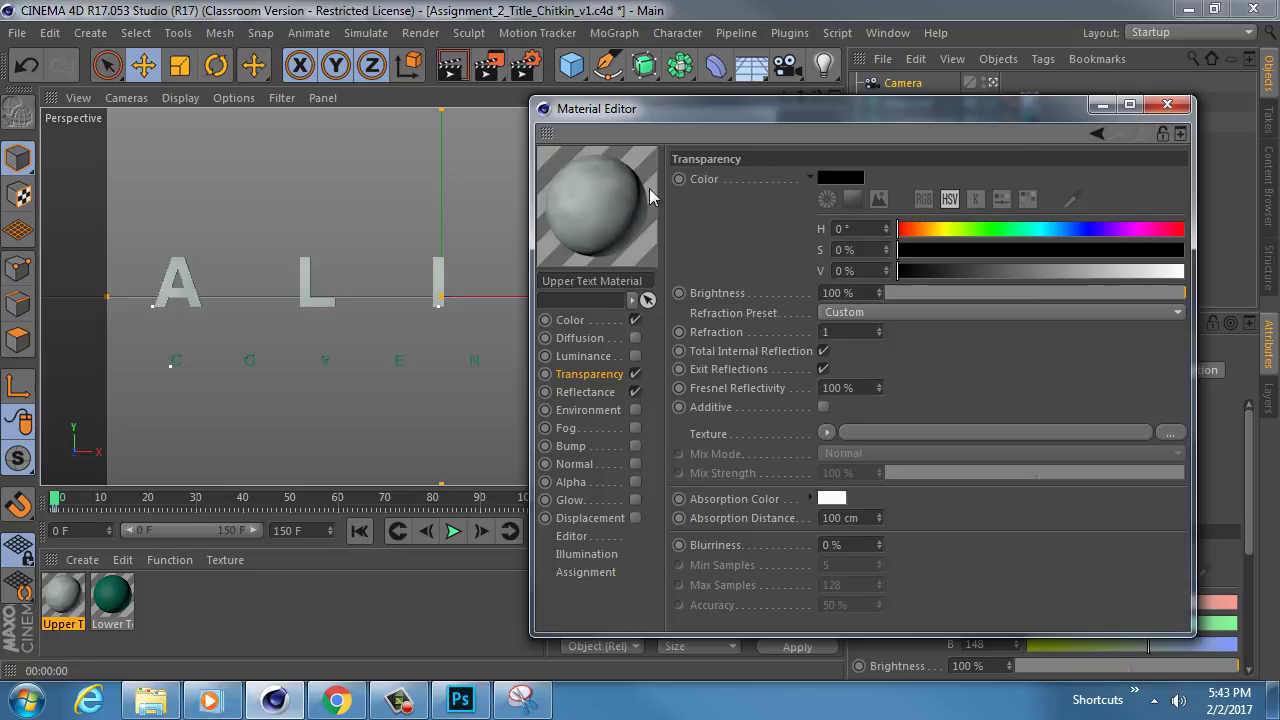
left_click(452, 68)
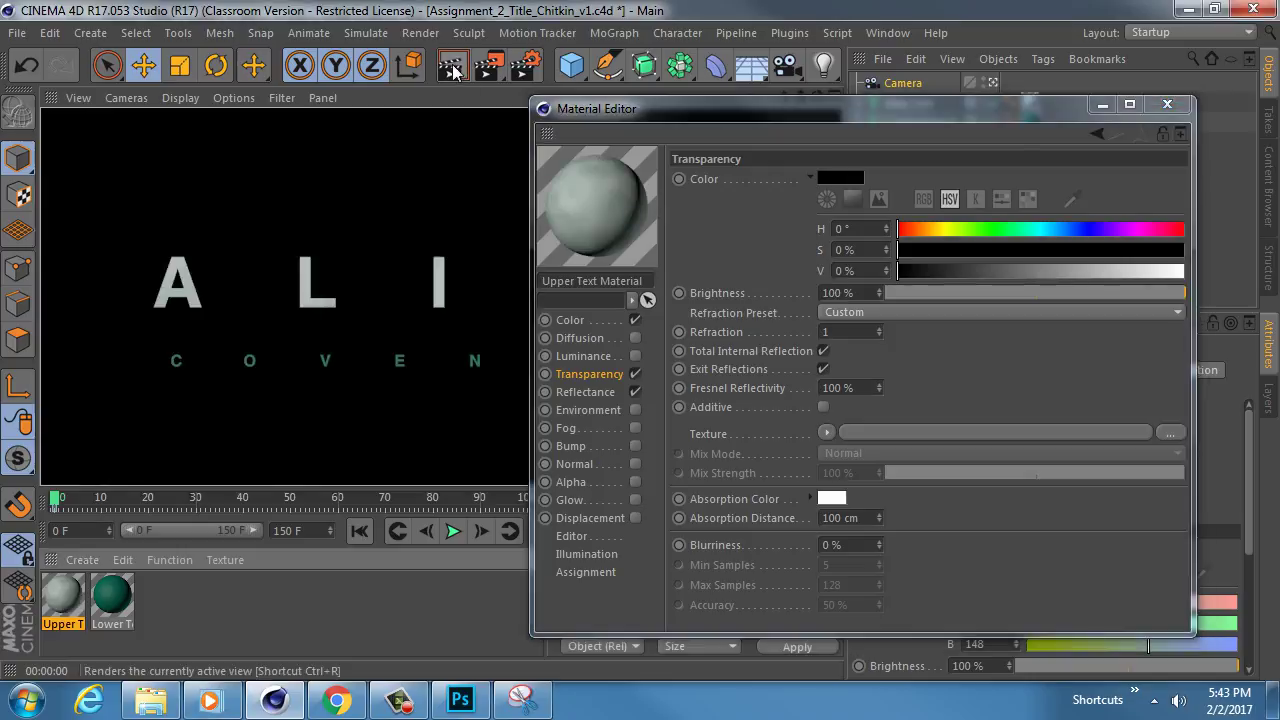
Try disabling the Upper Text Material's Color channel, undo that change, and turn off its Transparency channel
left_click(590, 319)
left_click(635, 319)
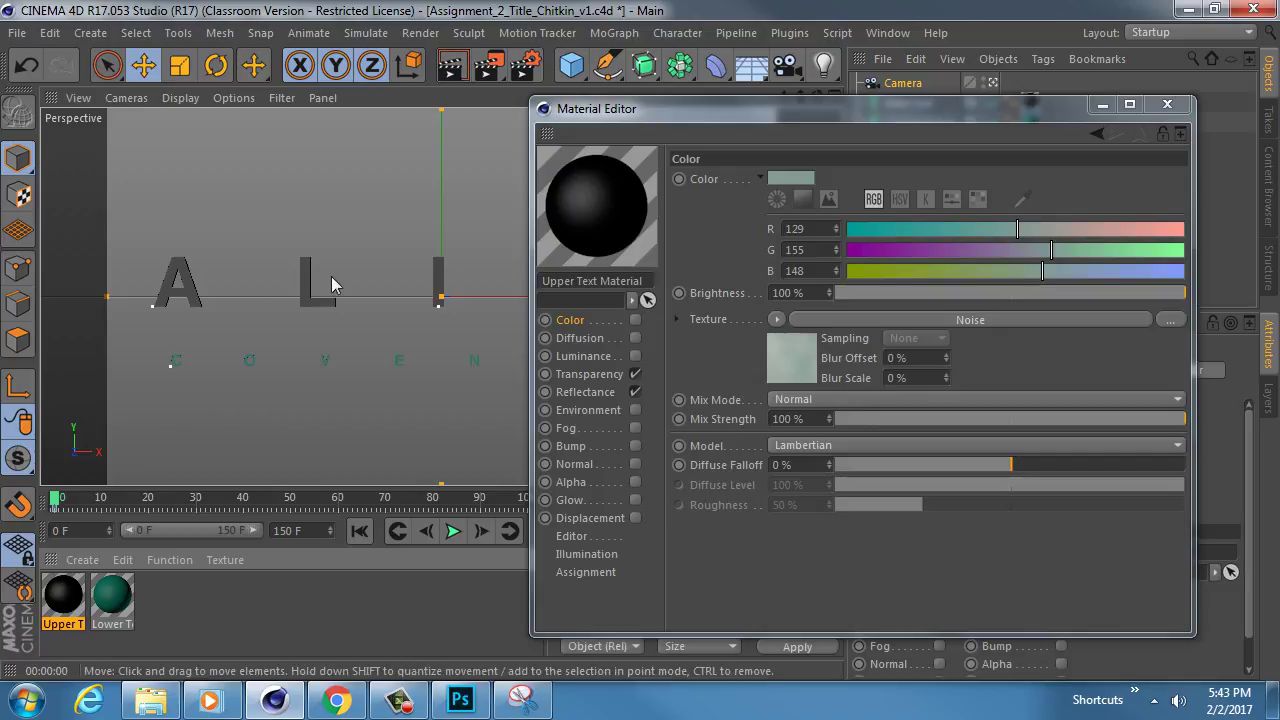
key("ctrl+z")
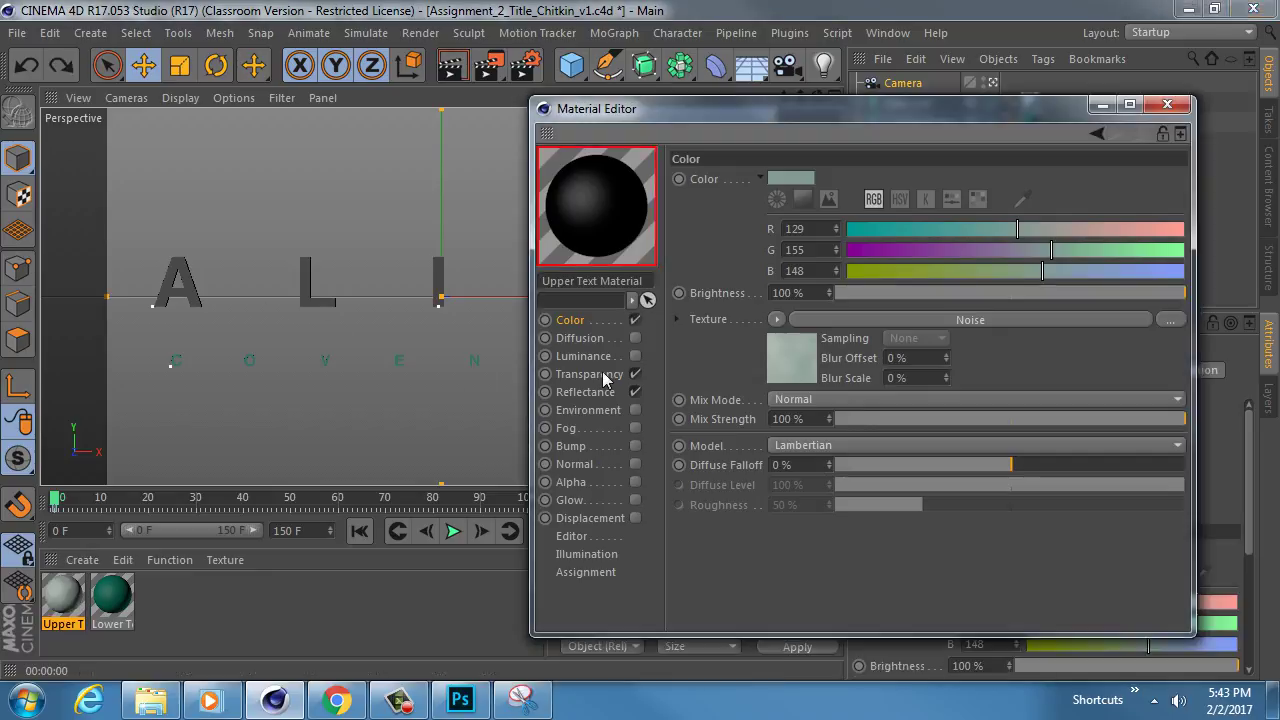
left_click(611, 373)
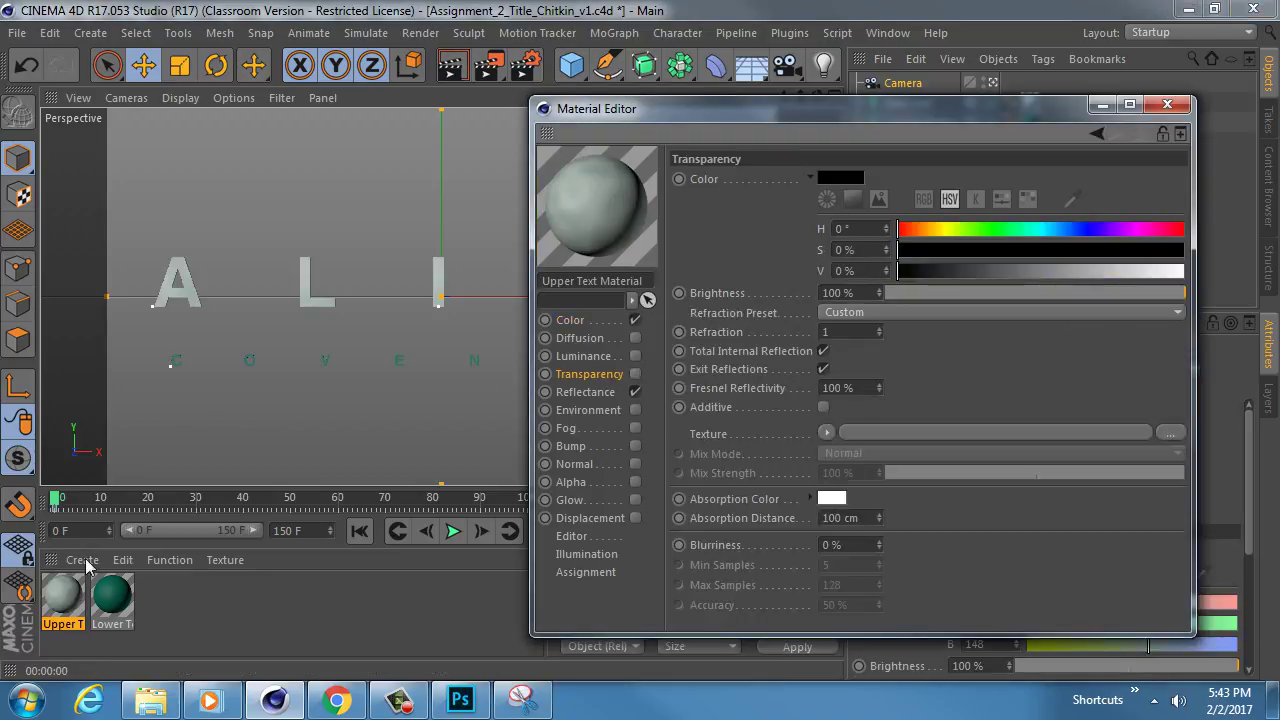
Enable the Transparency channel on the Lower Text Material and render the camera view
left_click(128, 598)
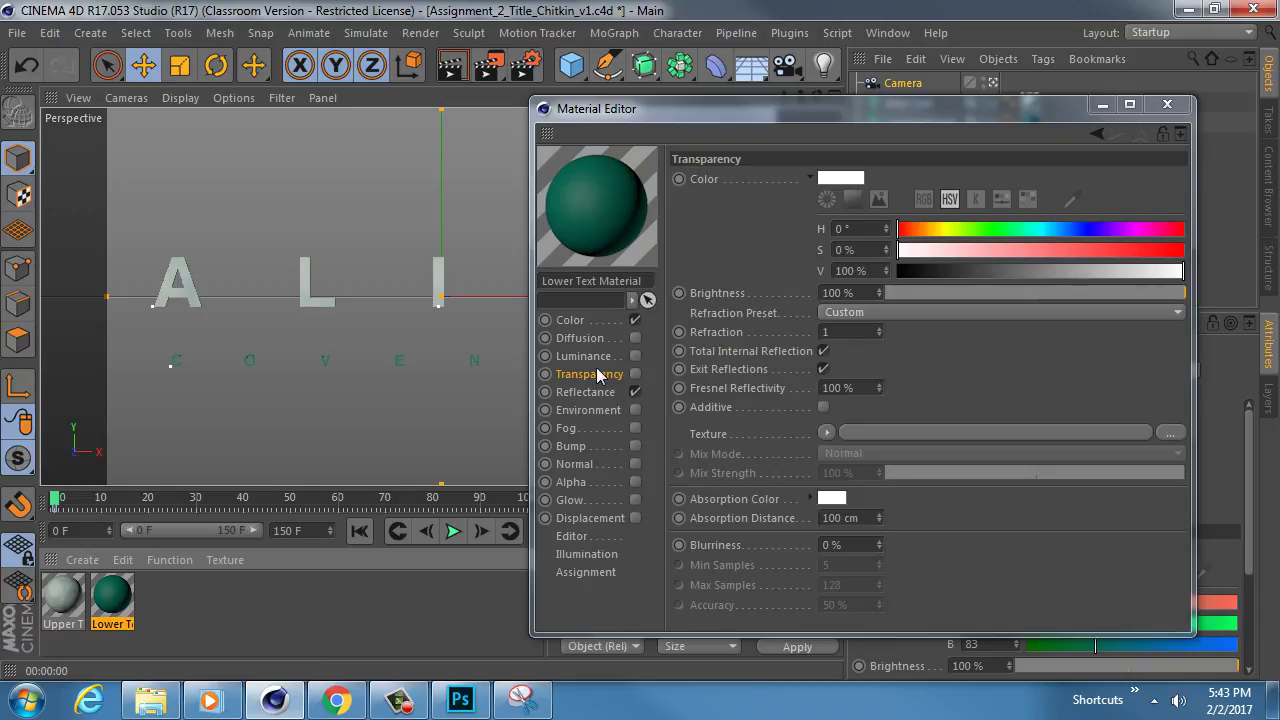
left_click(635, 374)
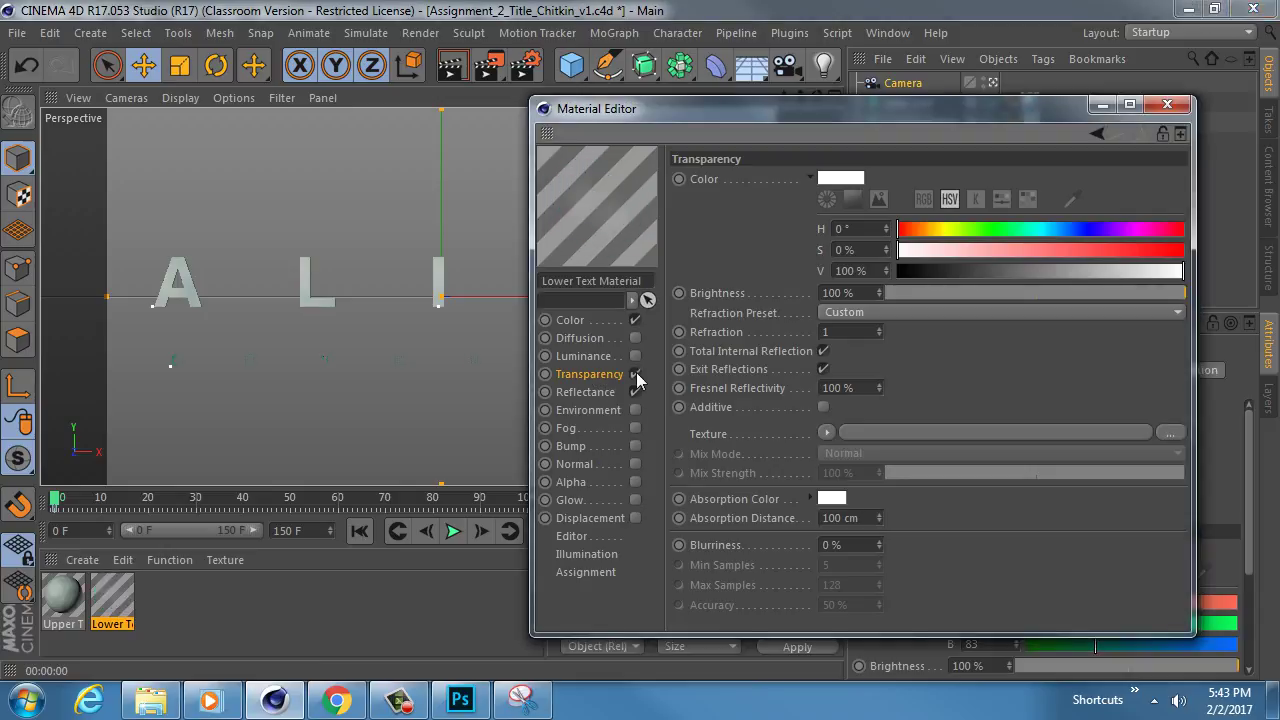
left_click(450, 66)
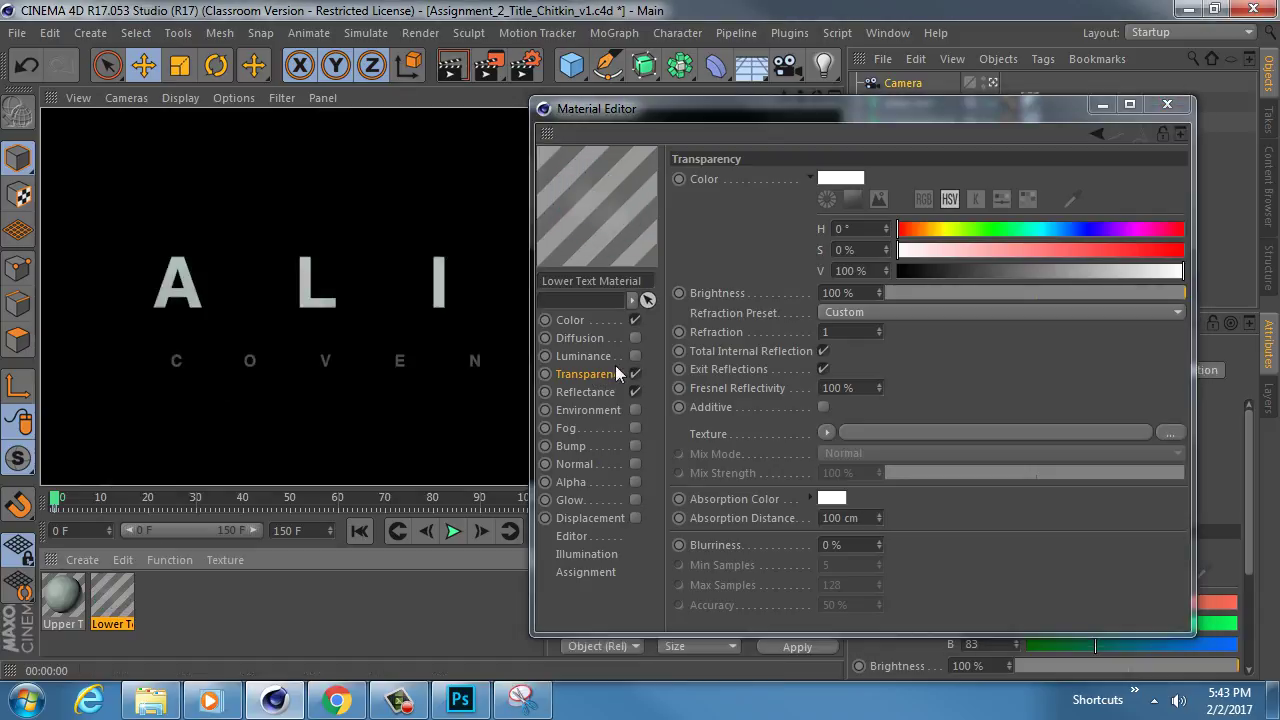
Test the transparent Lower Text Material with its Color channel disabled in a render, and re-enable the channel
left_click(594, 321)
left_click(456, 65)
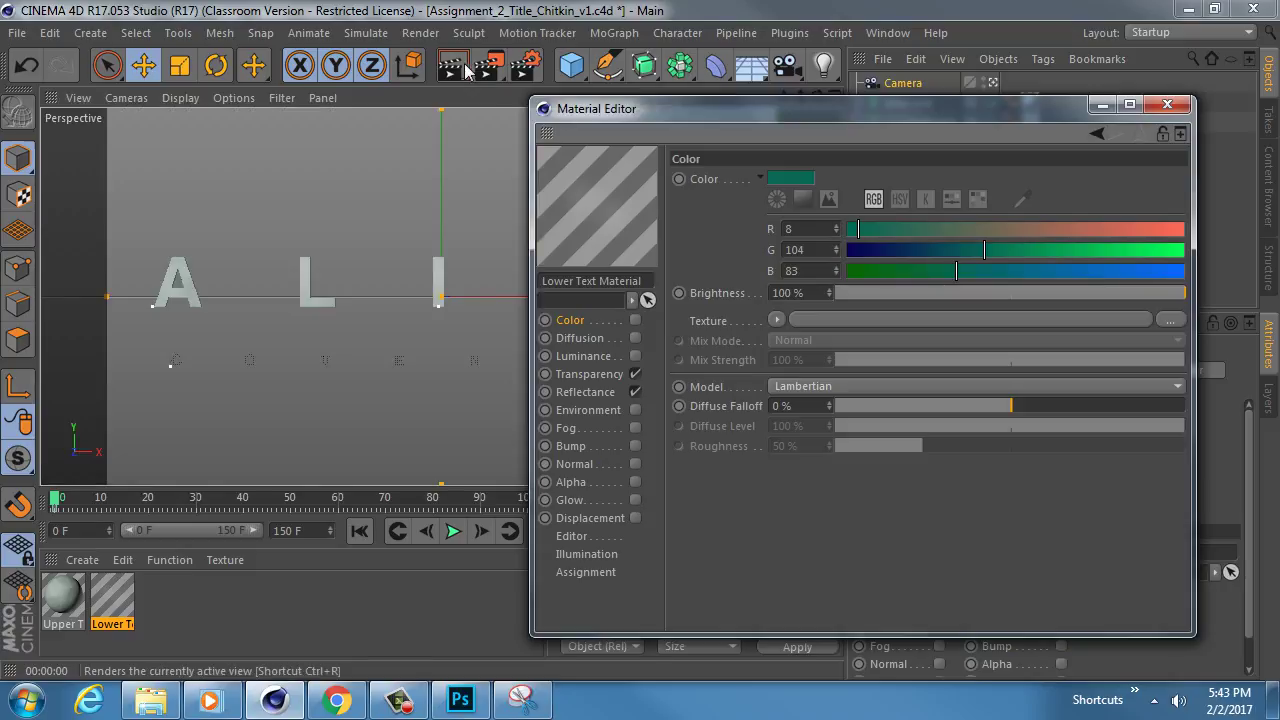
left_click(635, 320)
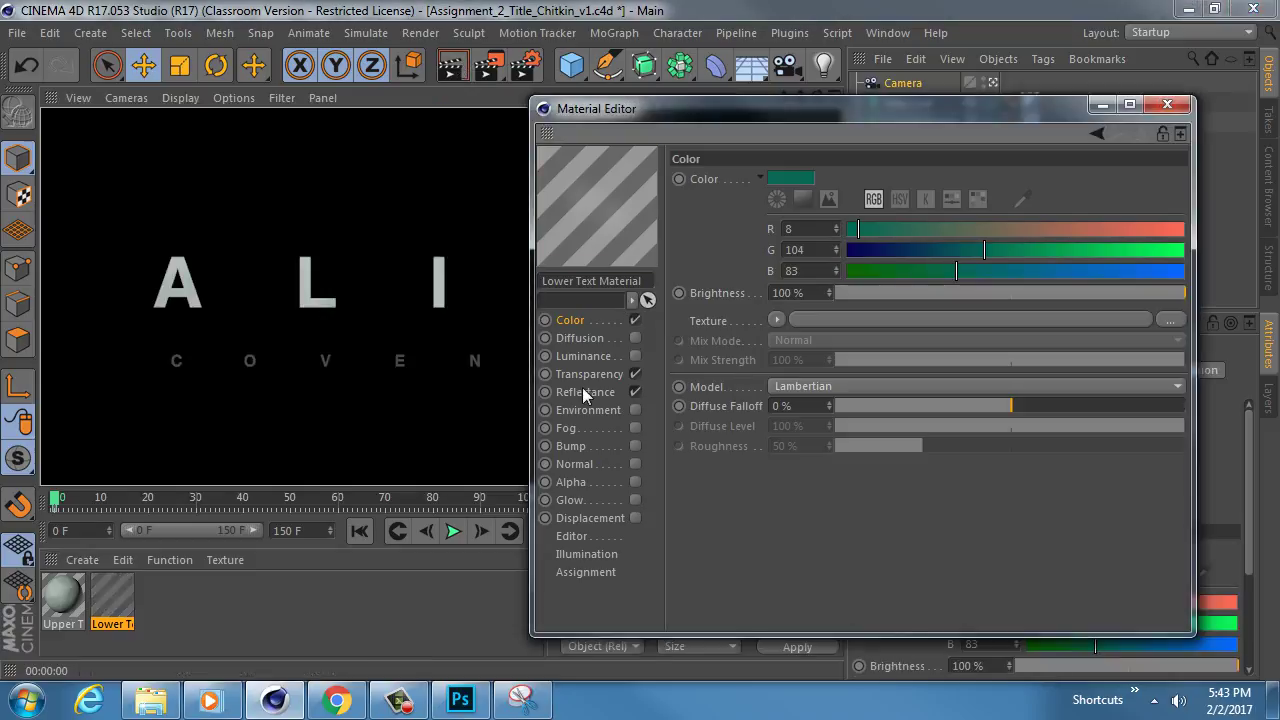
Test the Lower Text Material's transparency color at a value of 0 % in a render, and return it to 100 %
left_click(590, 374)
left_click_drag(968, 271, 896, 271)
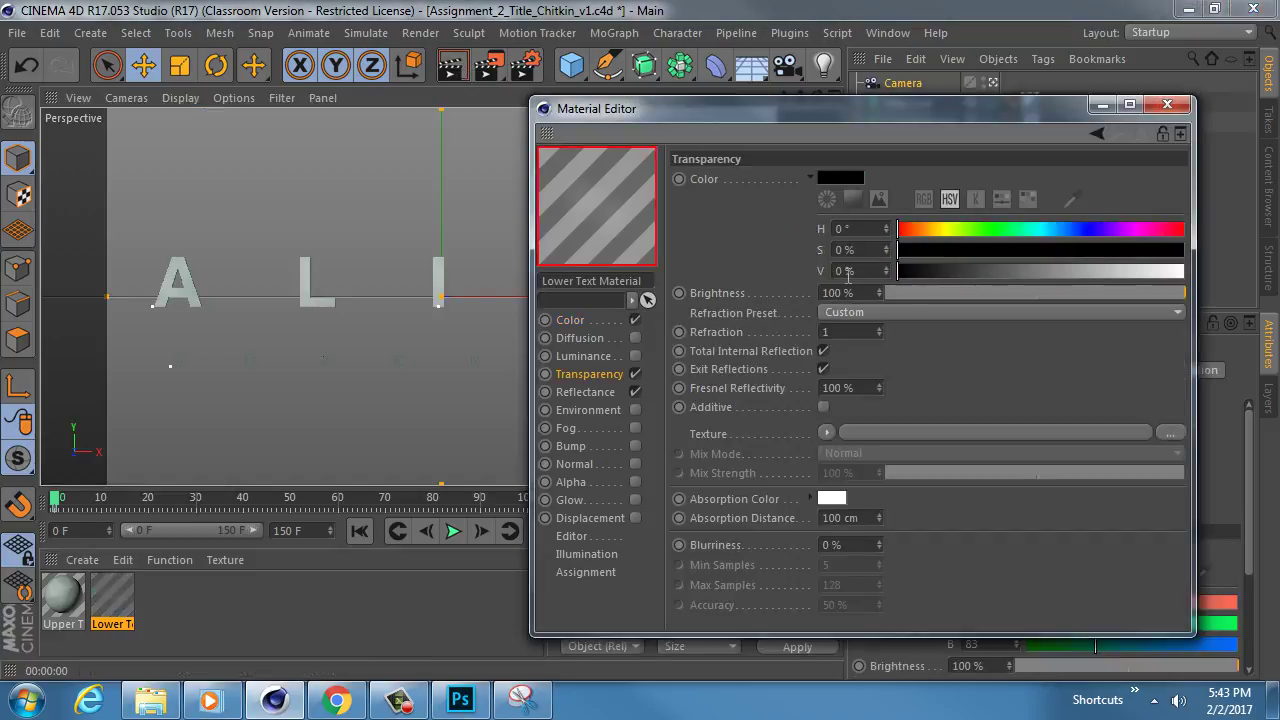
left_click(456, 65)
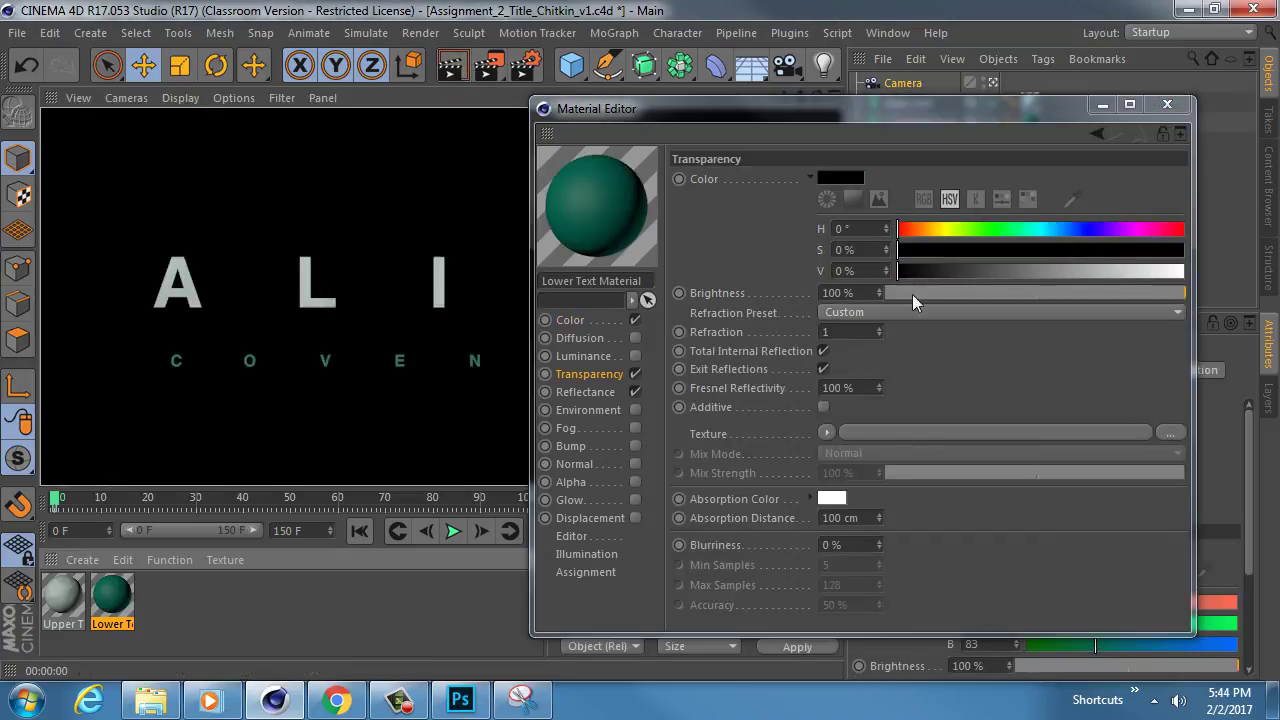
left_click_drag(919, 267, 1265, 277)
Set the Lower Text Material's transparency refraction to 1.01 and render the camera view
double_click(826, 331)
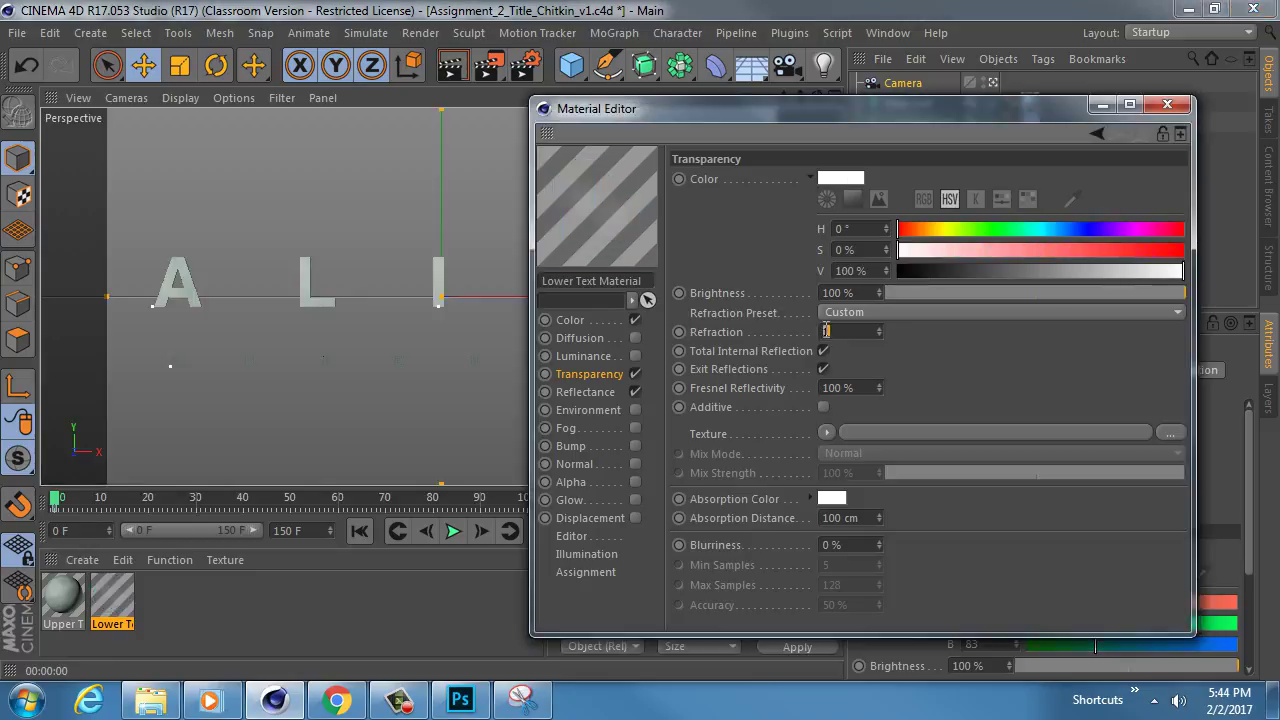
type("1.01")
key("Return")
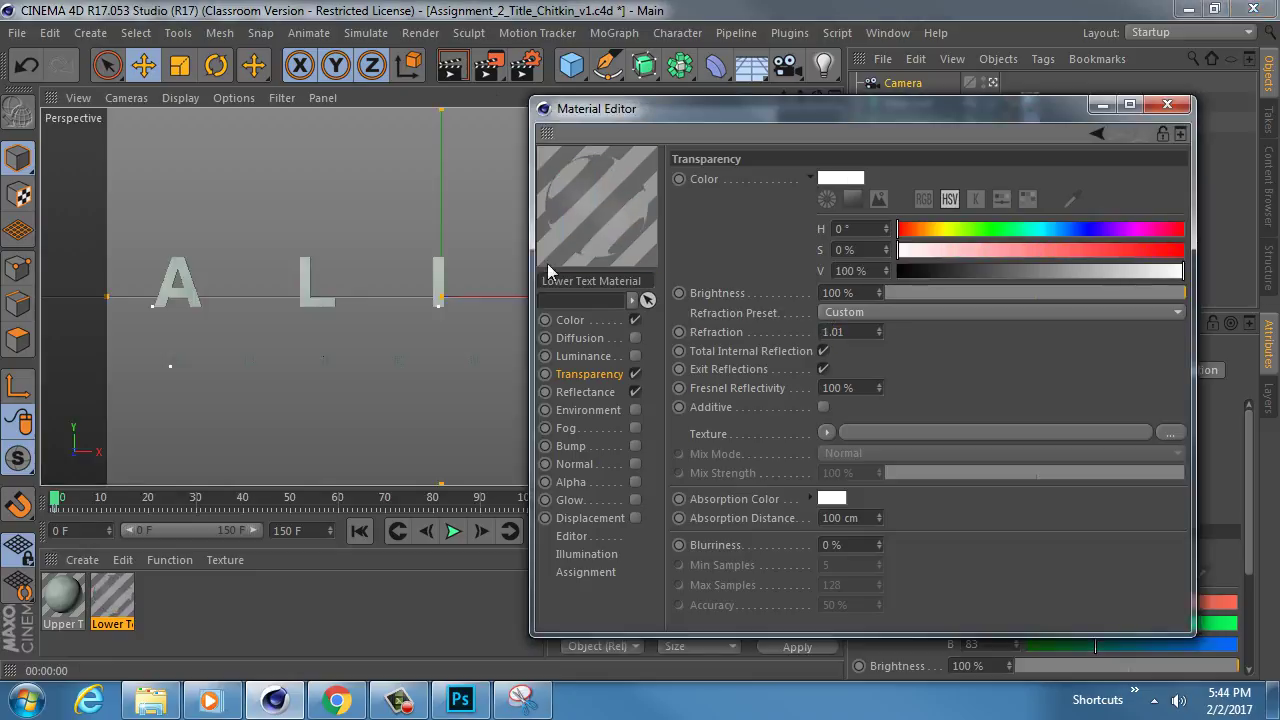
left_click(452, 65)
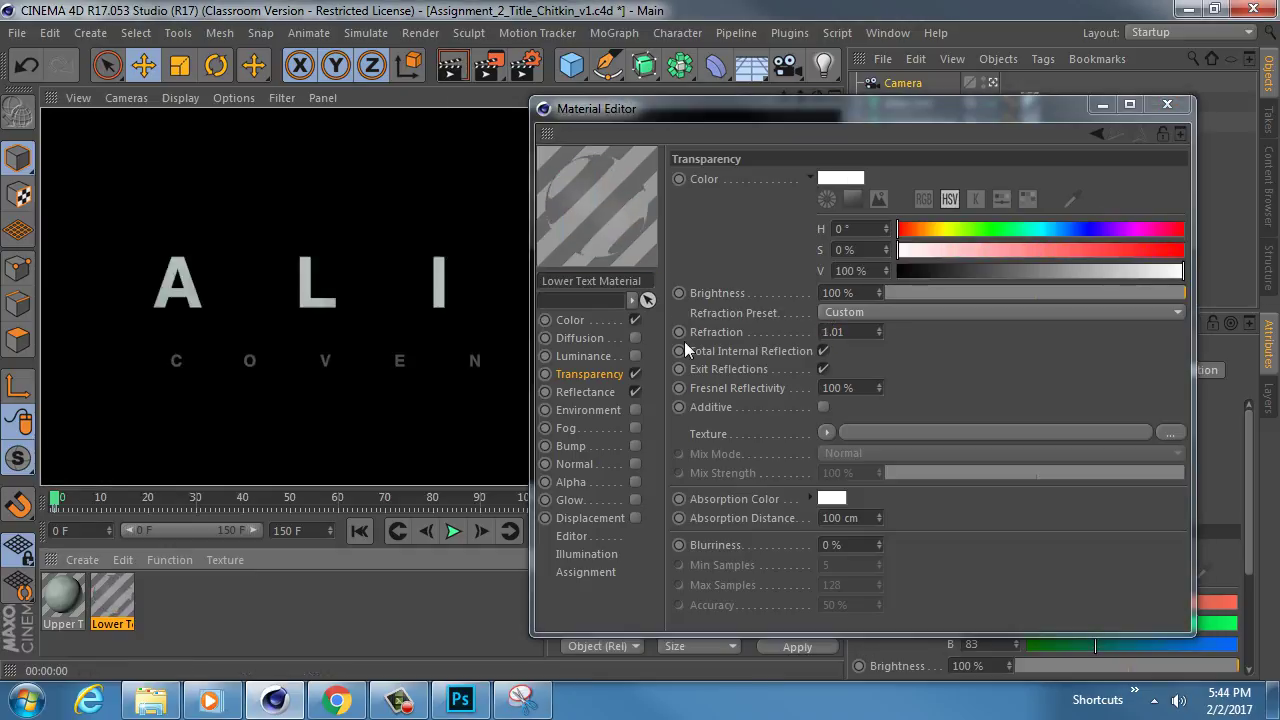
Test the Lower Text Material with Reflectance disabled in a render, and turn the channel back on
left_click(635, 392)
left_click(457, 66)
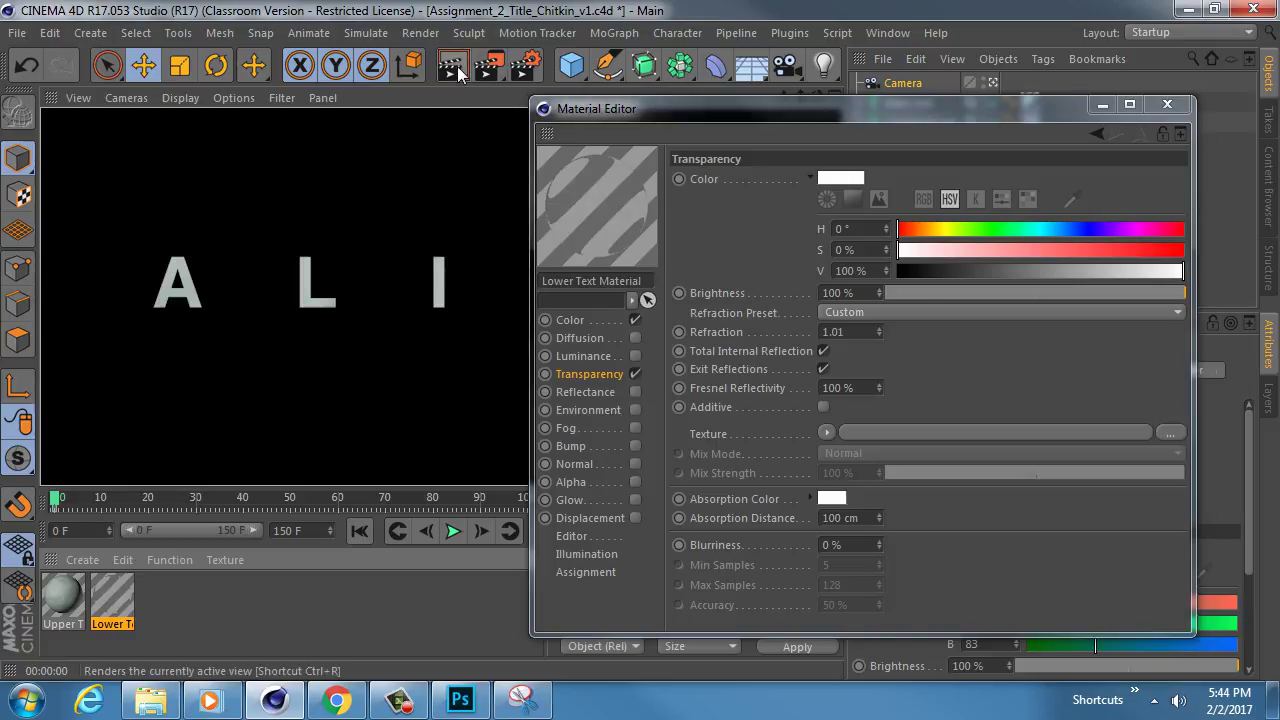
left_click(595, 392)
left_click(635, 391)
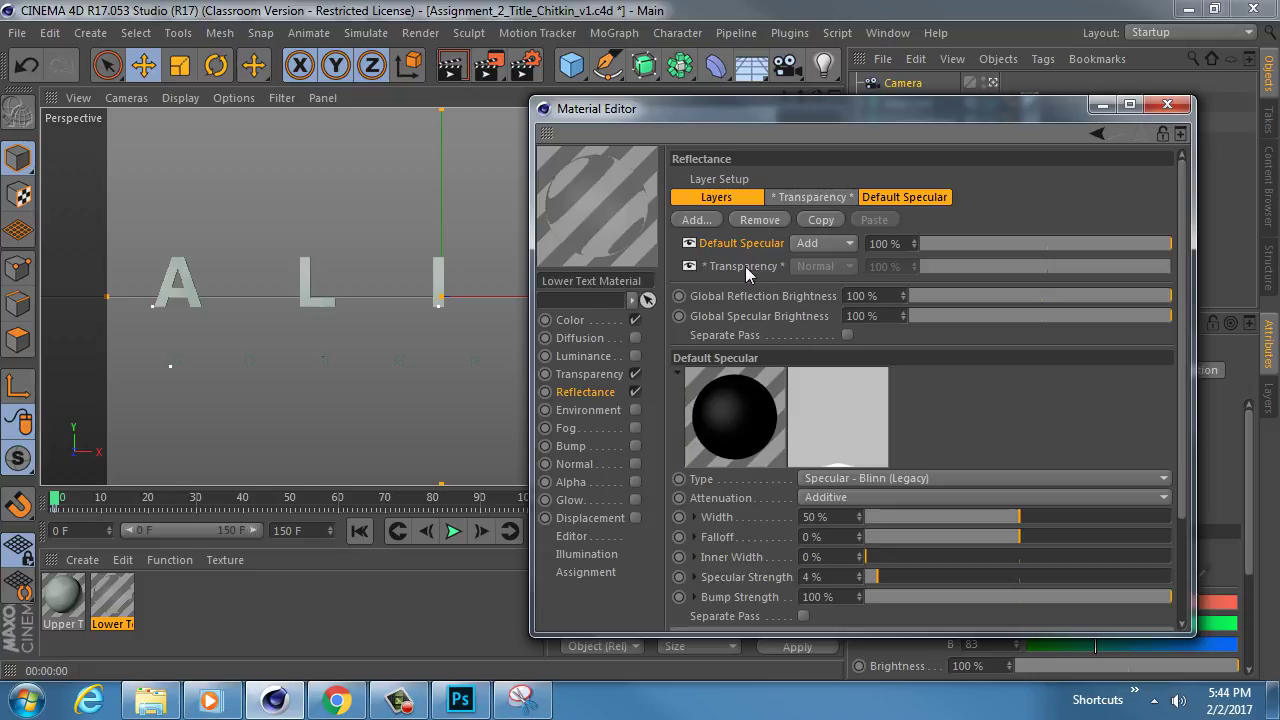
Test the Lower Text Material's Default Specular layer at 0 % in a render, return it to 100 % and render again
left_click_drag(951, 244, 915, 244)
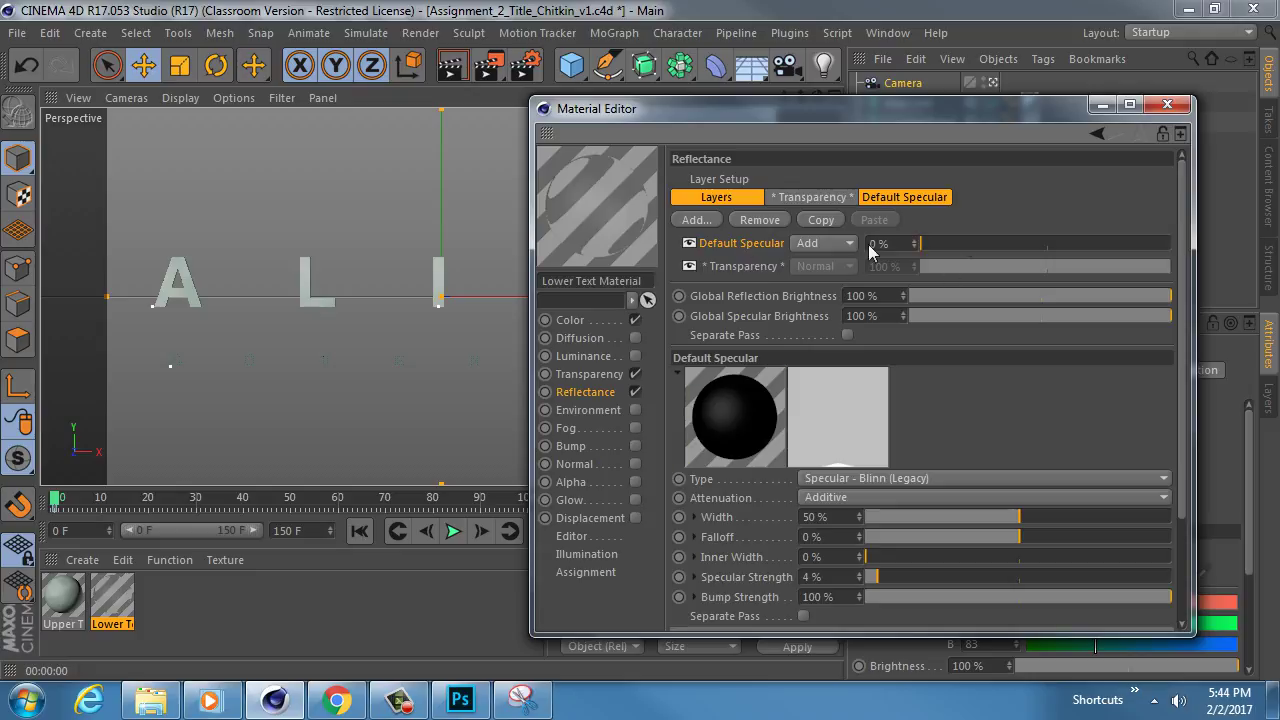
left_click(451, 65)
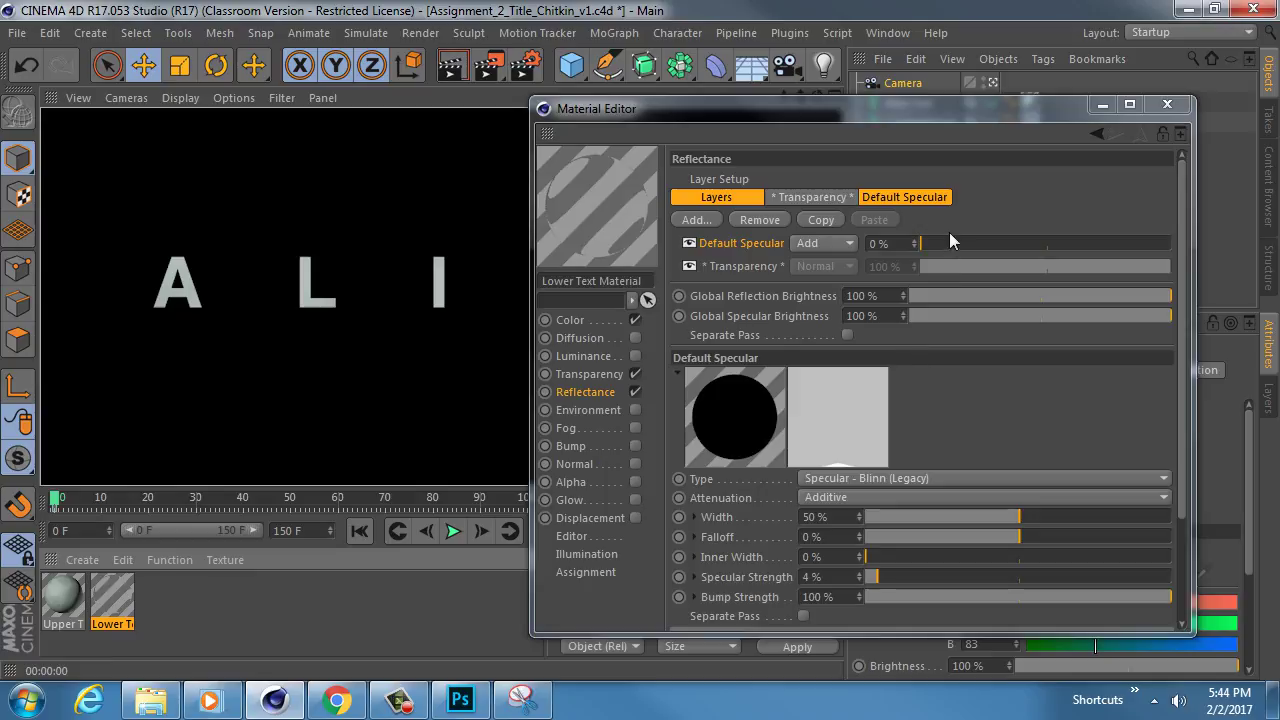
left_click_drag(949, 244, 1172, 244)
left_click(451, 65)
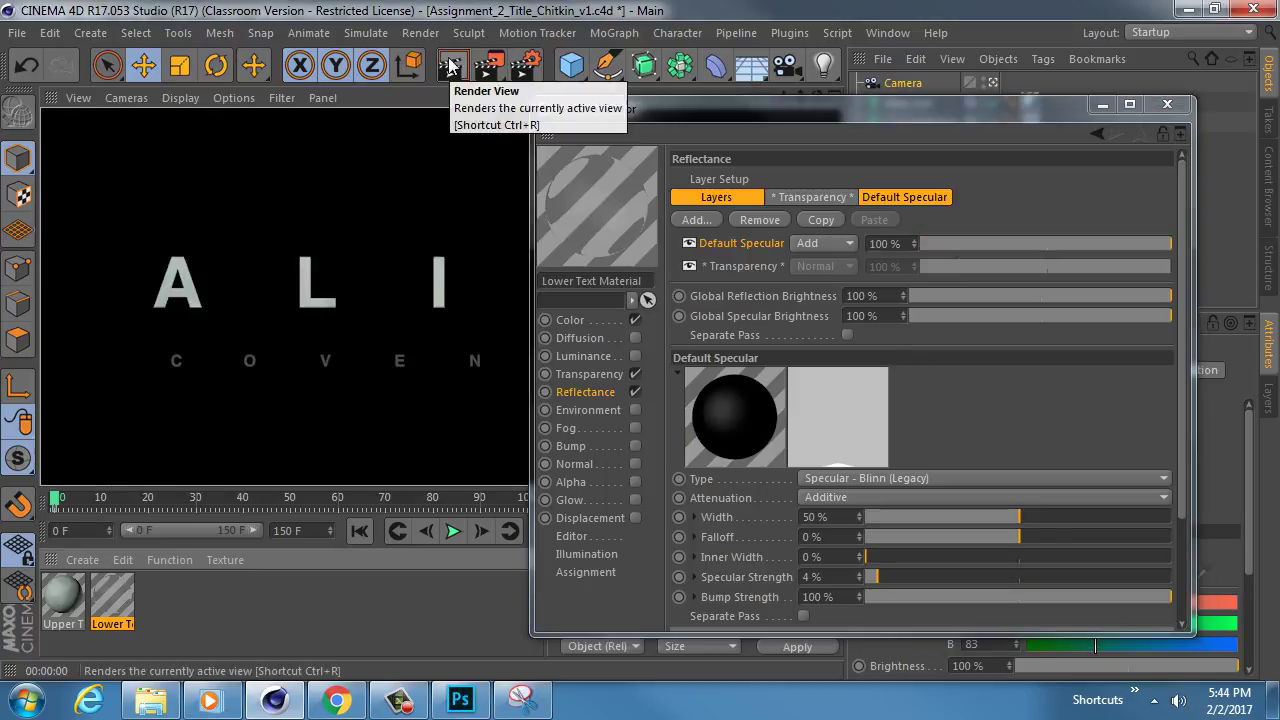
Try a transparency refraction of 1 on the Lower Text Material, return it to 1.01 and render the camera view
left_click(589, 374)
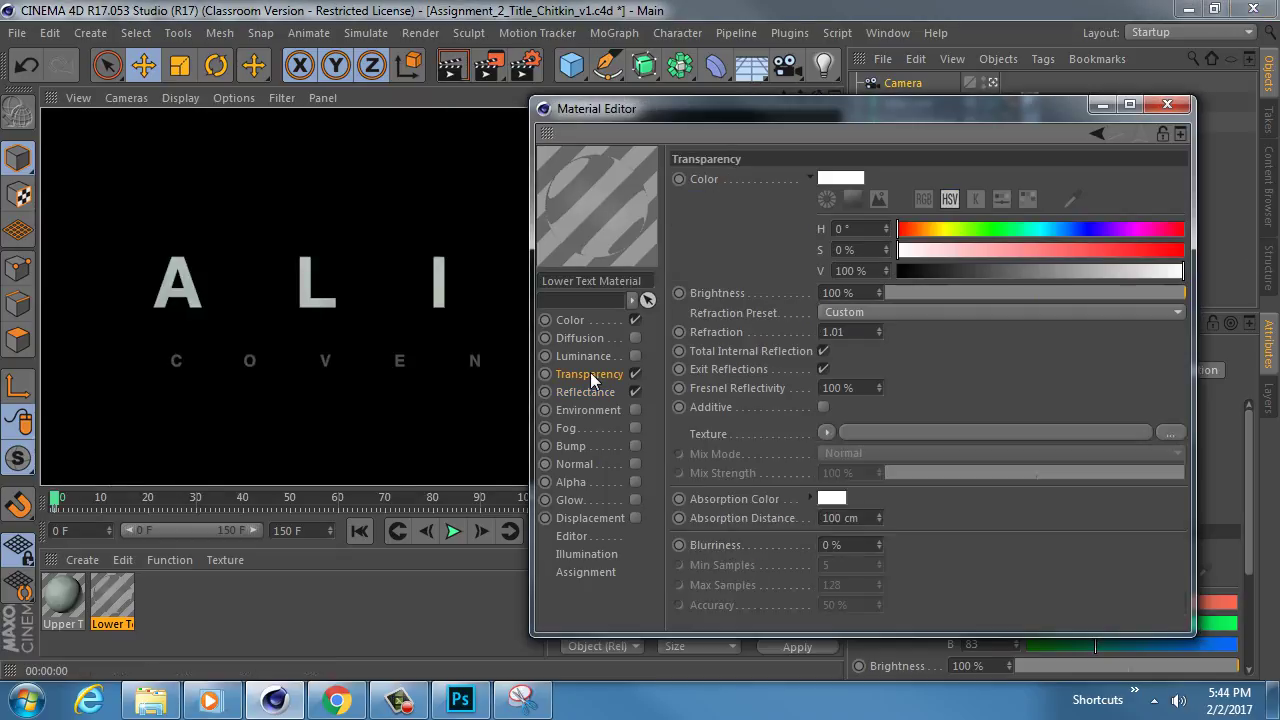
left_click_drag(783, 102, 787, 62)
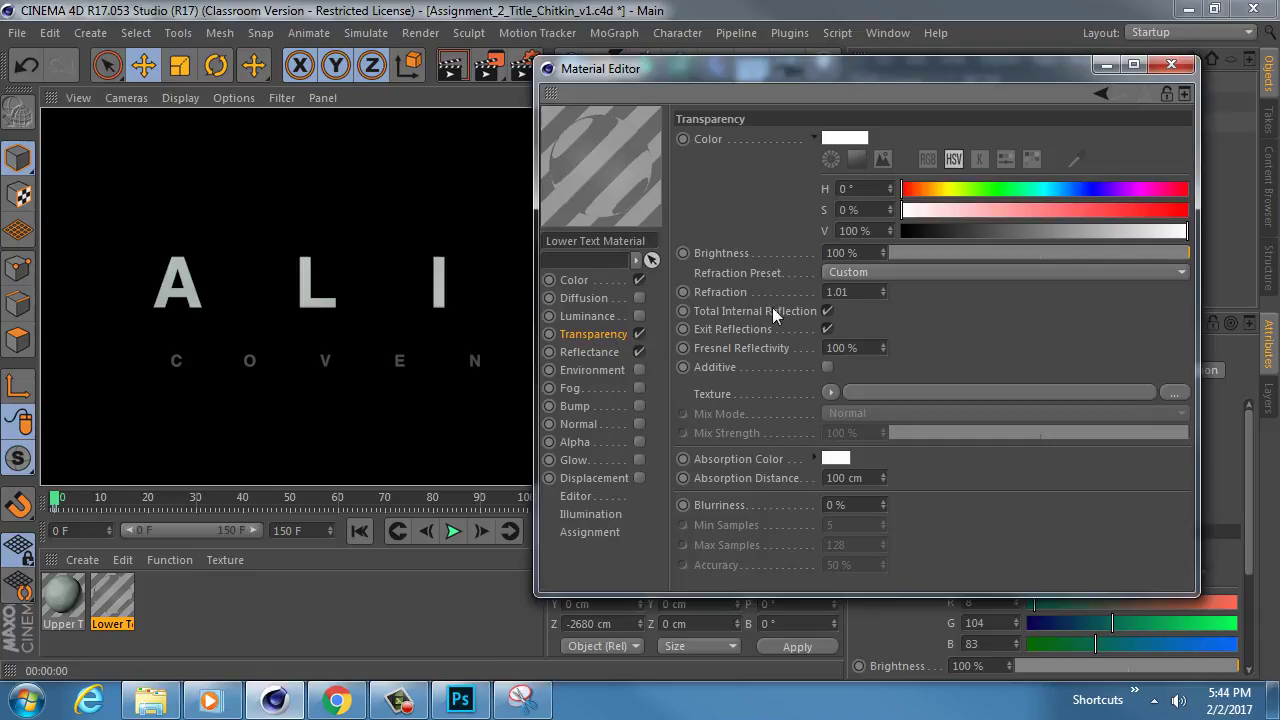
left_click(850, 291)
double_click(859, 291)
type("1")
key("Return")
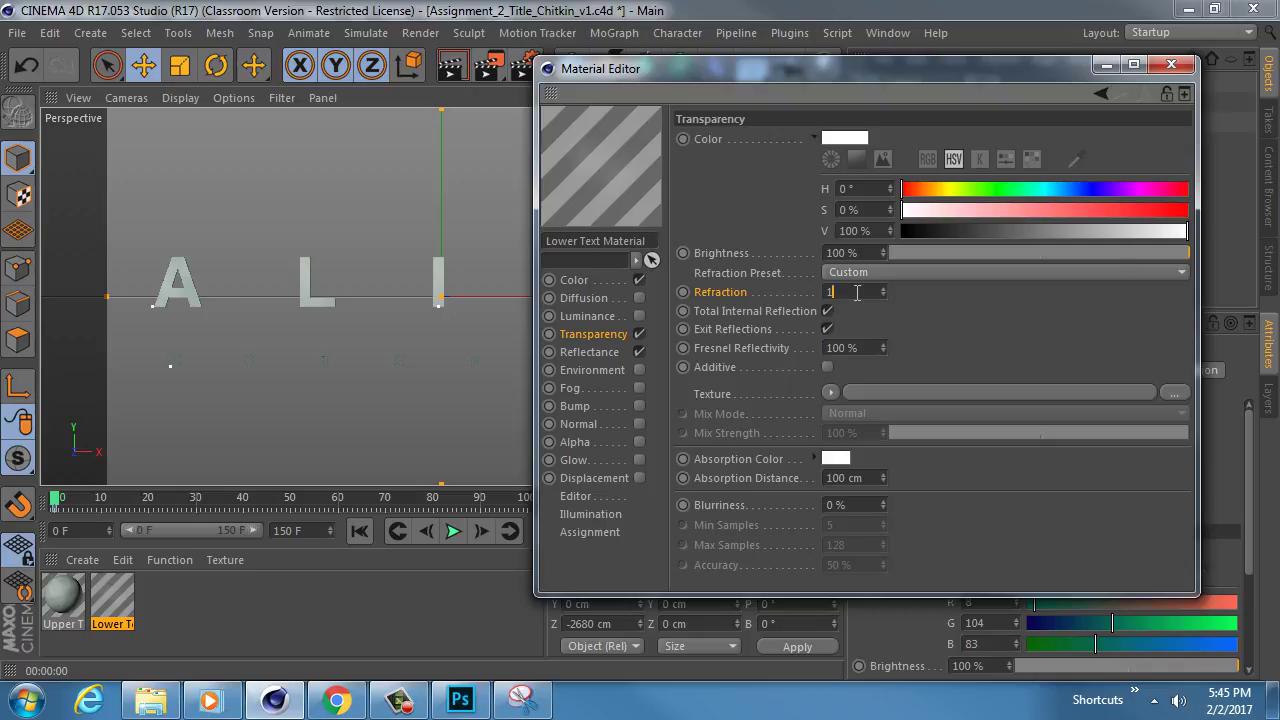
type(".01")
key("Return")
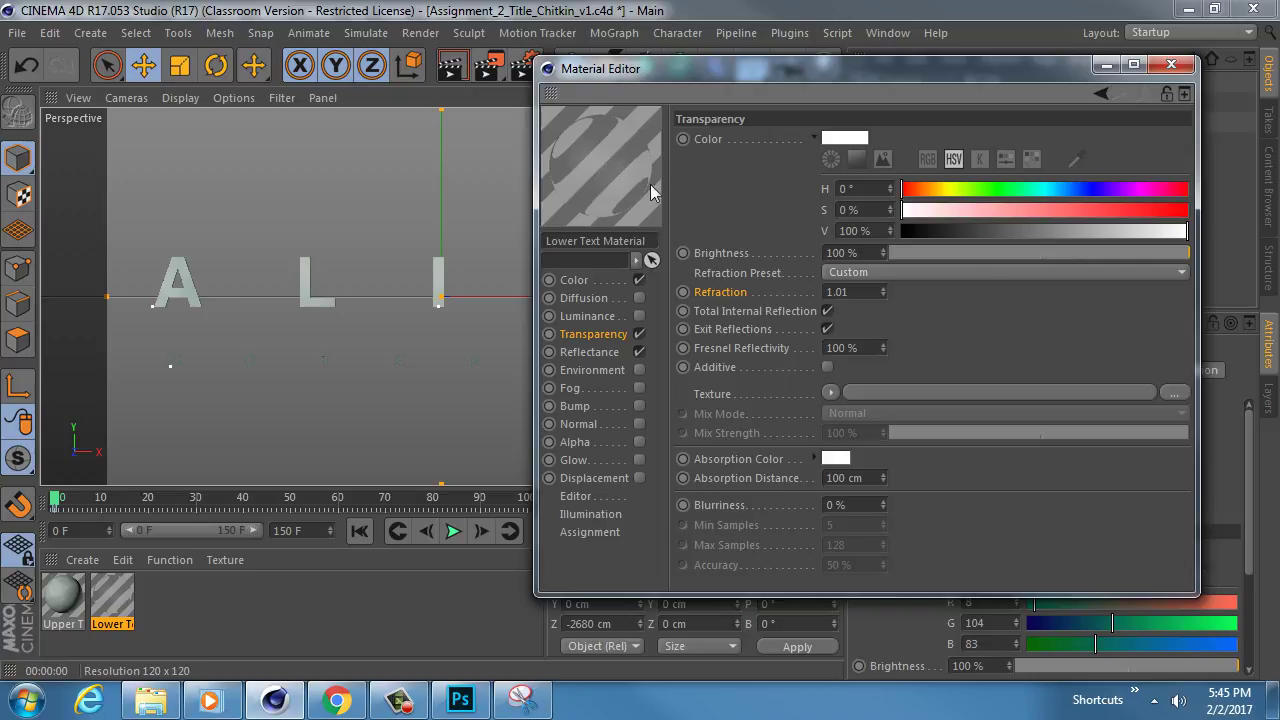
left_click(451, 67)
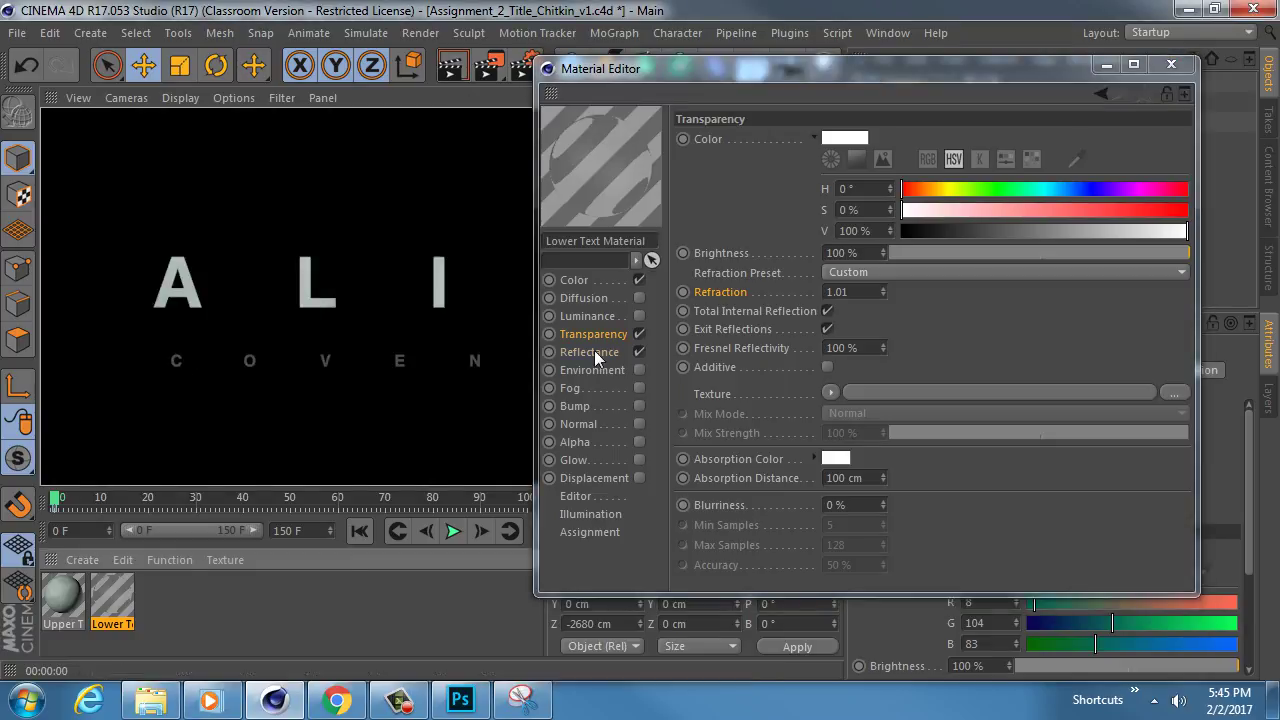
Test the Lower Text Material with its Default Specular layer hidden in a render, and show the layer again
left_click(594, 352)
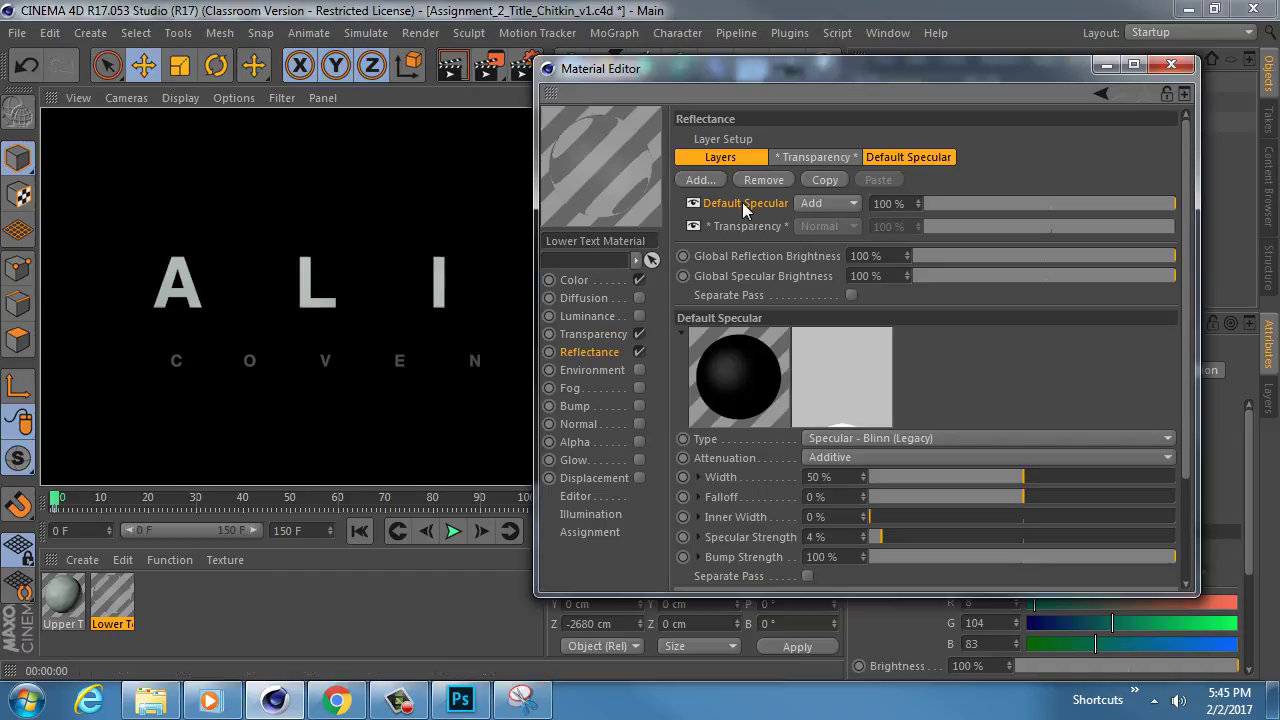
left_click(692, 203)
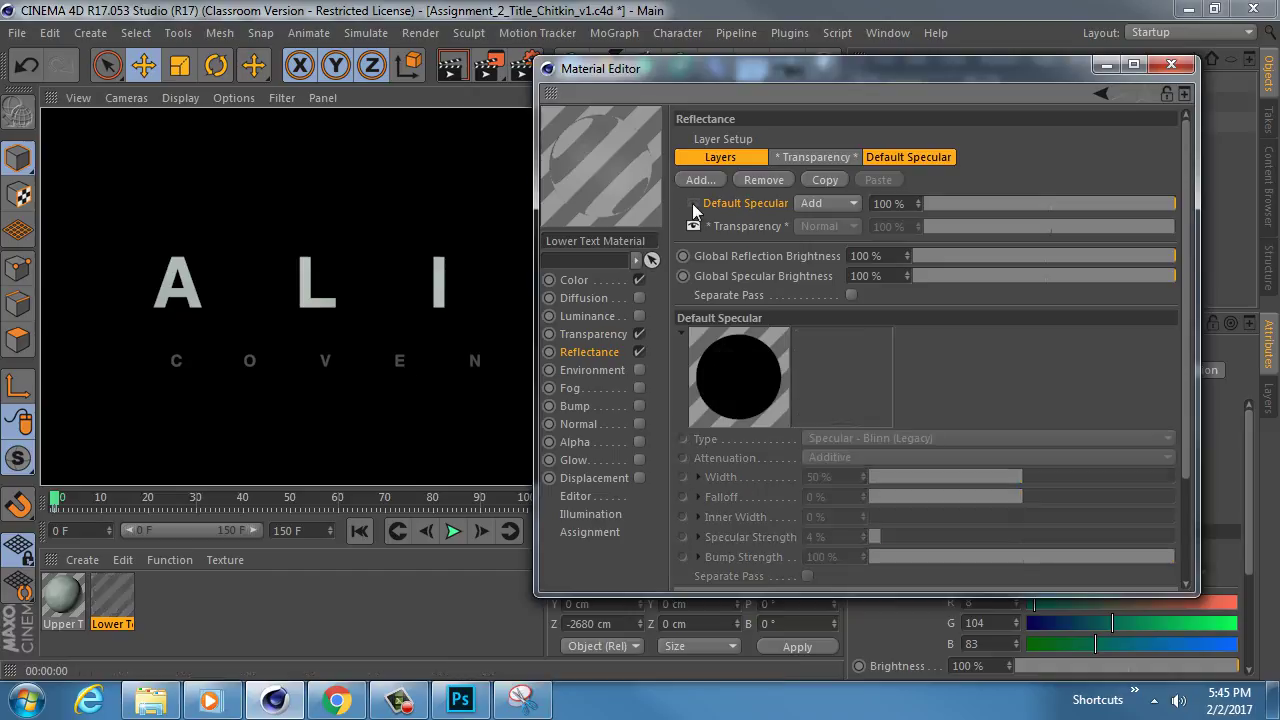
left_click(452, 68)
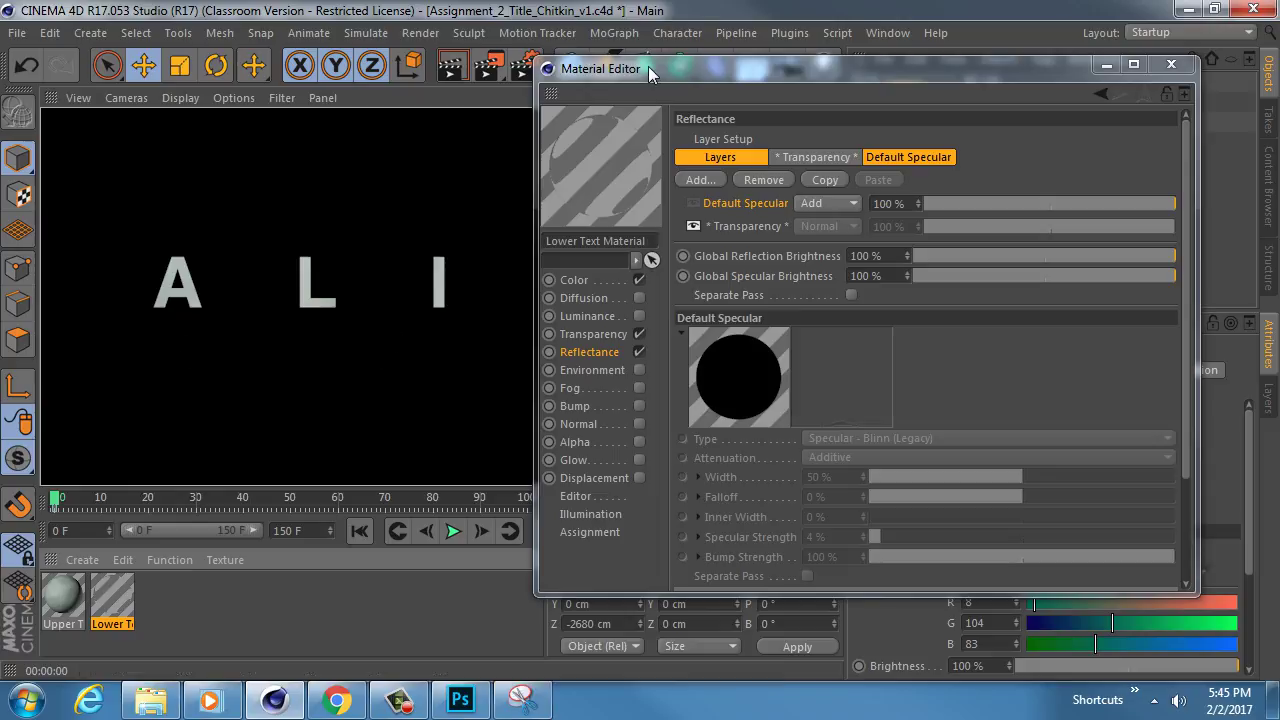
left_click(693, 203)
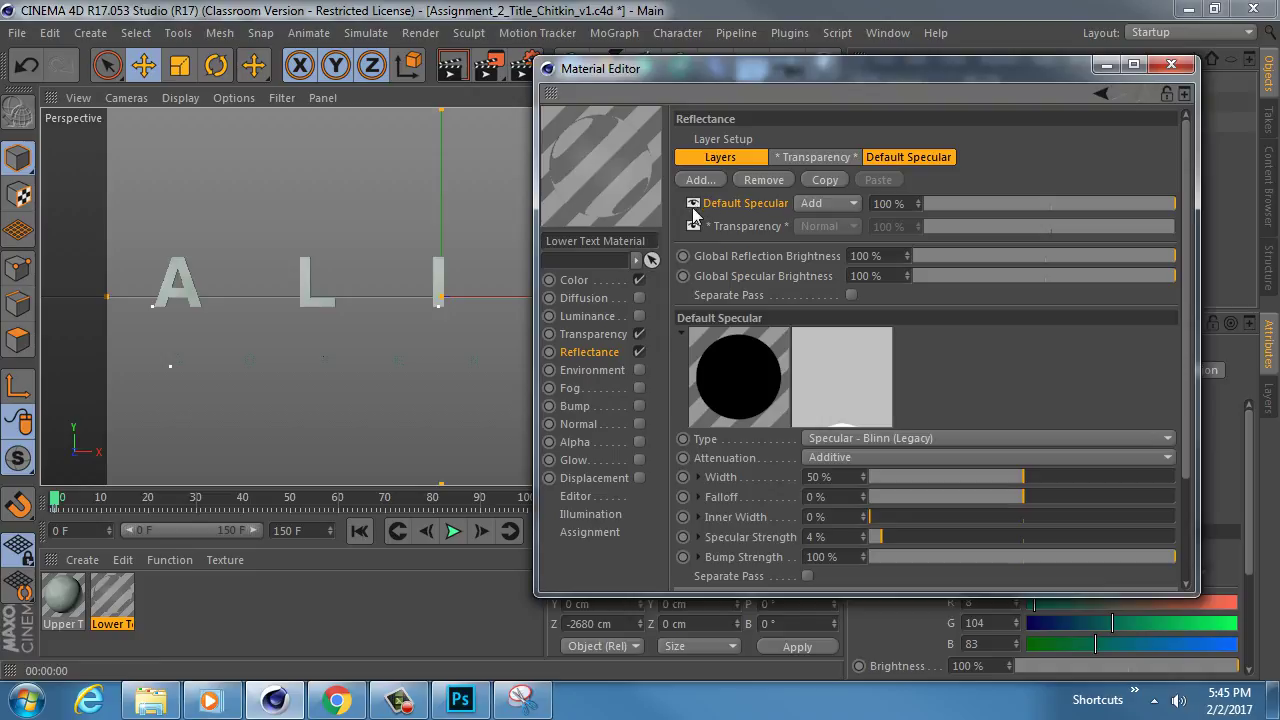
left_click(693, 203)
left_click(693, 203)
Test the Default Specular layer with Specular Strength at 0 % in a render, and undo the strength change
left_click_drag(1198, 225, 1238, 225)
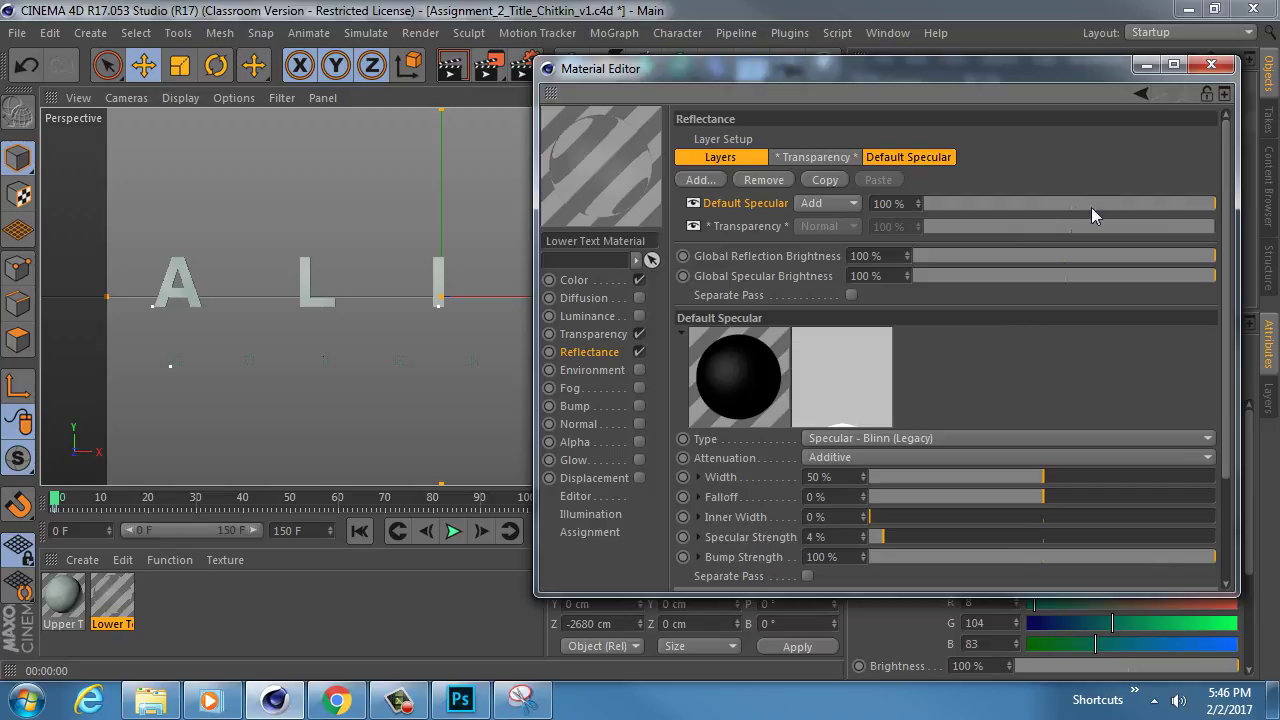
left_click_drag(1105, 206, 1231, 202)
left_click_drag(880, 541, 869, 541)
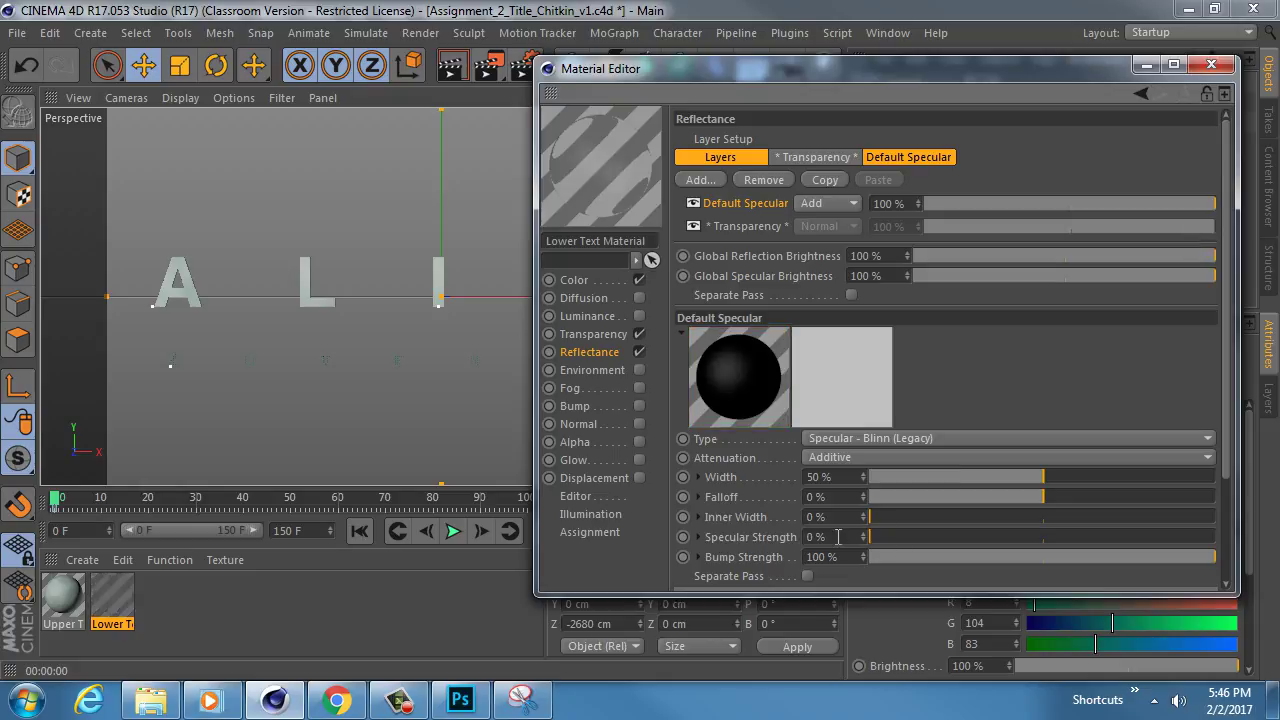
left_click(452, 67)
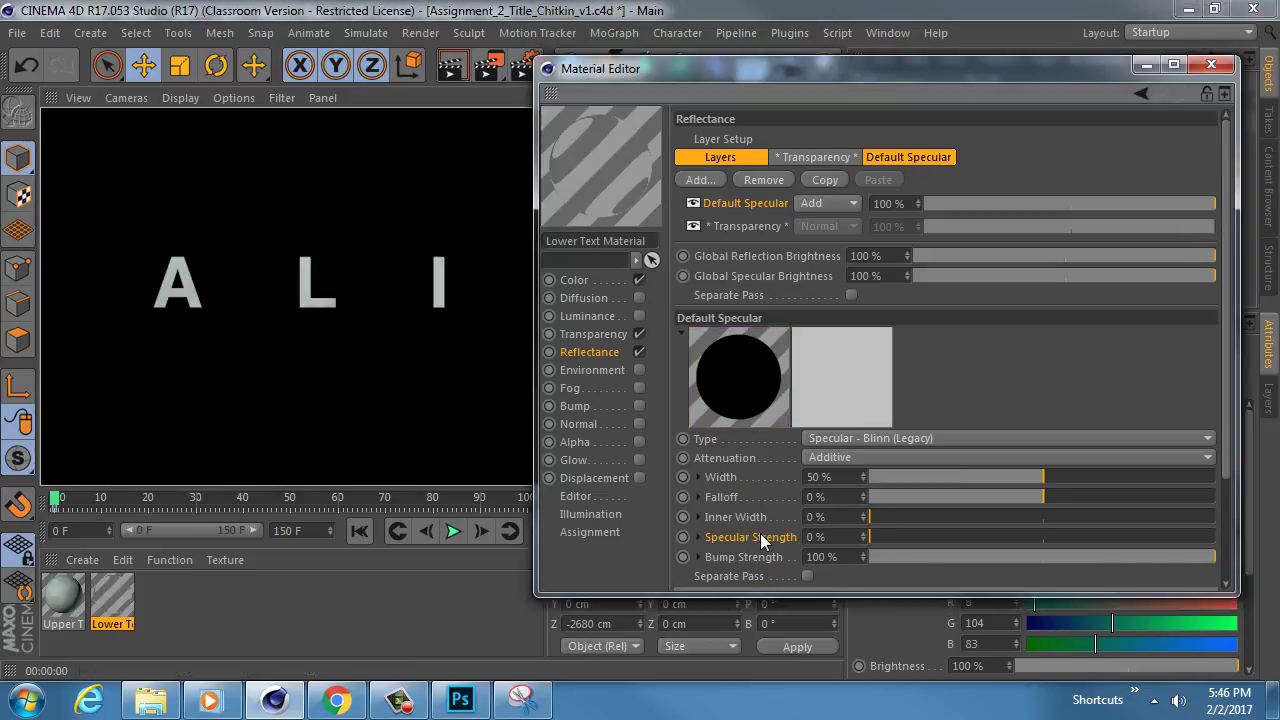
key("ctrl+z")
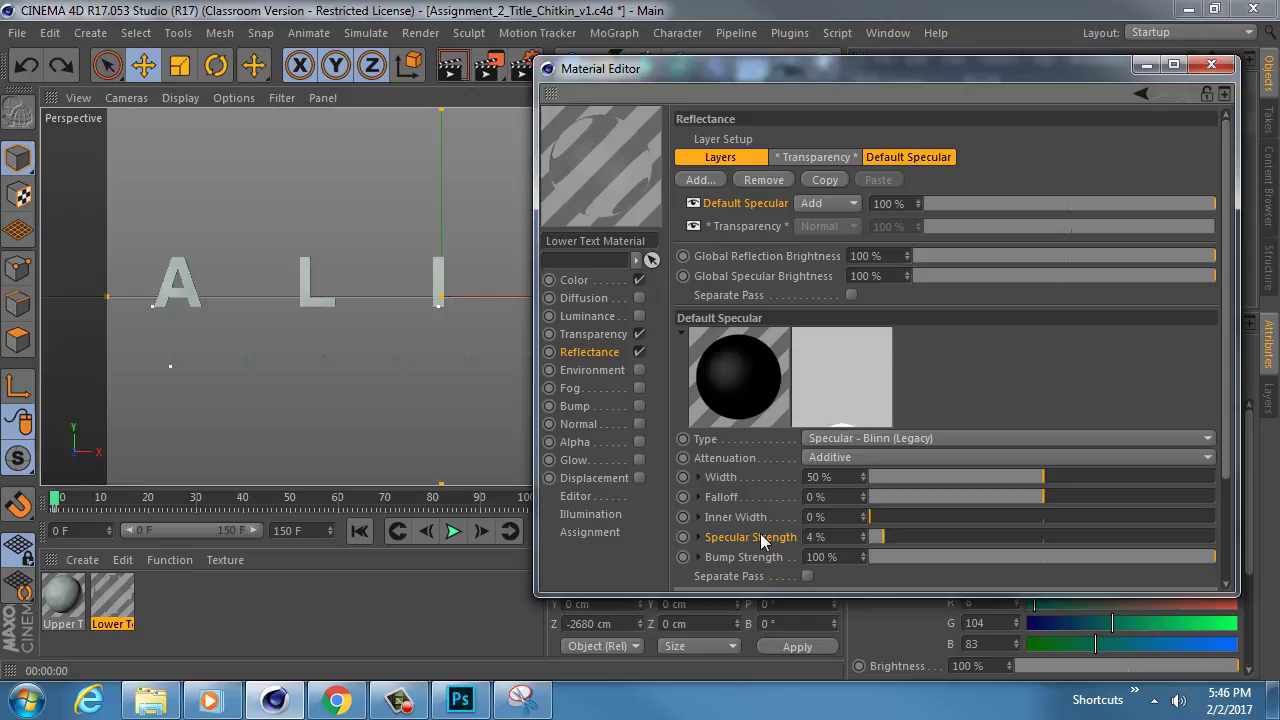
Load a Noise texture into the Default Specular layer's Specular Strength and render the camera view
mouse_move(747, 71)
left_mouse_down()
mouse_move(687, 46)
mouse_move(725, 46)
mouse_move(771, 186)
mouse_move(726, 77)
left_mouse_up()
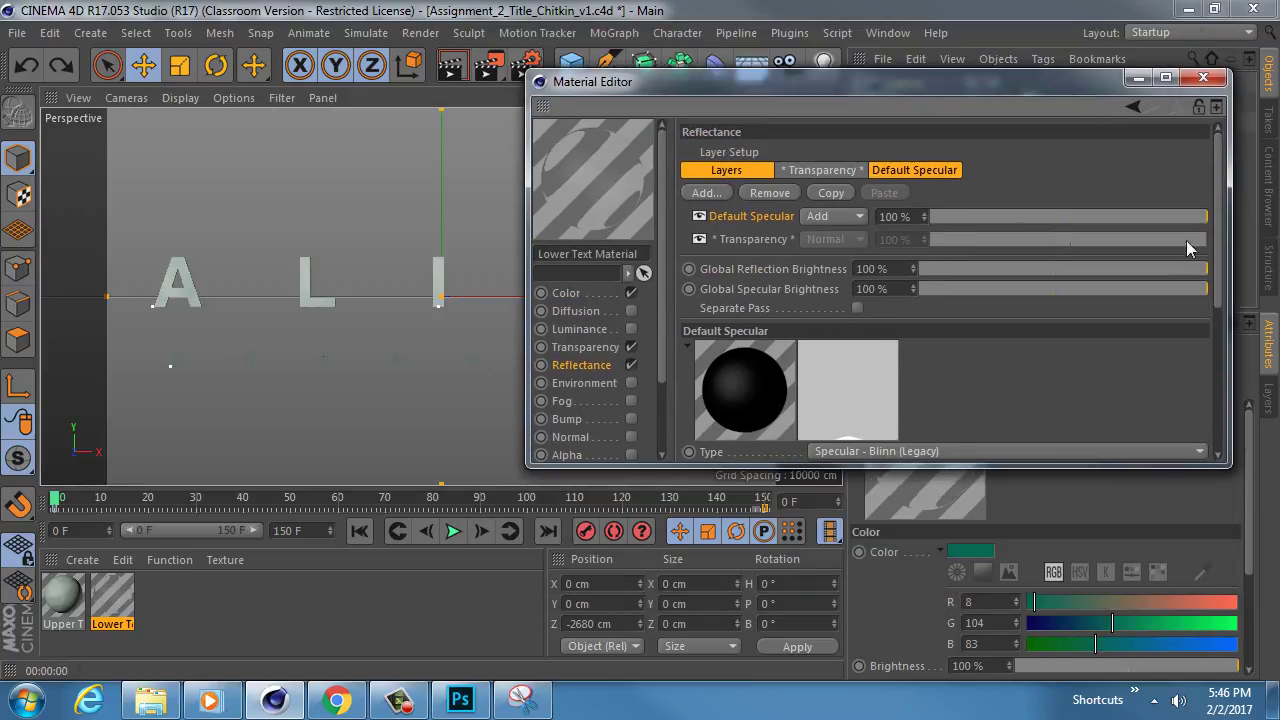
left_click_drag(1219, 226, 1226, 350)
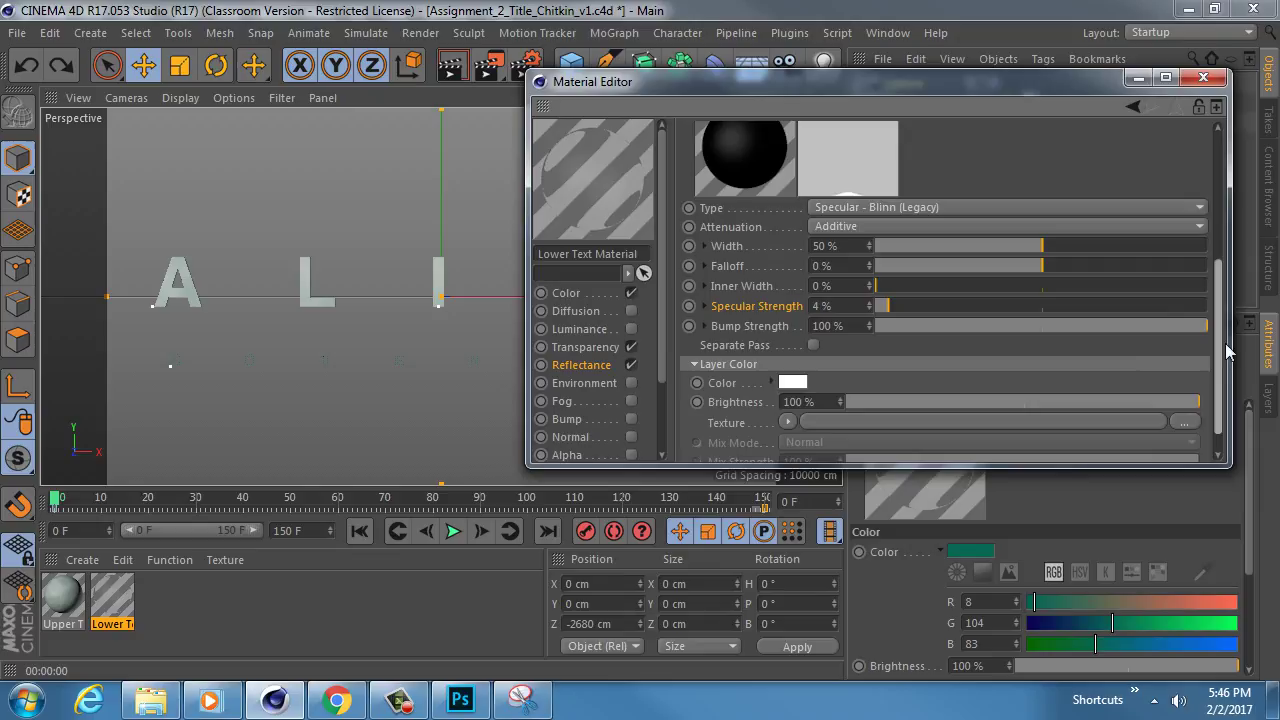
left_click(705, 306)
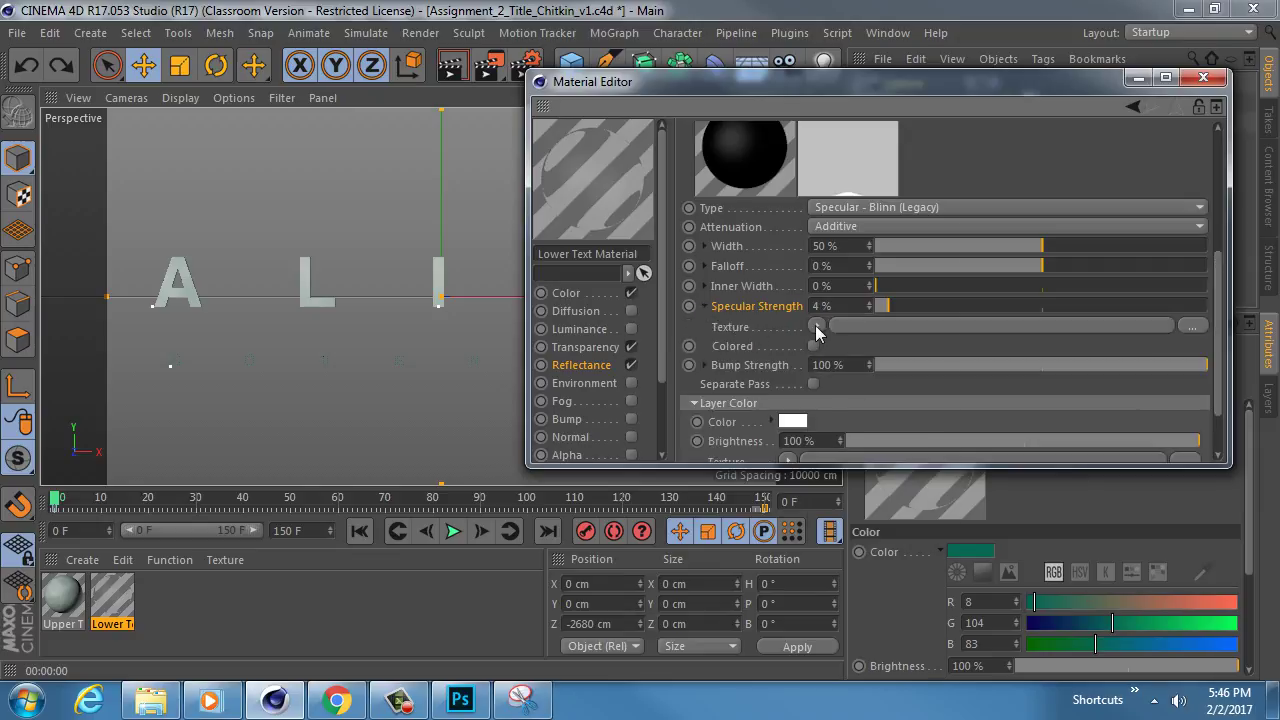
left_click(816, 328)
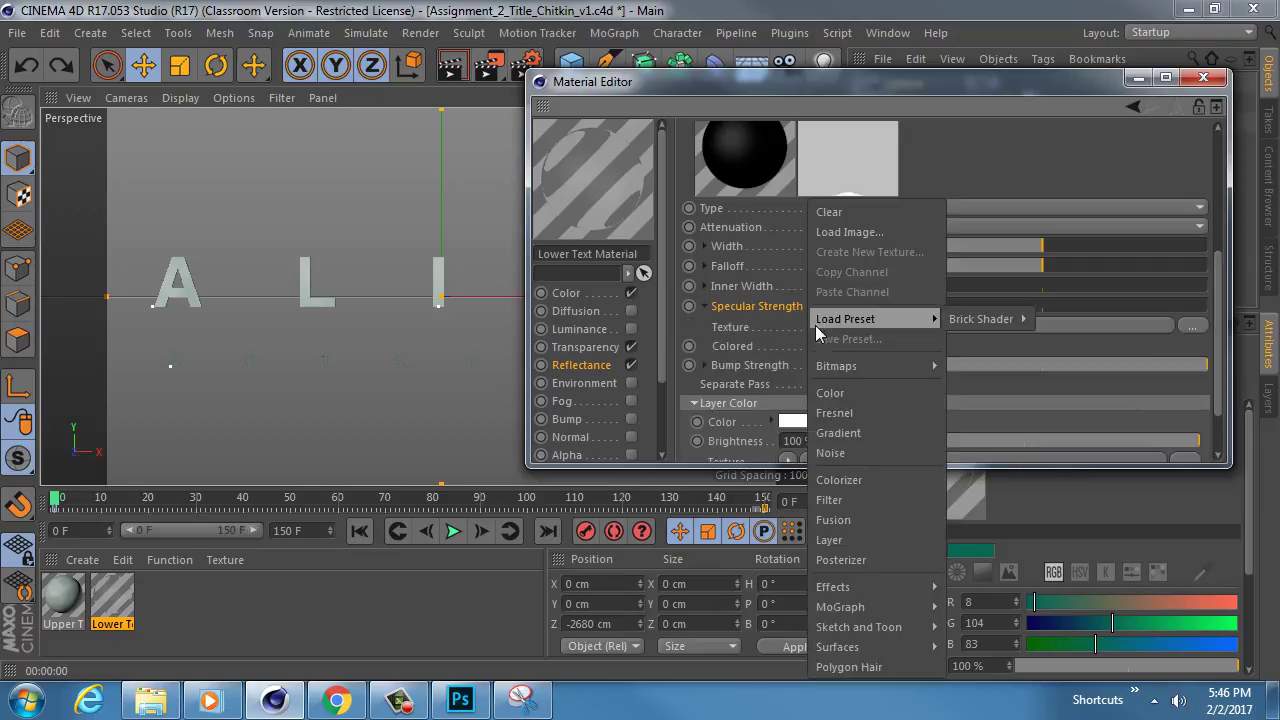
left_click(883, 454)
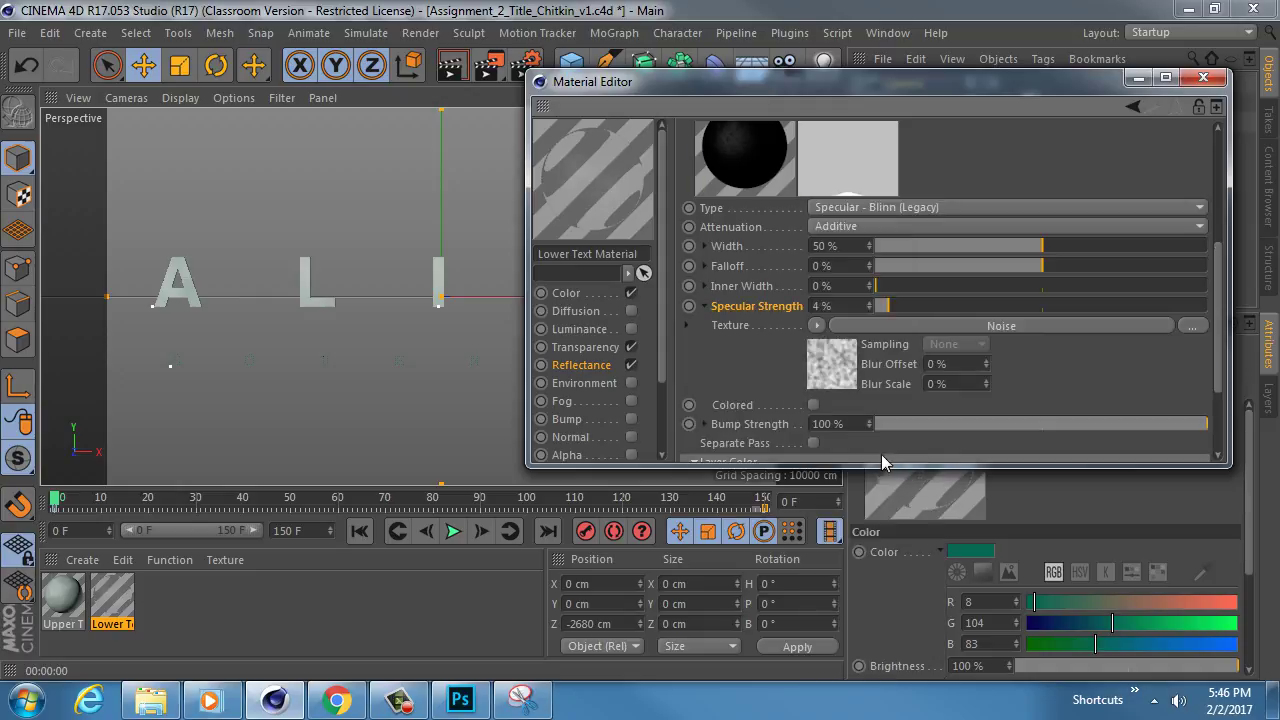
left_click(457, 66)
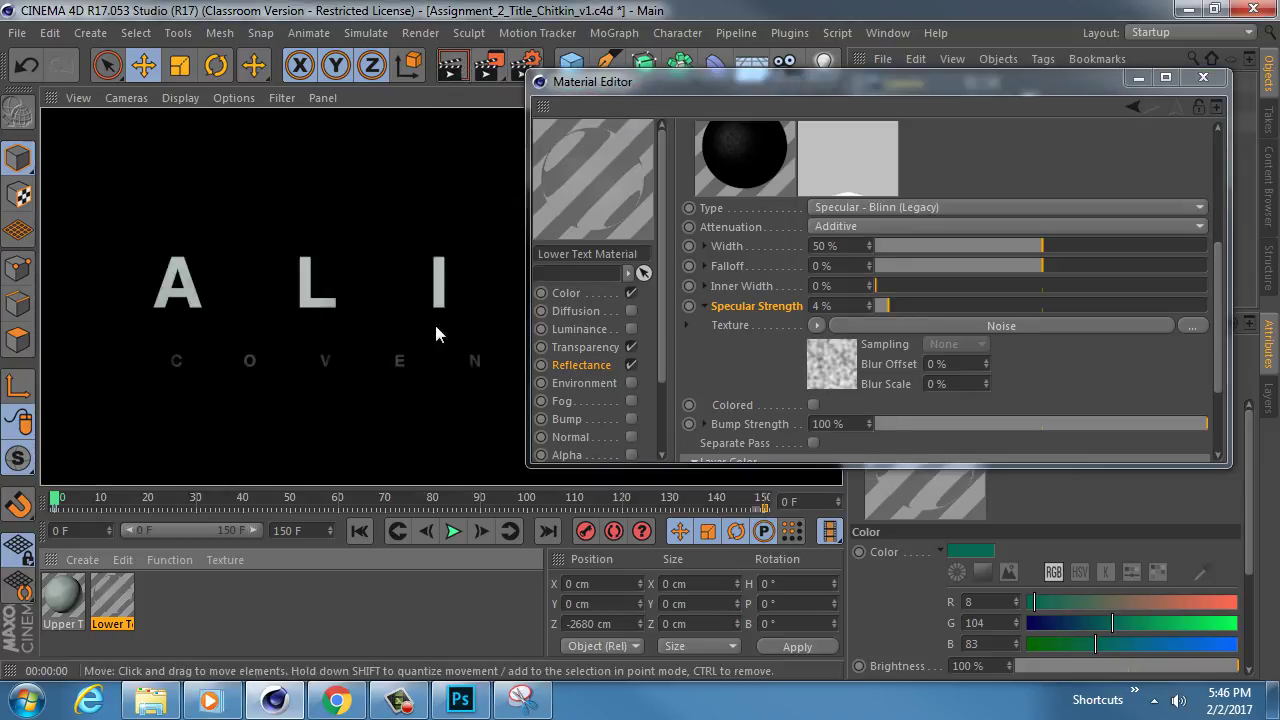
Leave the camera view and render a close-up of the COVENANT letters to inspect the noise texture
left_click_drag(644, 88, 1279, 88)
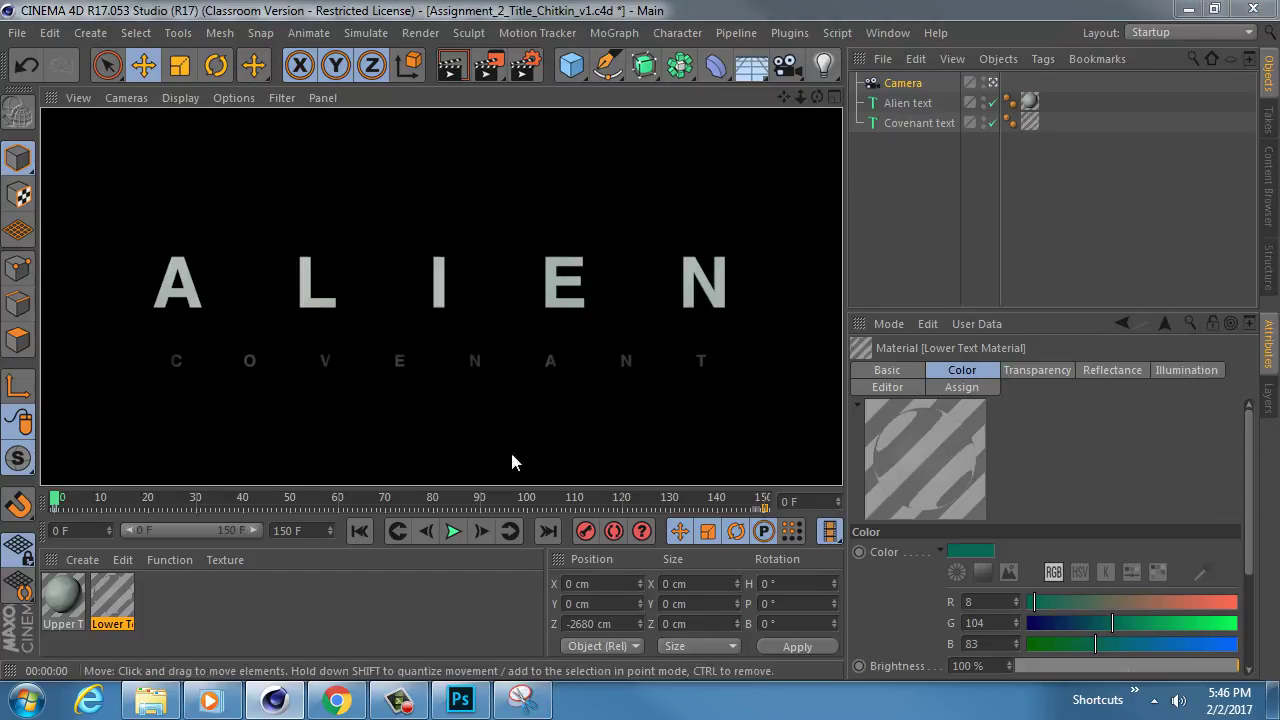
left_click(993, 83)
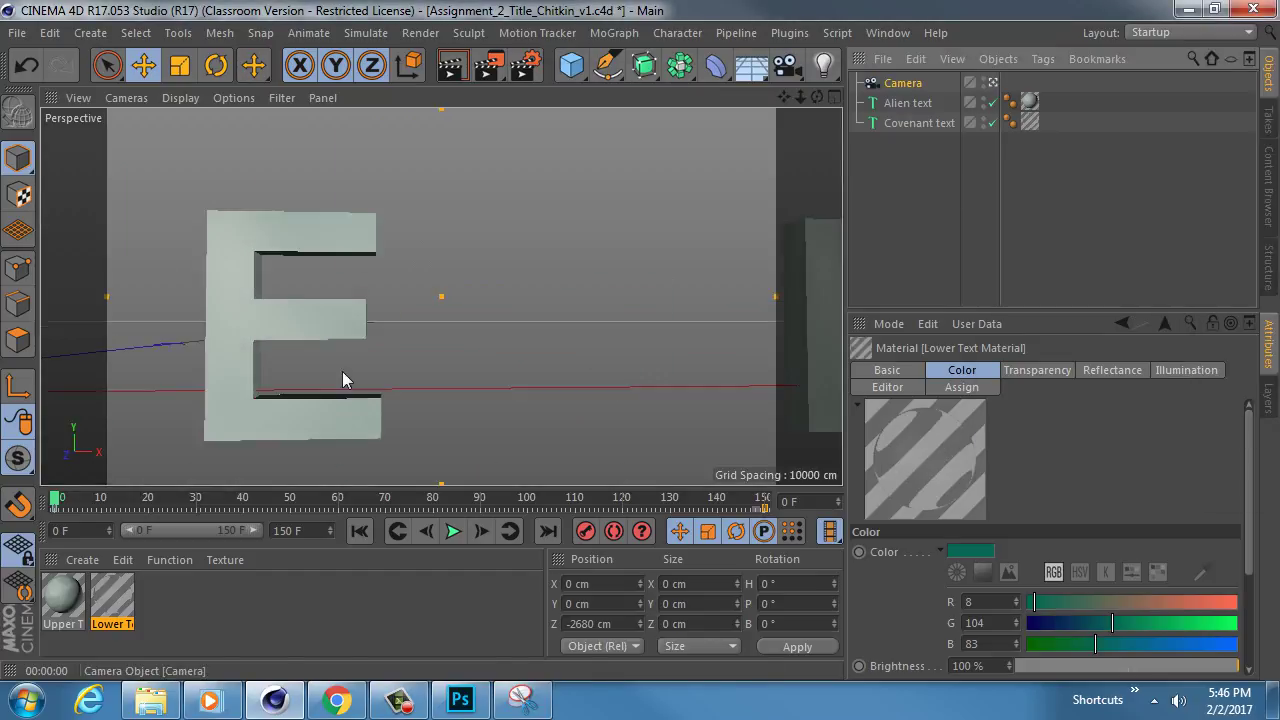
middle_click_drag(342, 371, 252, 363, "alt")
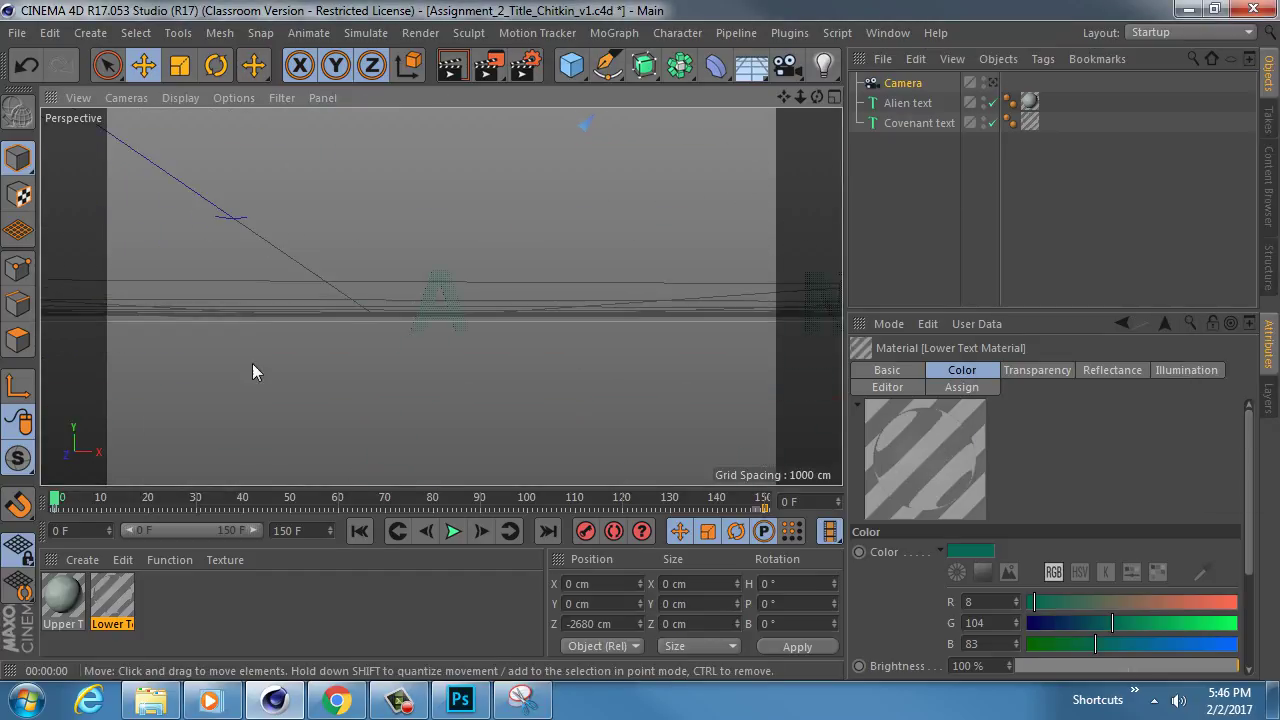
left_click(452, 65)
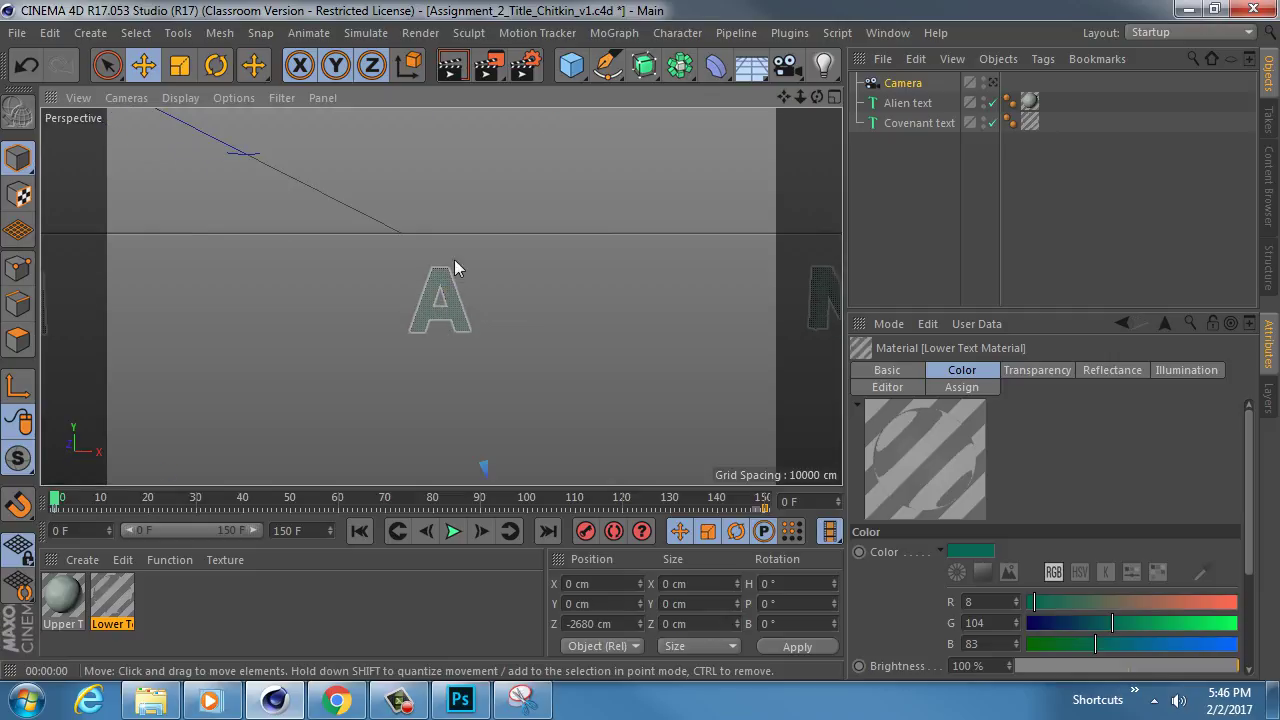
left_click(456, 67)
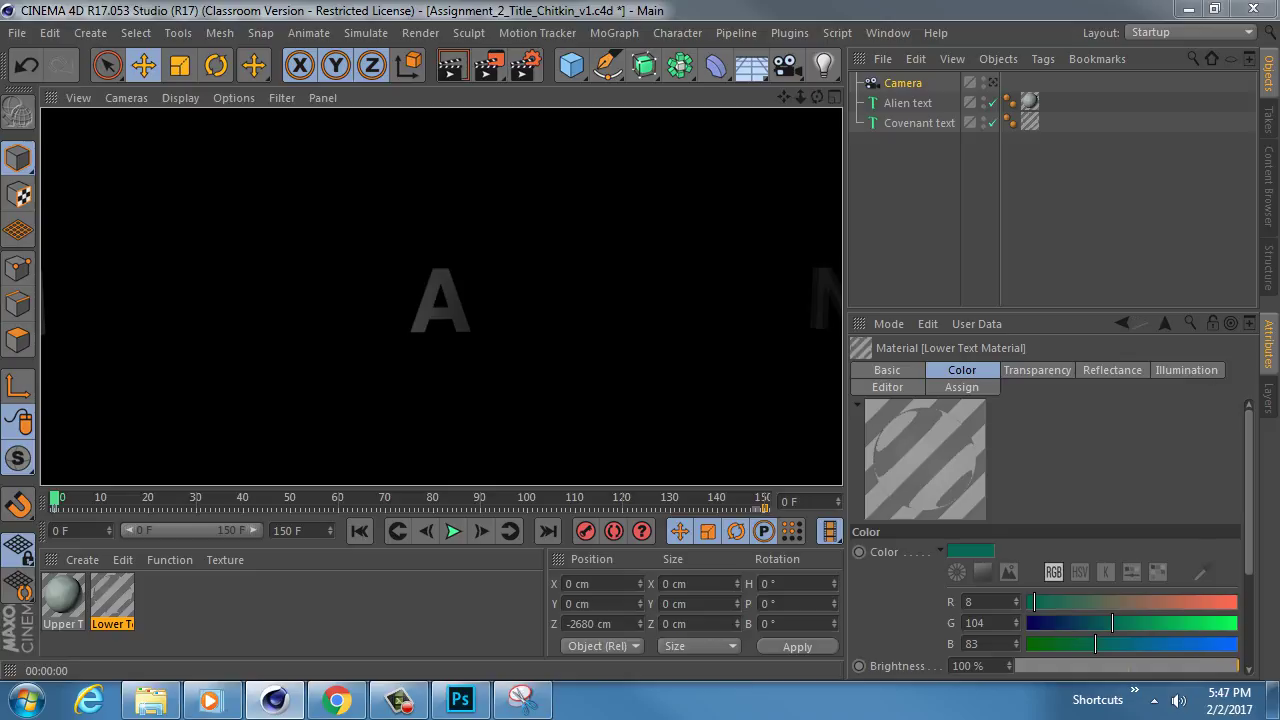
Enlarge the Material Editor and examine the texture options for the Default Specular layer's Falloff and Width
left_click_drag(1279, 450, 616, 147)
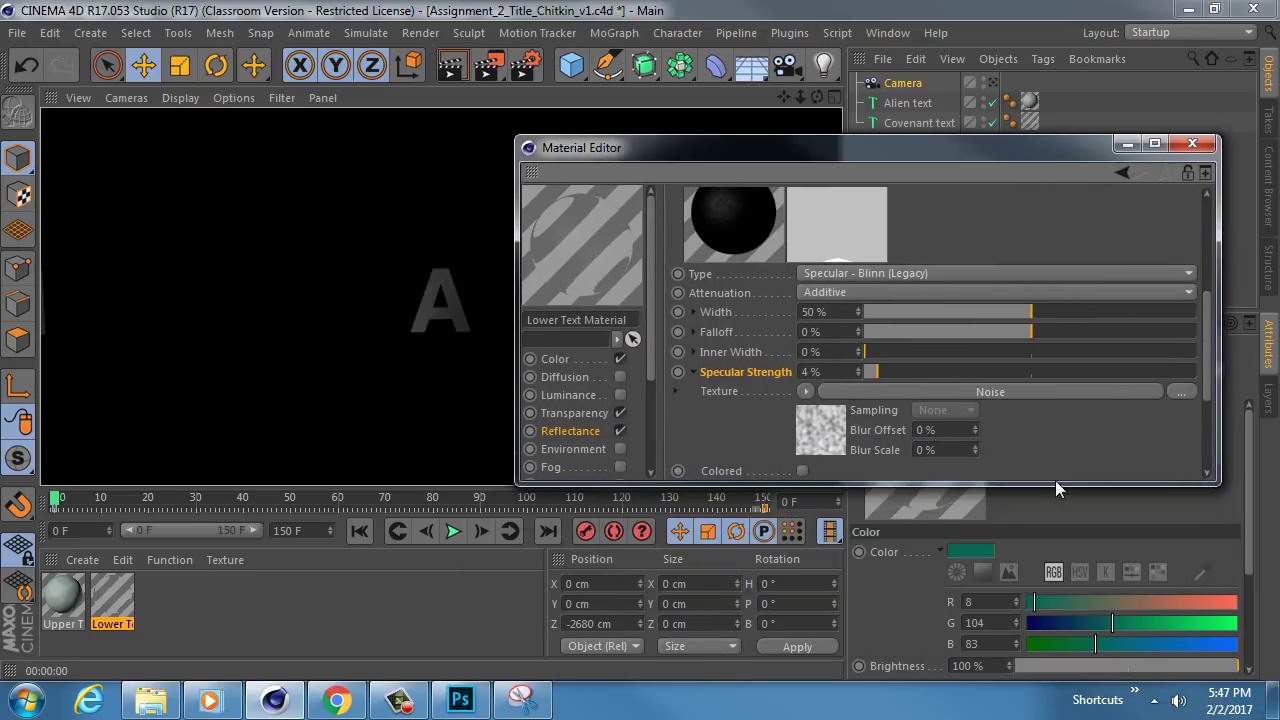
left_click_drag(1055, 482, 1055, 628)
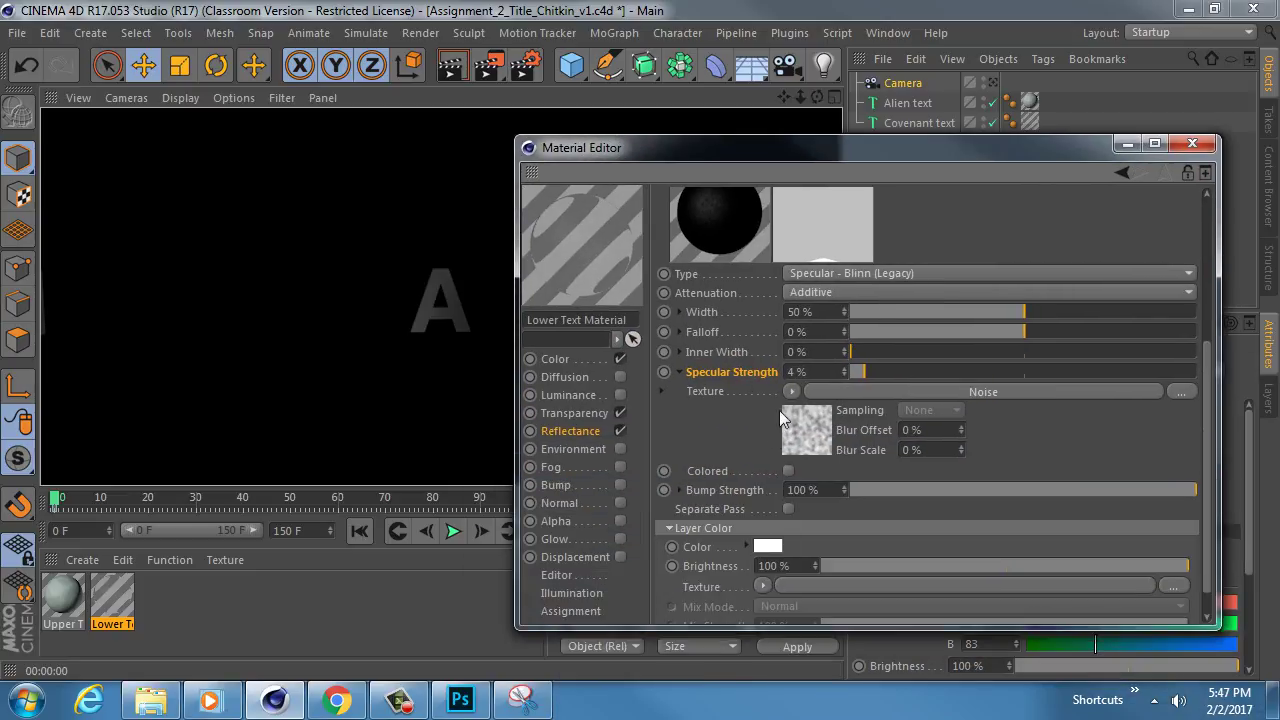
left_click(710, 392)
left_click(725, 372)
left_click(677, 331)
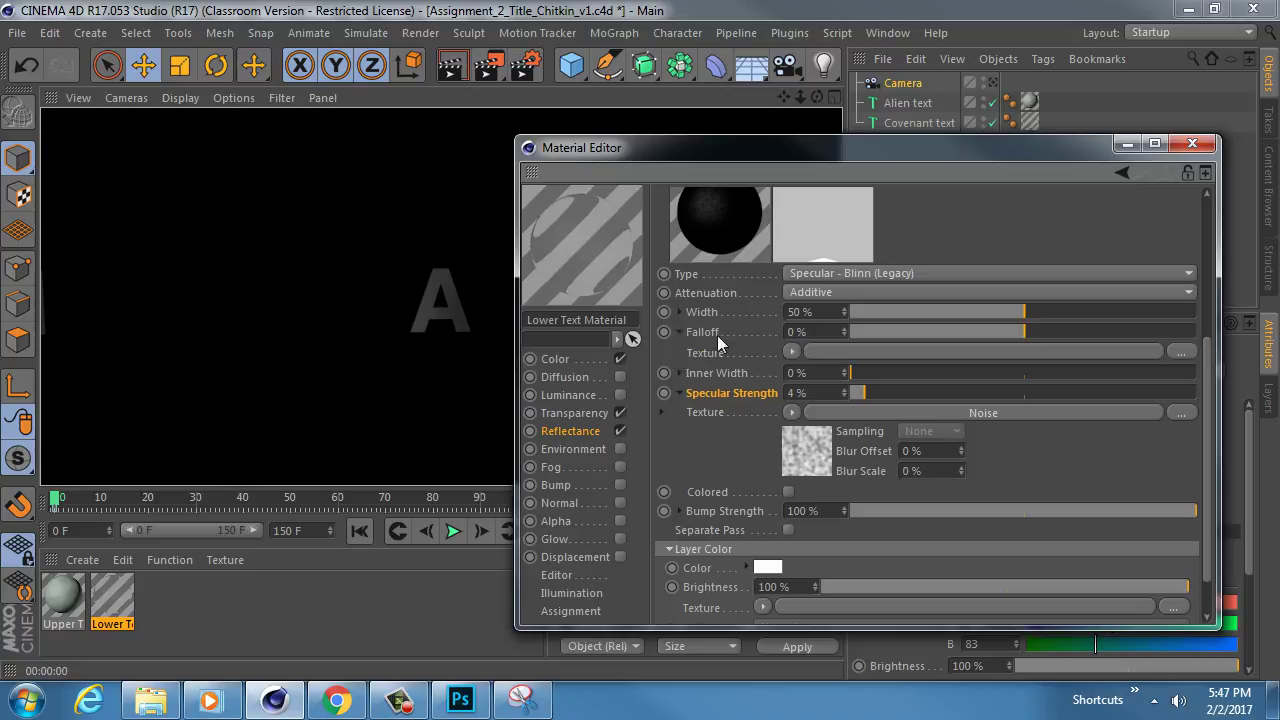
left_click(791, 352)
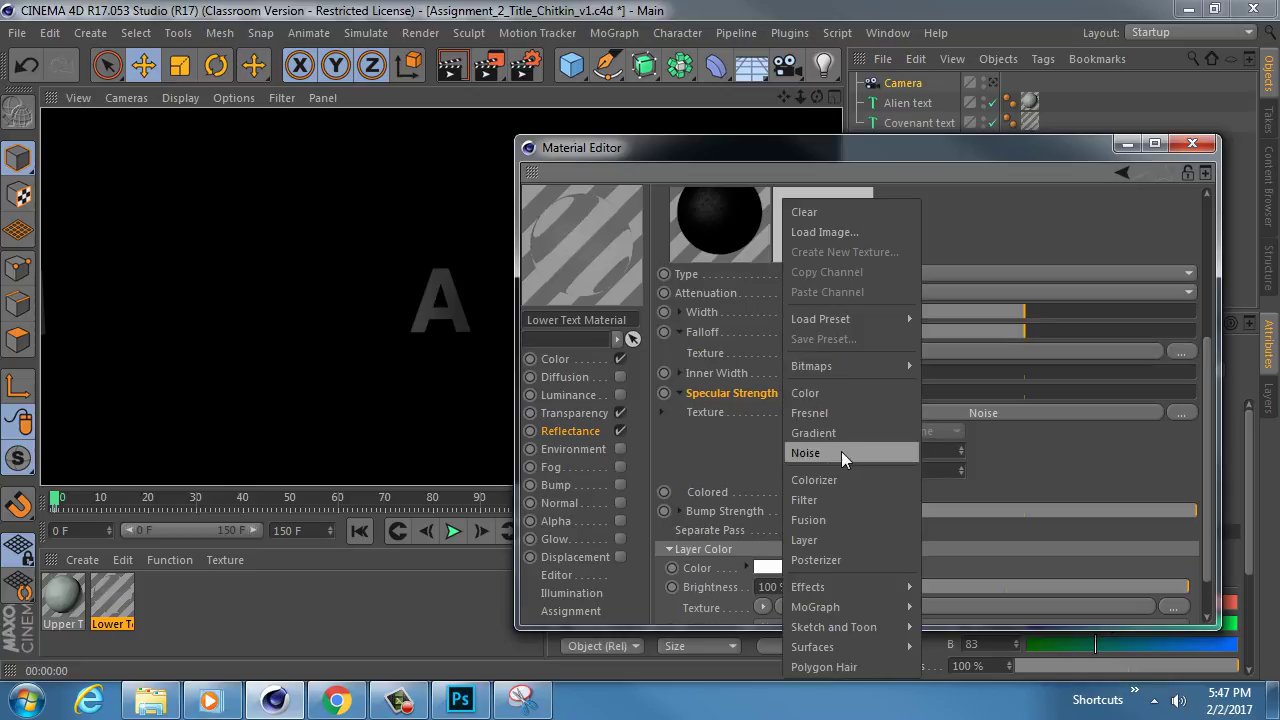
left_click(742, 350)
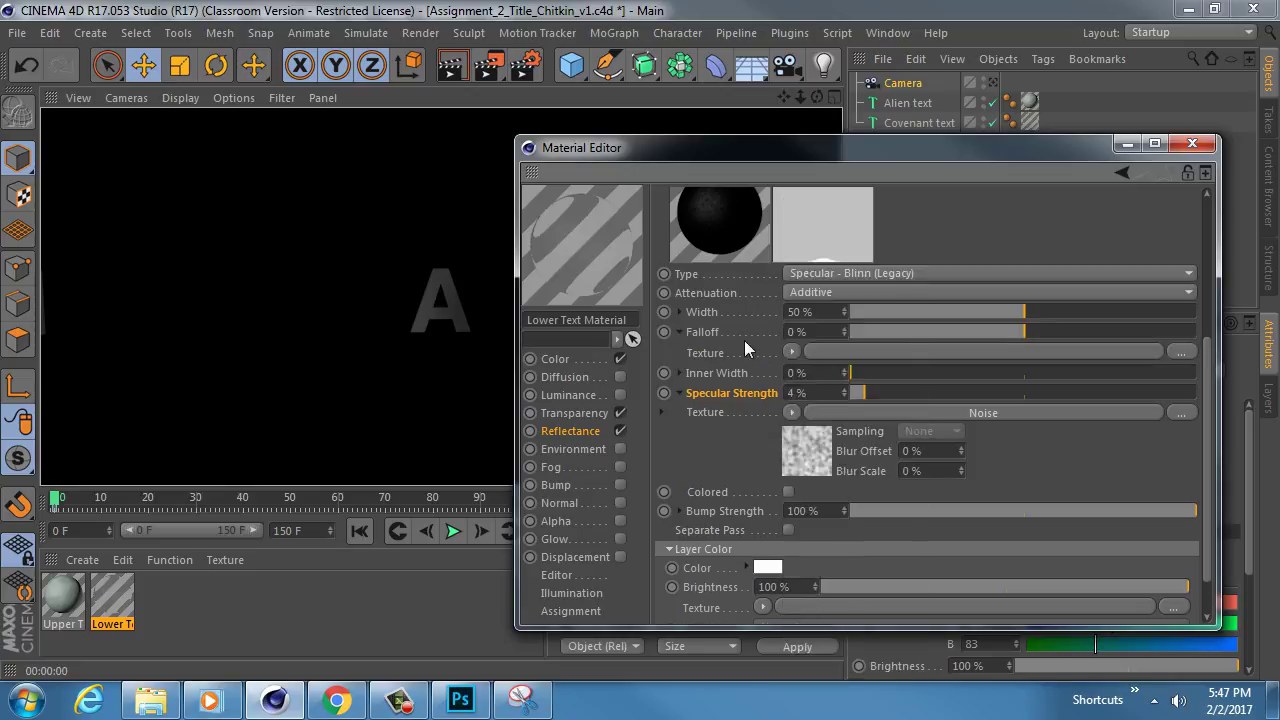
left_click(679, 331)
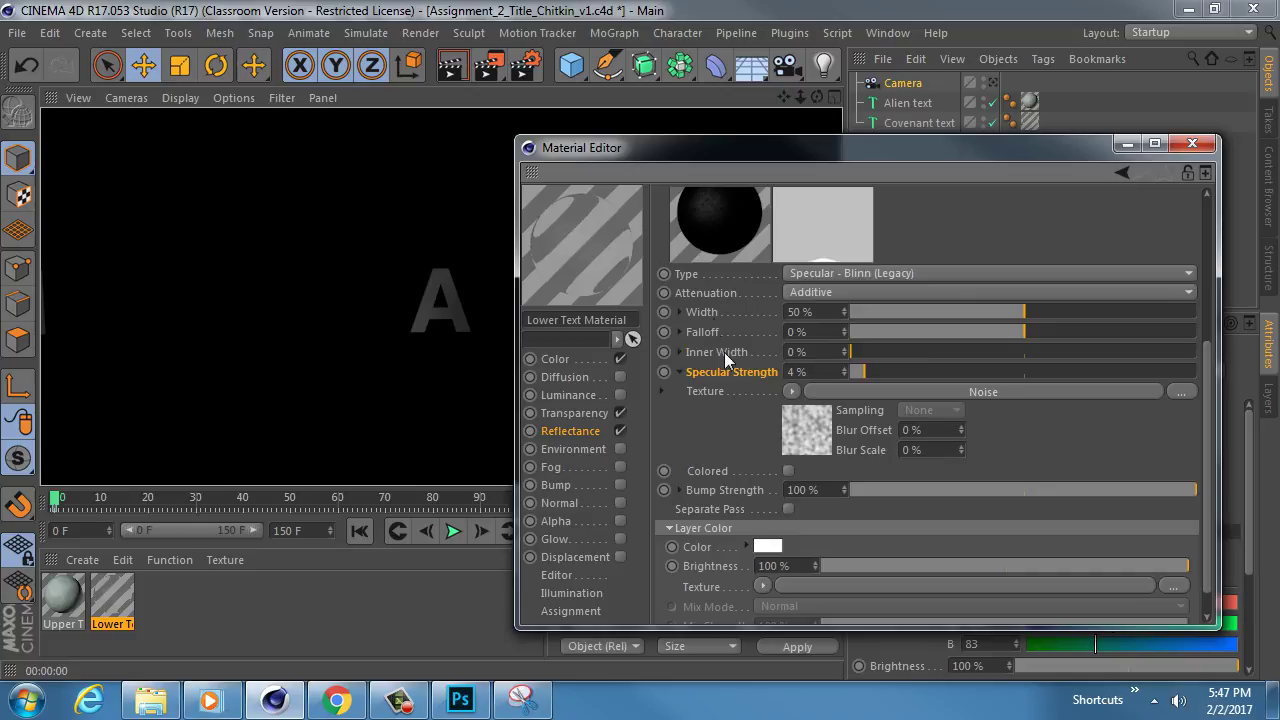
left_click(680, 312)
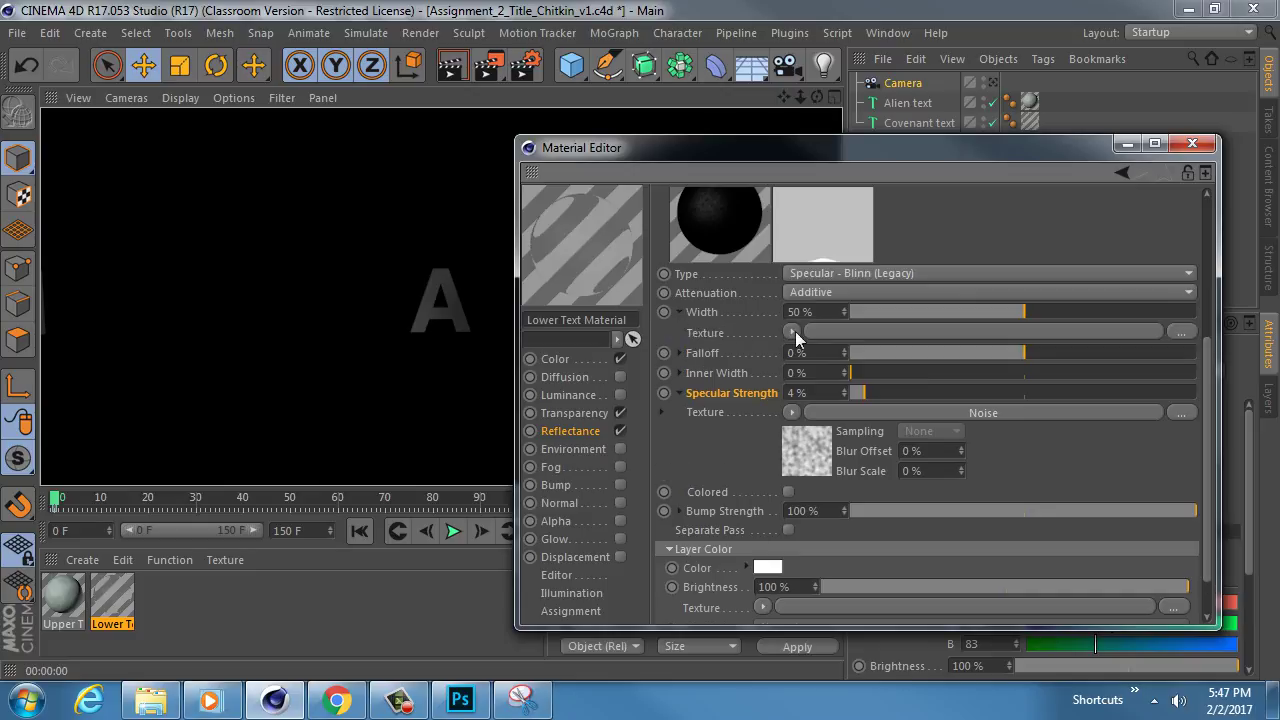
left_click(680, 312)
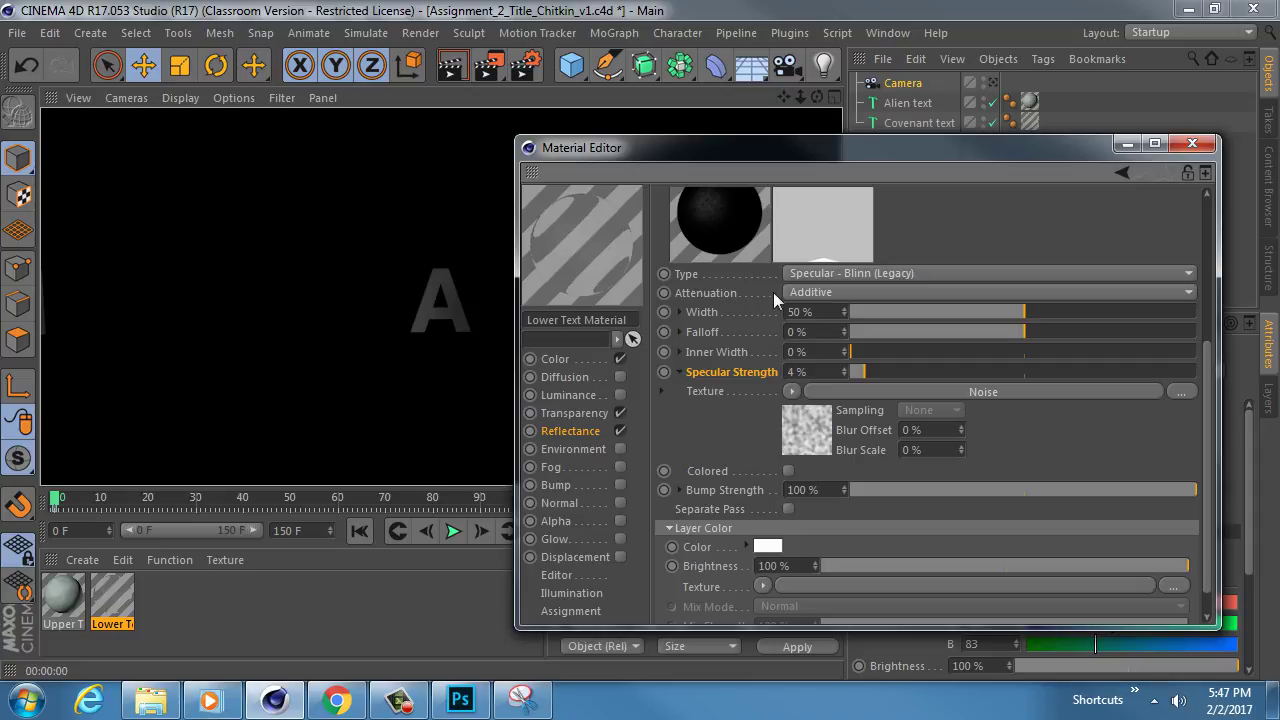
Return to the camera view, set the specular strength Noise shader's Global Scale to 500 %, and render the view
left_click(988, 84)
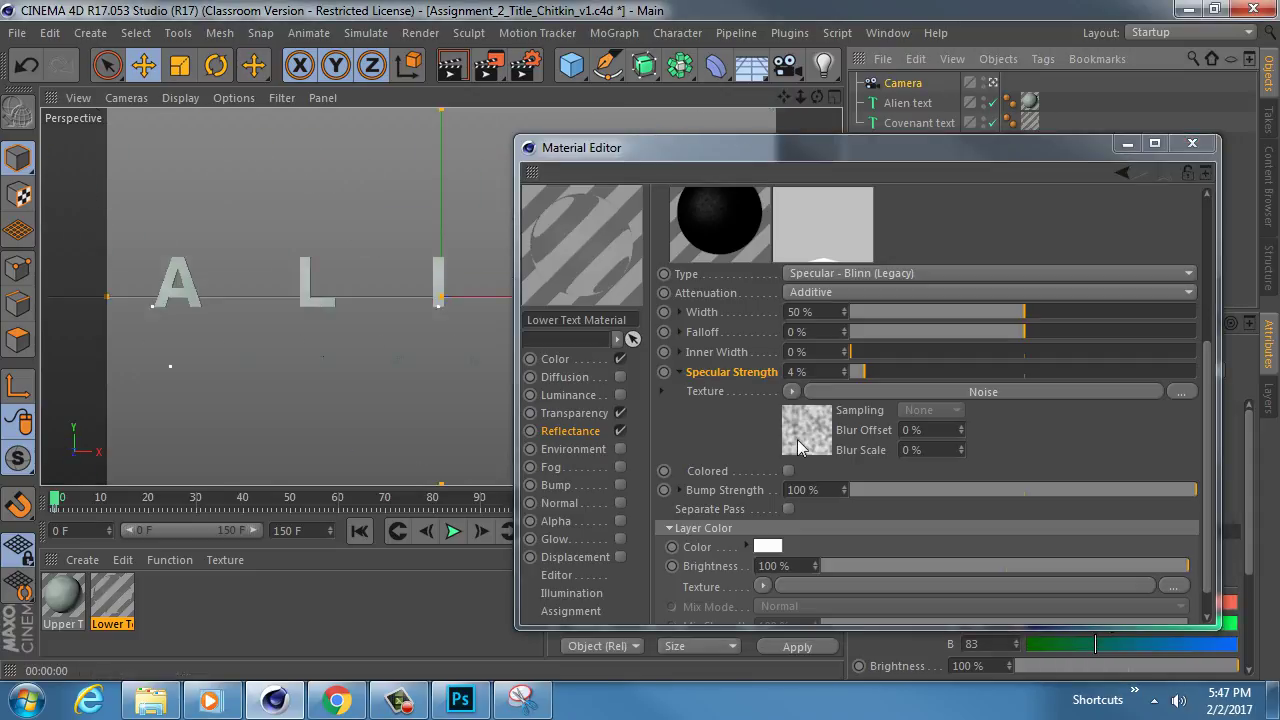
left_click(826, 394)
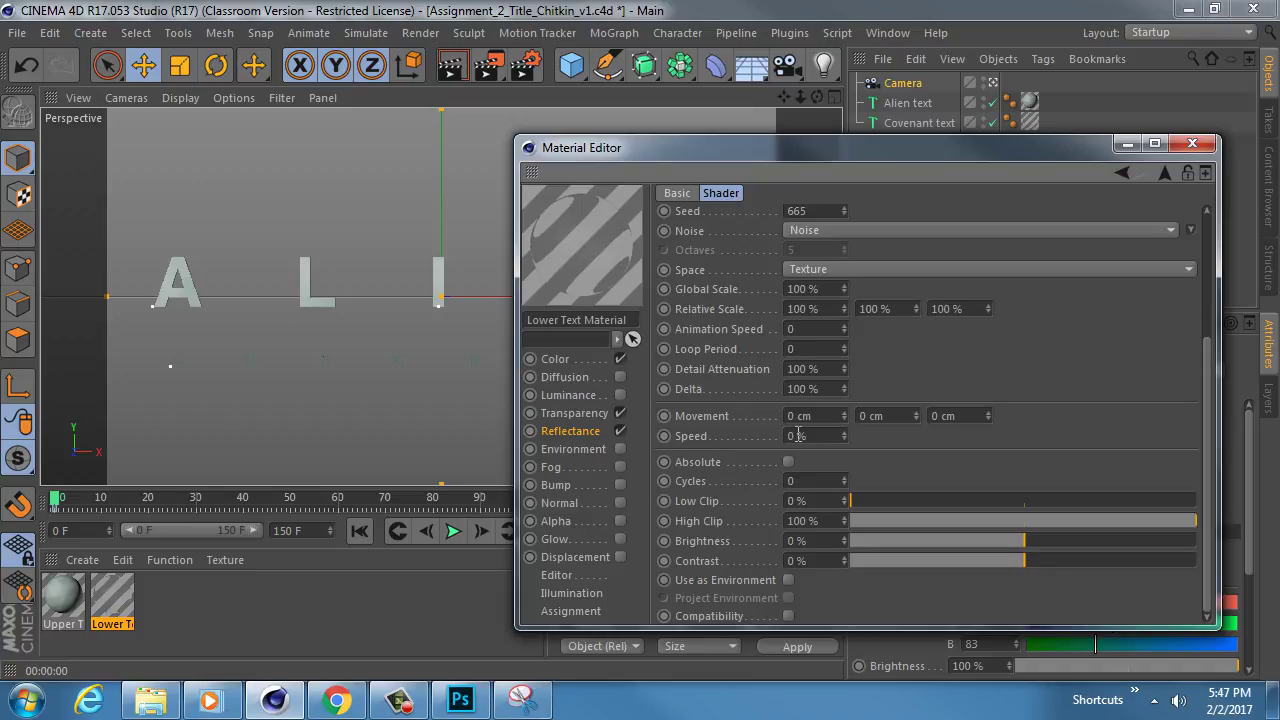
left_click(831, 288)
type("500")
key("Return")
left_click_drag(993, 152, 1023, 157)
left_click(1272, 148)
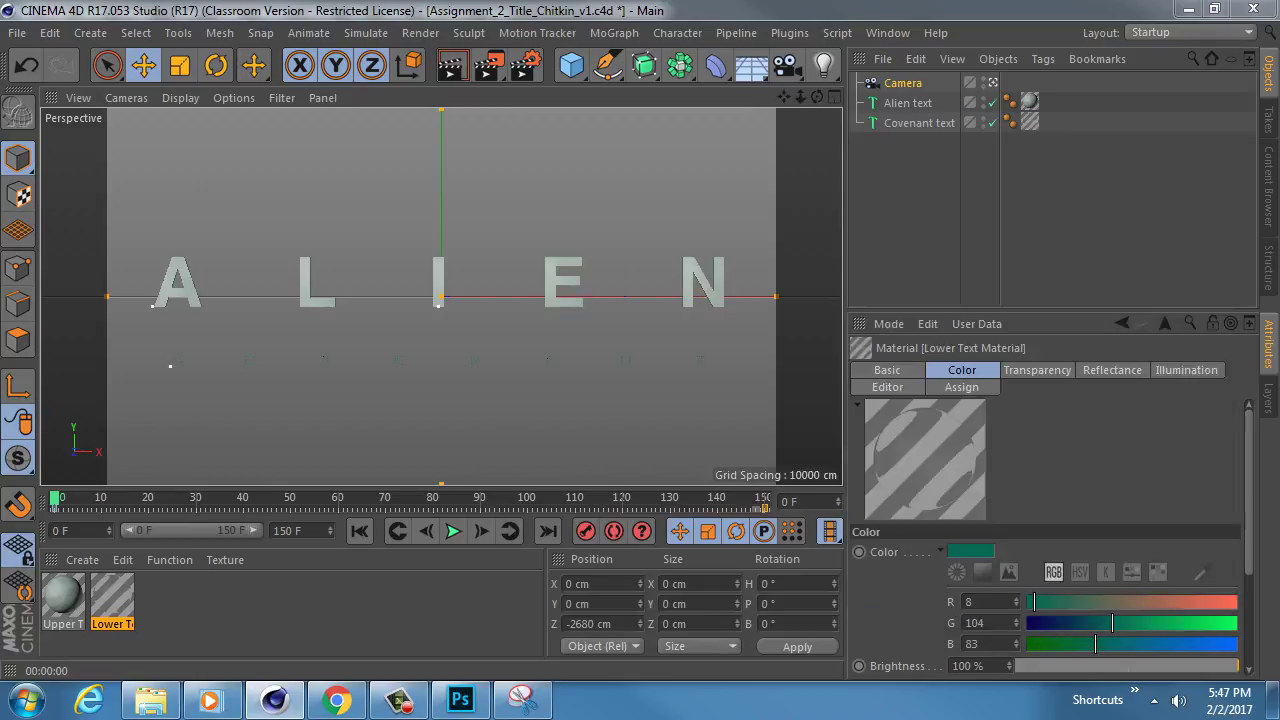
left_click(449, 70)
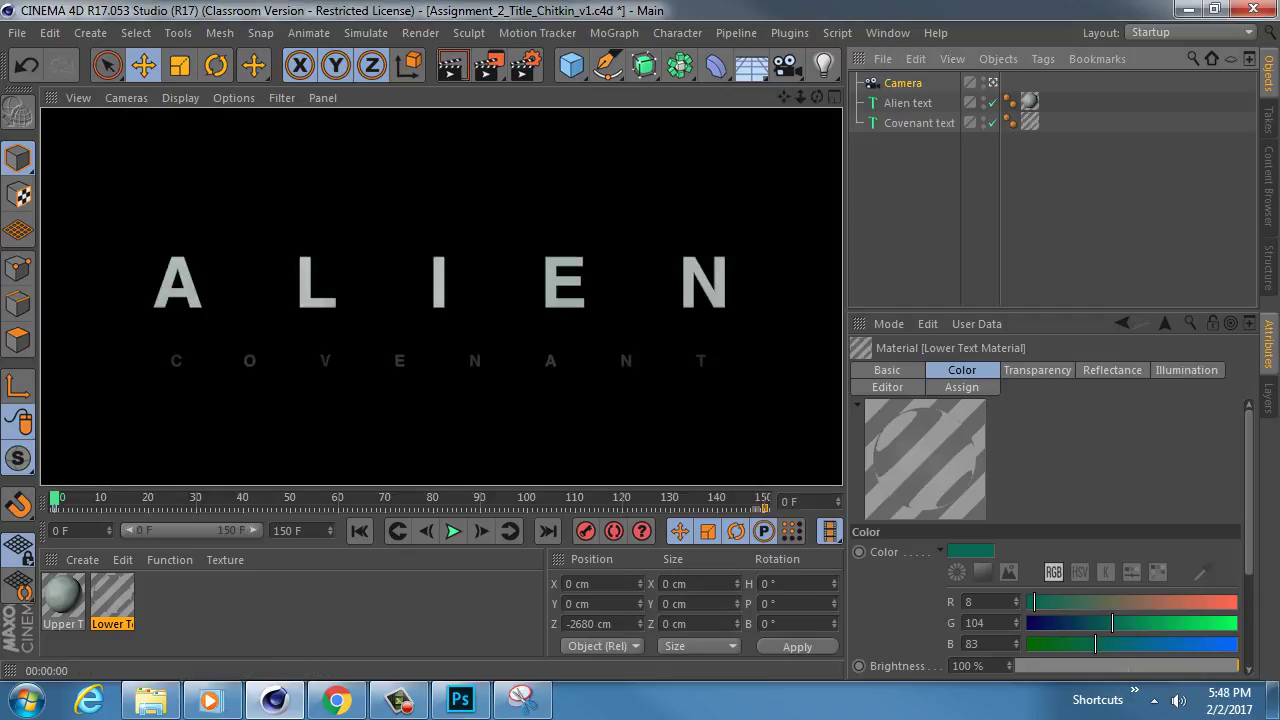
Raise the Noise shader's Contrast to 83 % and render the camera view
left_click_drag(1279, 330, 734, 142)
left_click_drag(1222, 341, 1064, 344)
left_click_drag(781, 147, 941, 95)
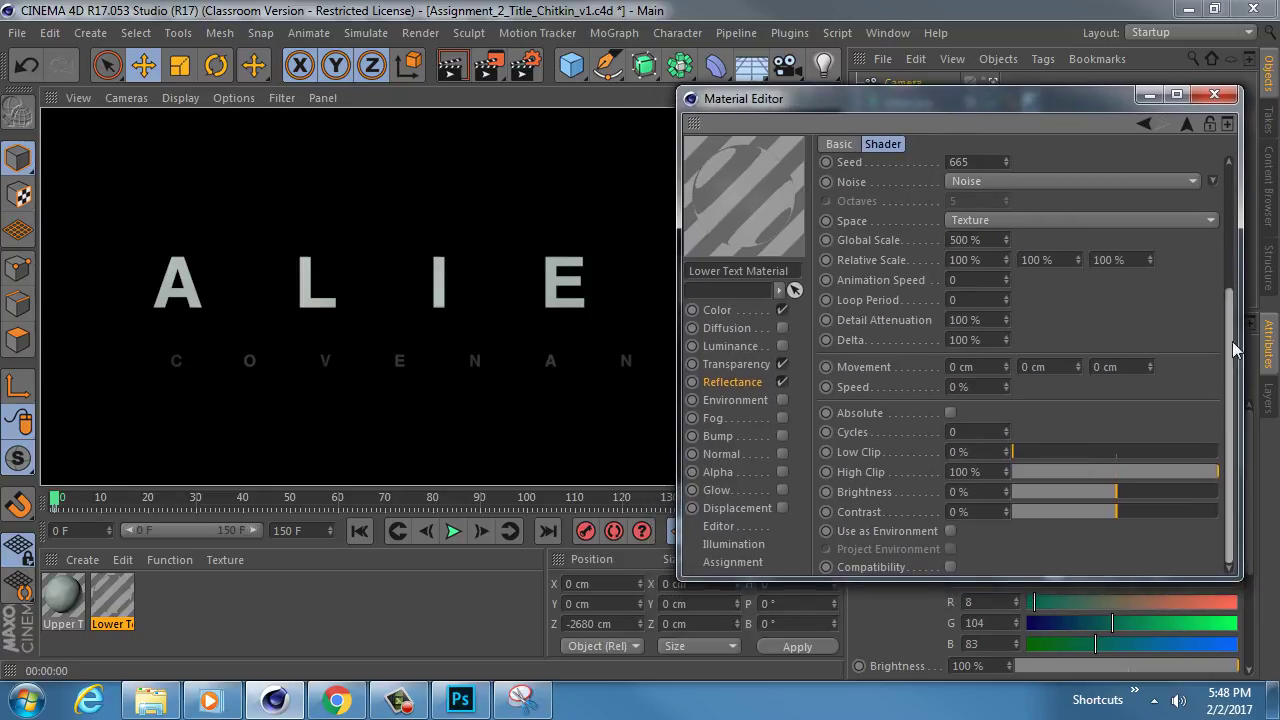
left_click_drag(1116, 511, 1201, 509)
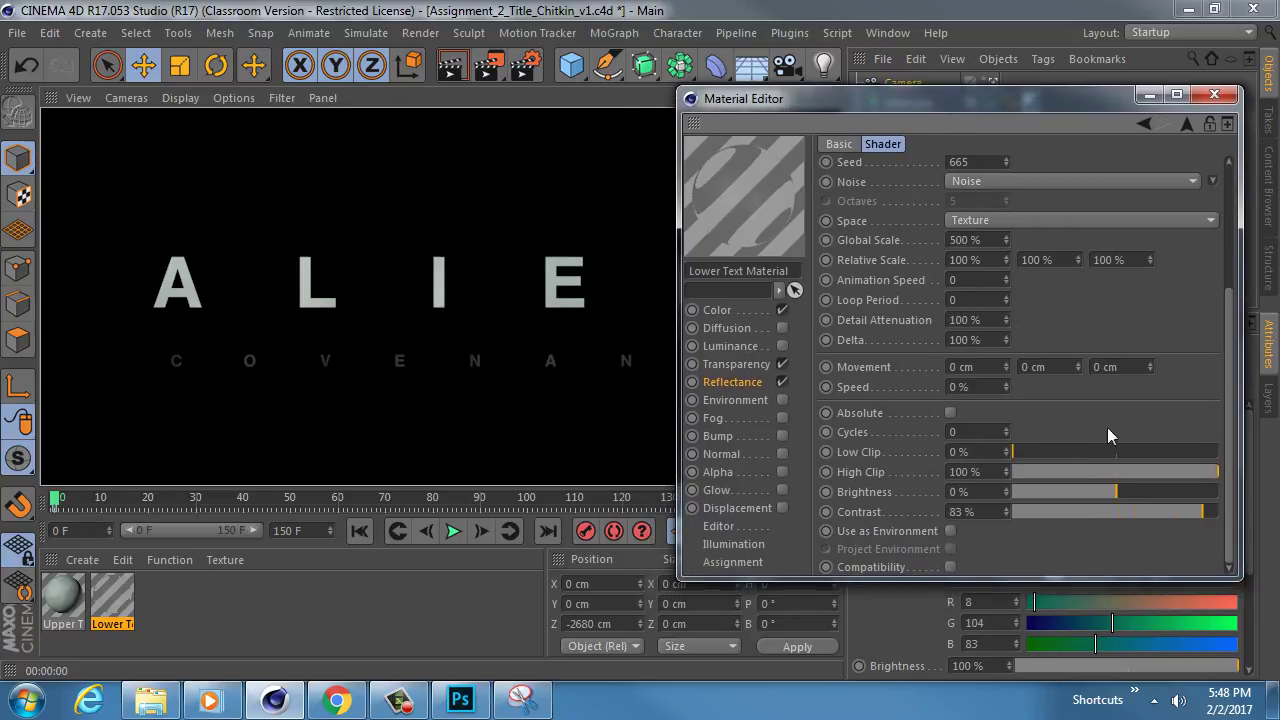
left_click(988, 240)
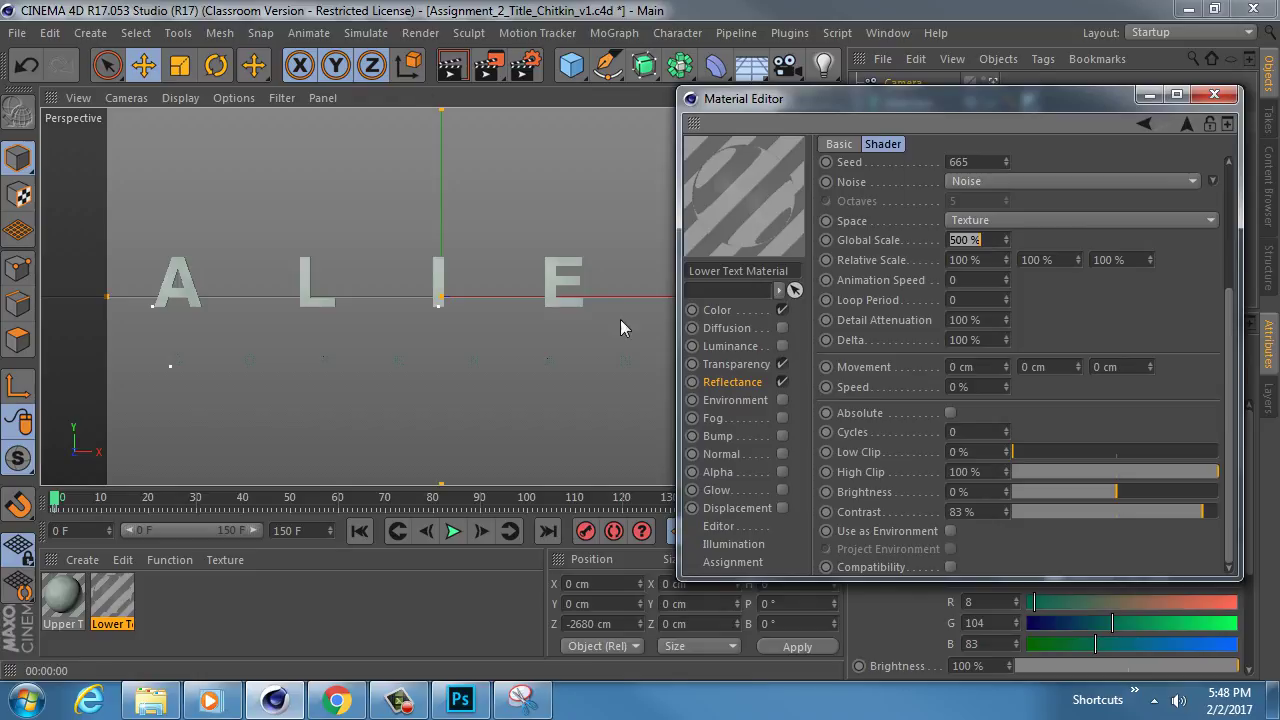
left_click(453, 67)
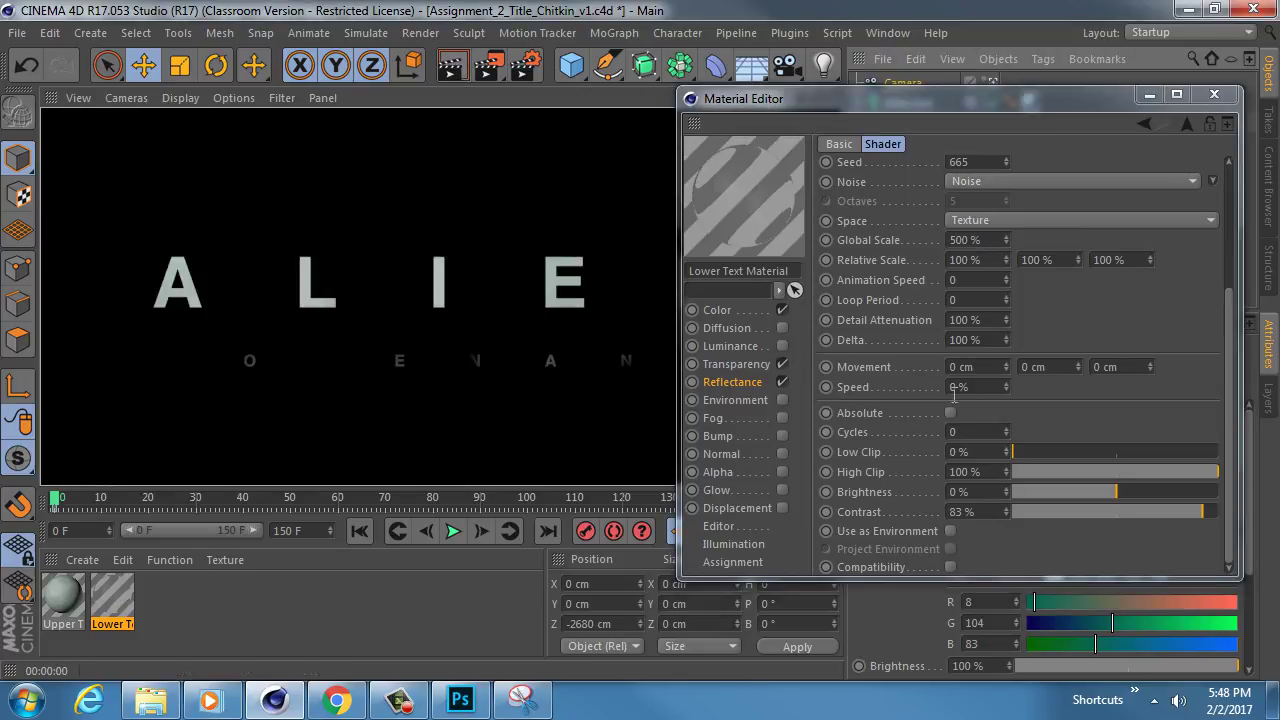
Try the Noise shader's Contrast at 41 % and 0 %, set it to 86 %, and render the camera view
left_click_drag(1142, 518, 1159, 510)
left_click_drag(1088, 87, 1088, 2)
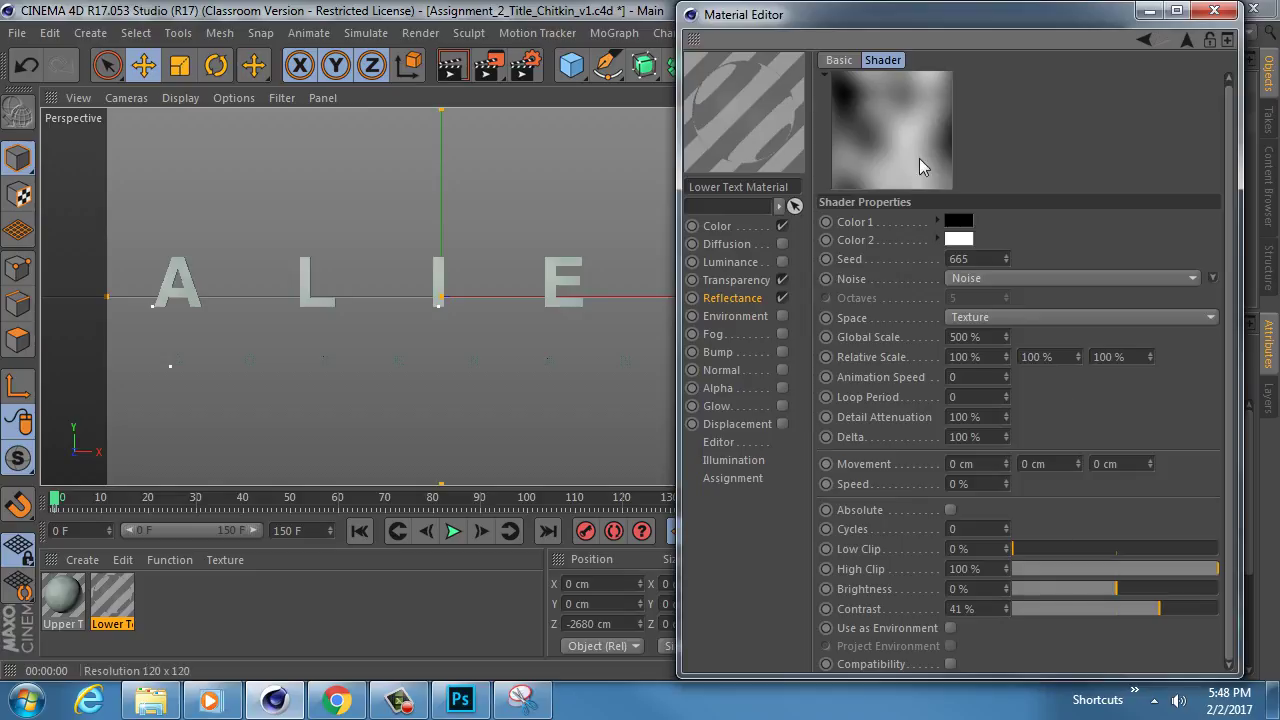
left_click_drag(1159, 608, 1114, 600)
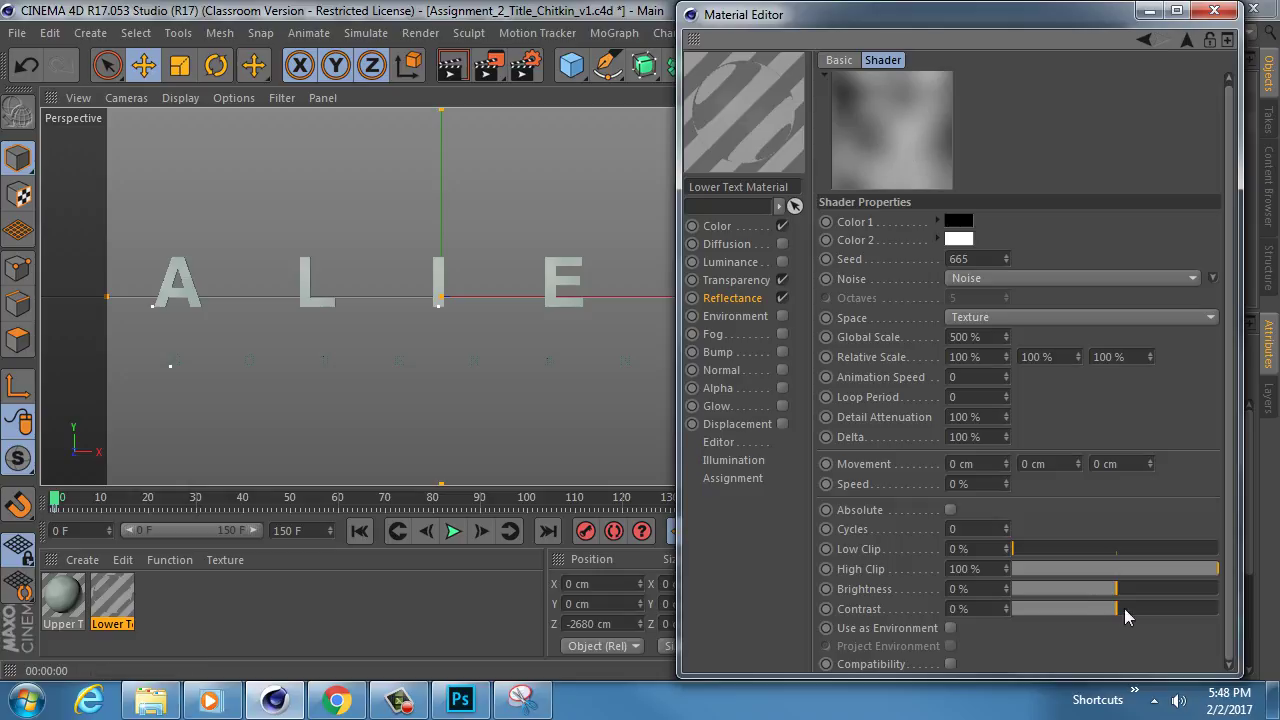
left_click_drag(1122, 606, 1206, 606)
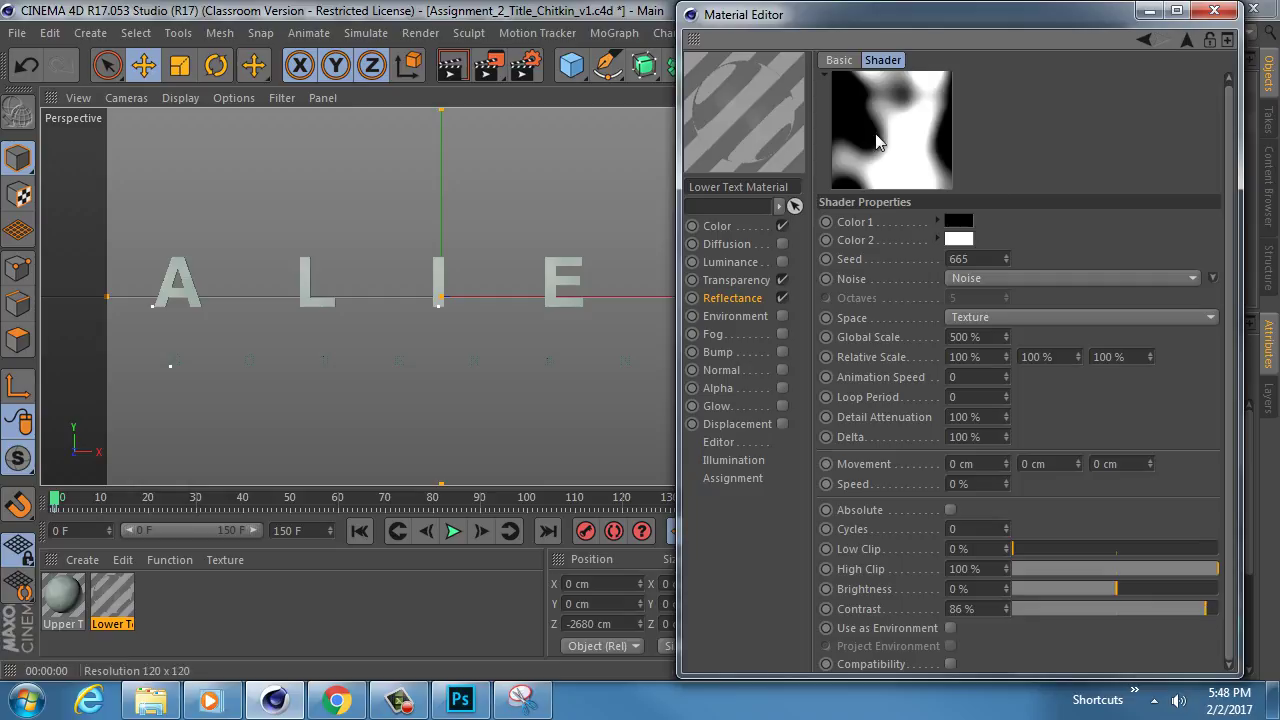
left_click(450, 70)
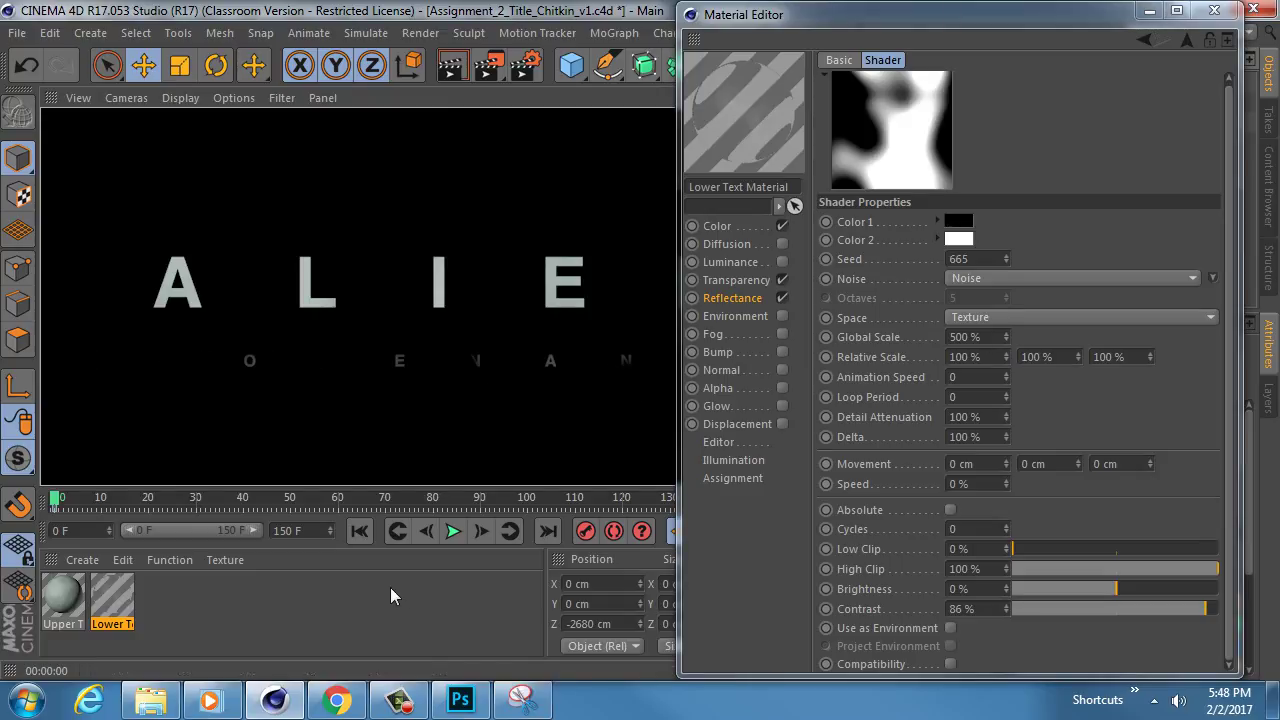
Switch to the Alien_Trailer video and play it from near the start to study how the COVENANT letters fade in
left_click(210, 700)
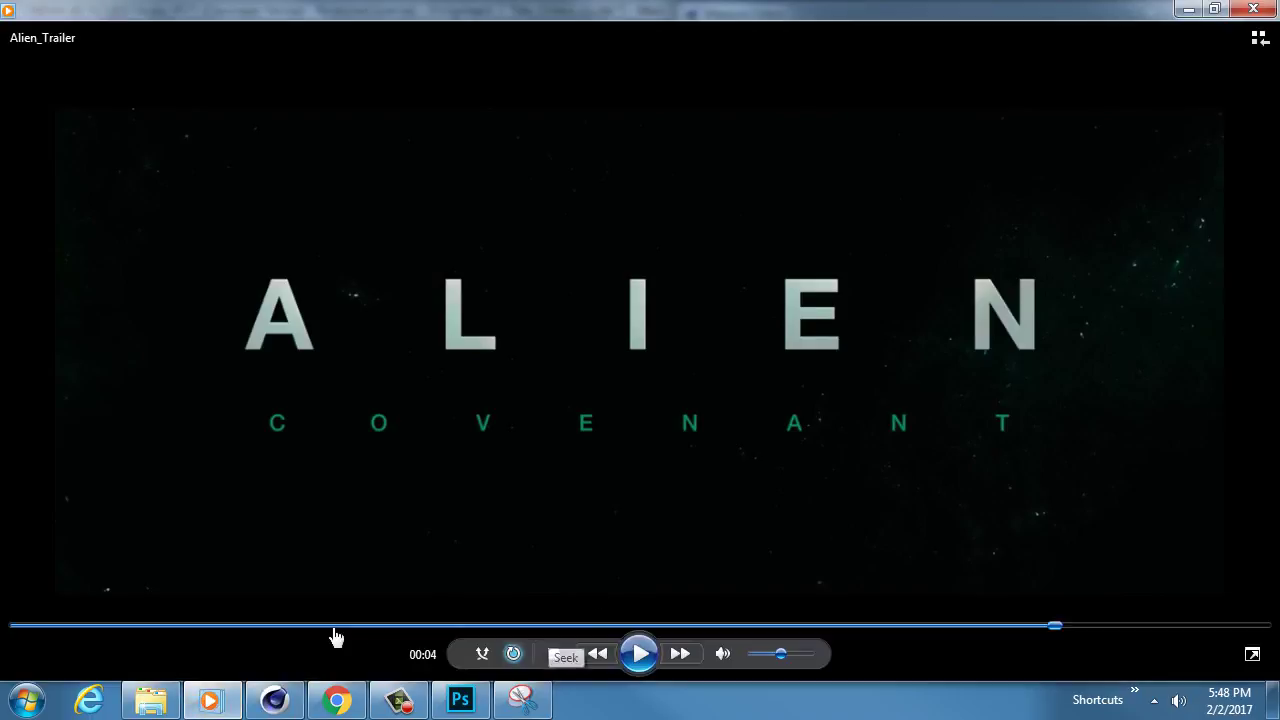
left_click(143, 626)
left_click(640, 655)
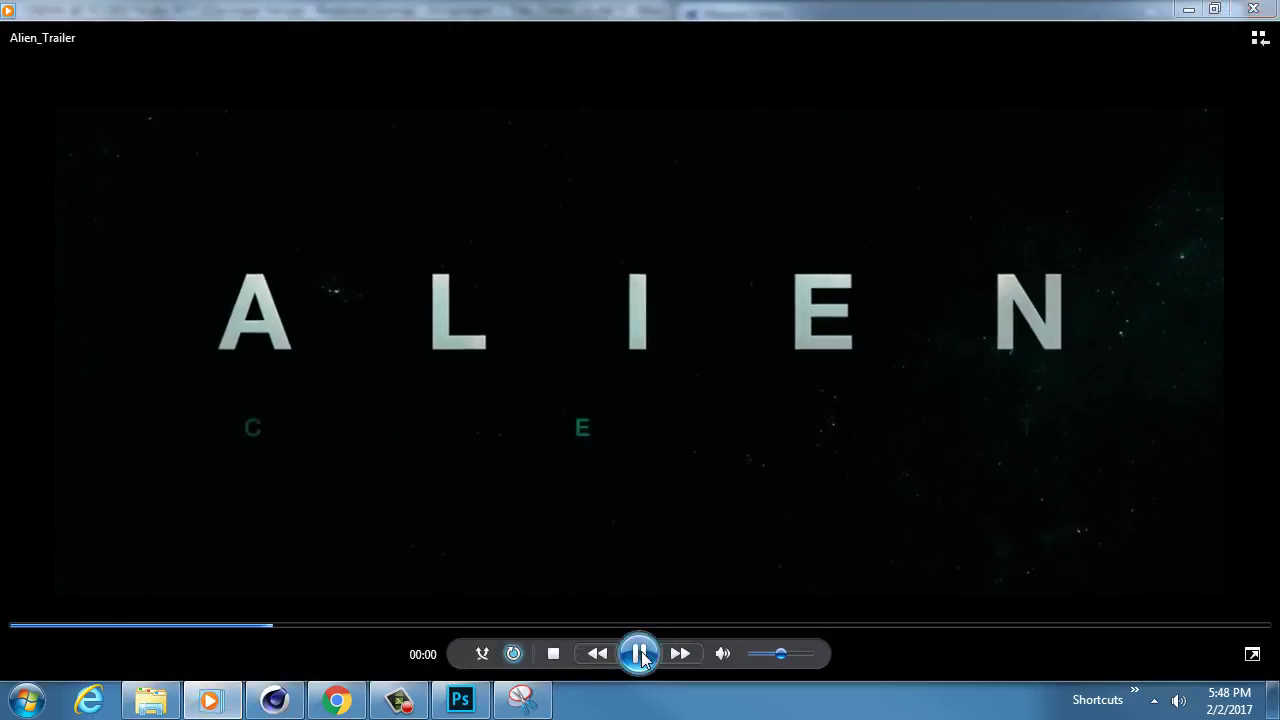
left_click(640, 654)
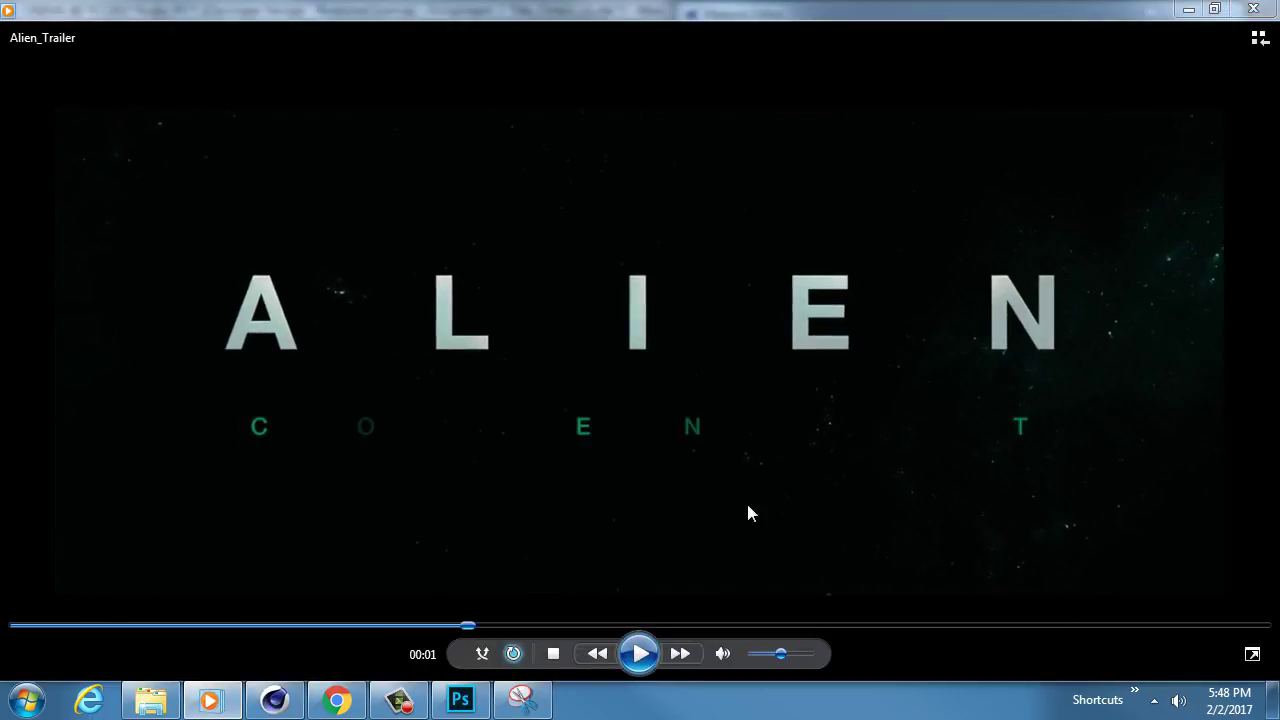
left_click(639, 654)
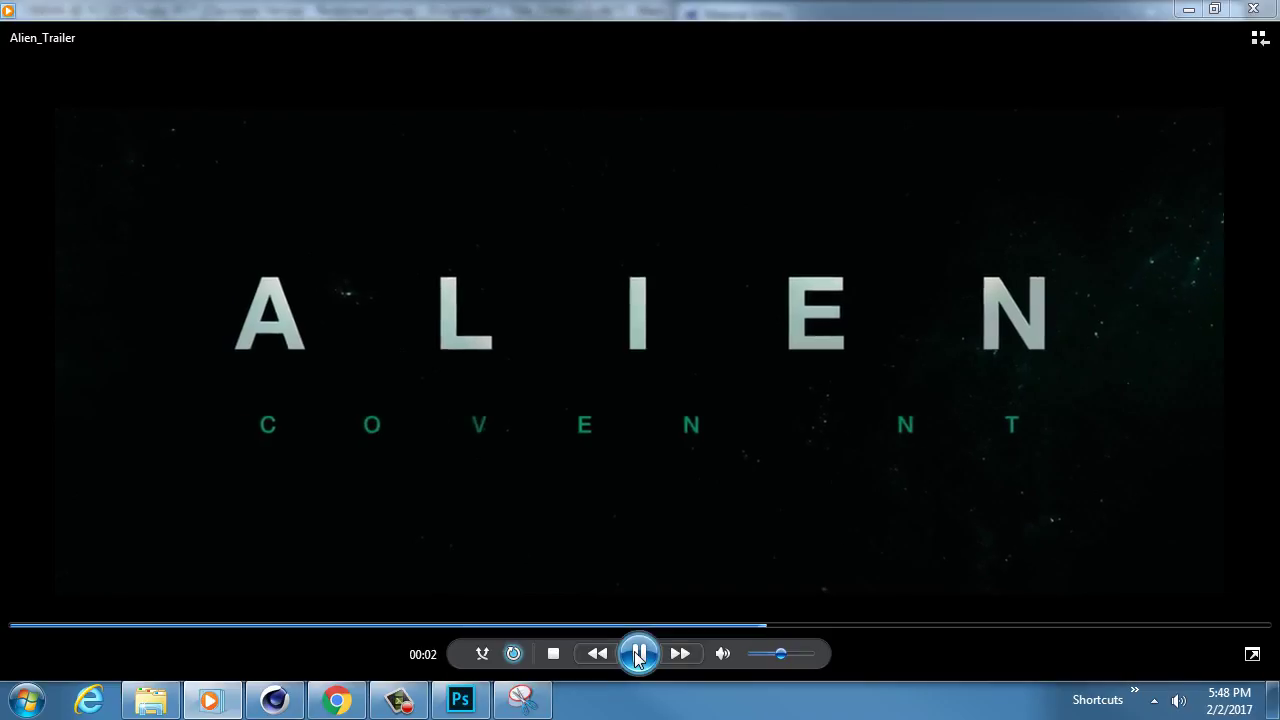
left_click(639, 654)
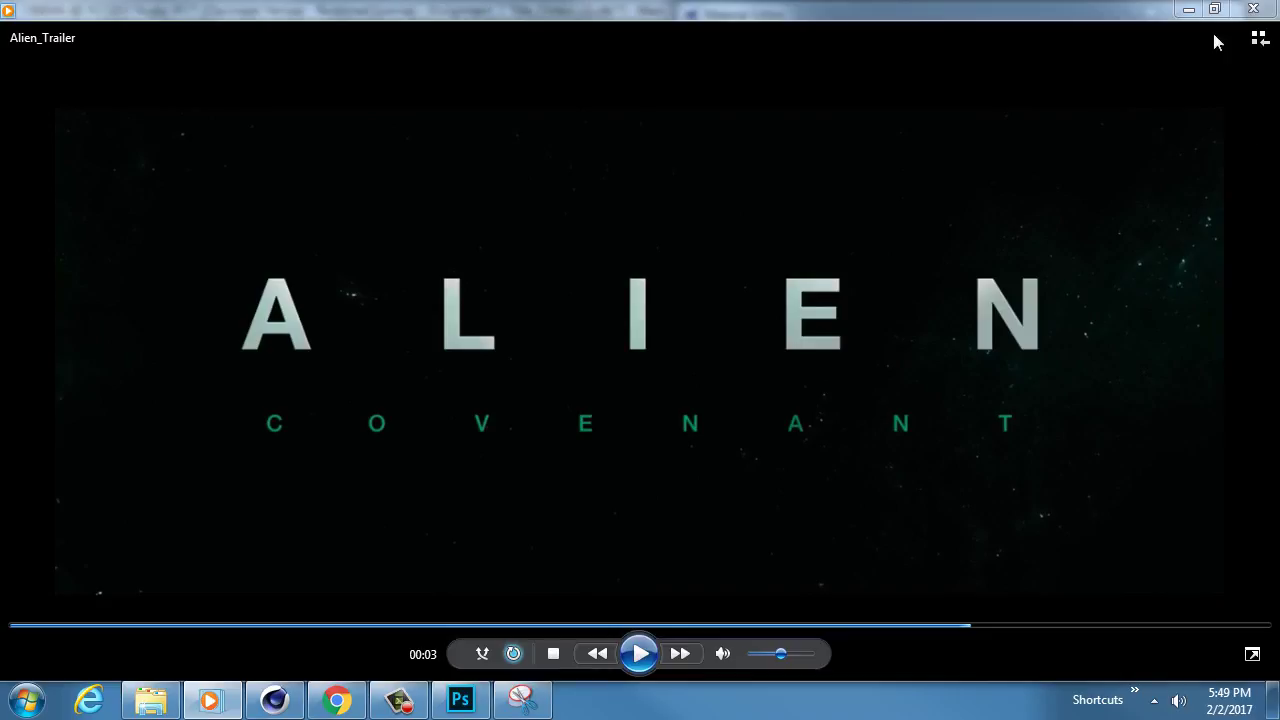
left_click(1187, 11)
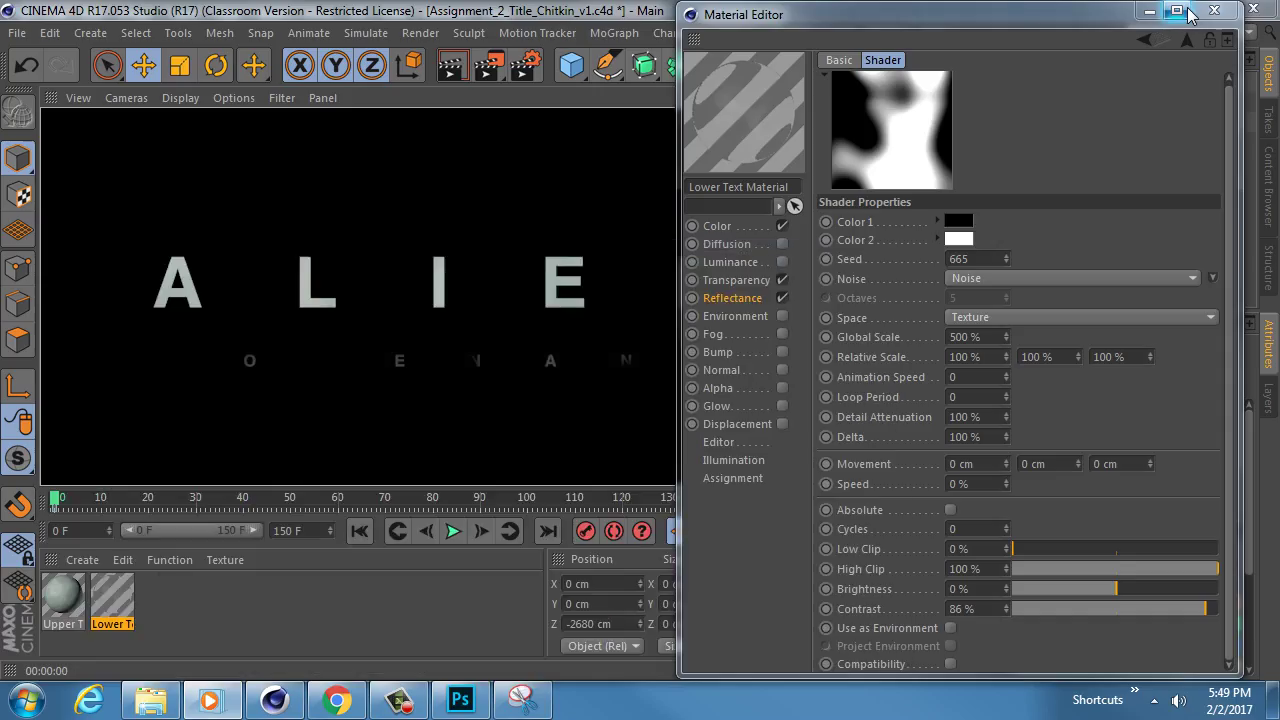
Set the Noise shader's Global Scale to 1000 % and render the camera view
left_click_drag(895, 27, 915, 27)
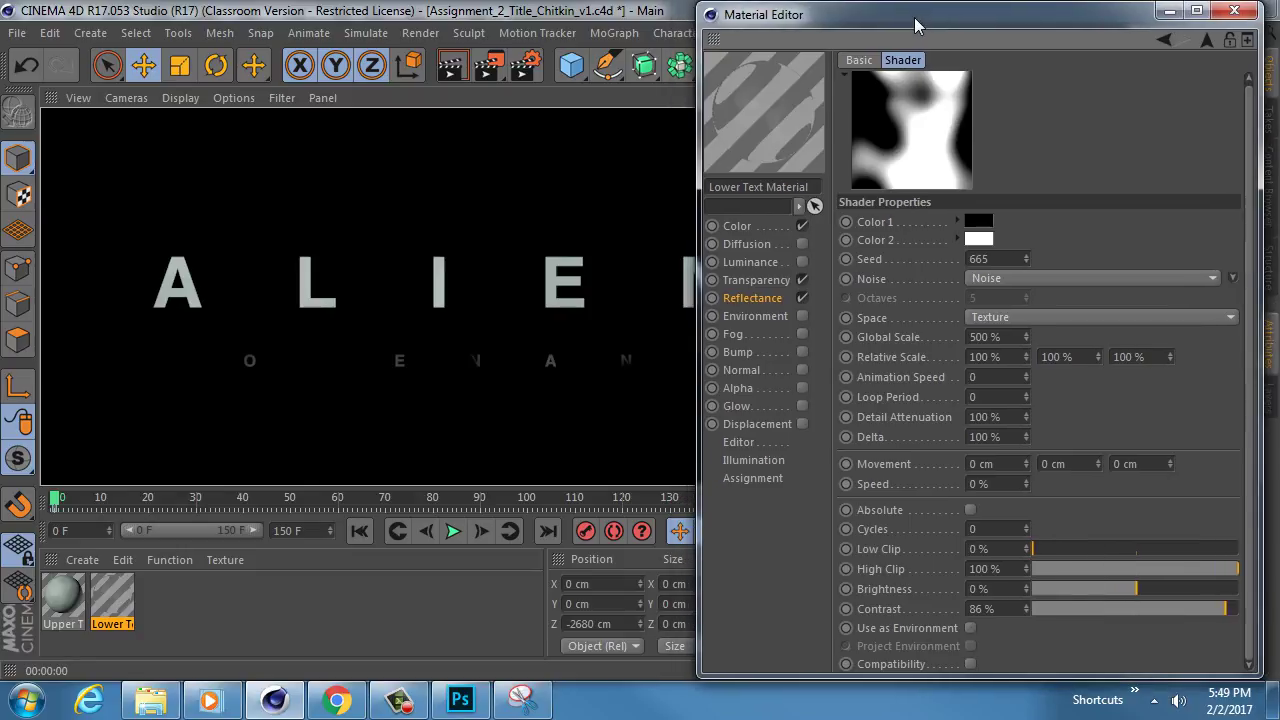
mouse_move(692, 291)
left_mouse_down()
mouse_move(737, 289)
mouse_move(708, 289)
left_mouse_up()
left_click_drag(825, 22, 812, 223)
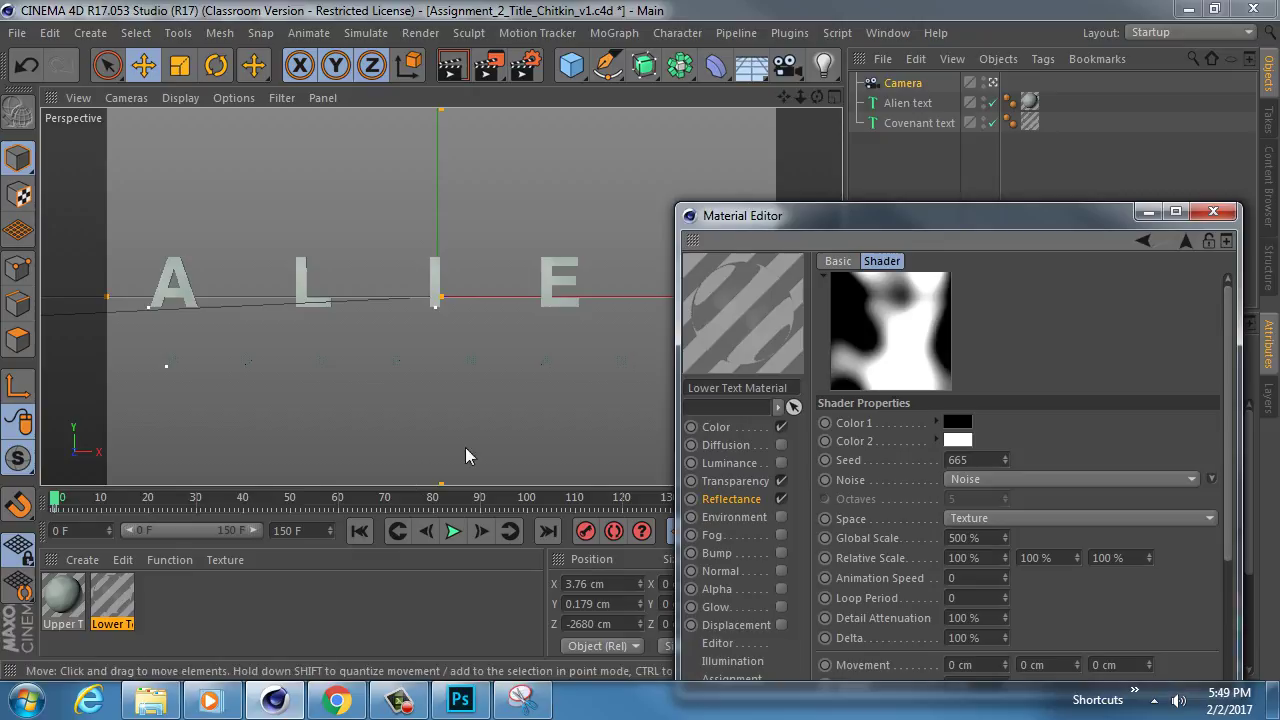
left_click_drag(58, 495, 46, 504)
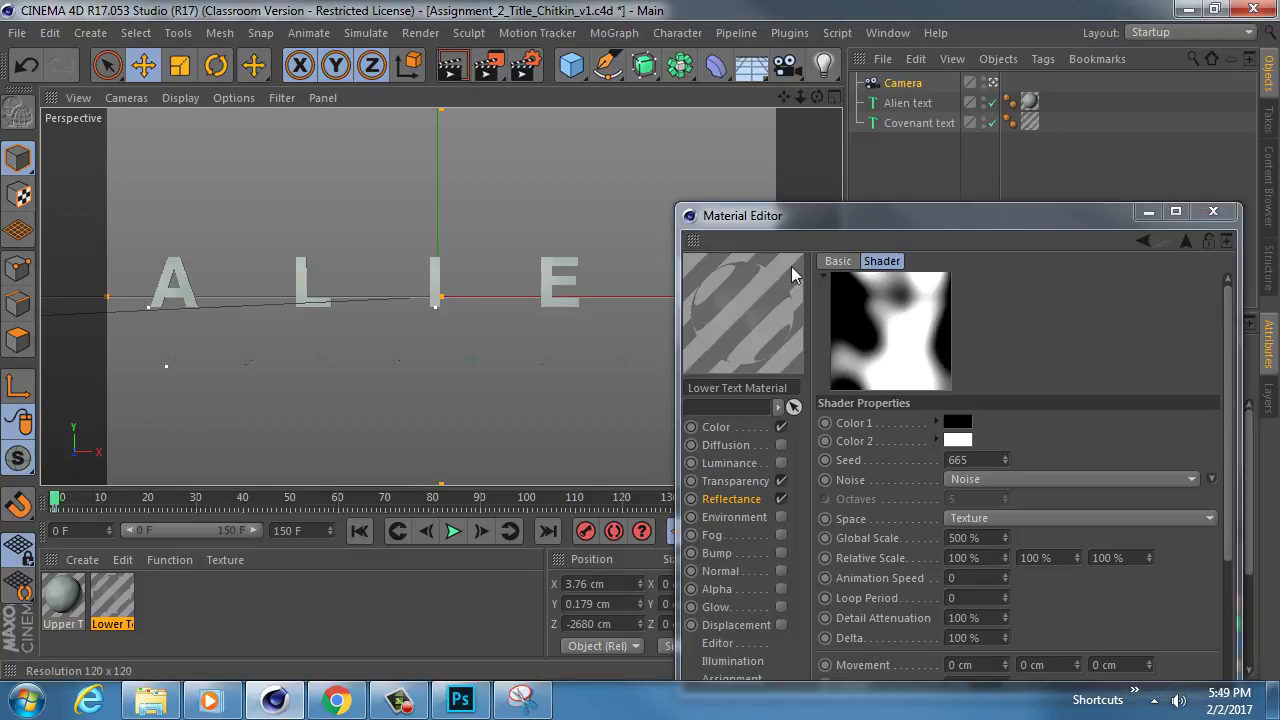
left_click_drag(890, 223, 898, 27)
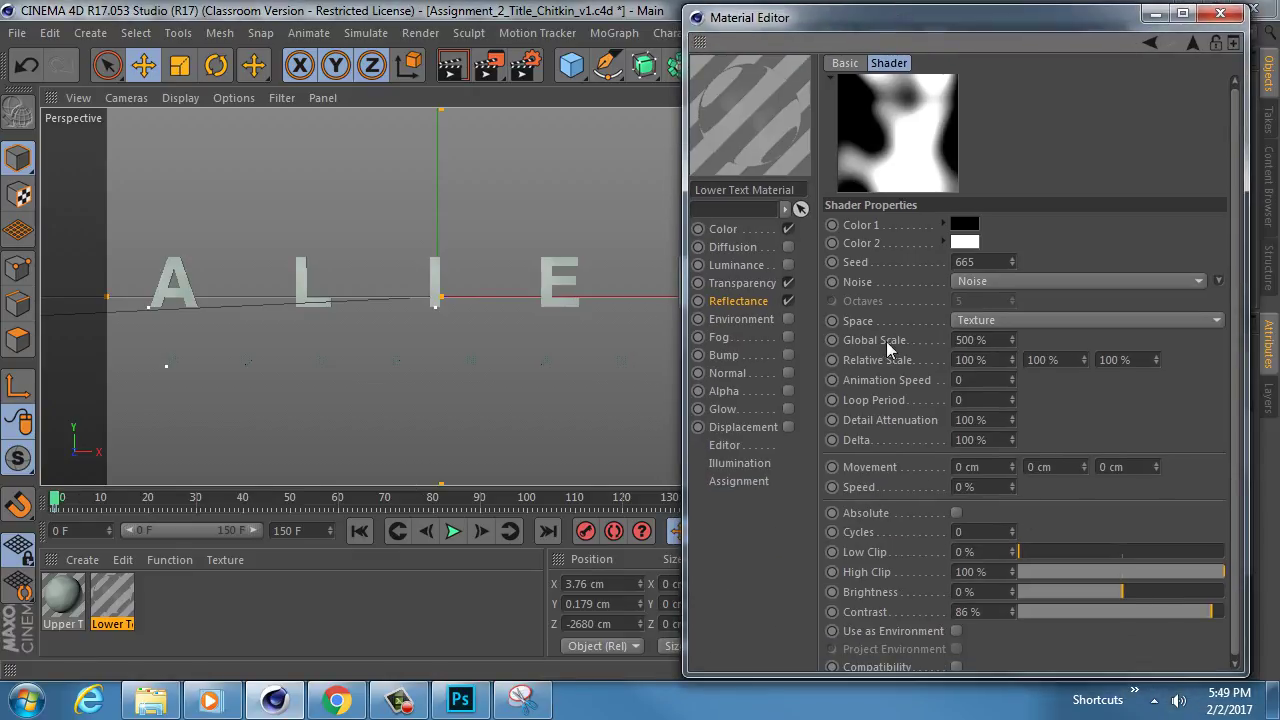
left_click(994, 339)
type("100")
key("Return")
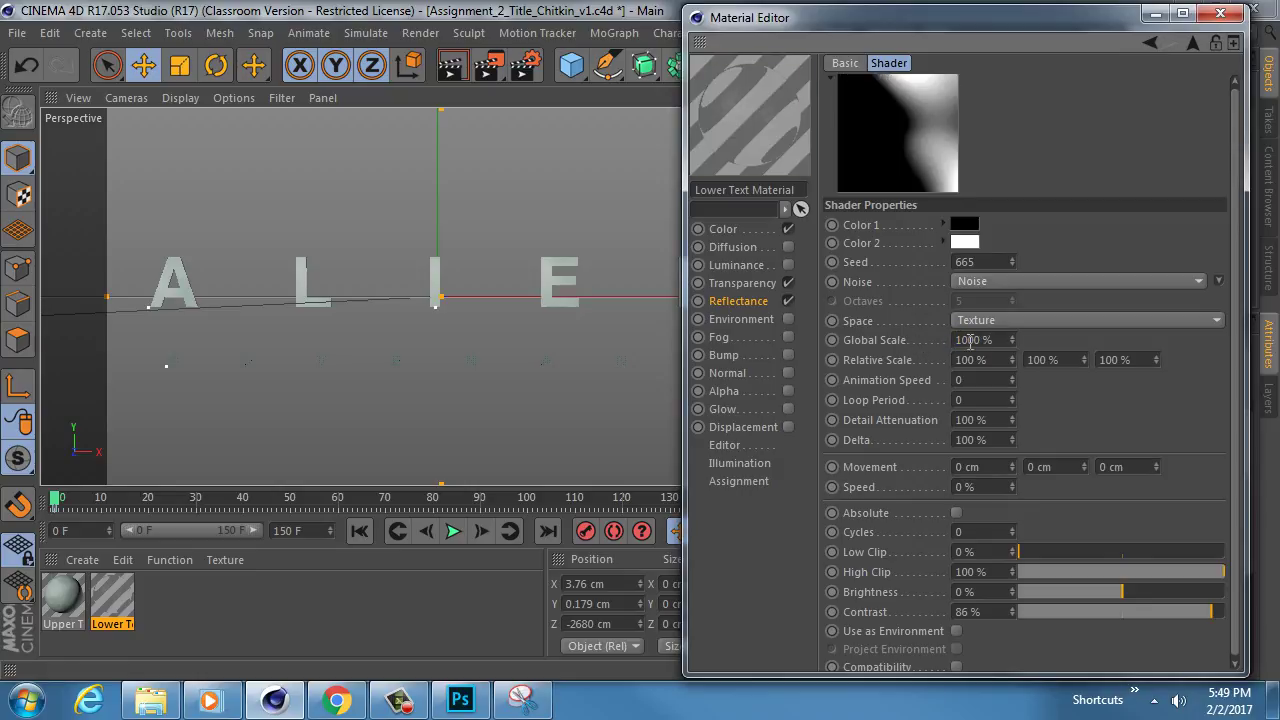
left_click_drag(835, 30, 949, 49)
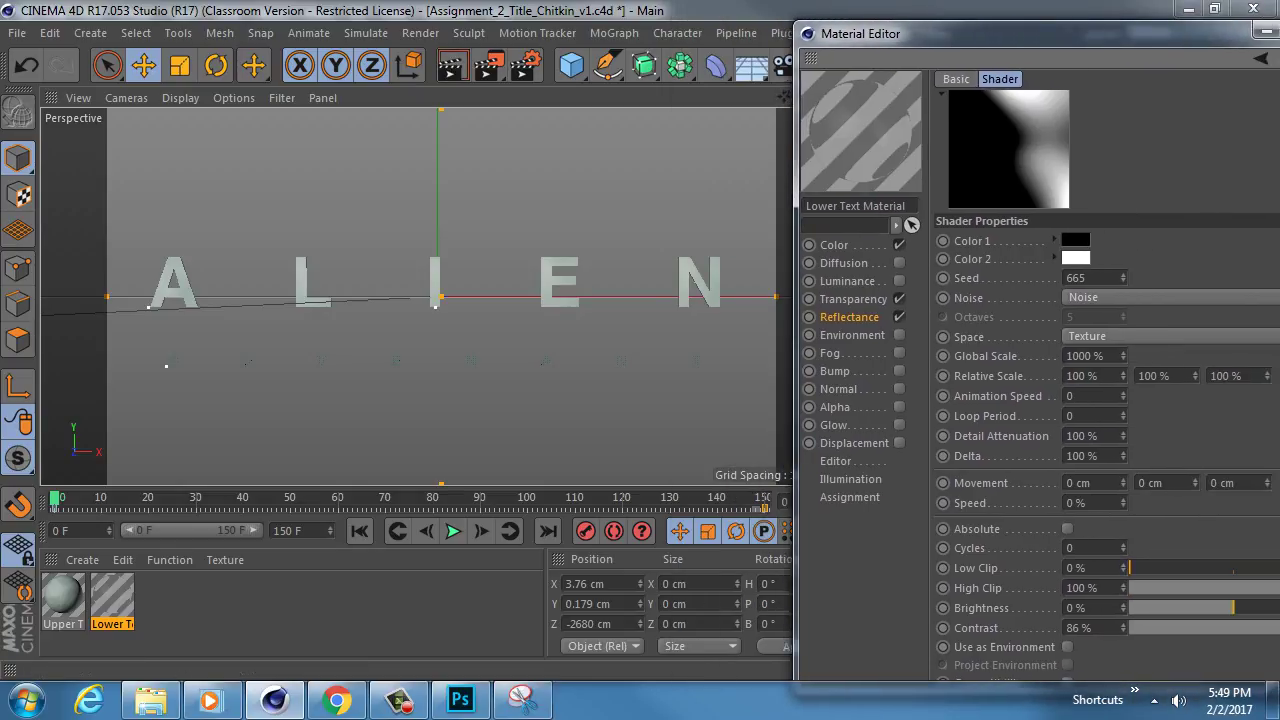
left_click_drag(1279, 340, 1268, 340)
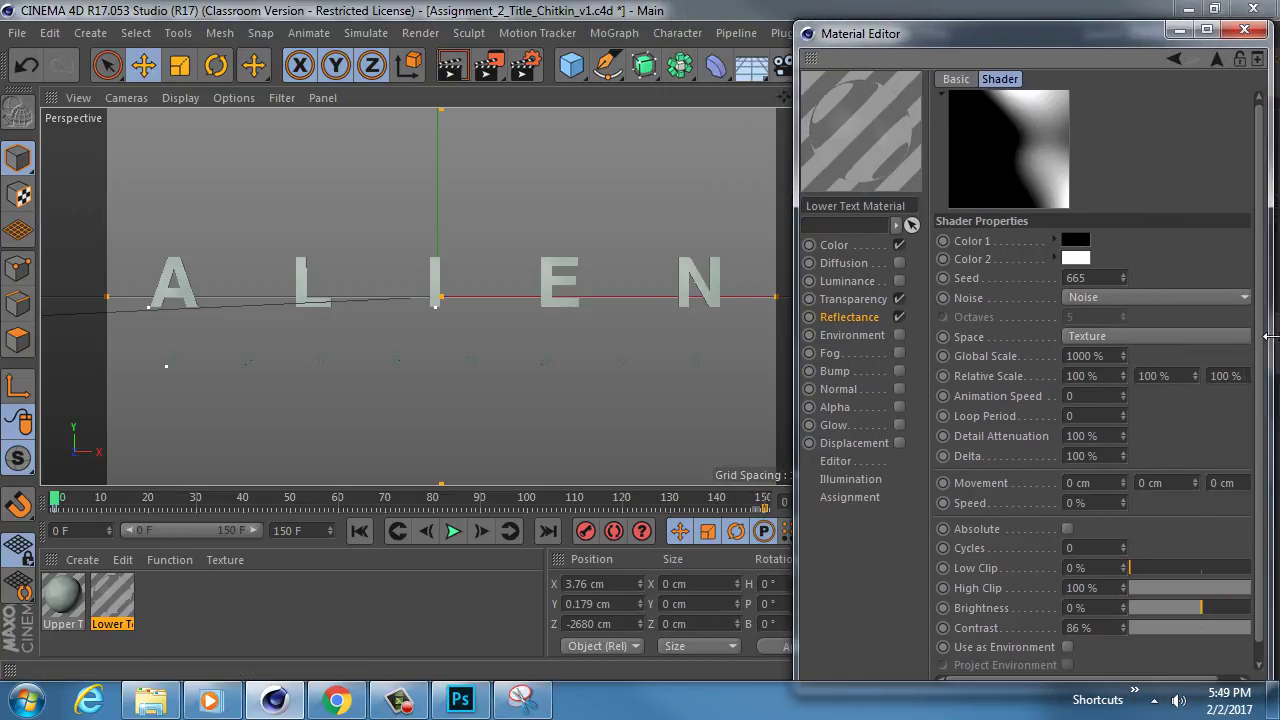
left_click(452, 68)
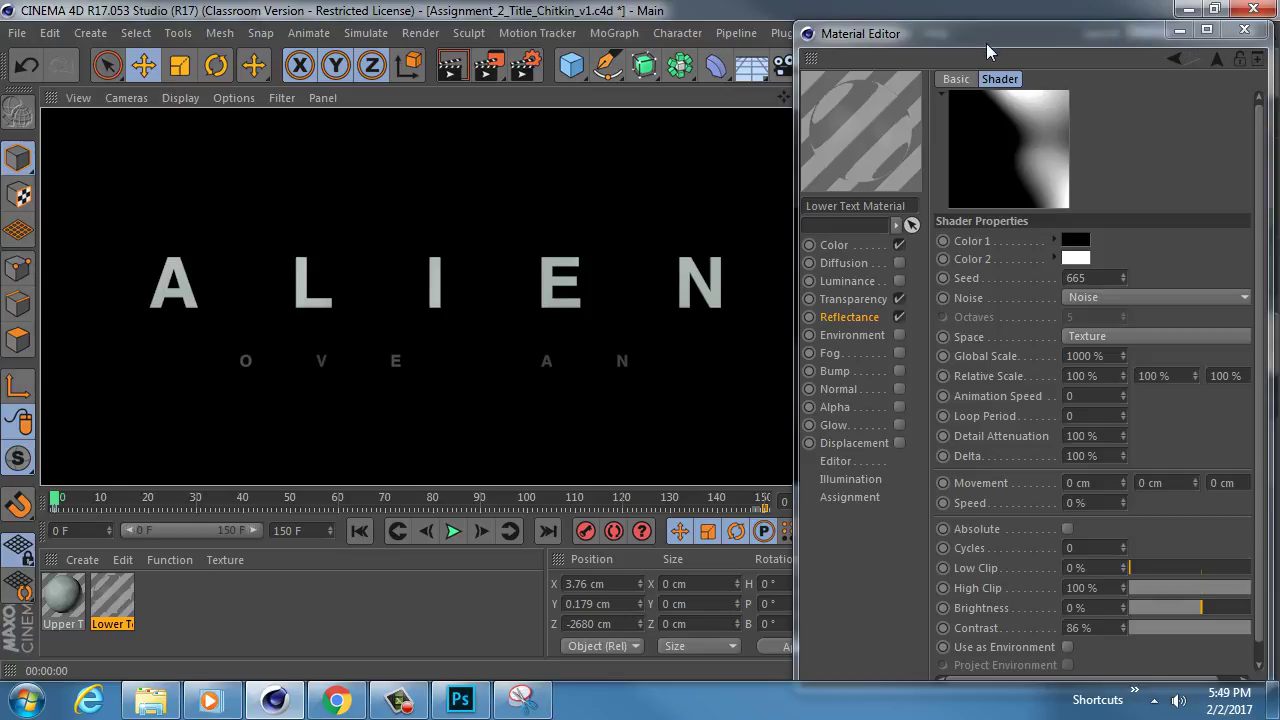
Lower the Noise shader's High Clip to 0 % and render the camera view
left_click_drag(986, 38, 897, 26)
left_click_drag(1120, 583, 1040, 580)
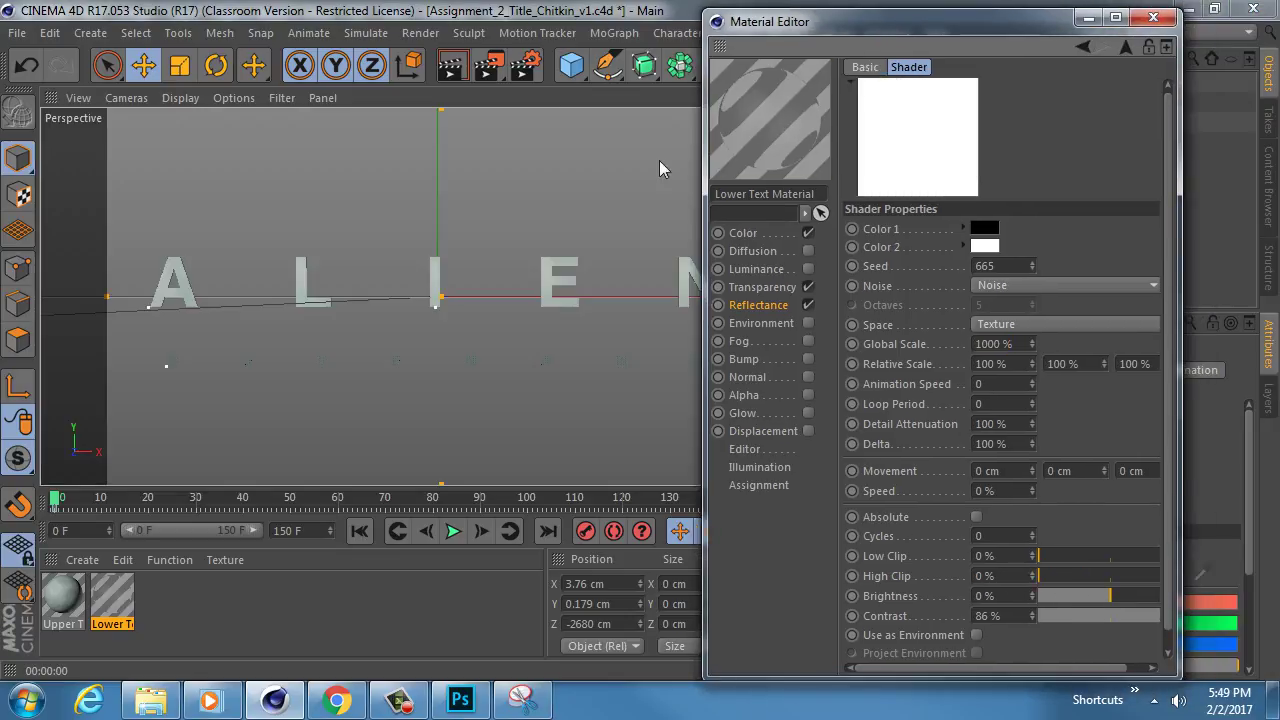
left_click(449, 66)
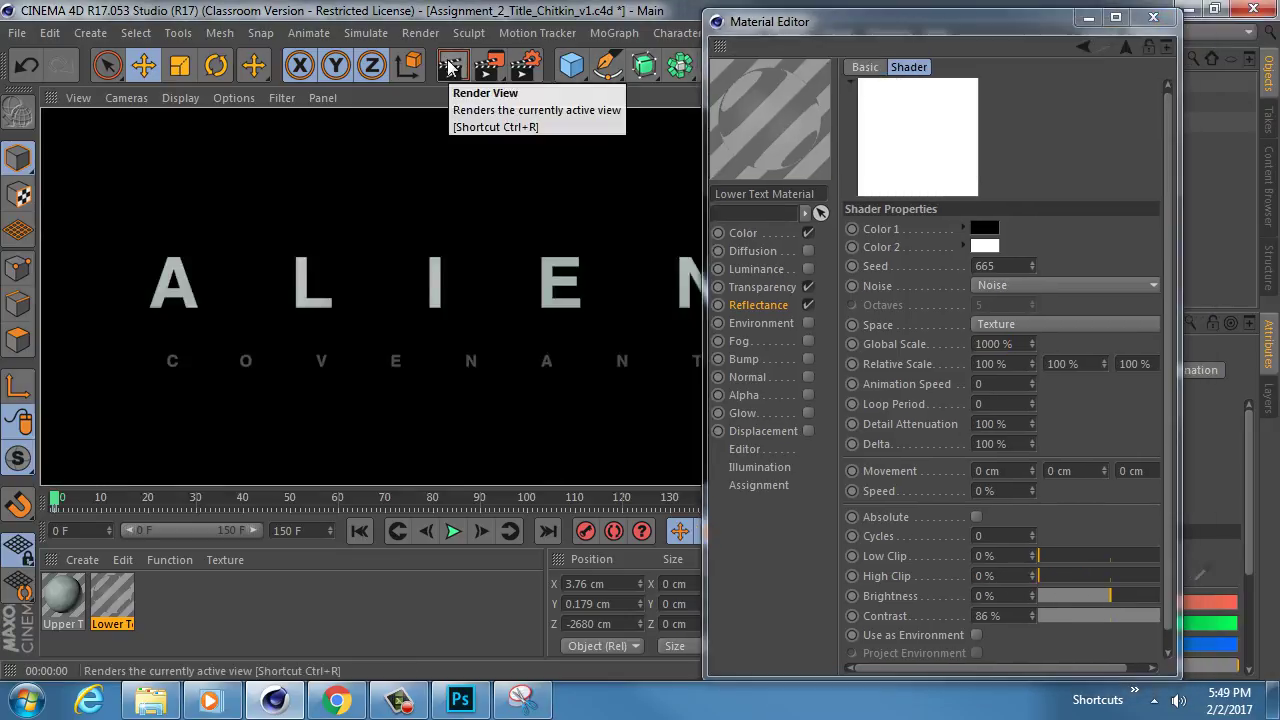
left_click(904, 581)
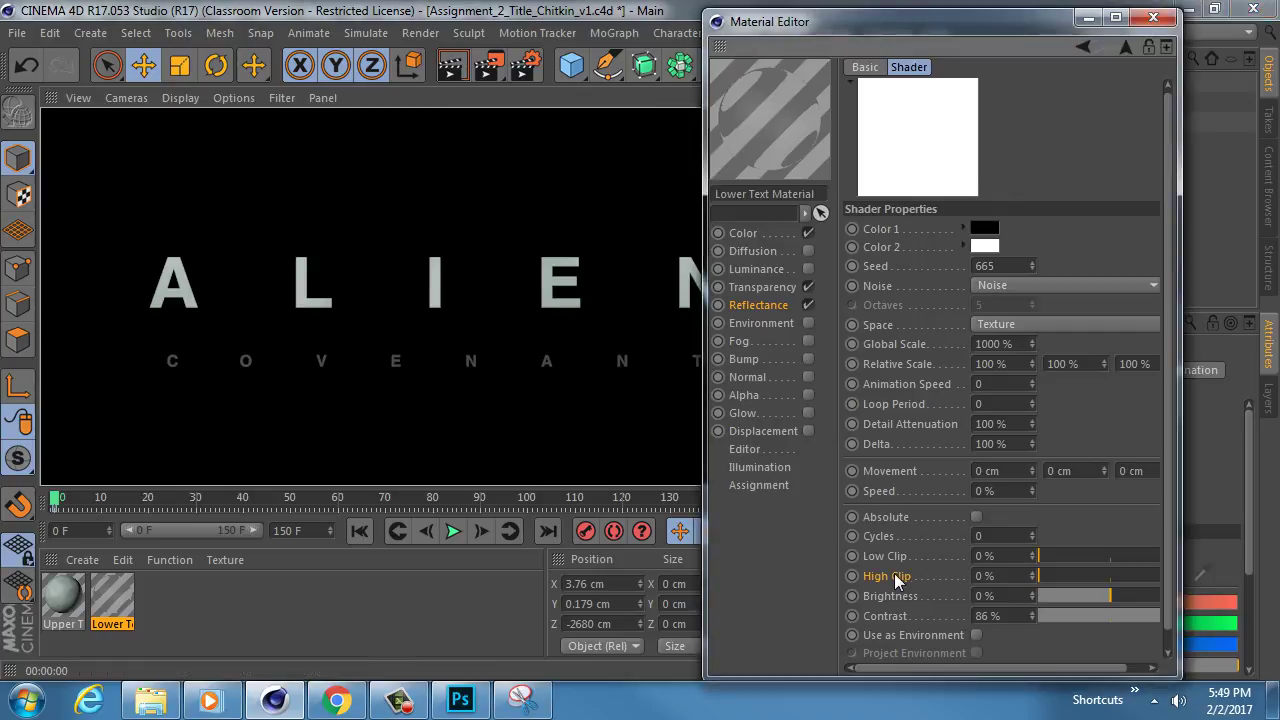
Switch to Photoshop and open the Levels adjustment for Layer 0 of Alien_Covenant_ref.PNG
left_click(460, 700)
left_click(1170, 584)
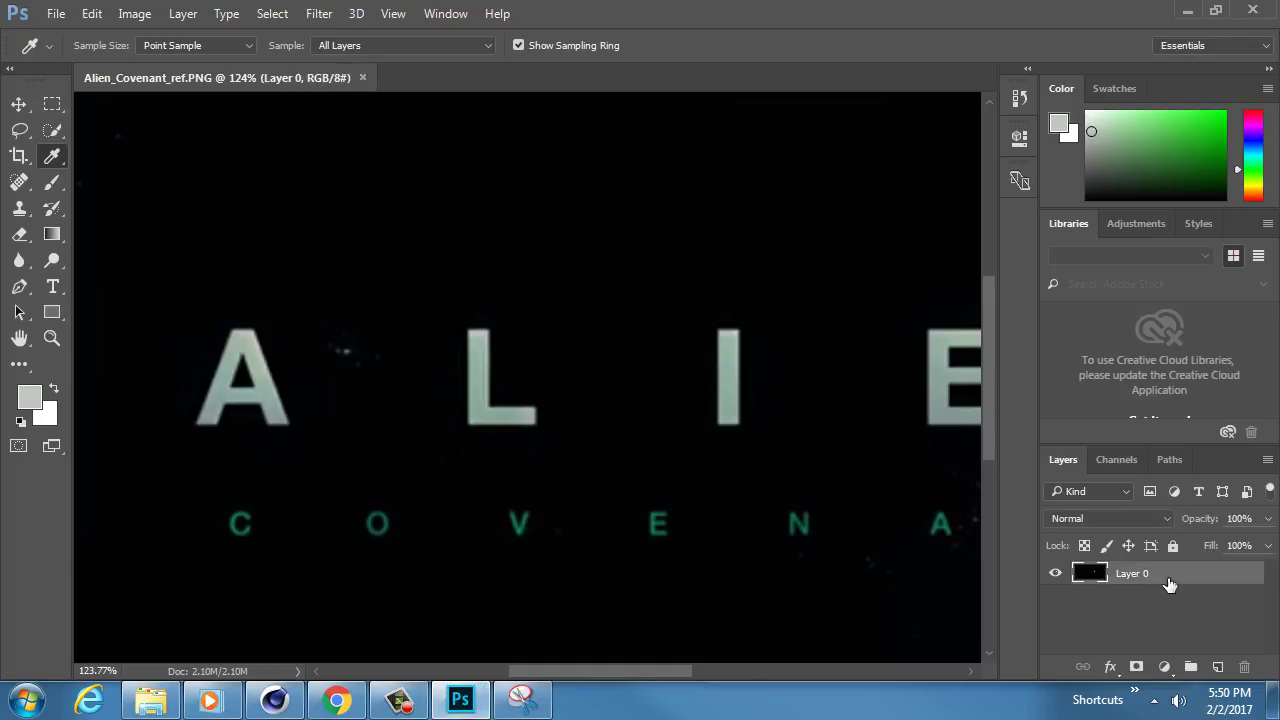
key("ctrl+l")
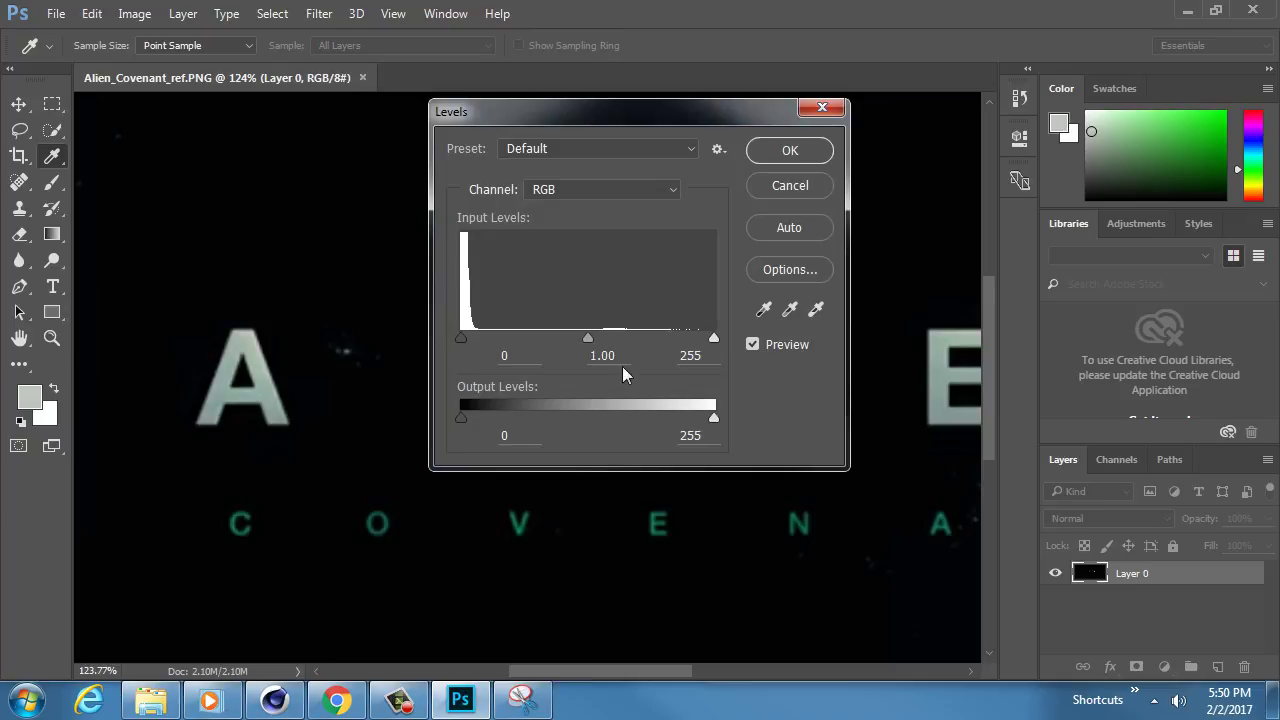
key("alt+Tab")
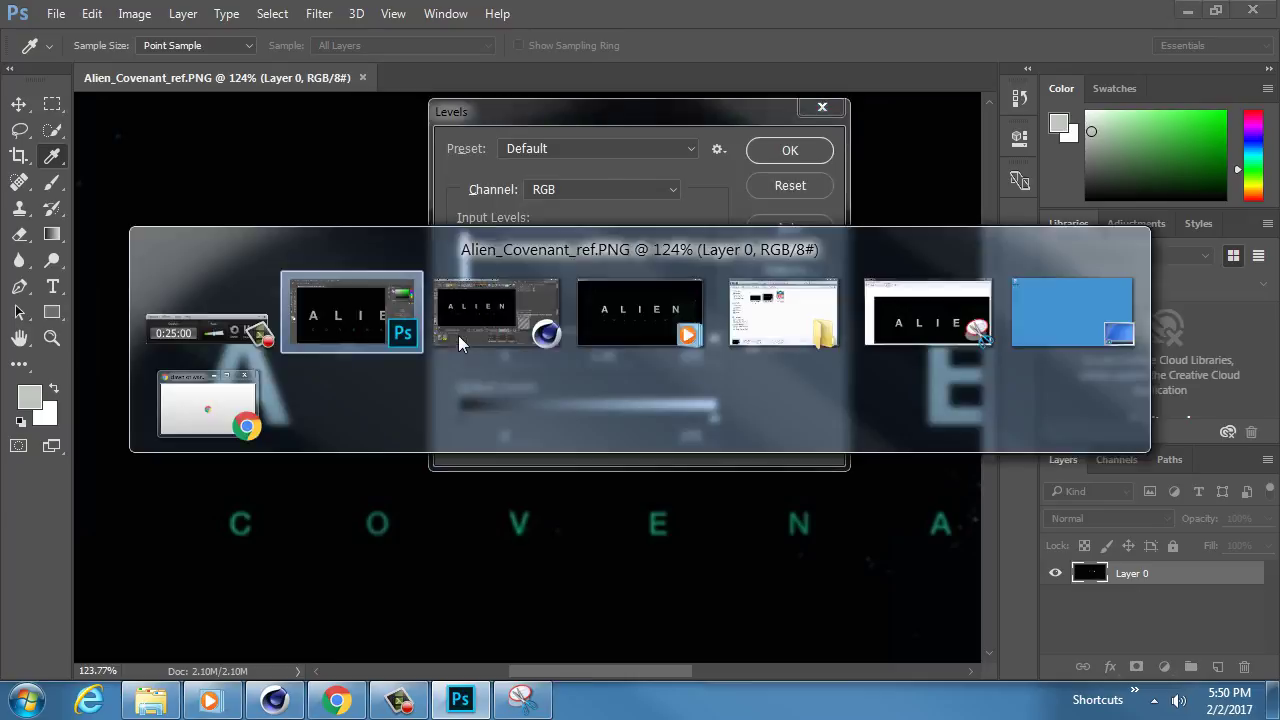
key("alt+Tab")
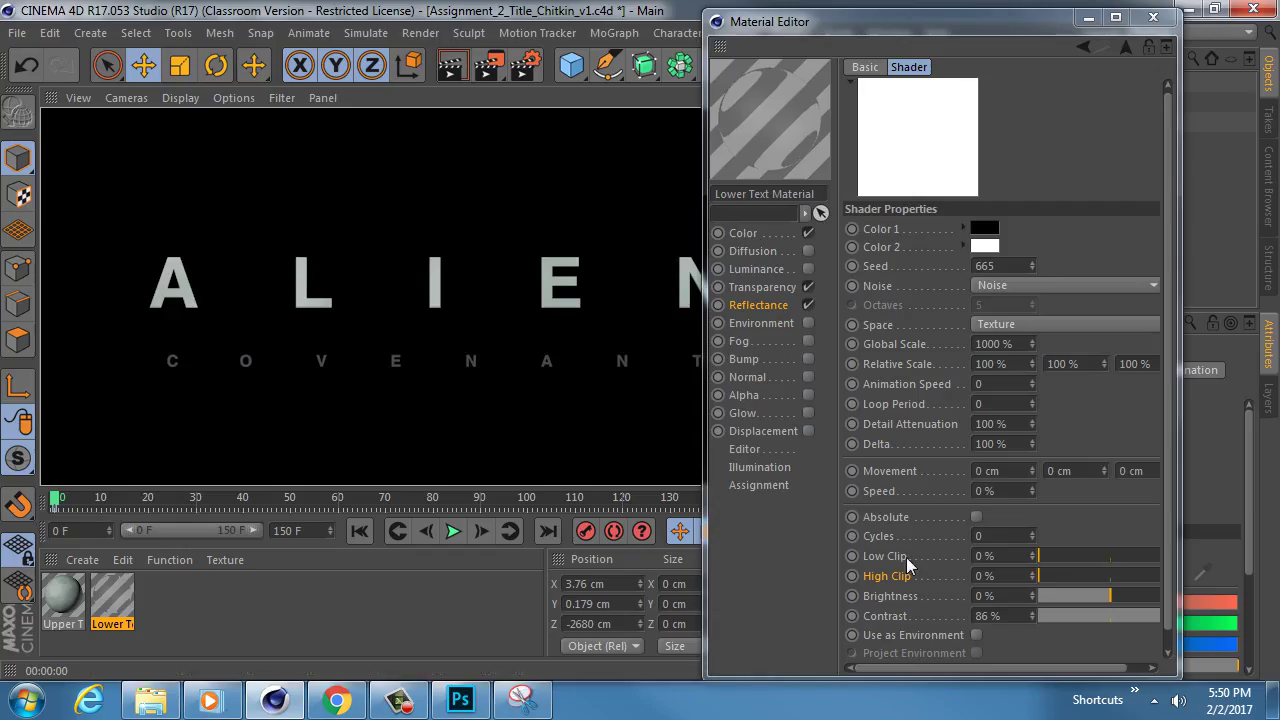
key("alt+Tab")
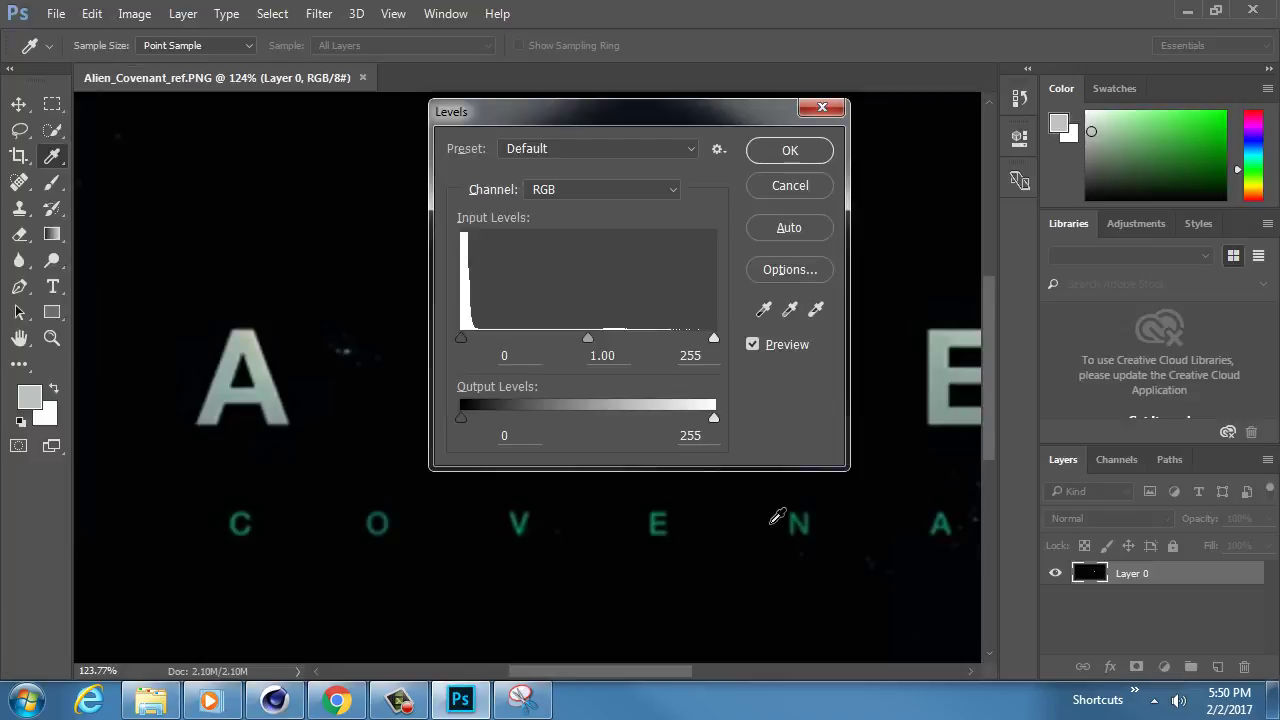
mouse_move(461, 418)
left_mouse_down()
mouse_move(488, 418)
mouse_move(438, 416)
left_mouse_up()
mouse_move(720, 420)
left_mouse_down()
mouse_move(609, 418)
mouse_move(716, 416)
left_mouse_up()
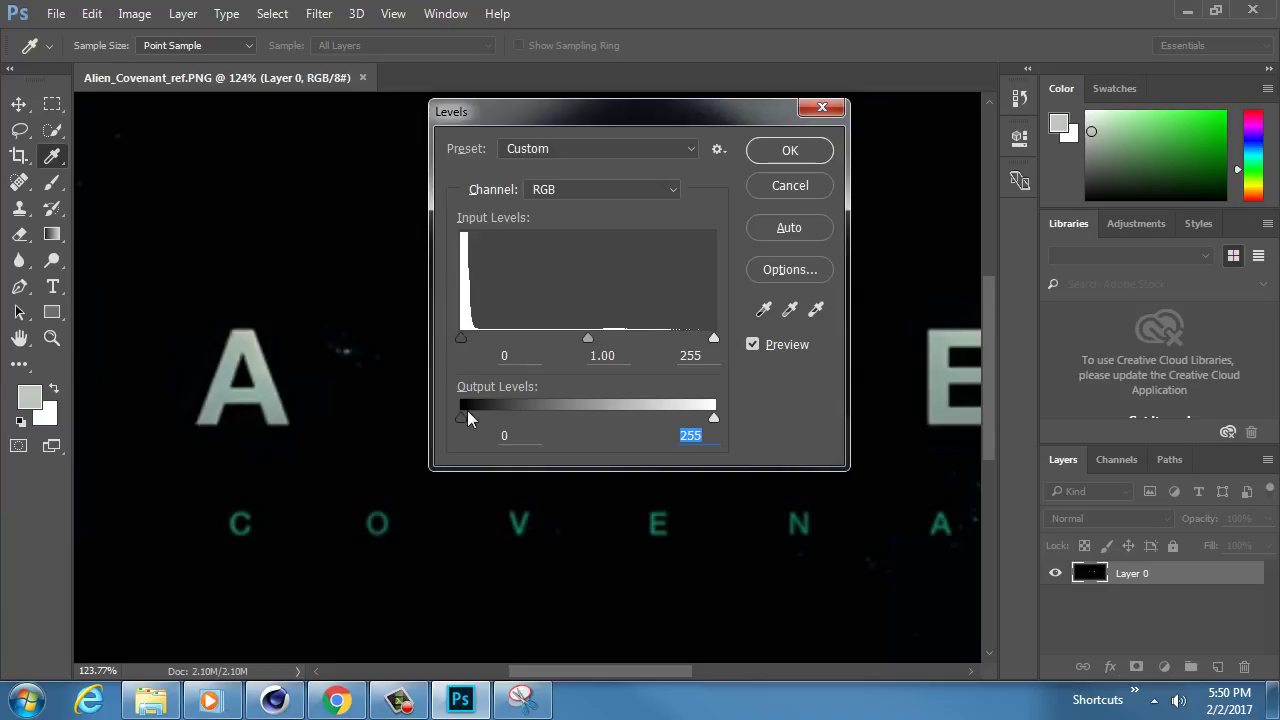
left_click(789, 186)
Switch to Cinema 4D, set the noise shader's High Clip and Low Clip to 100%, and render the view
key("alt+Tab")
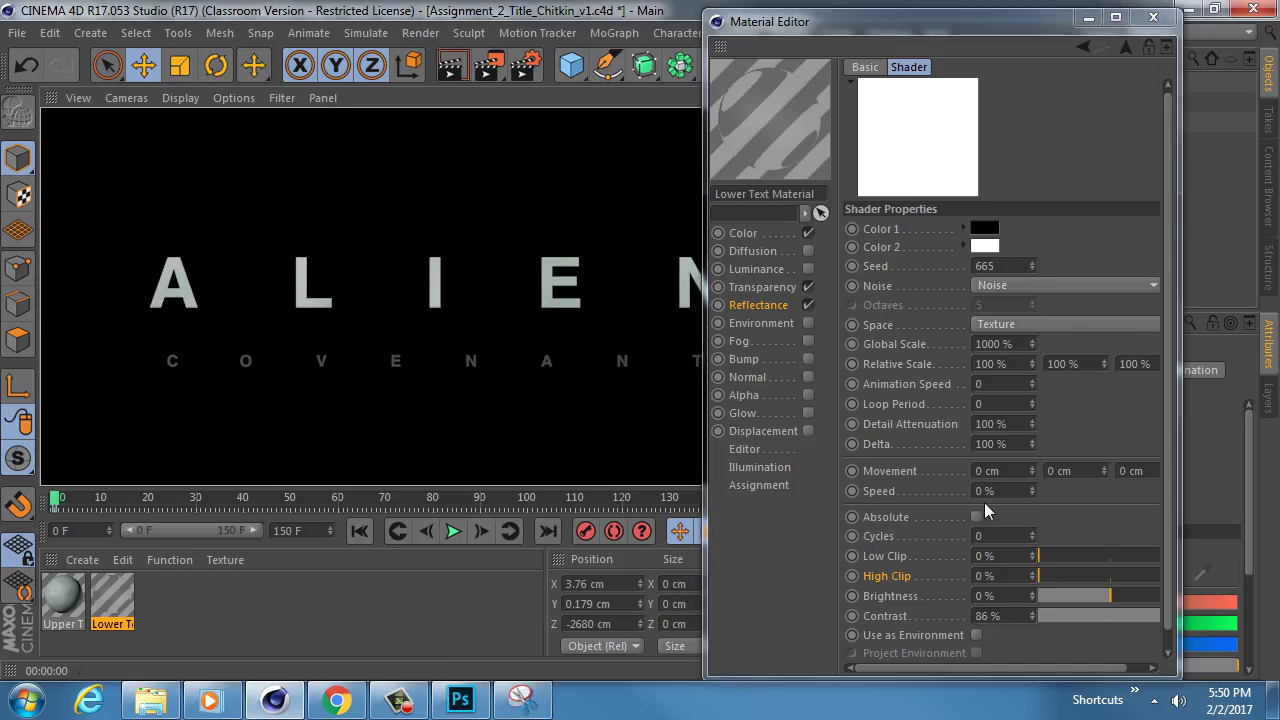
left_click_drag(1060, 575, 1165, 575)
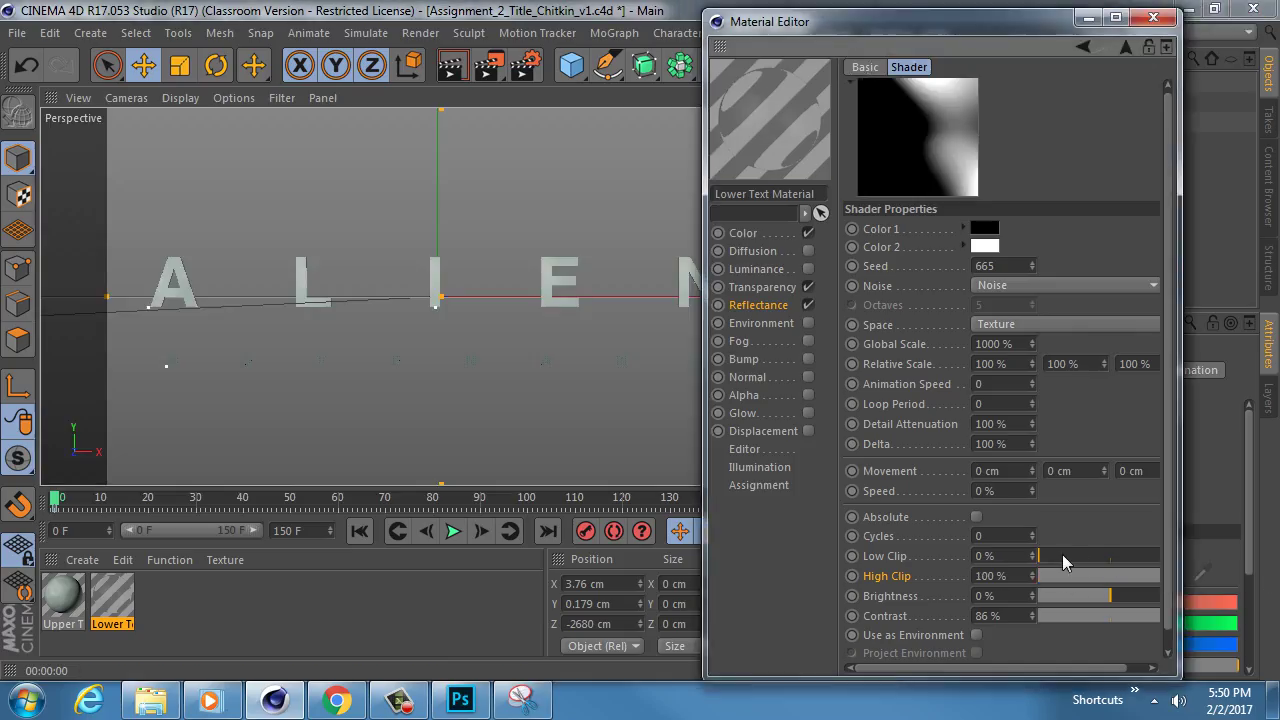
left_click_drag(1062, 554, 1188, 553)
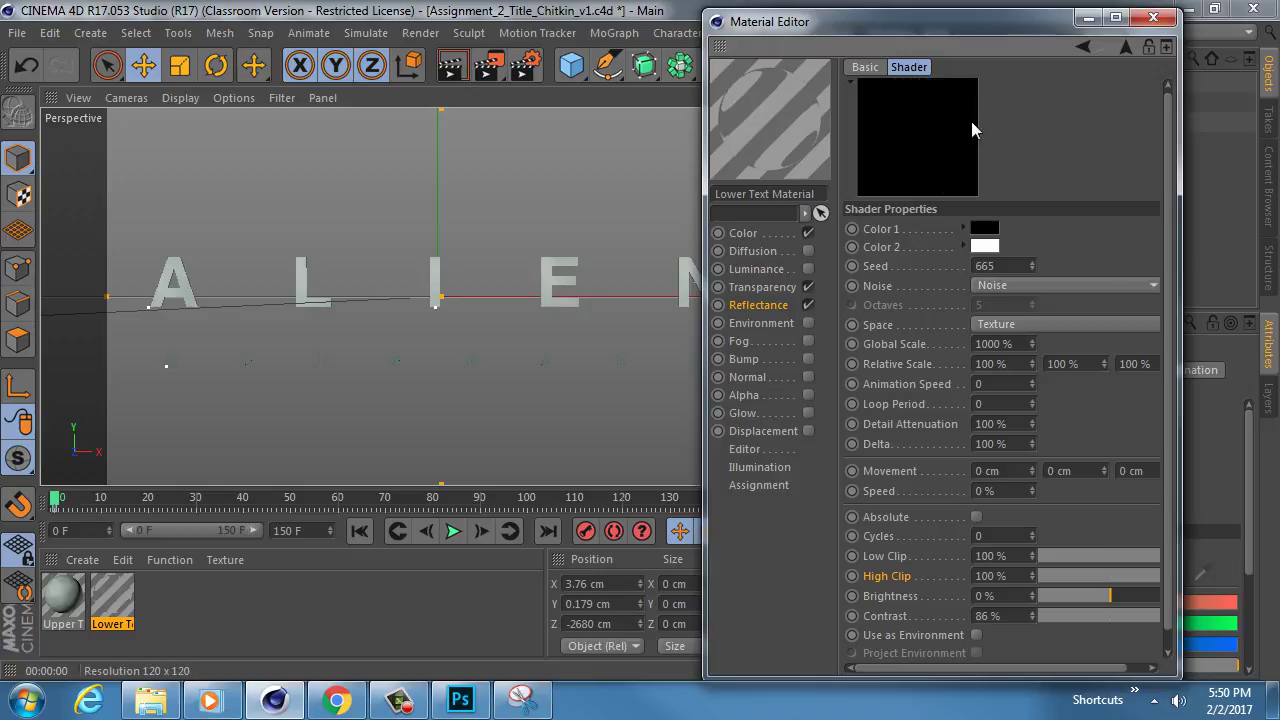
left_click(451, 66)
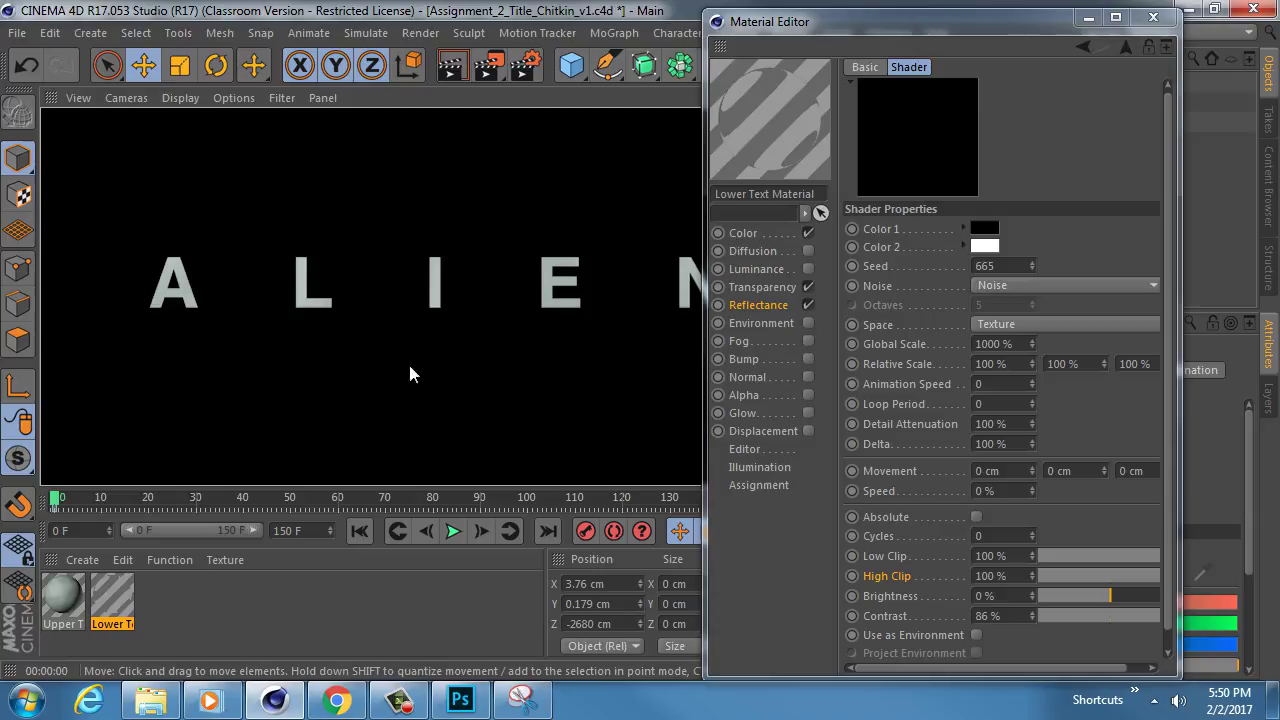
Keyframe the noise shader's Low Clip at 100% on frame 0 and 0% on frame 75, and preview the render
left_click(852, 556, "ctrl")
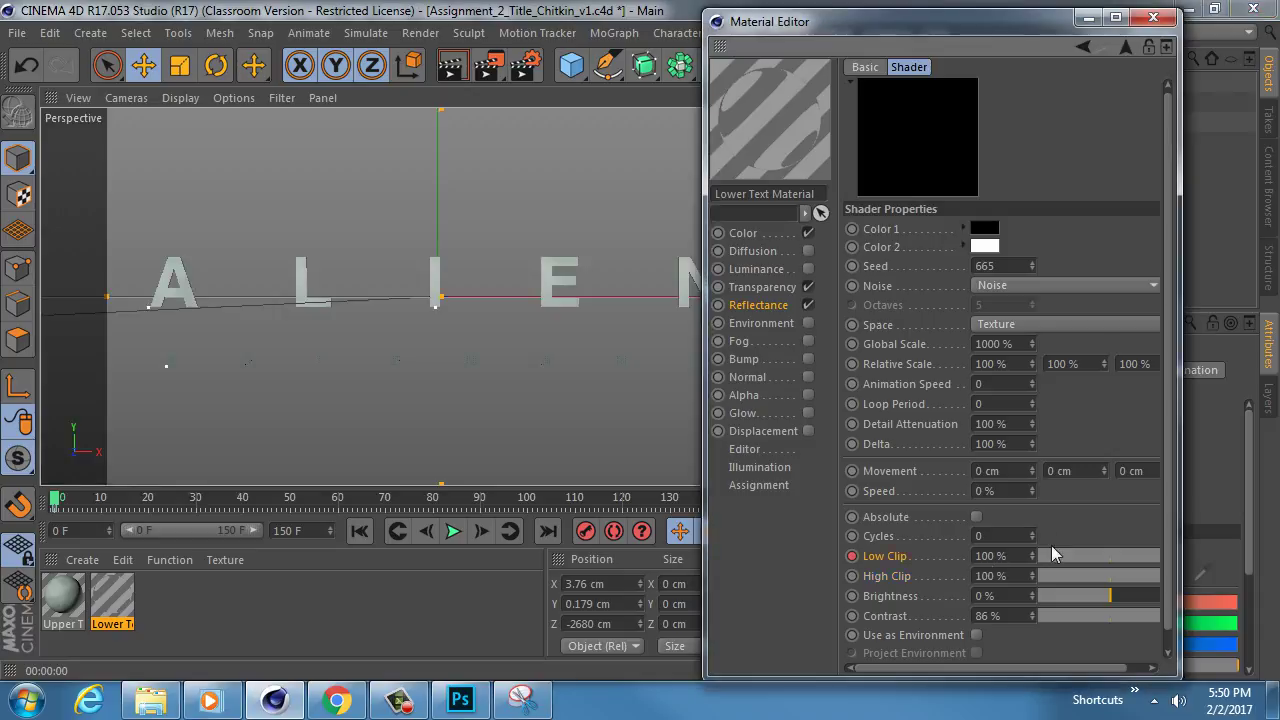
left_click(408, 498)
left_click_drag(408, 498, 433, 502)
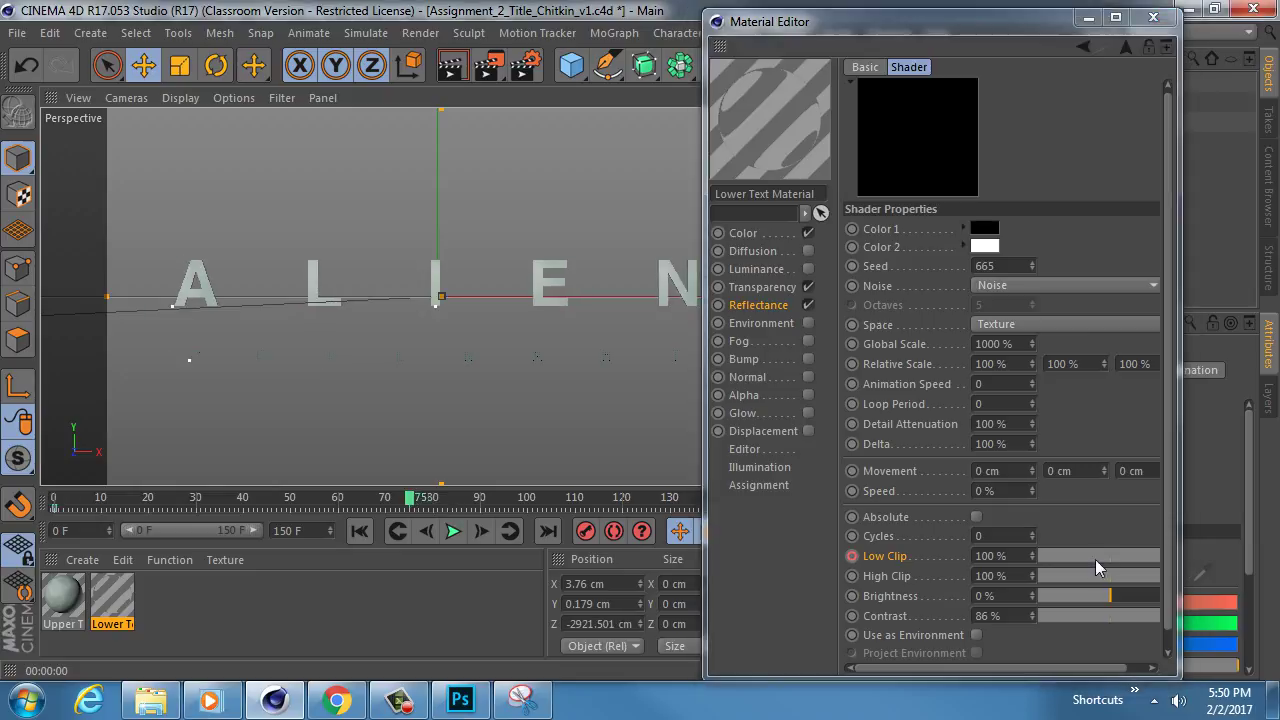
left_click_drag(1121, 560, 1037, 560)
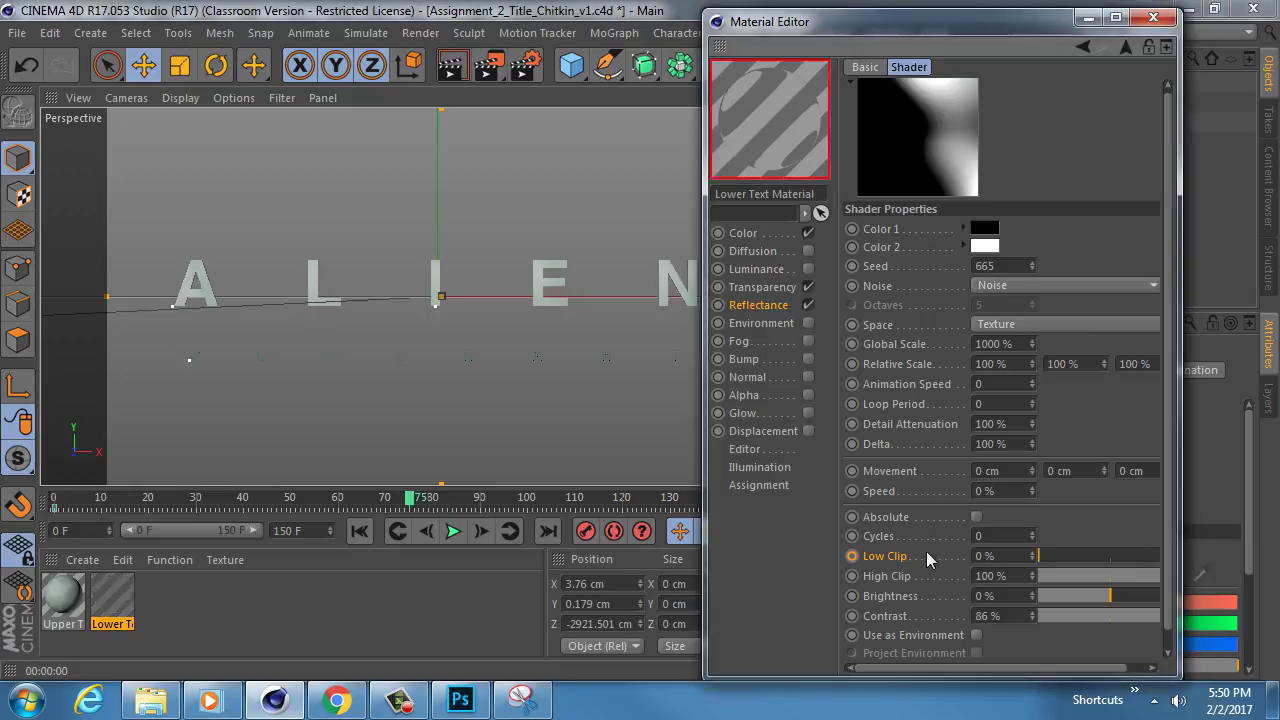
left_click(851, 561)
left_click(451, 65)
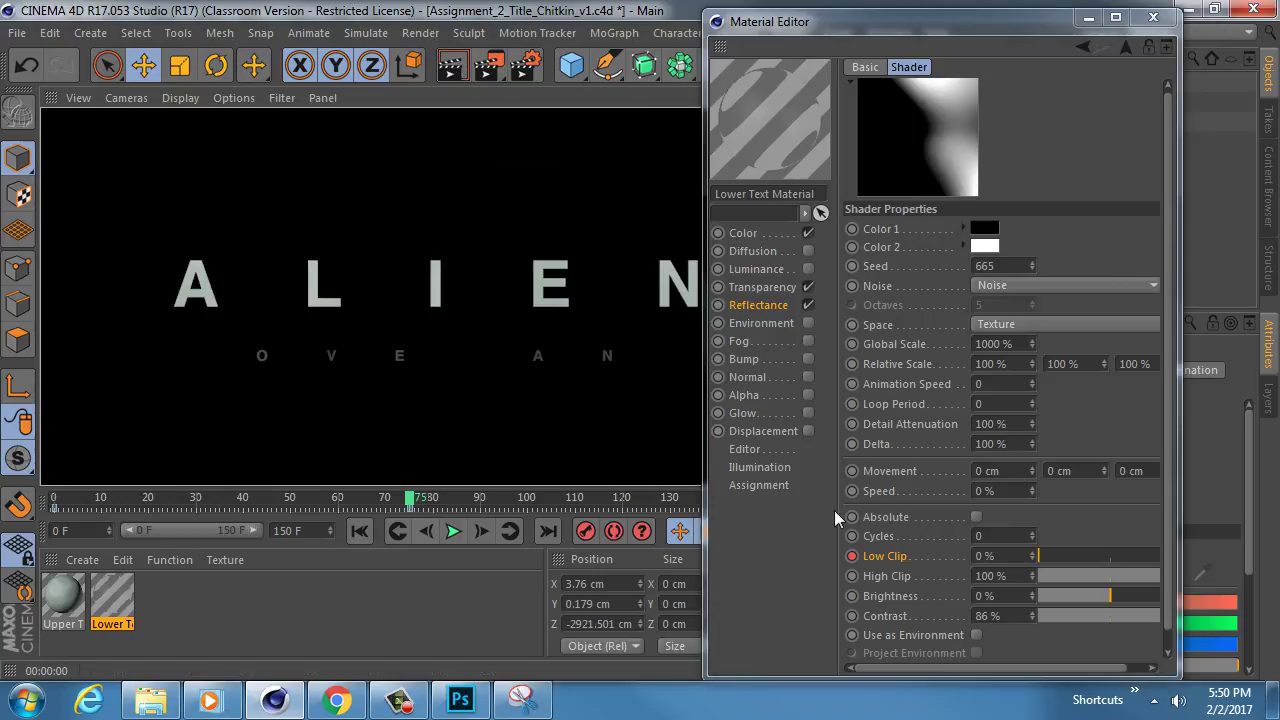
Keyframe the noise shader's High Clip at 100% on frame 75 and 0% on frame 150, previewing the render
left_click(851, 576)
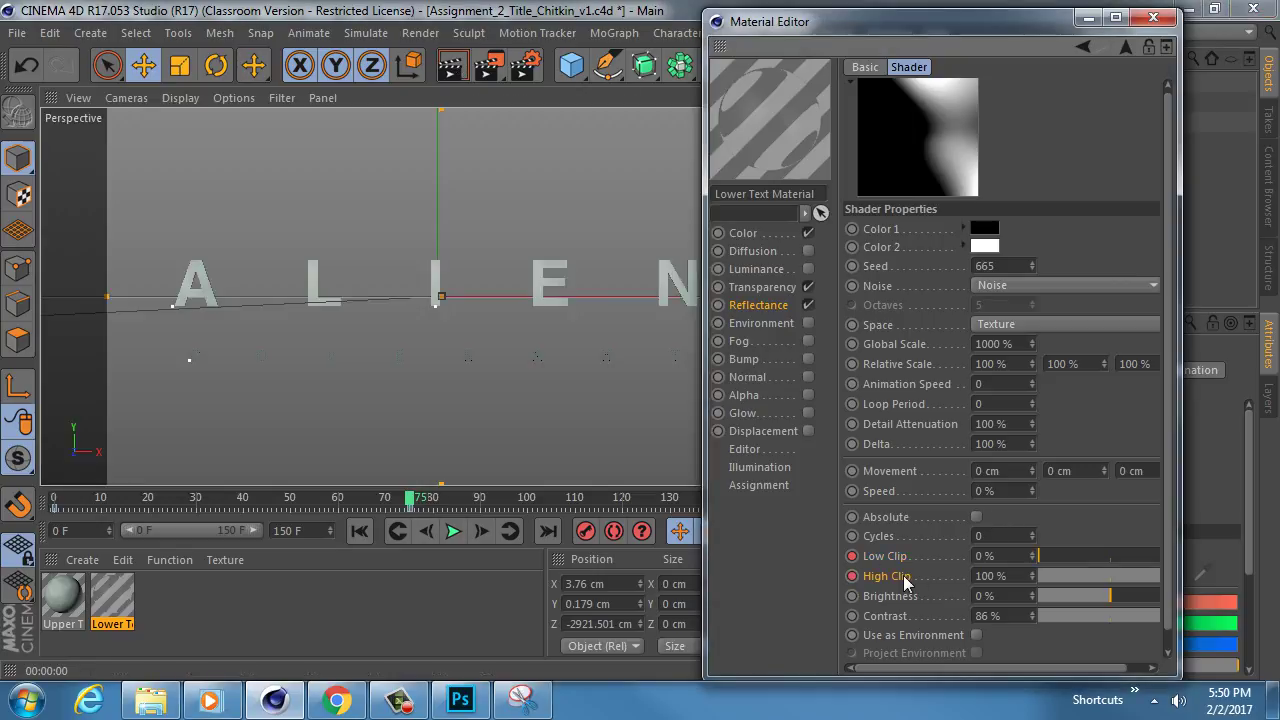
left_click_drag(905, 22, 994, 24)
left_click_drag(421, 500, 771, 499)
left_click_drag(1164, 580, 1095, 574)
left_click(451, 65)
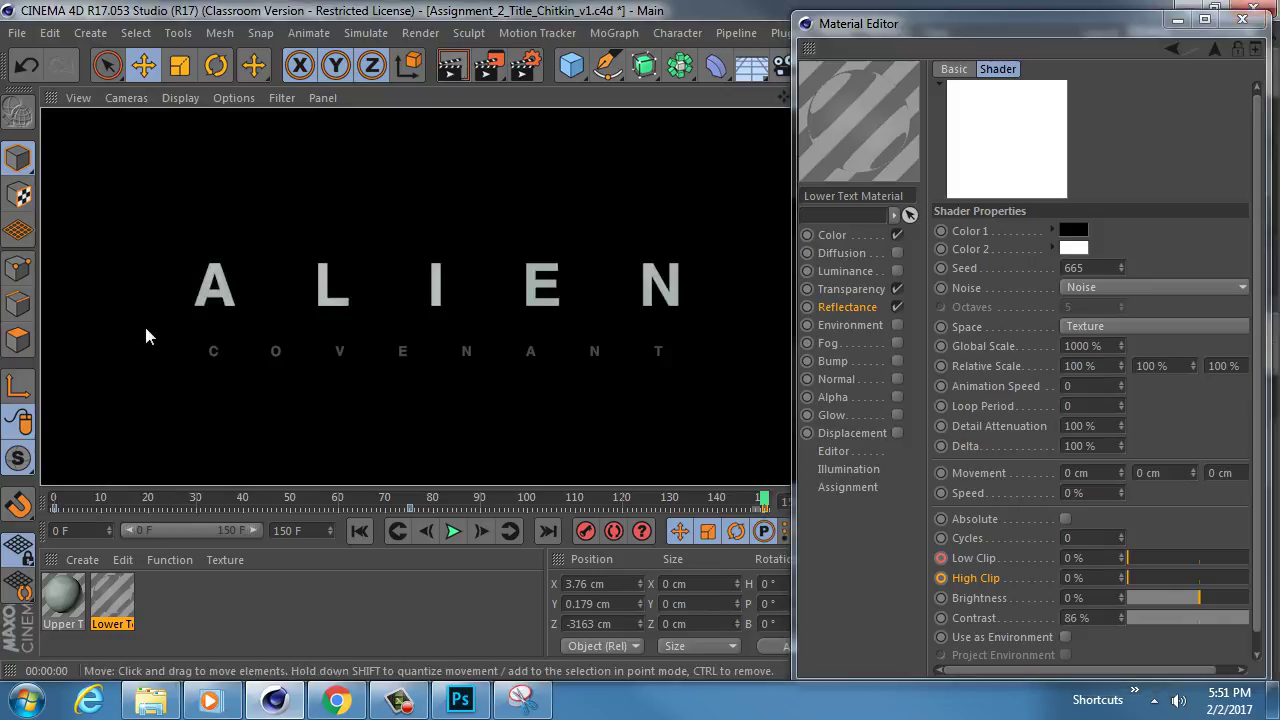
left_click(938, 577, "ctrl")
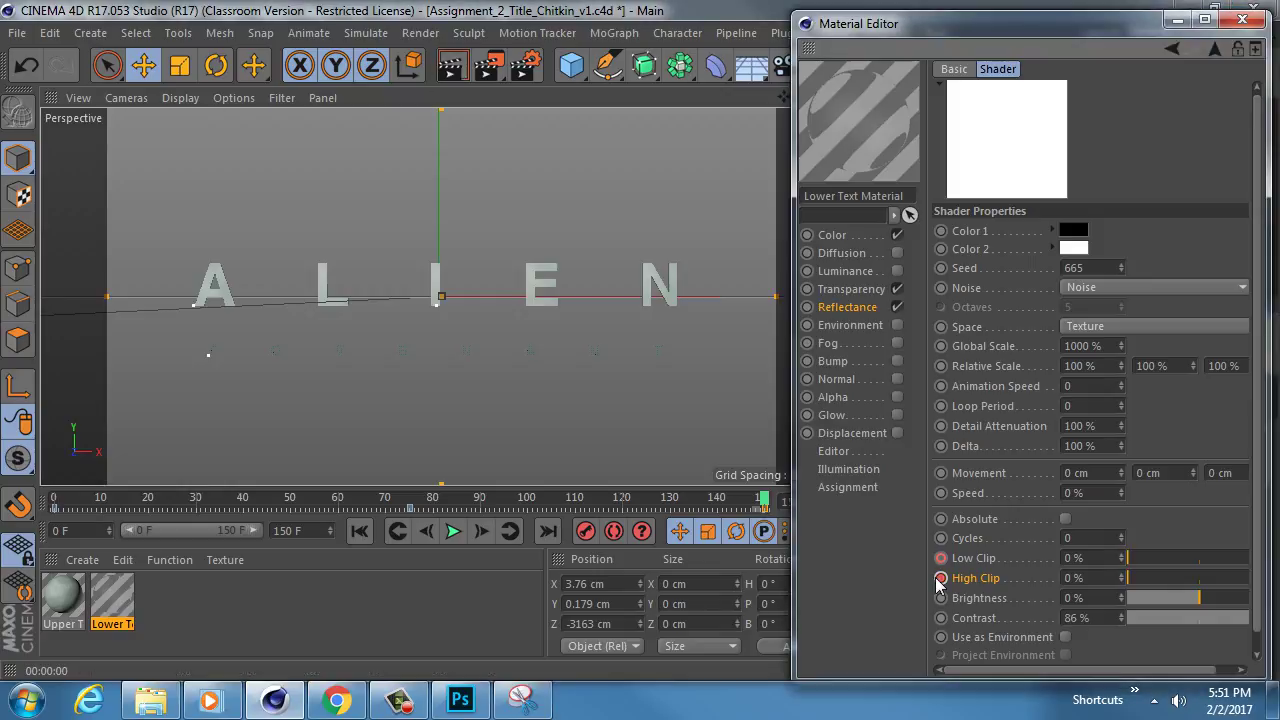
Check the clip animation from frame 0 to frame 150 and render the view at the last frame
left_click(359, 531)
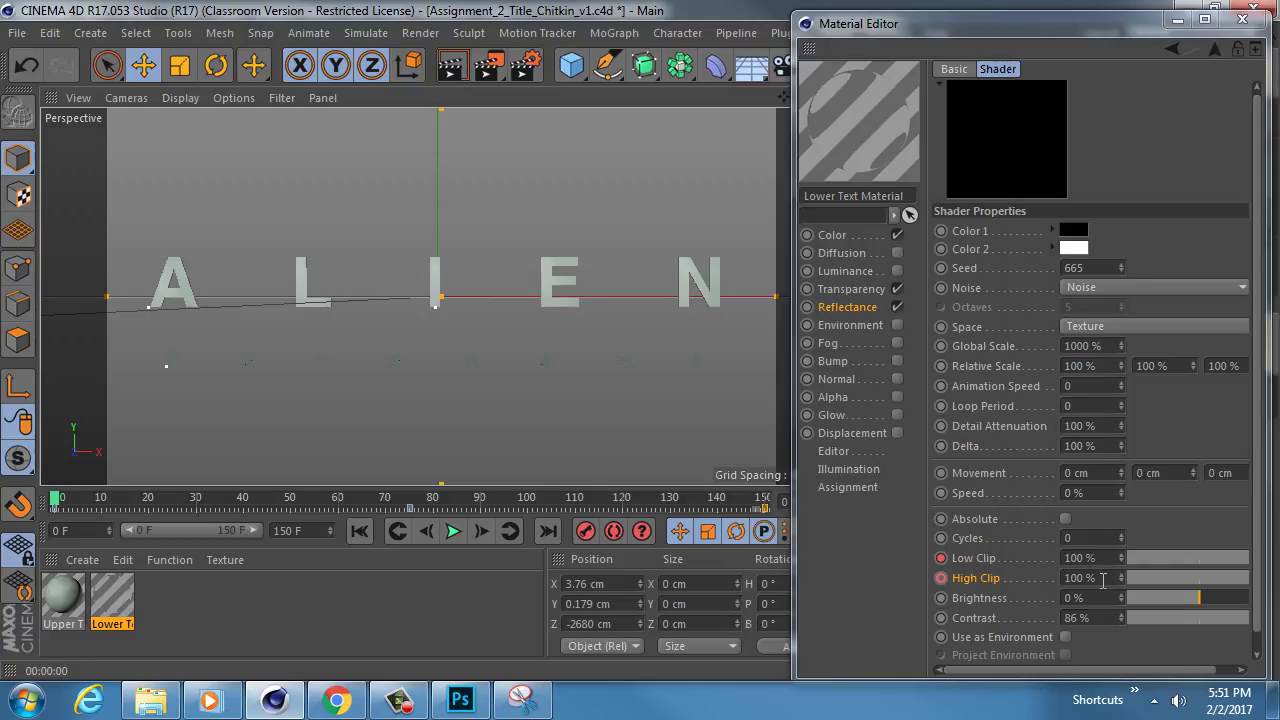
left_click_drag(60, 502, 764, 501)
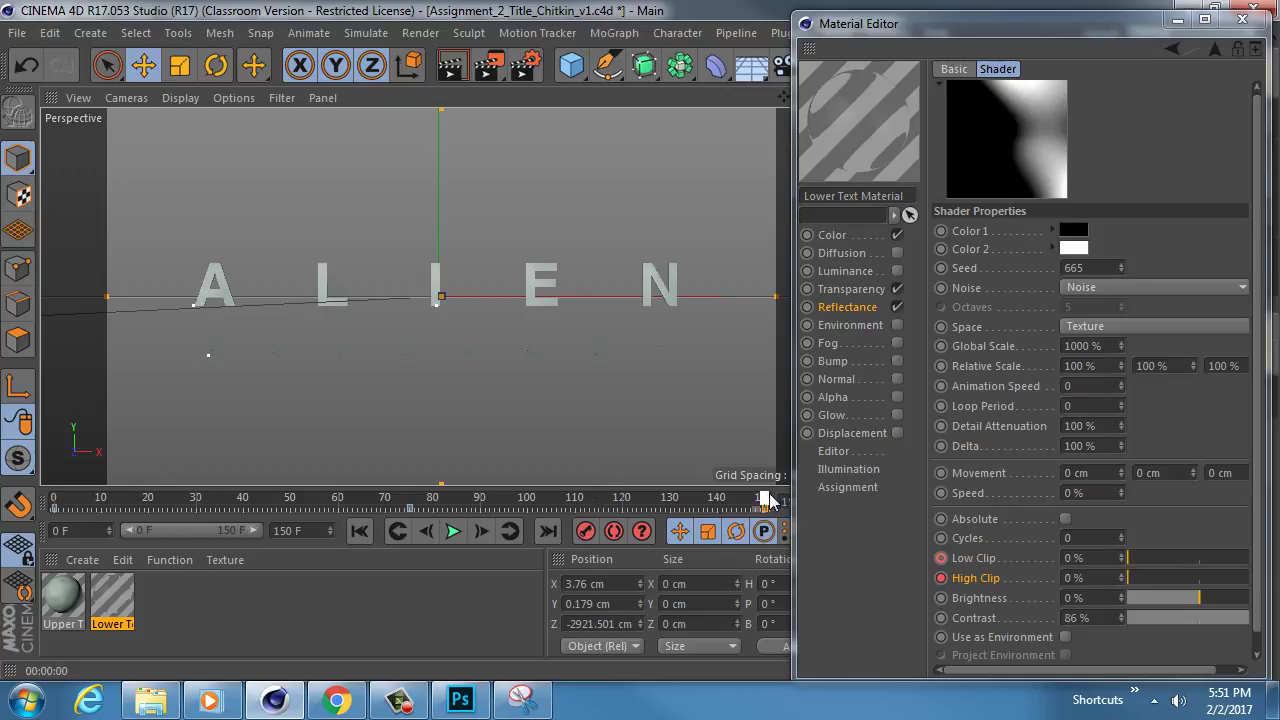
left_click(450, 65)
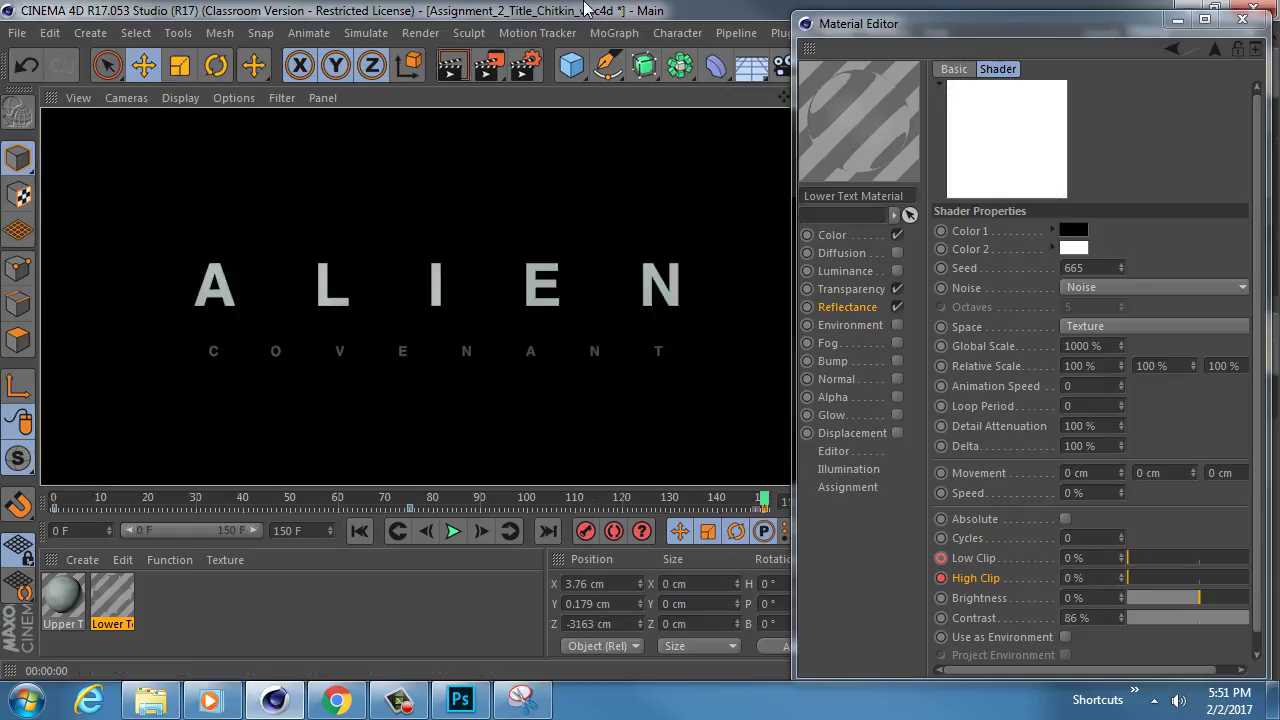
In the render settings, disable saving, set the frame step to 3 and the frame range to All Frames
left_click(526, 65)
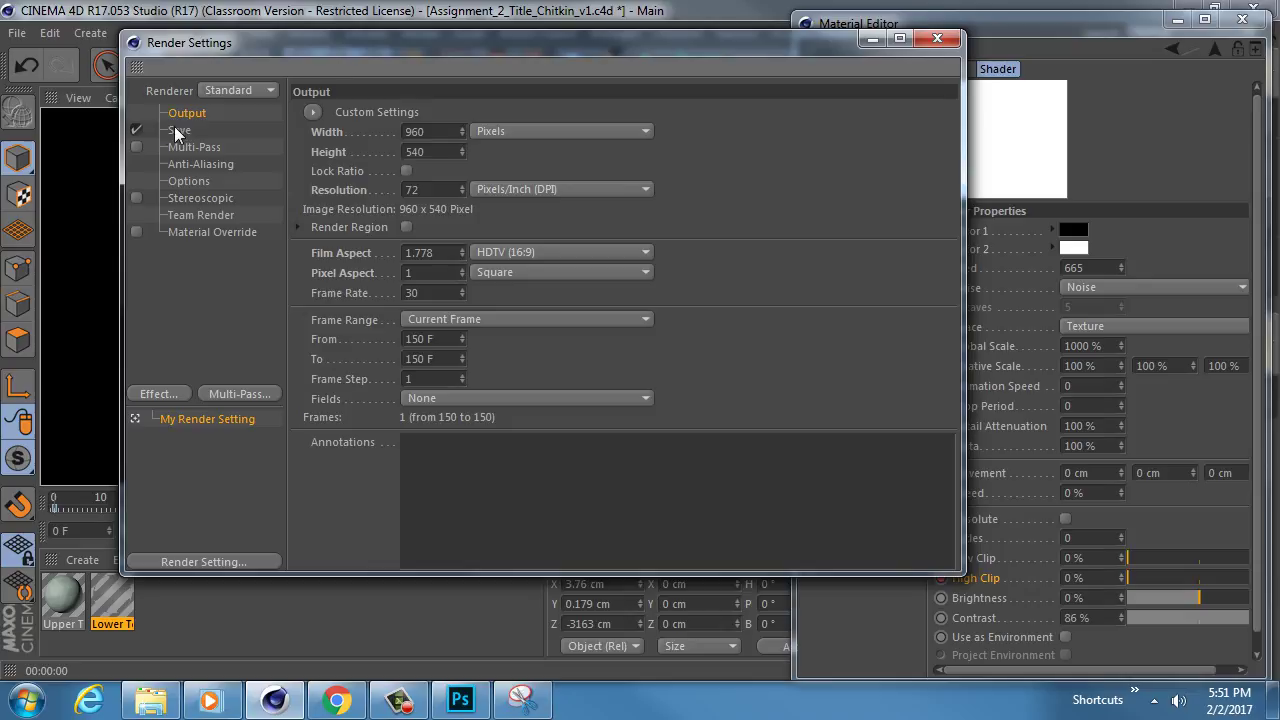
left_click(178, 130)
left_click(136, 129)
left_click(187, 113)
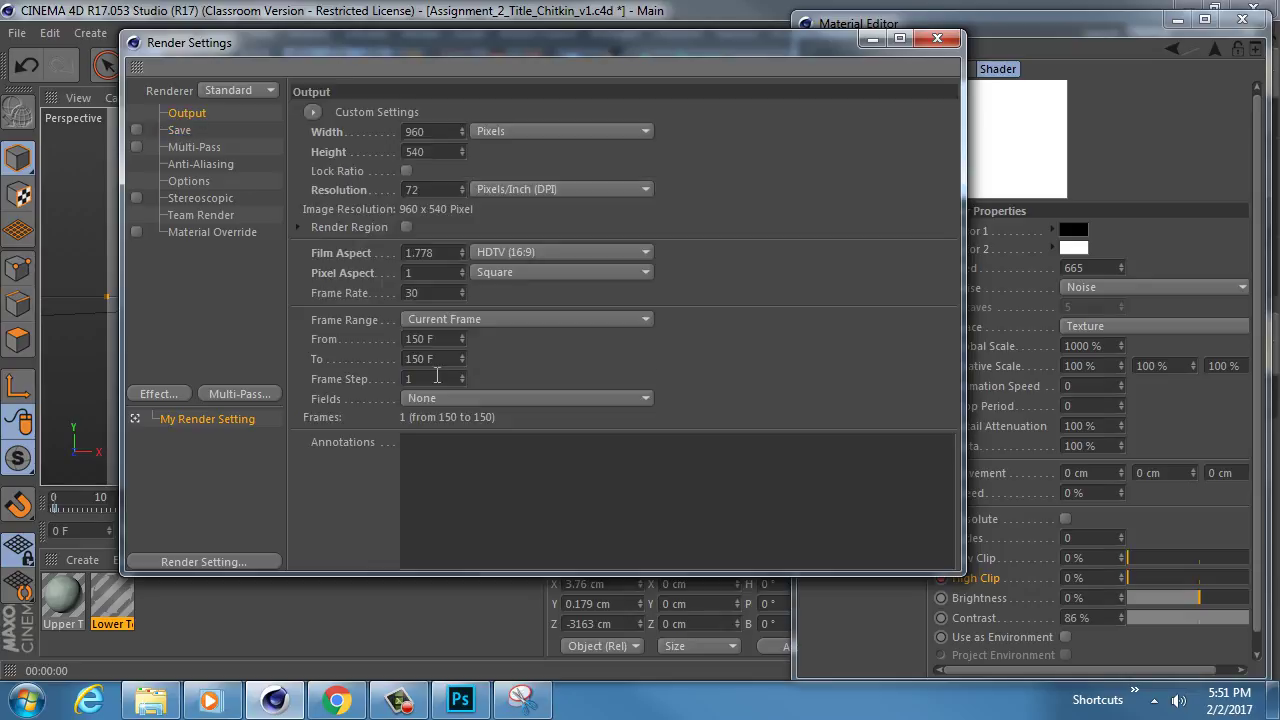
type("3")
key("Return")
left_click(444, 319)
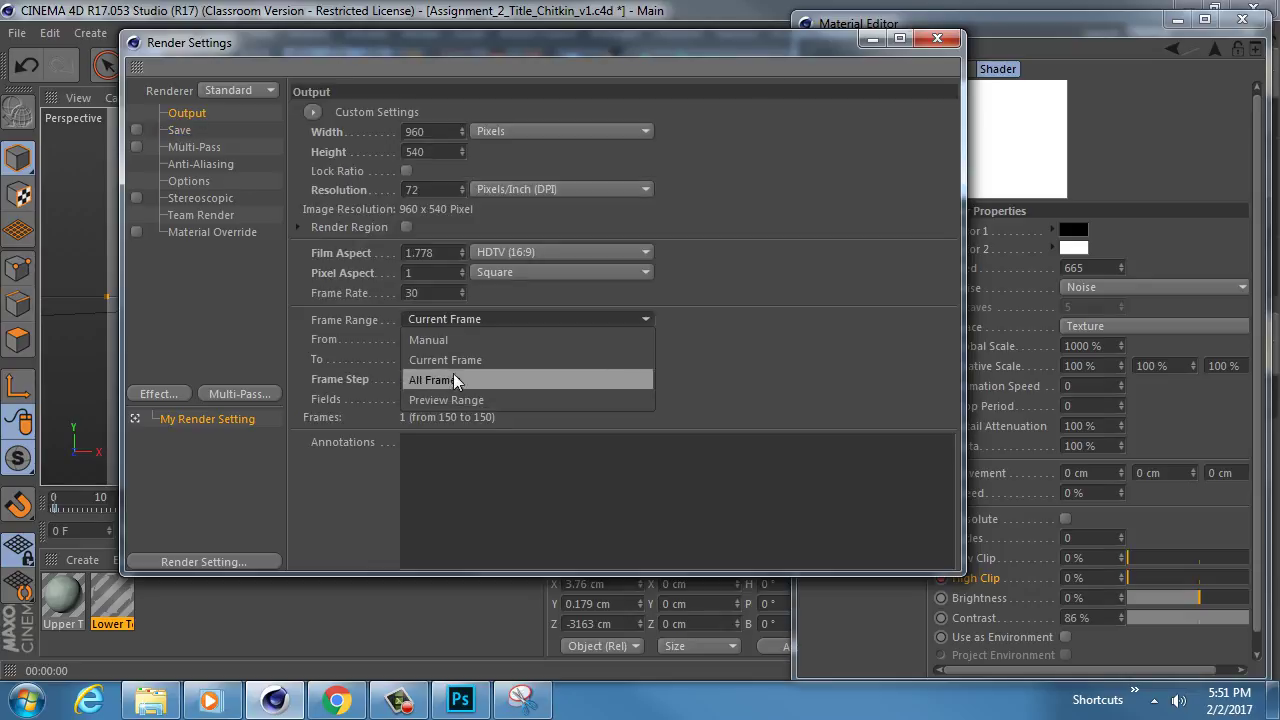
left_click(453, 380)
left_click(937, 38)
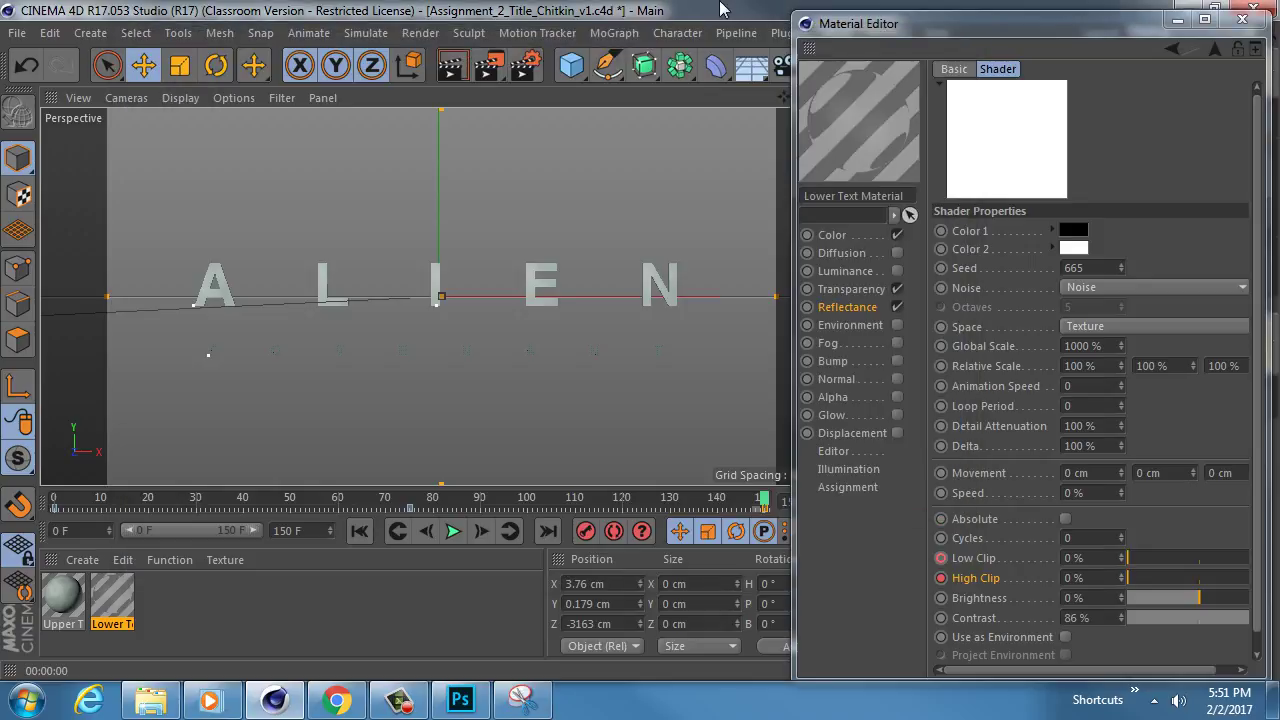
Render the title animation to the Picture Viewer without saving, and maximize the viewer
key("shift+r")
left_click(690, 427)
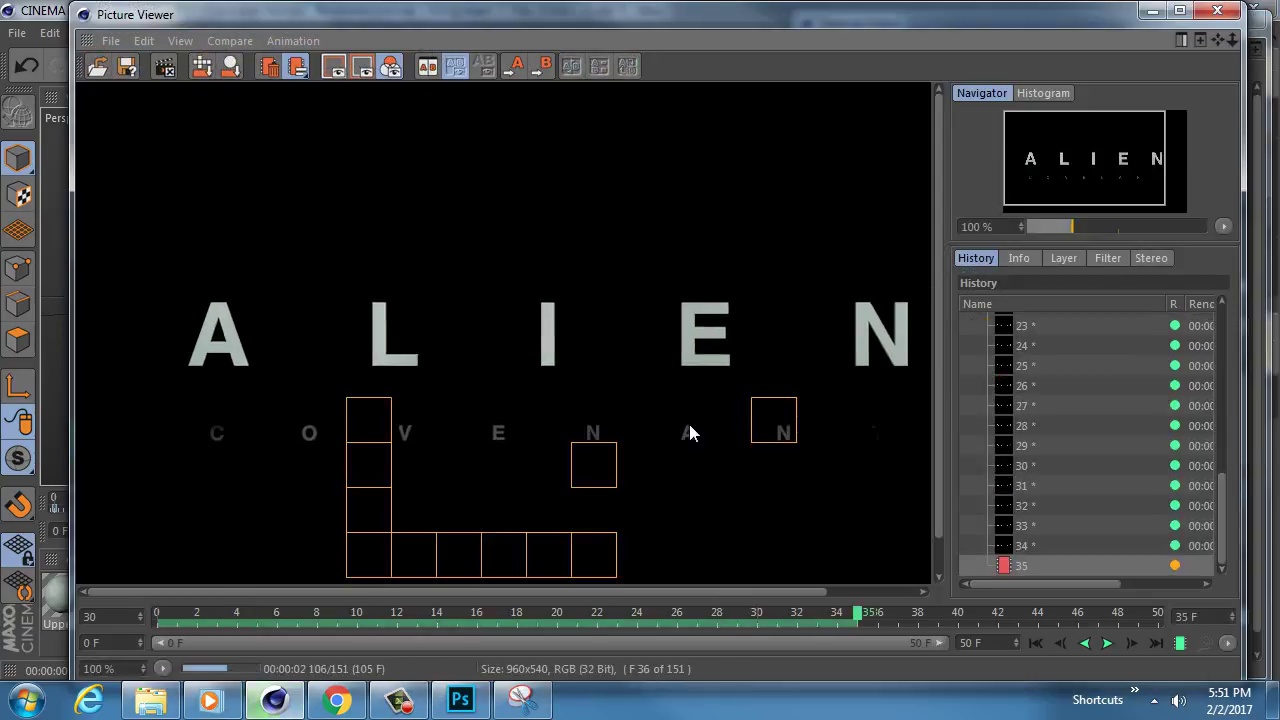
left_click(1180, 11)
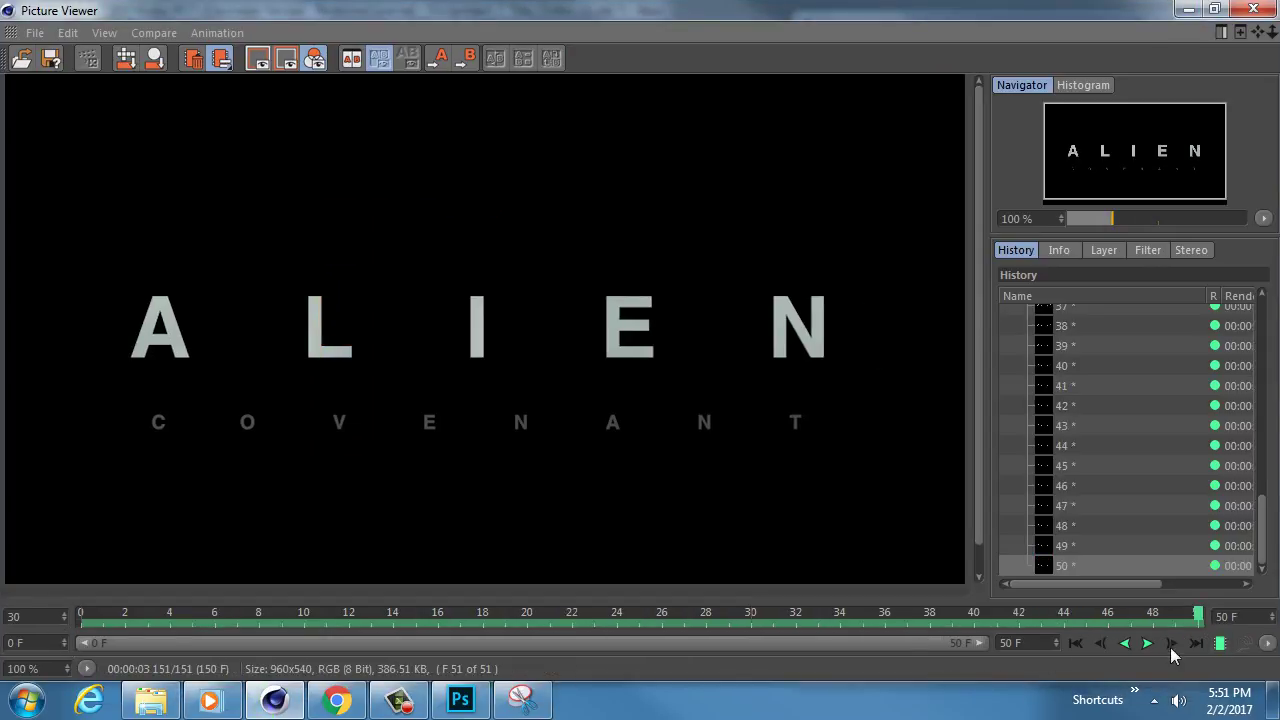
Play the rendered animation at 10 frames per second, scrub back to frame 10, and minimize the Picture Viewer
left_click(1267, 643)
left_click(1211, 463)
left_click(1148, 643)
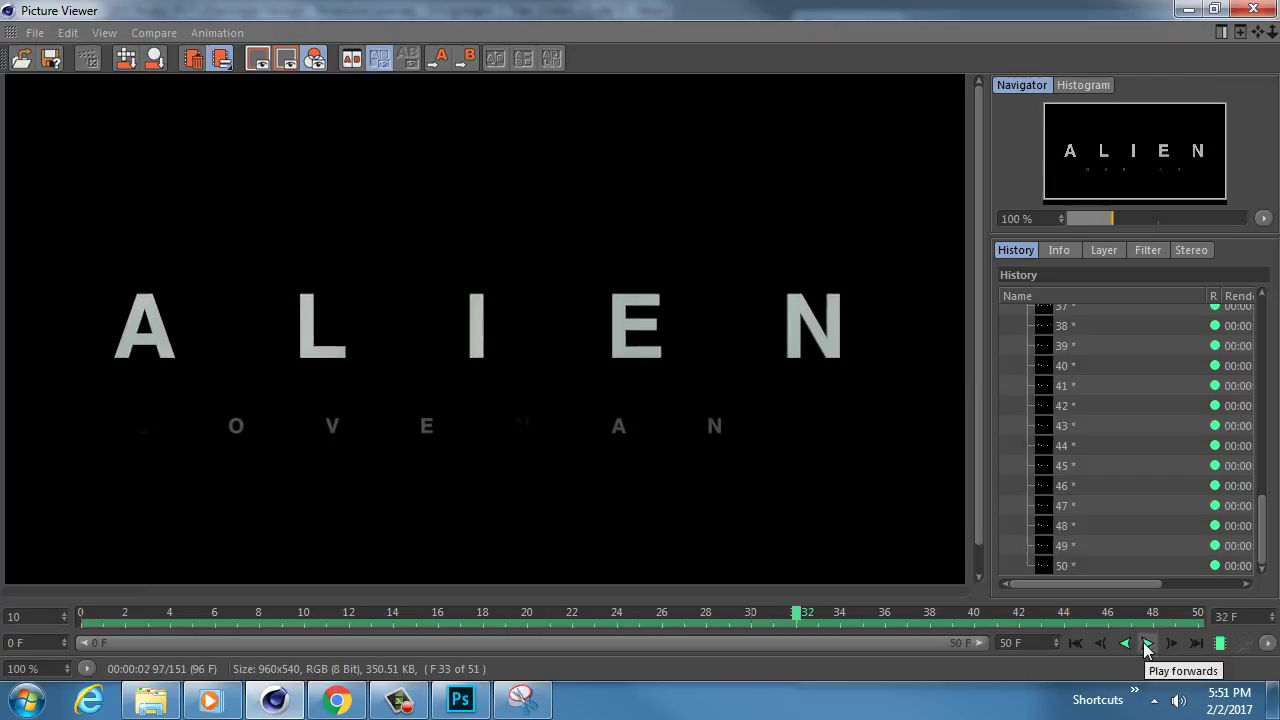
mouse_move(806, 615)
left_mouse_down()
mouse_move(1238, 620)
mouse_move(289, 614)
mouse_move(302, 616)
left_mouse_up()
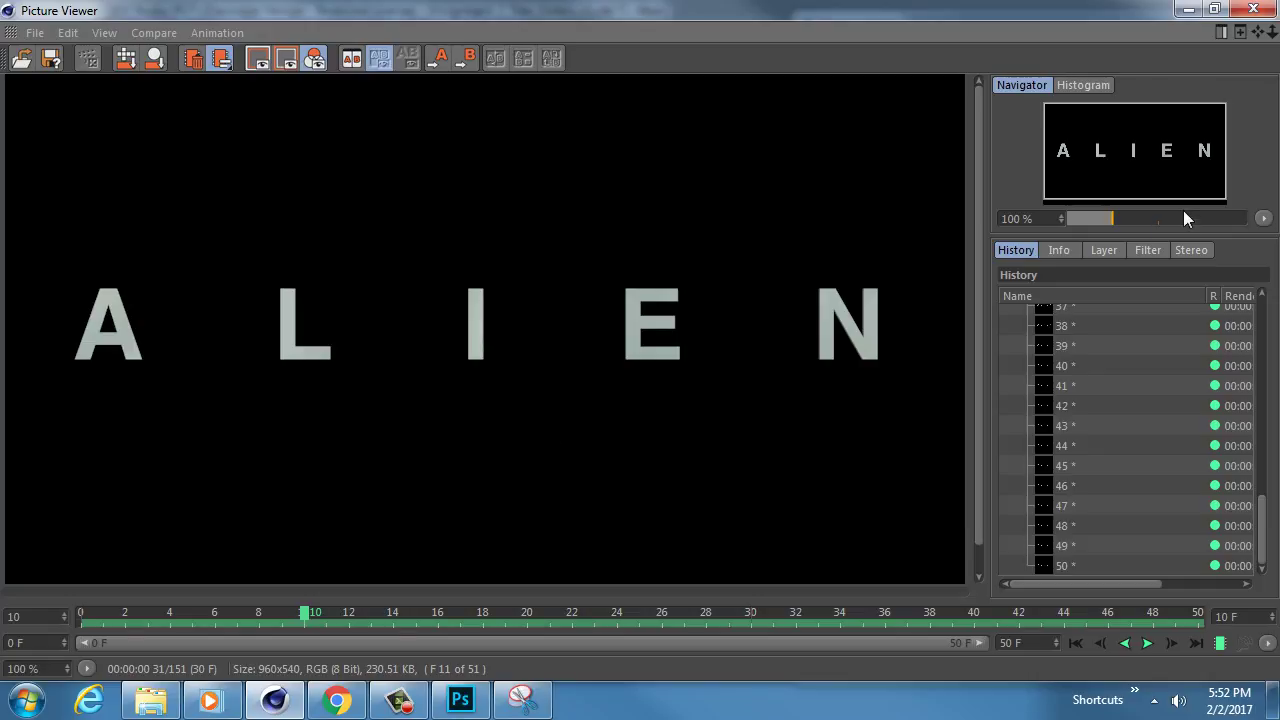
left_click(1187, 11)
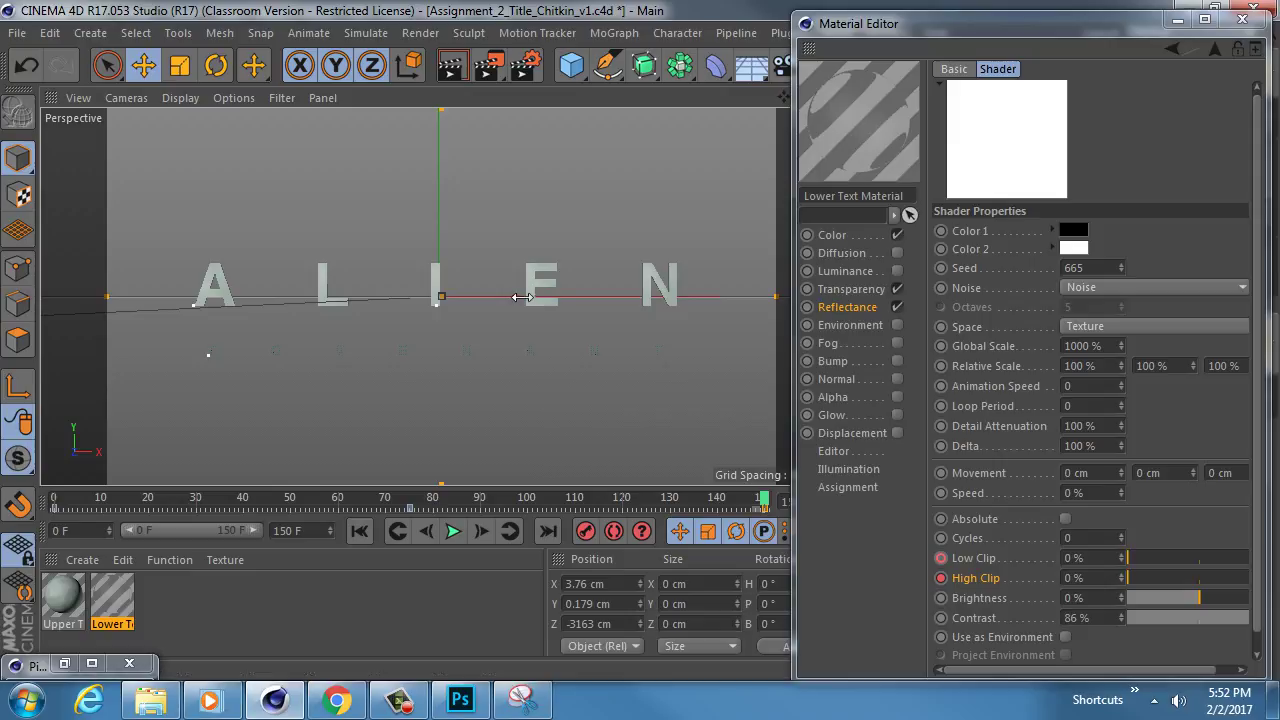
Set the render output's frame step to 1
left_click(527, 66)
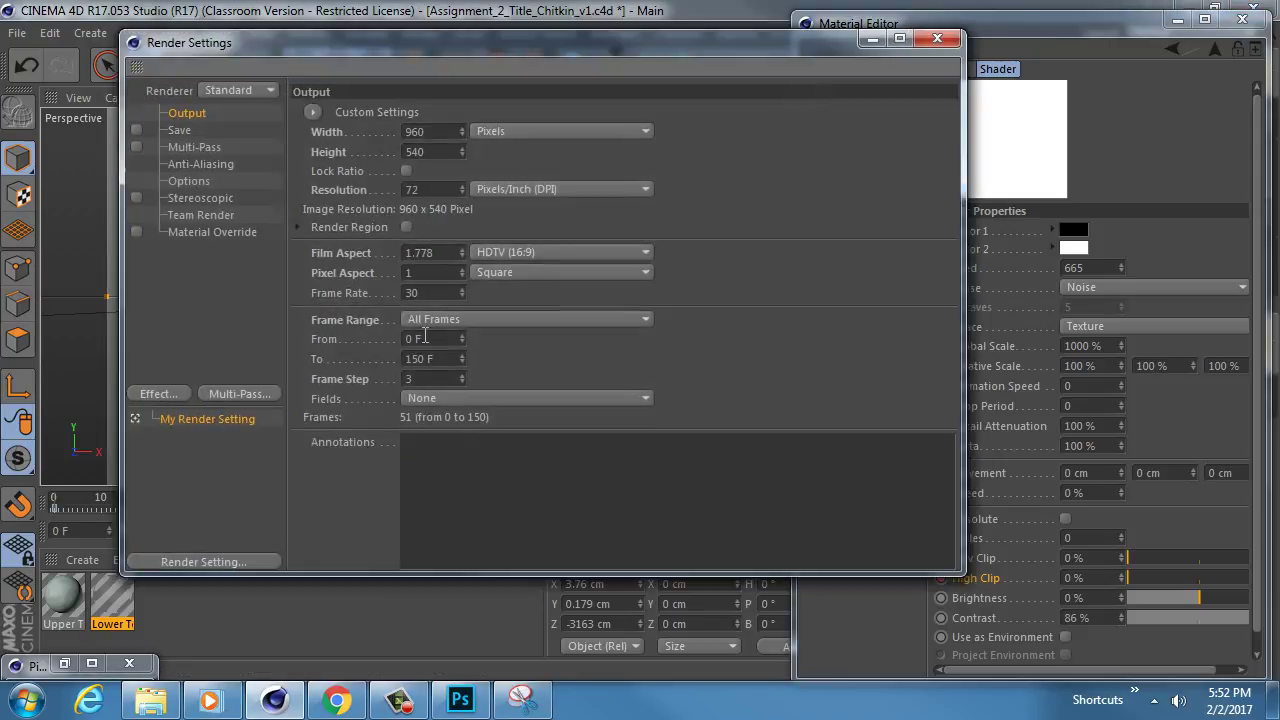
left_click(437, 380)
type("1")
key("Return")
left_click(937, 38)
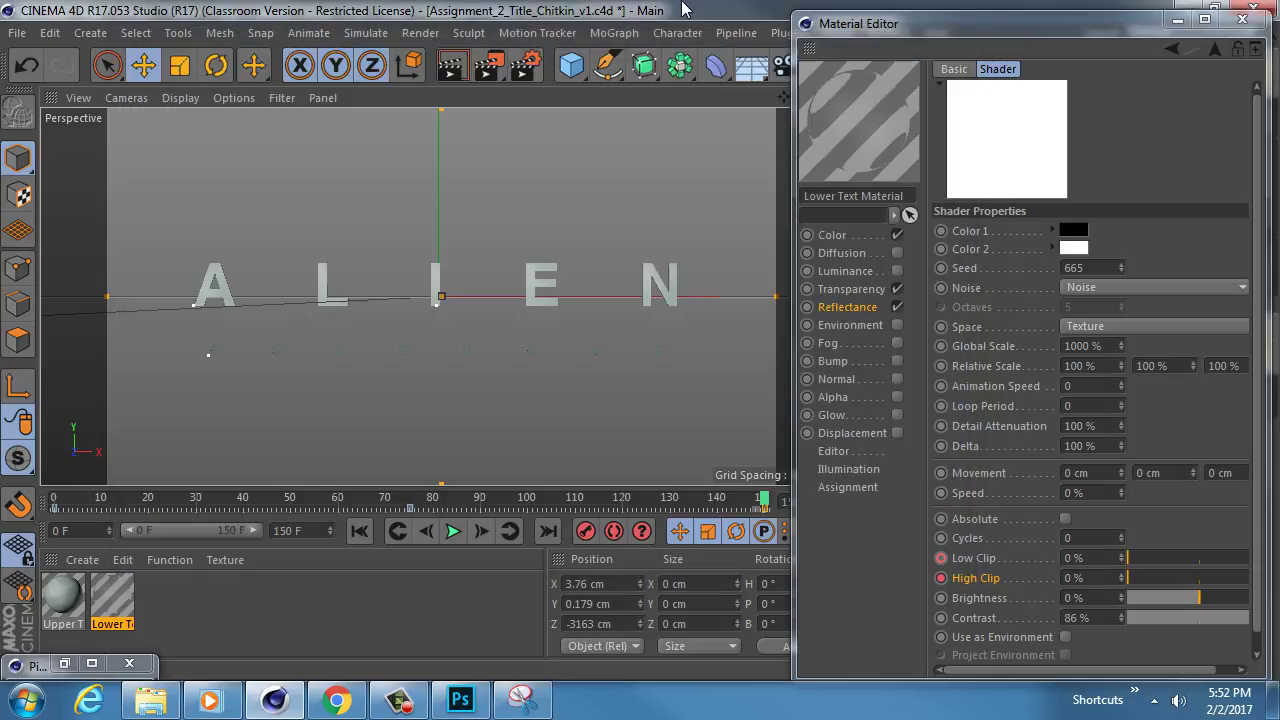
Save the project under a new file name with the version suffix changed to v2 in the Assignment_2 folder
key("ctrl+shift+s")
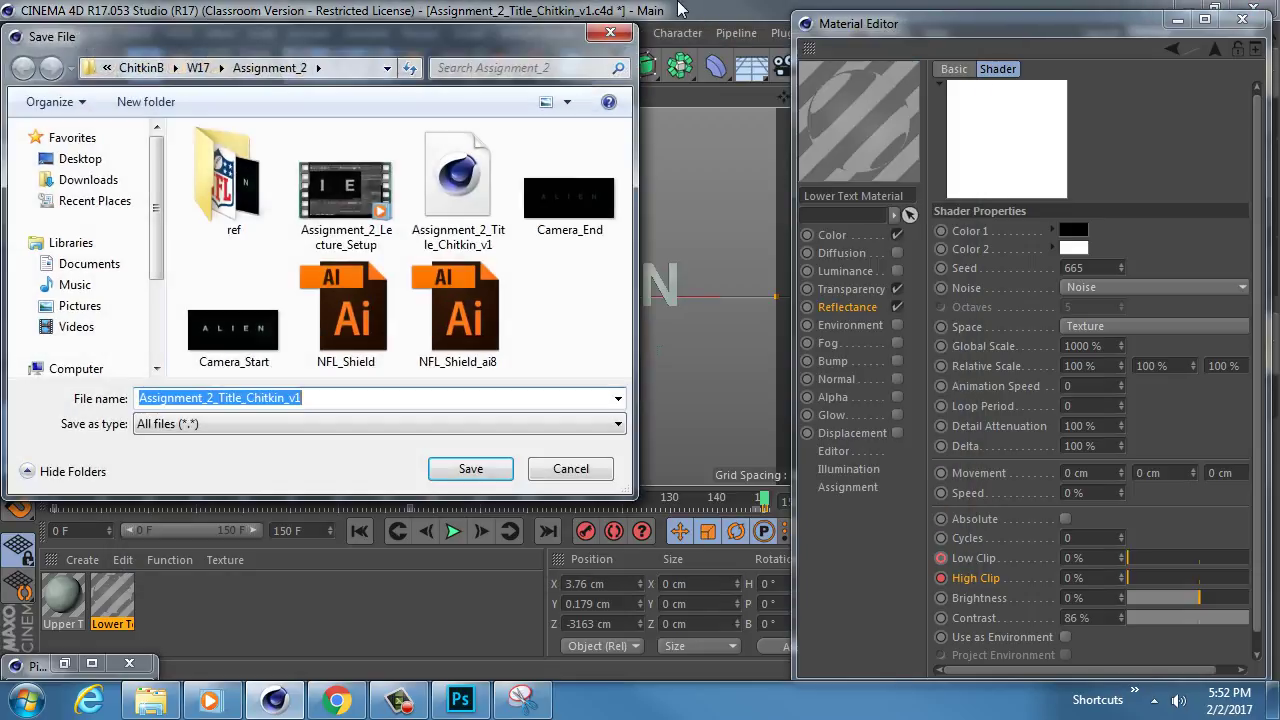
left_click(310, 403)
key("shift+Left")
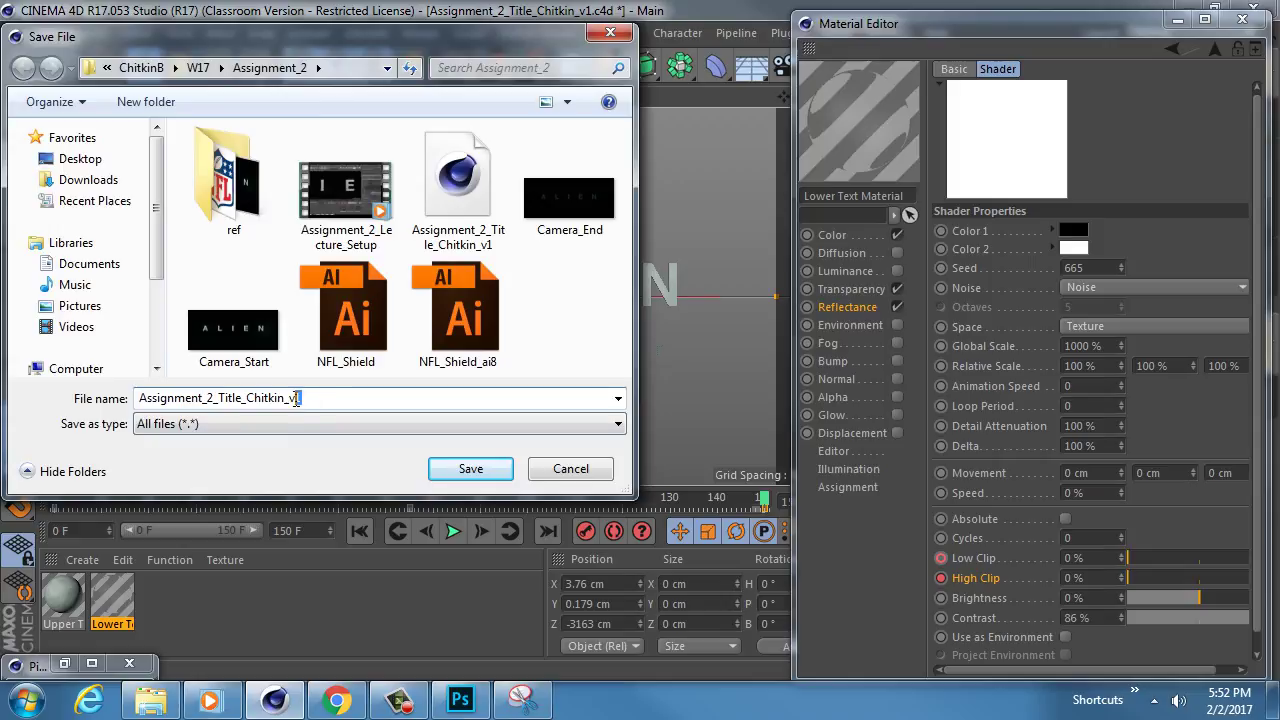
type("2")
key("Return")
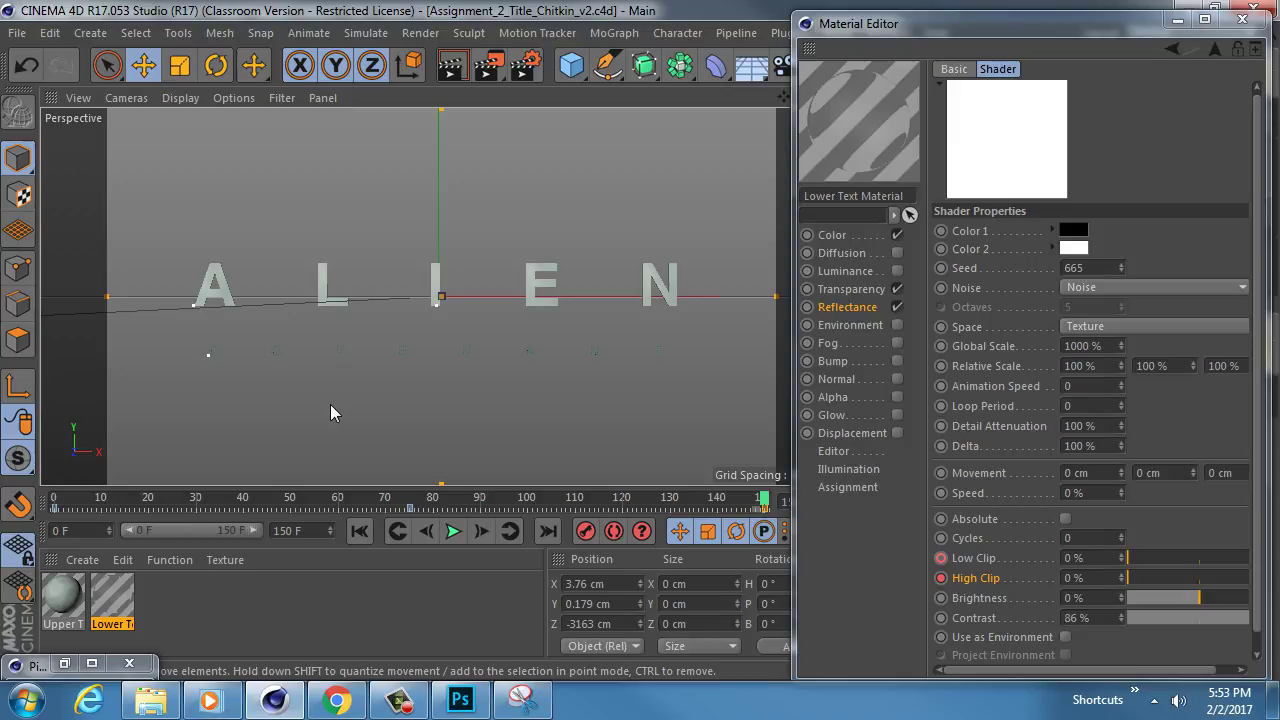
Switch to Windows Media Player and play the Alien_Trailer reference video from the beginning
left_click(210, 700)
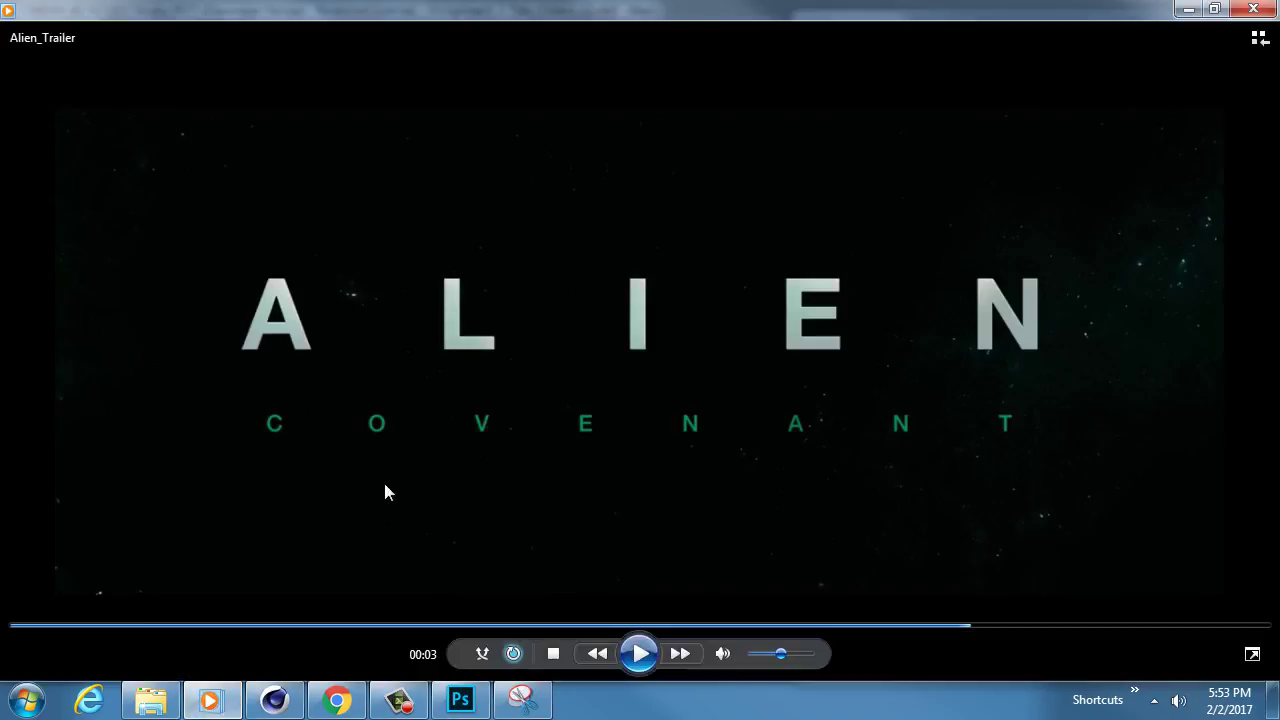
left_click_drag(36, 627, 2, 629)
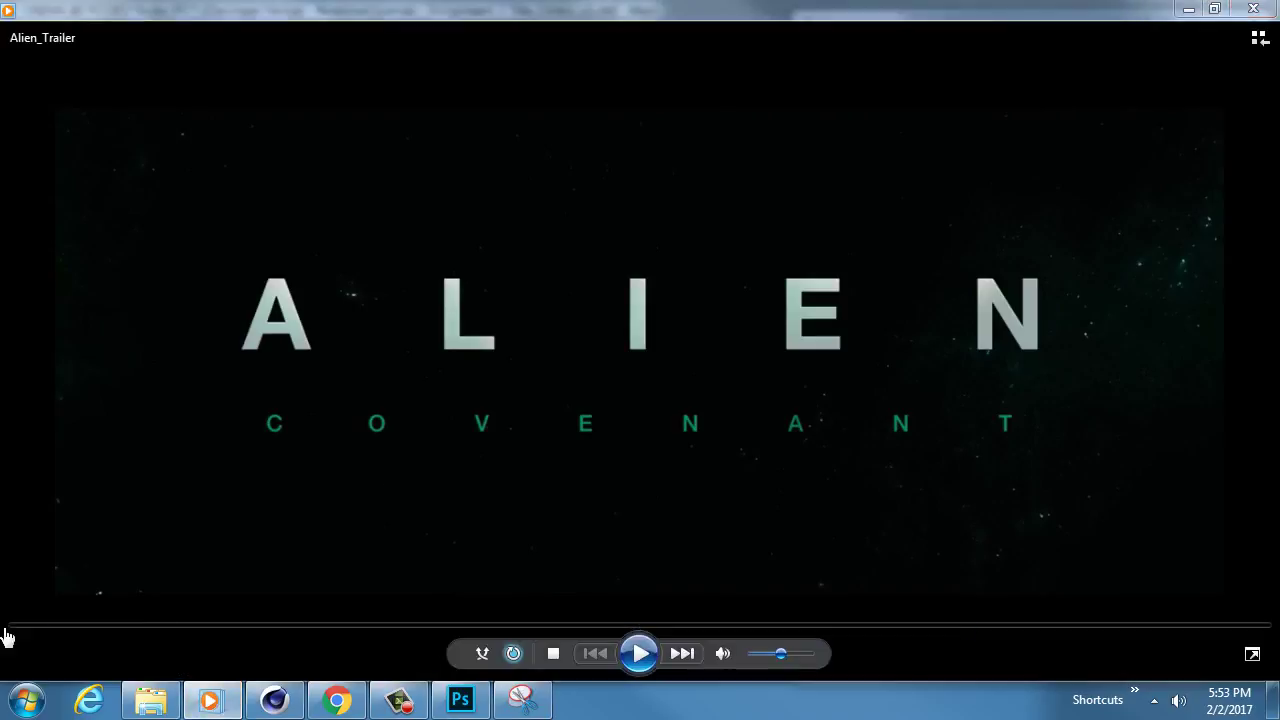
left_click(633, 658)
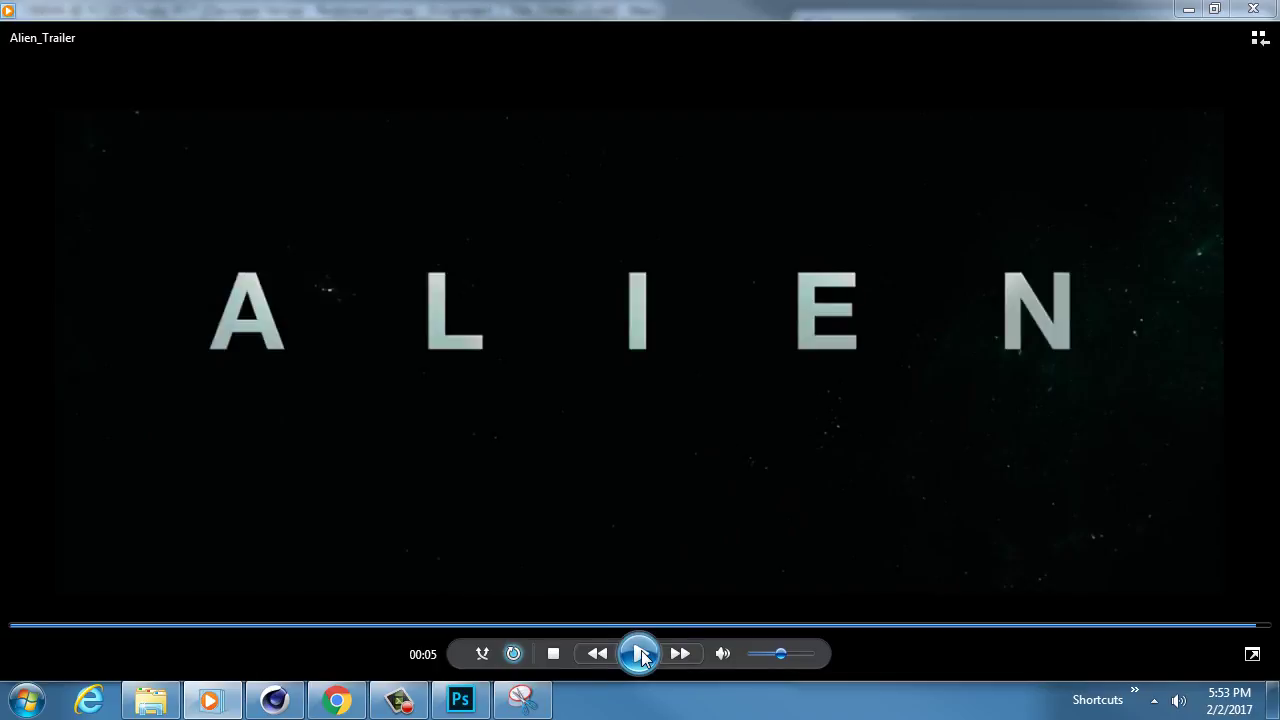
Replay the last second of the Alien_Trailer reference video, and minimize the player to return to Cinema 4D
left_click(1164, 626)
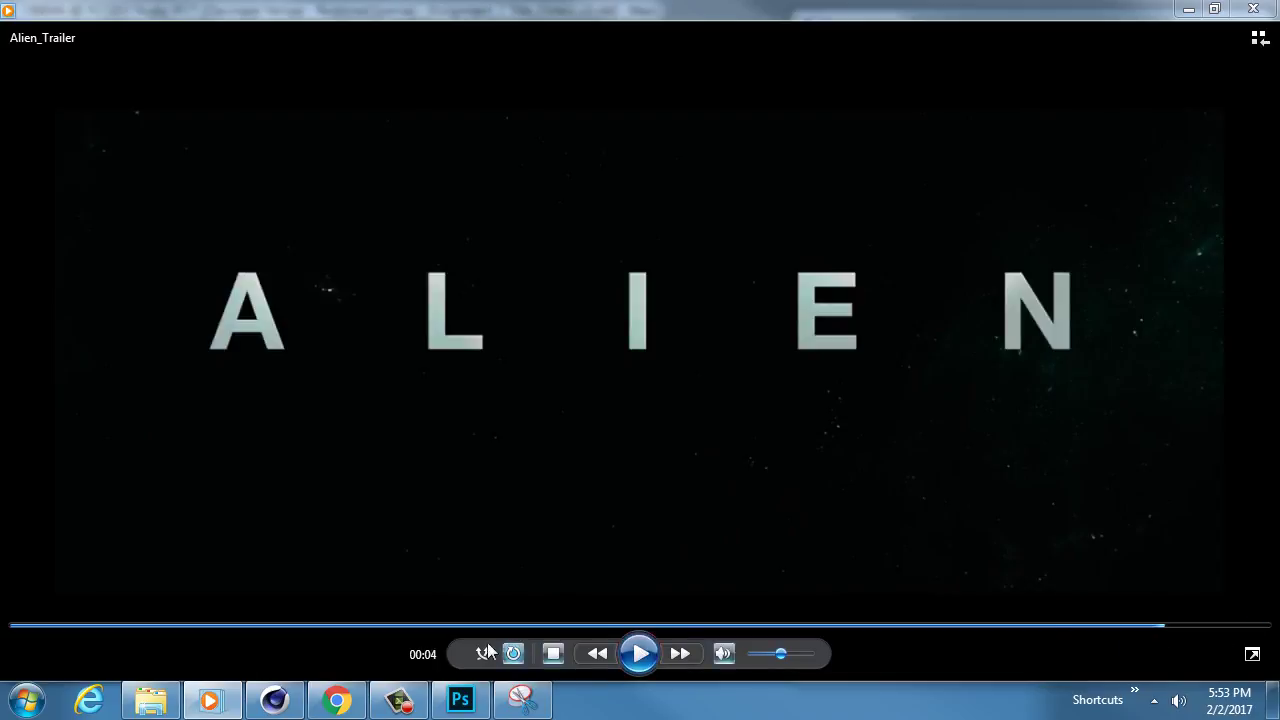
left_click(637, 653)
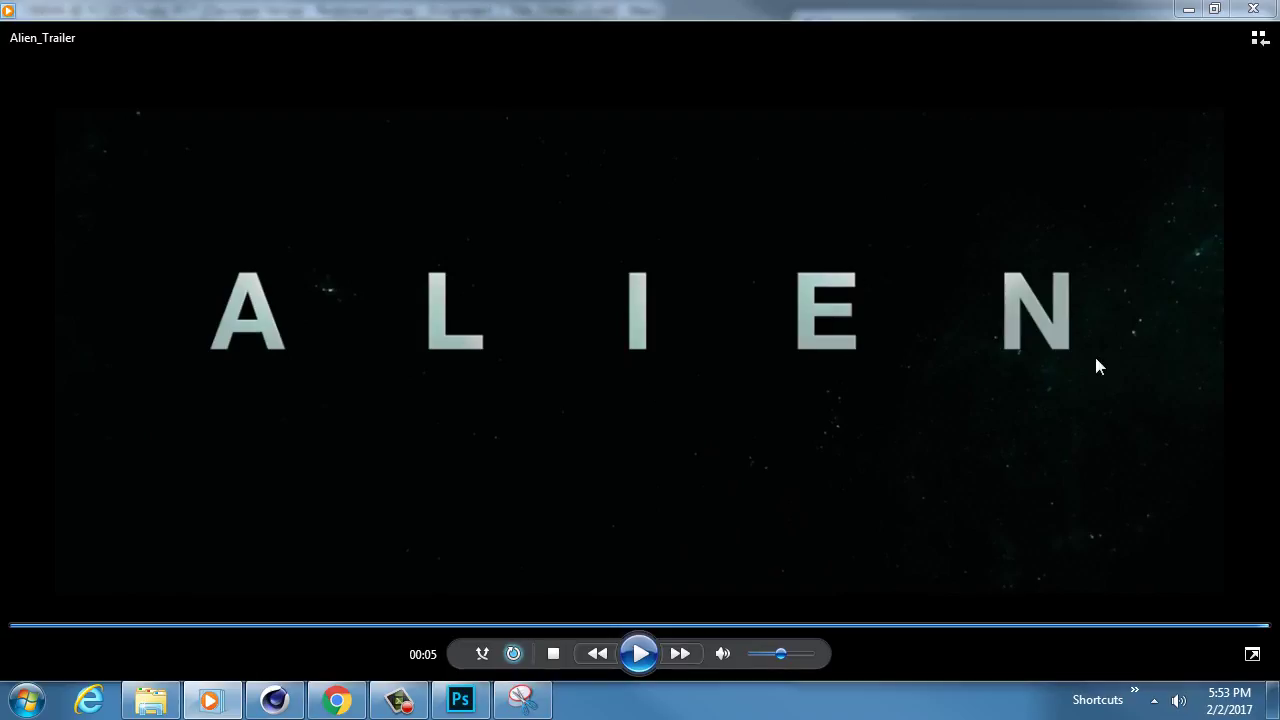
left_click(1188, 9)
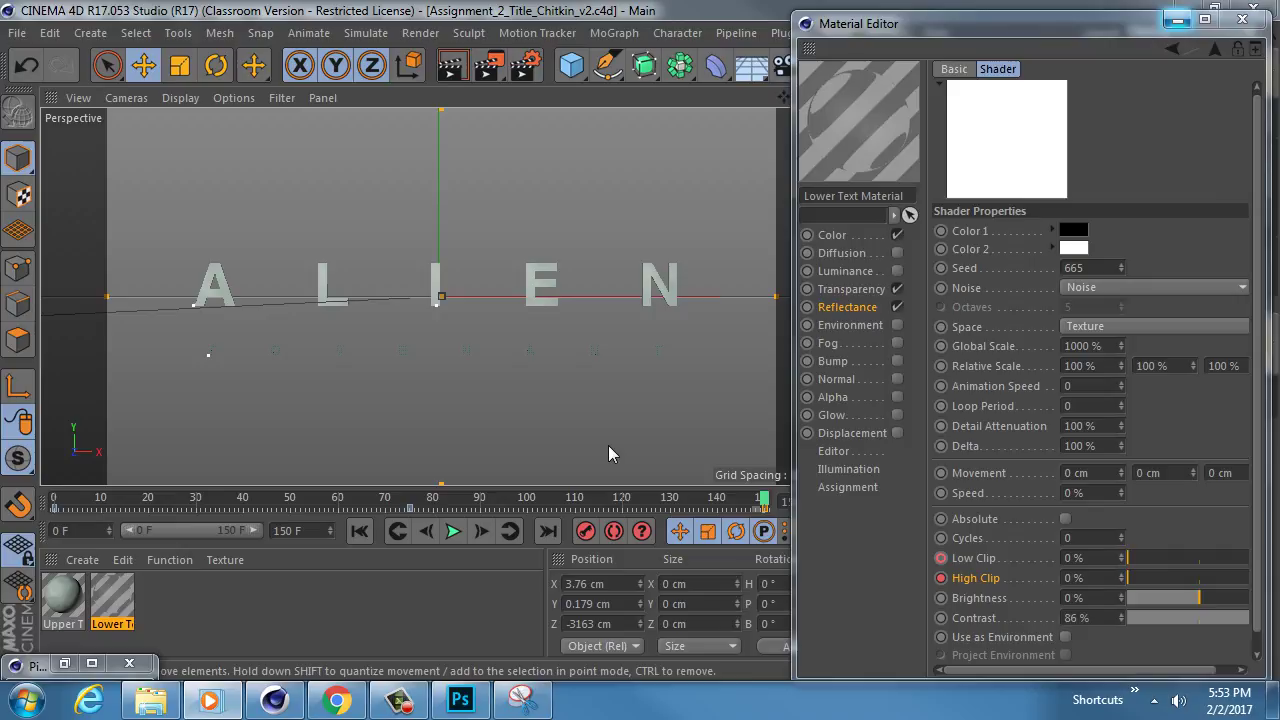
Close the Snipping Tool and the Material Editor to clear the workspace
right_click(521, 698)
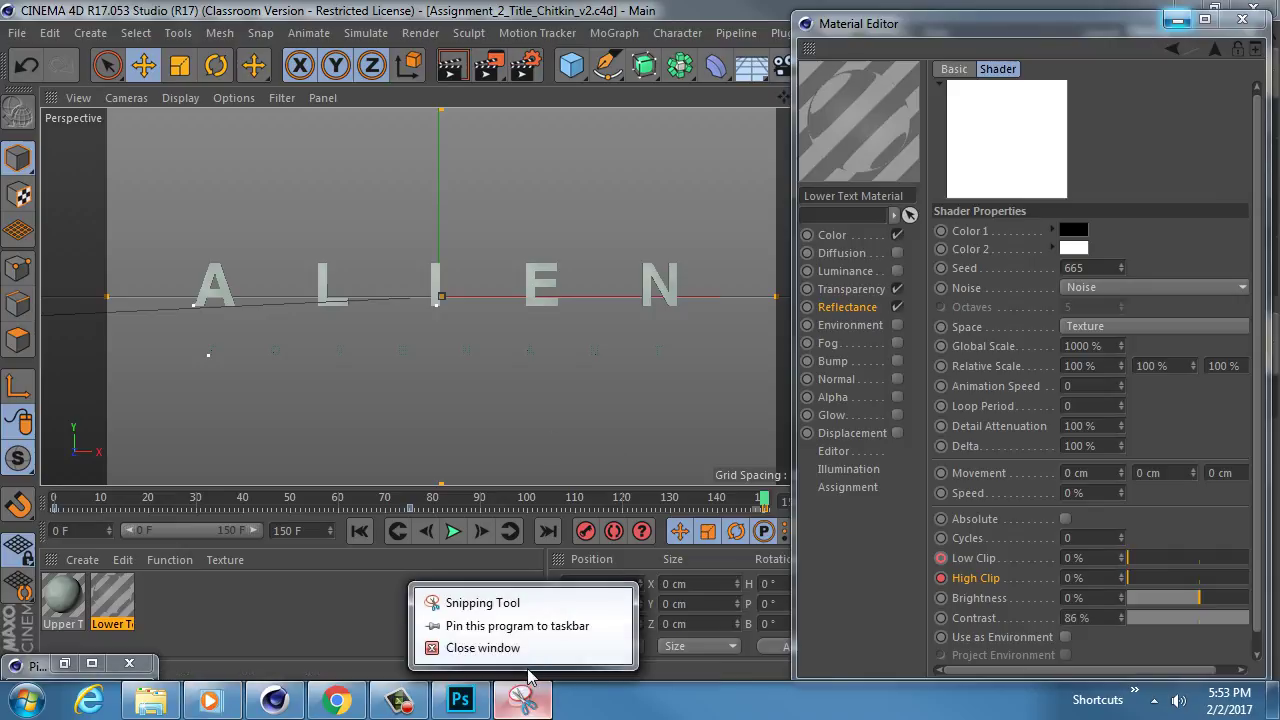
left_click(516, 650)
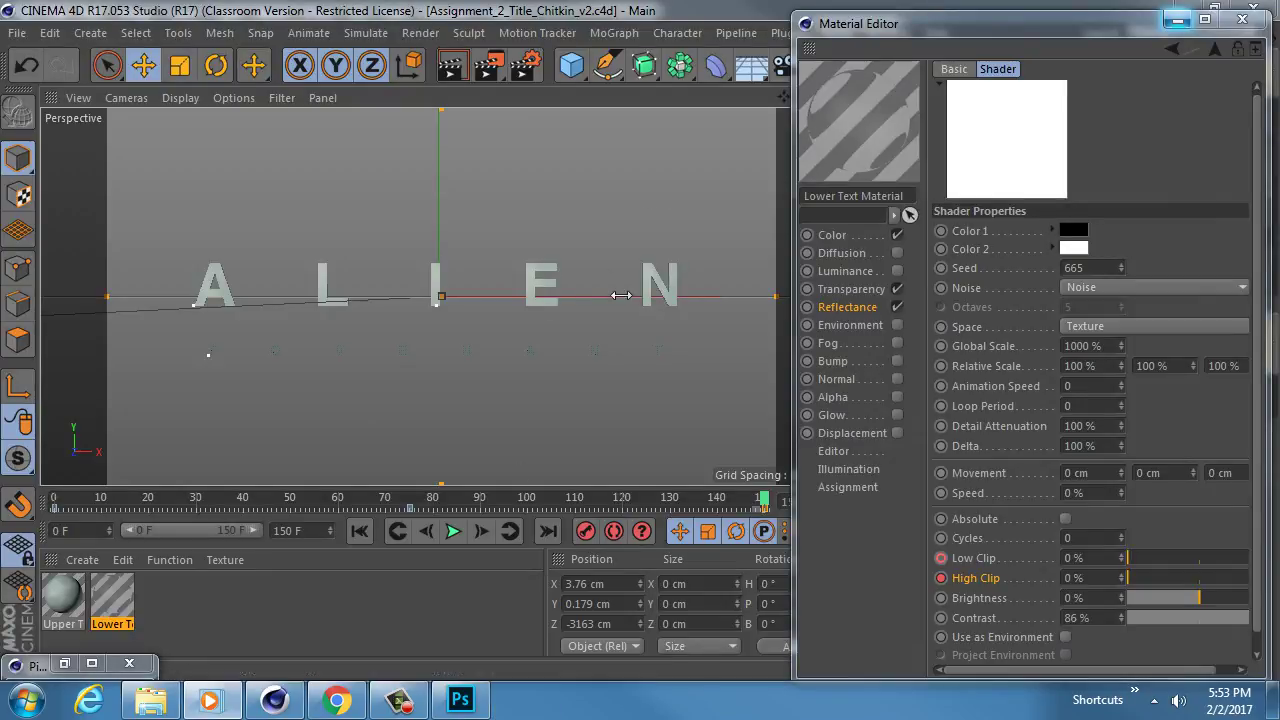
left_click_drag(1035, 22, 844, 28)
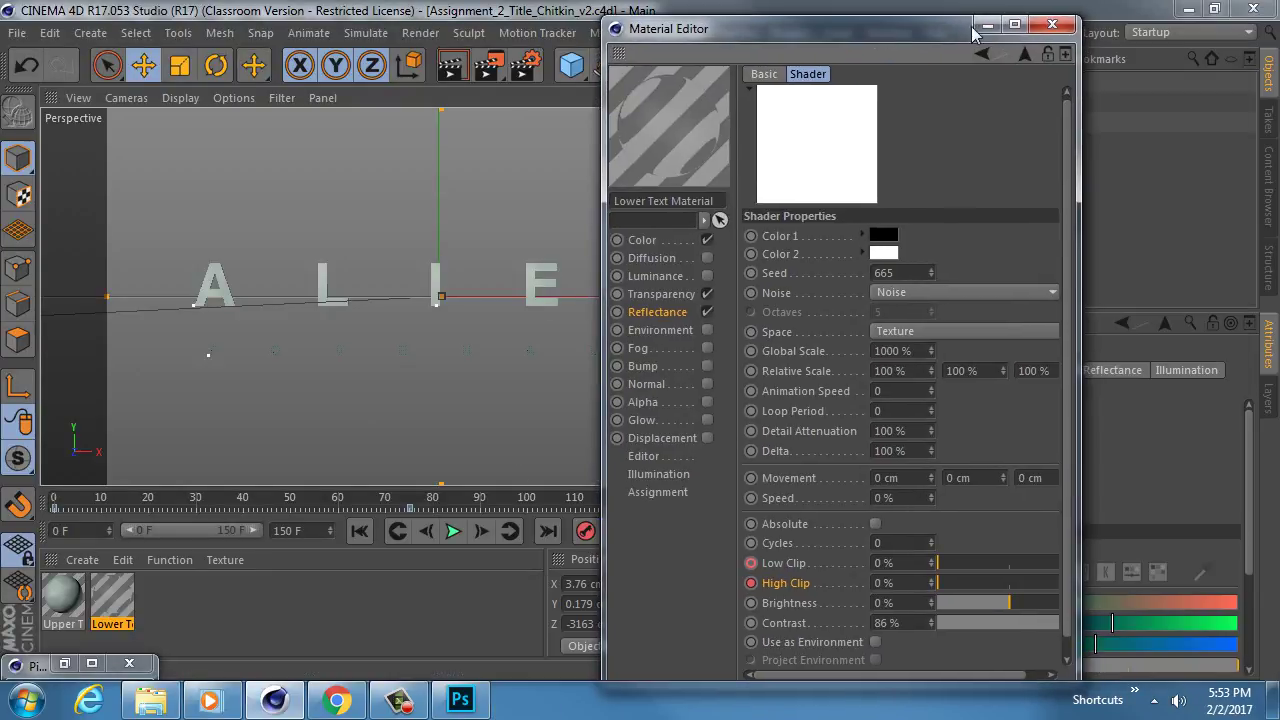
left_click(1051, 23)
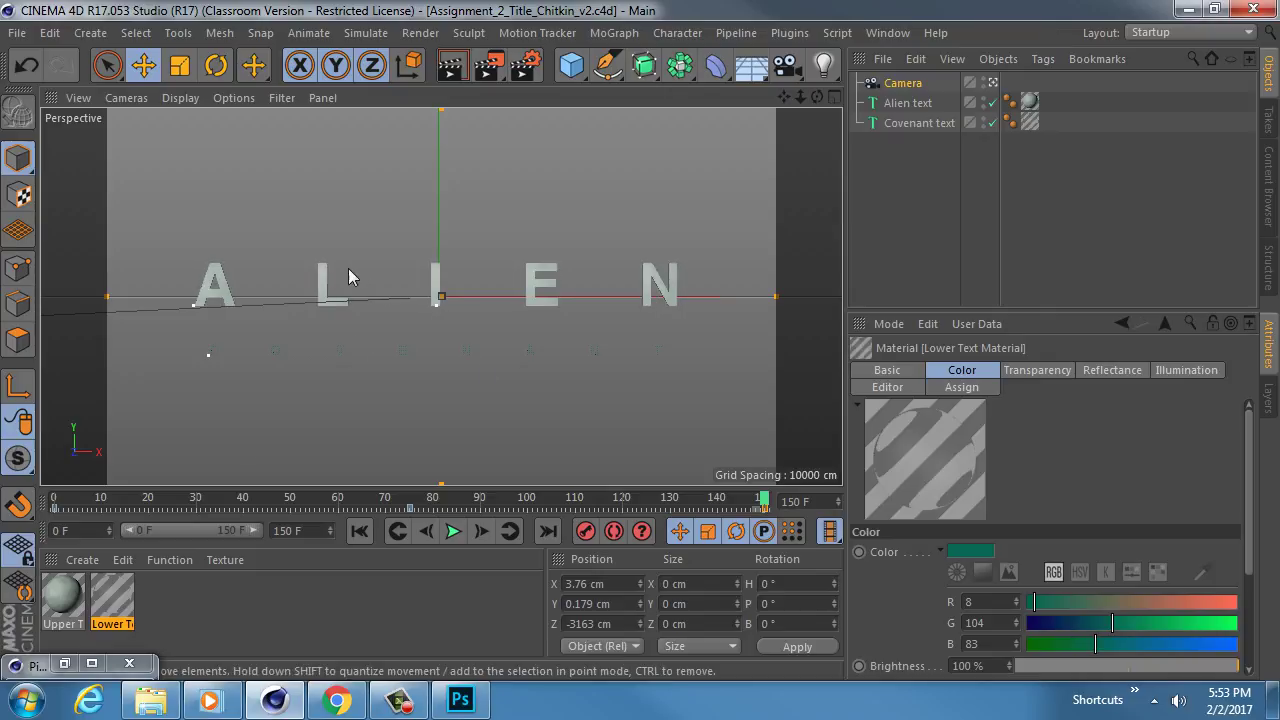
Check the reference trailer's final frame again, and enable Alpha Channel in Cinema 4D's render save settings
left_click(210, 700)
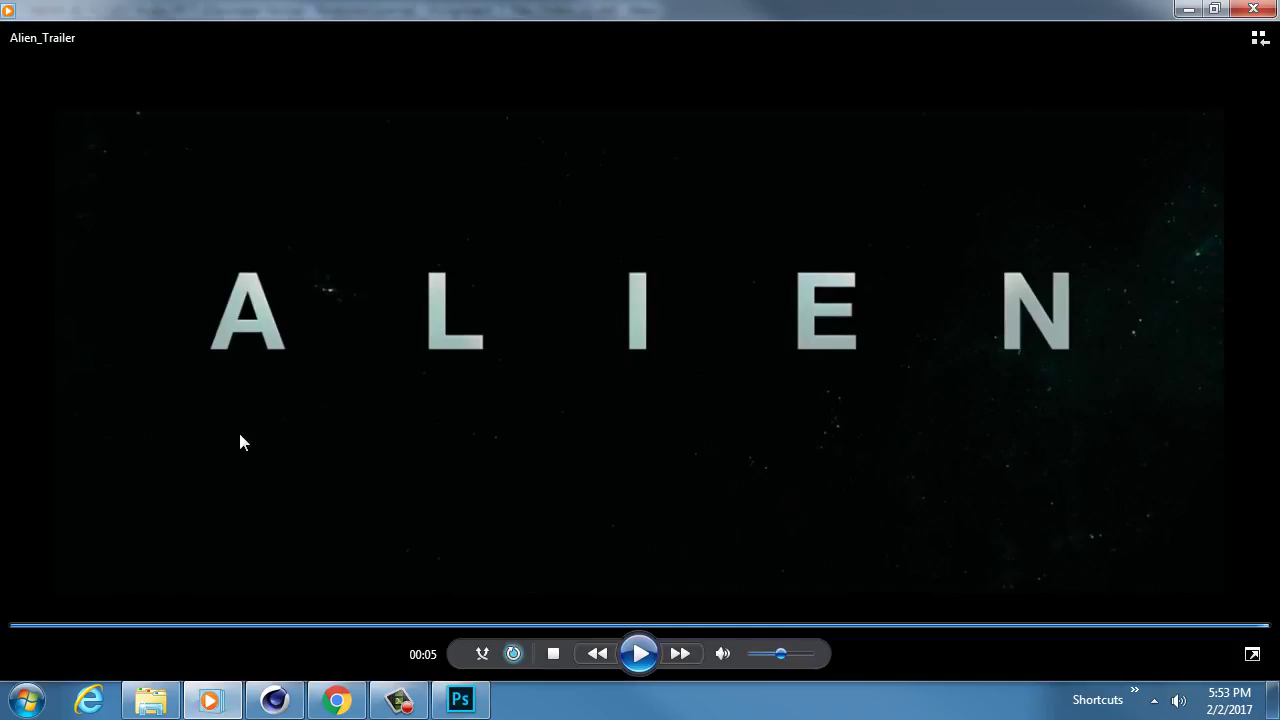
left_click(1188, 9)
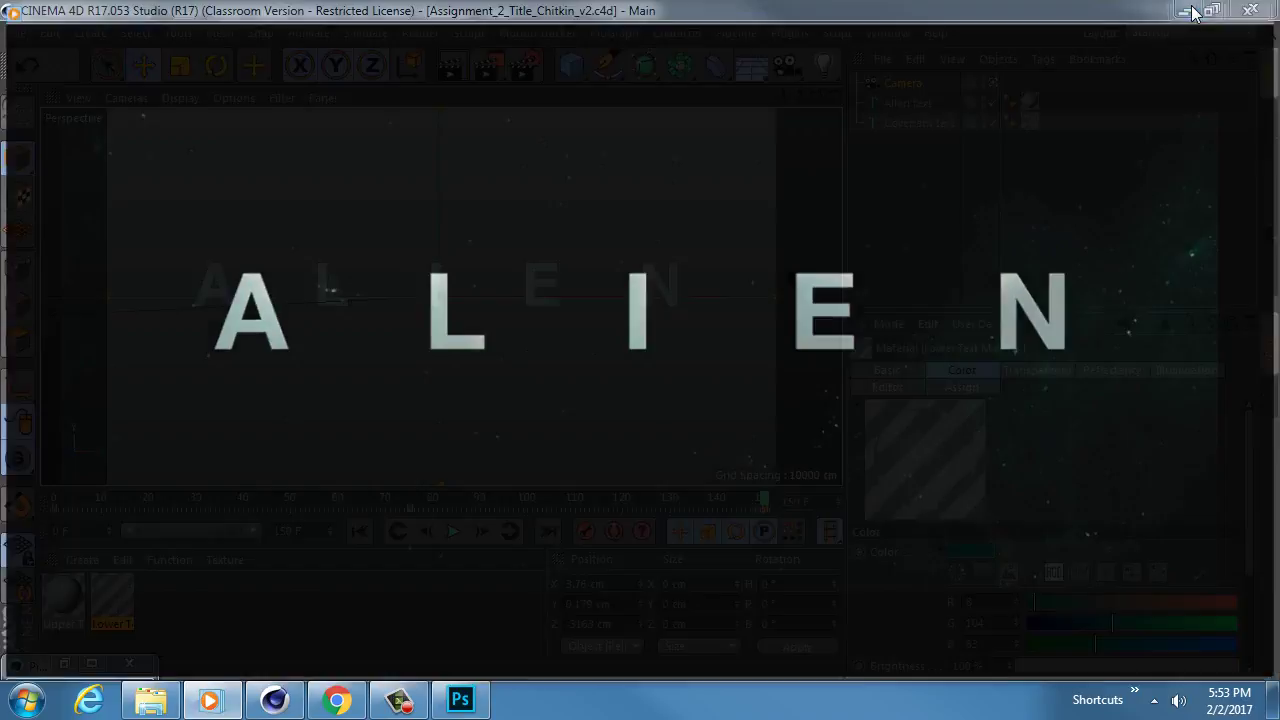
left_click(524, 65)
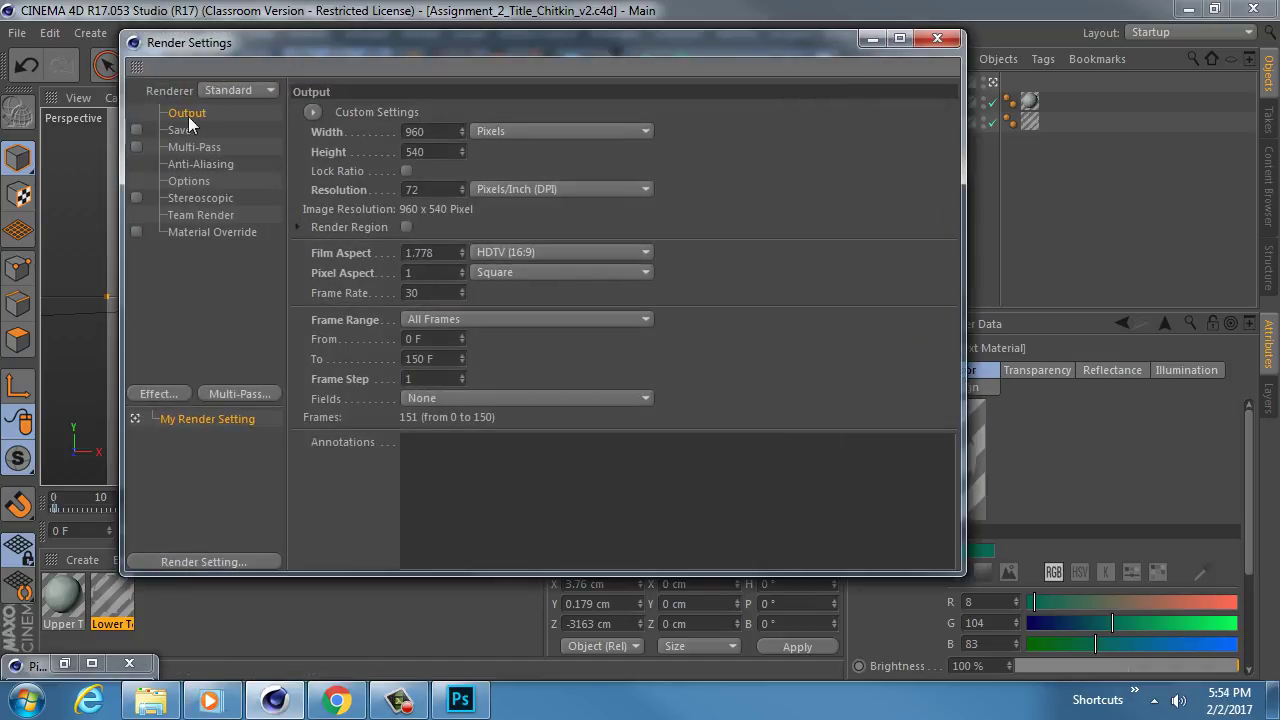
left_click(185, 131)
left_click(440, 246)
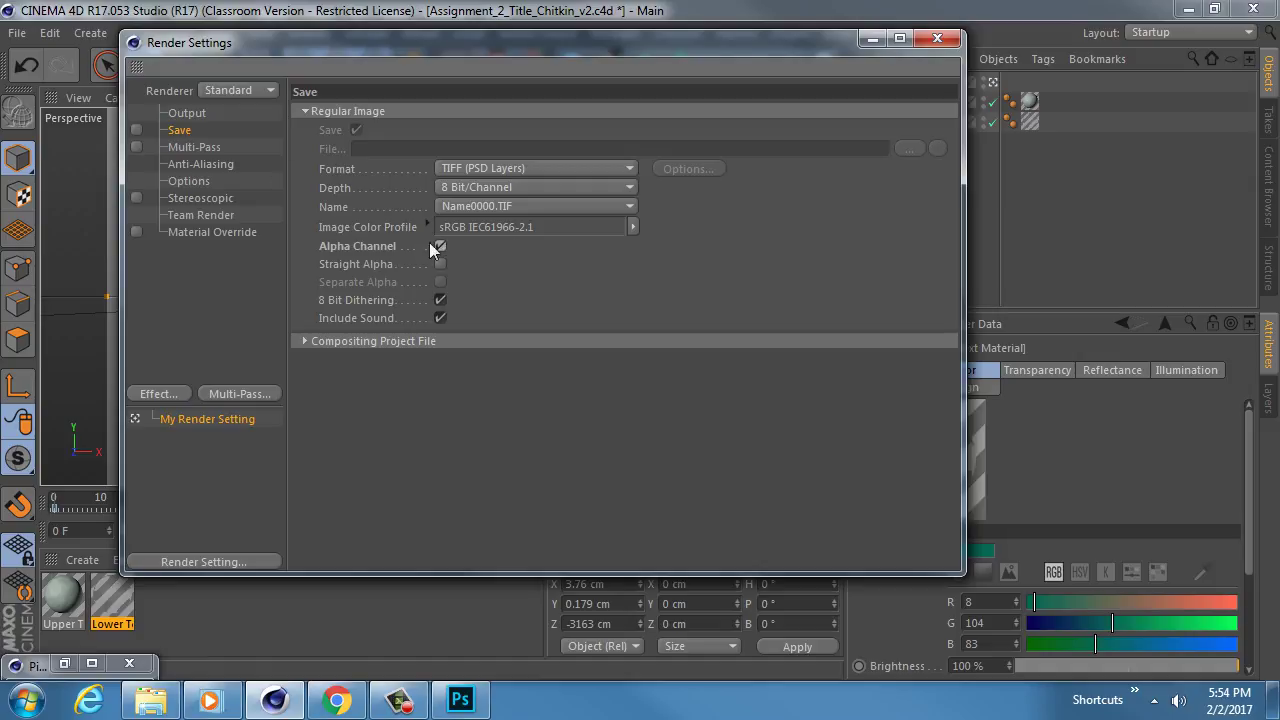
Set the render output's frame range to Manual, from frame 0 to frame 0, and close the render settings
left_click_drag(679, 48, 881, 115)
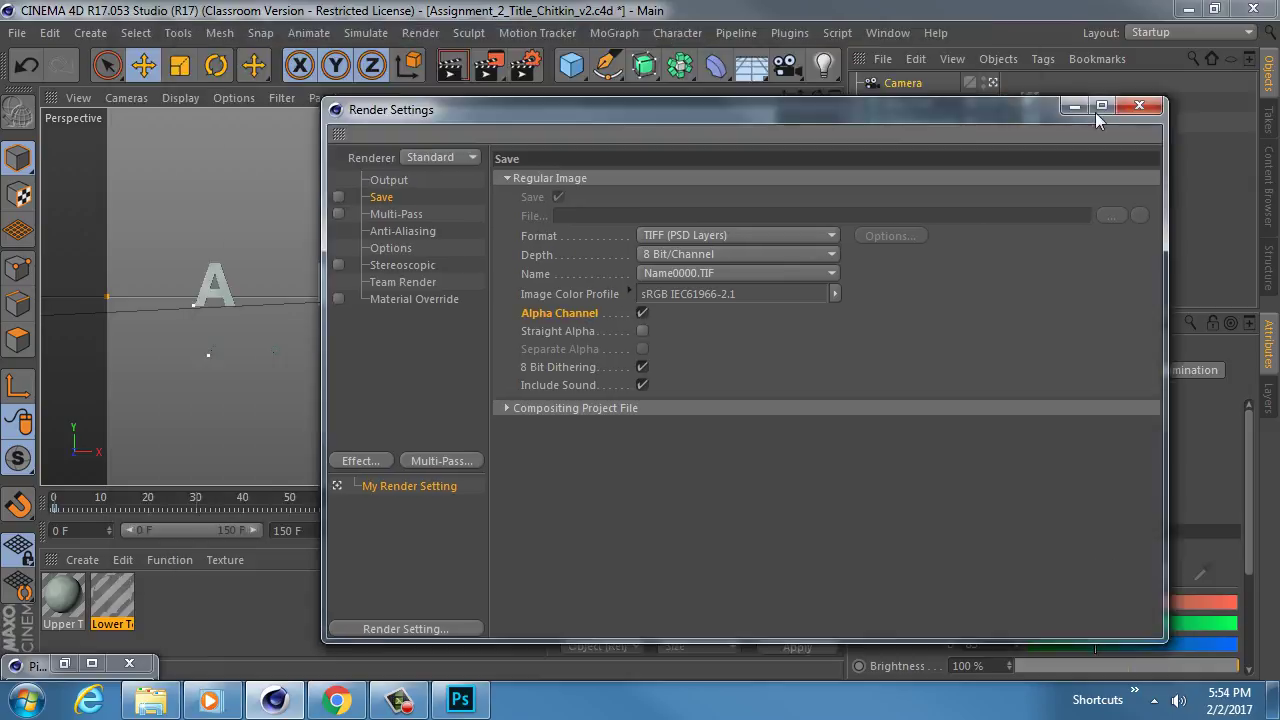
left_click(381, 183)
left_click(638, 383)
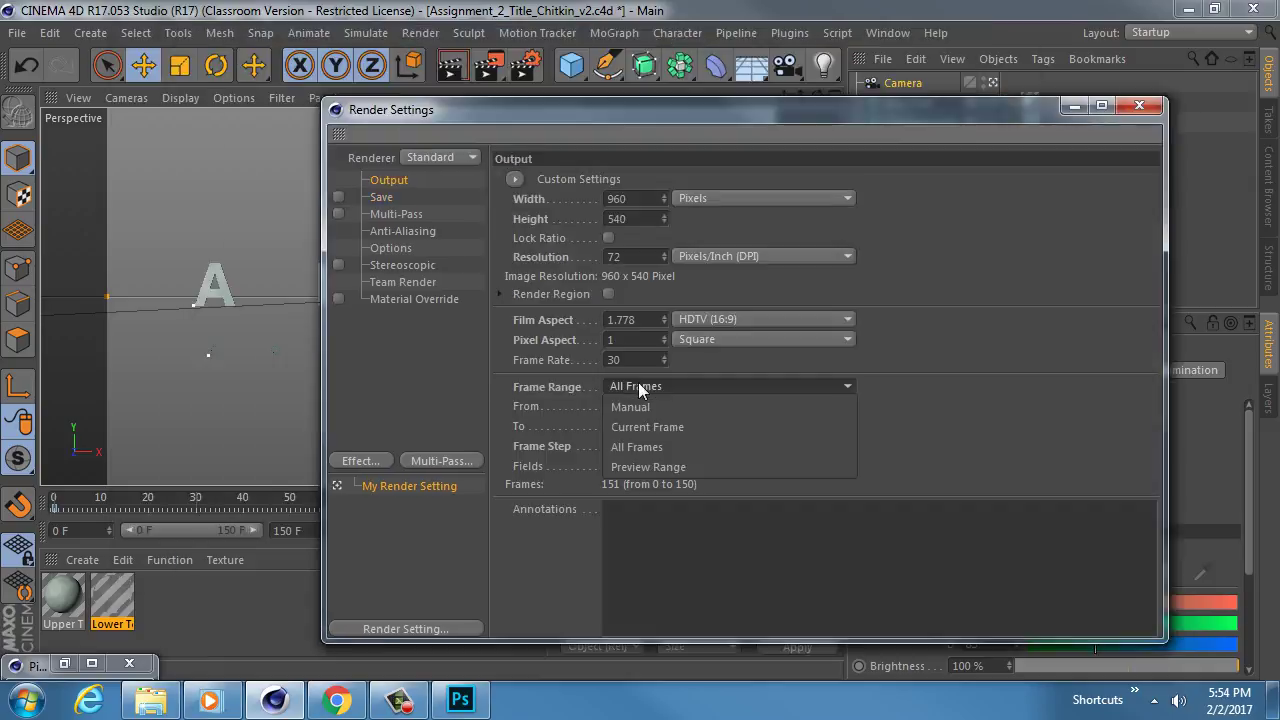
left_click(638, 407)
left_click(643, 383)
left_click(643, 385)
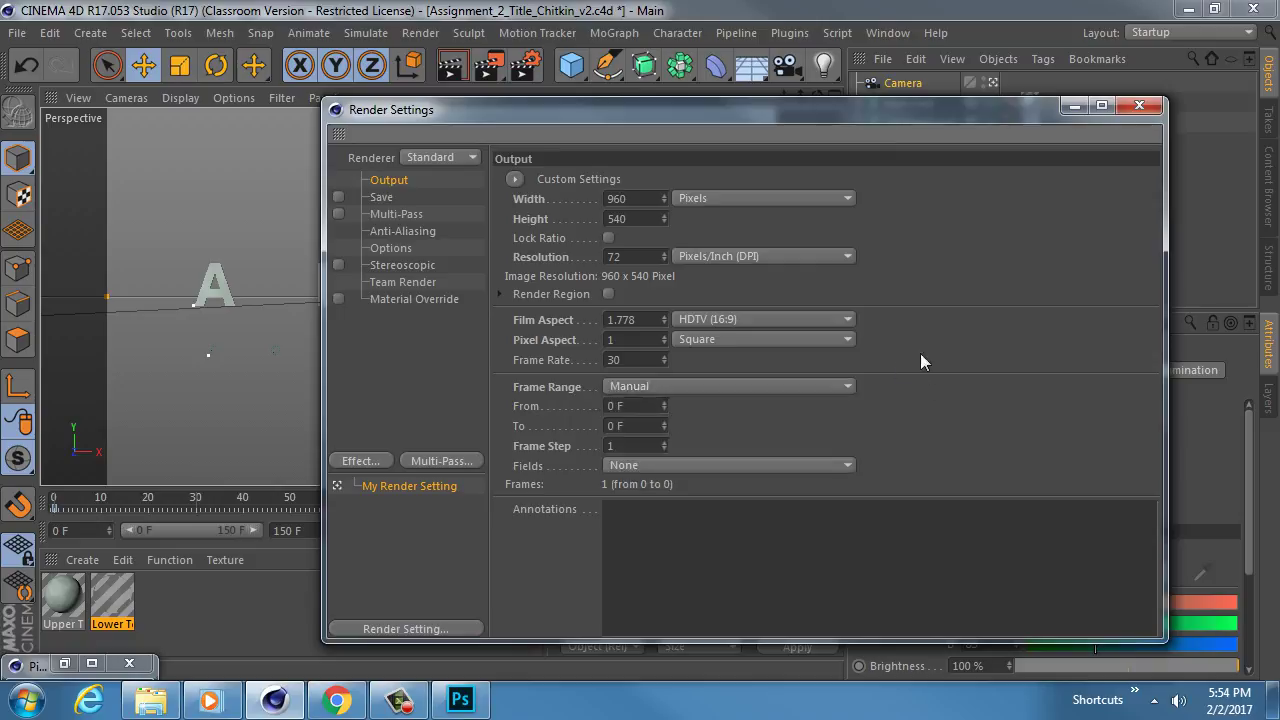
left_click(1137, 106)
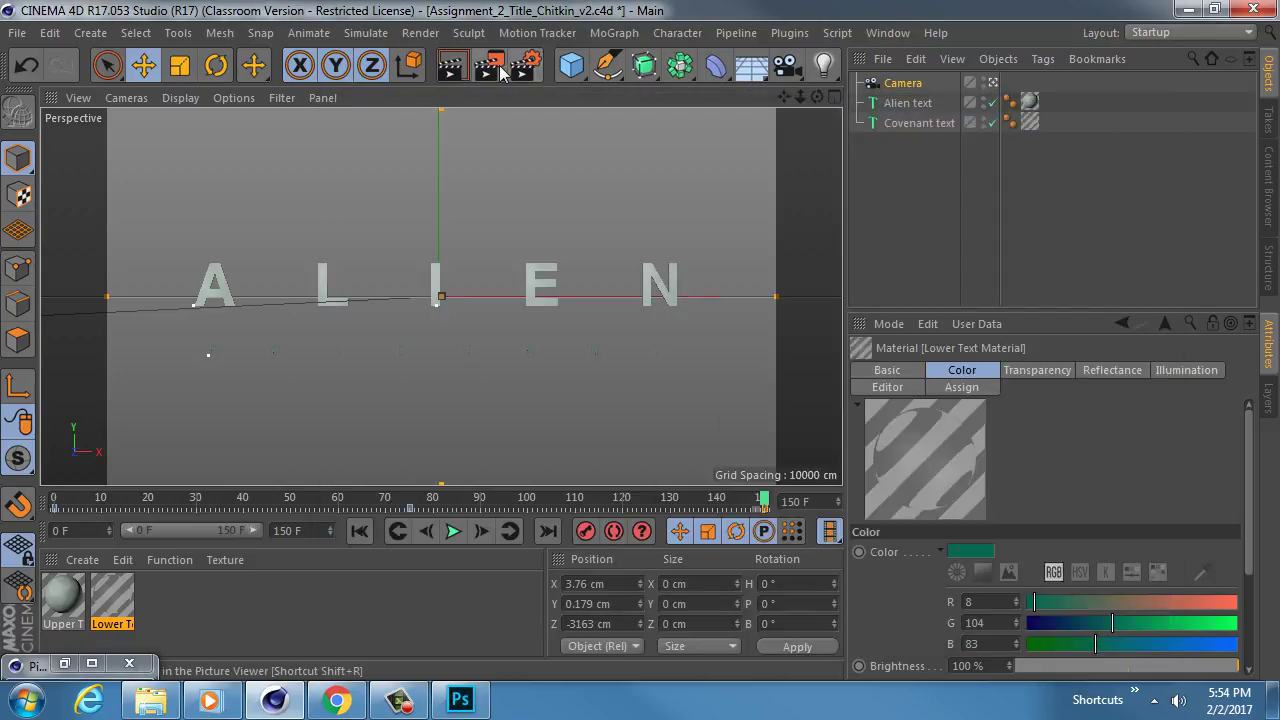
Render the single frame to the Picture Viewer, inspect its Alpha layer as a single pass, and return to the full image
left_click(494, 67)
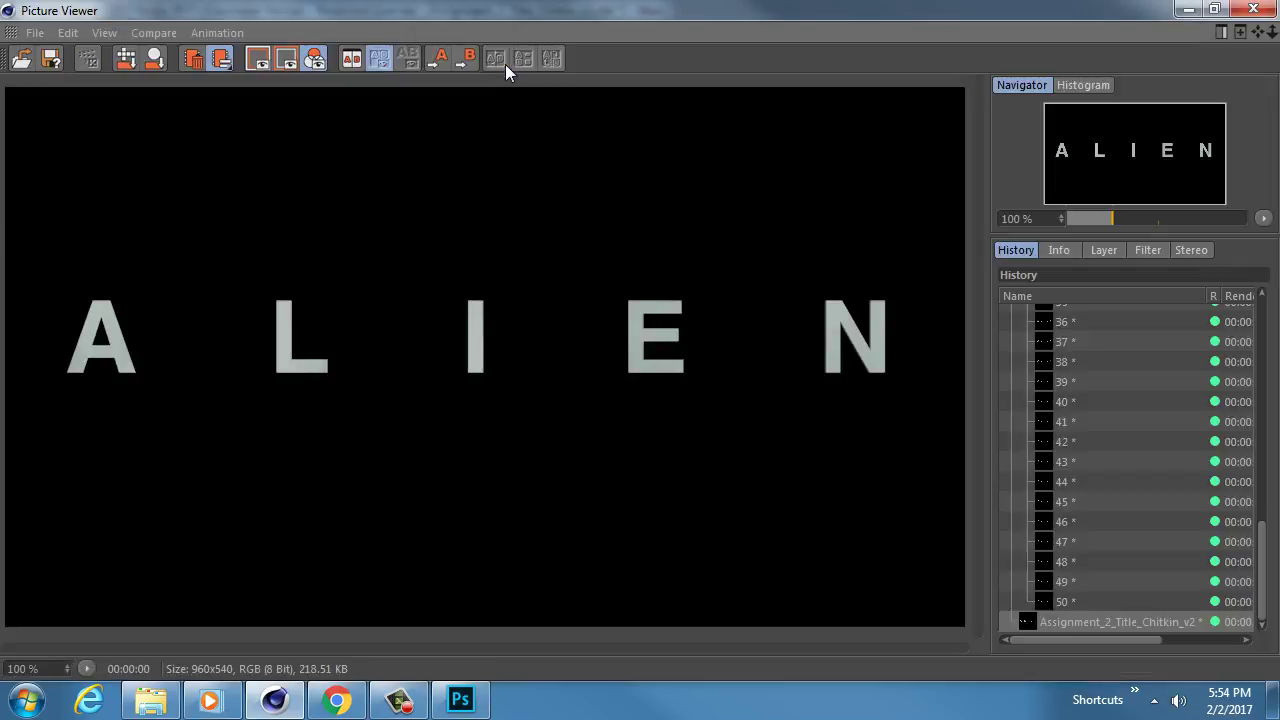
left_click(1104, 251)
left_click(1116, 380)
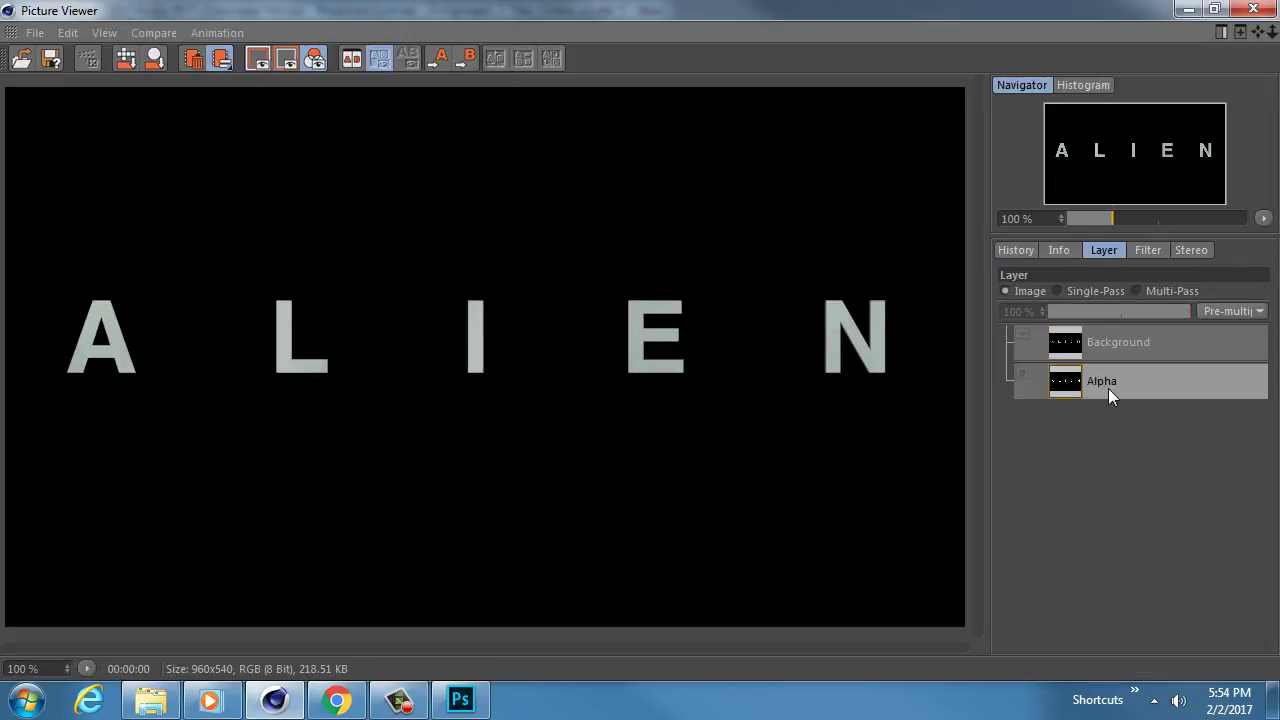
left_click(1068, 290)
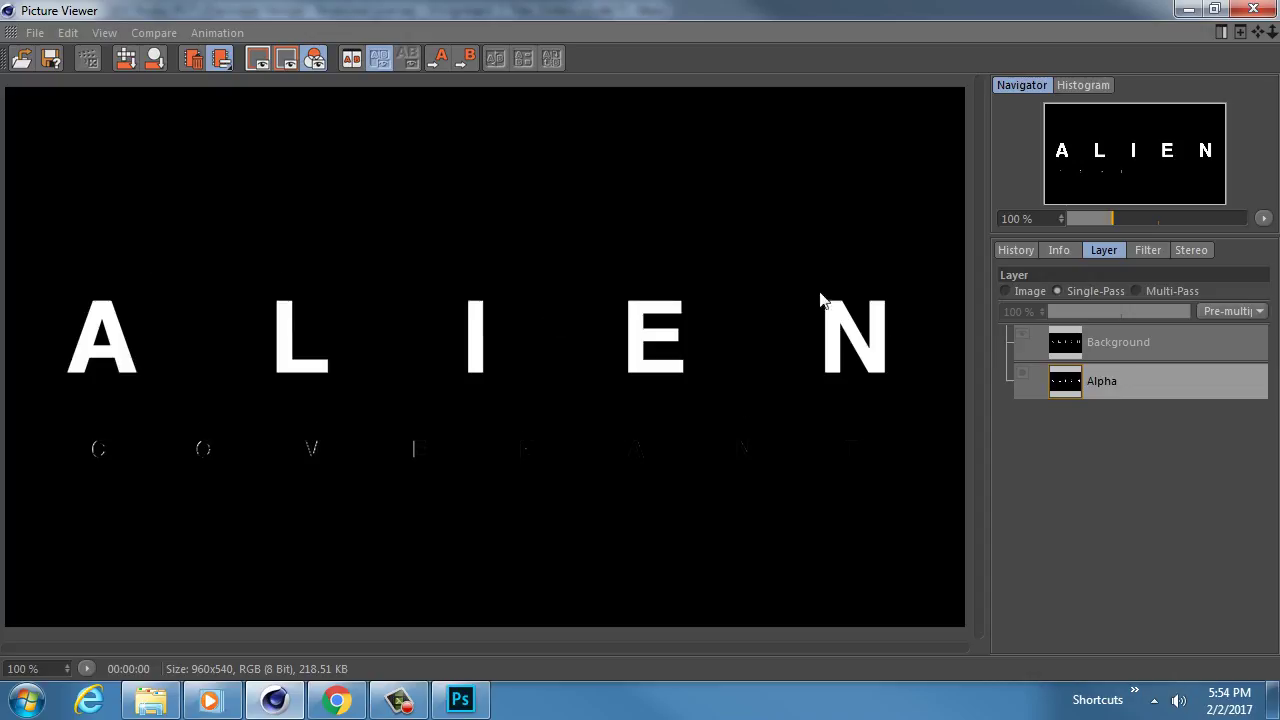
left_click(1015, 290)
Review the alpha option in the render save settings, and look at the reference trailer's starry background again
left_click_drag(627, 10, 634, 163)
left_click(526, 65)
left_click_drag(541, 113, 493, 73)
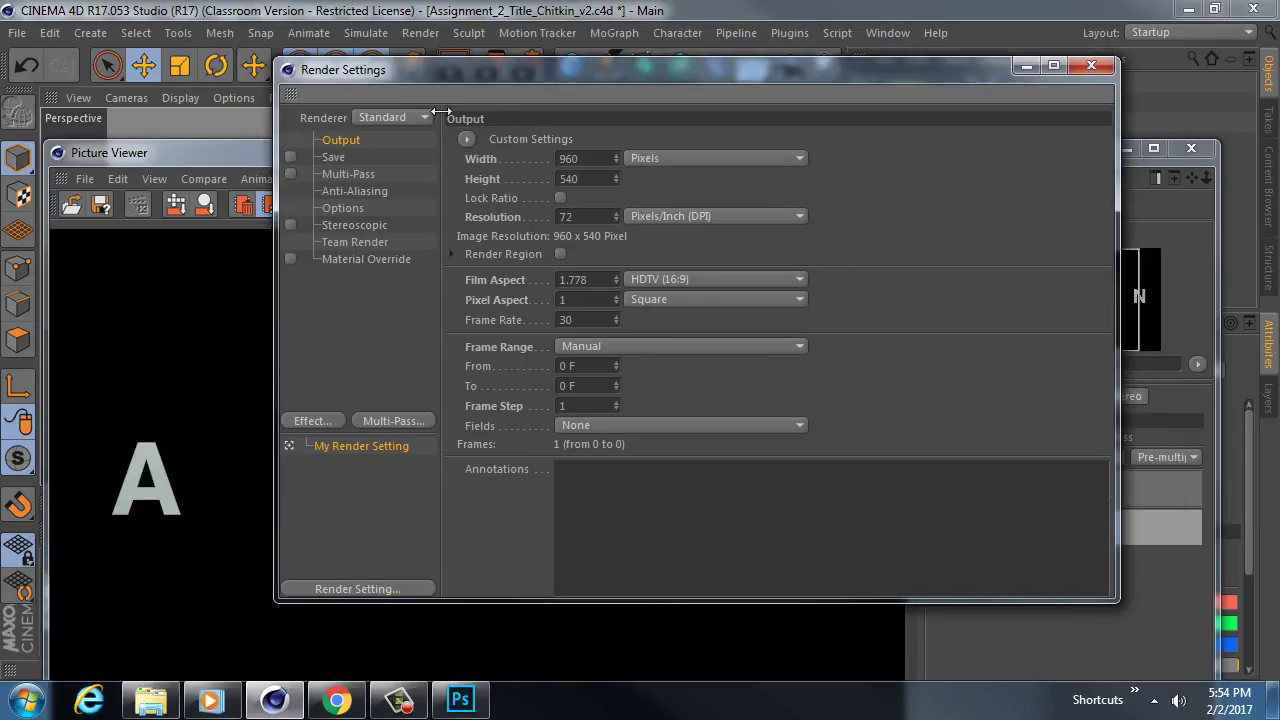
left_click(334, 156)
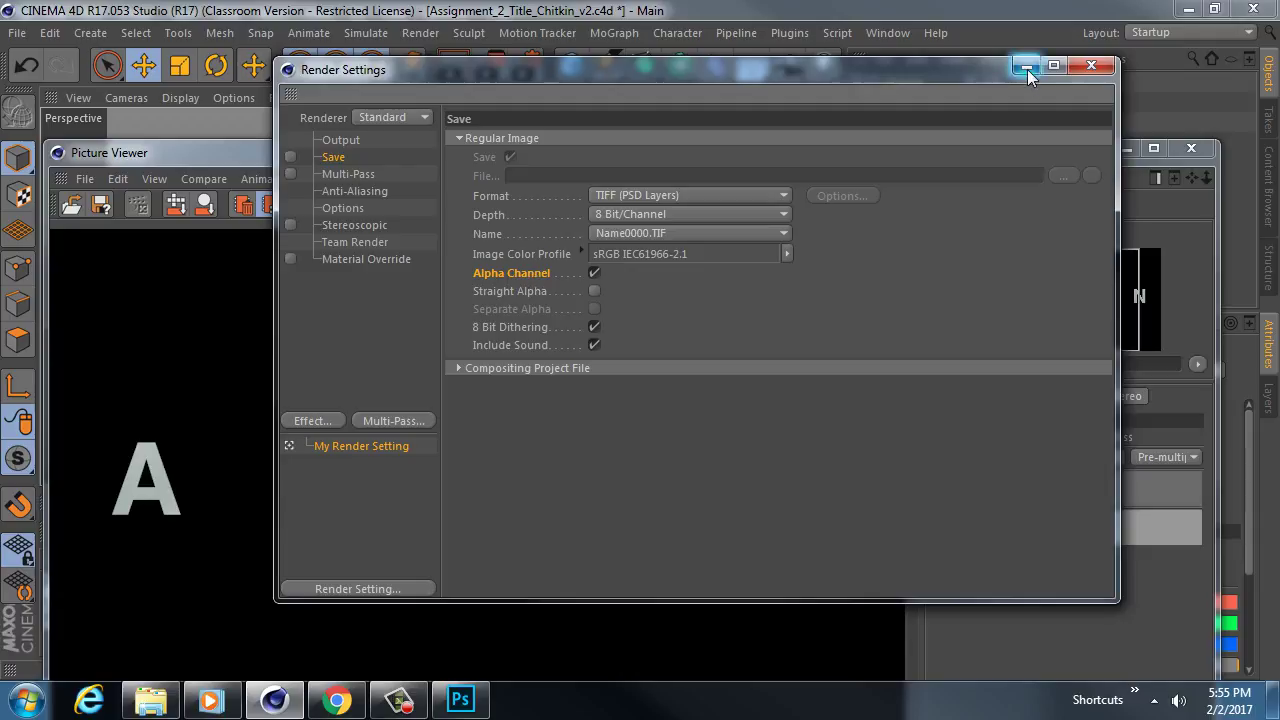
left_click(236, 708)
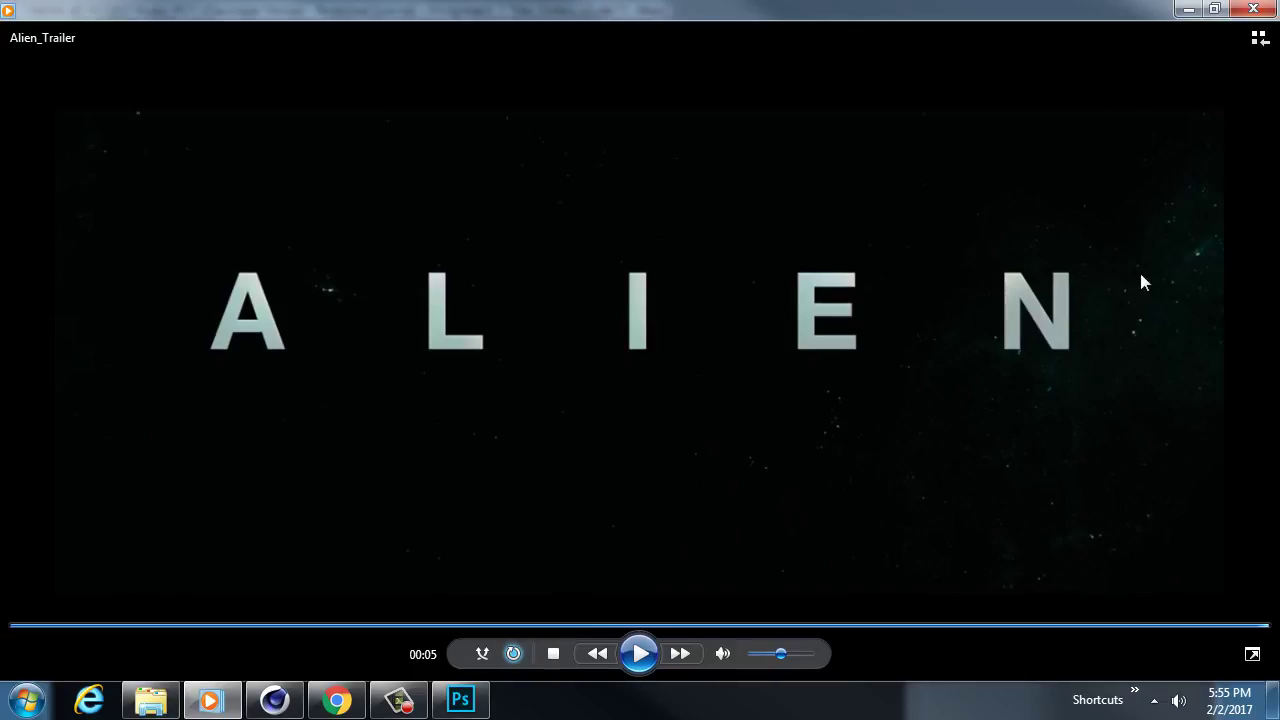
left_click(1188, 9)
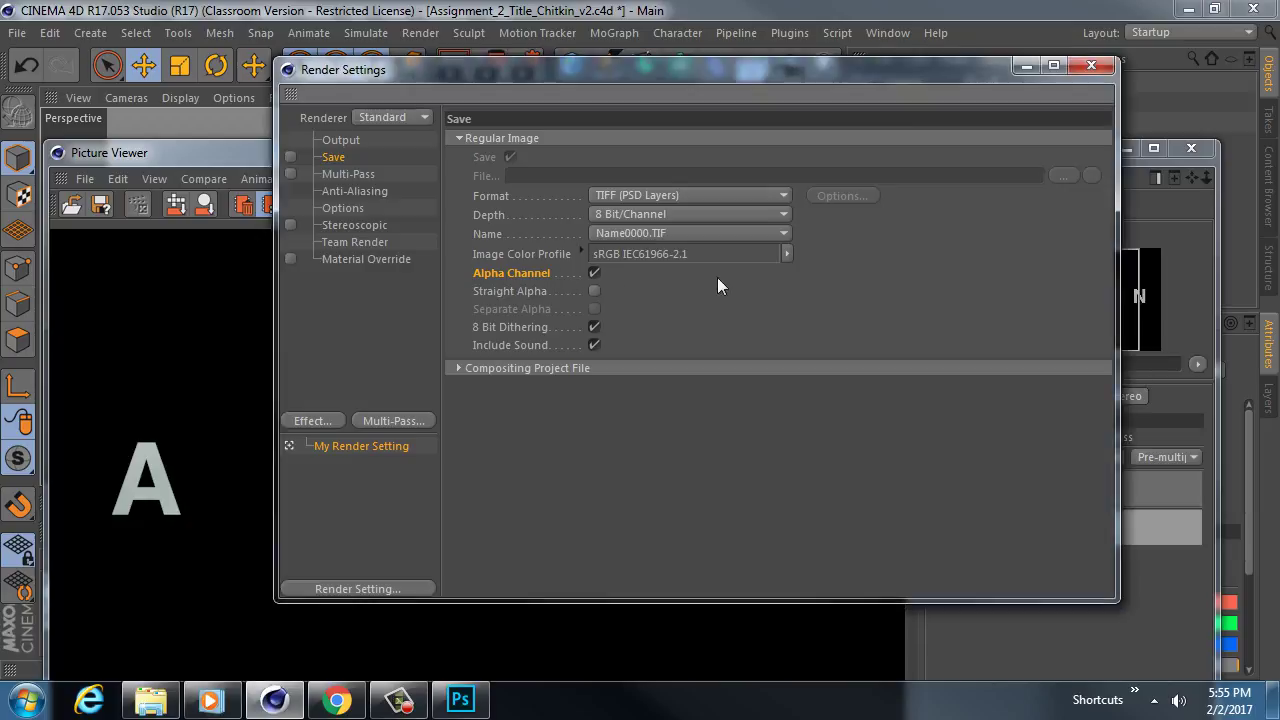
left_click(1091, 64)
Compare the Background and Alpha layers of the latest v2 render in the Picture Viewer
left_click_drag(790, 152, 785, 21)
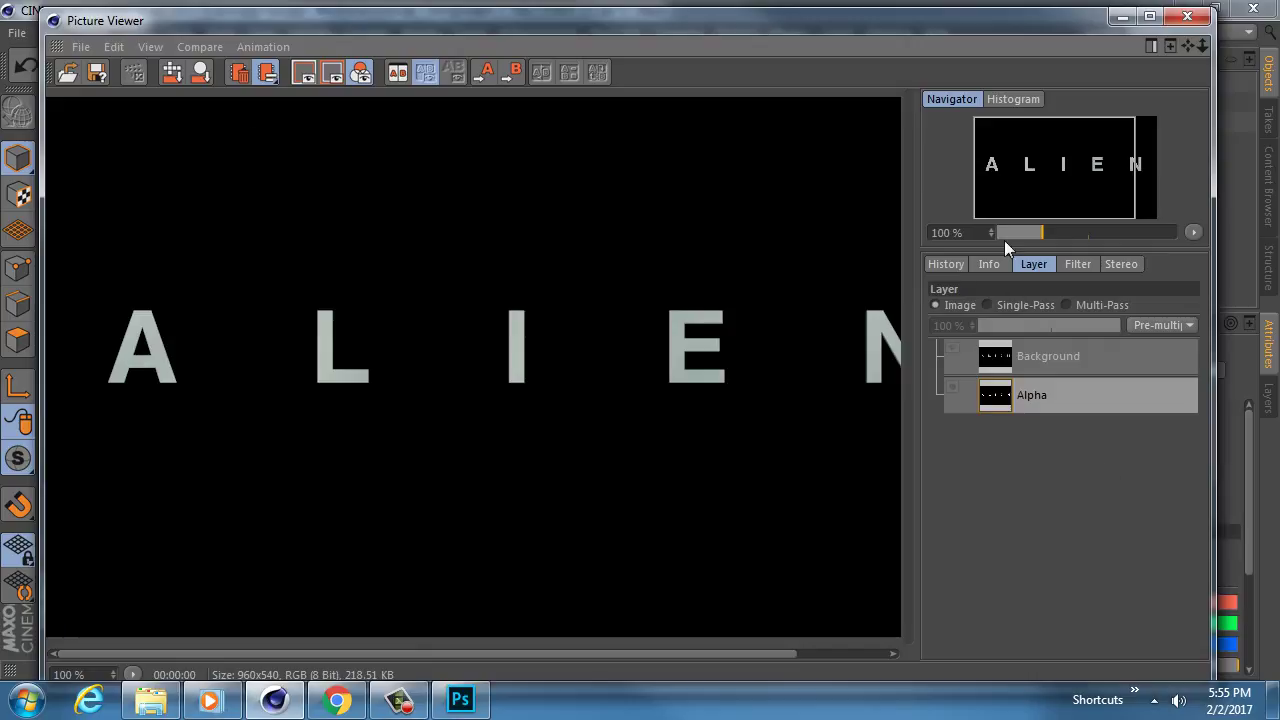
left_click(946, 266)
scroll(1029, 562, "down", 1)
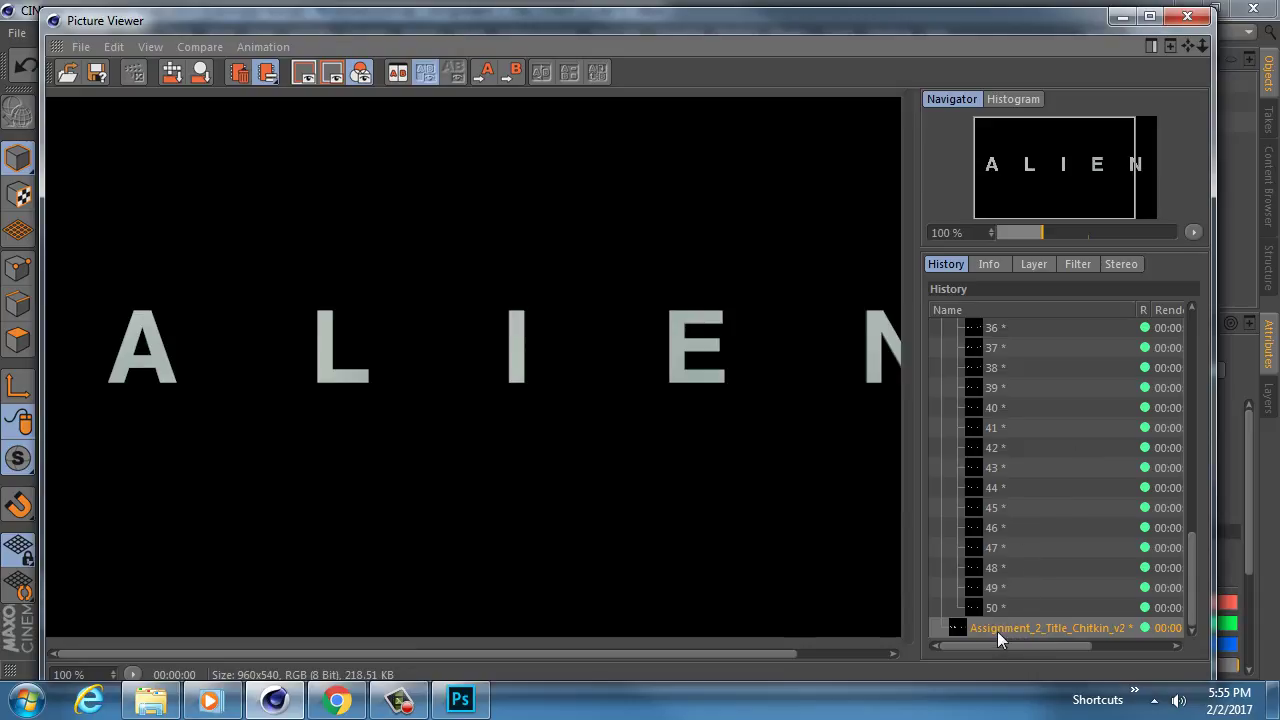
left_click(1029, 266)
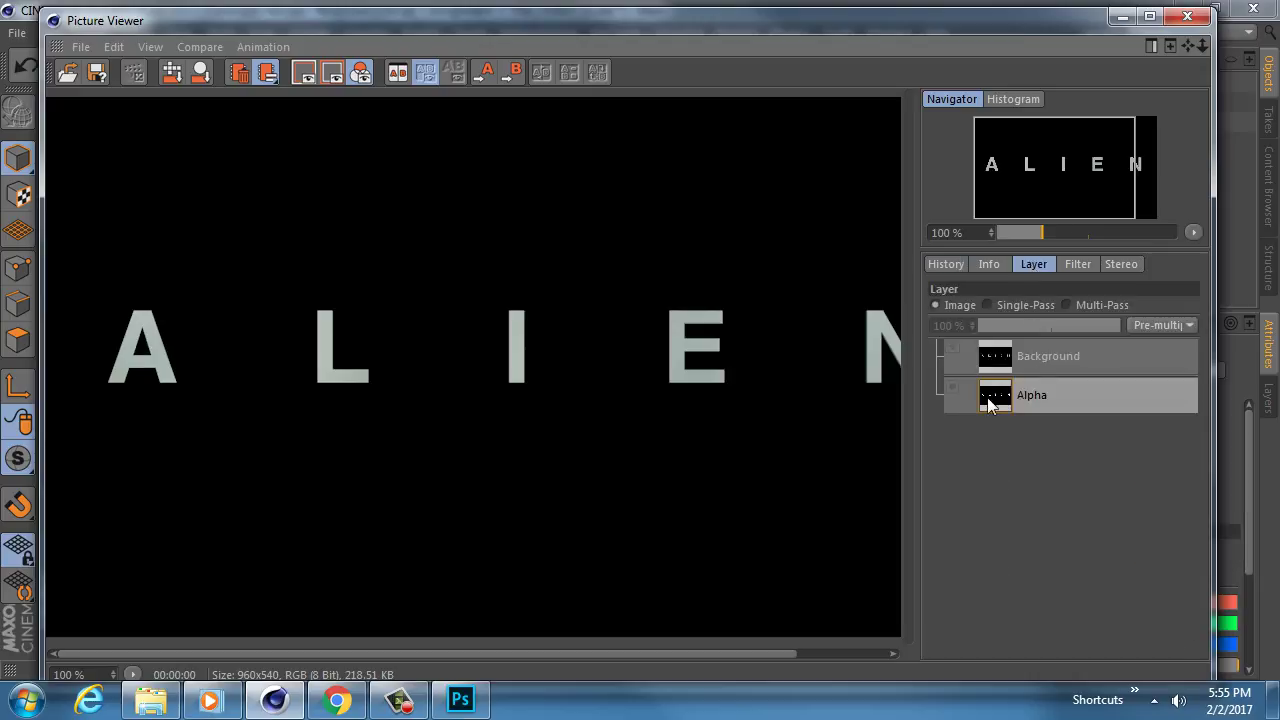
left_click(1040, 358)
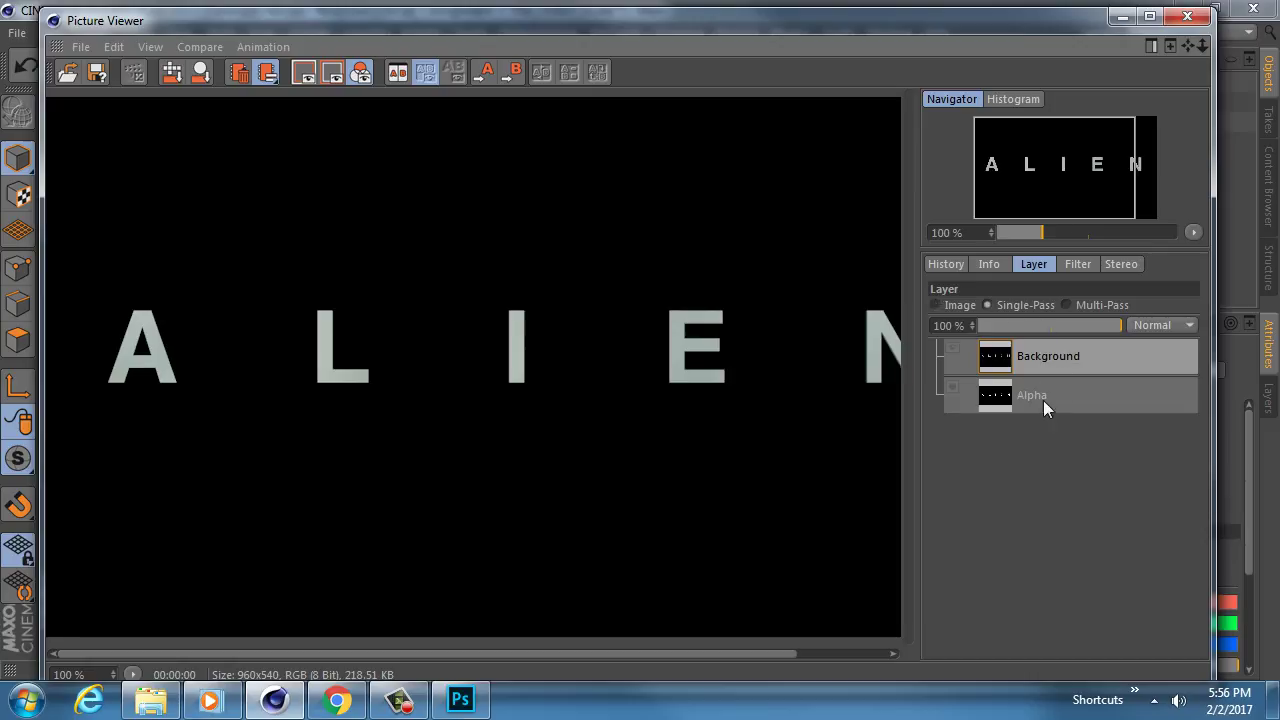
left_click(1040, 397)
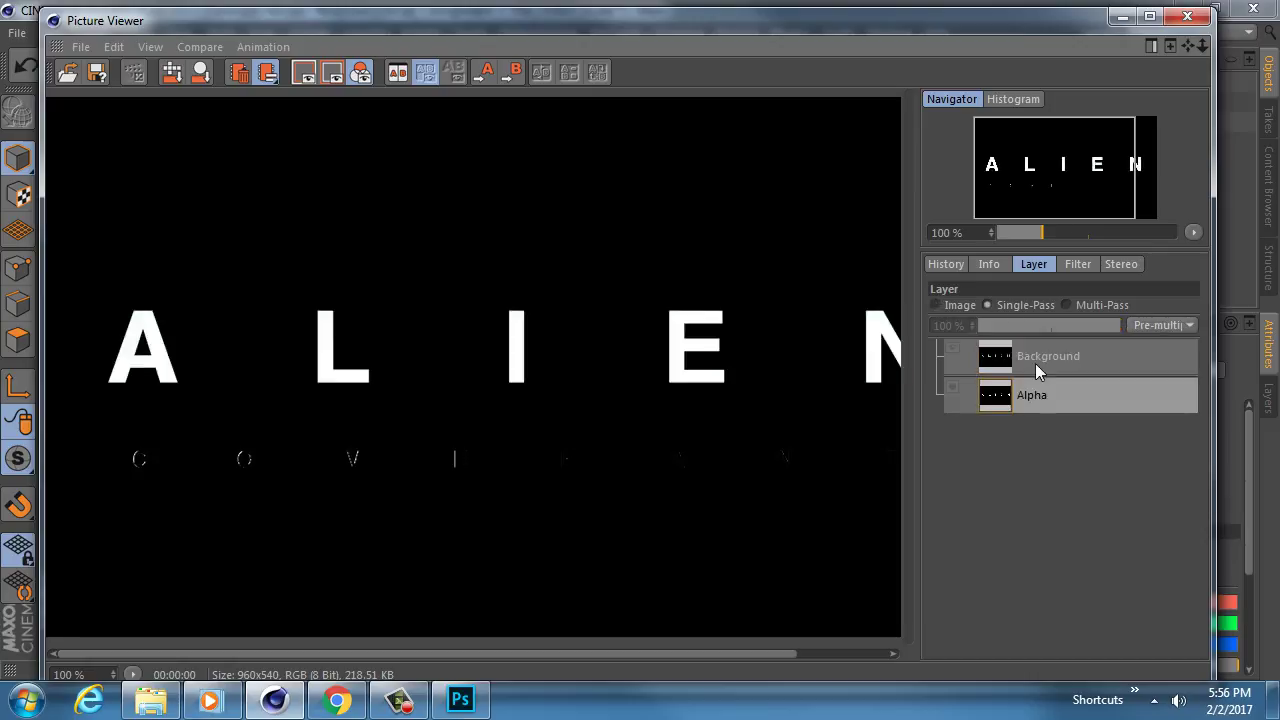
left_click(1035, 363)
left_click(1025, 400)
left_click(1046, 350)
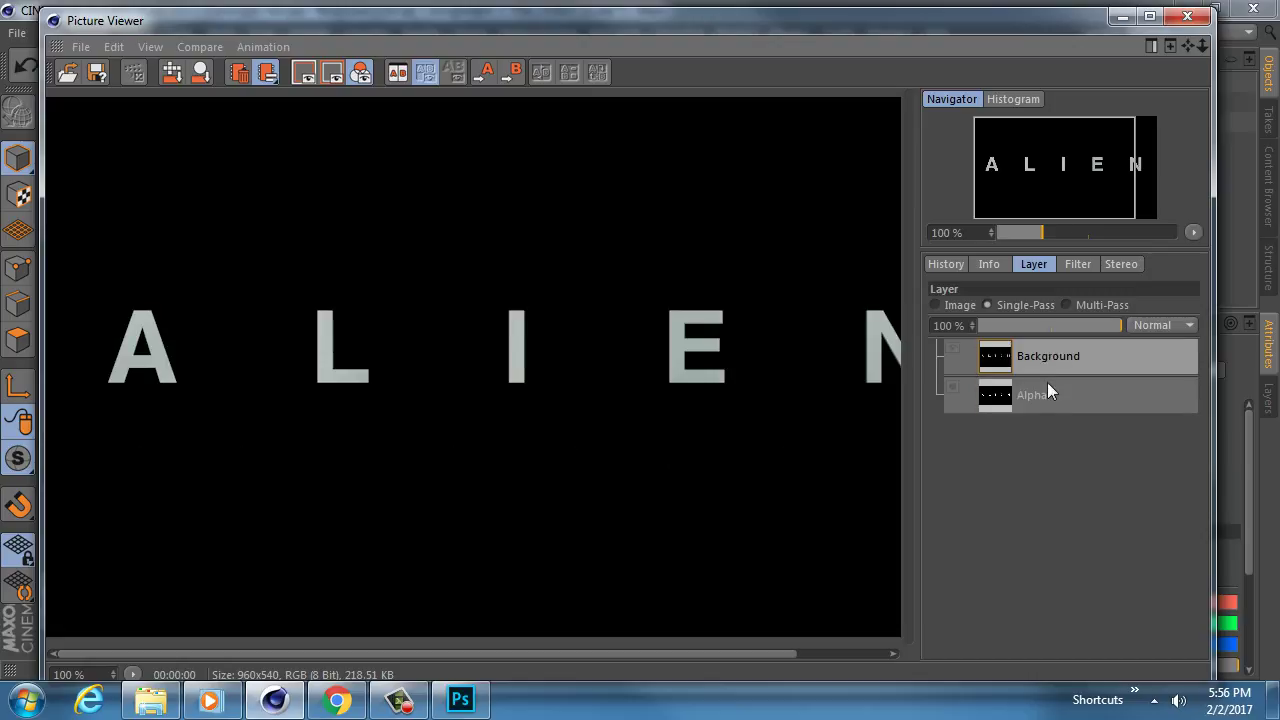
left_click(1040, 395)
Examine the lower COVENANT text in the alpha pass, then restore the full image display and minimize the Picture Viewer
left_click_drag(825, 456, 640, 453)
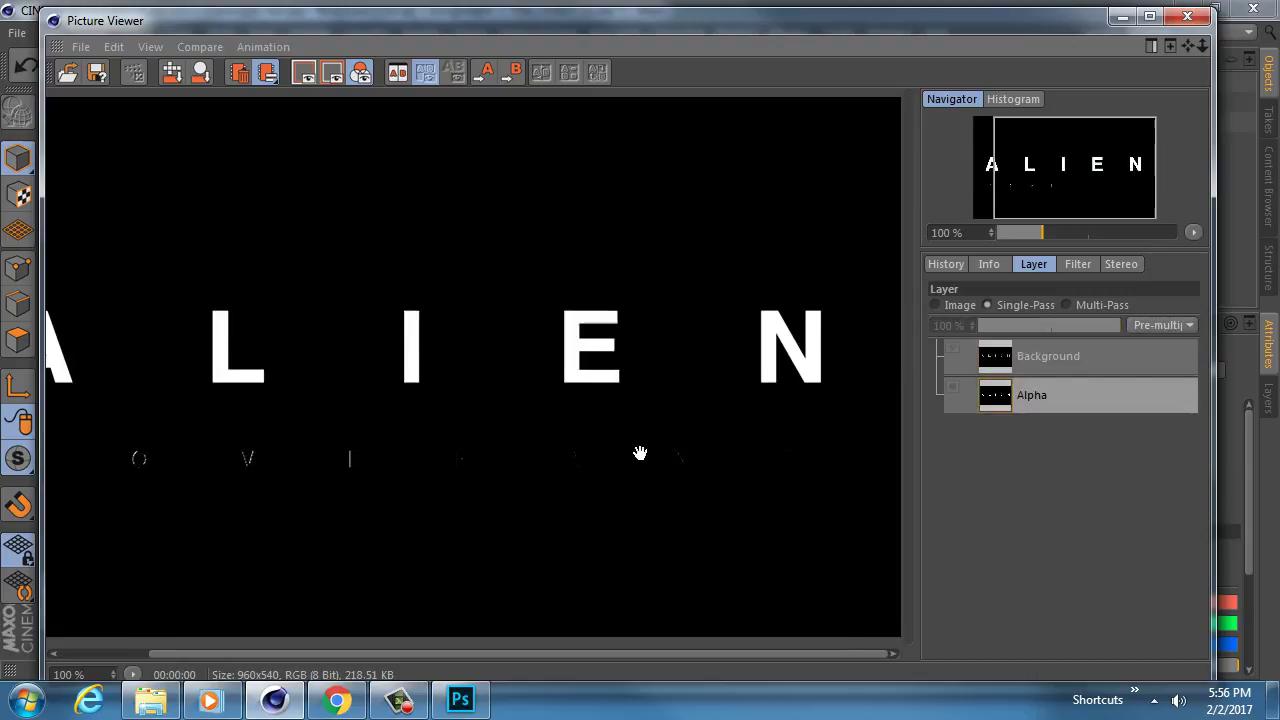
left_click_drag(555, 454, 820, 451)
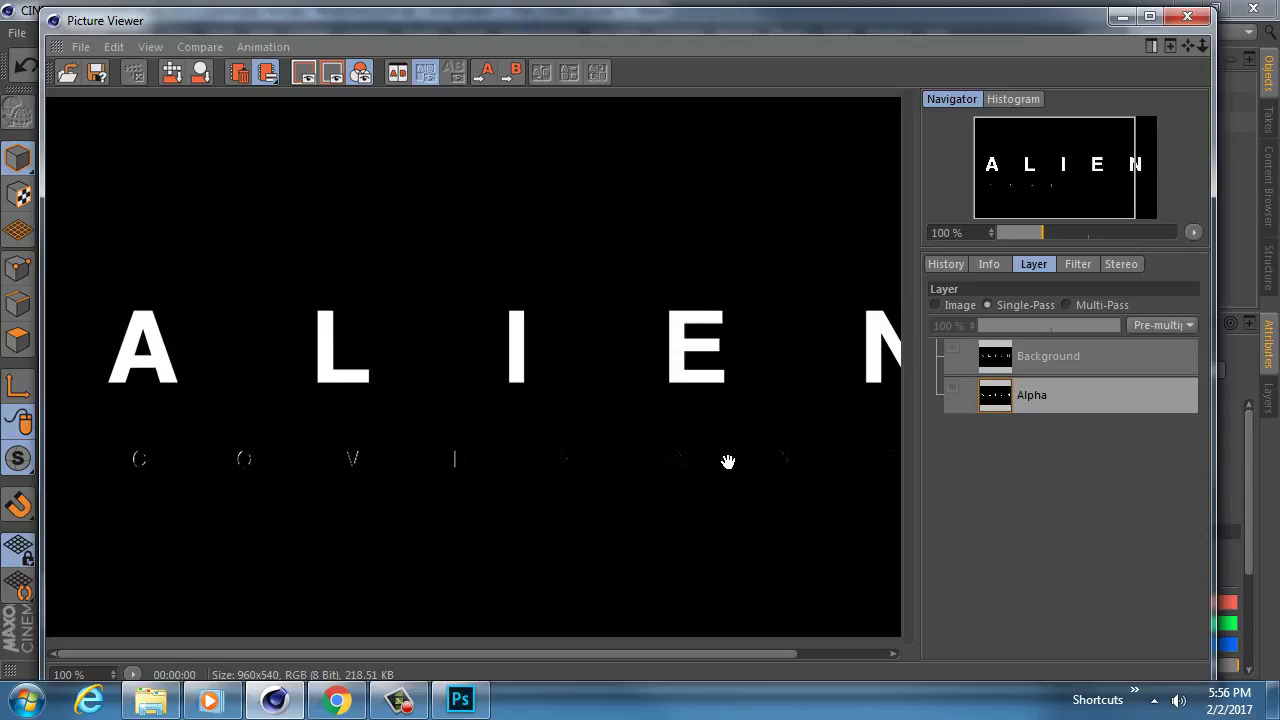
left_click_drag(728, 461, 731, 434)
left_click(933, 304)
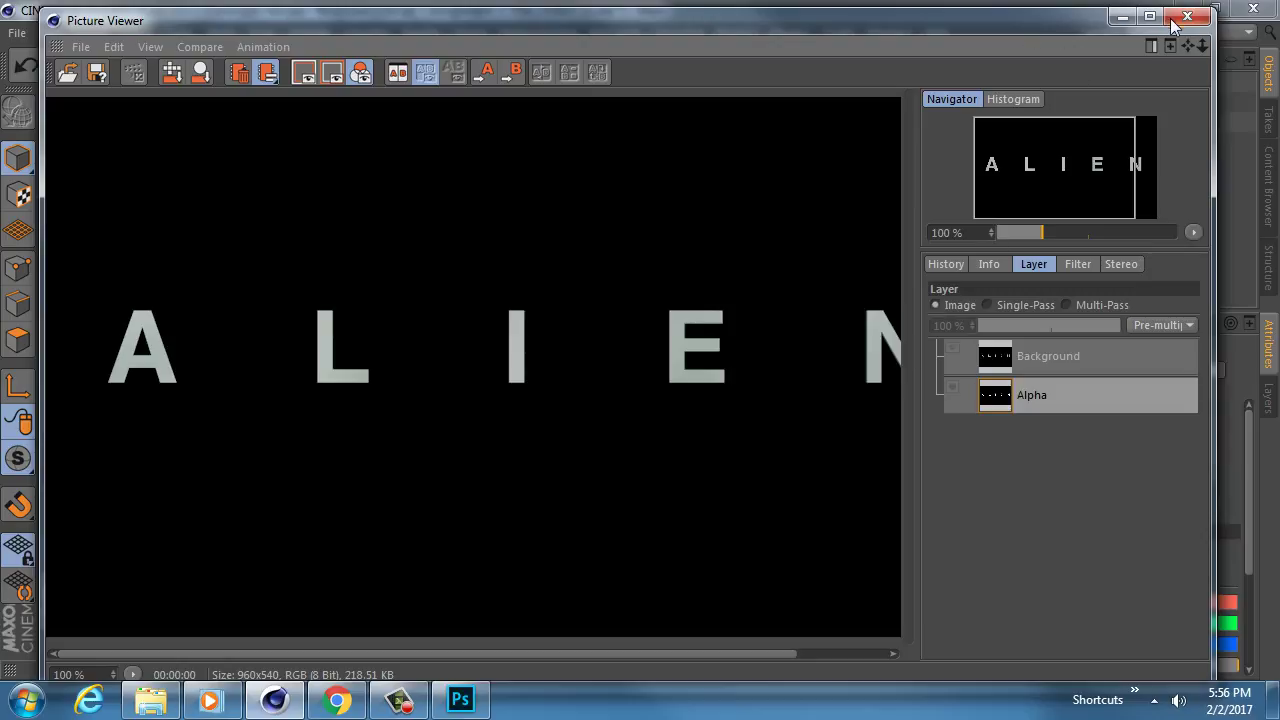
left_click(1118, 20)
Set the render output's frame range to All Frames
left_click(513, 65)
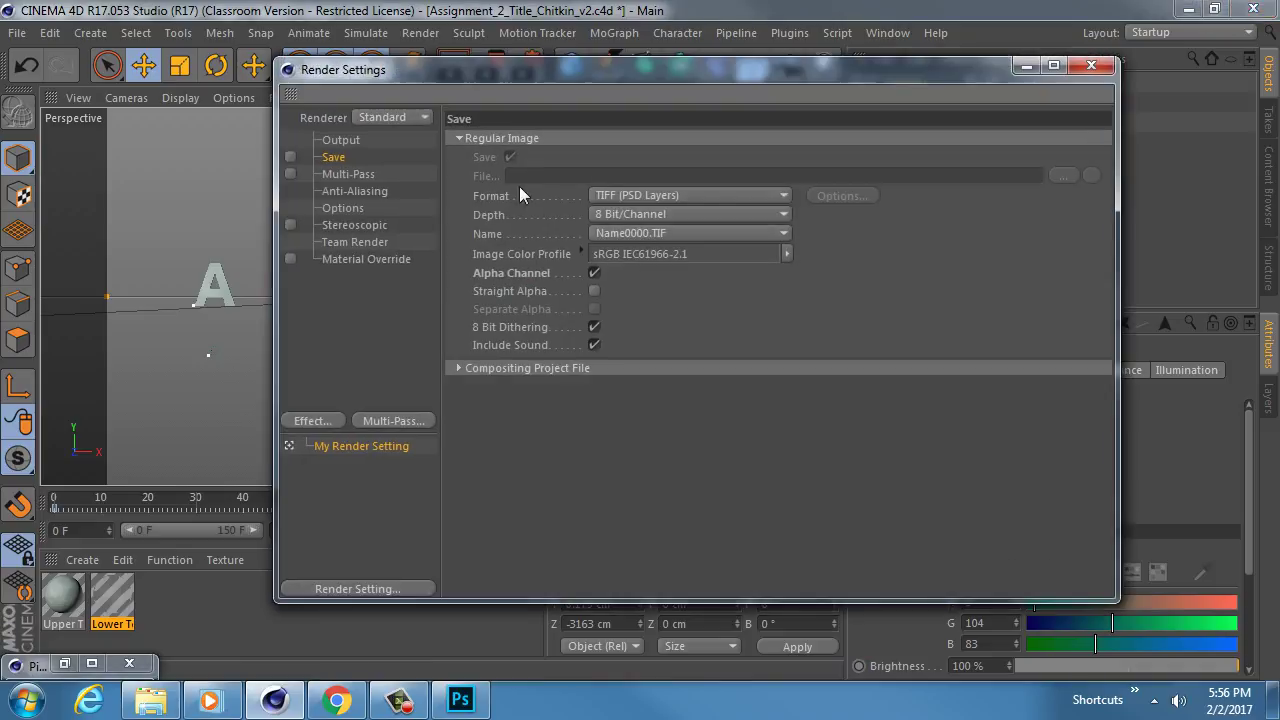
left_click(335, 141)
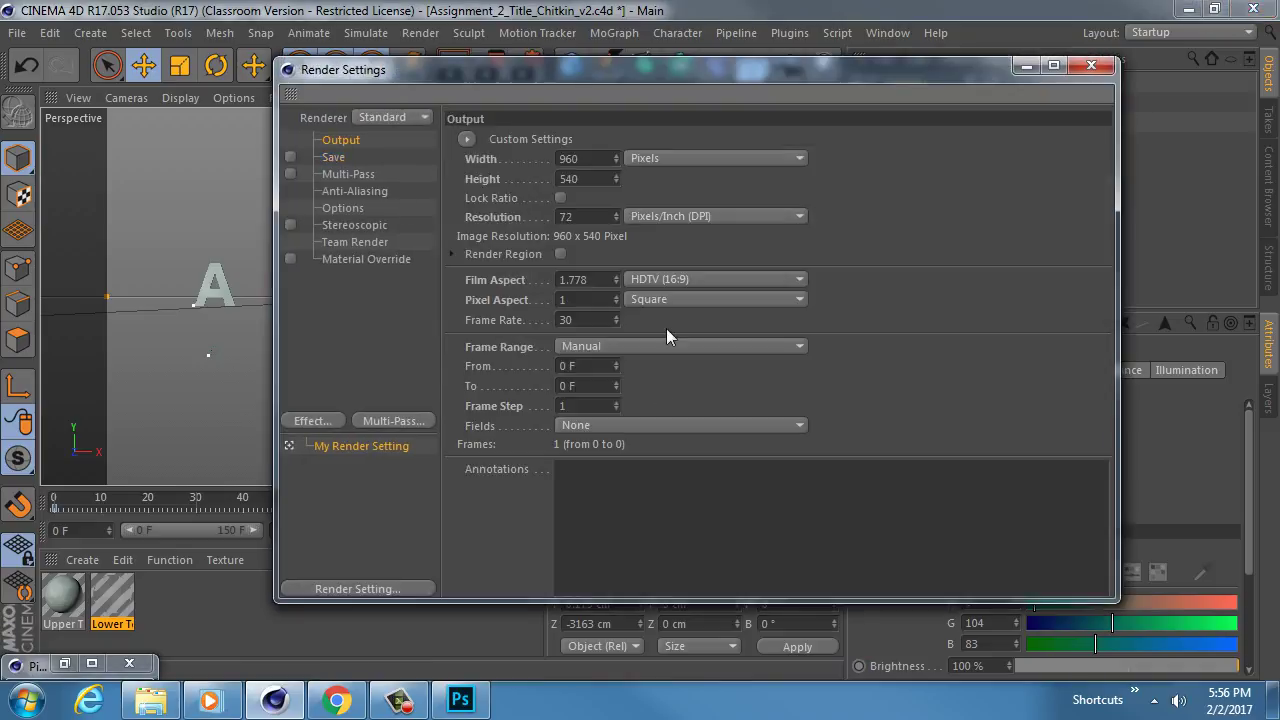
left_click(615, 346)
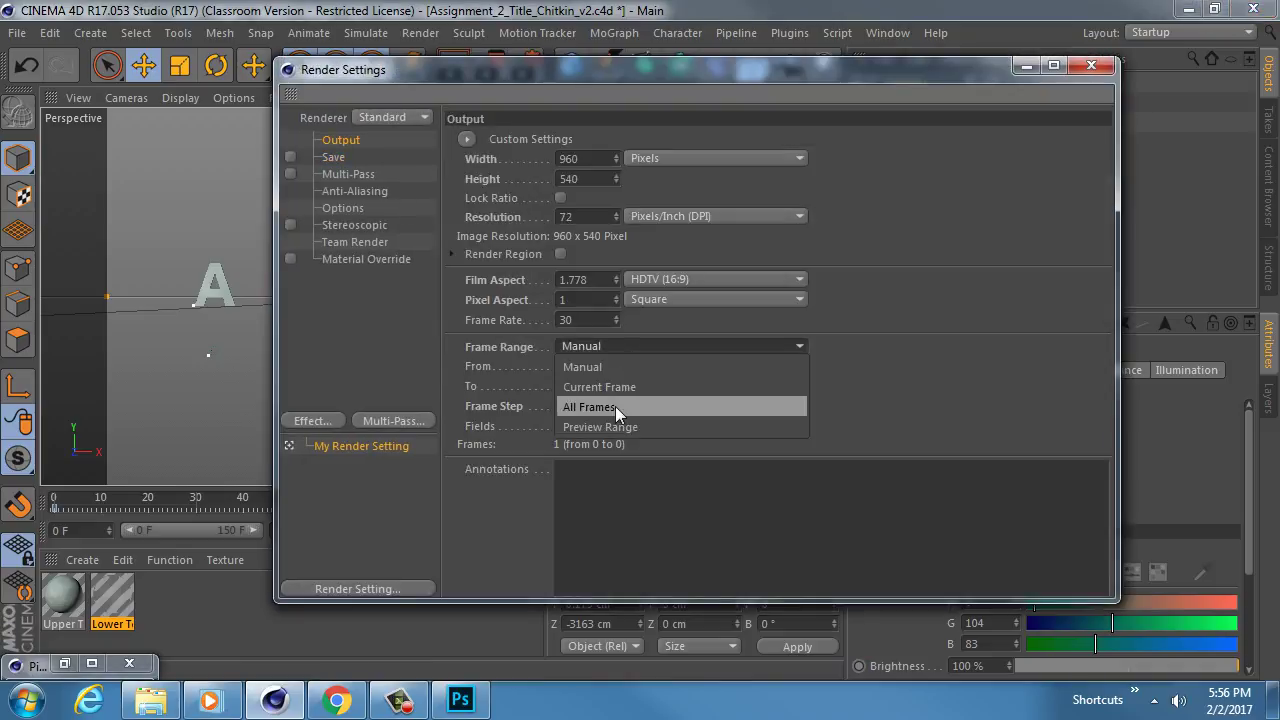
left_click(614, 406)
Enable saving of the render and create a new folder named Render_Sequence inside Assignment_2 while choosing the output file
left_click(333, 157)
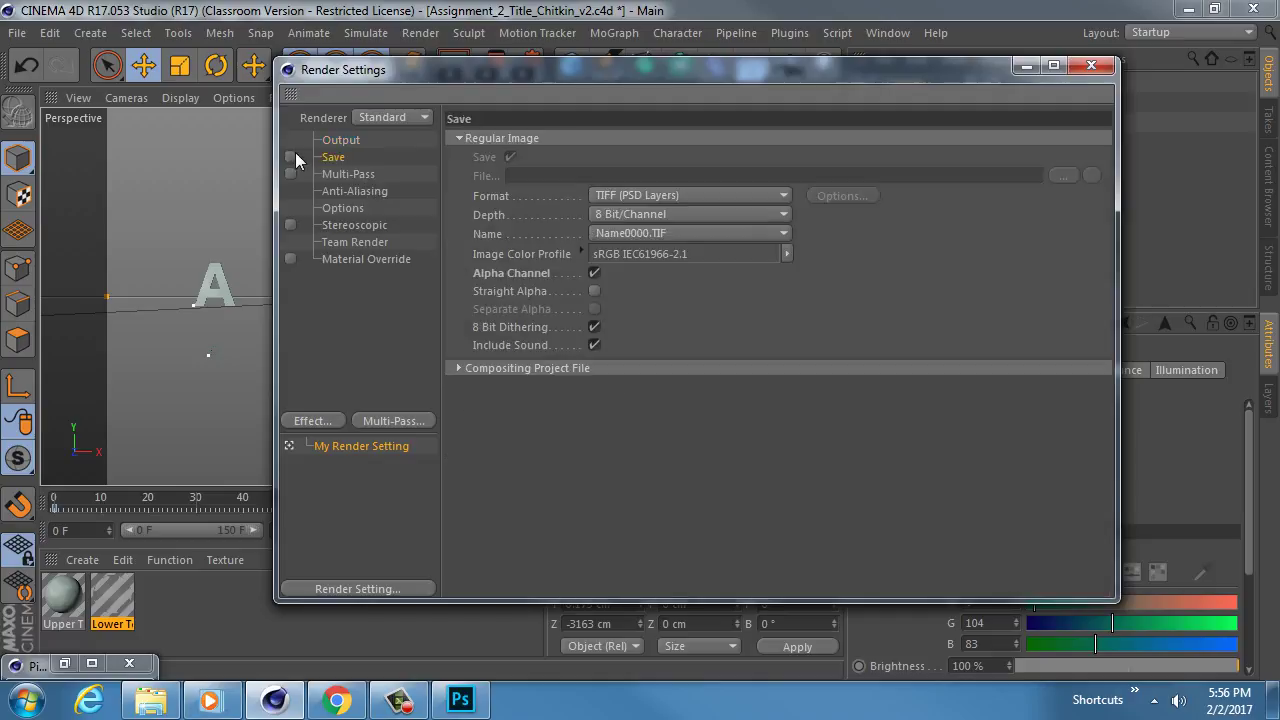
left_click(290, 157)
left_click(1067, 175)
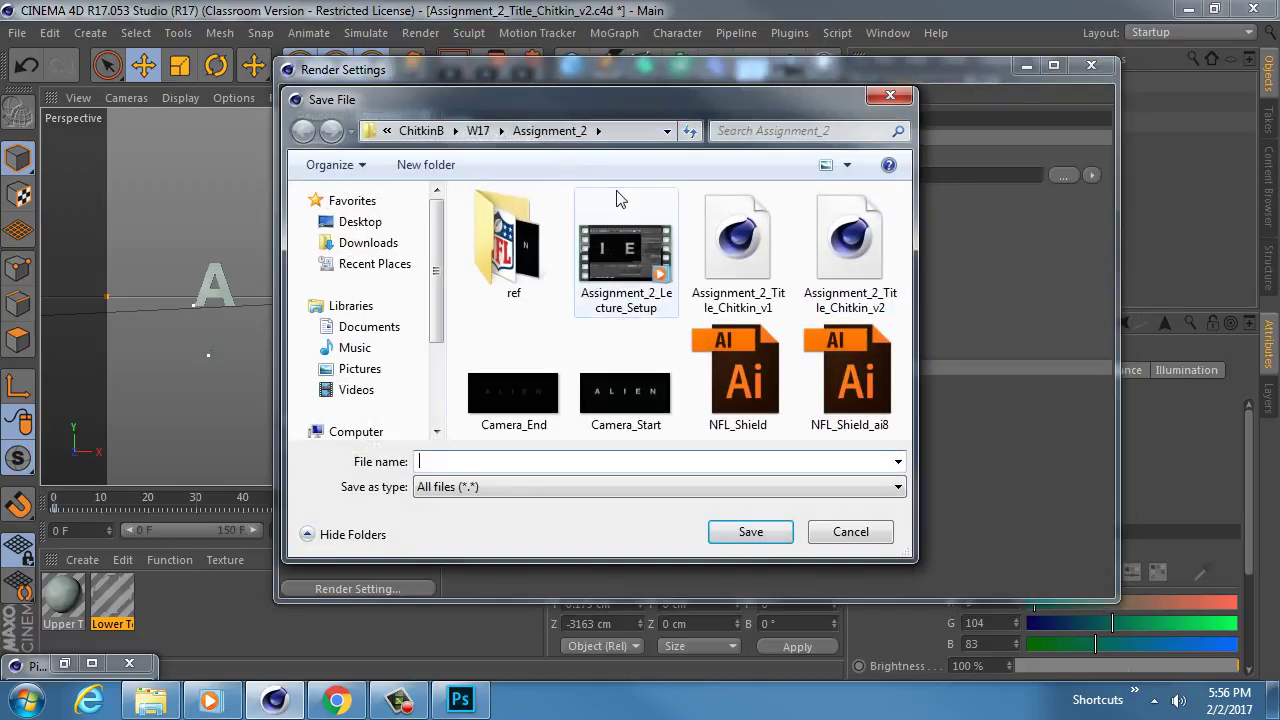
left_click(540, 133)
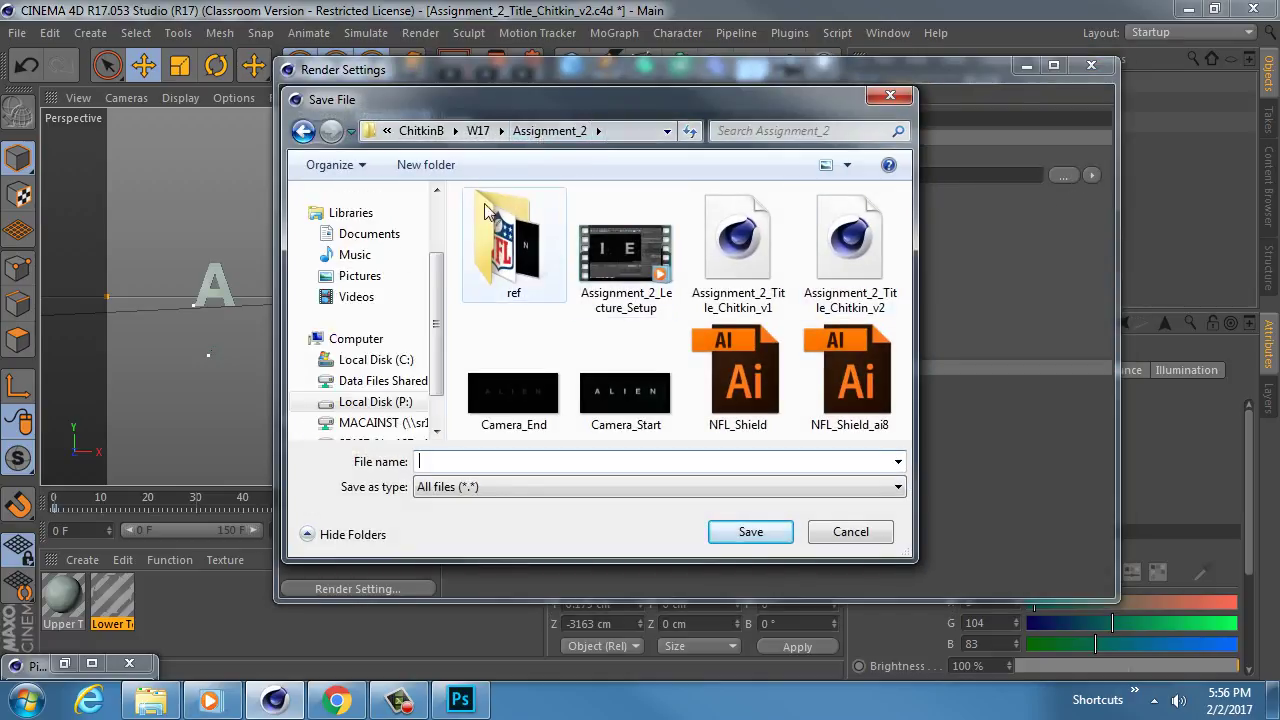
left_click(426, 165)
type("R")
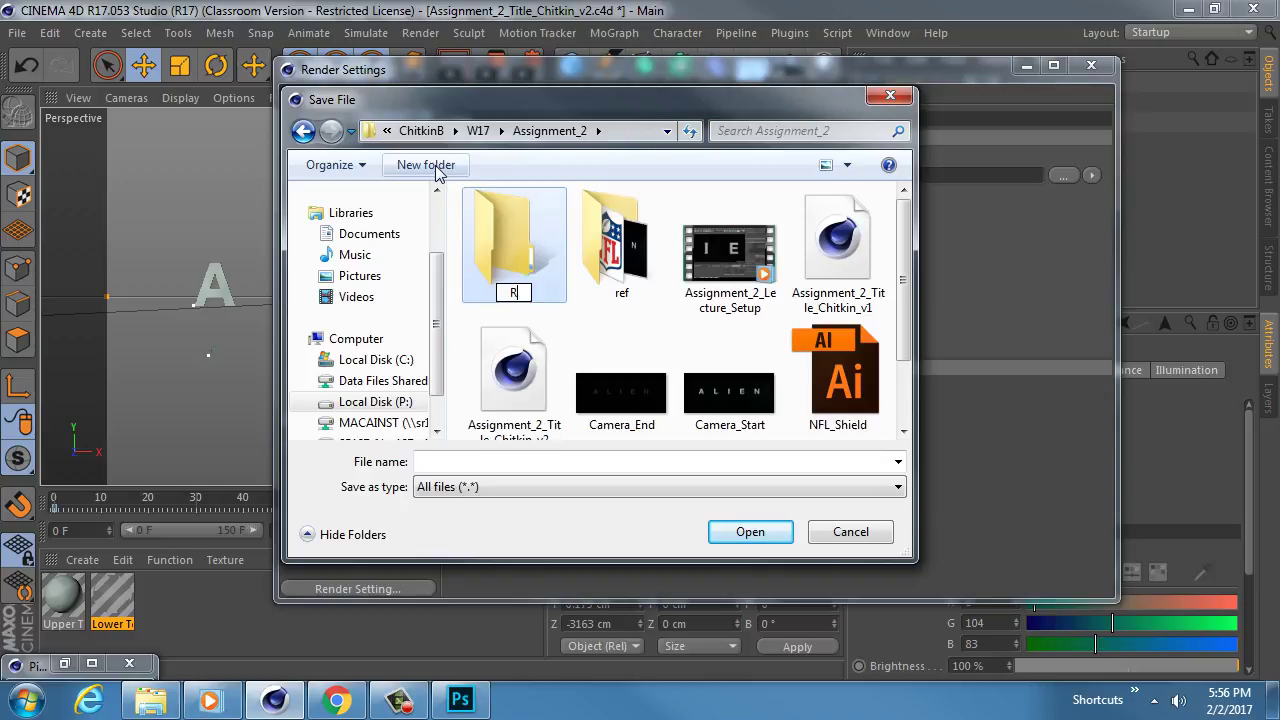
type("ender_Sequence")
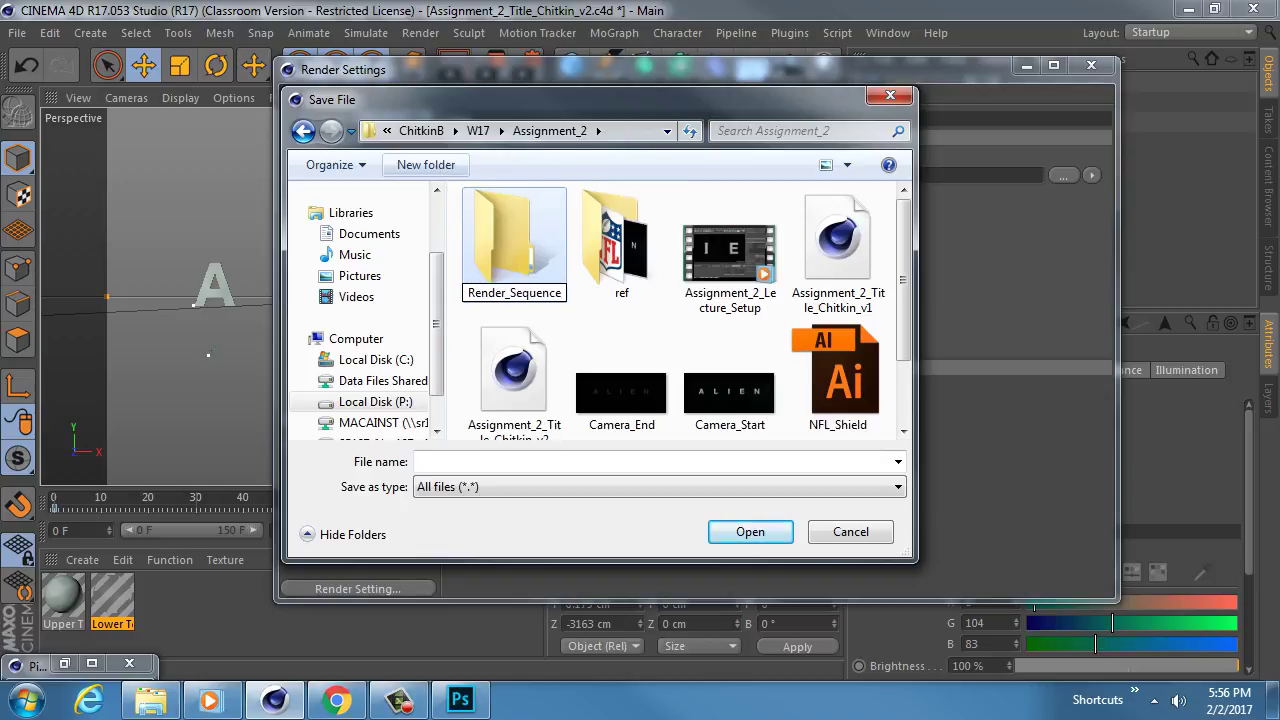
key("Return")
Name the render output file with Assignment_2_Title, the author's surname and the suffix render, separated by underscores, and save the path
left_click(474, 462)
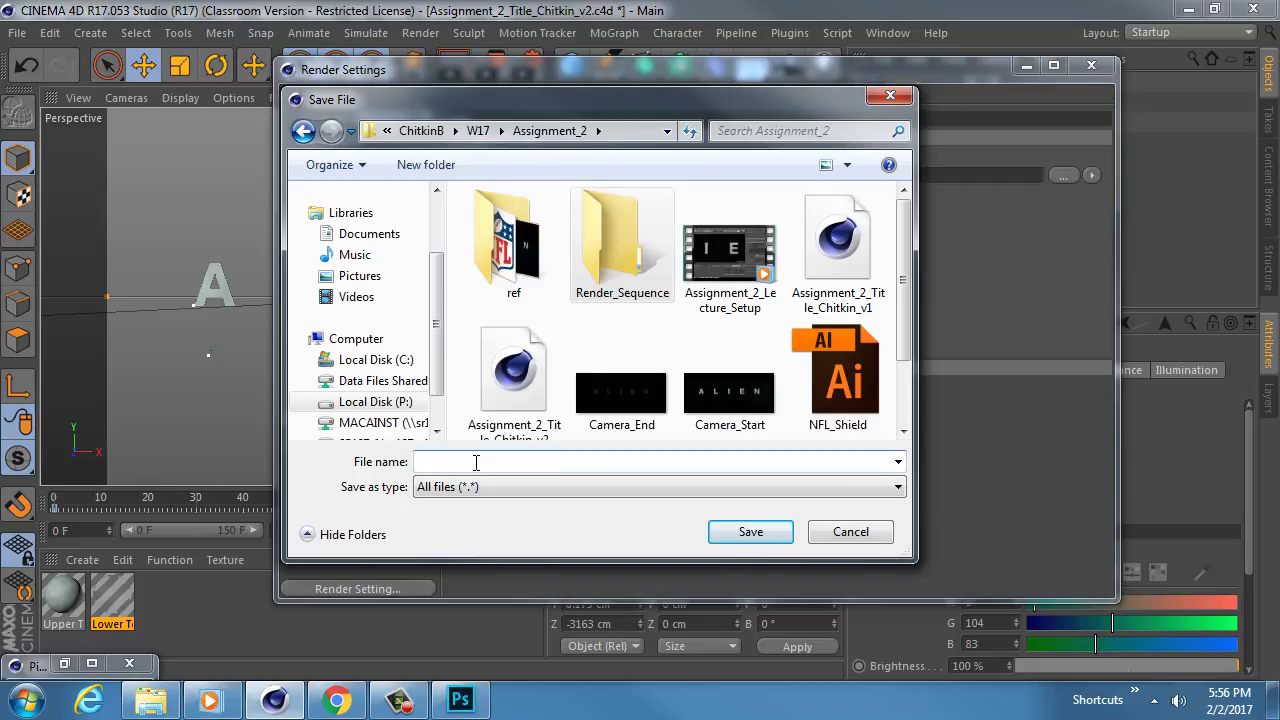
type("Assignment_2")
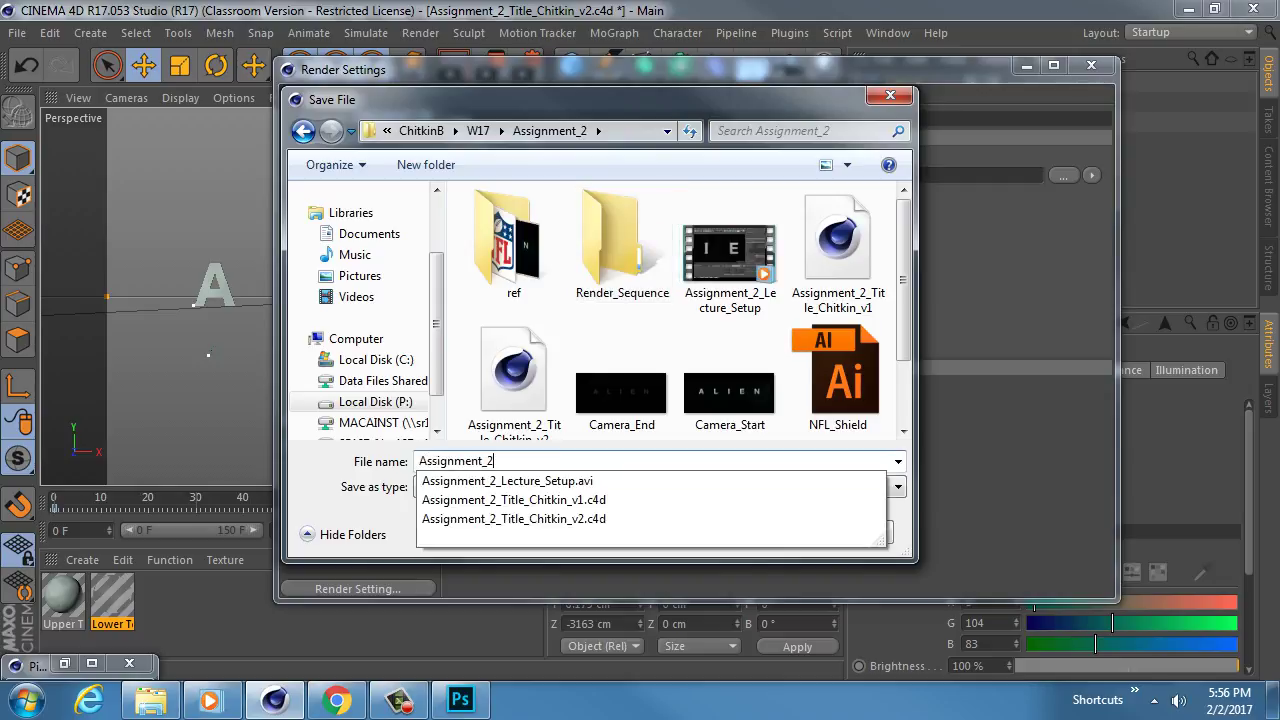
type("_Title_")
key("BackSpace")
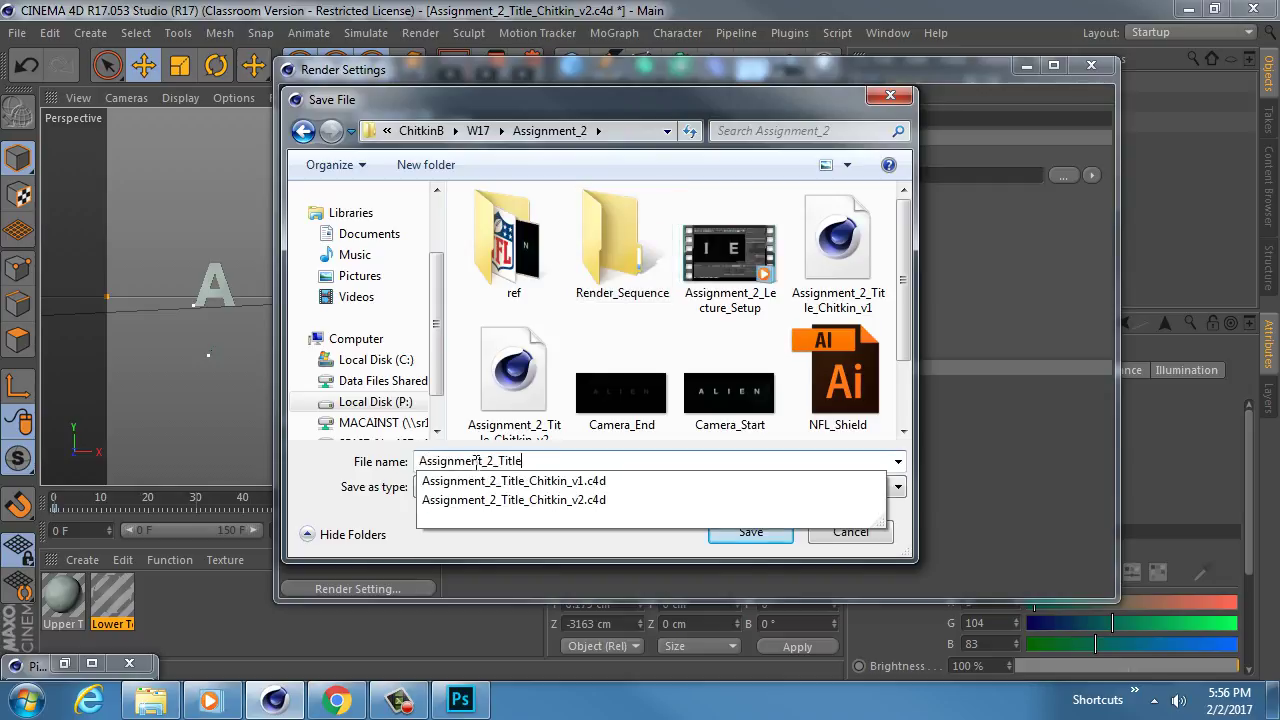
type("_Chitkin_render")
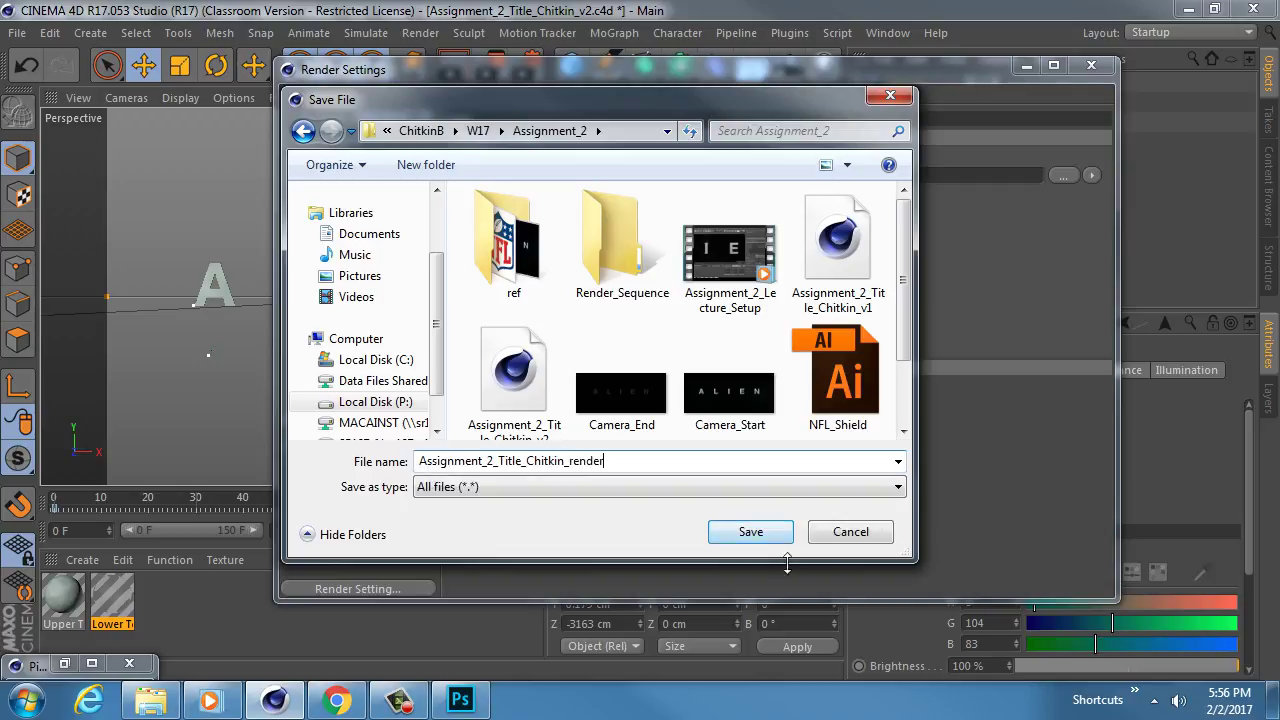
left_click(773, 532)
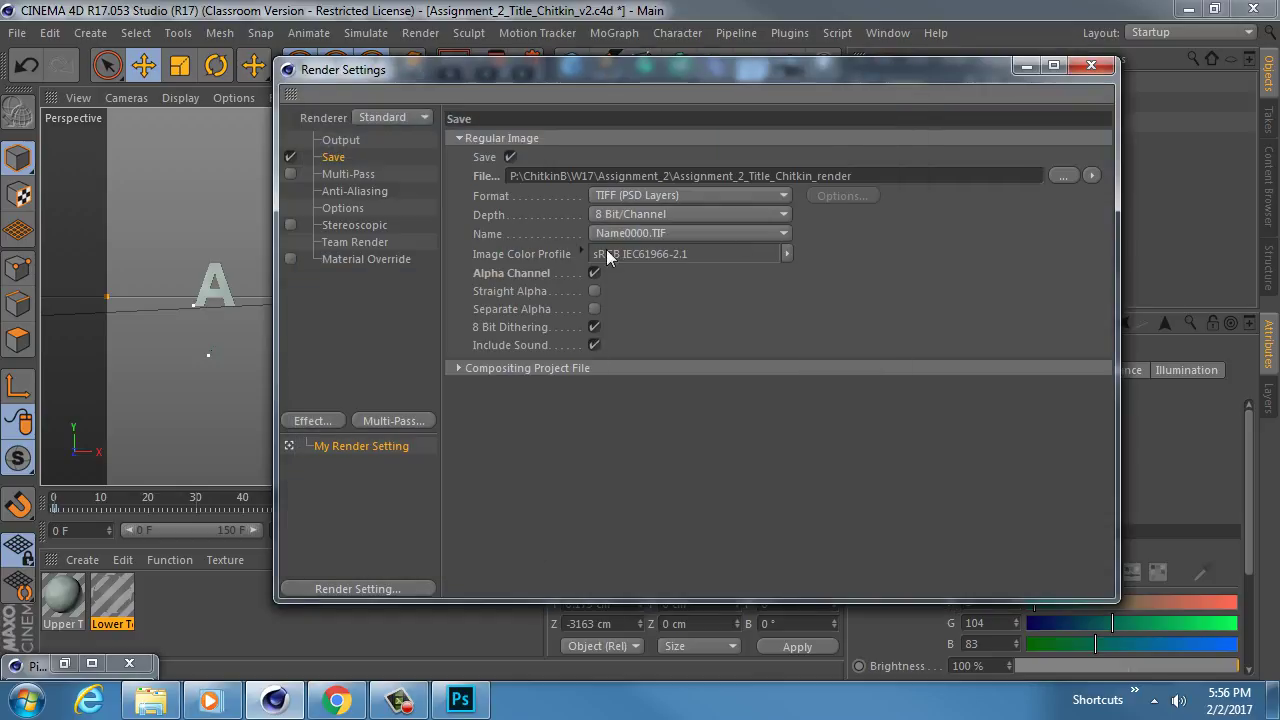
Set the rendered files' naming format to Name.0000.TIF and check the Alpha Channel option
left_click(641, 233)
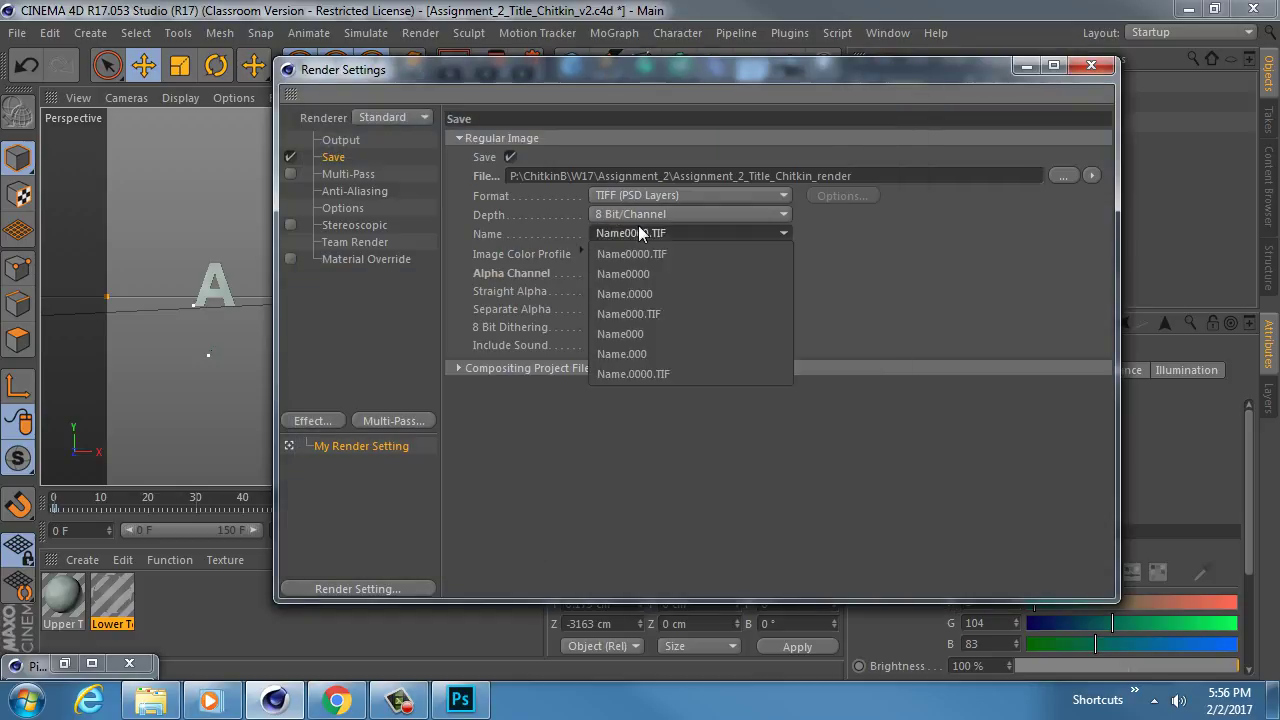
left_click(642, 374)
left_click(548, 275)
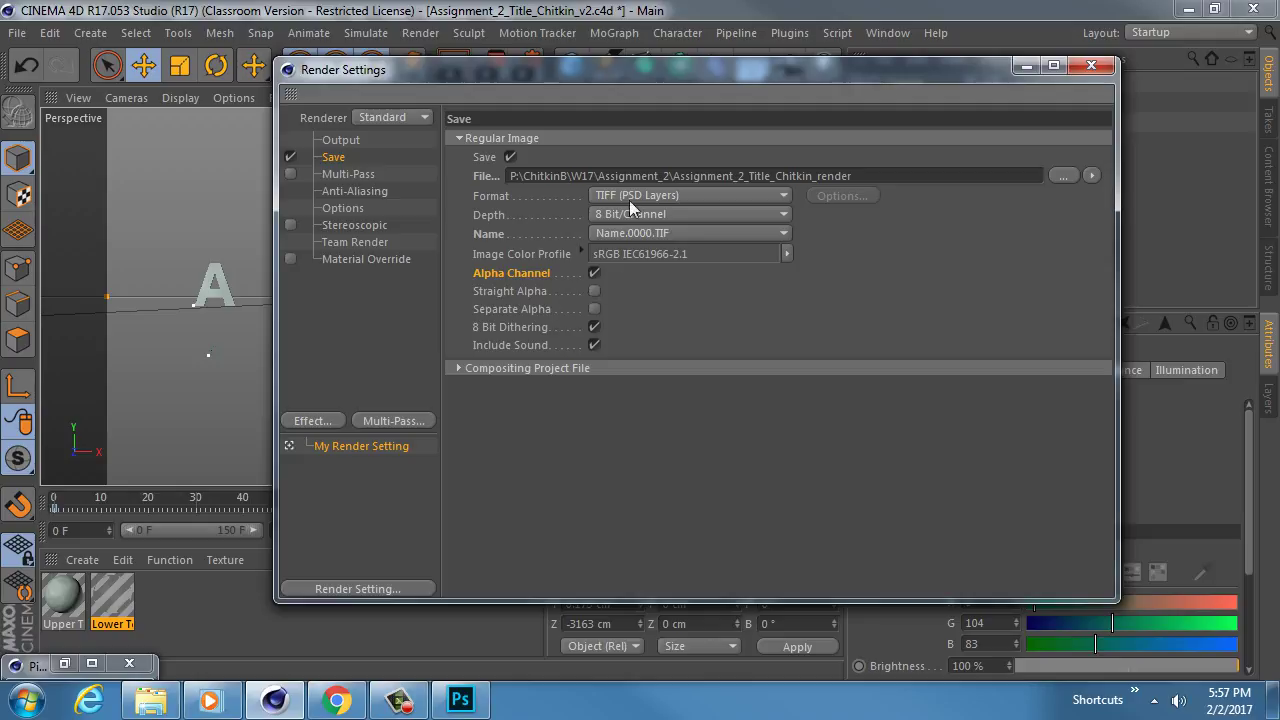
Redirect the render output path into the Render_Sequence folder, keeping the same file name
left_click(346, 175)
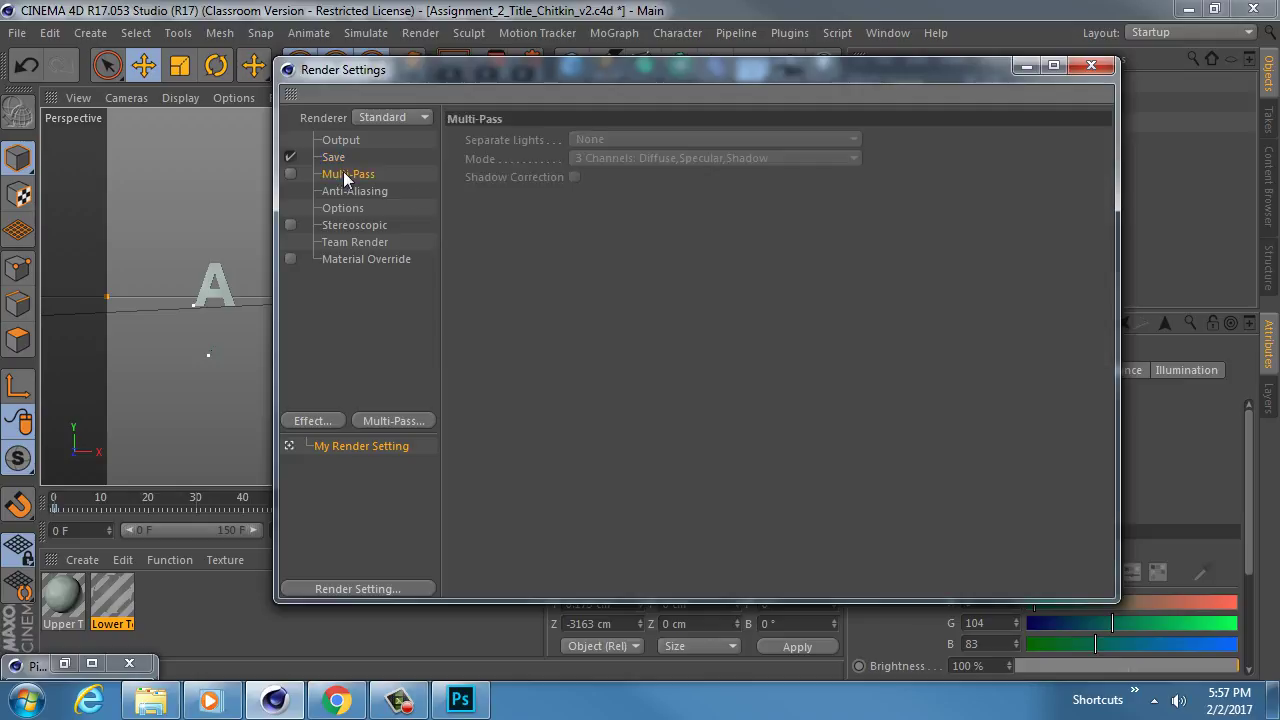
left_click(334, 158)
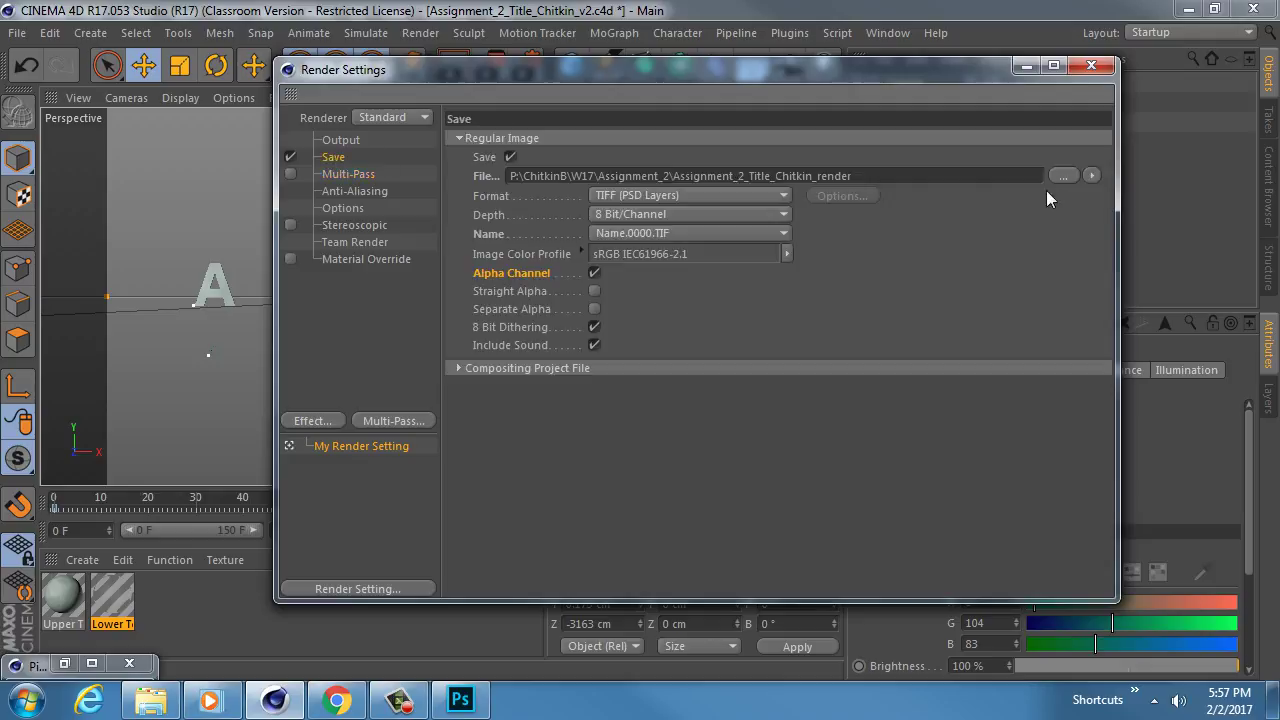
left_click(1064, 175)
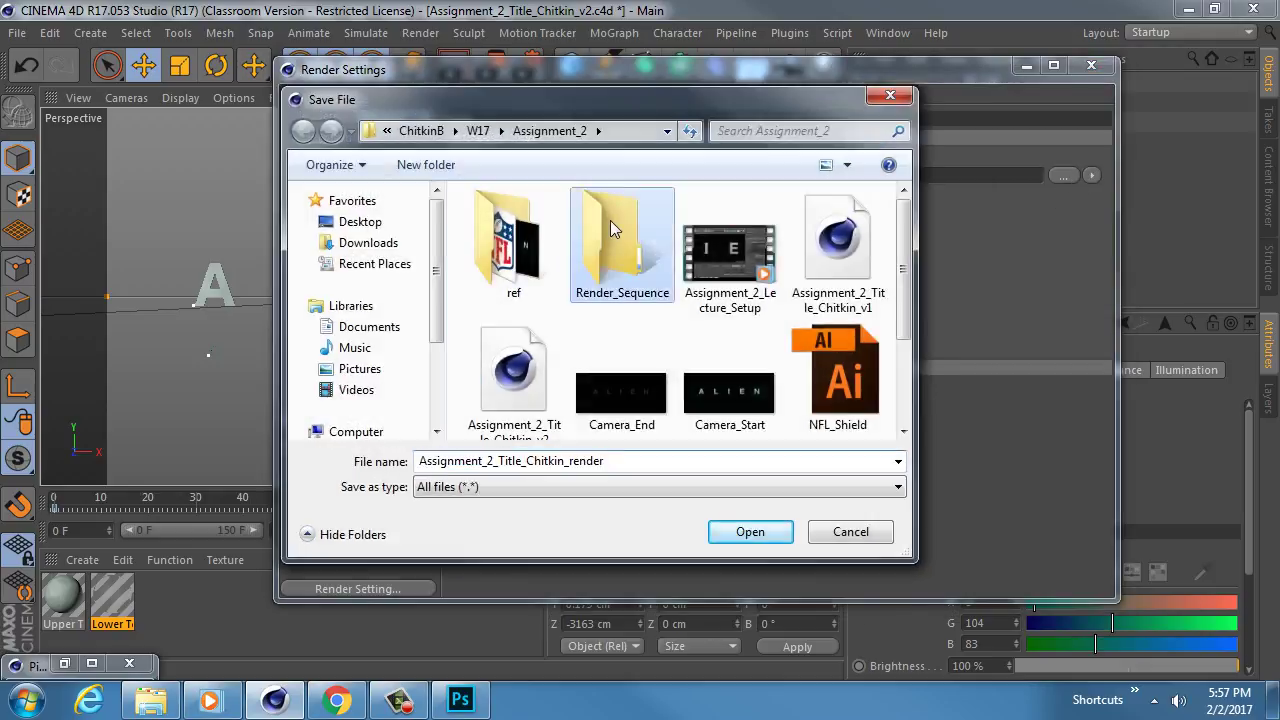
double_click(612, 224)
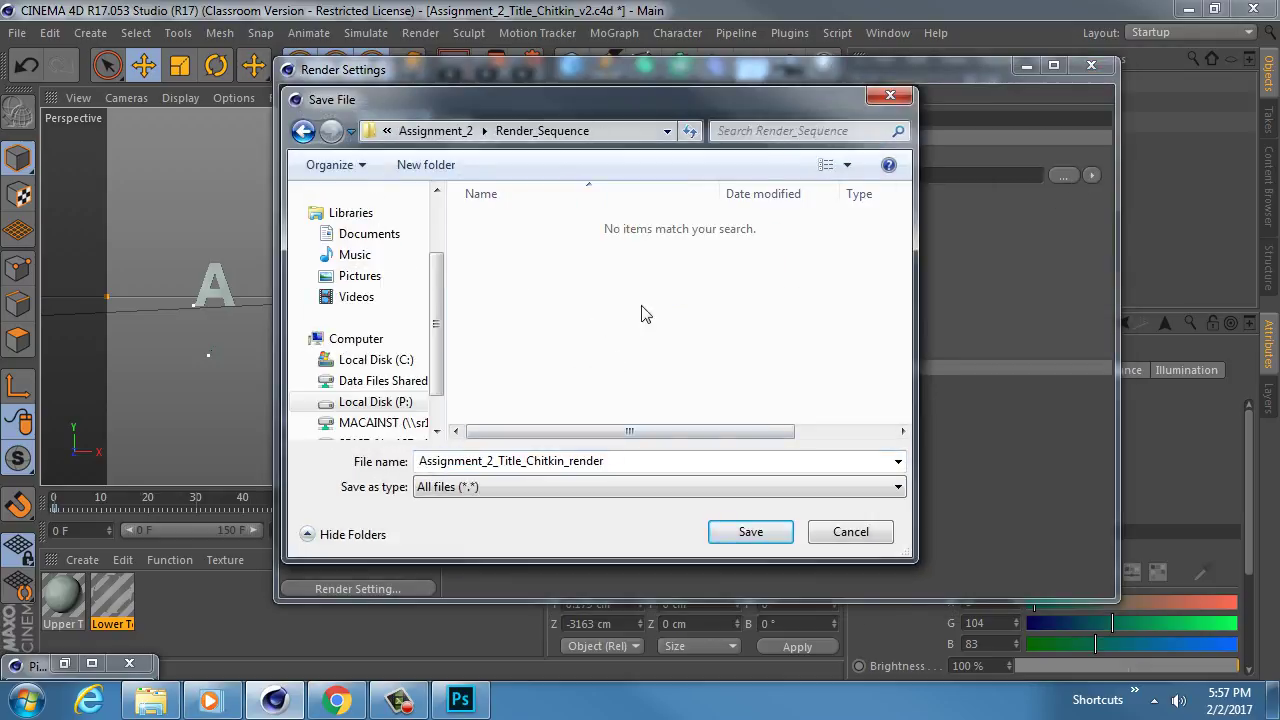
left_click(749, 533)
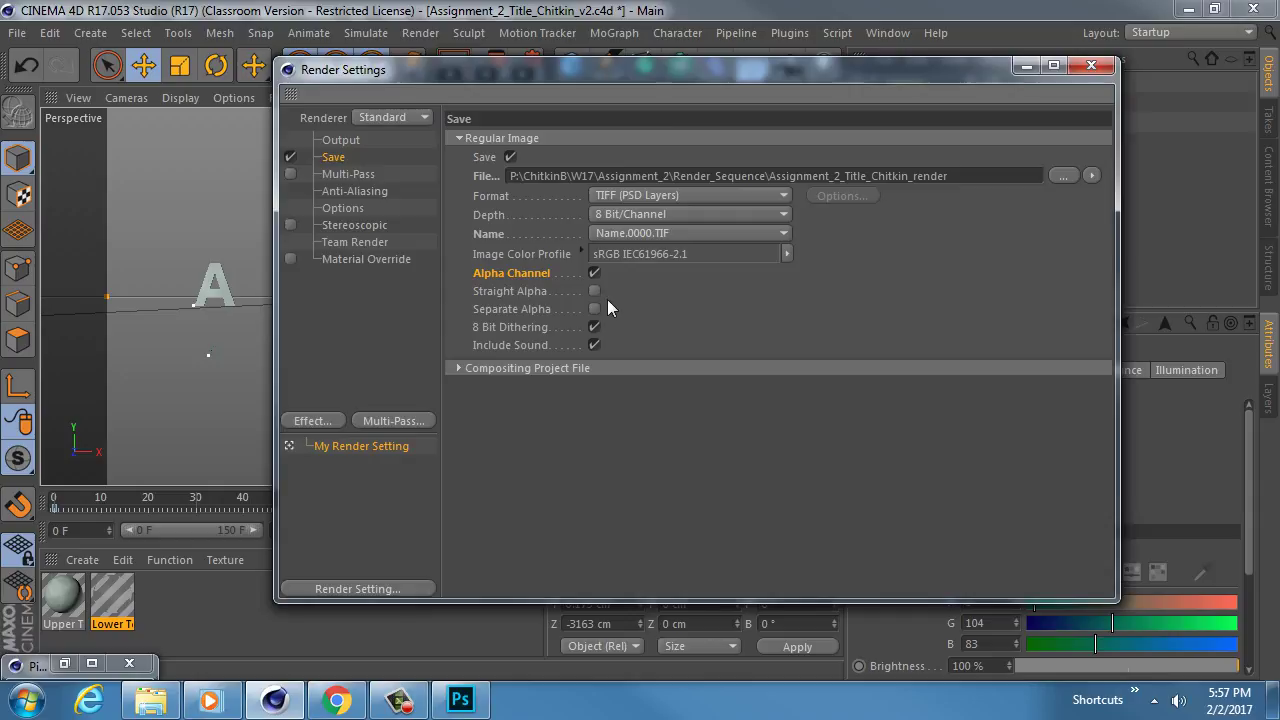
Set the render's anti-aliasing to Best, close the render settings and save the project
left_click(347, 175)
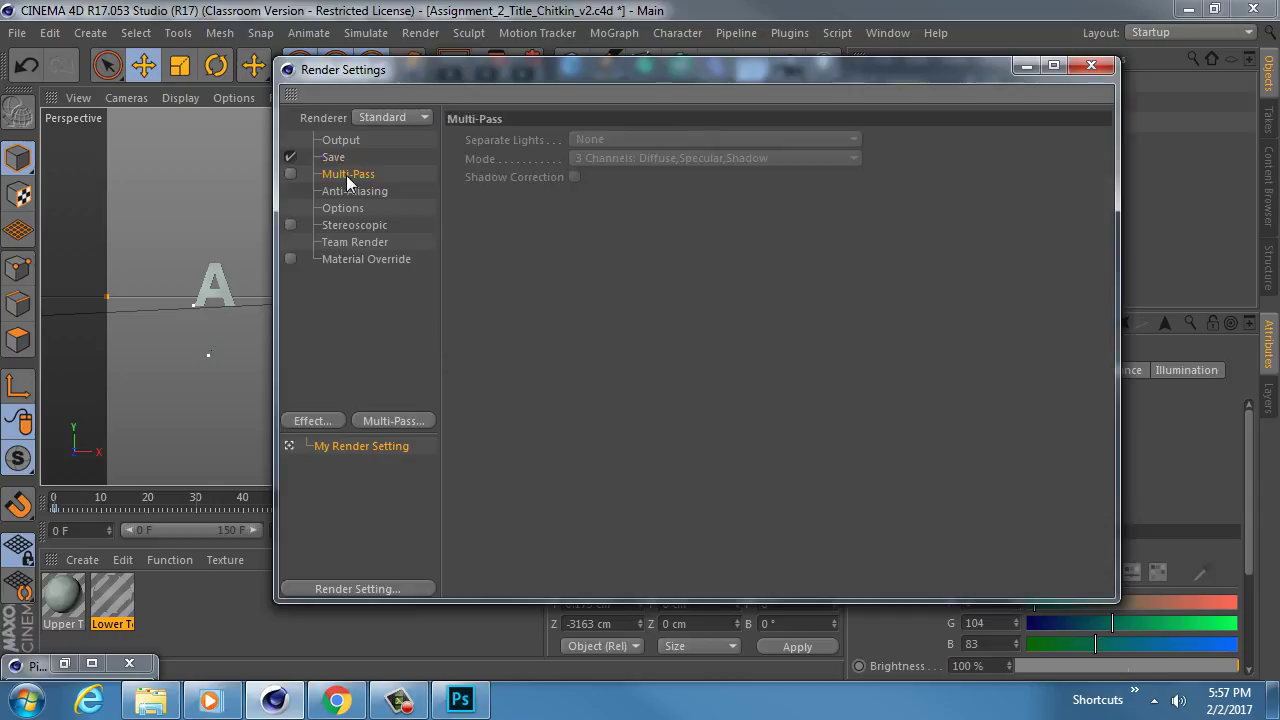
left_click(352, 190)
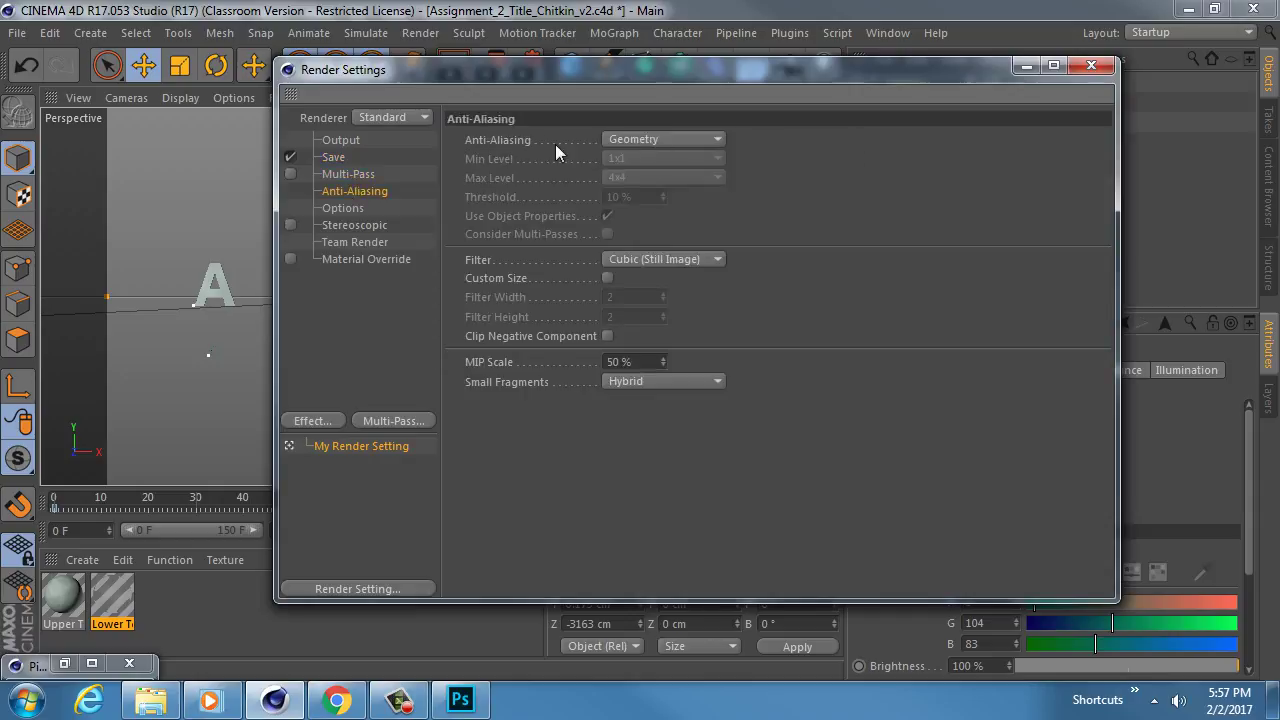
left_click(651, 139)
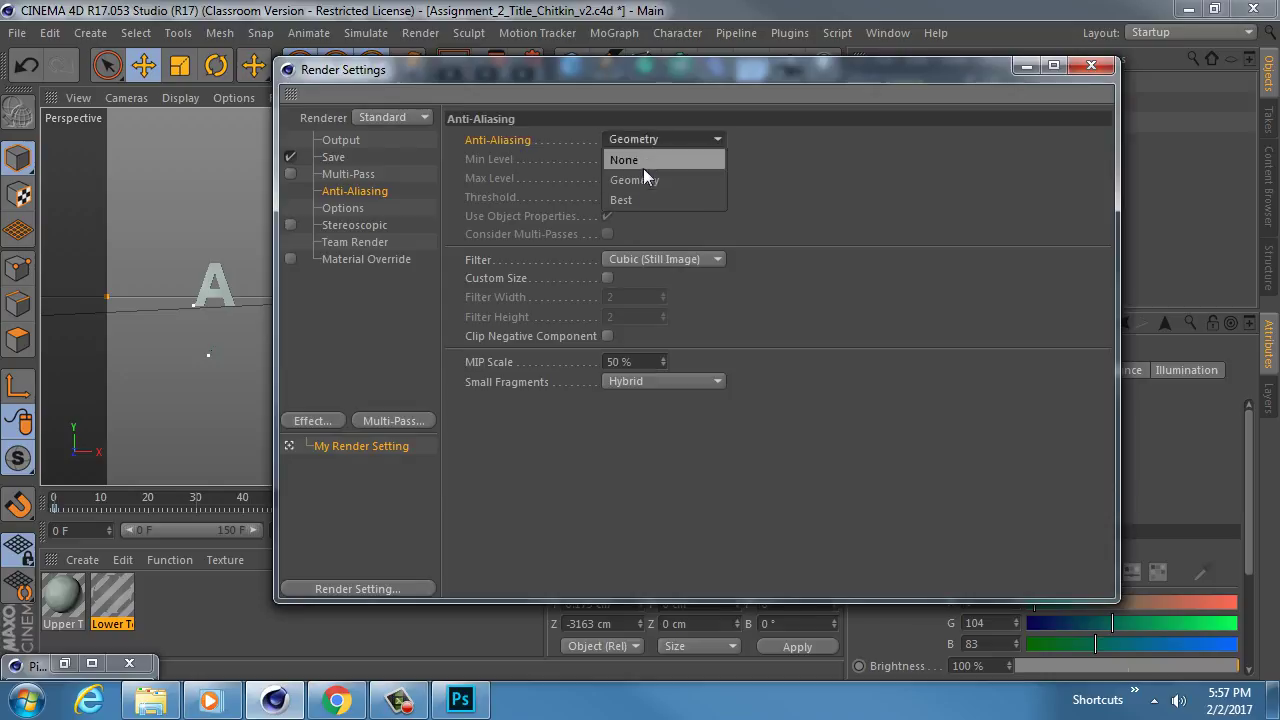
left_click(643, 199)
left_click_drag(529, 69, 447, 75)
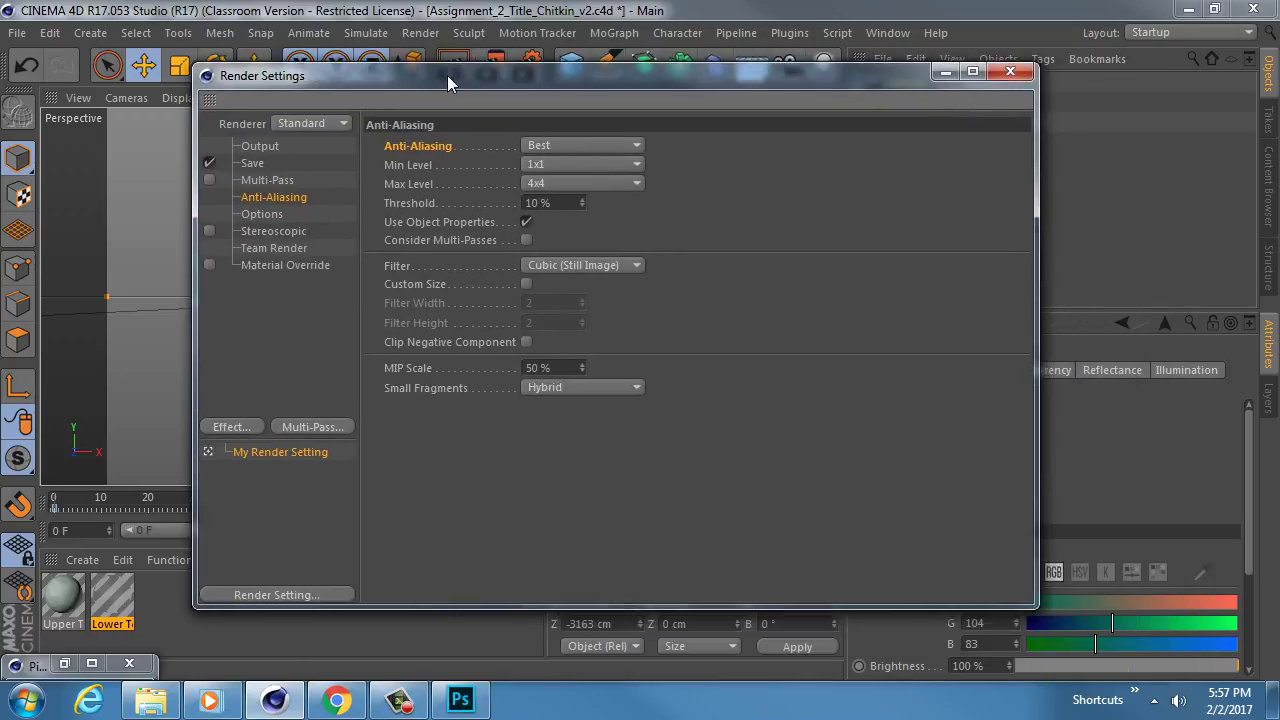
left_click(1011, 73)
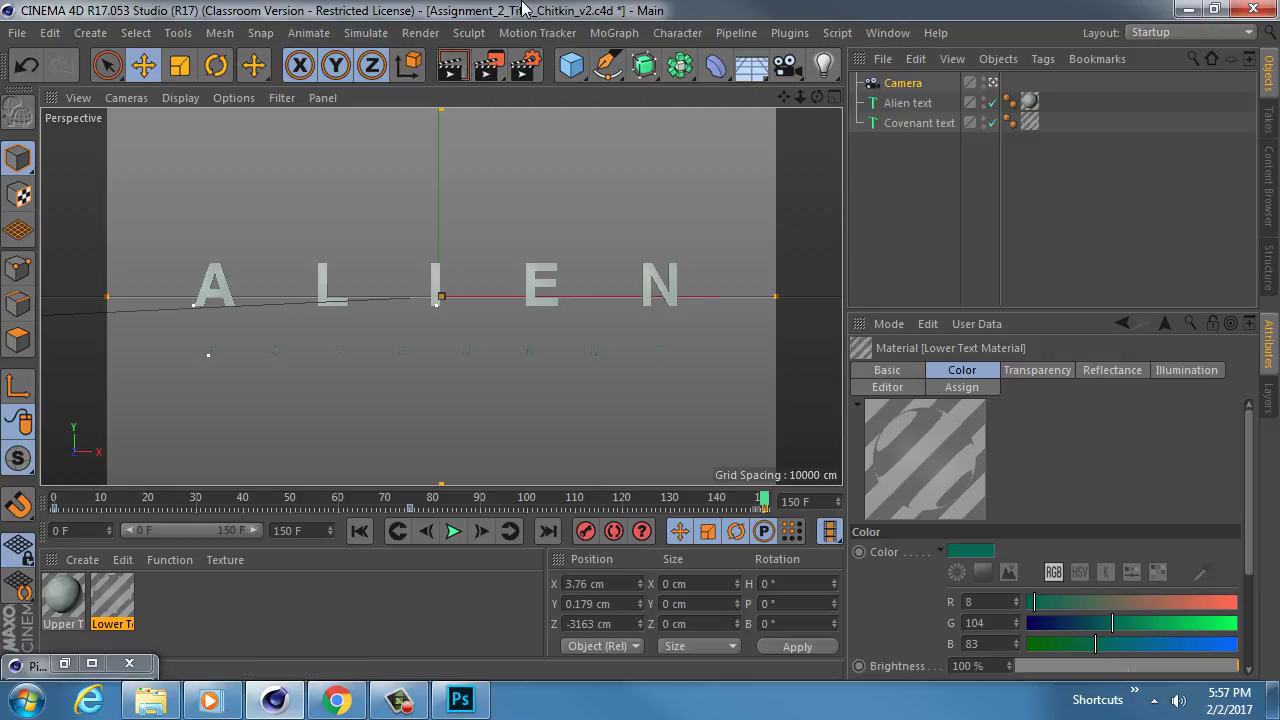
key("ctrl+s")
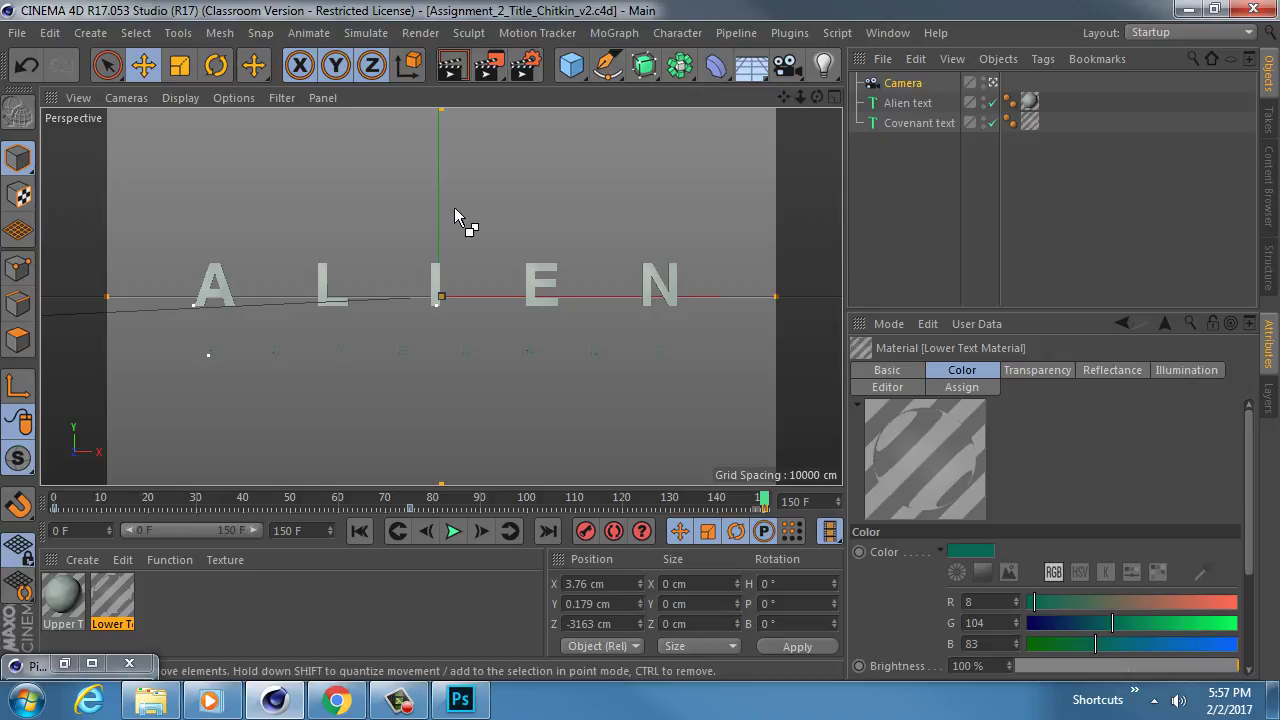
Create a new empty project and add a MoText object to it
key("ctrl+n")
left_click_drag(432, 247, 578, 275, "alt")
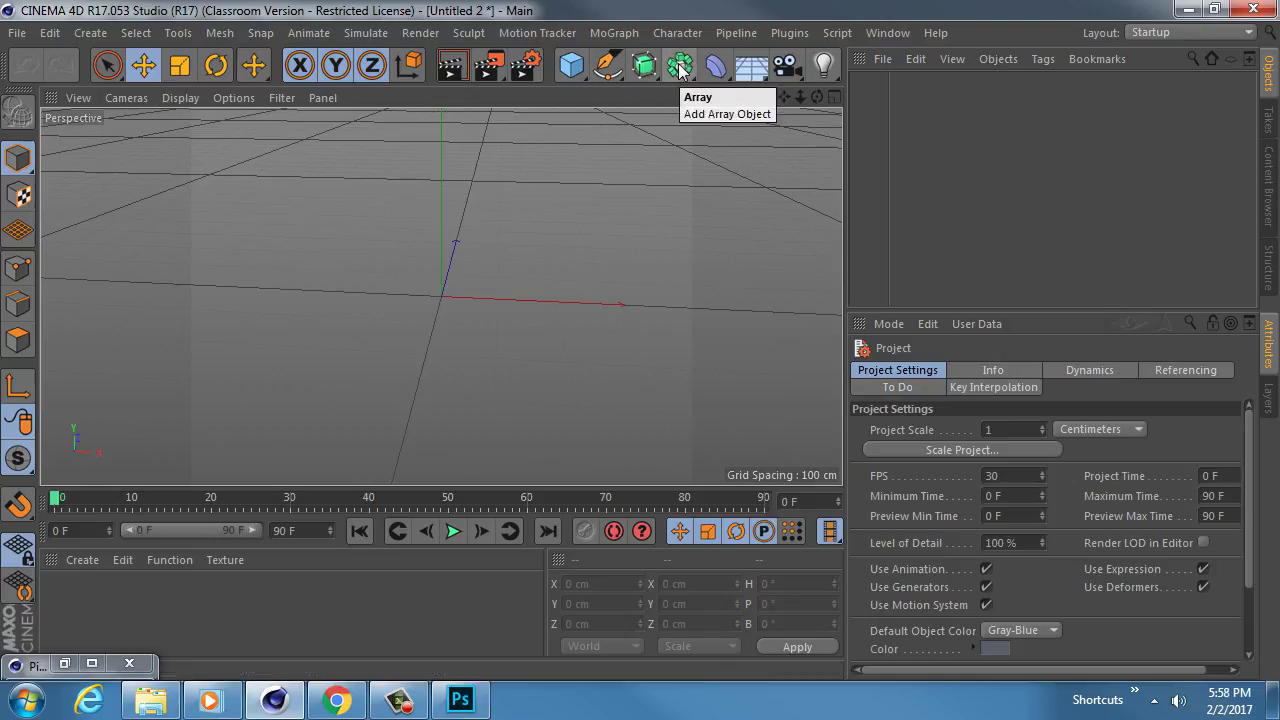
left_click(617, 33)
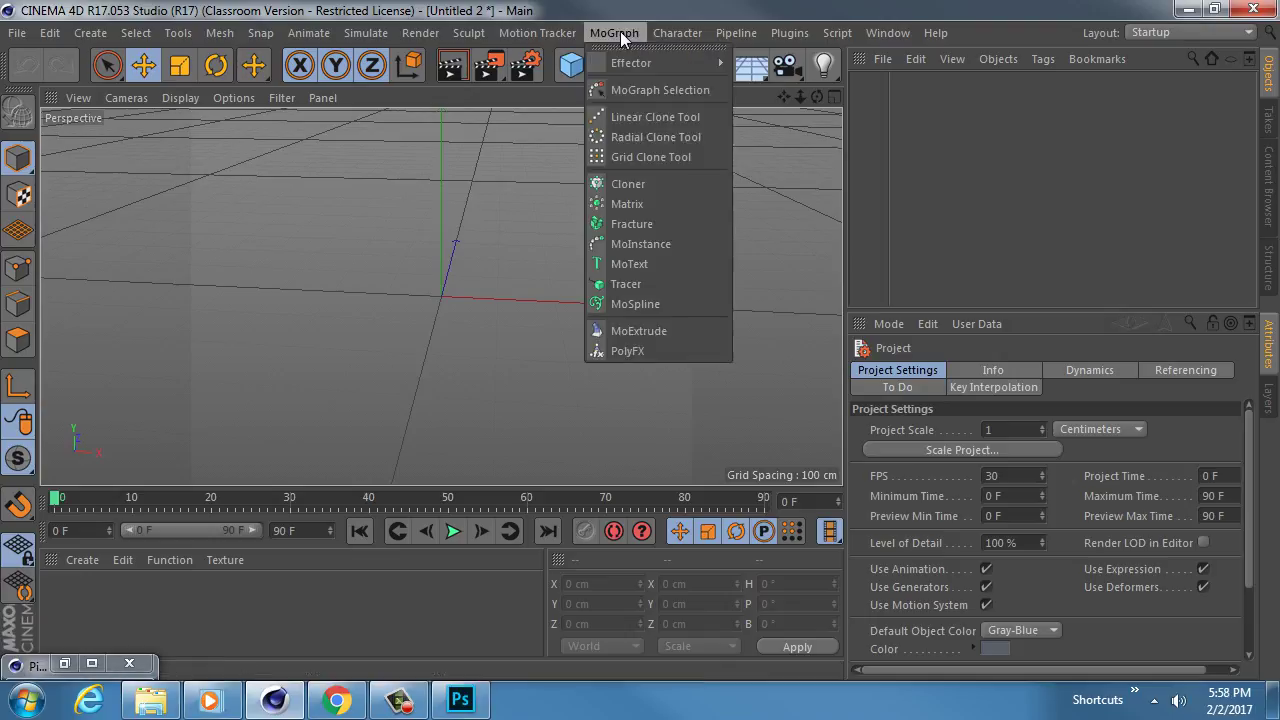
left_click(640, 263)
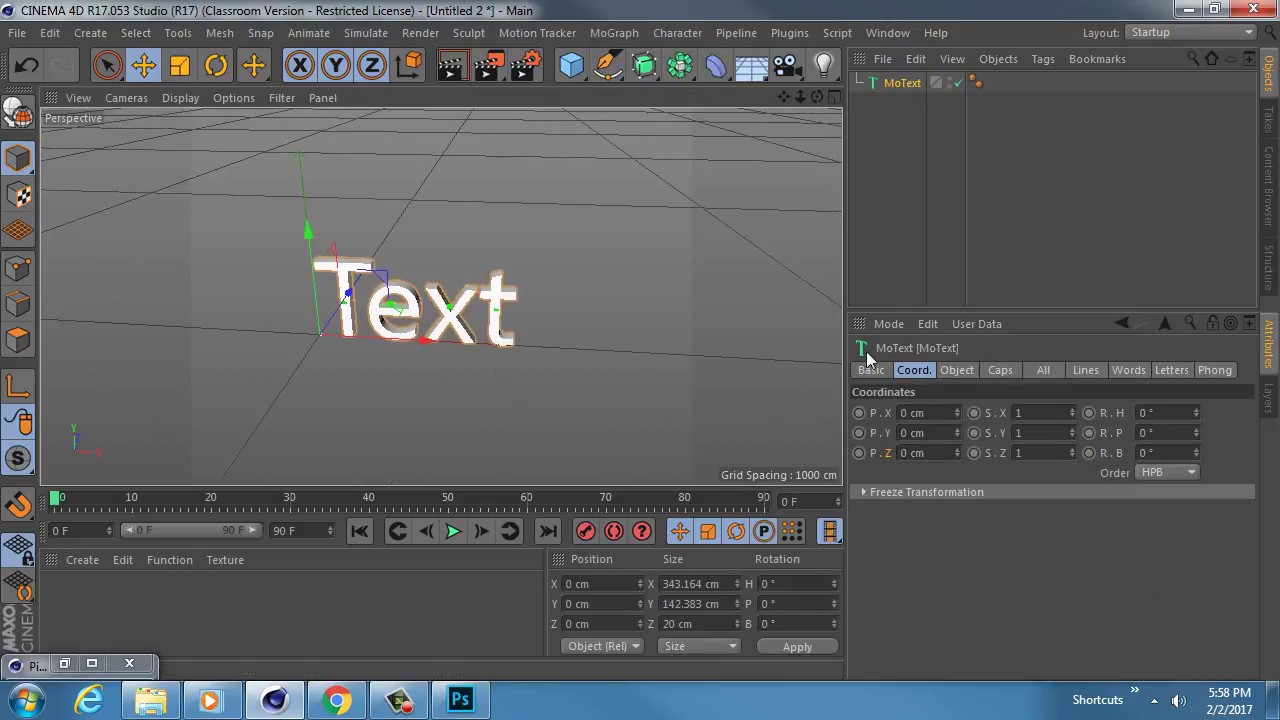
Enlarge the attributes area for the MoText's object properties and set its alignment to Middle
left_click(956, 370)
left_click_drag(1020, 310, 1020, 135)
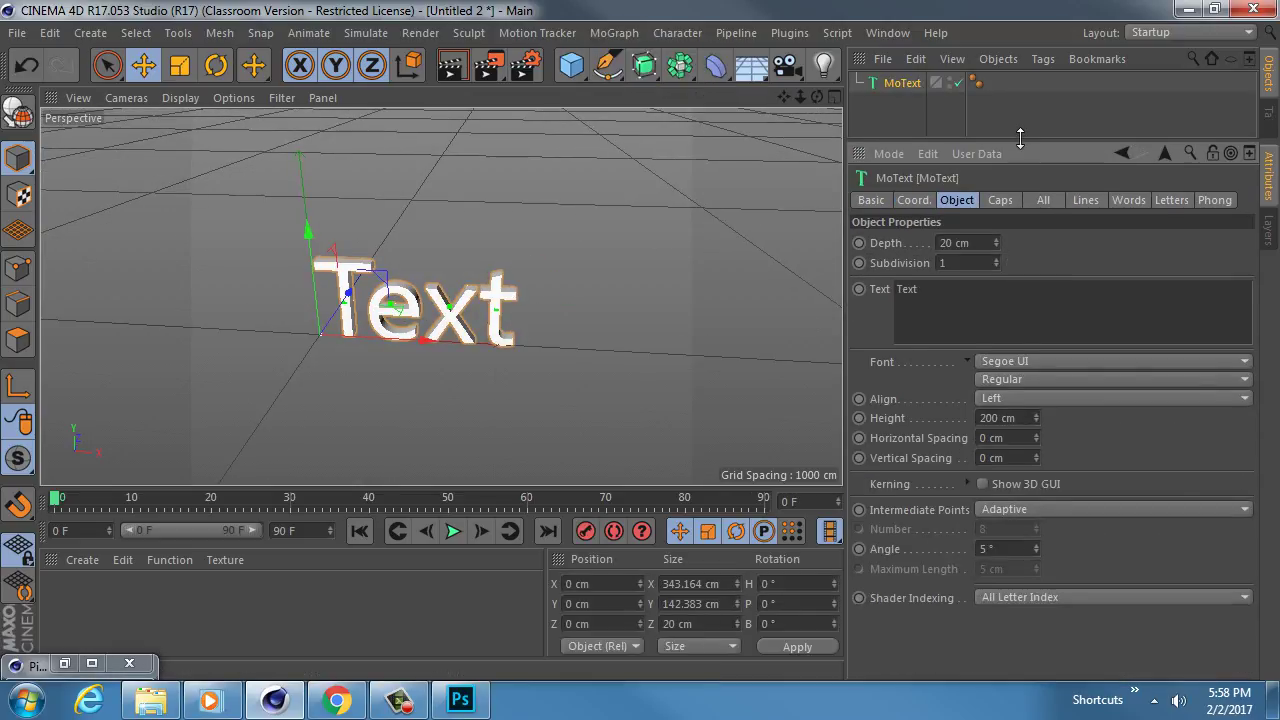
left_click(1038, 396)
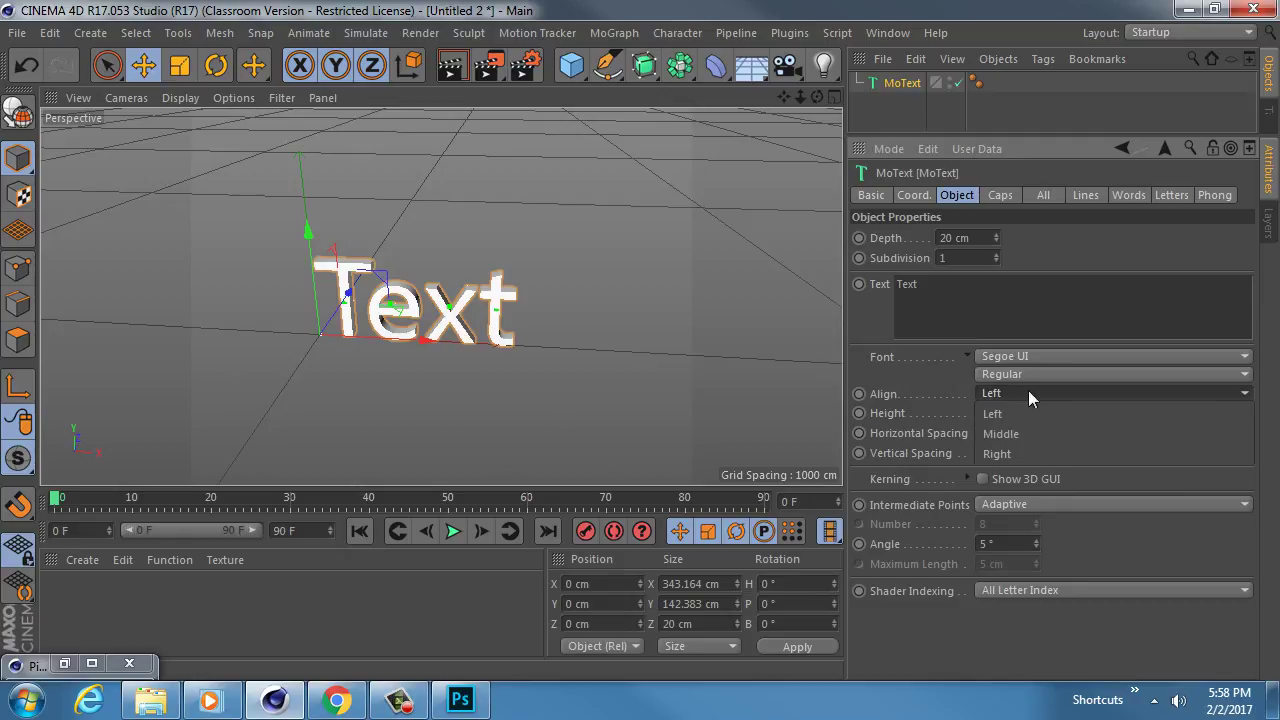
left_click(1013, 434)
Replace the MoText's default text with COOL and TEXT on two separate lines
left_click(960, 282)
key("ctrl+a")
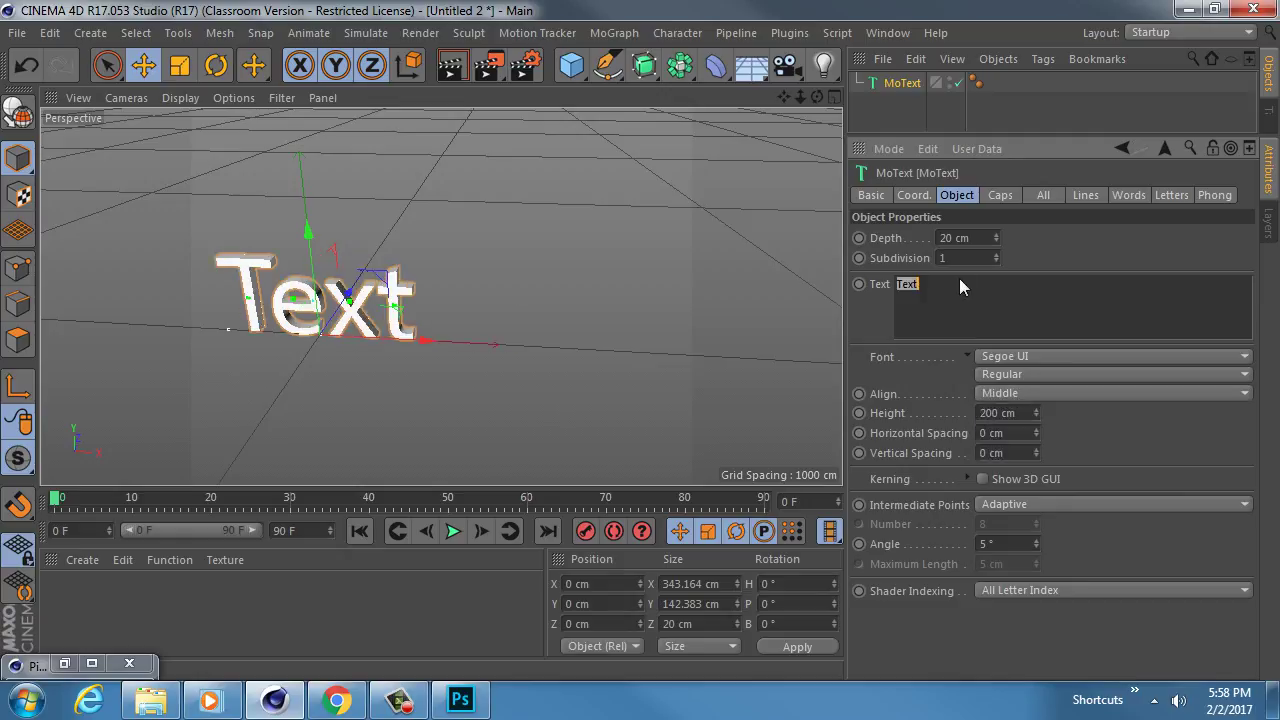
type("Cool")
key("BackSpace")
key("BackSpace")
key("BackSpace")
type("COOL")
key("Return")
type("TEXT")
left_click(752, 263)
middle_click_drag(384, 318, 461, 264, "alt")
left_click_drag(461, 262, 484, 308, "alt")
left_click(444, 273)
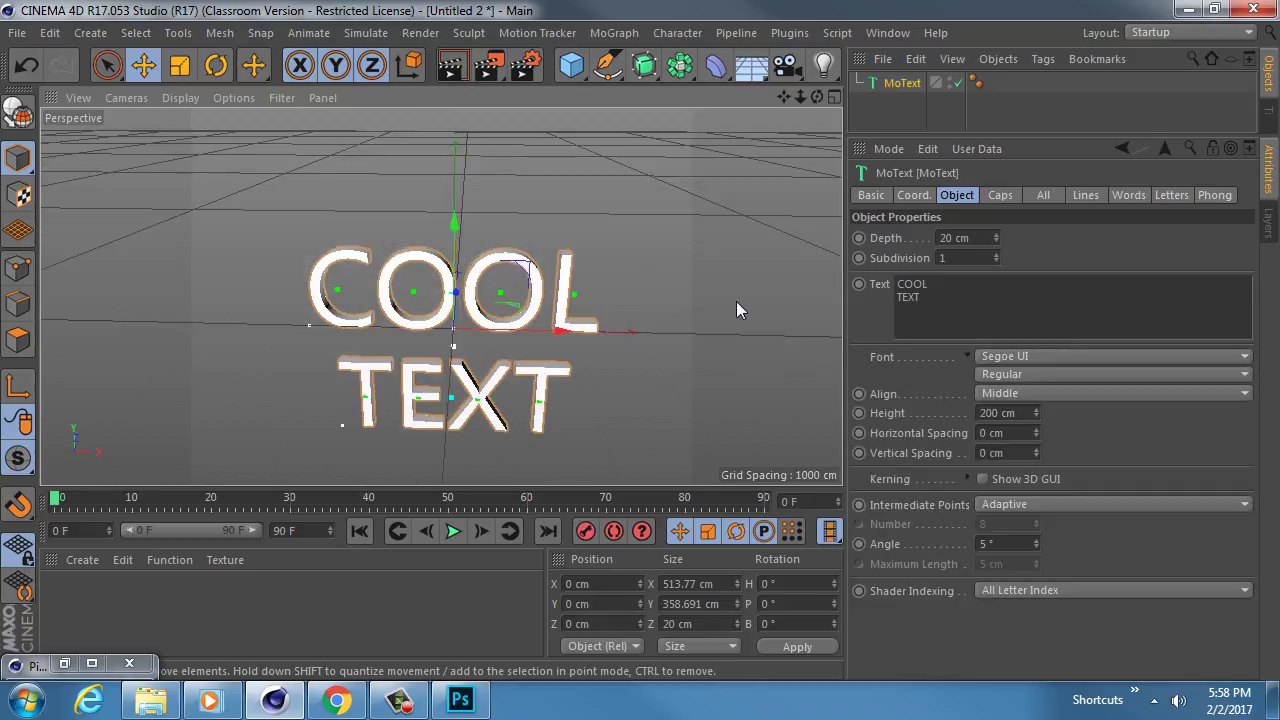
Try the Source Code Pro font on the COOL TEXT MoText
left_click(1003, 195)
left_click(953, 195)
left_click(1025, 356)
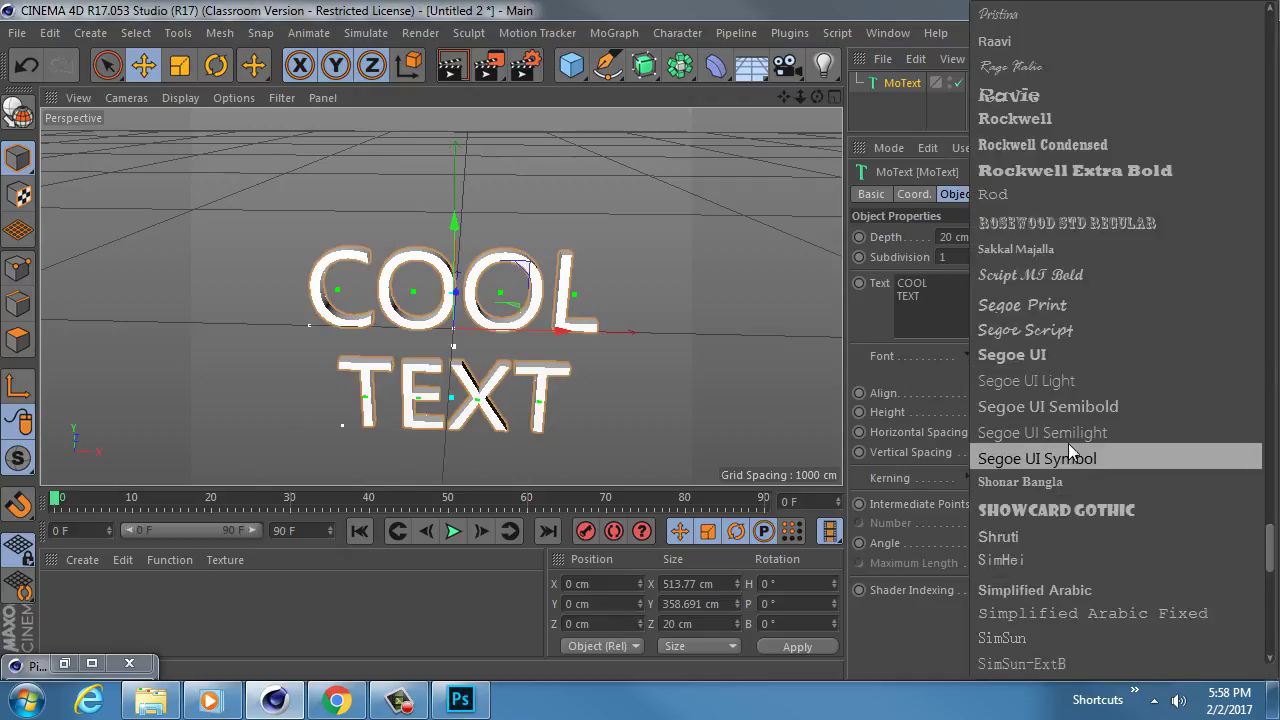
scroll(1068, 443, "down", 6)
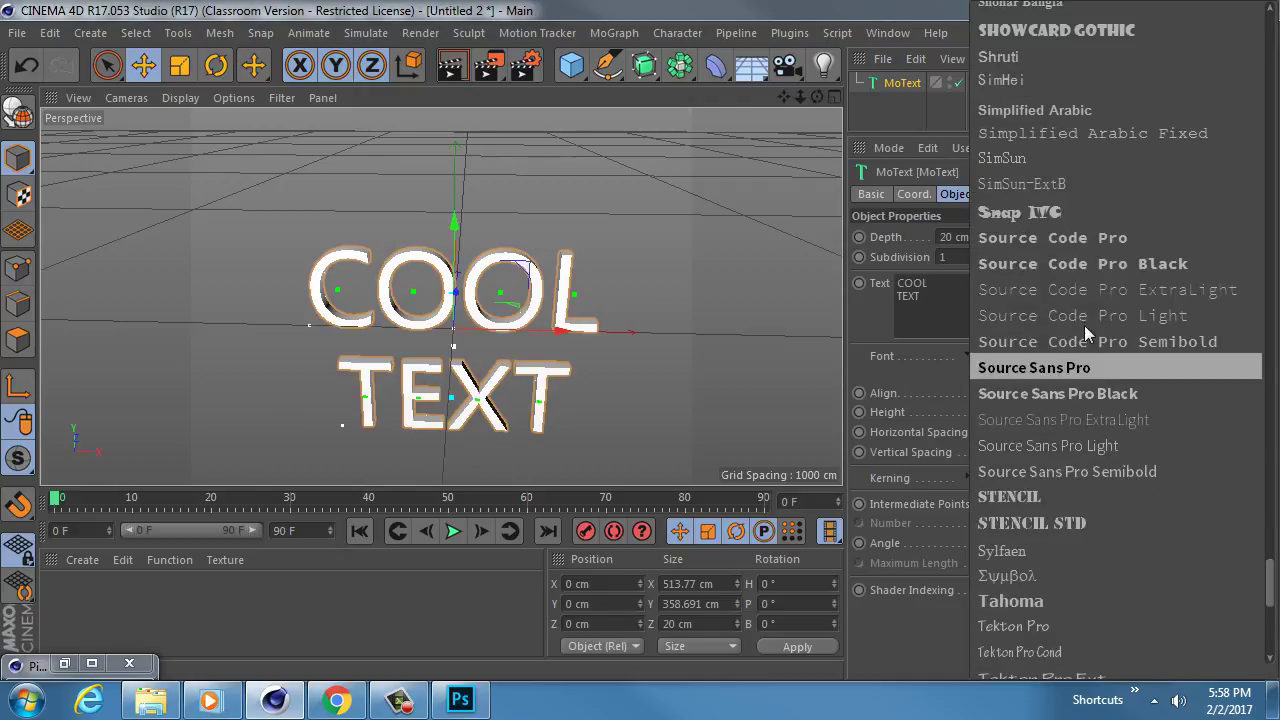
left_click(1052, 258)
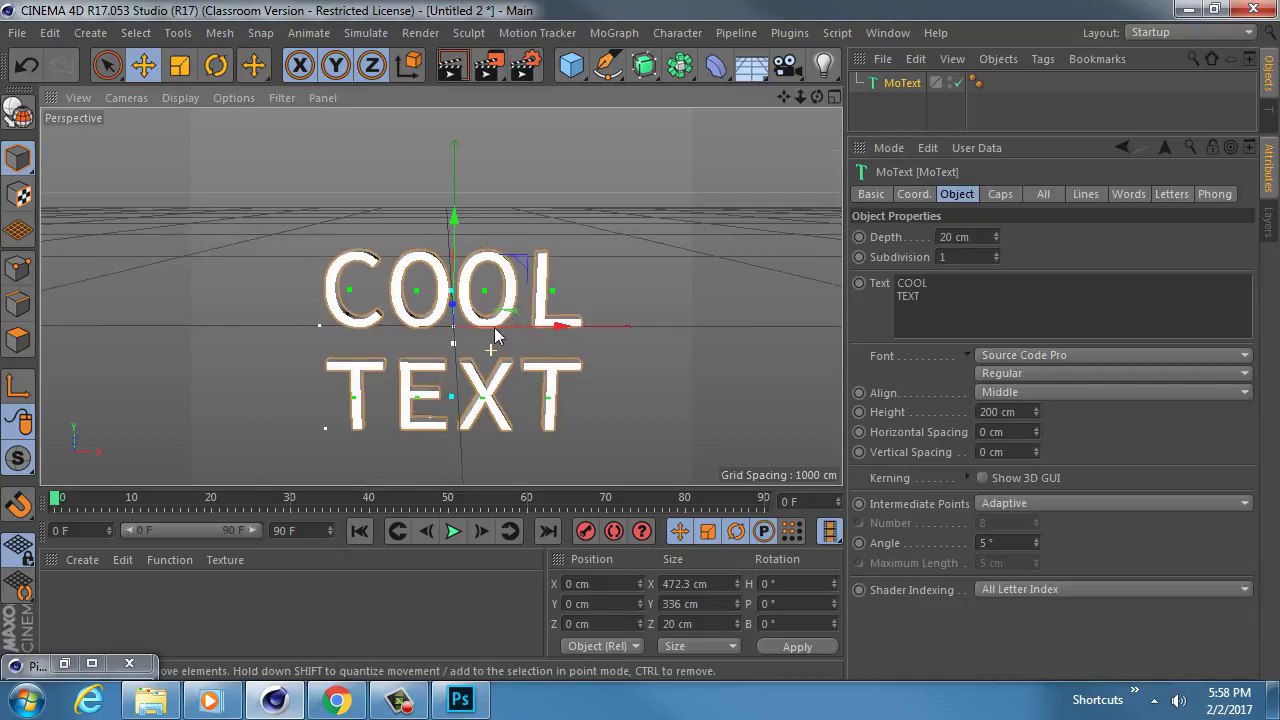
Set the MoText's font to Vrinda
left_click(1029, 356)
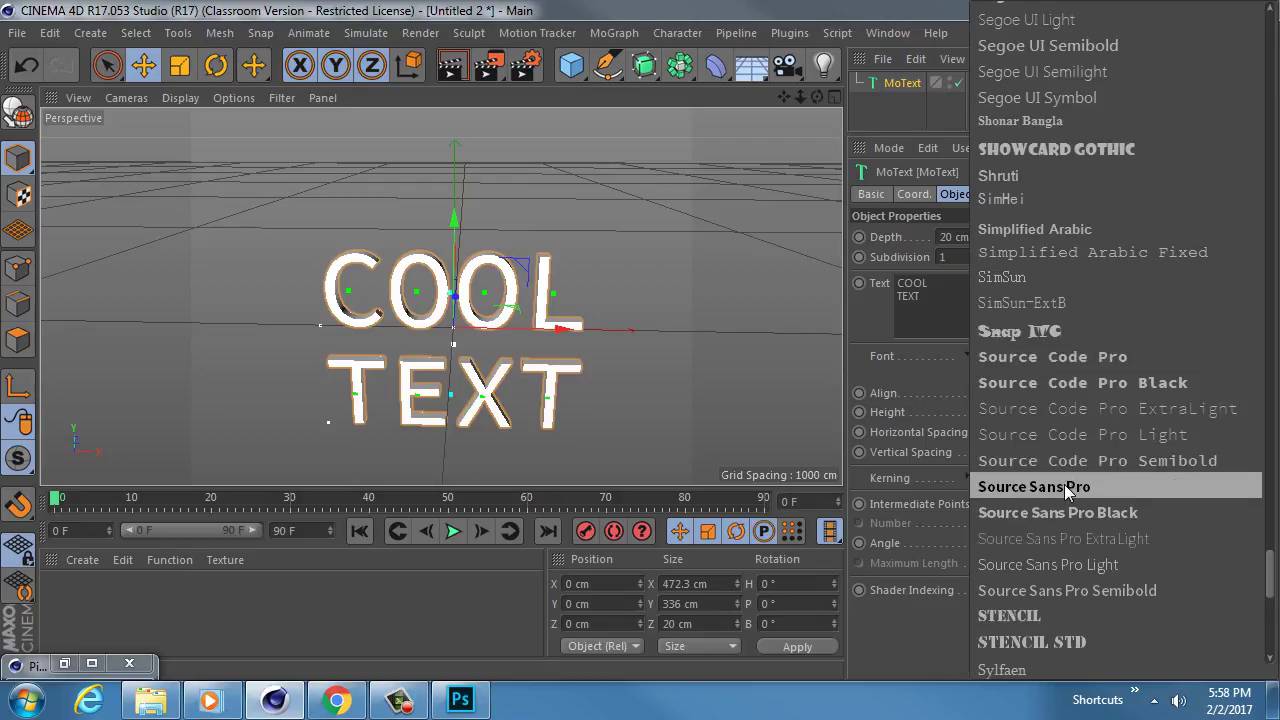
scroll(1063, 504, "down", 8)
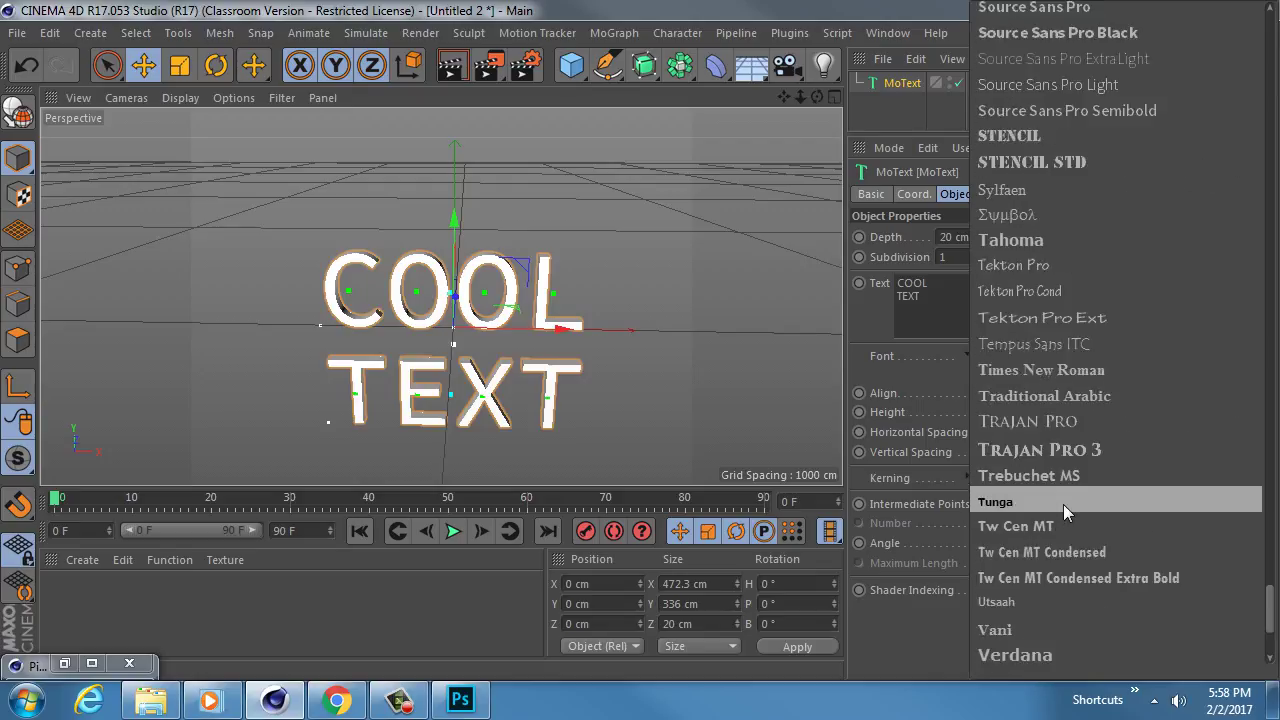
scroll(1063, 504, "down", 3)
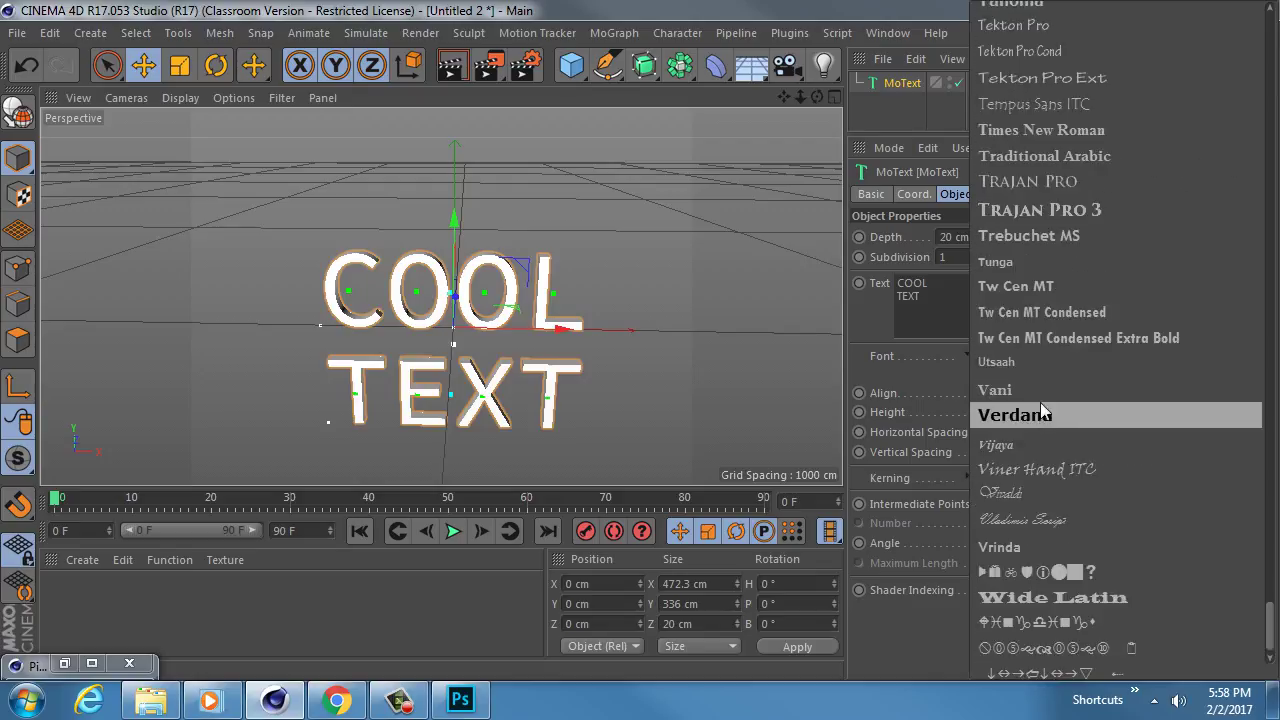
scroll(1045, 380, "down", 1)
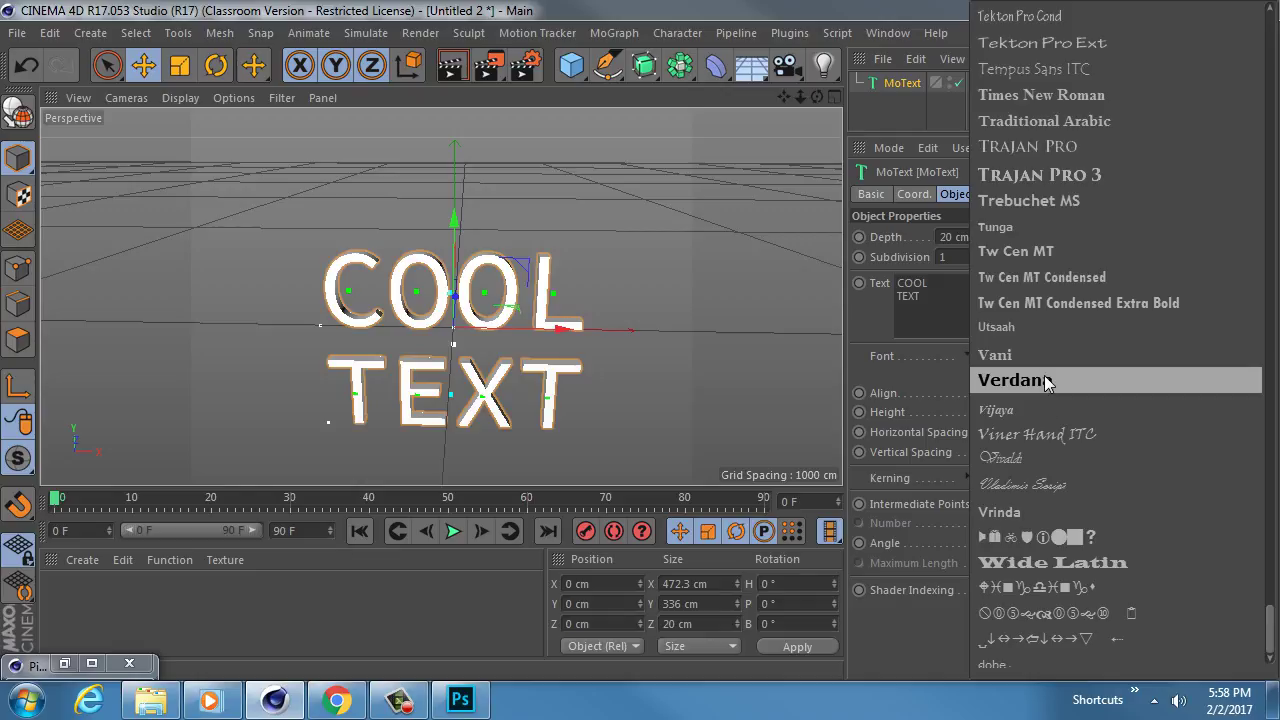
left_click(1031, 513)
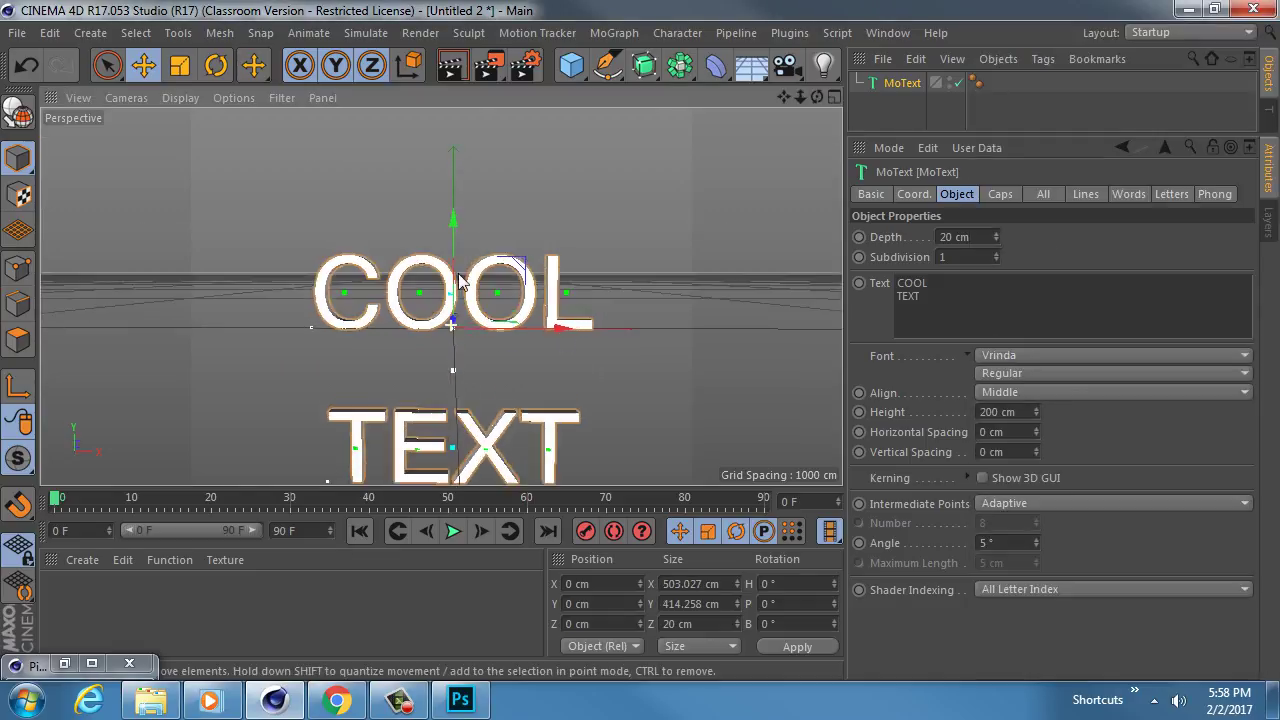
Set the MoText's vertical spacing to -124 cm and its font style to Bold
left_click(1036, 436)
key("ctrl+z")
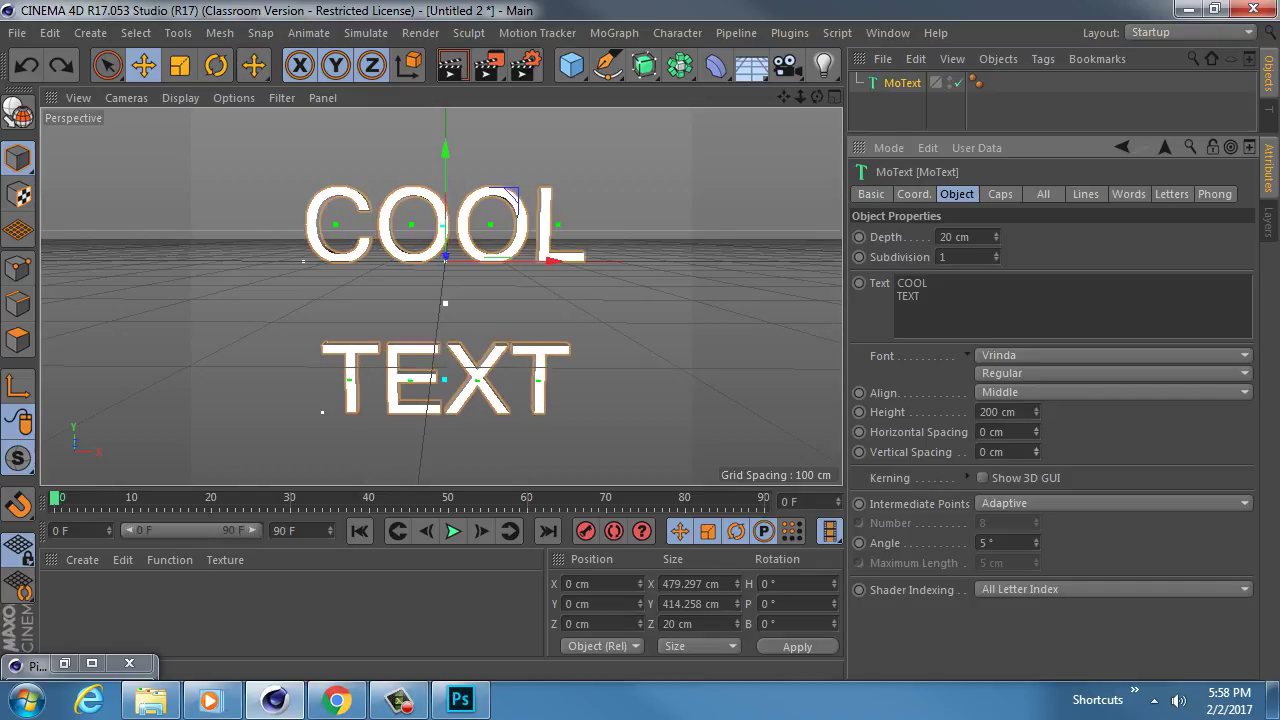
left_click_drag(1036, 452, 1036, 516)
scroll(463, 250, "up", 5)
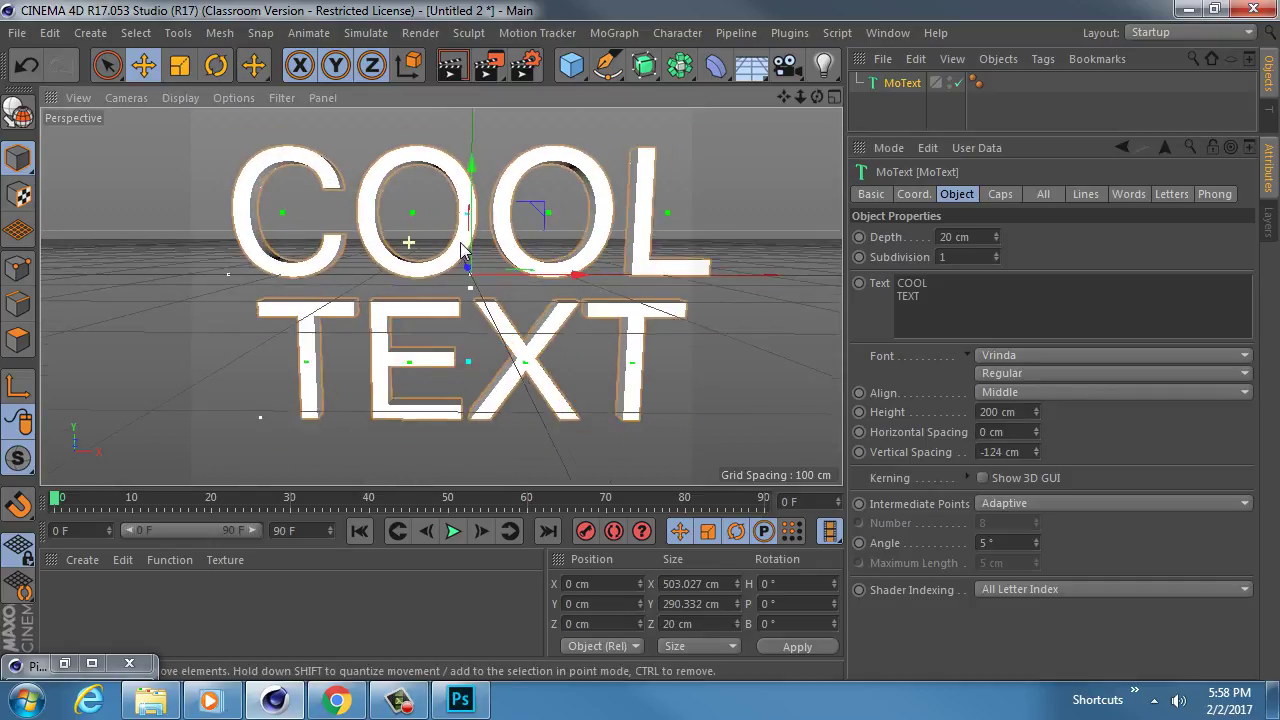
left_click_drag(463, 250, 500, 345, "alt")
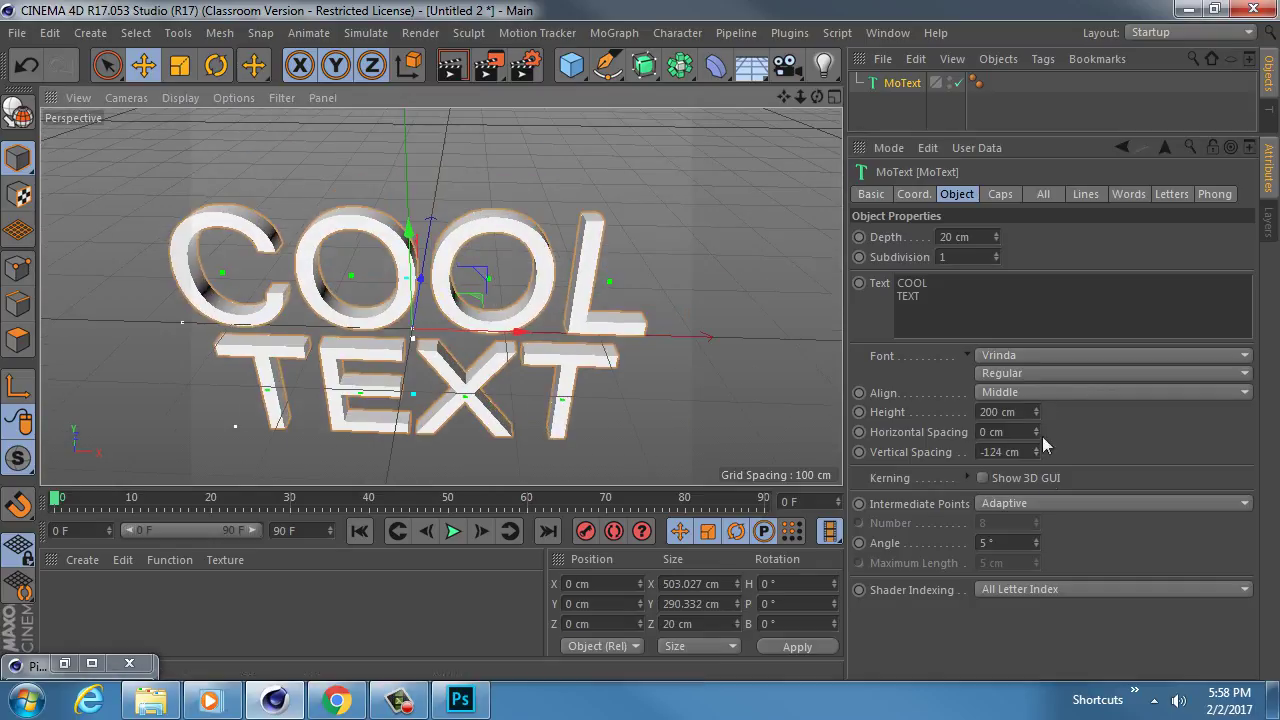
left_click(1021, 372)
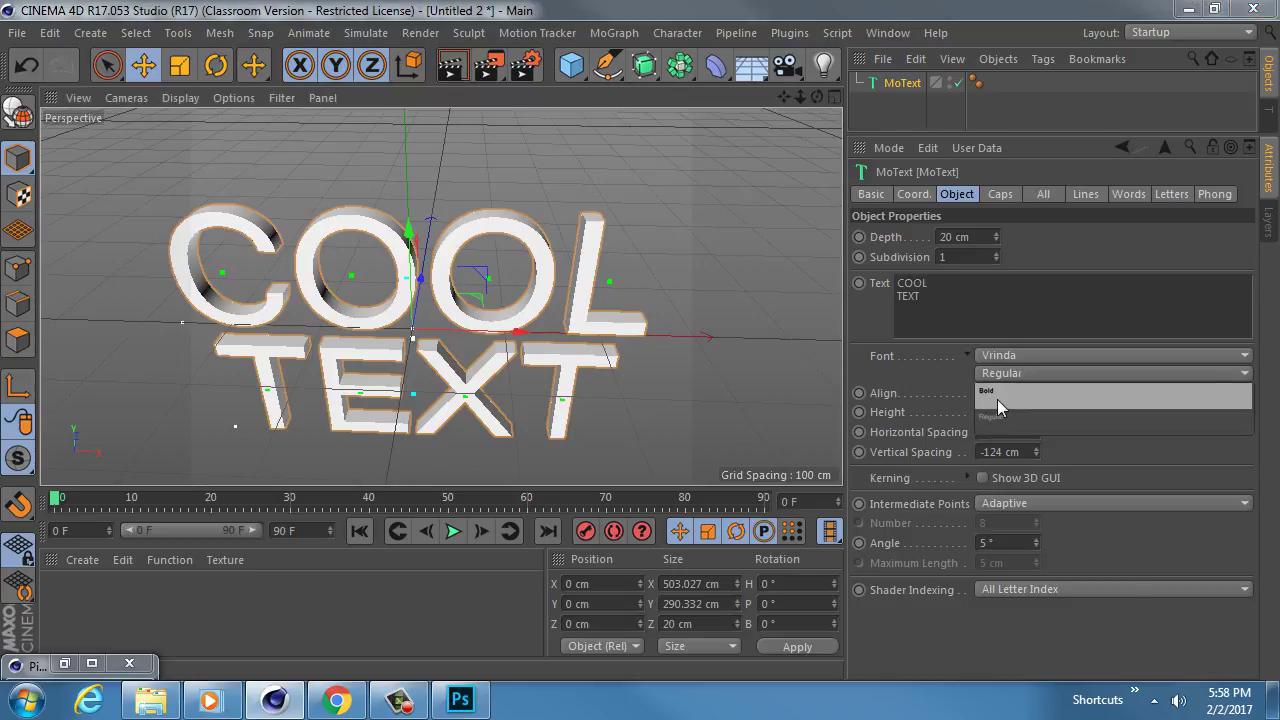
left_click(996, 397)
Turn off the grid display in the perspective view and frame the text at an angle
left_click_drag(440, 300, 418, 230, "alt")
left_click(281, 97)
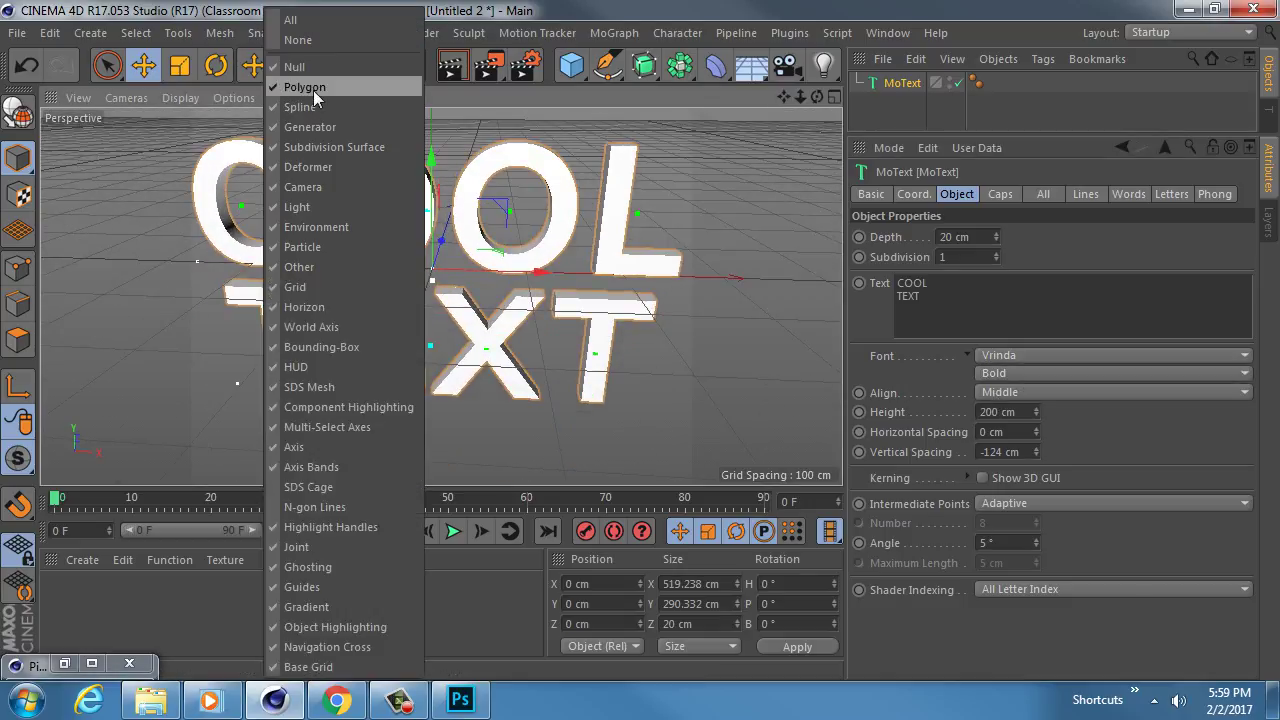
left_click(308, 289)
left_click_drag(369, 276, 250, 180, "alt")
left_click(281, 97)
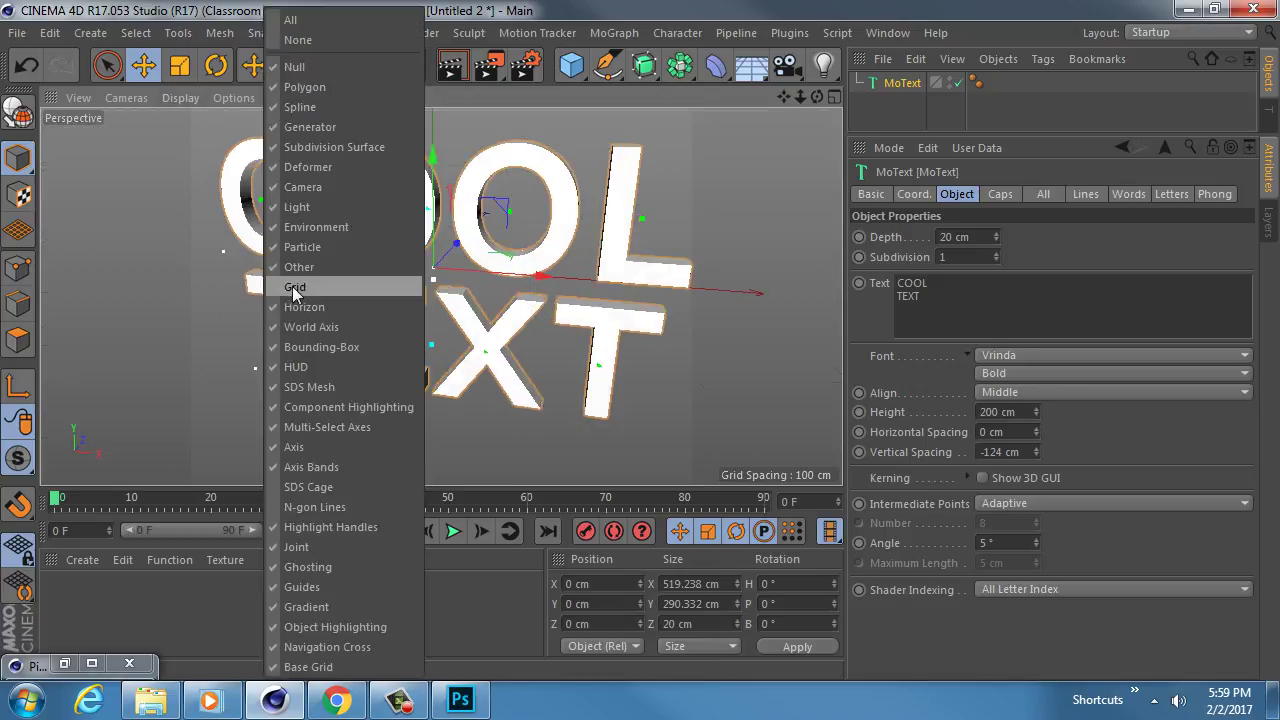
left_click_drag(134, 212, 528, 357, "alt")
middle_click_drag(528, 357, 499, 310, "alt")
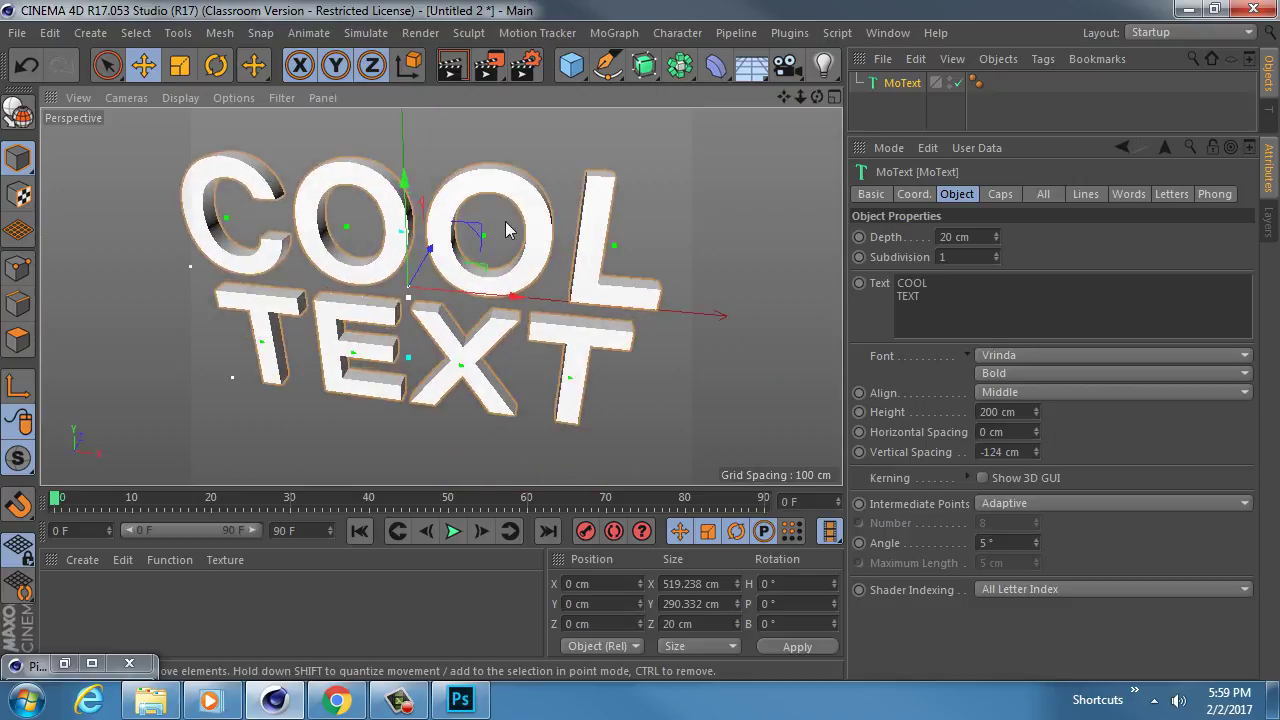
middle_click_drag(511, 230, 519, 256, "alt")
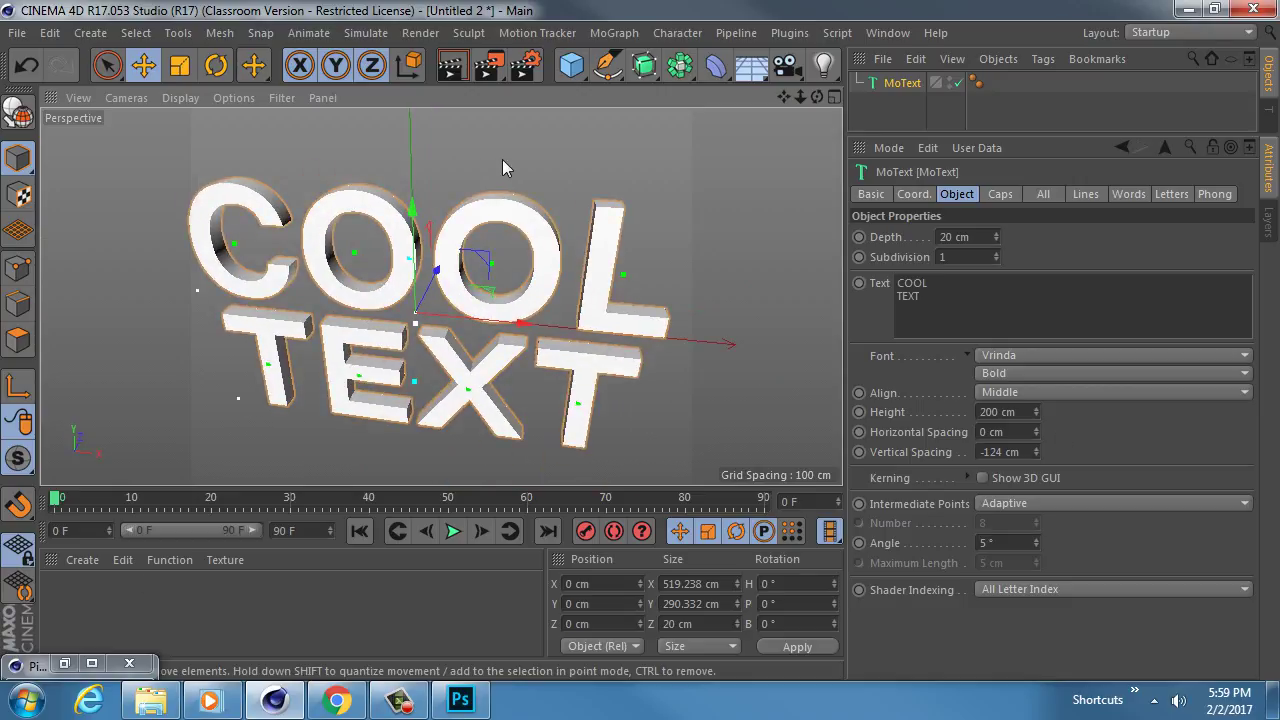
Create a new material, apply it to the MoText and open it for editing
double_click(67, 600)
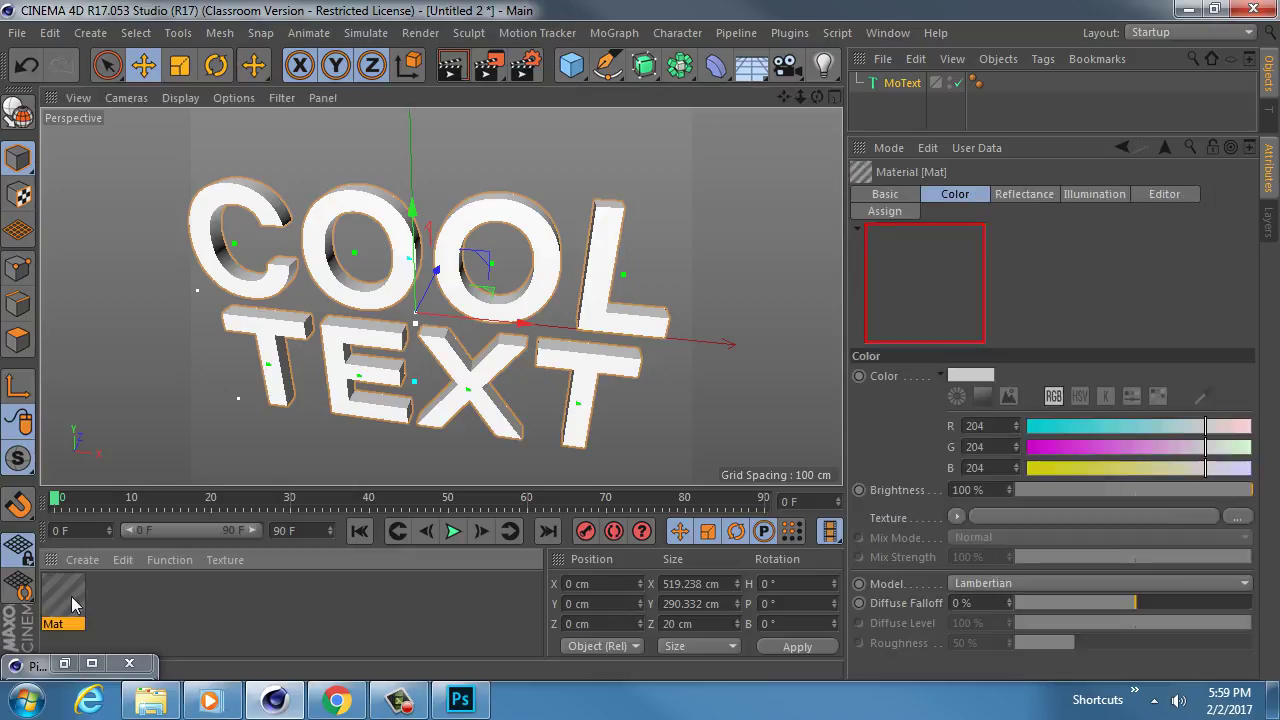
left_click_drag(65, 600, 334, 272)
double_click(63, 597)
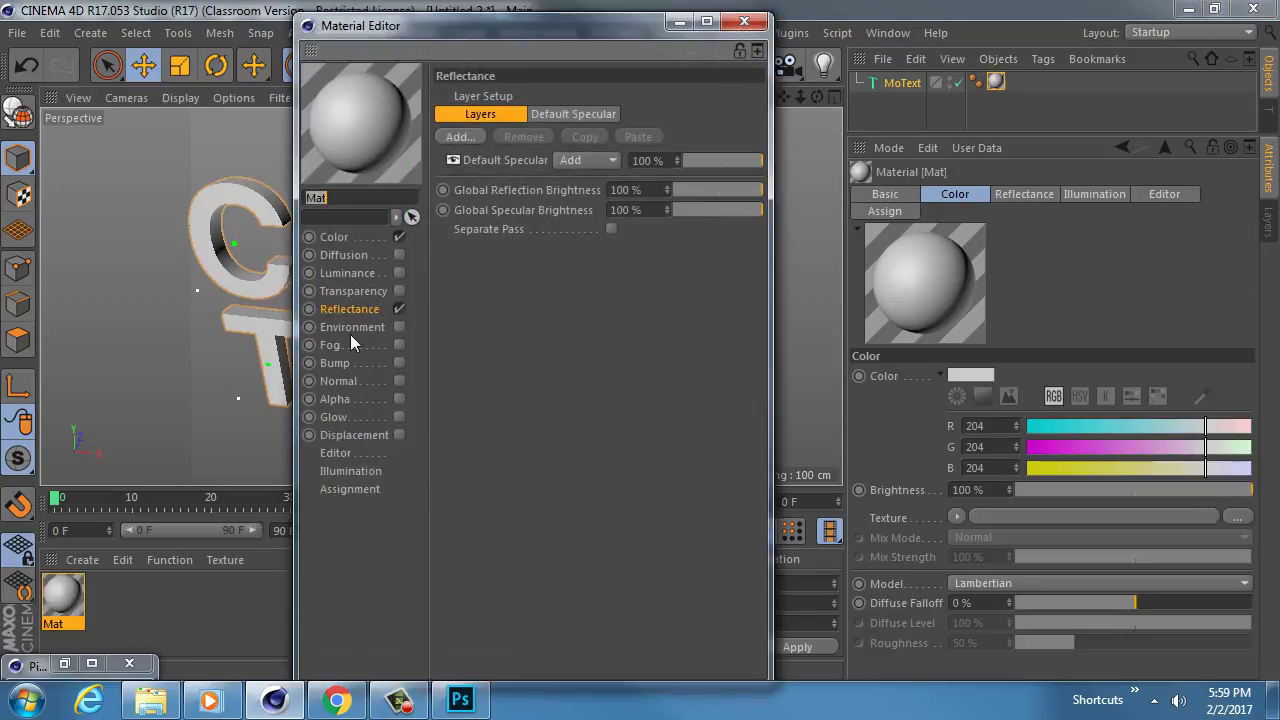
Add a Beckmann layer to the material's reflectance and move the Material Editor clear of the text
left_click(338, 237)
left_click(345, 314)
left_click(458, 137)
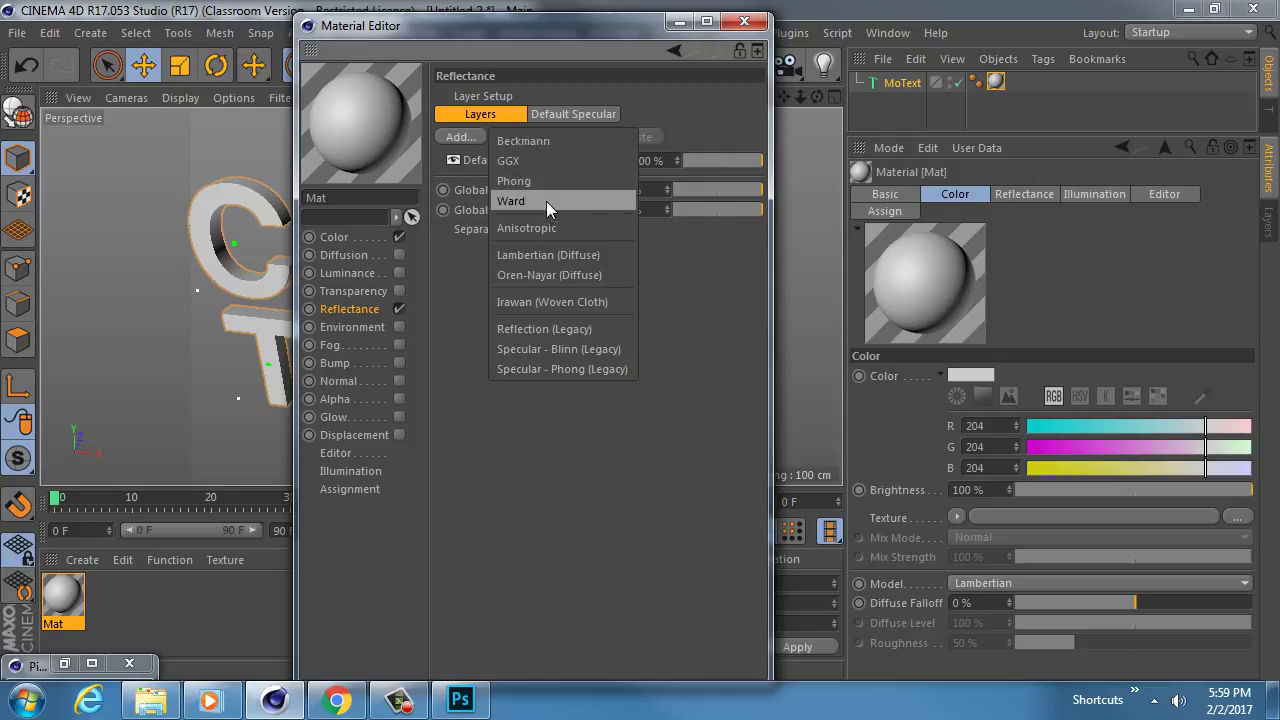
left_click(557, 143)
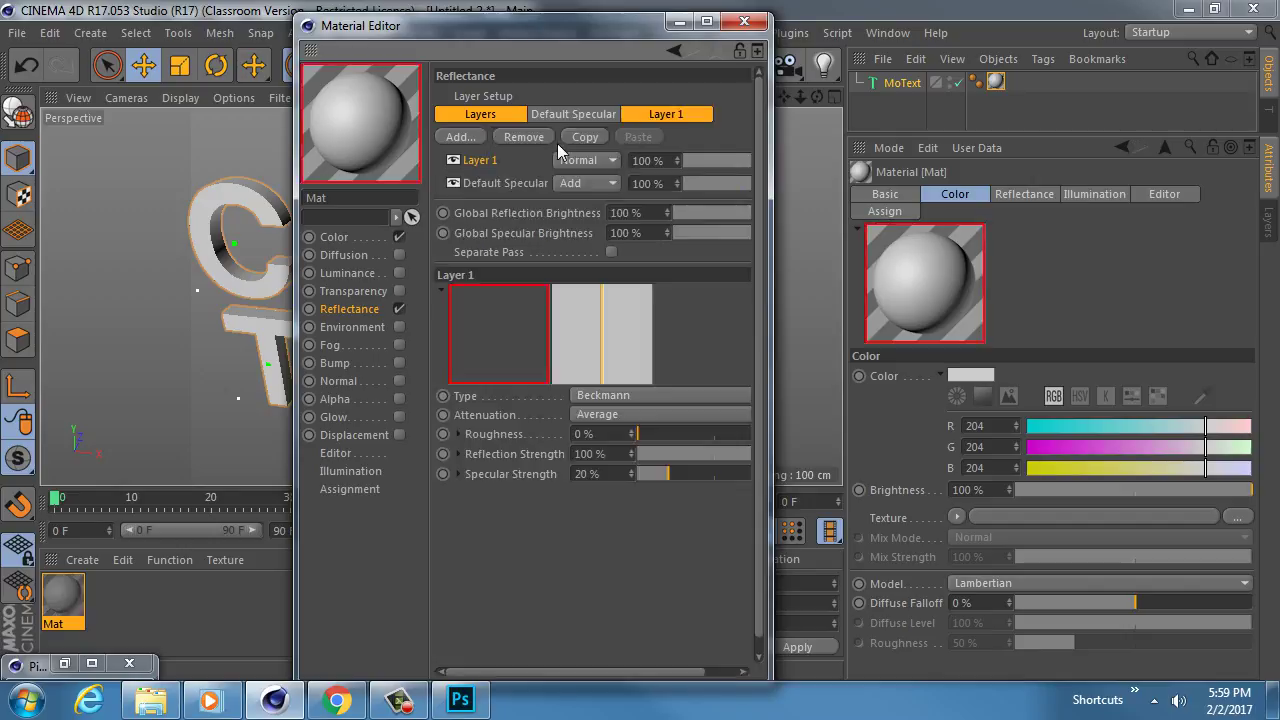
left_click_drag(447, 30, 876, 24)
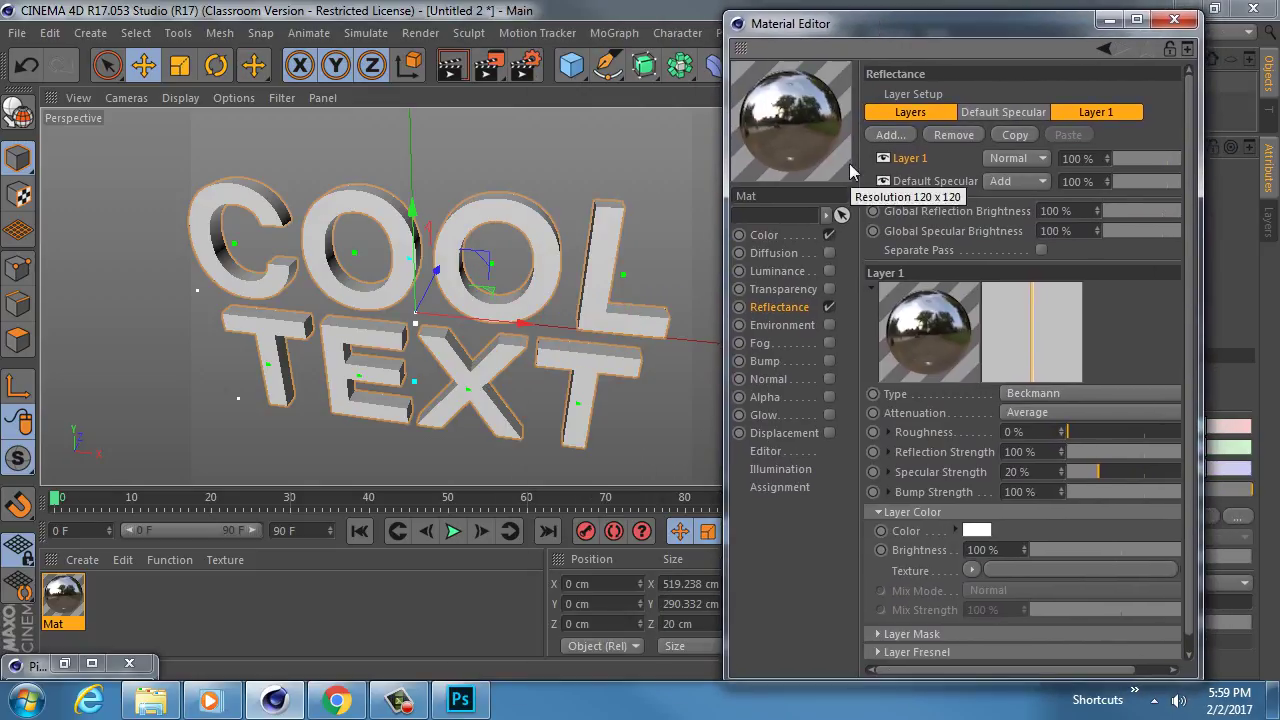
Rename the material's Beckmann reflectance layer to Reflection
left_click(893, 135)
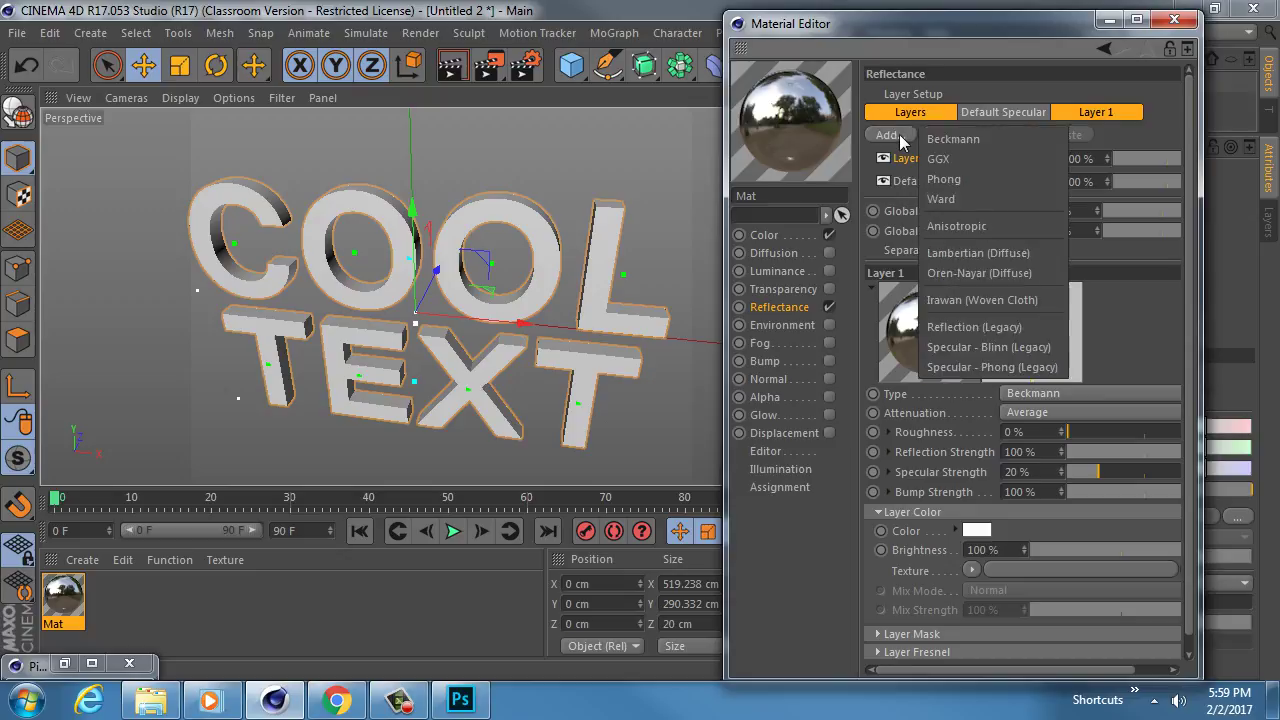
left_click(893, 135)
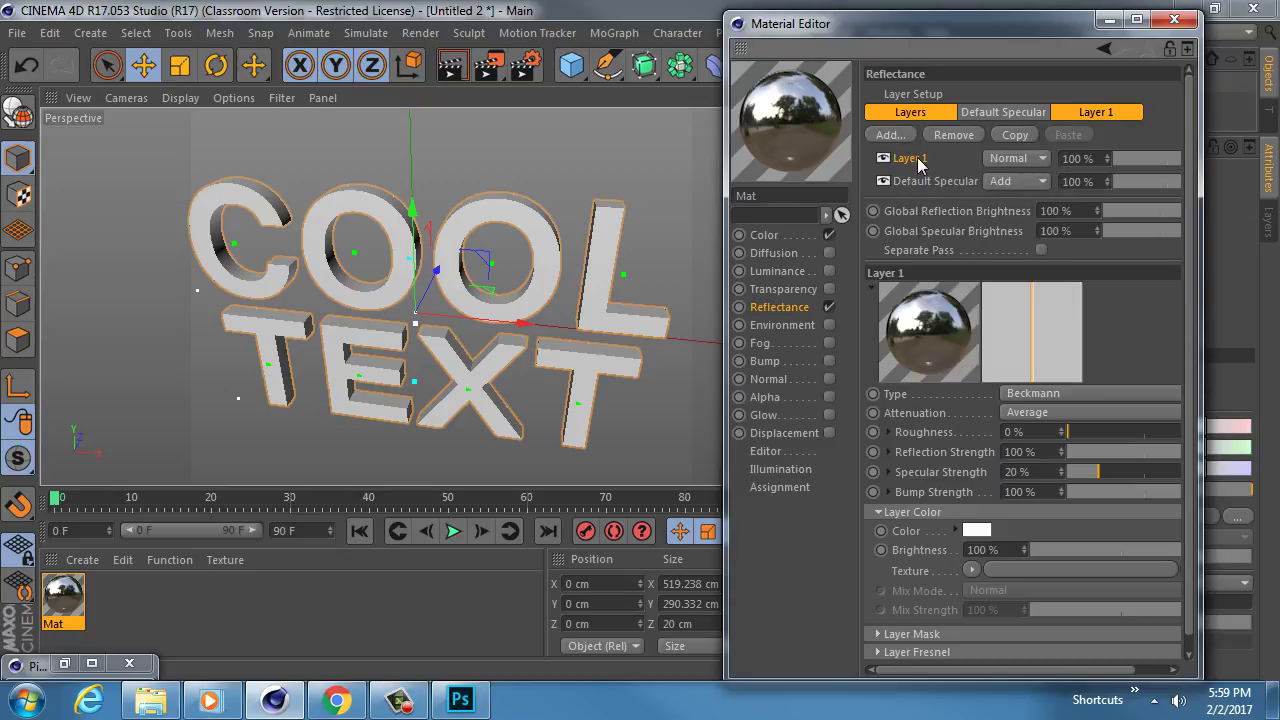
double_click(917, 159)
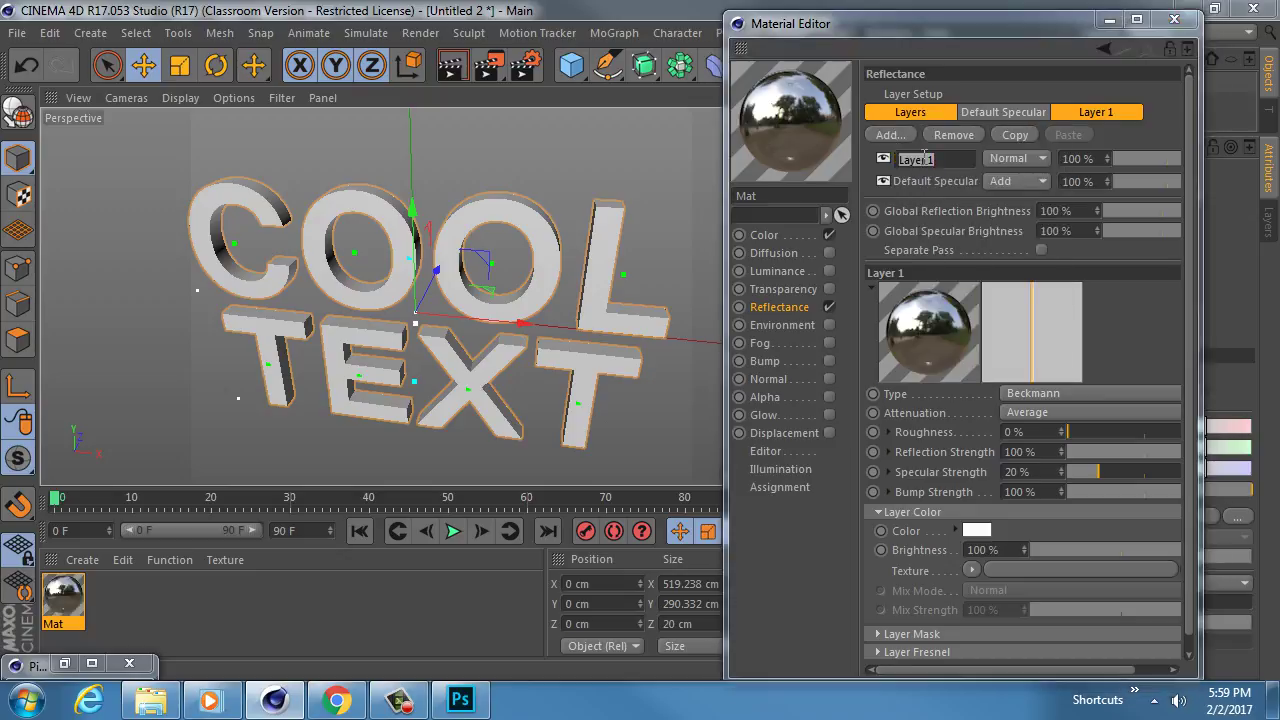
type("Reflection")
key("Return")
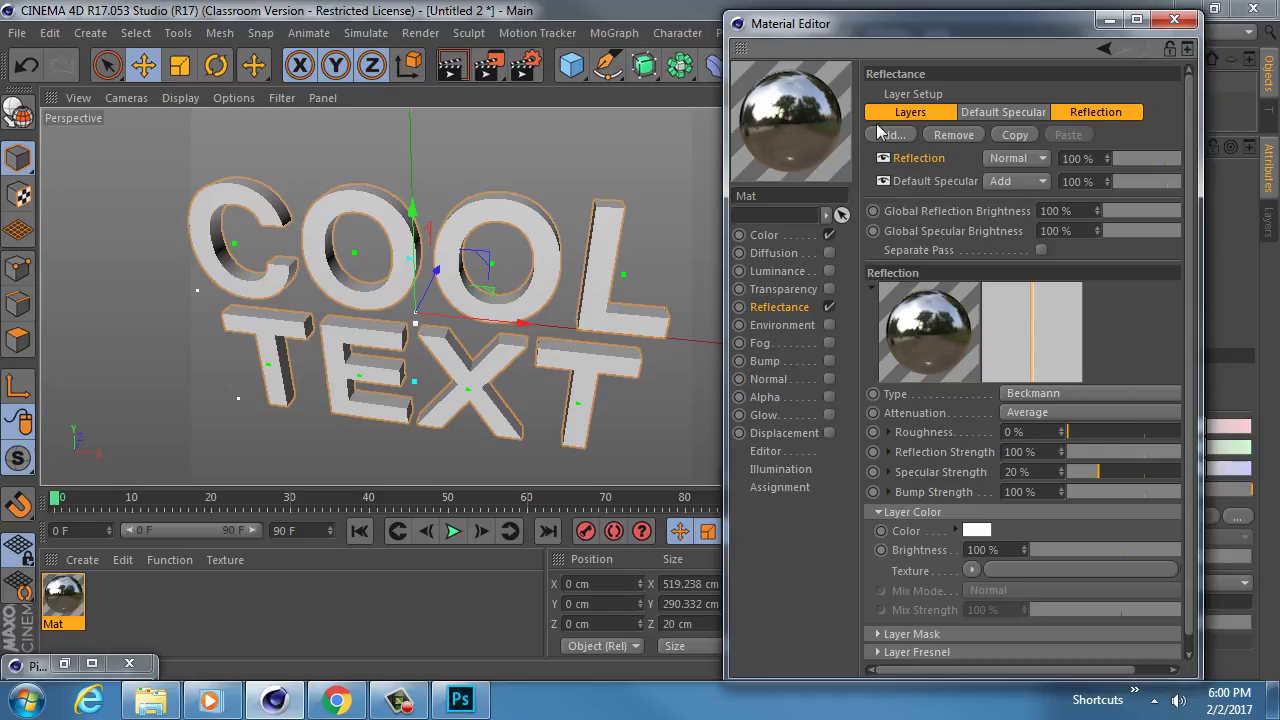
Render the perspective view to check the reflective text and clear the Material Editor out of the way
left_click(451, 65)
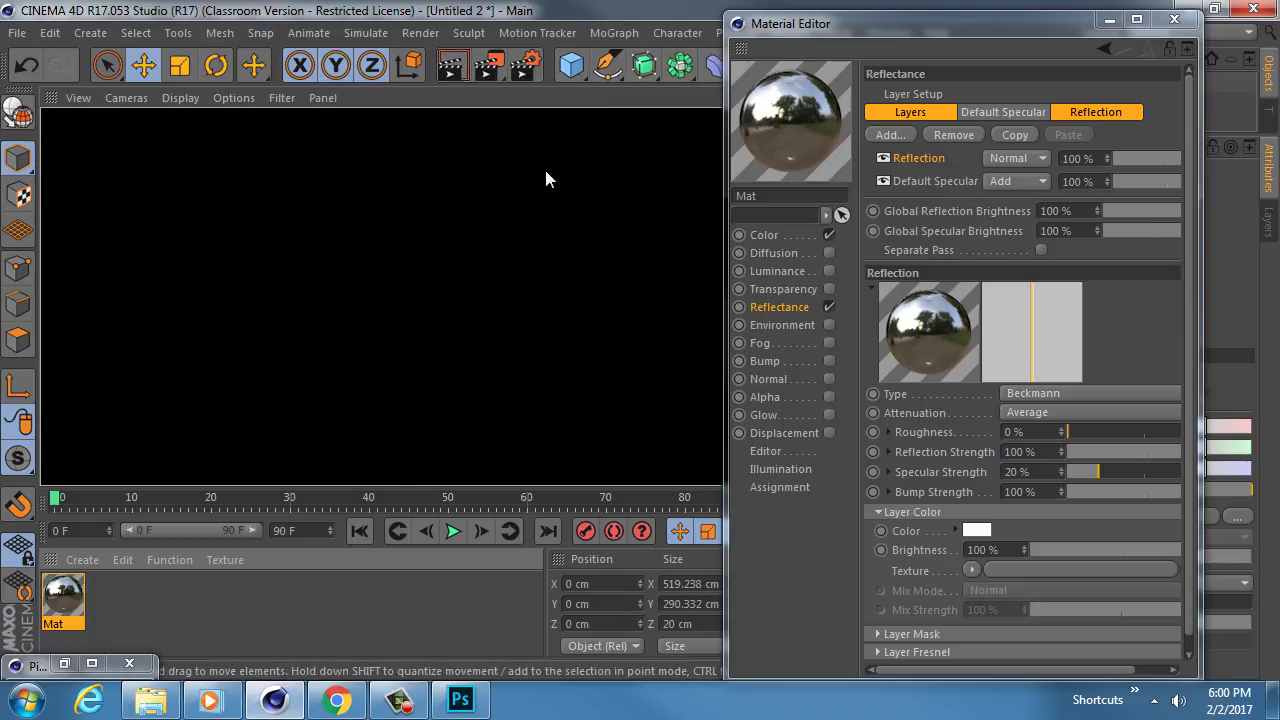
left_click_drag(941, 29, 938, 154)
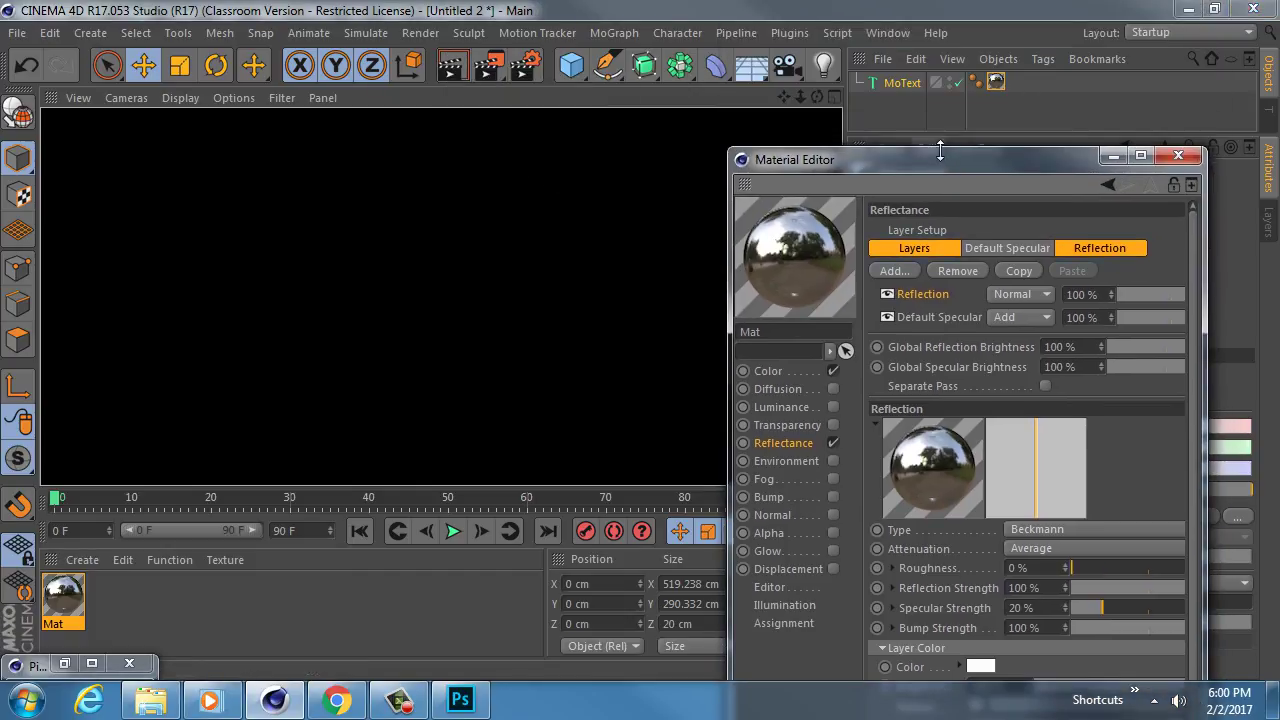
left_click_drag(1058, 154, 1043, 93)
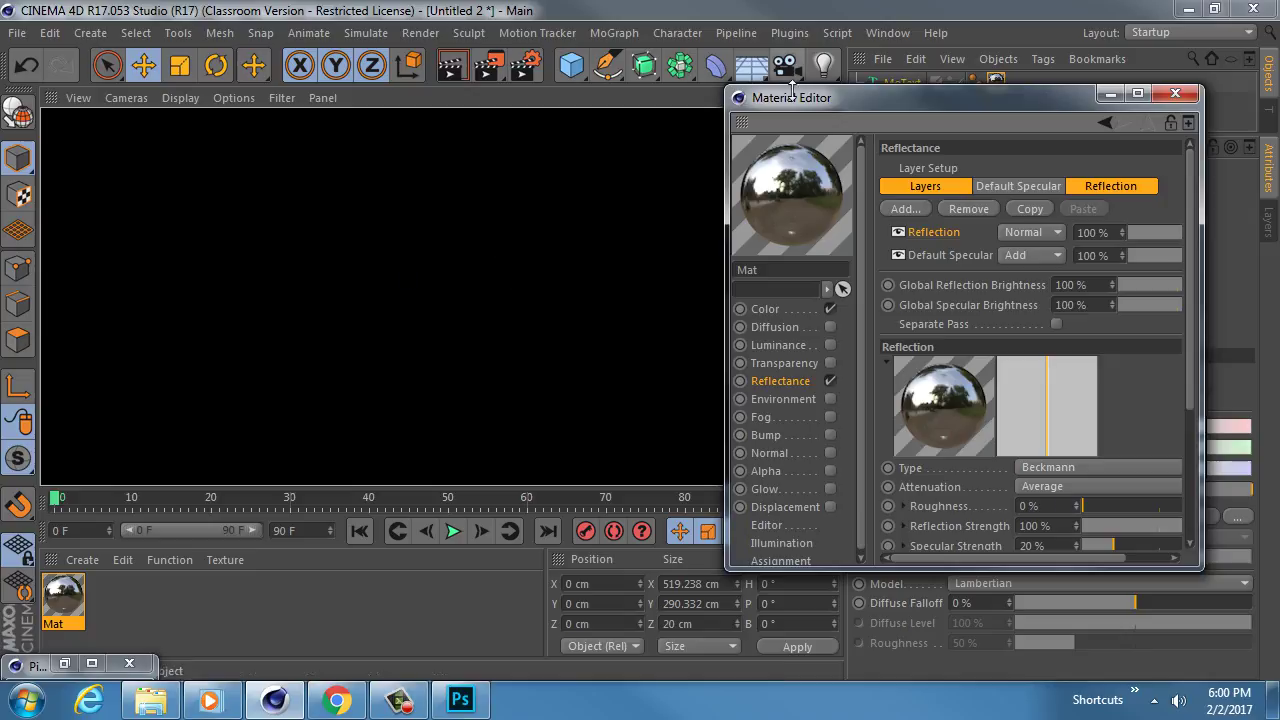
left_click_drag(786, 100, 1279, 130)
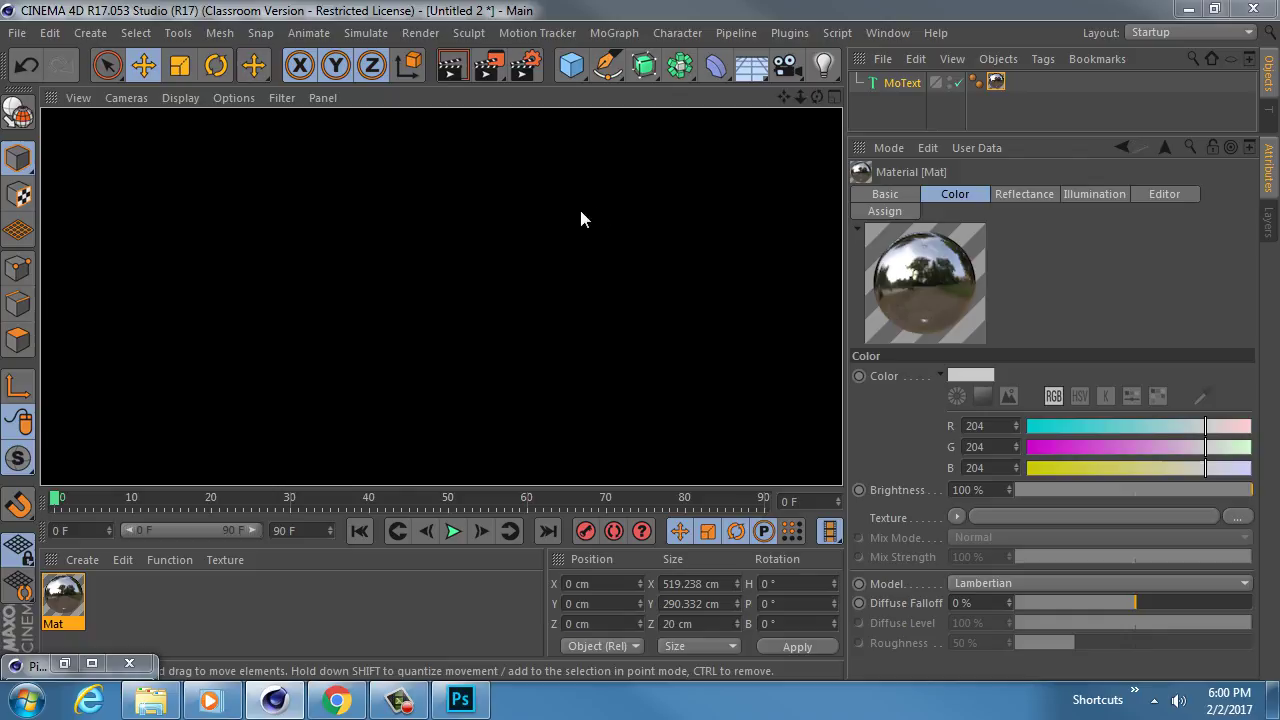
Enlarge the object list, add an area light and move it in front of the text to about -495 cm in Z
left_click_drag(1080, 133, 1058, 330)
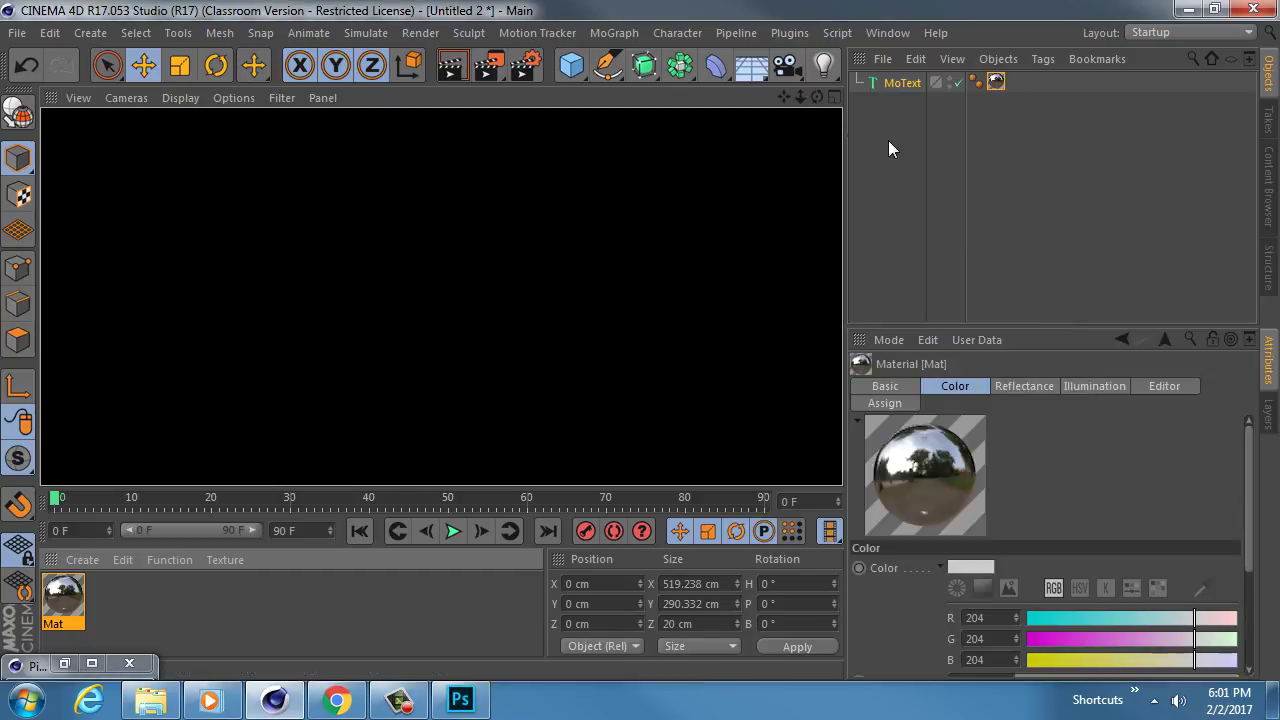
left_click_drag(822, 66, 1043, 133)
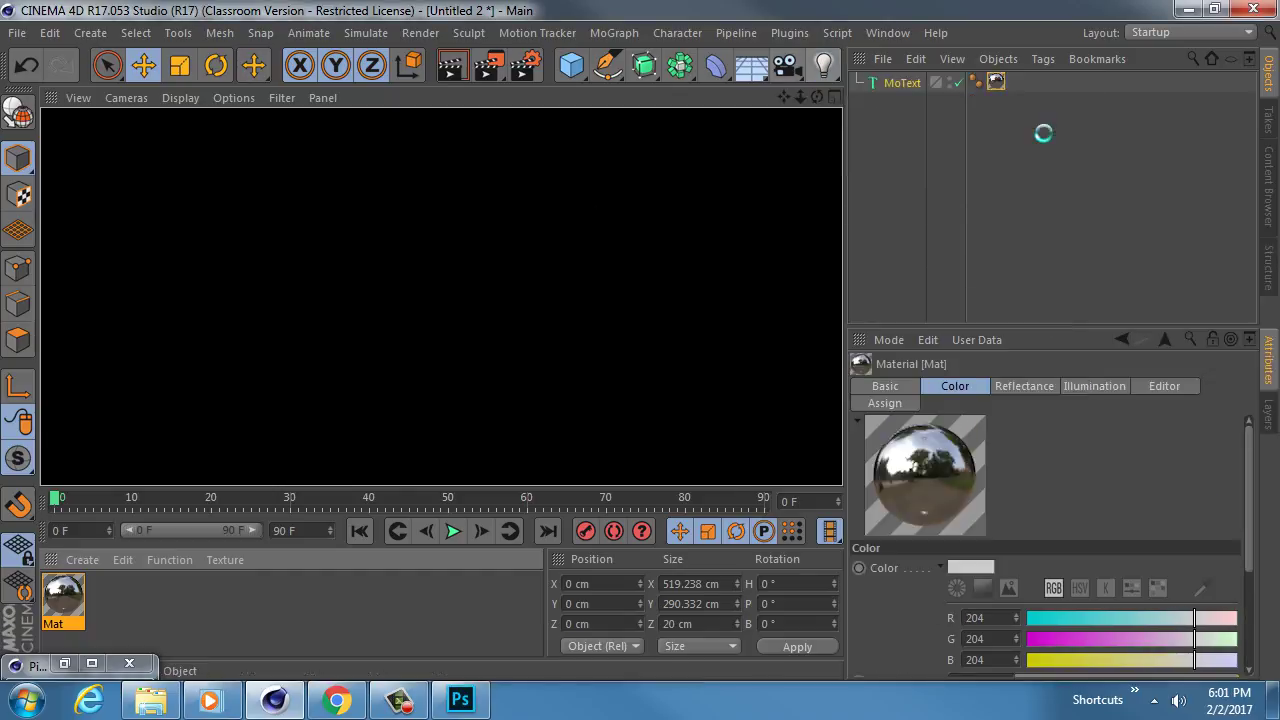
scroll(450, 285, "down", 4)
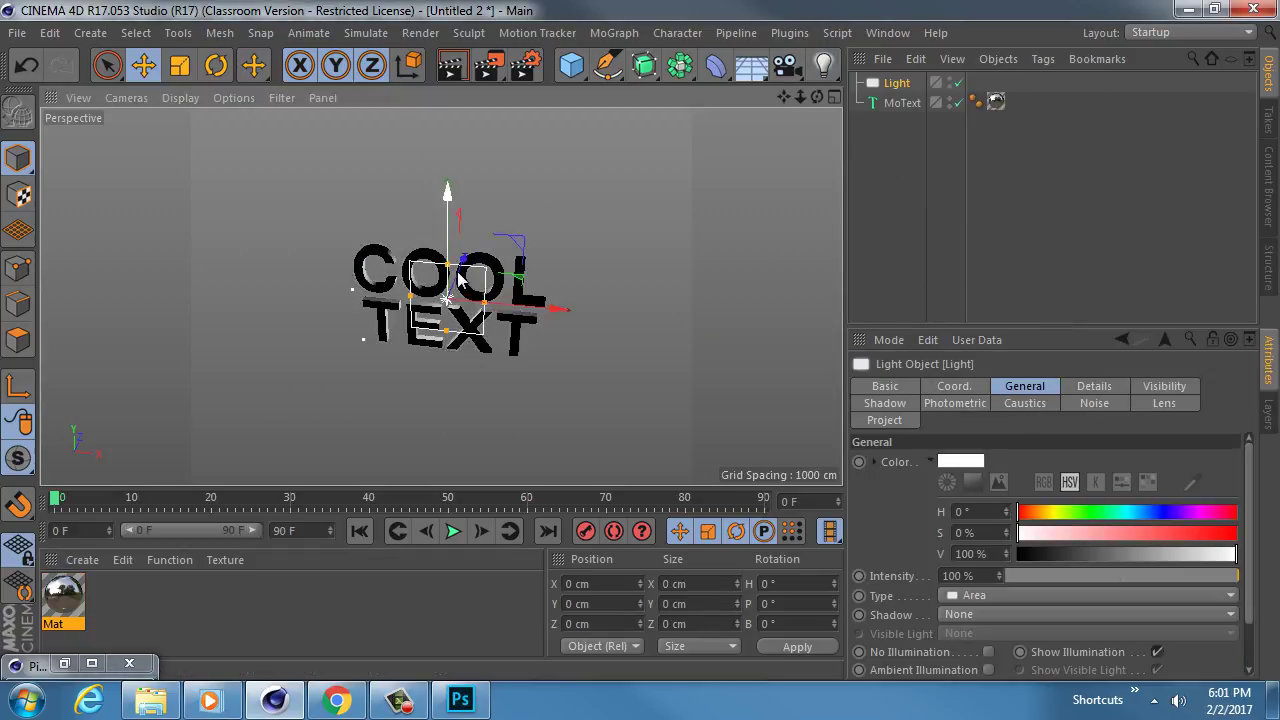
left_click_drag(458, 277, 355, 350, "alt")
left_click_drag(512, 240, 371, 333)
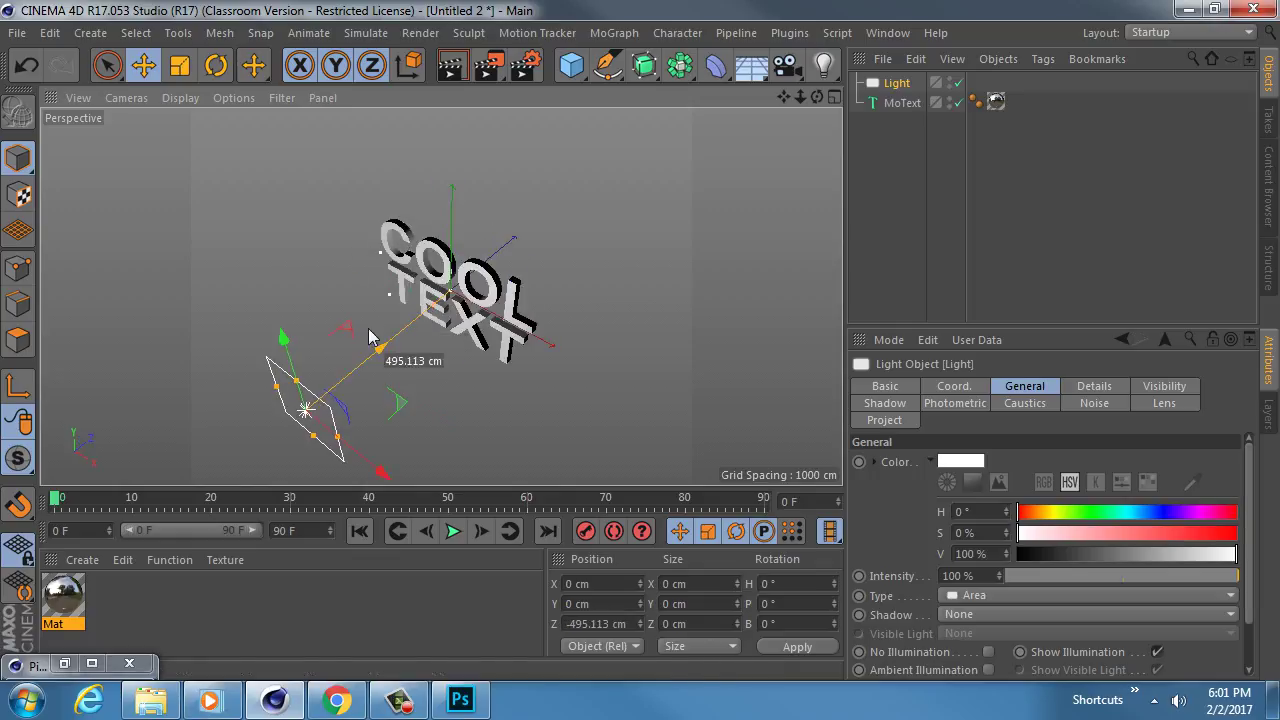
Duplicate the area light and place the copy above the text at about 376 cm in Y and -28 cm in Z
middle_click_drag(404, 338, 377, 312, "alt")
scroll(480, 224, "down", 3)
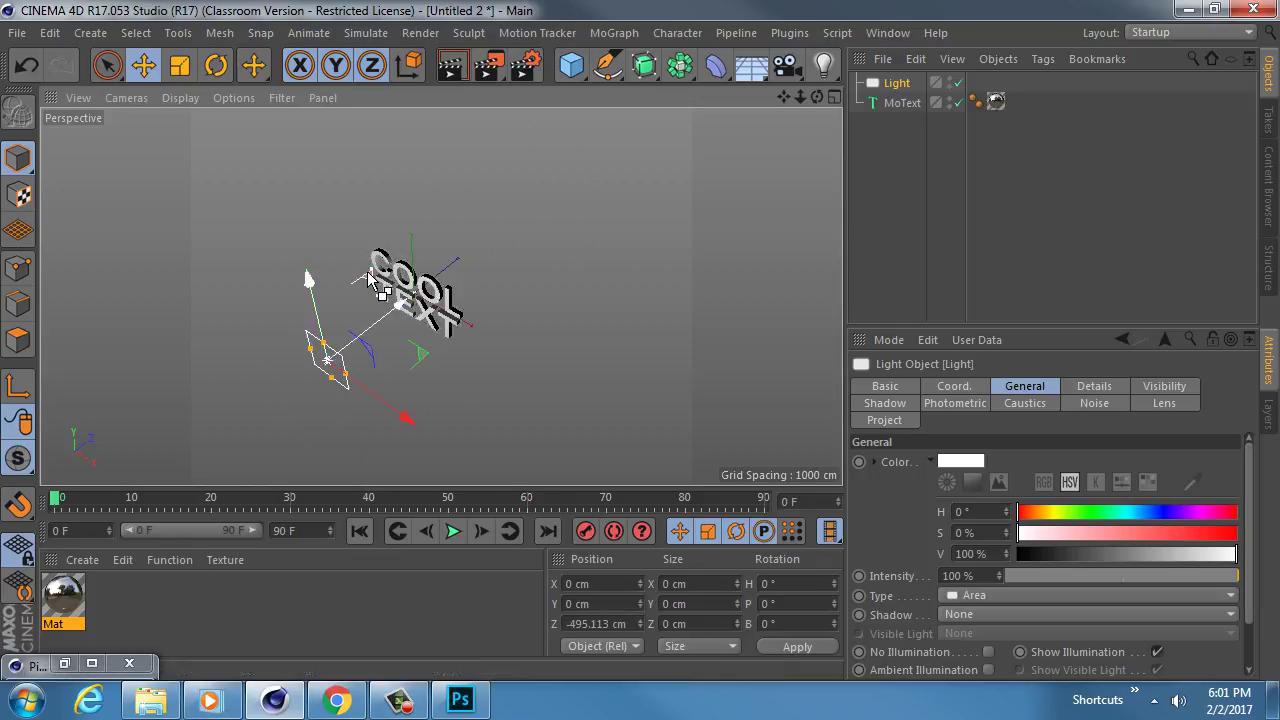
left_click_drag(371, 273, 446, 129, "ctrl")
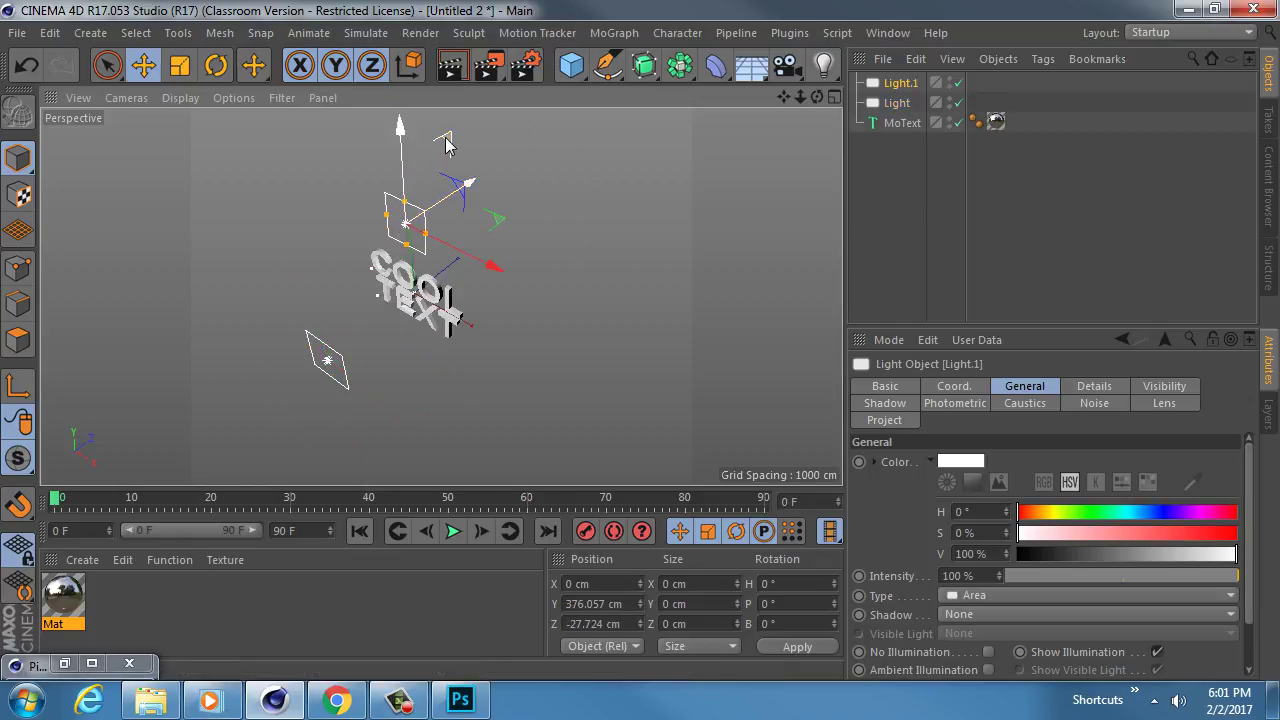
Pitch the upper light to about -110° and place a copy below the text at about -834 cm in Y and -57 cm in Z
key("r")
left_click_drag(368, 220, 295, 208)
key("e")
left_click_drag(375, 295, 405, 455, "ctrl")
Rotate the lower light to a pitch of about 83° so it faces up toward the text
middle_click_drag(408, 379, 443, 294, "alt")
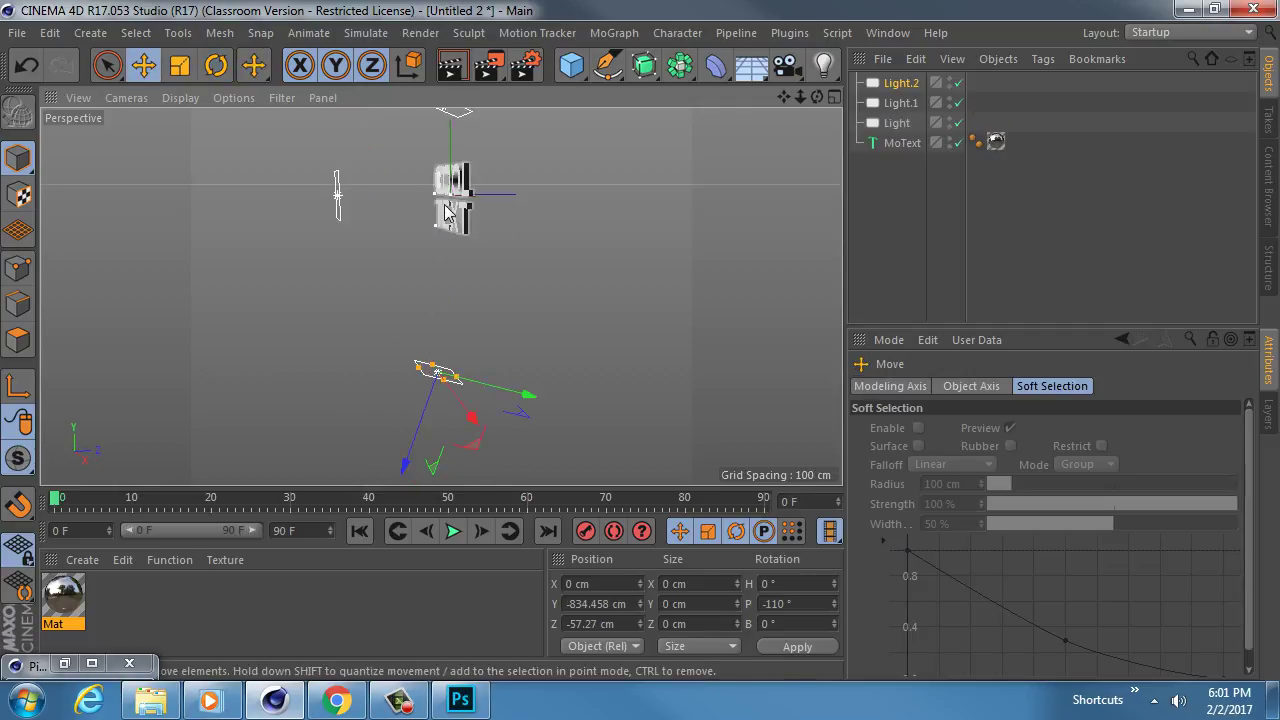
key("r")
left_click_drag(421, 320, 440, 420)
Scale up the light in front of the text and move it back to about -1134 cm in Z
left_click(350, 208)
middle_click_drag(364, 218, 395, 304, "alt")
key("e")
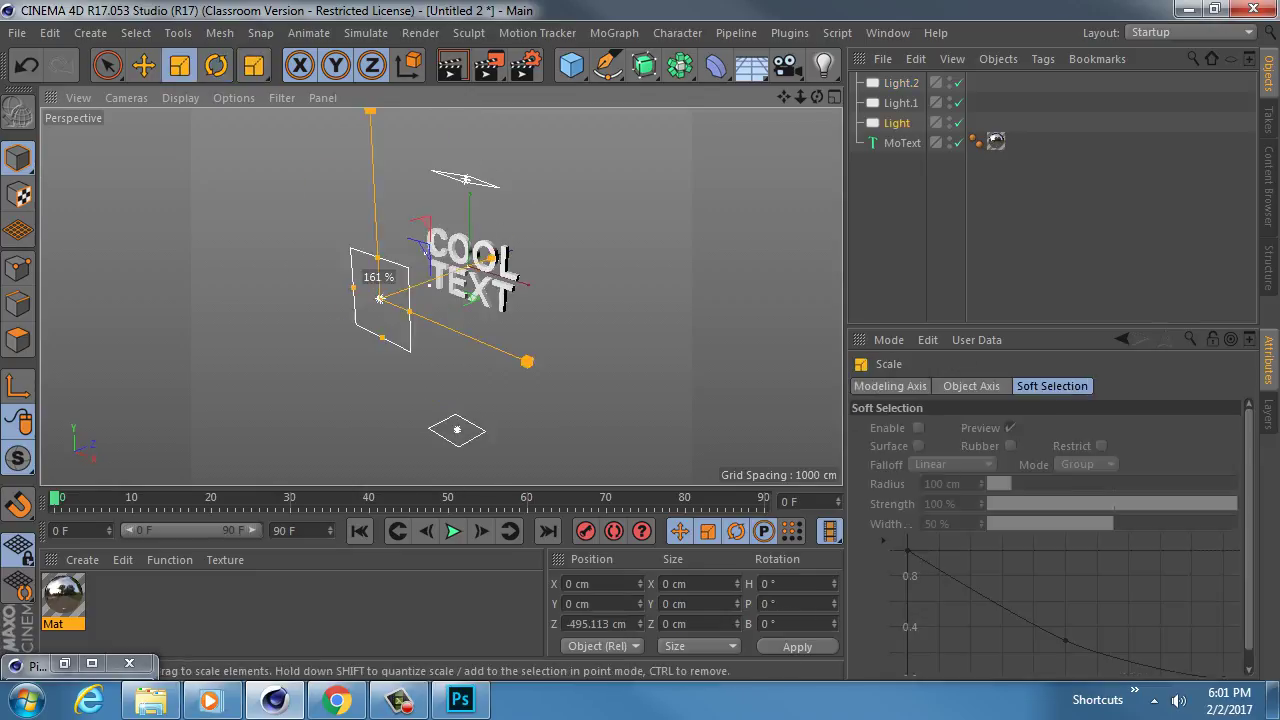
left_click_drag(435, 277, 618, 256)
mouse_move(466, 257)
right_mouse_down("alt")
mouse_move(592, 229)
mouse_move(489, 260)
right_mouse_up("alt")
Render the perspective view to check the text under the three lights, and select the lower light
left_click(451, 64)
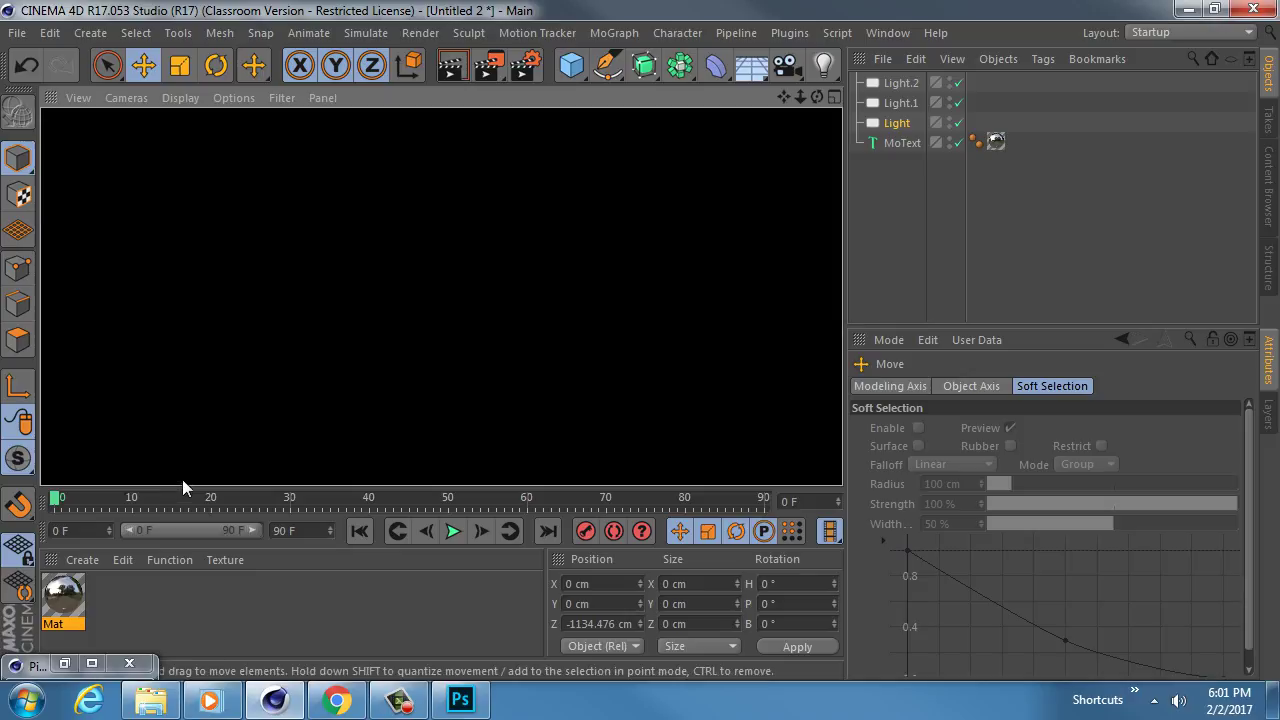
right_click_drag(408, 220, 350, 218, "alt")
left_click_drag(478, 225, 260, 280, "alt")
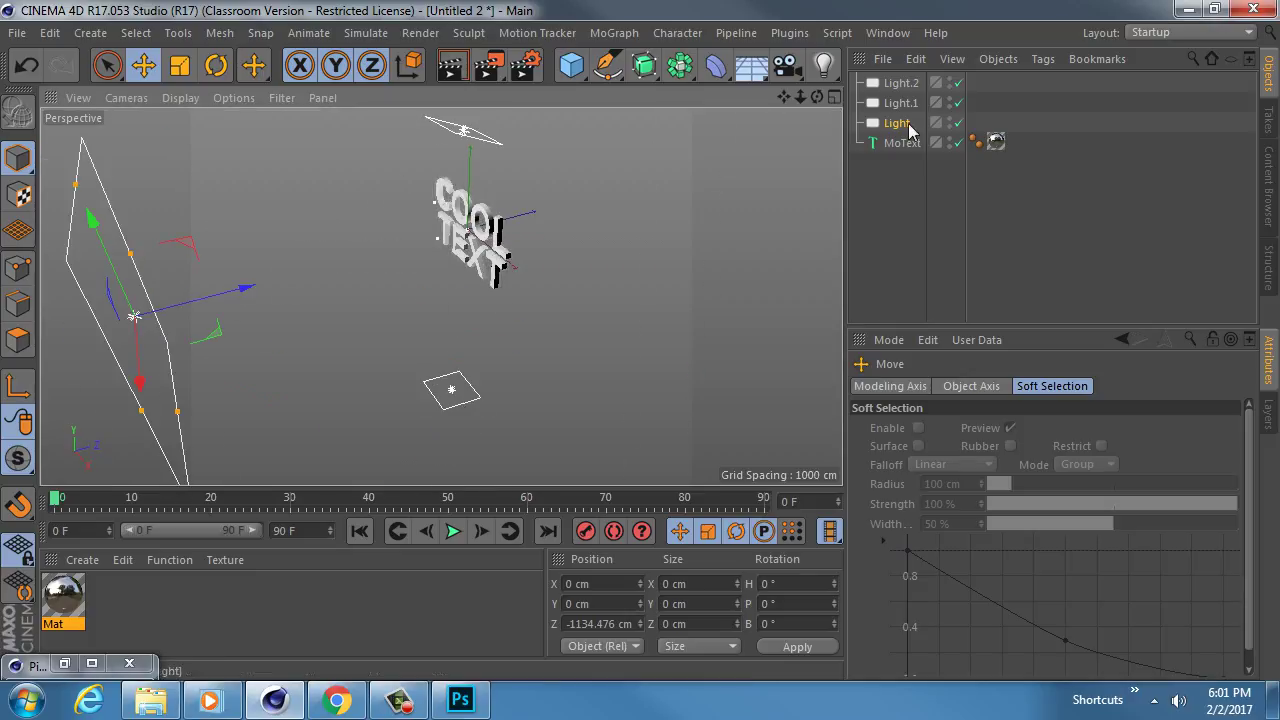
left_click(897, 84)
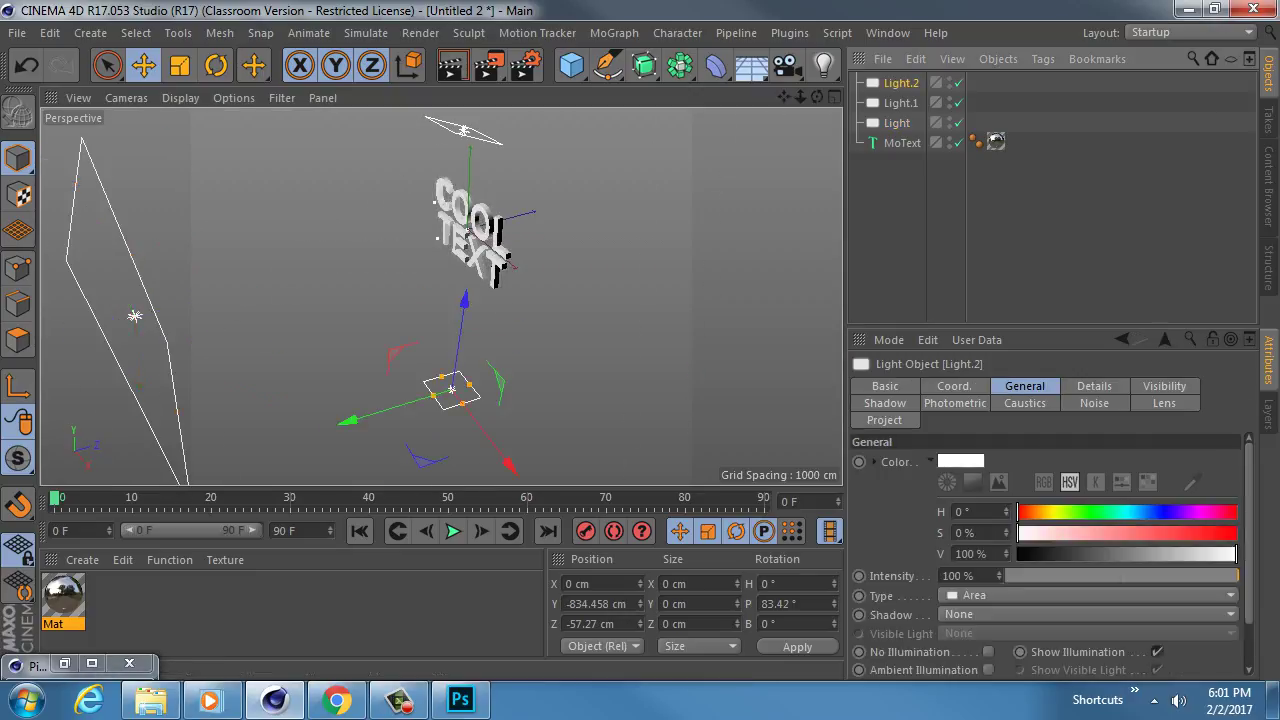
Try rendering the text with the Mat material's Color channel turned off, and turn the channel back on
double_click(63, 595)
left_click_drag(1165, 334, 809, 158)
left_click(740, 364)
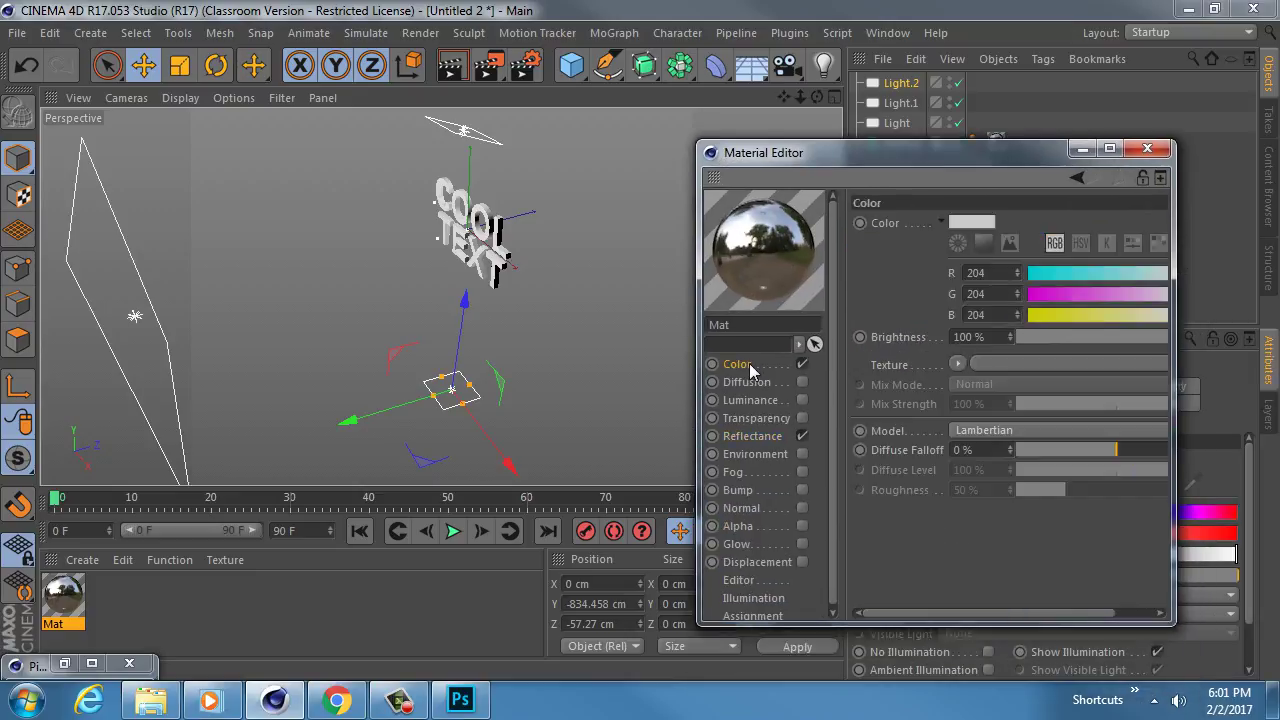
left_click(463, 64)
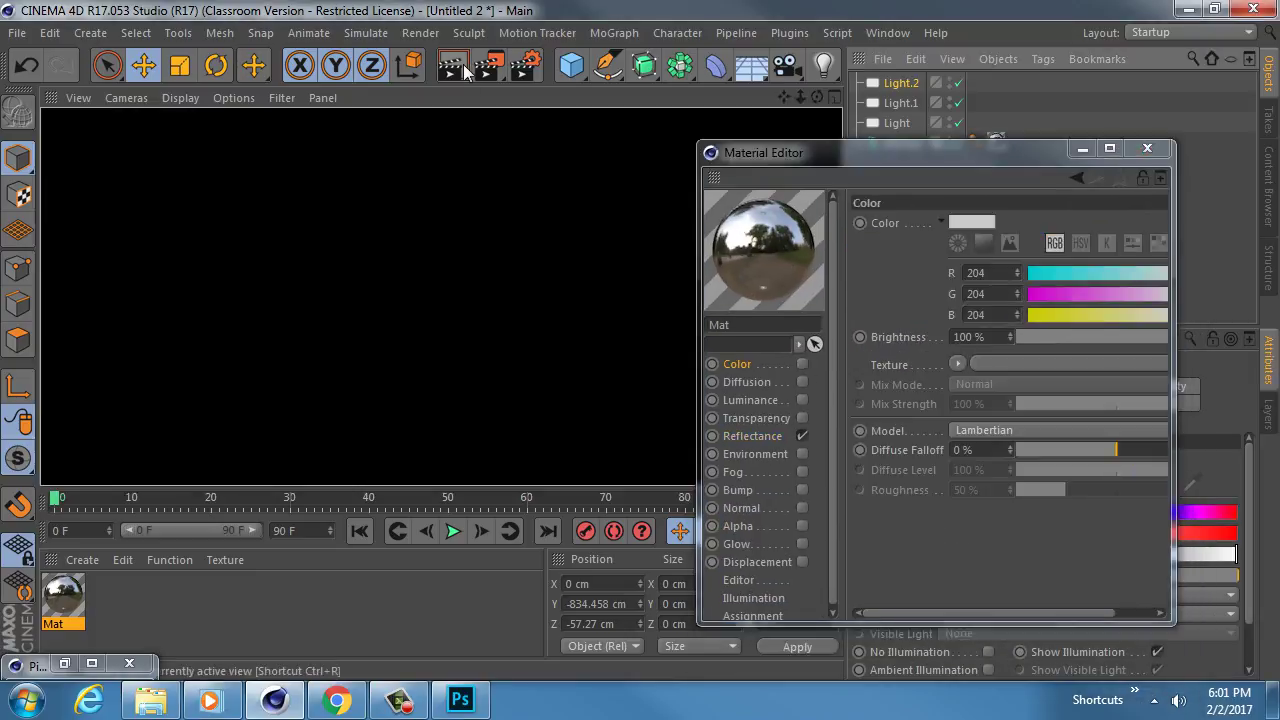
left_click(801, 364)
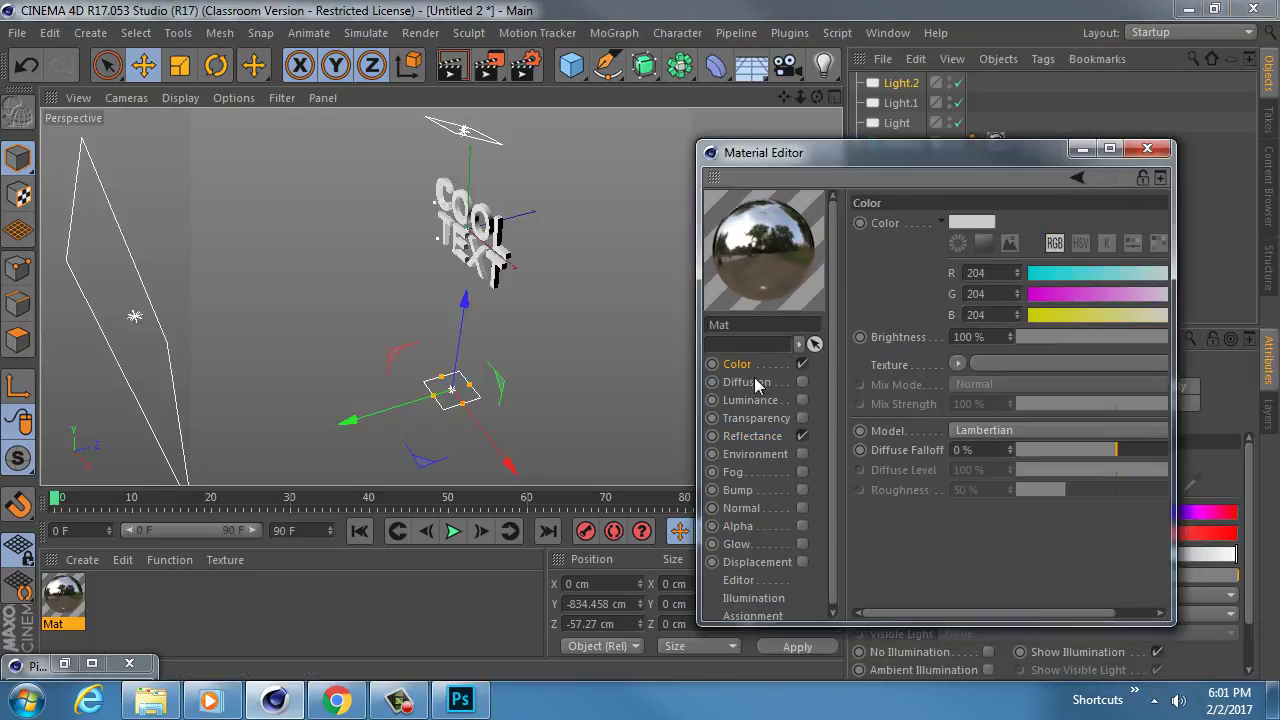
Review the Mat material's Reflectance layer settings and close the Material Editor
left_click(762, 436)
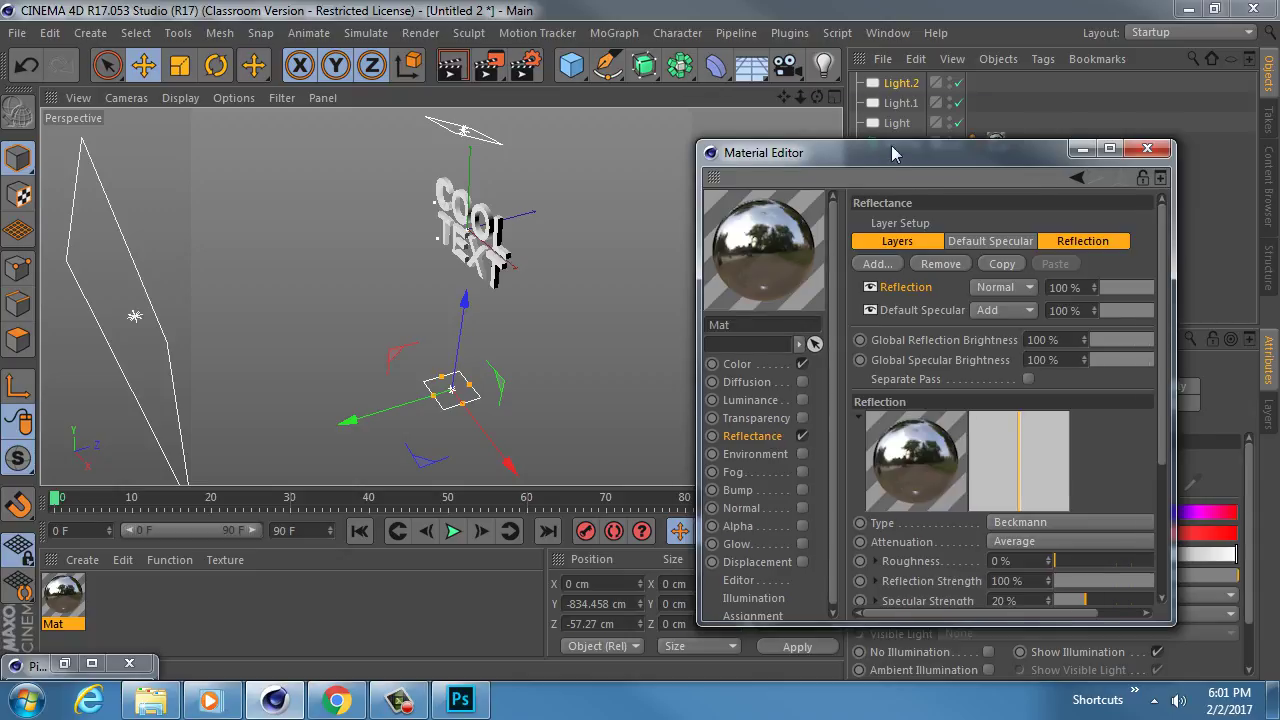
left_click_drag(893, 150, 850, 82)
left_click_drag(880, 557, 880, 660)
left_click(1104, 82)
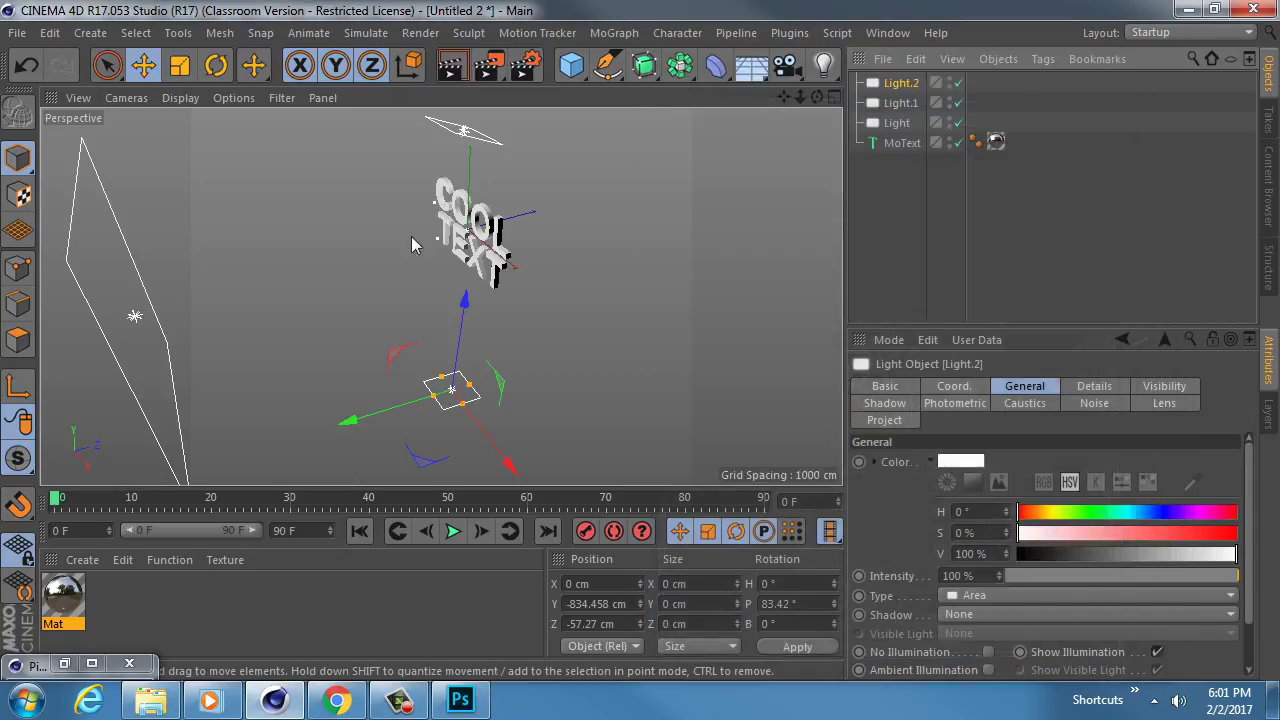
Render the text from a more frontal angle to check its reflections, and select the MoText object
left_click_drag(411, 236, 480, 150, "alt")
left_click(461, 63)
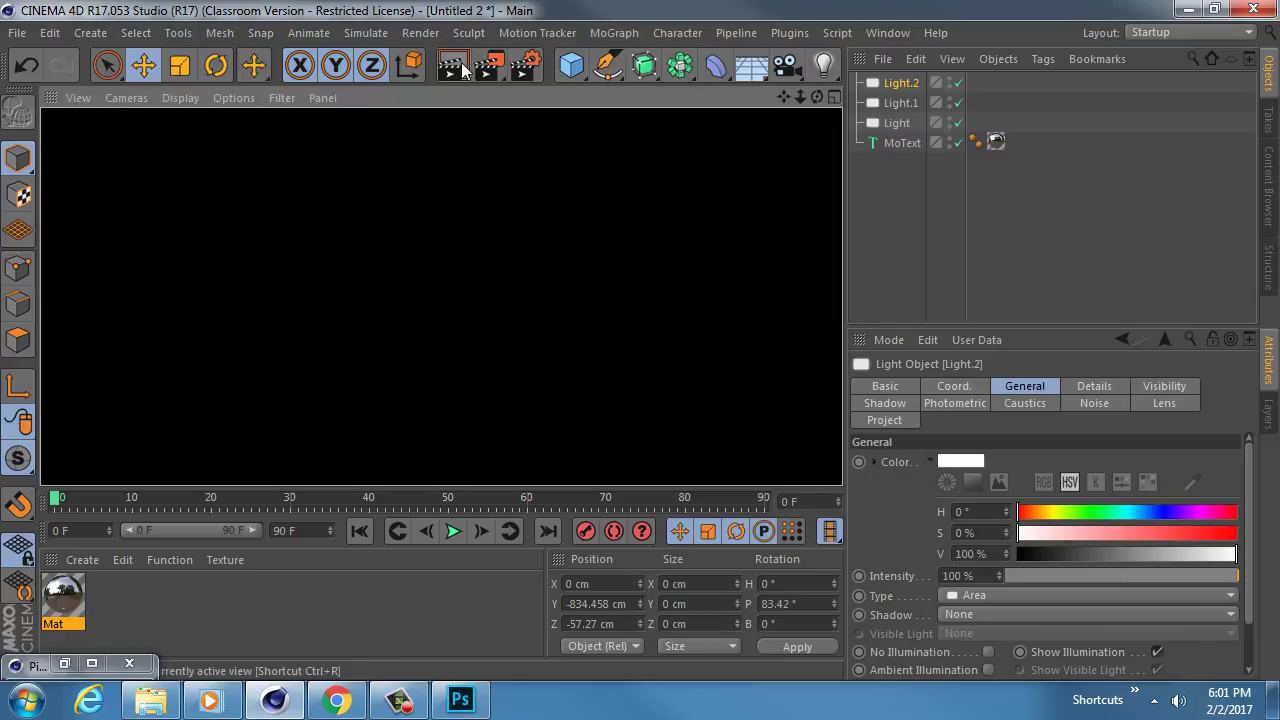
left_click(901, 143)
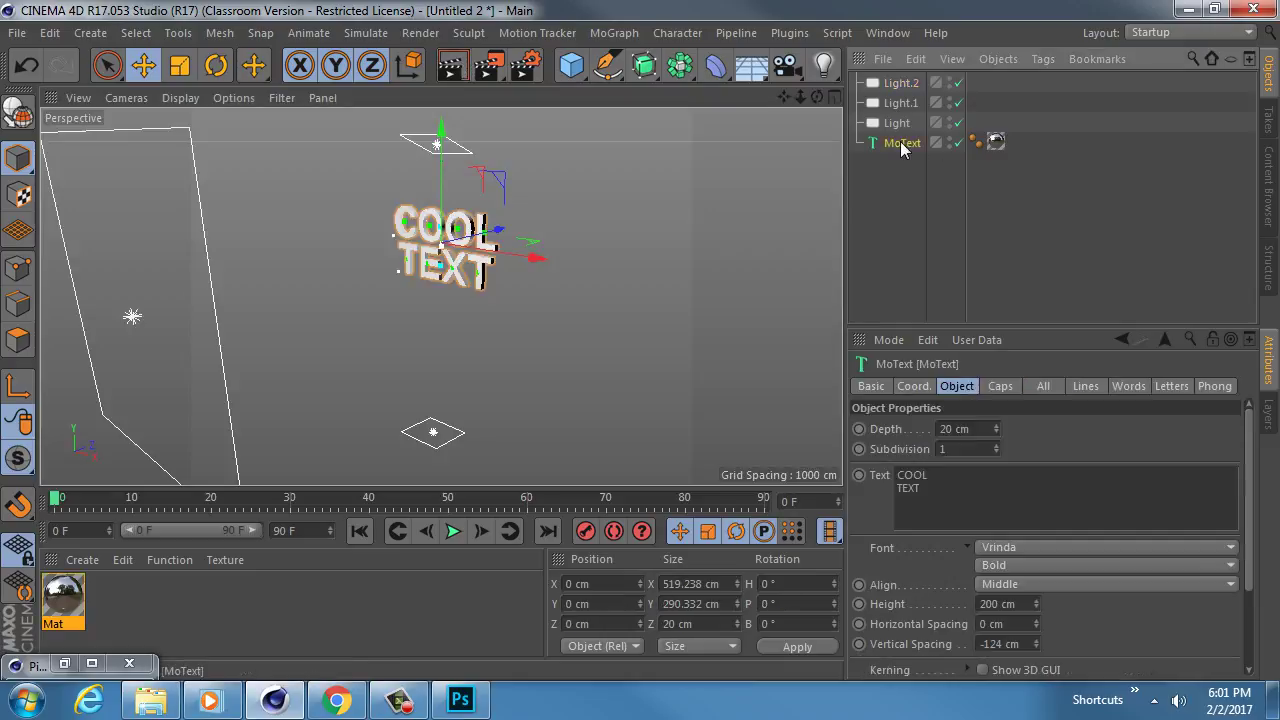
mouse_move(545, 300)
left_mouse_down("alt")
mouse_move(497, 310)
mouse_move(540, 300)
left_mouse_up("alt")
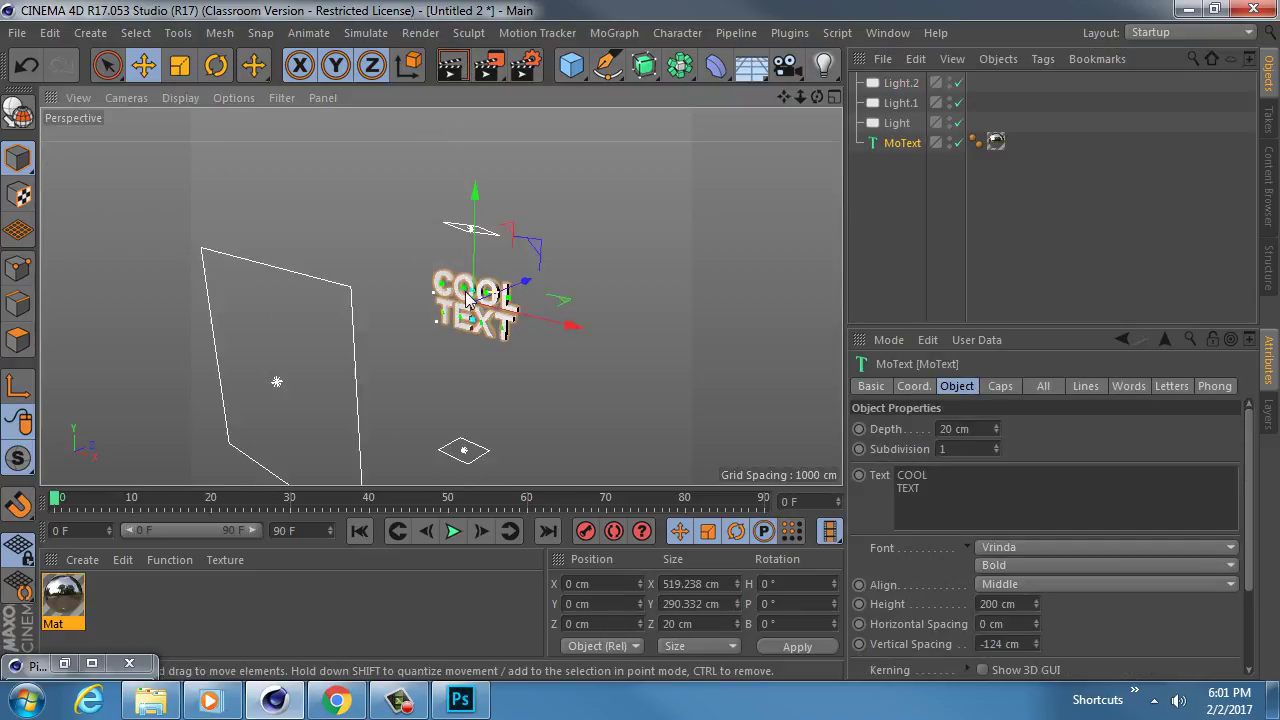
Add a Sky object to the scene and render the view with it
left_click(752, 76)
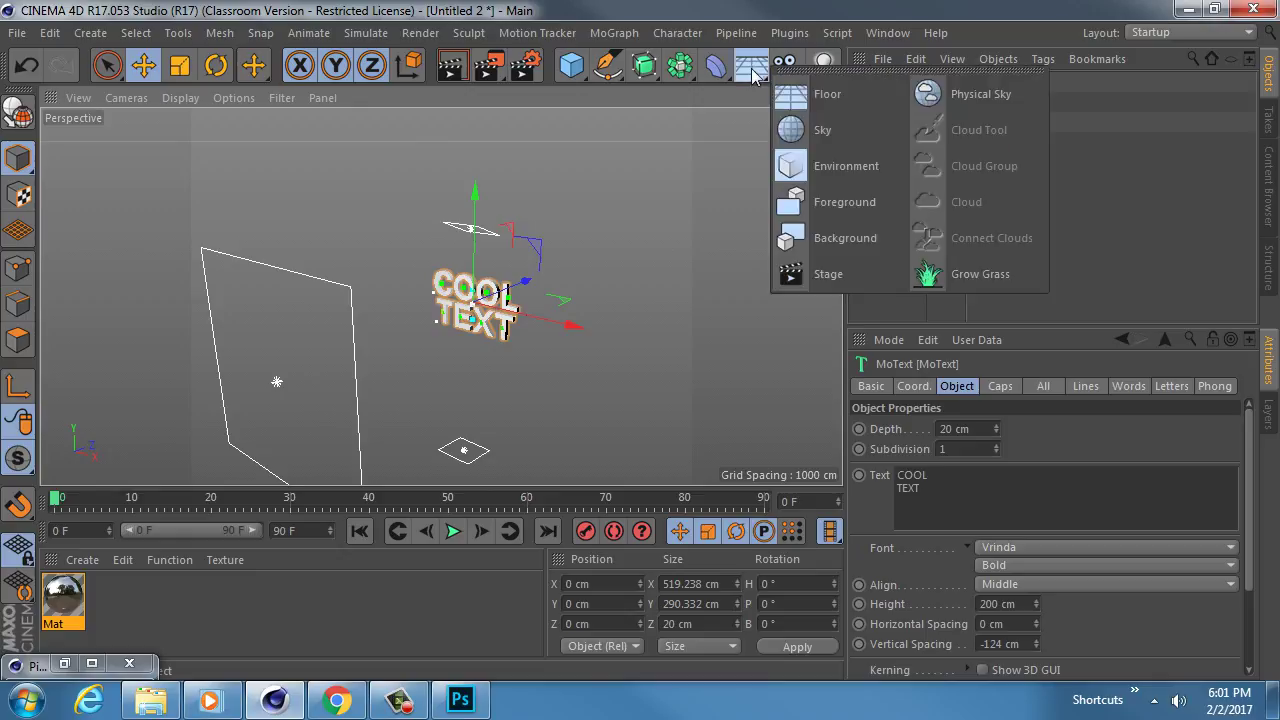
left_click(843, 133)
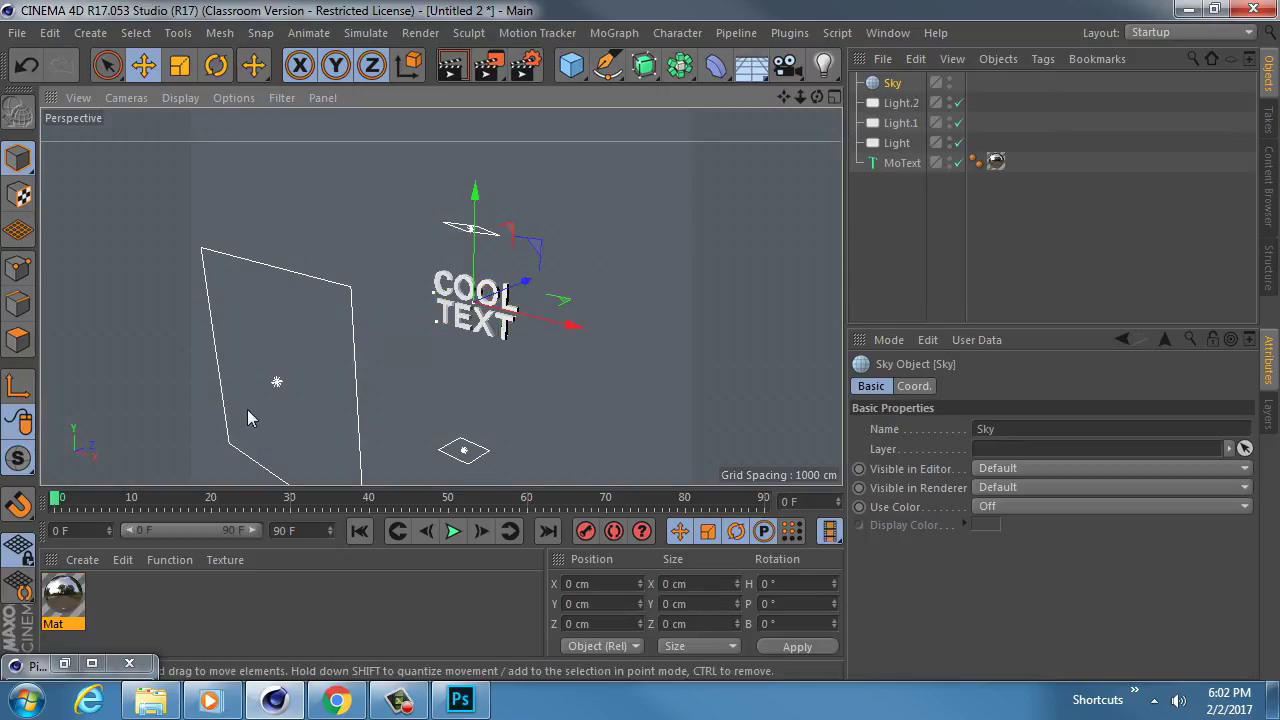
left_click(451, 66)
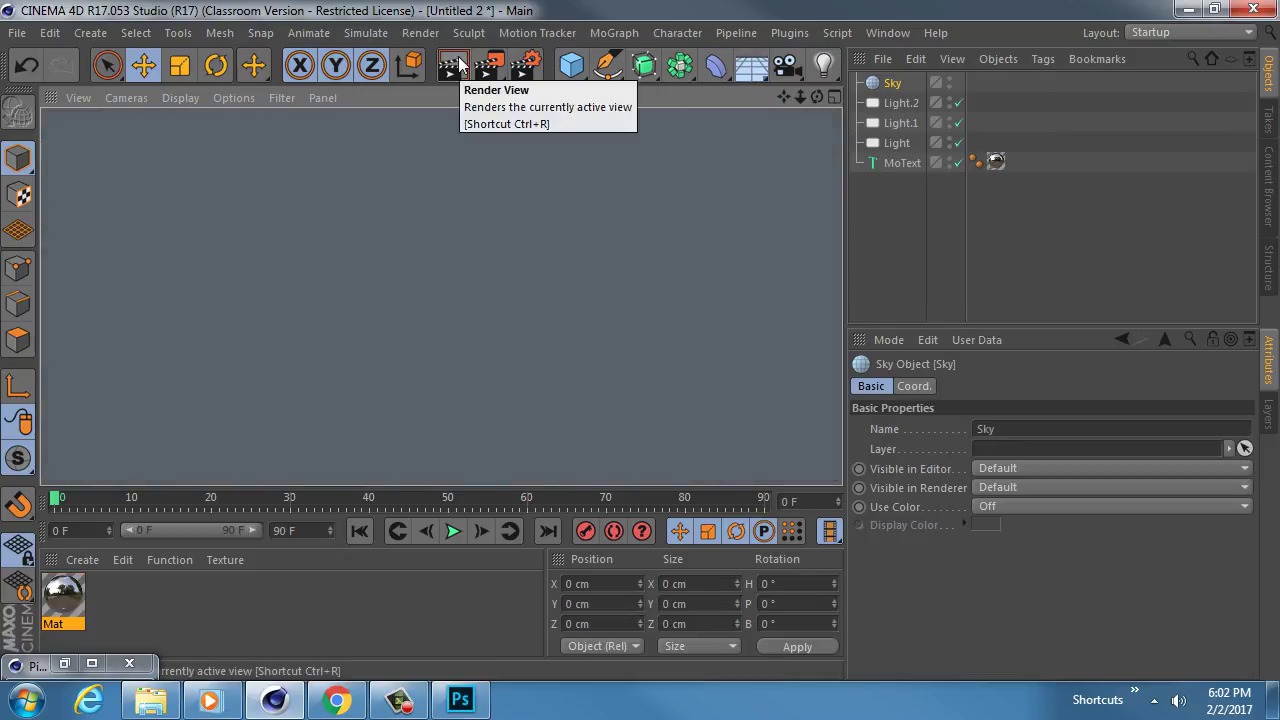
Create a new default material, apply it to the Sky object and check the rendered view
left_click(889, 86)
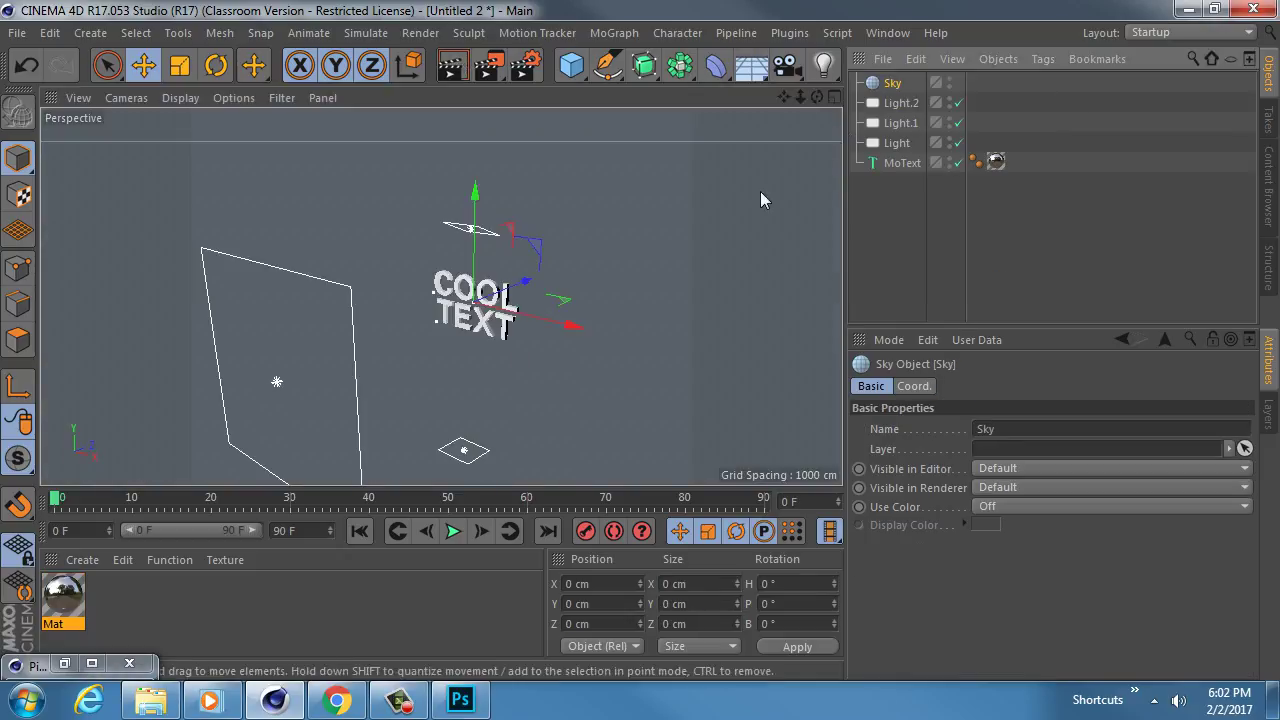
double_click(150, 605)
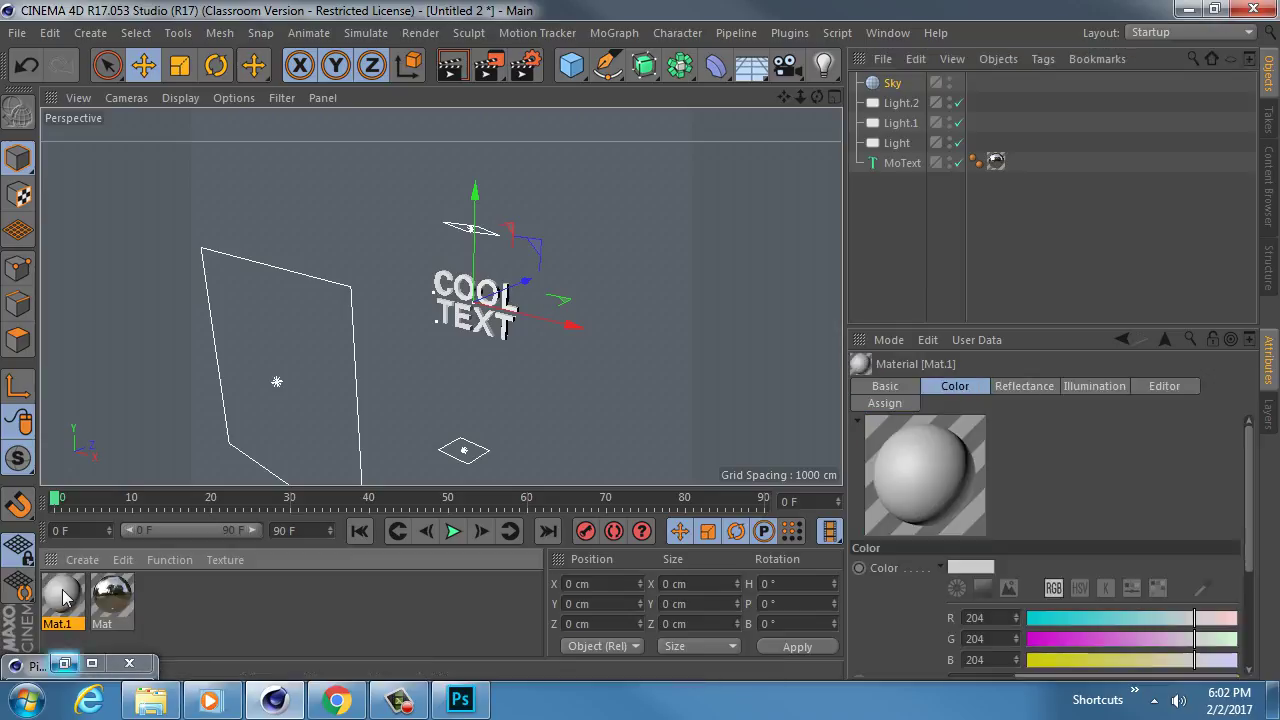
left_click_drag(63, 598, 900, 84)
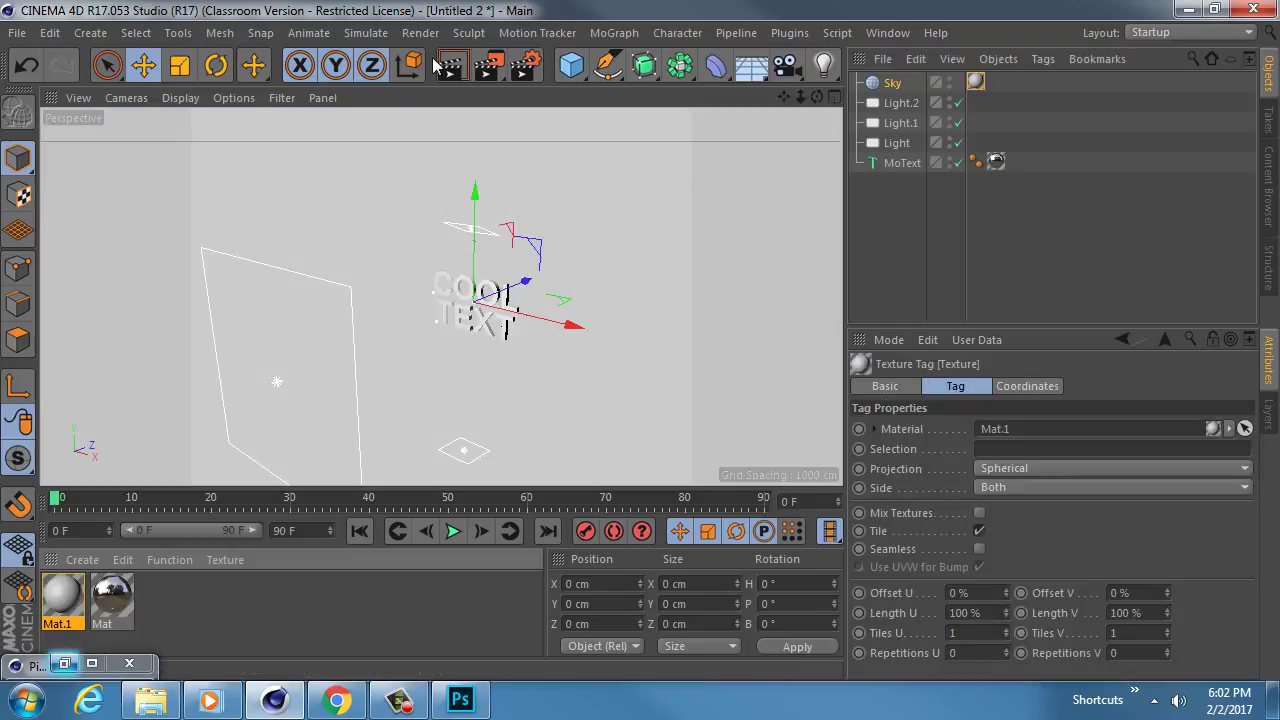
left_click(449, 68)
left_click_drag(474, 289, 562, 348, "alt")
Try making the MoText object editable, and undo the conversion
left_click(900, 162)
key("c")
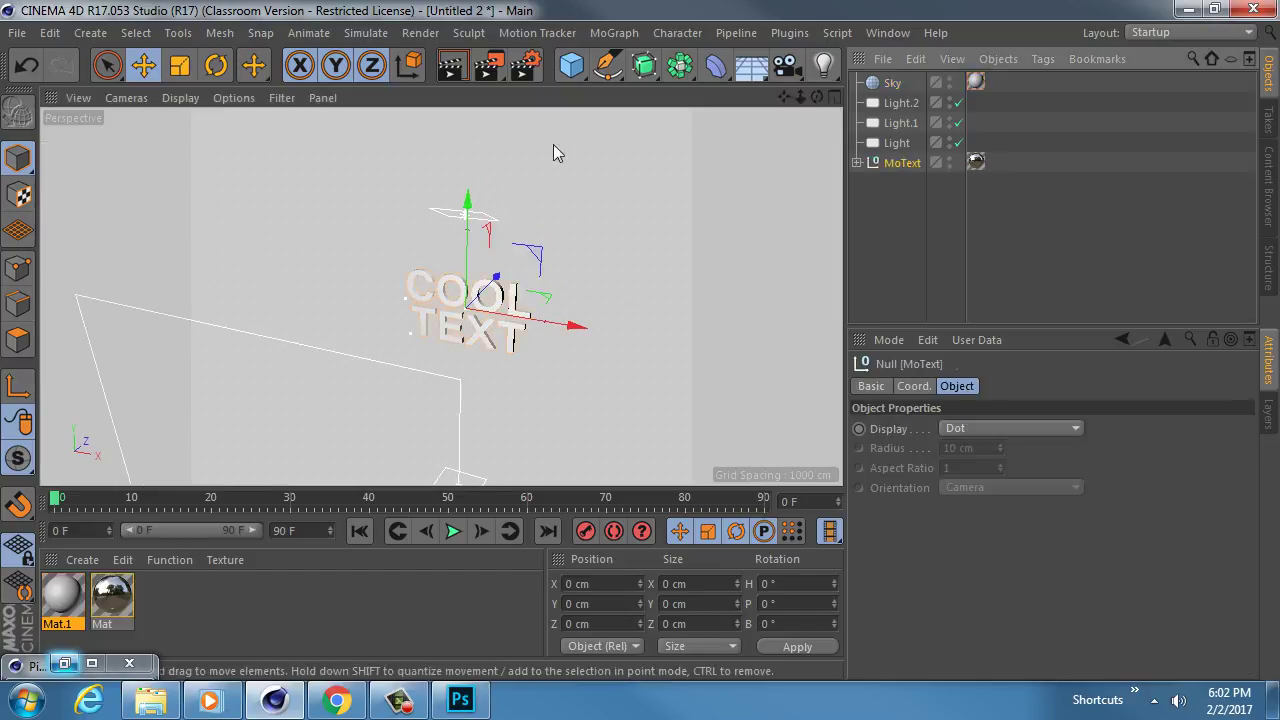
key("ctrl+z")
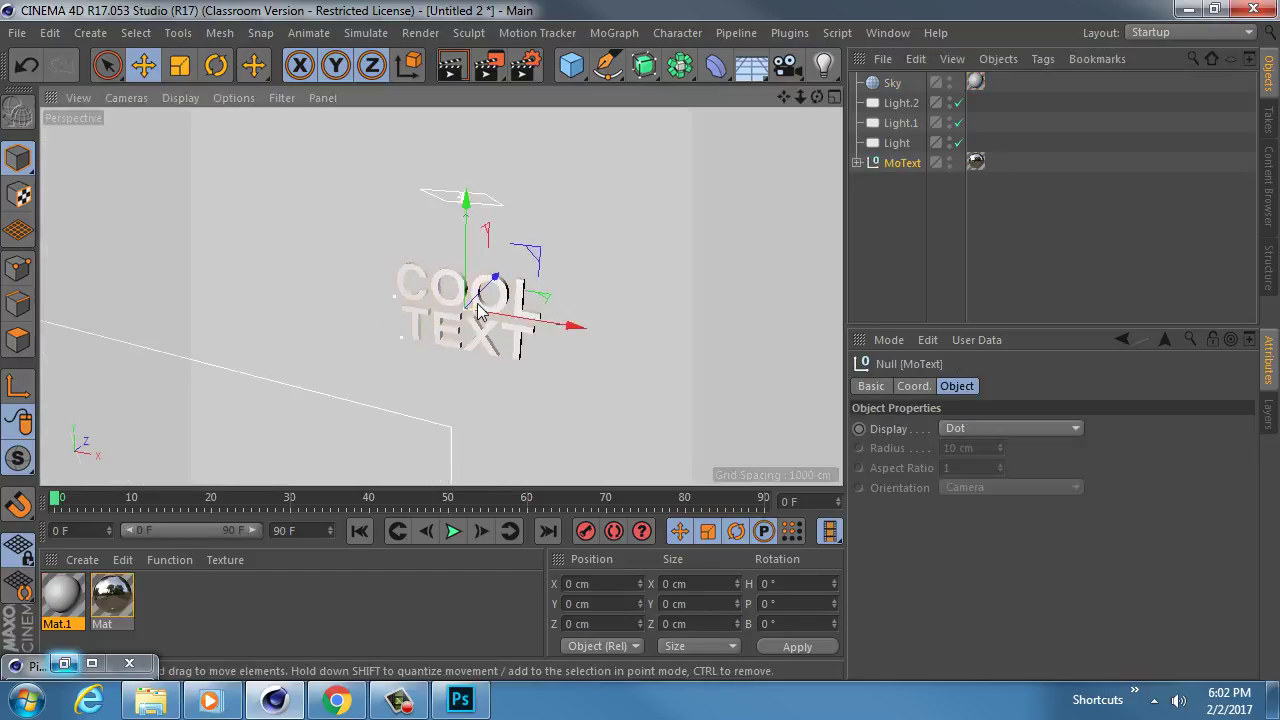
Inspect the Sky object and the text's texture tag, and render the view against the sky
left_click_drag(478, 312, 460, 283, "alt")
left_click(890, 83)
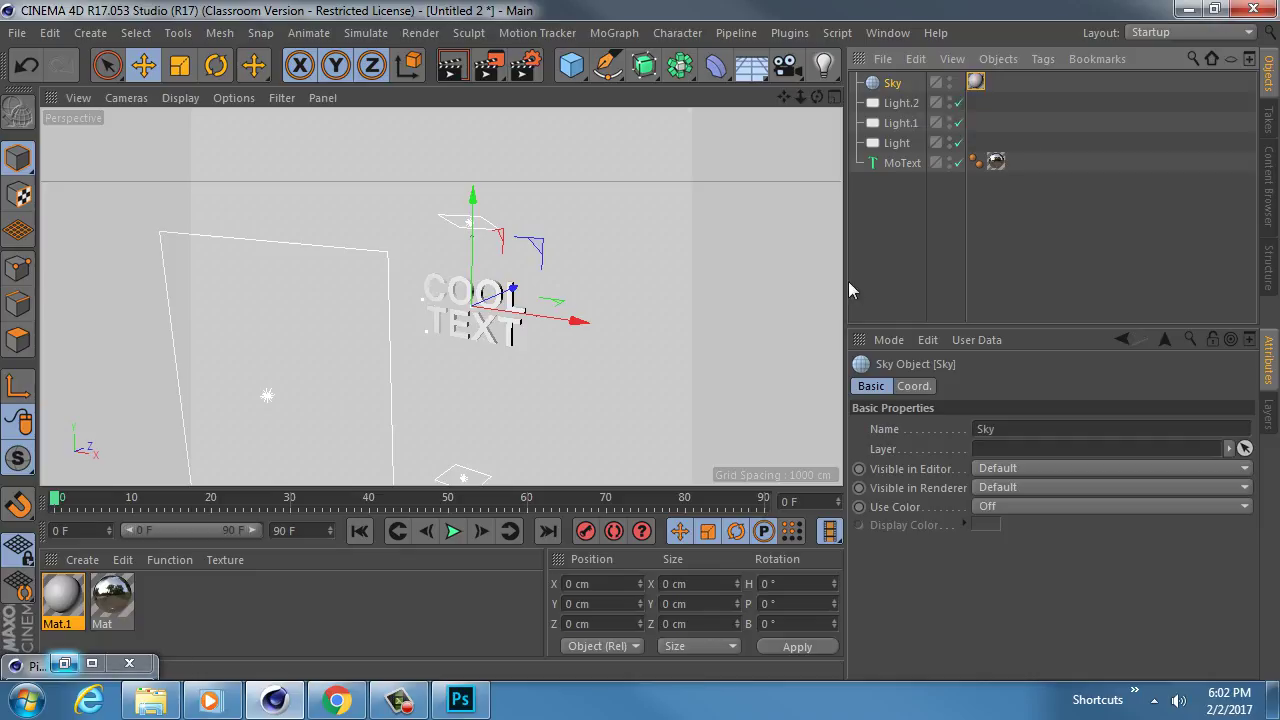
left_click(997, 164)
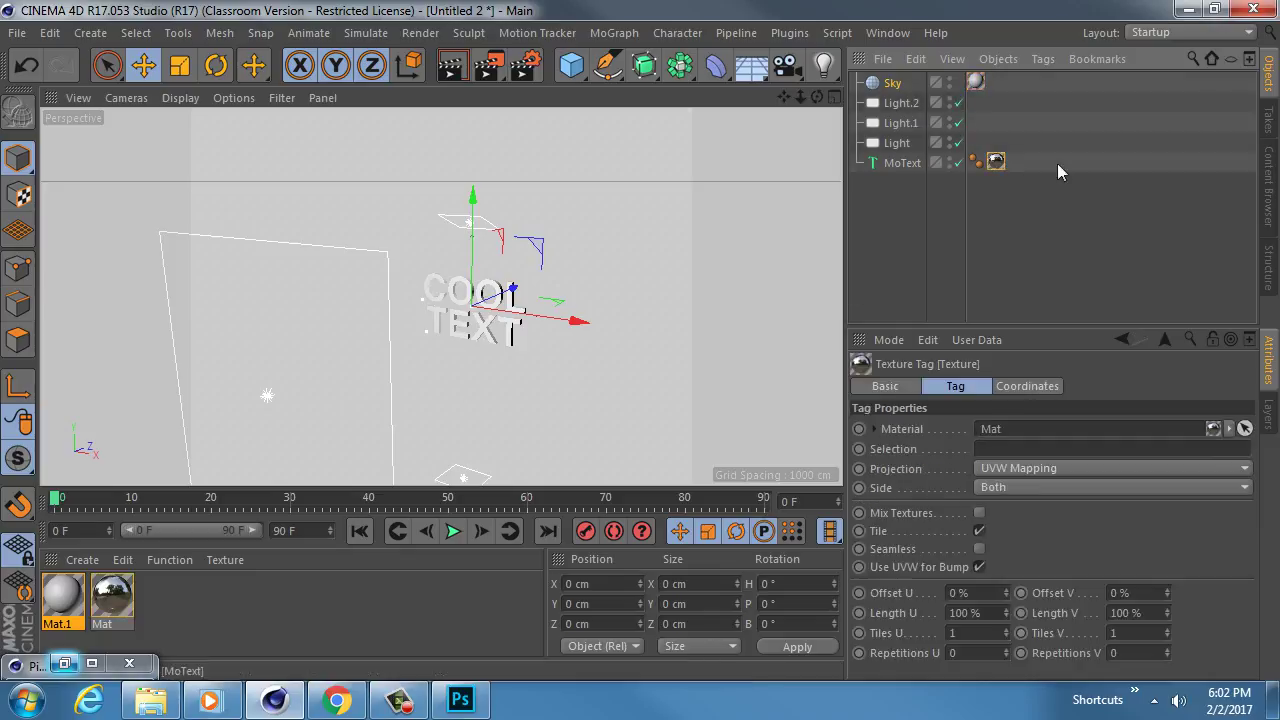
left_click(466, 80)
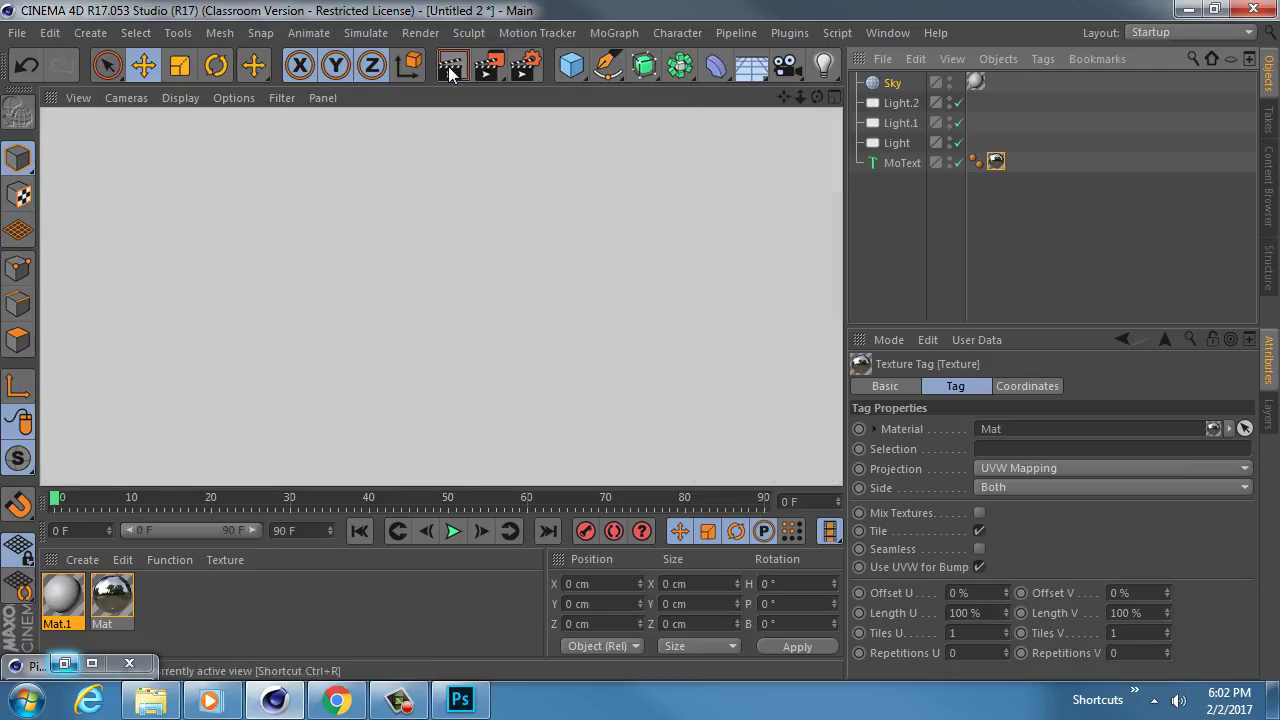
middle_click_drag(462, 291, 474, 257, "alt")
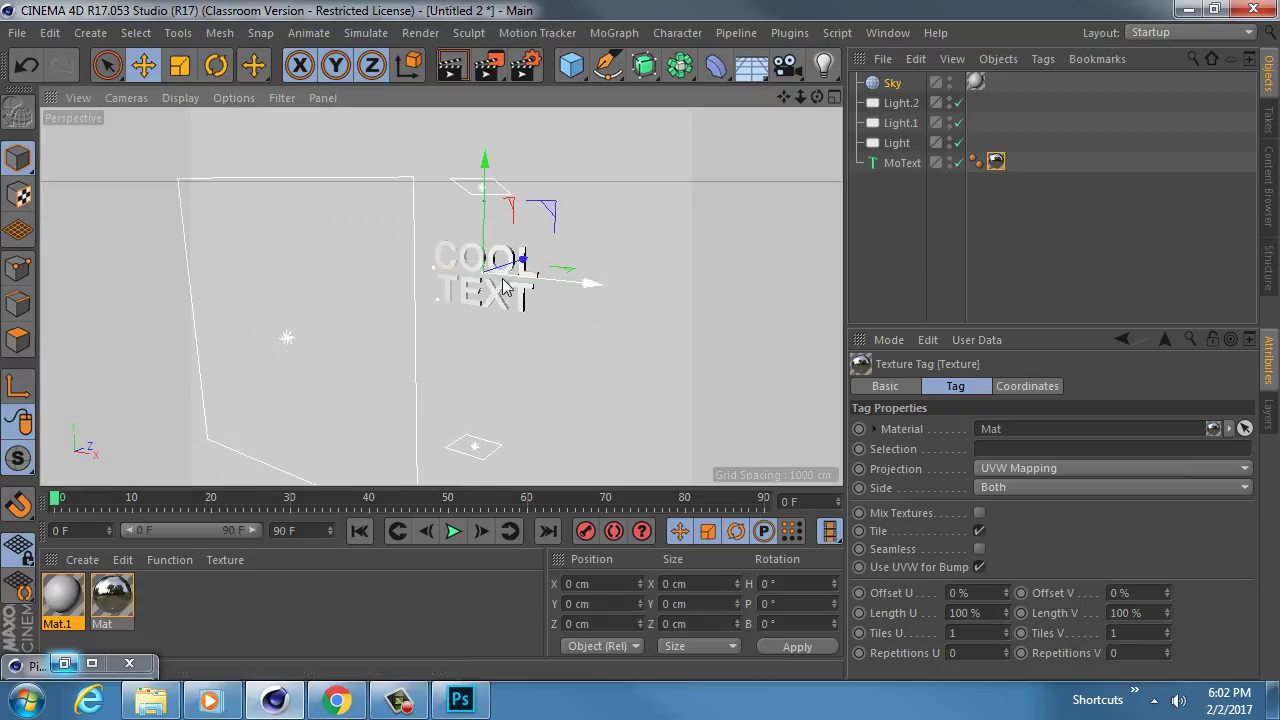
Set both the start and end caps of the MoText object to Fillet Cap
left_click(905, 163)
left_click(1003, 386)
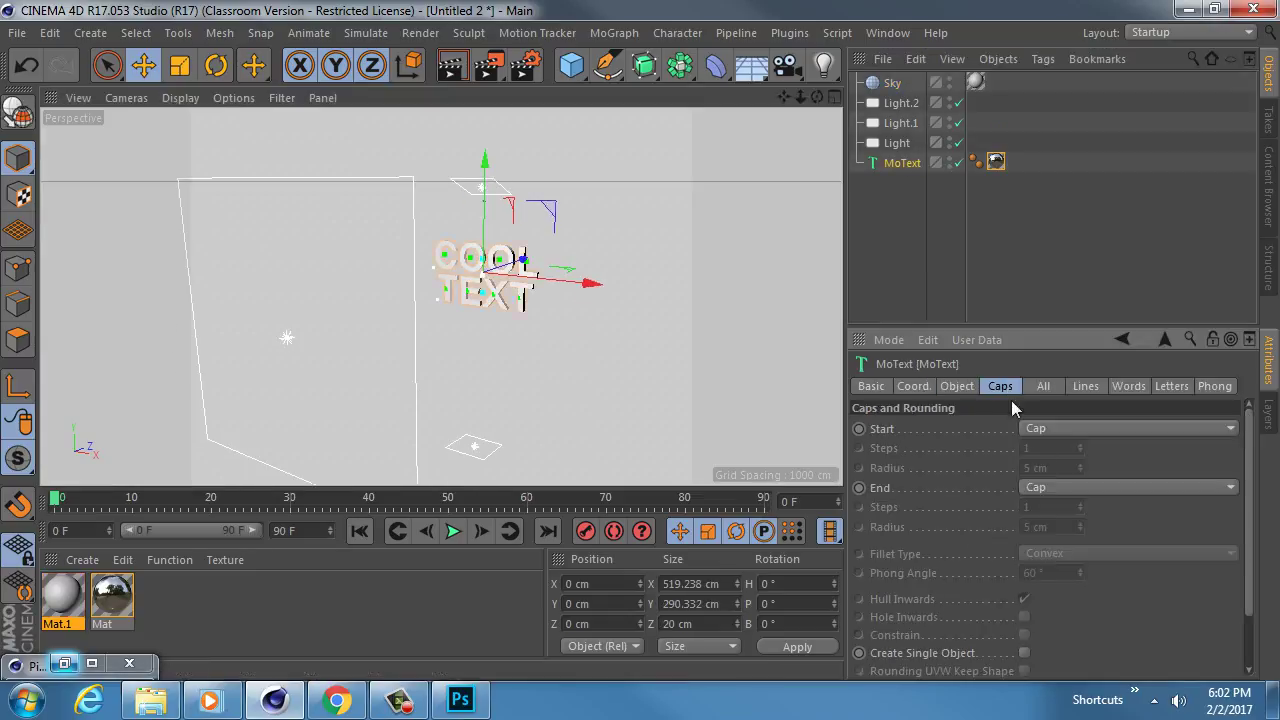
left_click(1043, 430)
left_click(1050, 505)
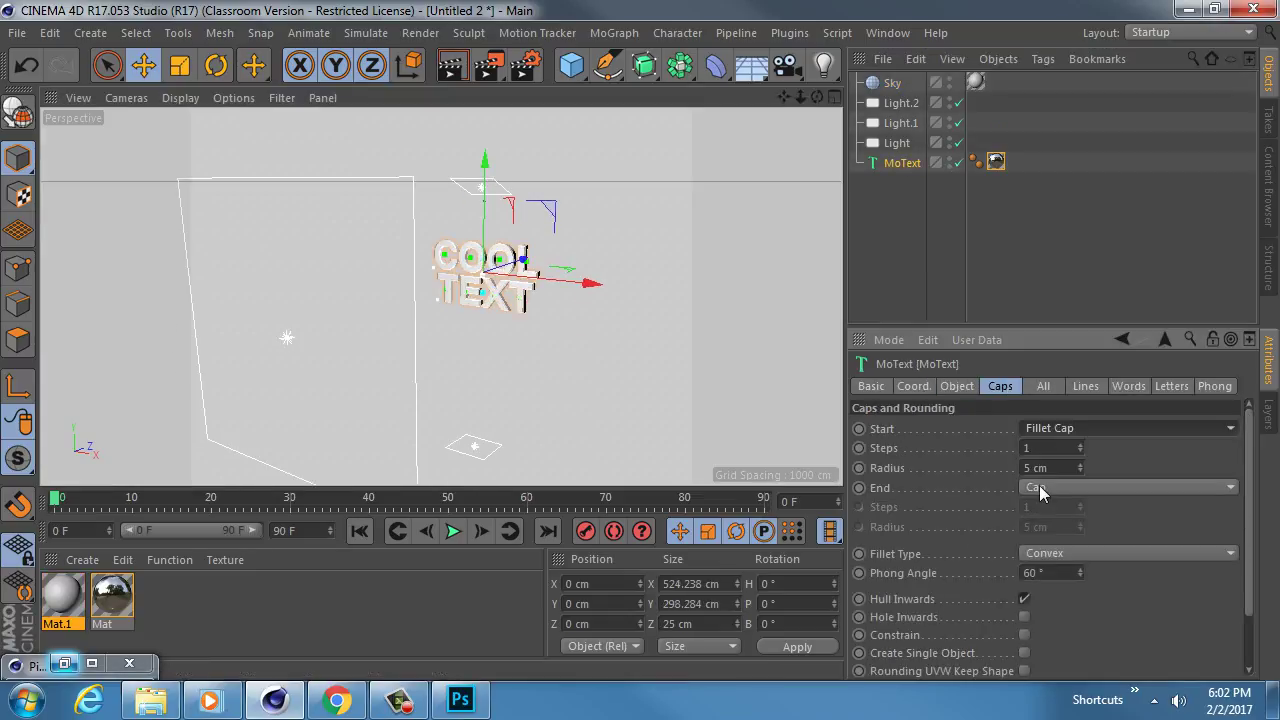
left_click(1045, 487)
left_click(1057, 569)
Render the bevelled text close up from different angles to check the fillet edges
scroll(590, 255, "up", 5)
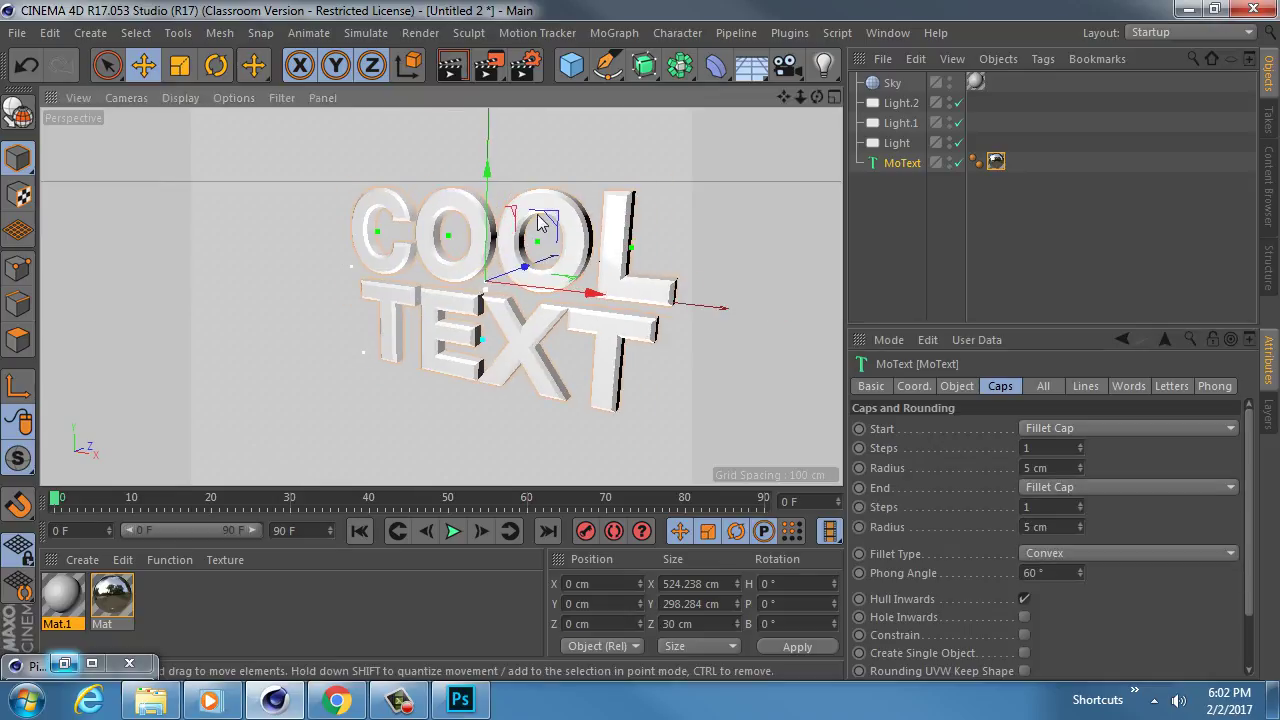
left_click_drag(590, 255, 515, 247, "alt")
left_click(451, 68)
middle_click_drag(573, 212, 508, 272, "alt")
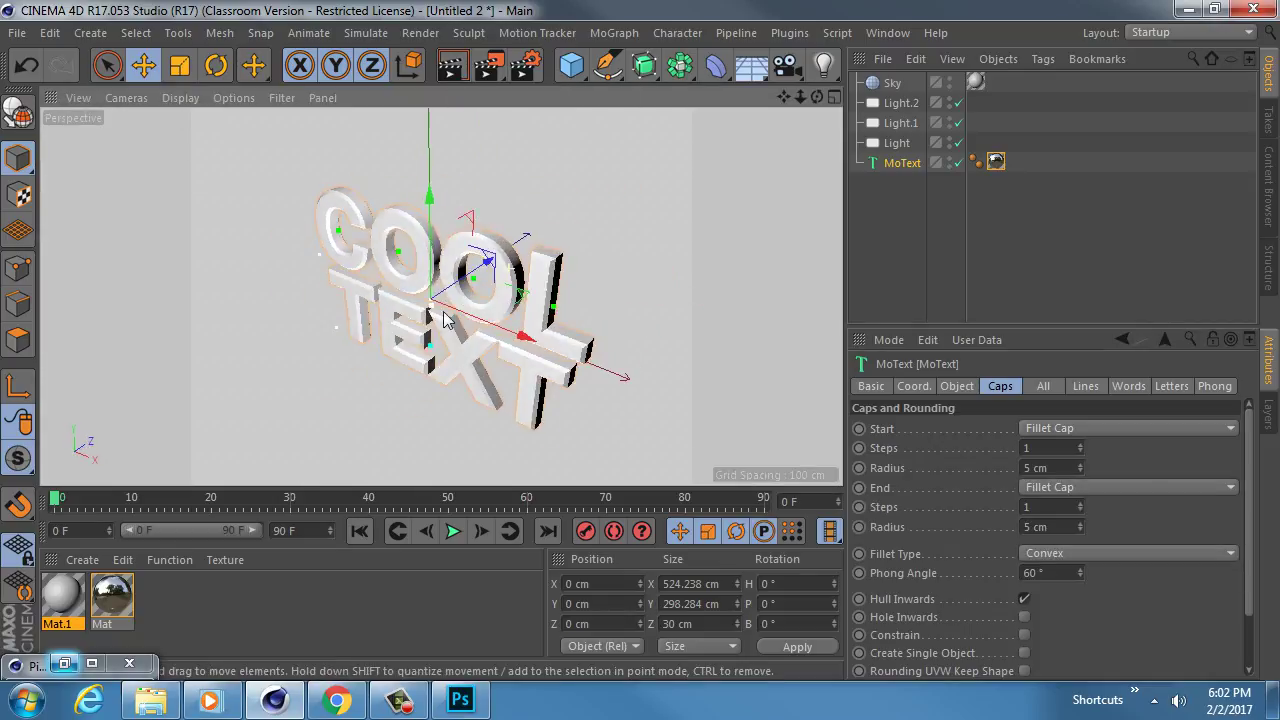
left_click(451, 68)
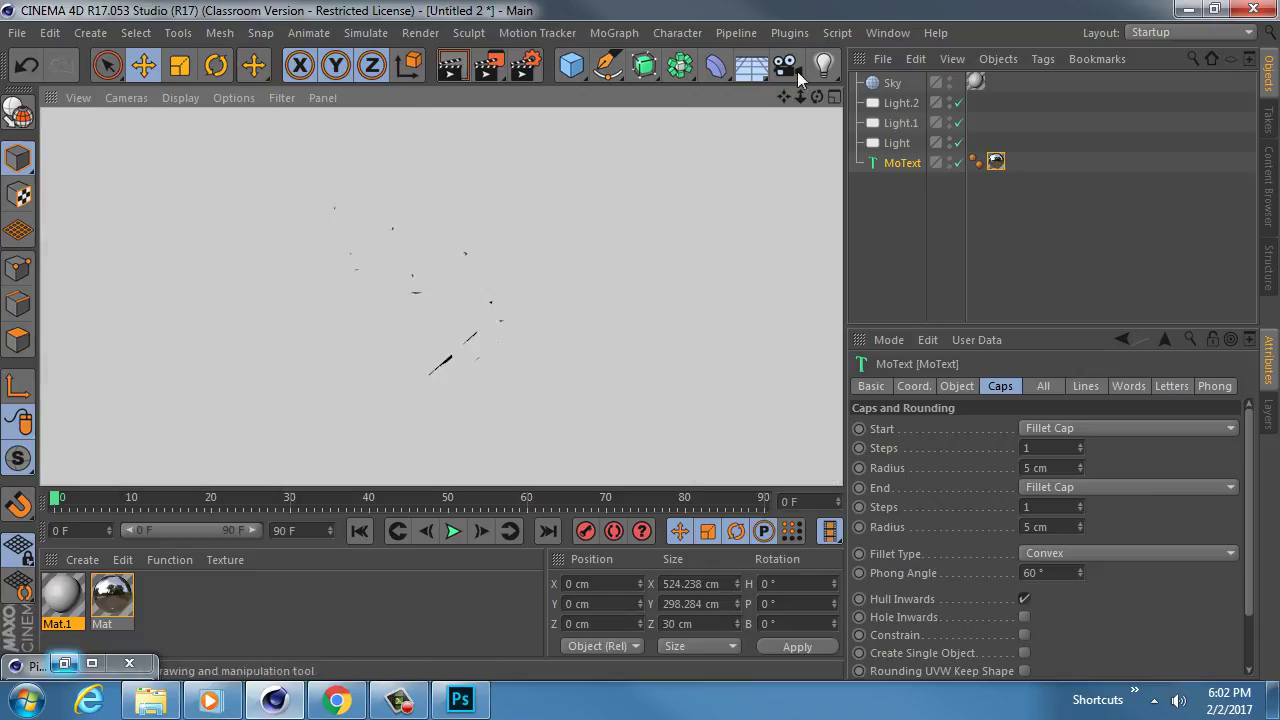
Hide the Sky object in the editor and renderer, and render the text from the front
double_click(950, 82, "alt")
left_click(456, 69)
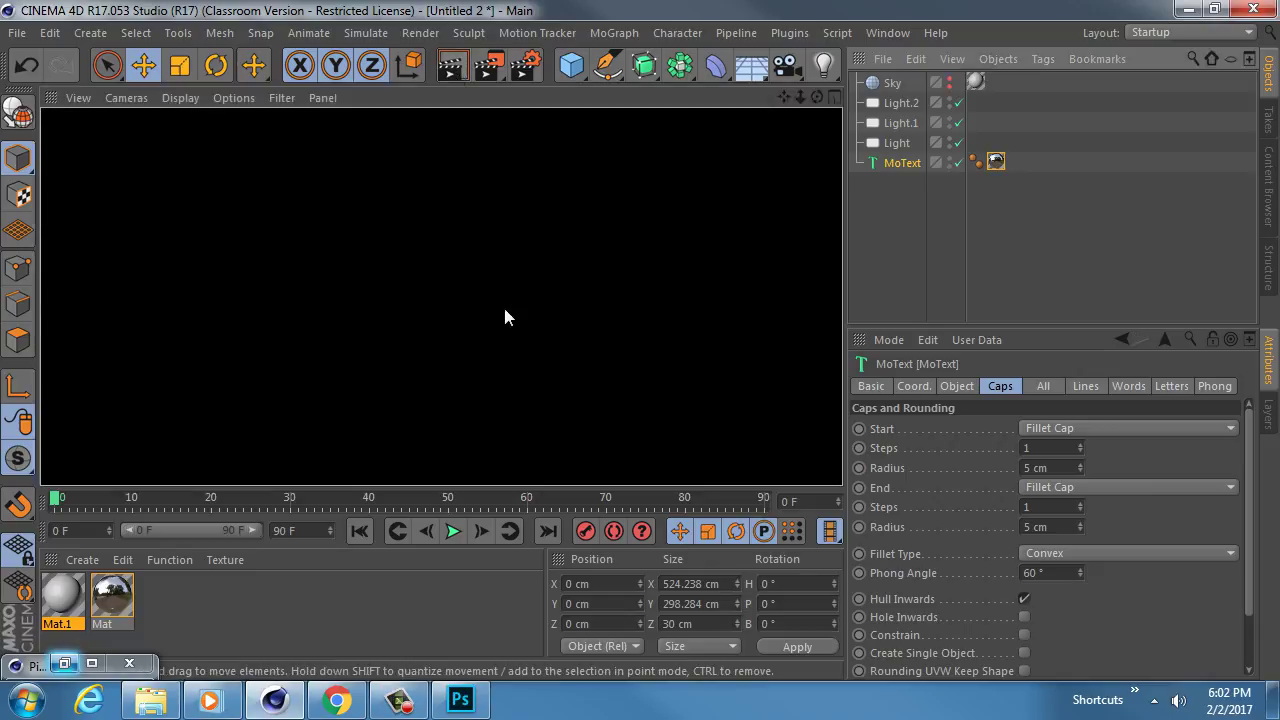
left_click_drag(506, 317, 530, 174, "alt")
middle_click_drag(377, 307, 466, 270, "alt")
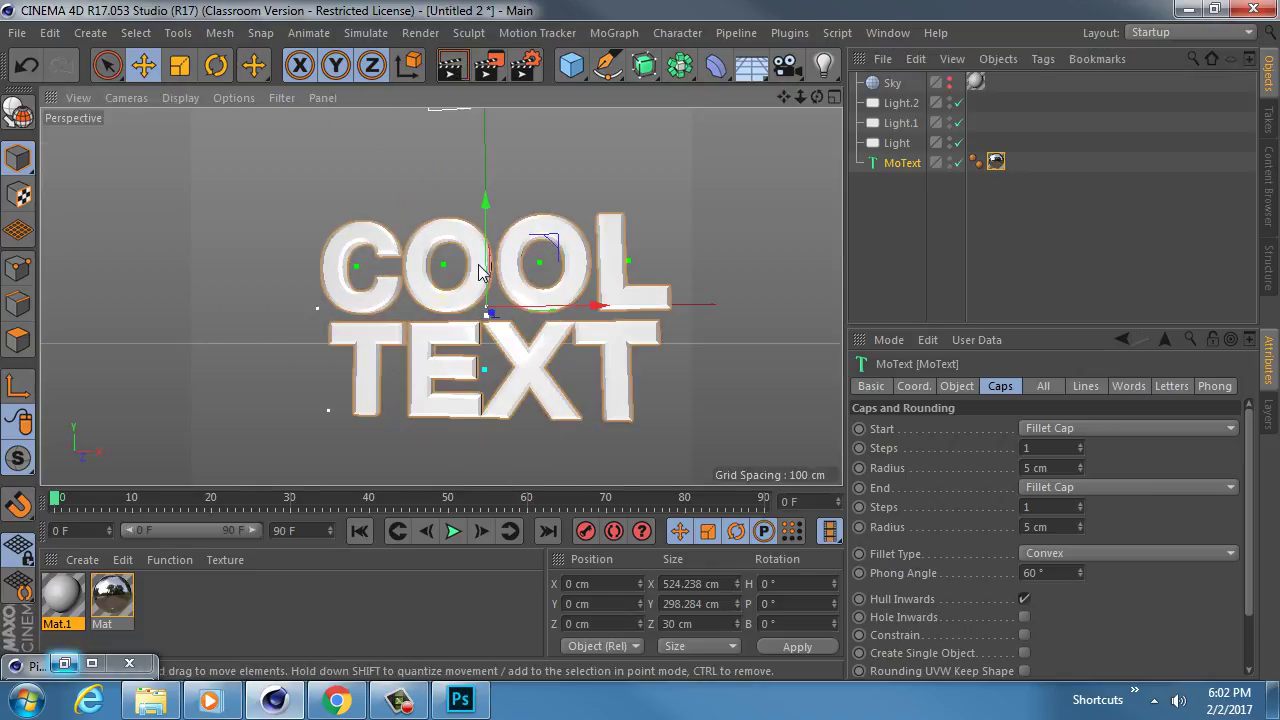
left_click_drag(512, 192, 533, 201, "alt")
left_click(452, 69)
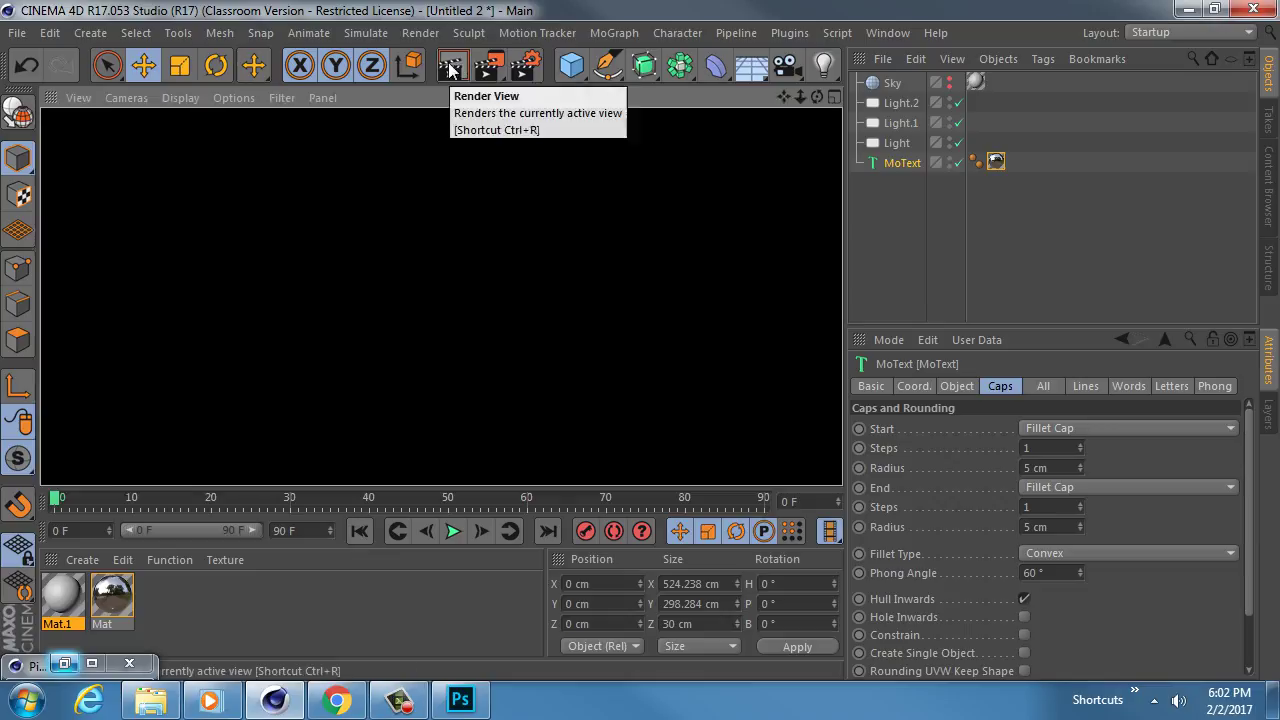
Set the shadow type of all three area lights to Area
left_click_drag(494, 260, 540, 245, "alt")
left_click(898, 104)
left_click(897, 145, "shift")
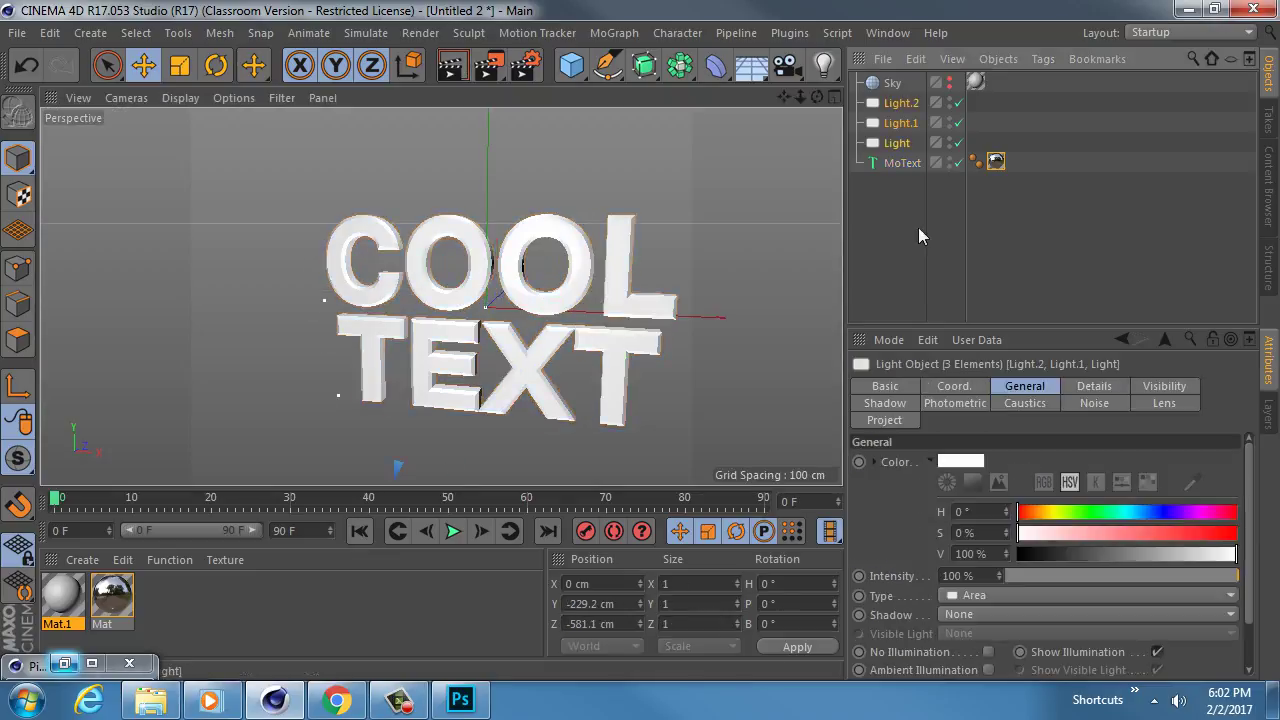
left_click(978, 614)
left_click(972, 594)
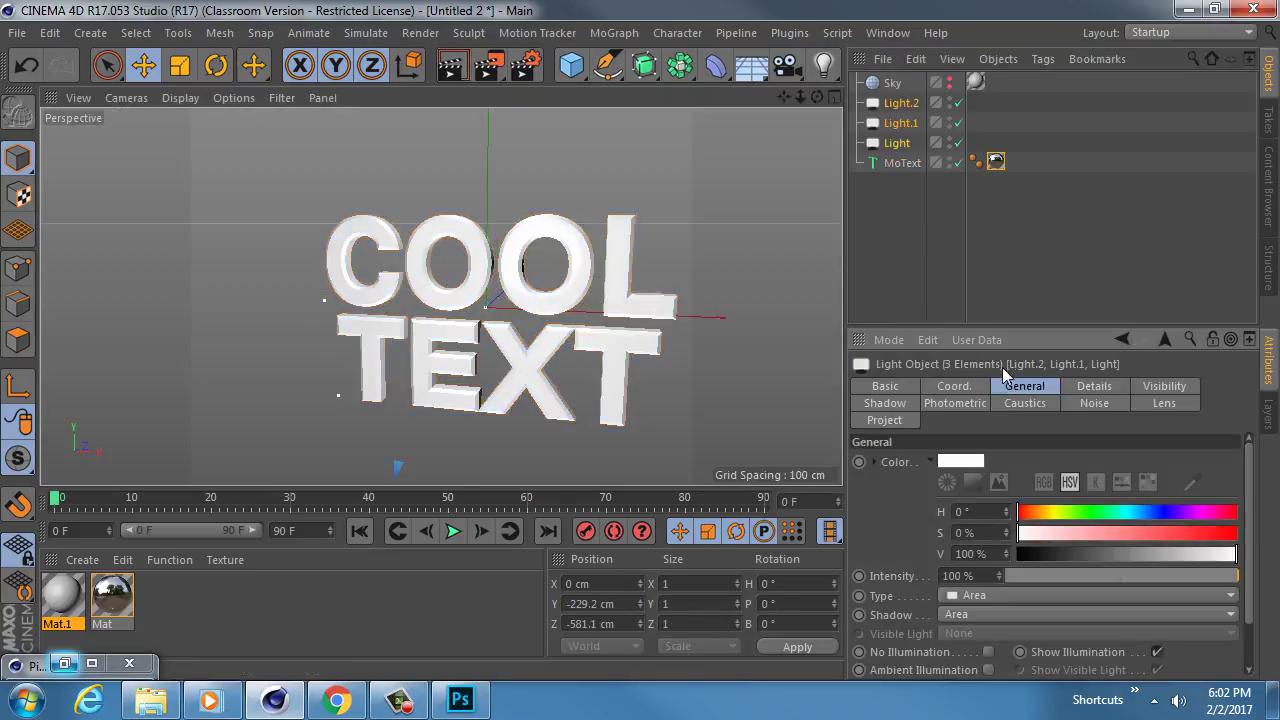
Render the text without the sky and review the General, Details, Coordinates and Visibility settings of the three area lights
left_click_drag(1010, 325, 1005, 171)
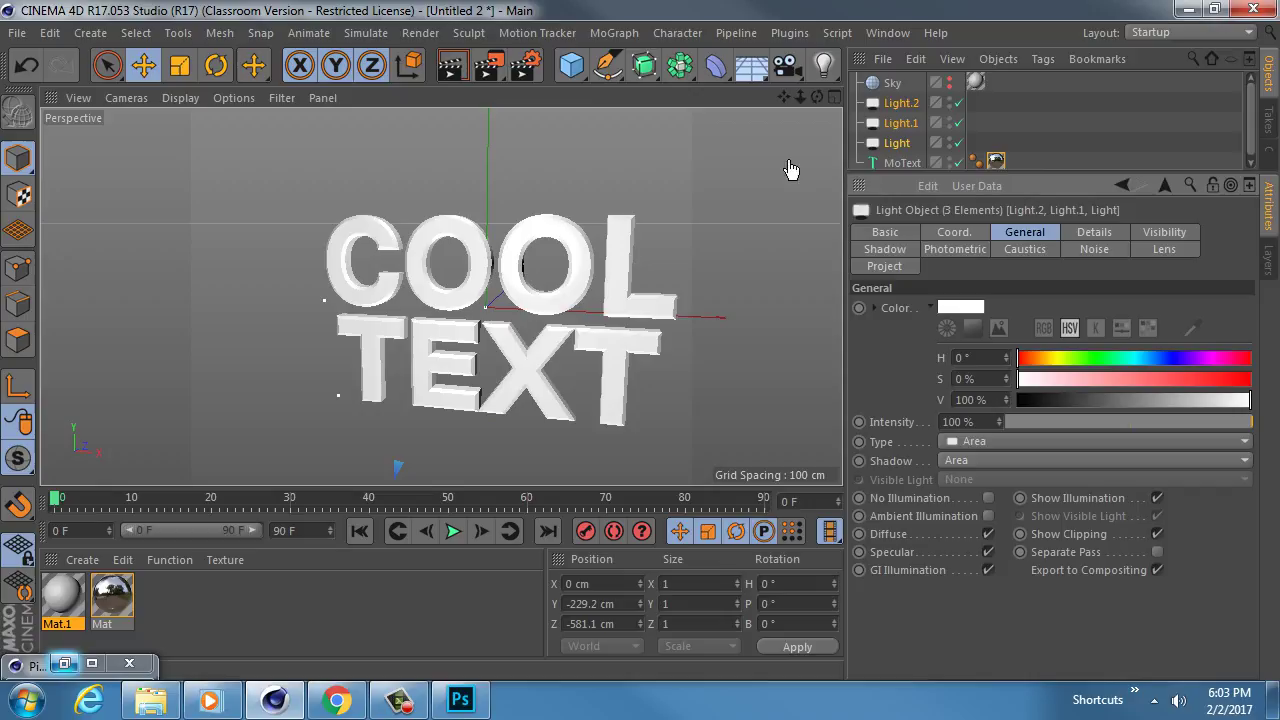
left_click(456, 67)
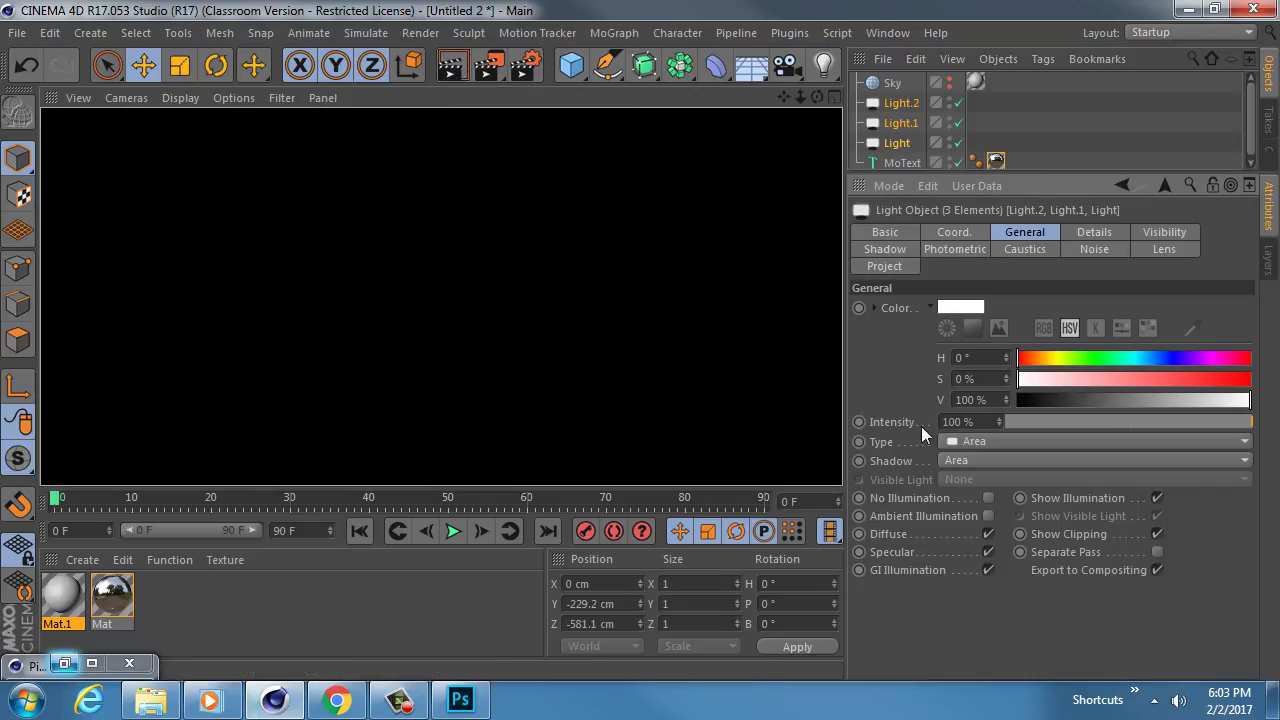
left_click(1094, 232)
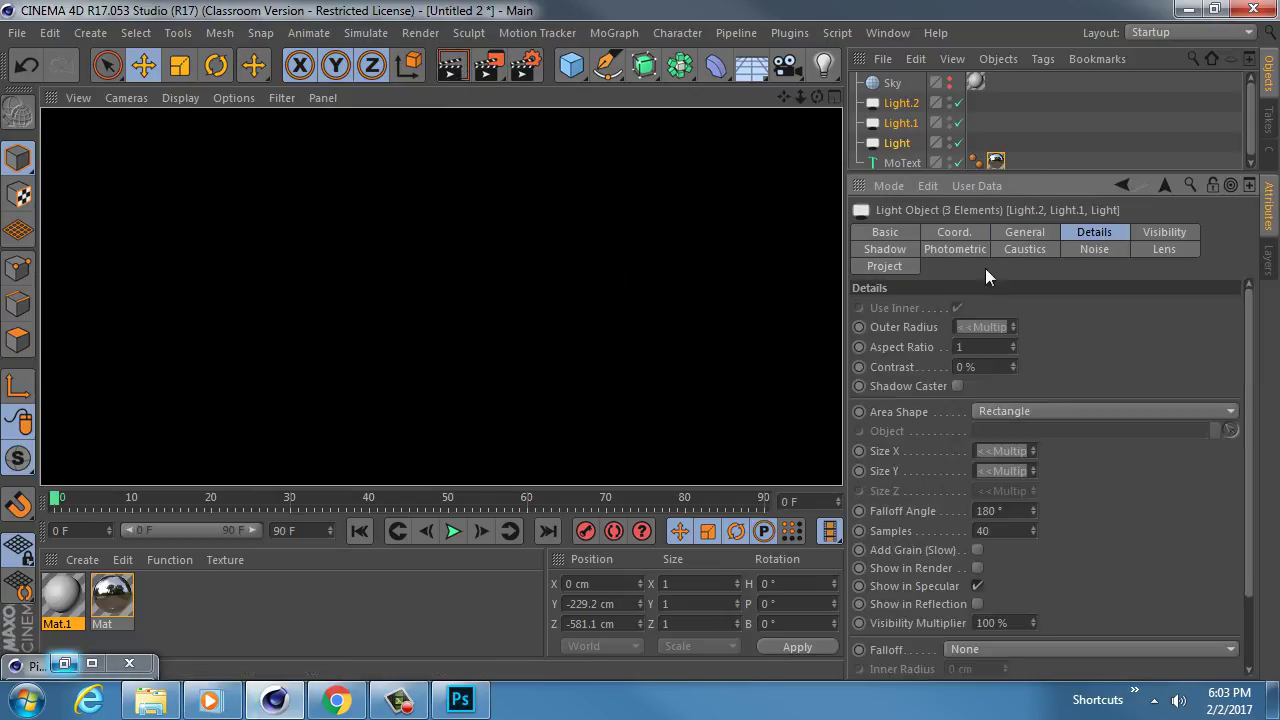
left_click(954, 232)
left_click(1025, 232)
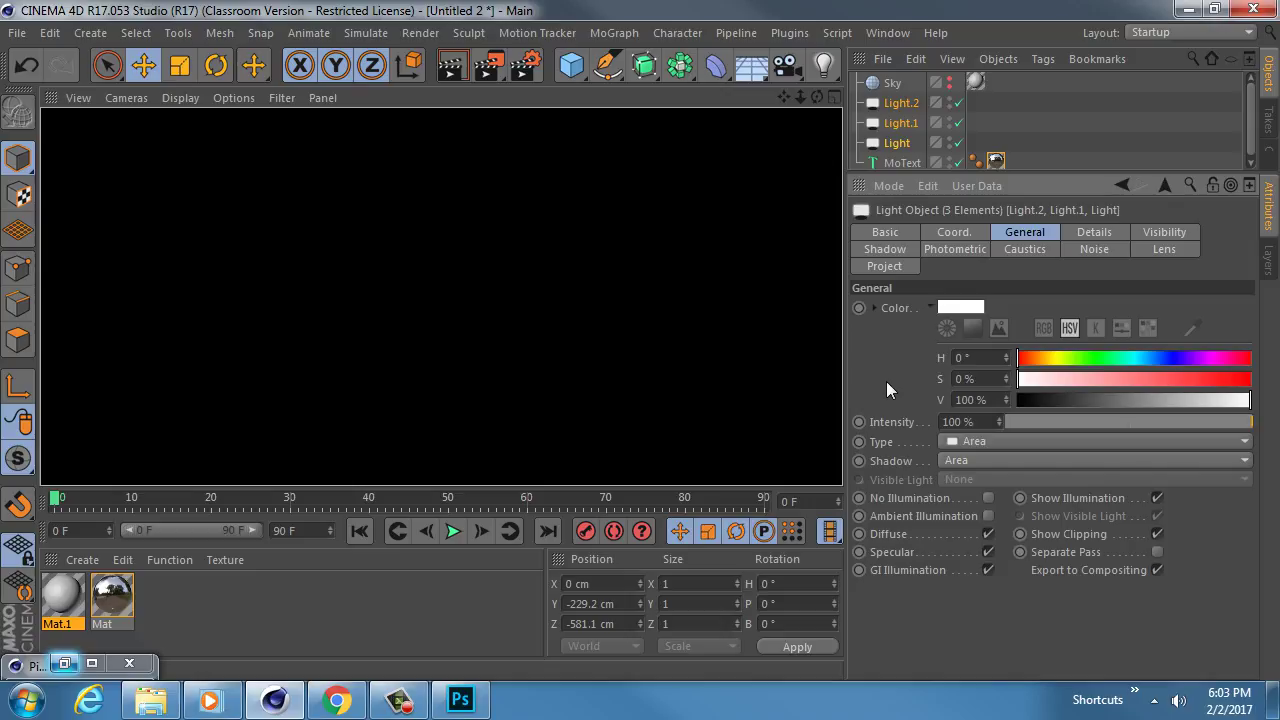
left_click(1162, 232)
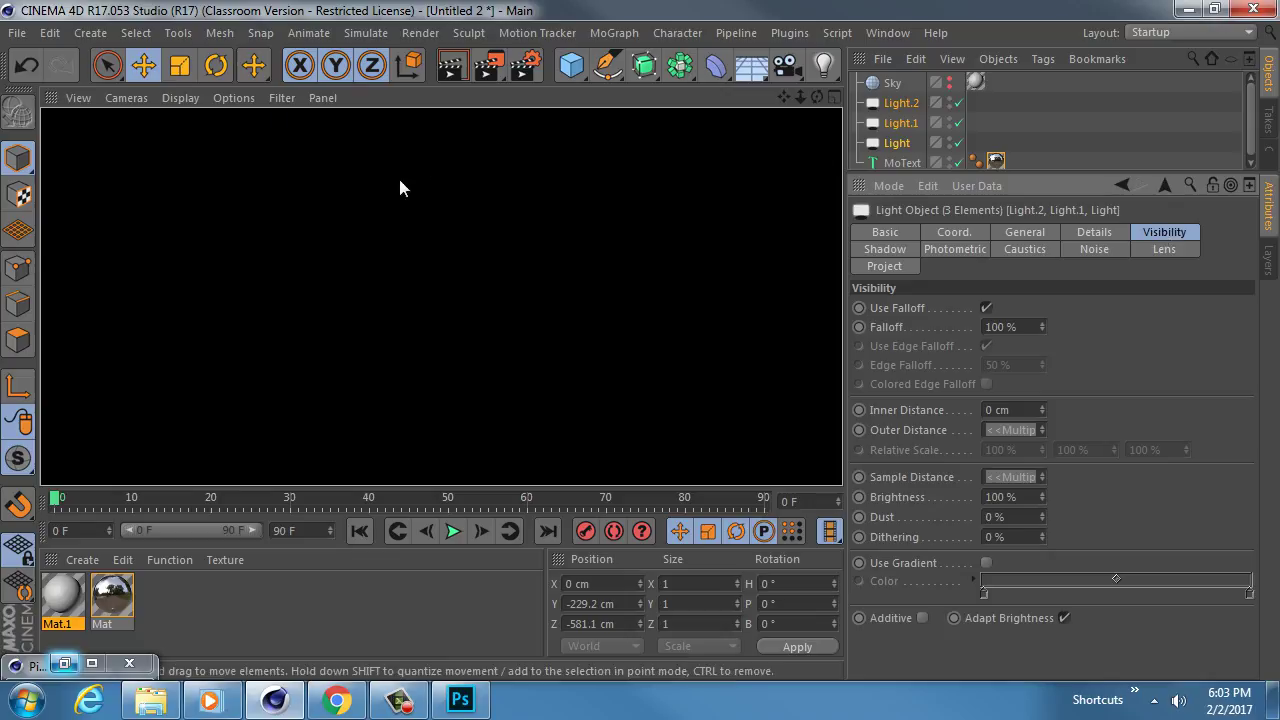
Make the Sky object visible again in the editor and renderer
scroll(540, 291, "down", 2)
middle_click_drag(505, 275, 503, 249, "alt")
scroll(482, 296, "down", 5)
scroll(480, 288, "up", 1)
left_click_drag(1055, 175, 1045, 262)
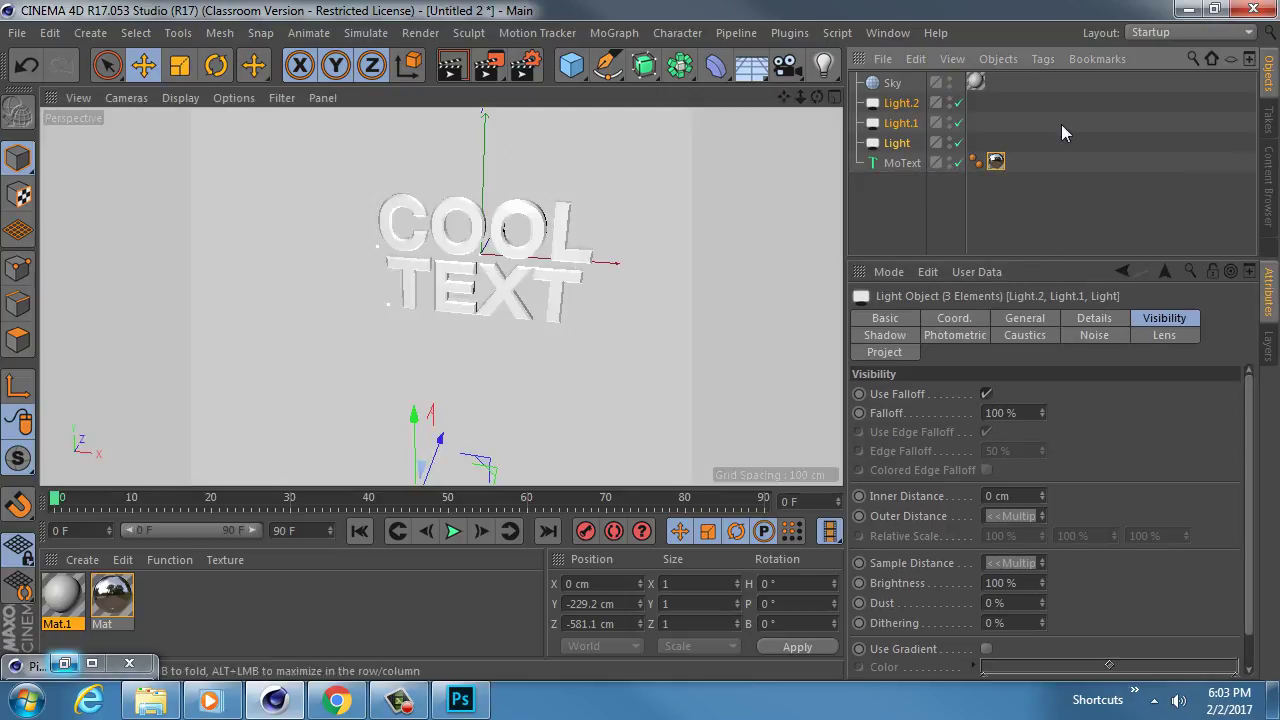
Search the Content Browser presets for HDR and preview building_probe_lati.hdr at full size
left_click(1268, 178)
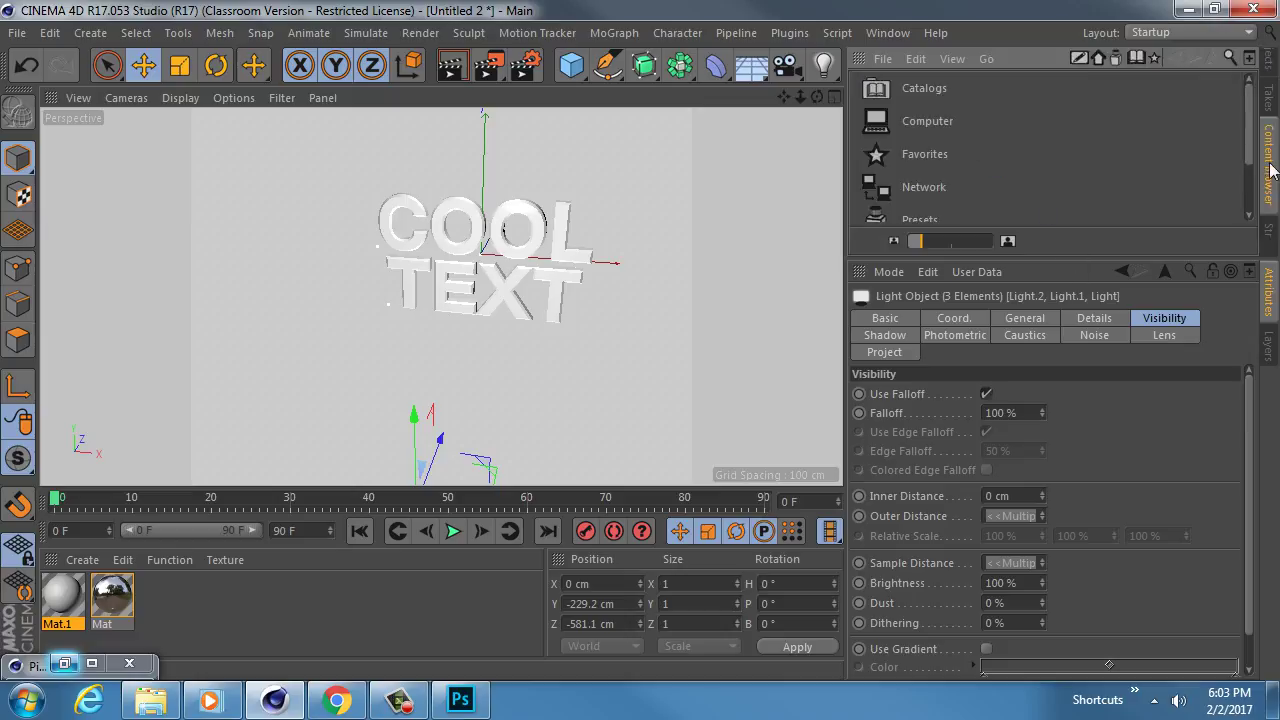
left_click_drag(1073, 259, 1077, 426)
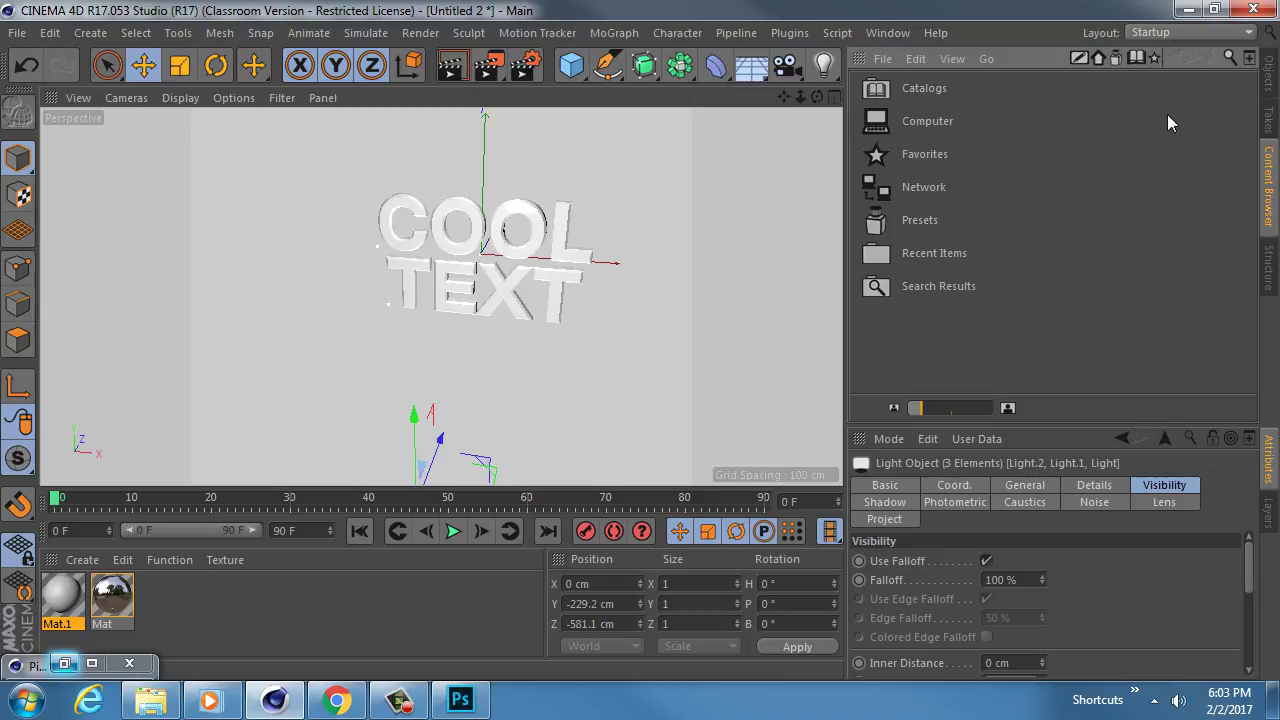
left_click(1228, 57)
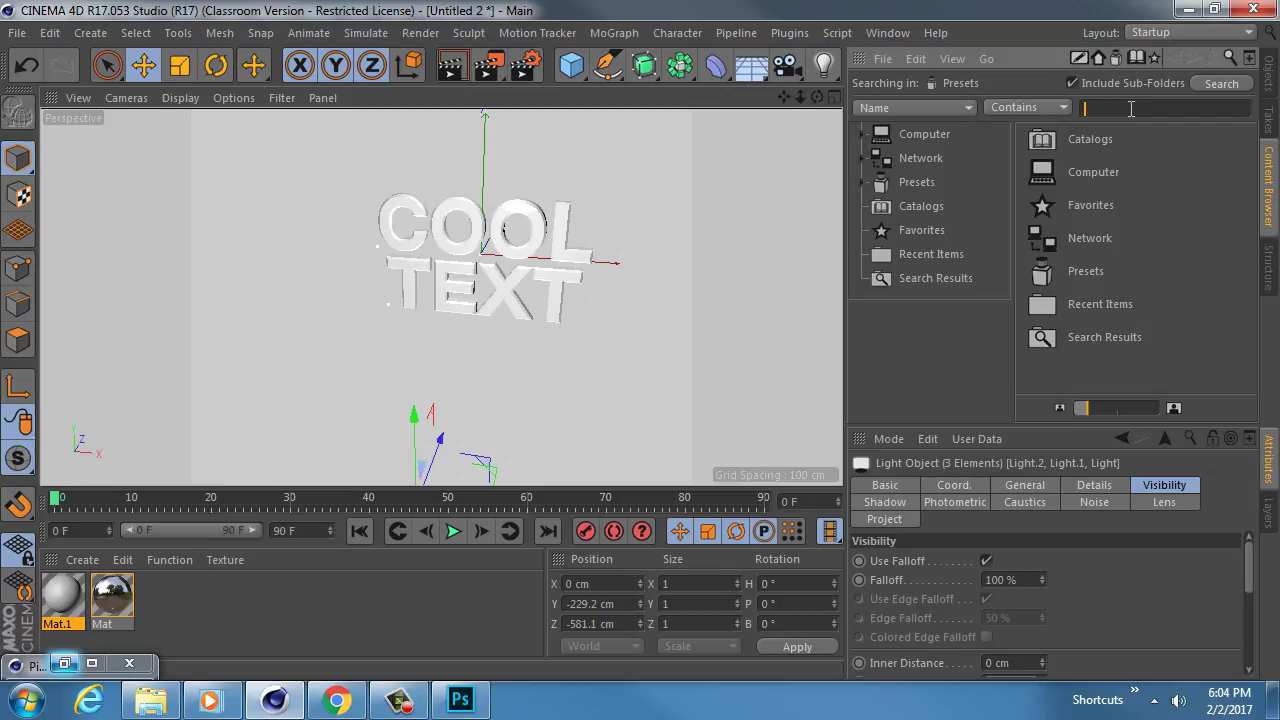
type("HDR")
key("Return")
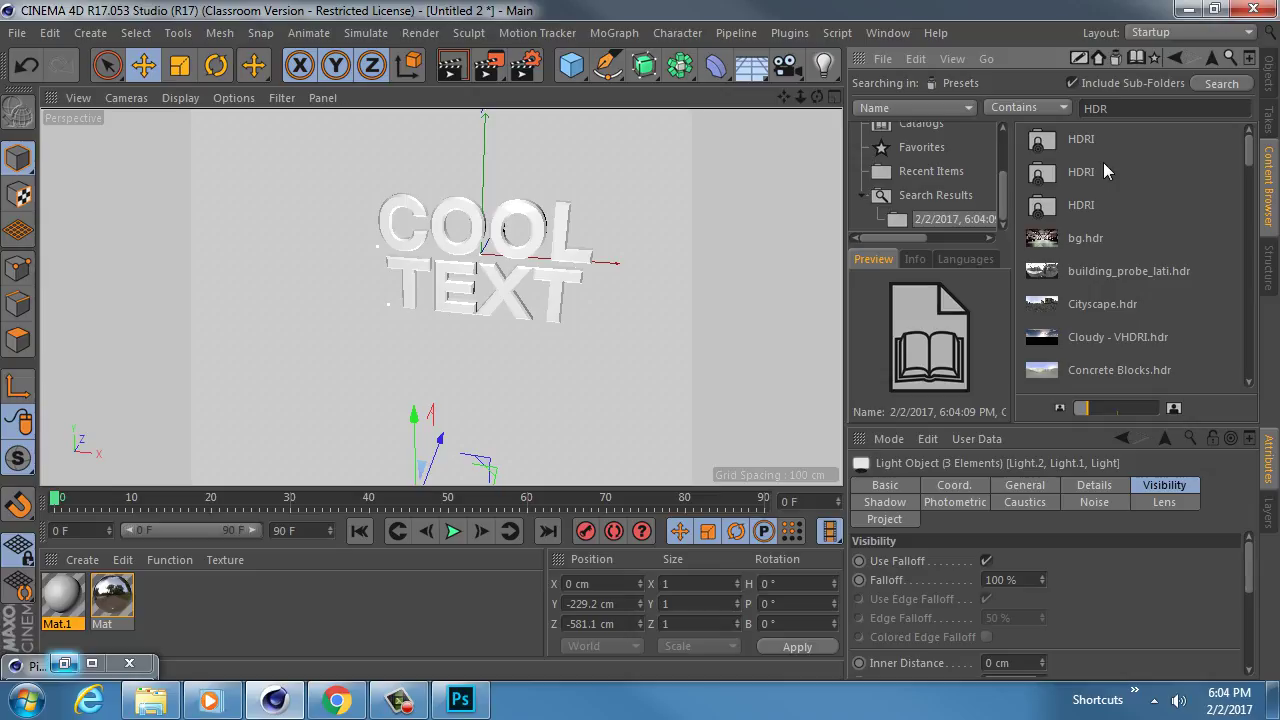
double_click(1093, 270)
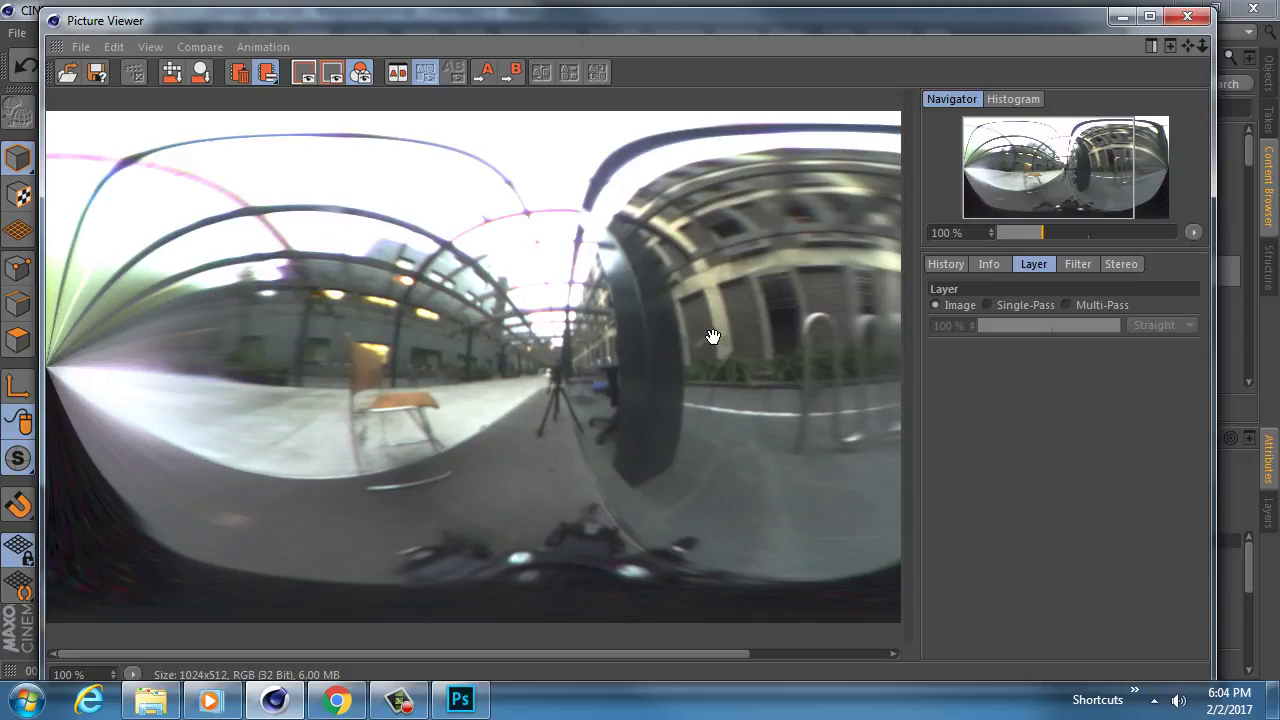
left_click(1122, 17)
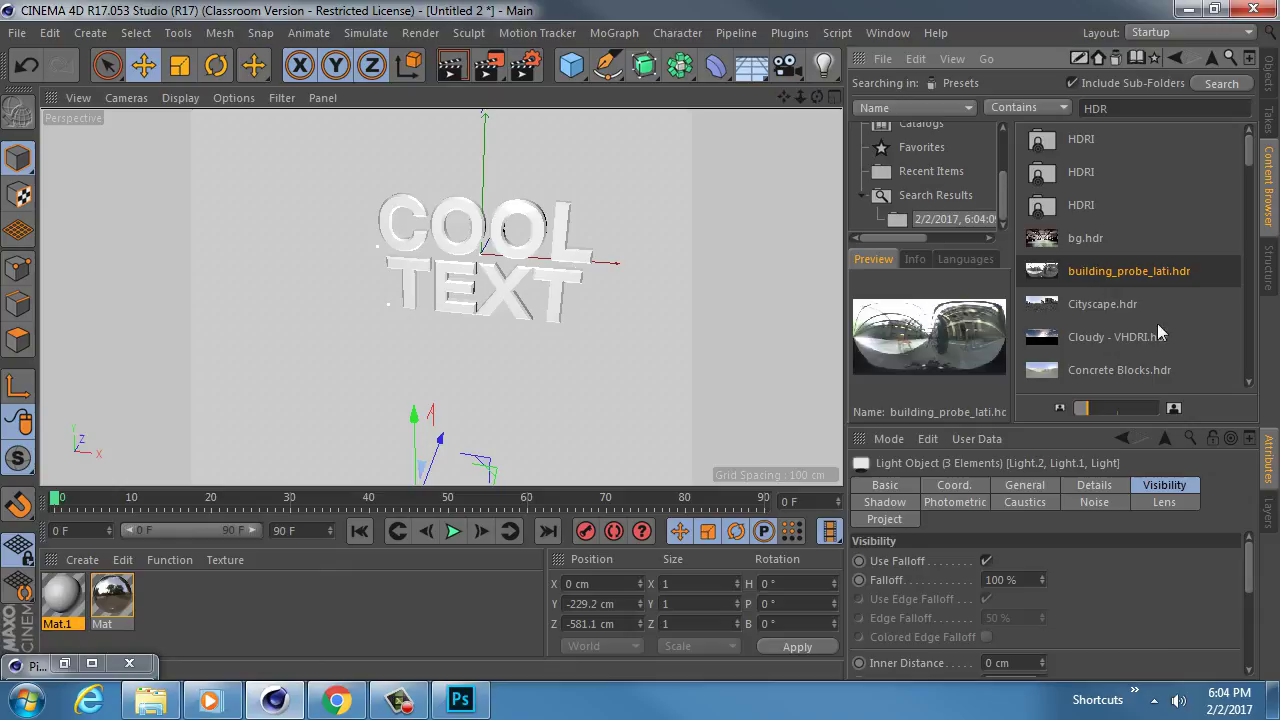
Open Cityscape.hdr in the Picture Viewer and examine its buildings, sky and gravel ground at 100 % zoom
scroll(1253, 152, "down", 2)
left_click(1076, 227)
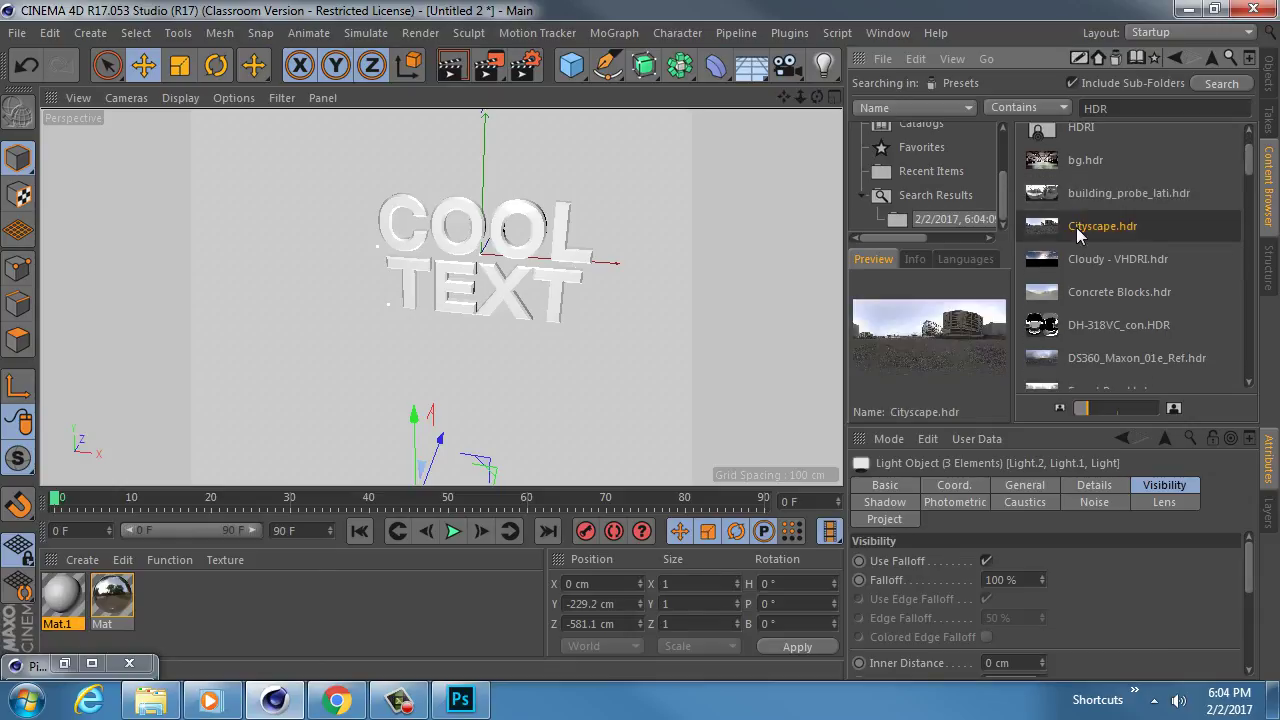
double_click(1076, 227)
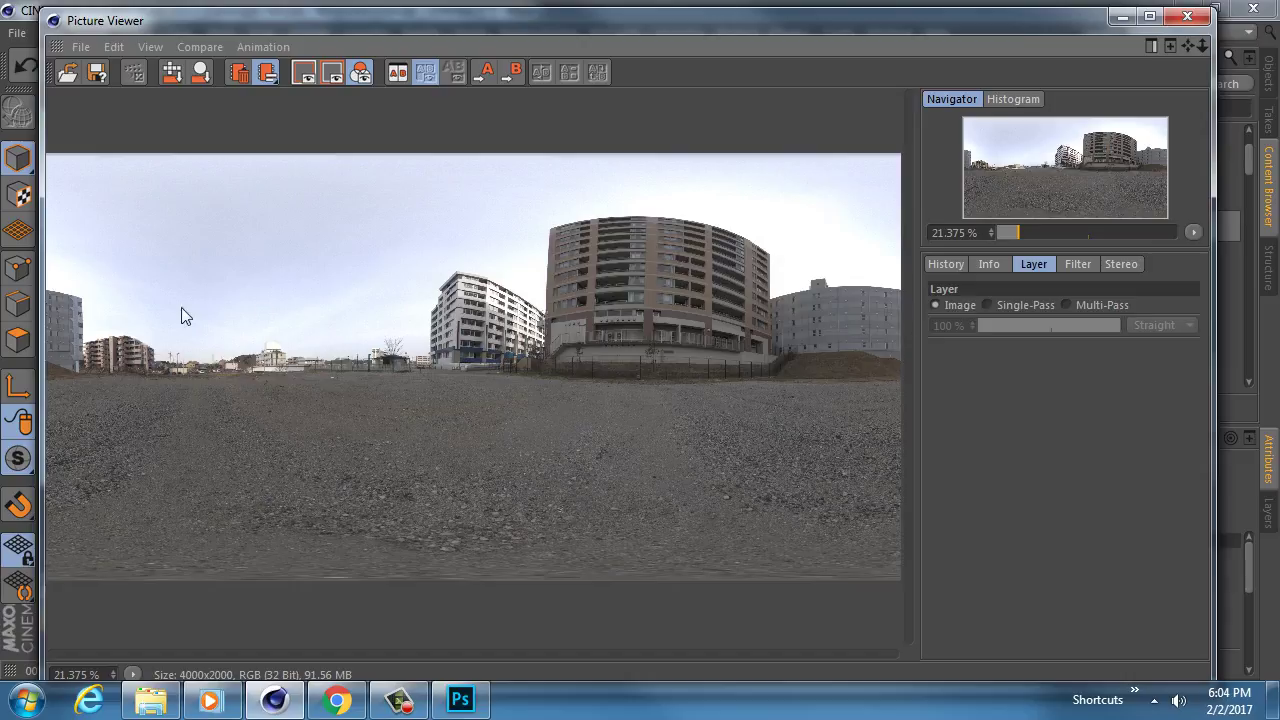
double_click(617, 351)
left_click_drag(634, 316, 399, 501)
left_click_drag(834, 341, 377, 441)
left_click_drag(644, 314, 683, 466)
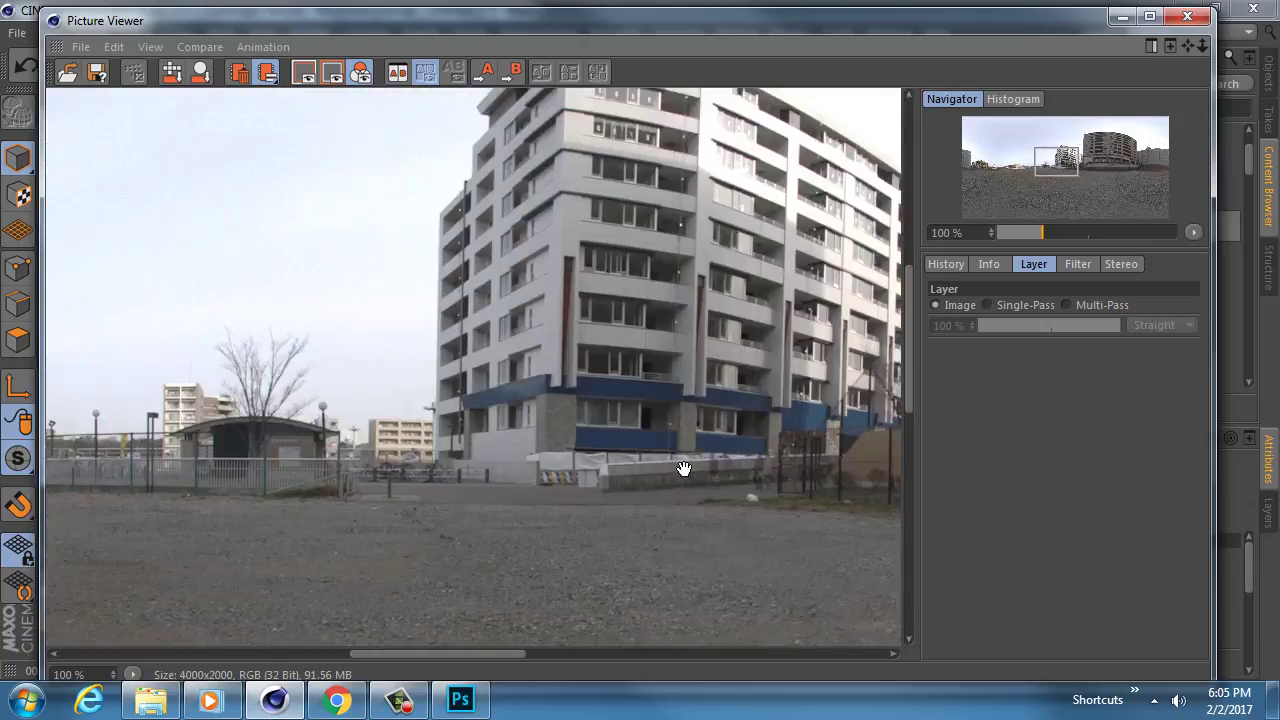
left_click_drag(419, 477, 463, 477)
left_click_drag(60, 477, 440, 477)
left_click_drag(217, 470, 647, 460)
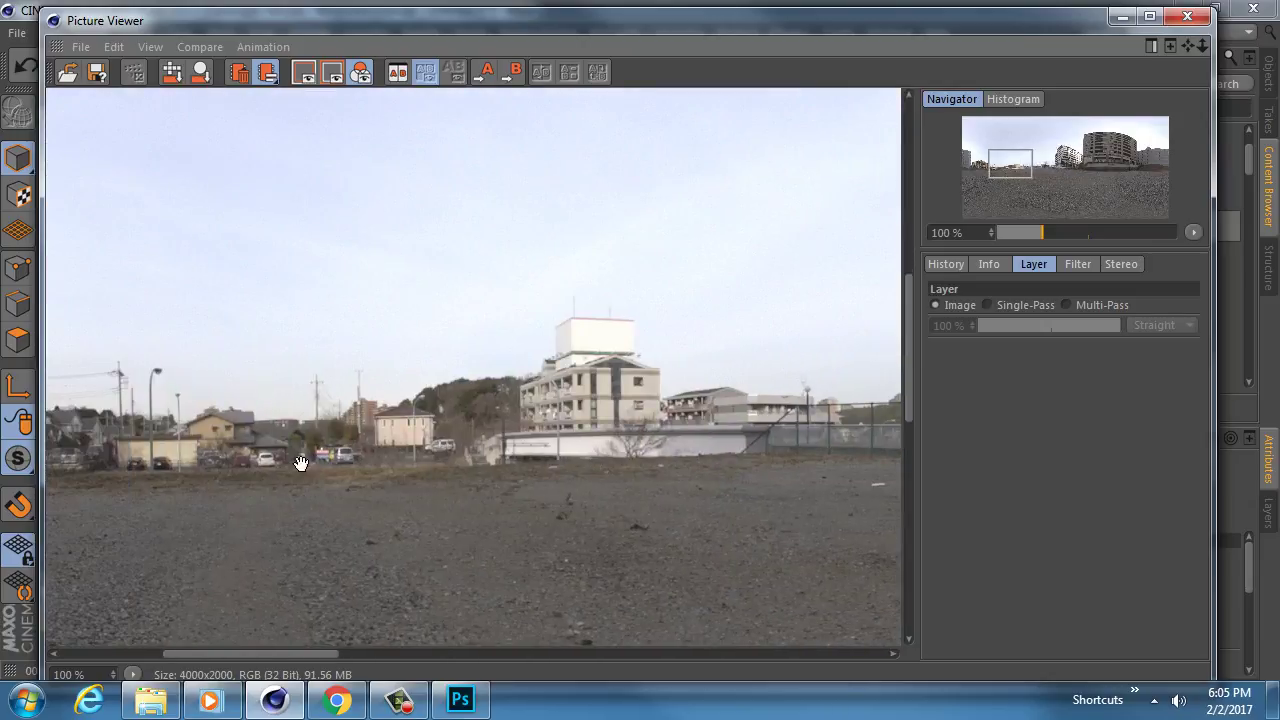
left_click_drag(300, 464, 626, 463)
left_click_drag(251, 444, 374, 447)
left_click_drag(683, 405, 234, 410)
left_click_drag(780, 440, 380, 443)
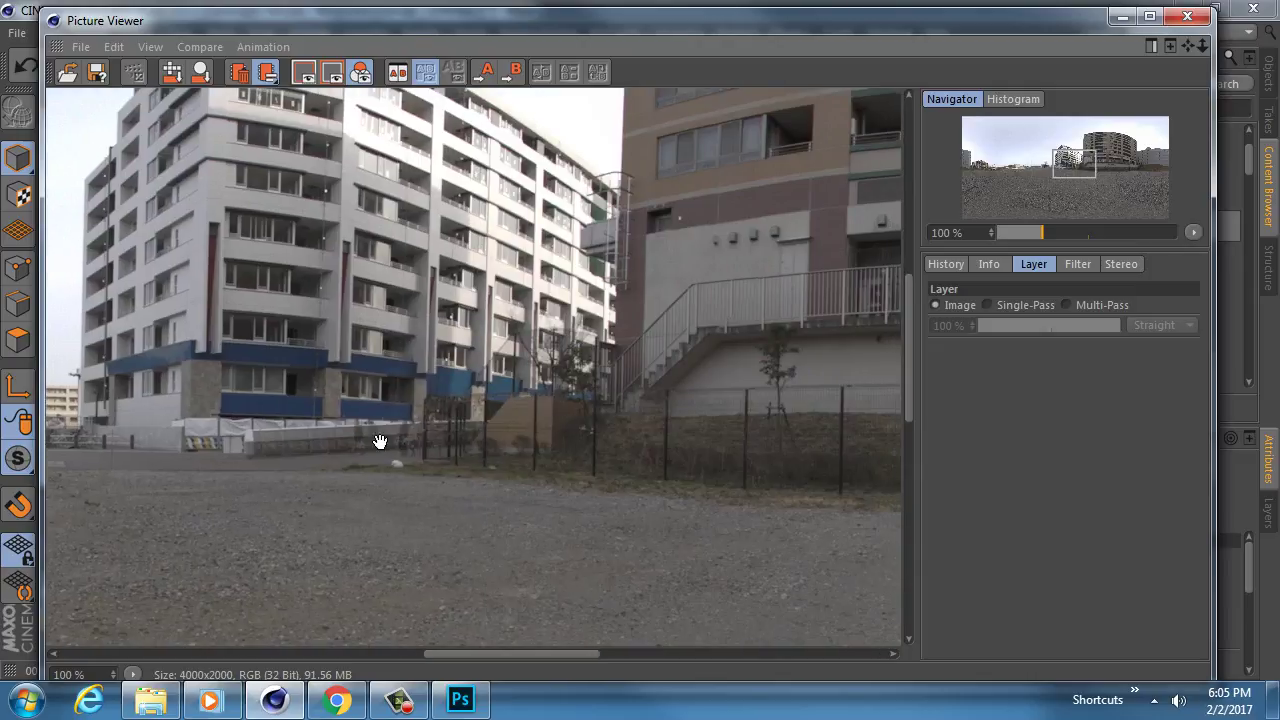
left_click_drag(880, 417, 614, 417)
left_click_drag(890, 470, 766, 471)
left_click_drag(860, 340, 285, 364)
left_click_drag(730, 90, 627, 593)
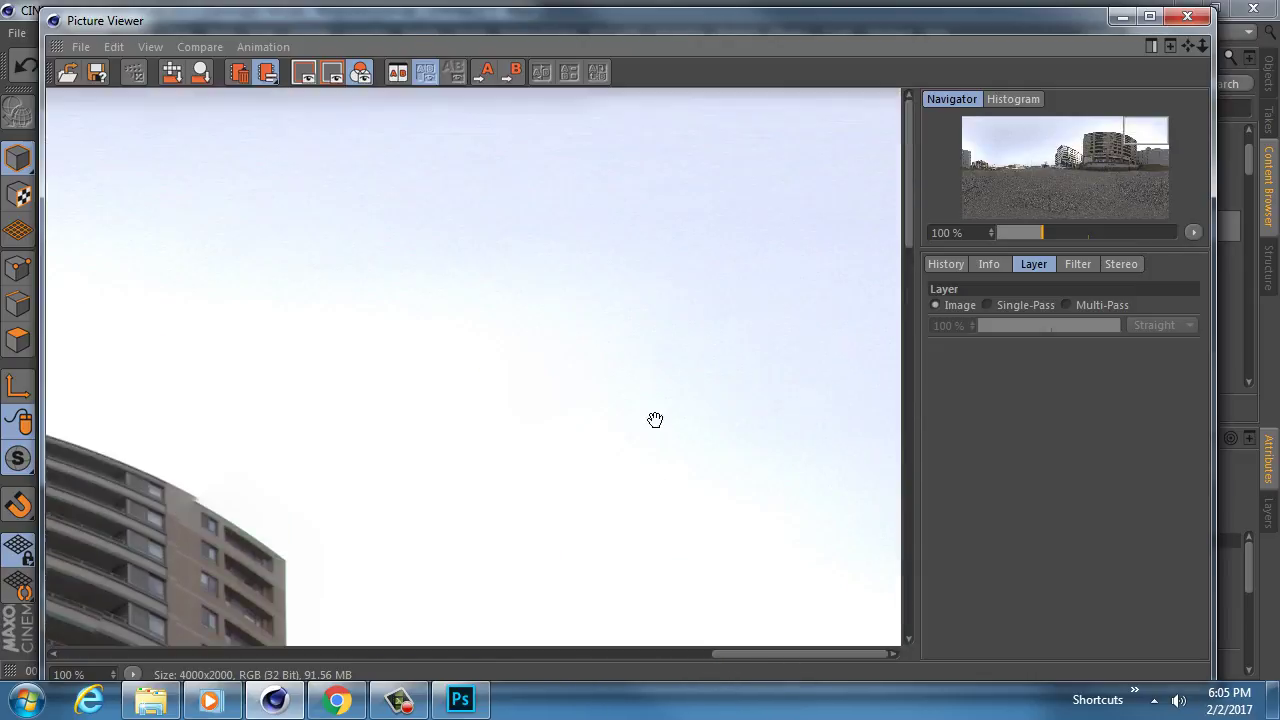
left_click_drag(675, 460, 674, 337)
left_click_drag(680, 420, 628, 190)
left_click_drag(715, 440, 740, 190)
Check the Picture Viewer's render history and view the whole Cityscape.hdr panorama before putting the viewer away
left_click(939, 266)
scroll(1072, 540, "down", 1)
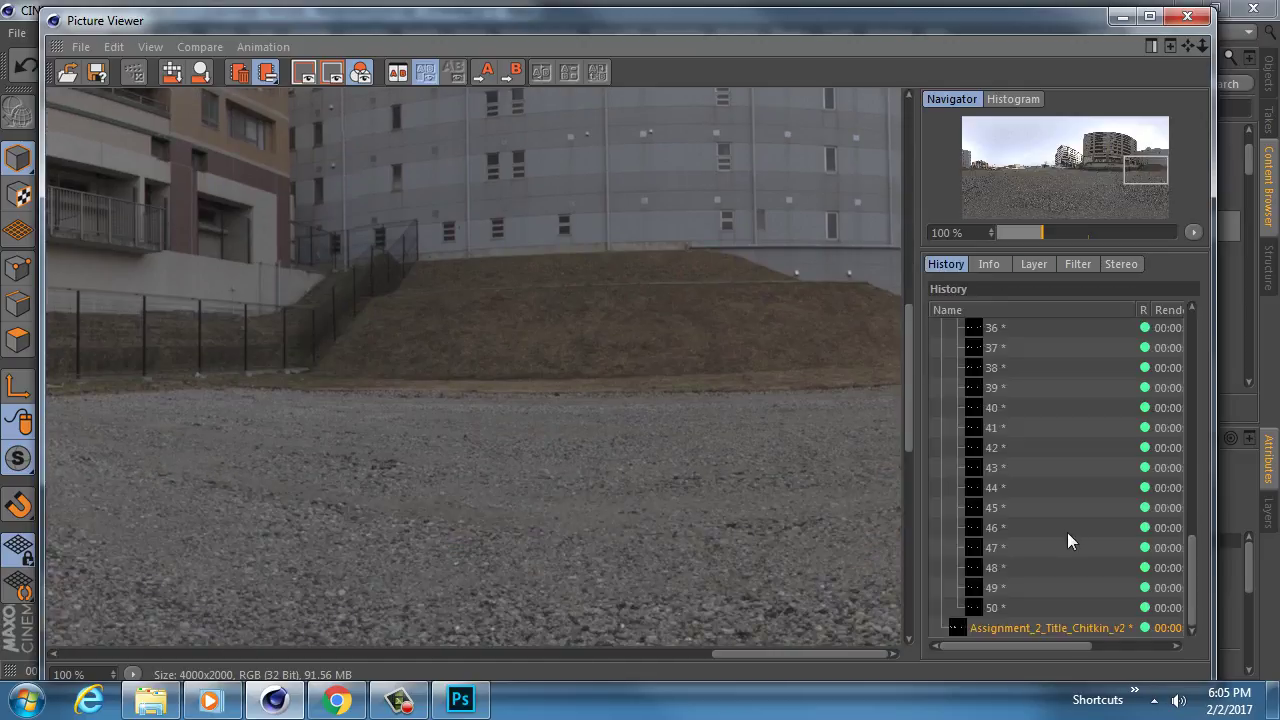
left_click_drag(391, 282, 748, 461)
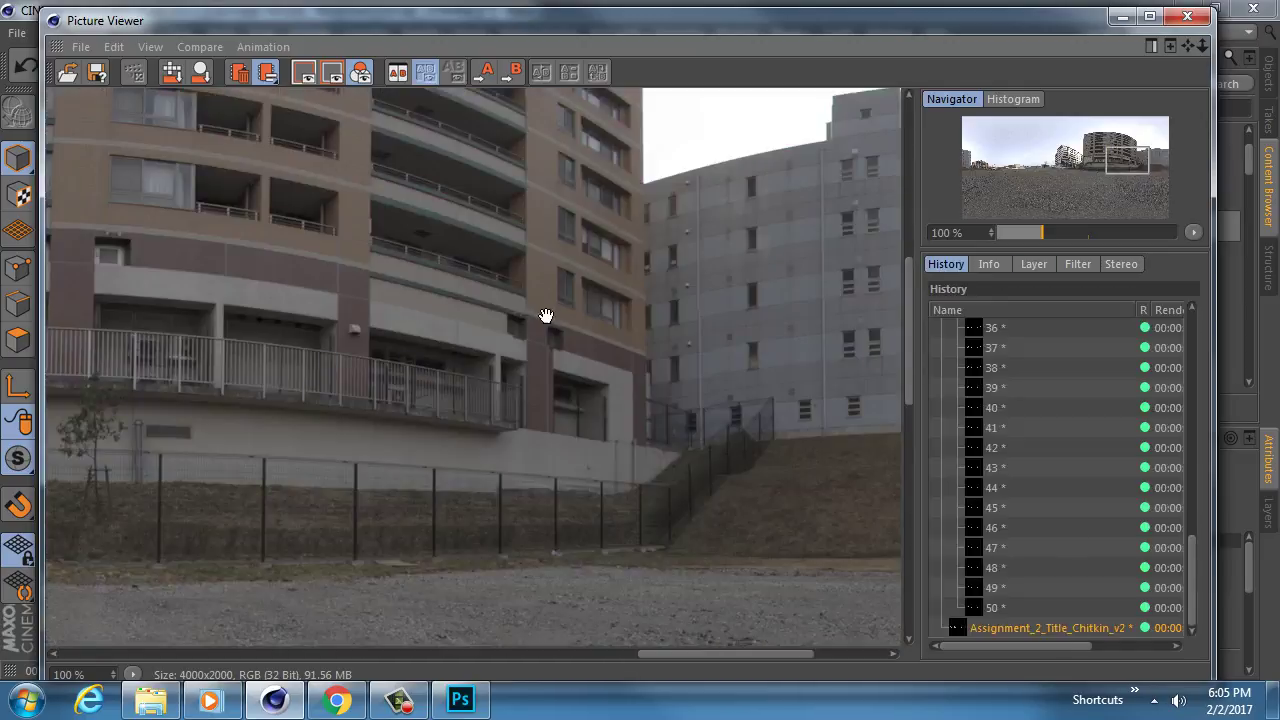
scroll(510, 298, "down", 5)
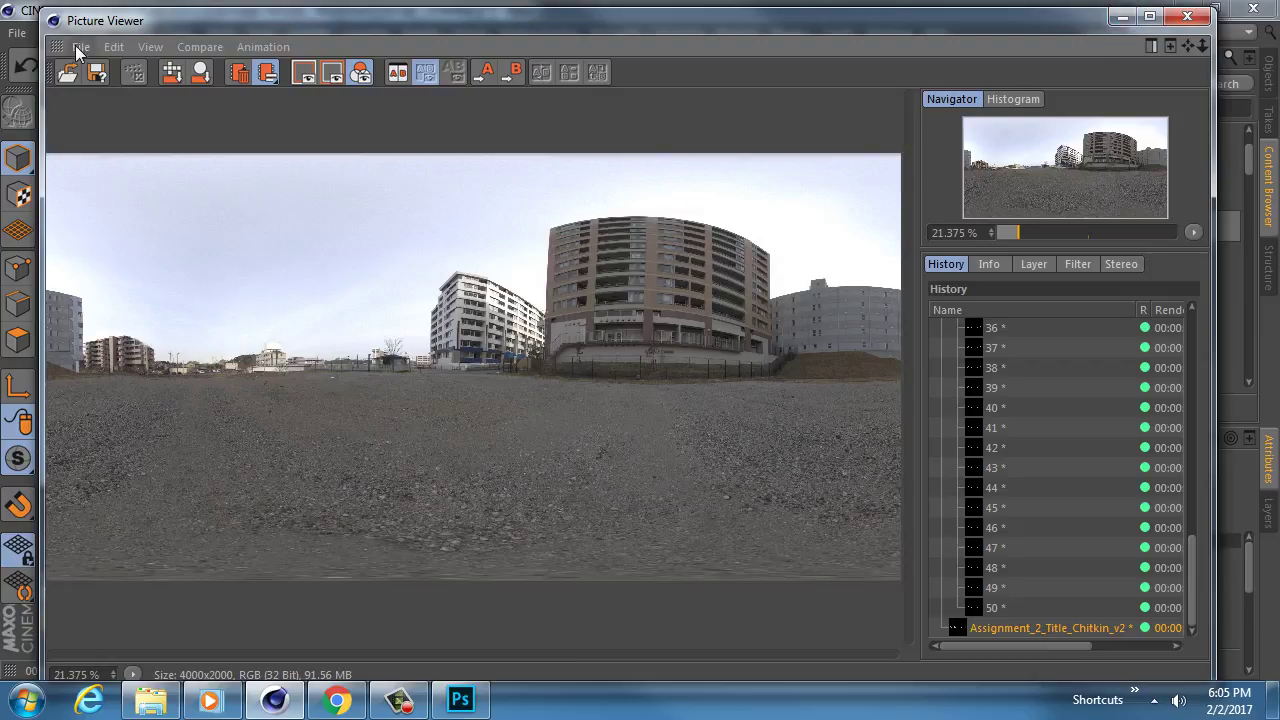
left_click(1122, 17)
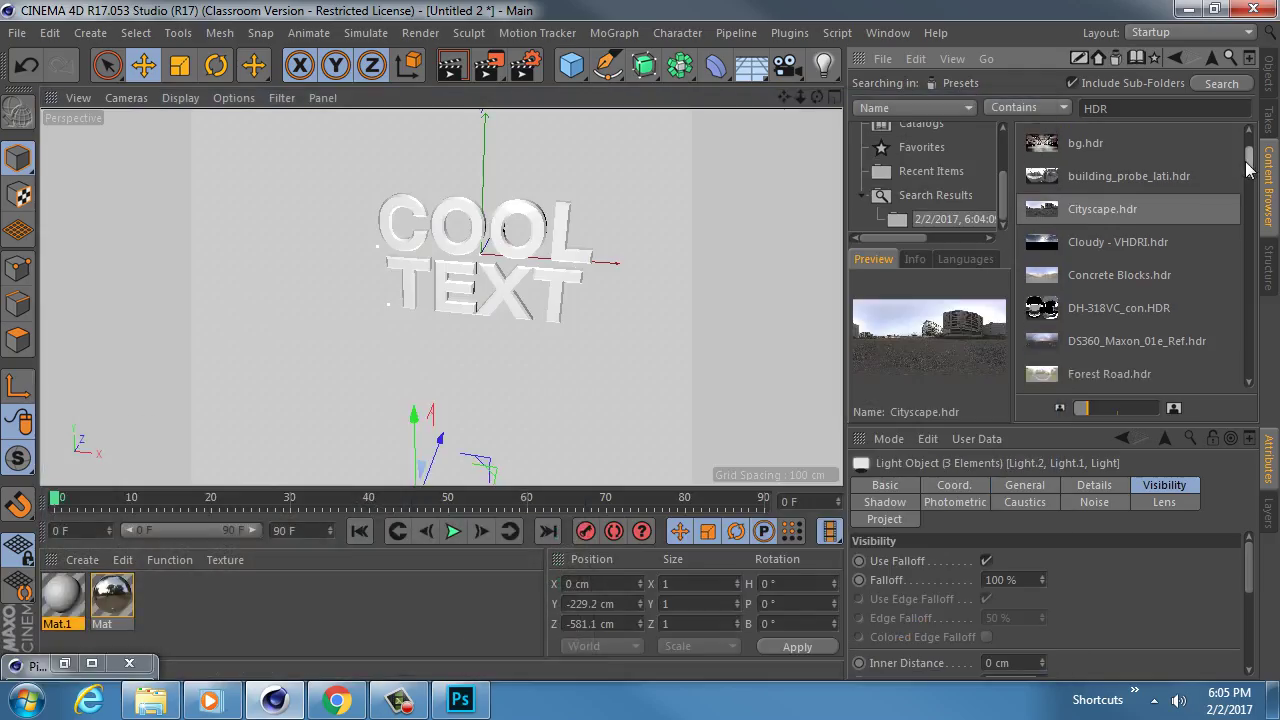
Open DH-318VC_con.HDR in the Picture Viewer and examine its black-and-white studio light shapes
scroll(1248, 170, "down", 2)
left_click(1104, 260)
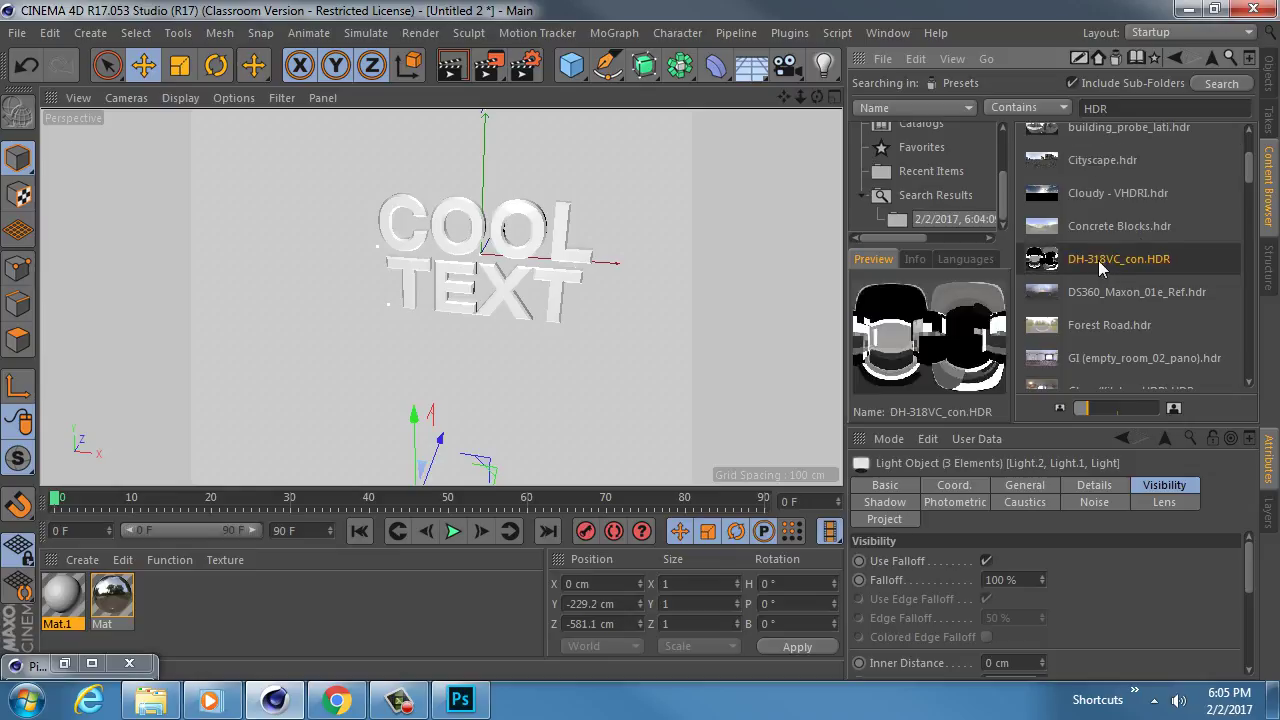
double_click(1098, 260)
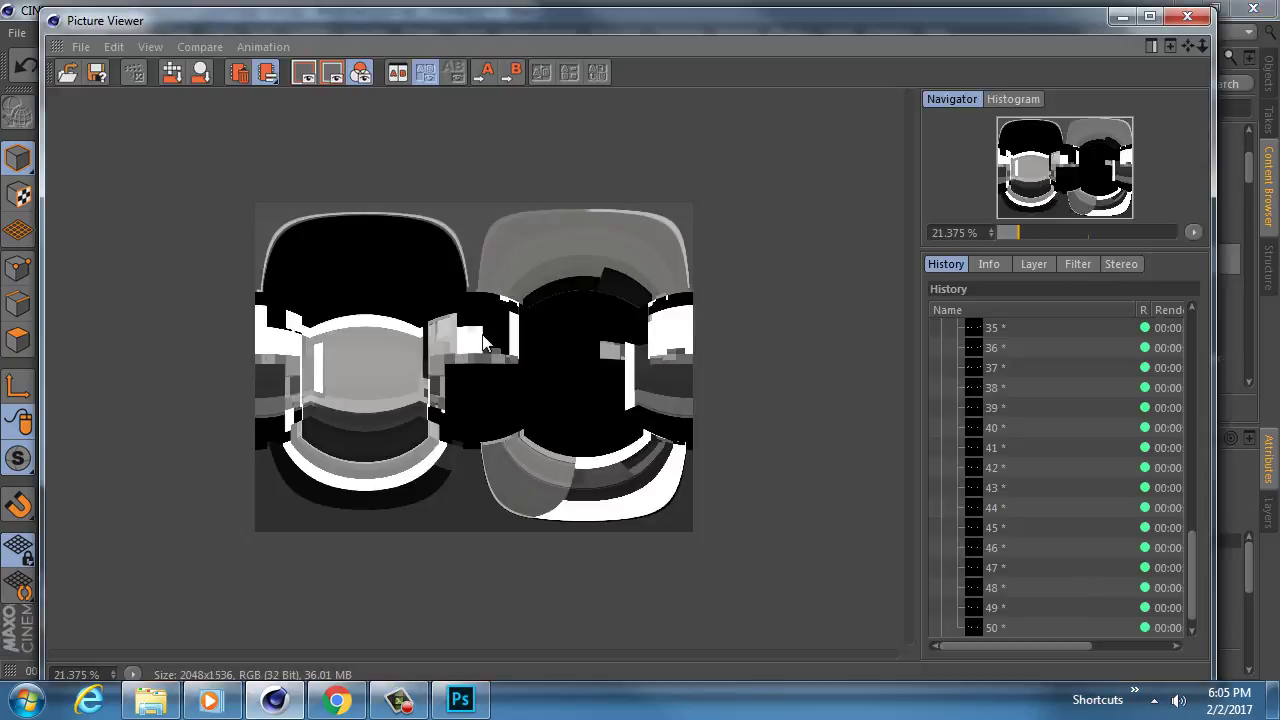
scroll(443, 334, "up", 4)
scroll(443, 332, "down", 2)
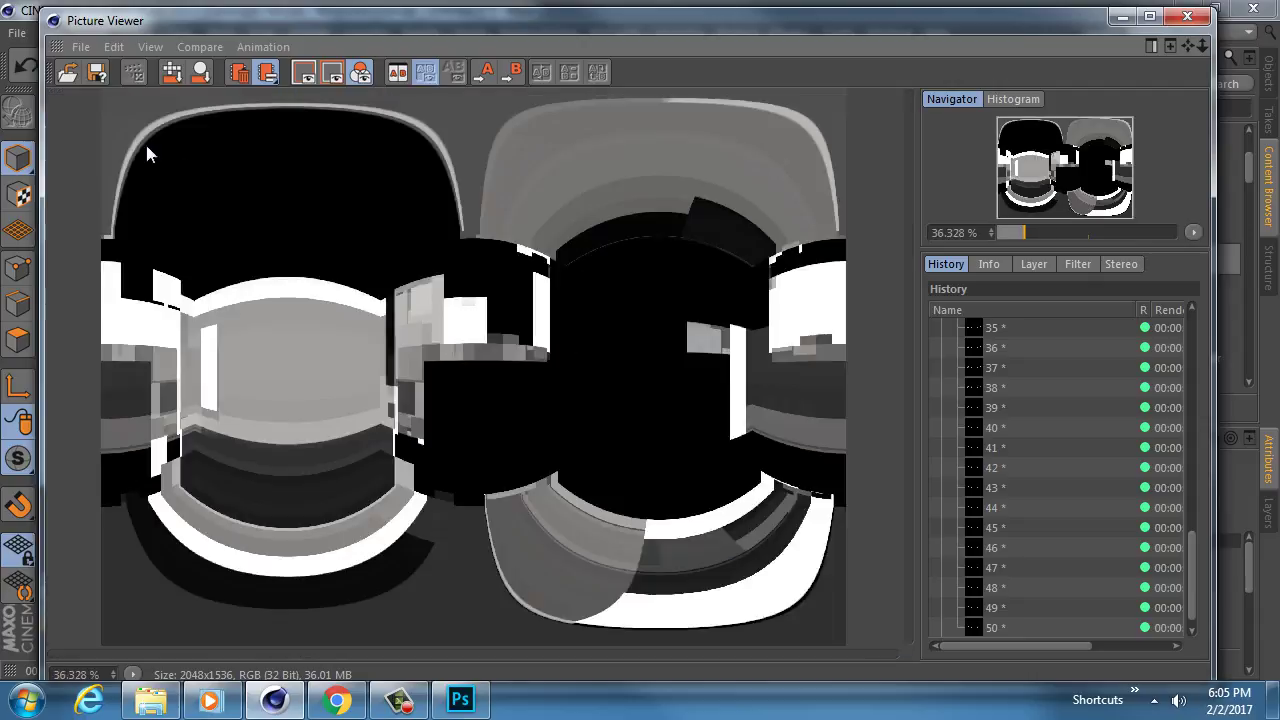
left_click(79, 49)
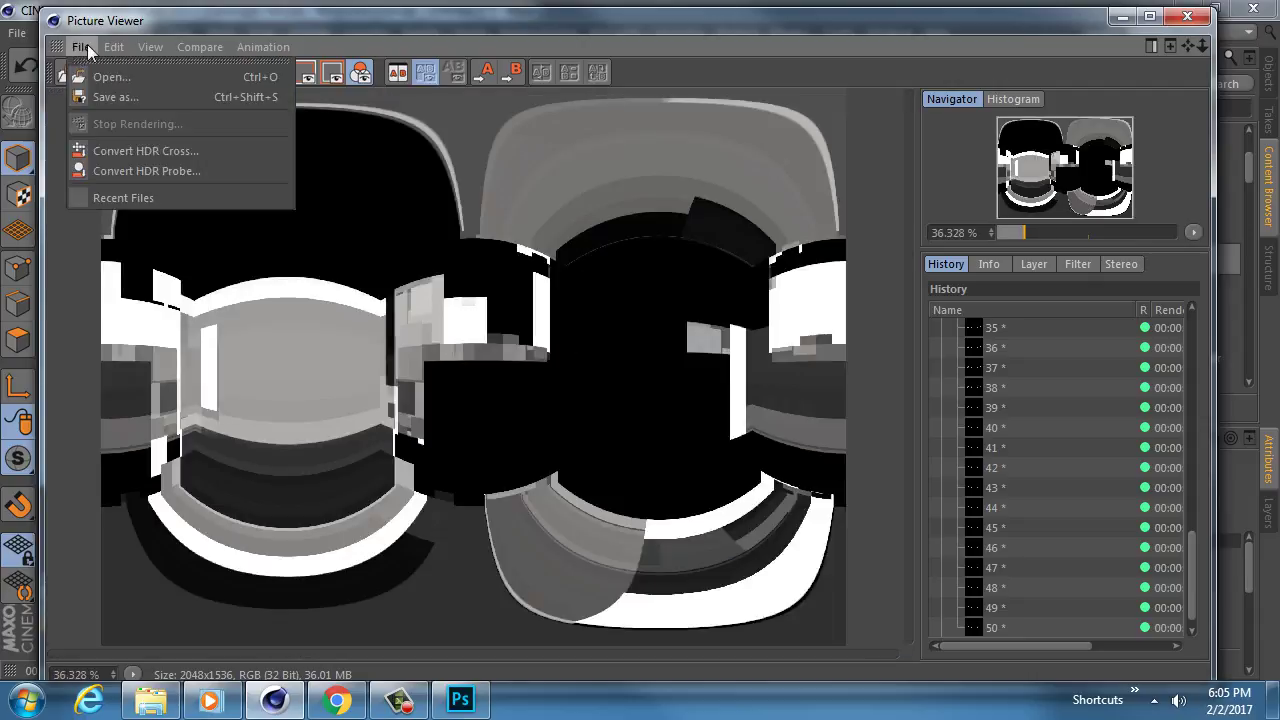
left_click(382, 20)
left_click(1122, 17)
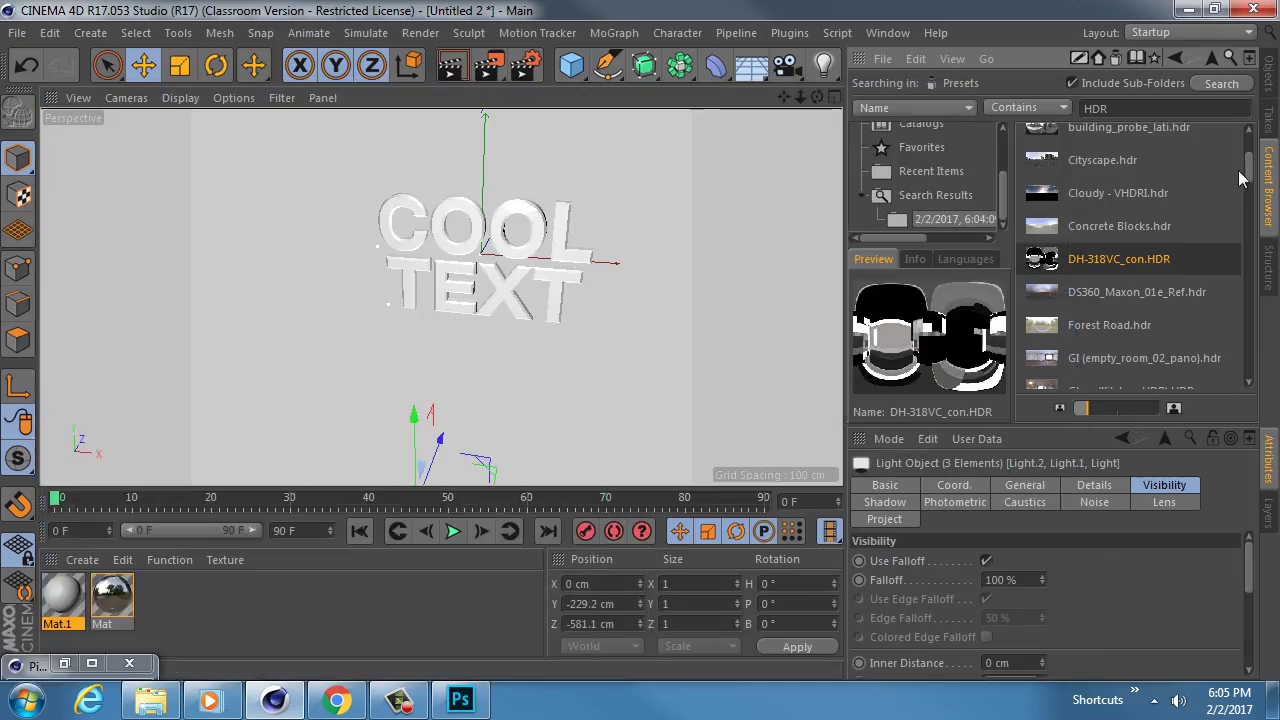
Enlarge the thumbnails of the HDR search results and browse through the available images
left_click_drag(1248, 170, 1249, 291)
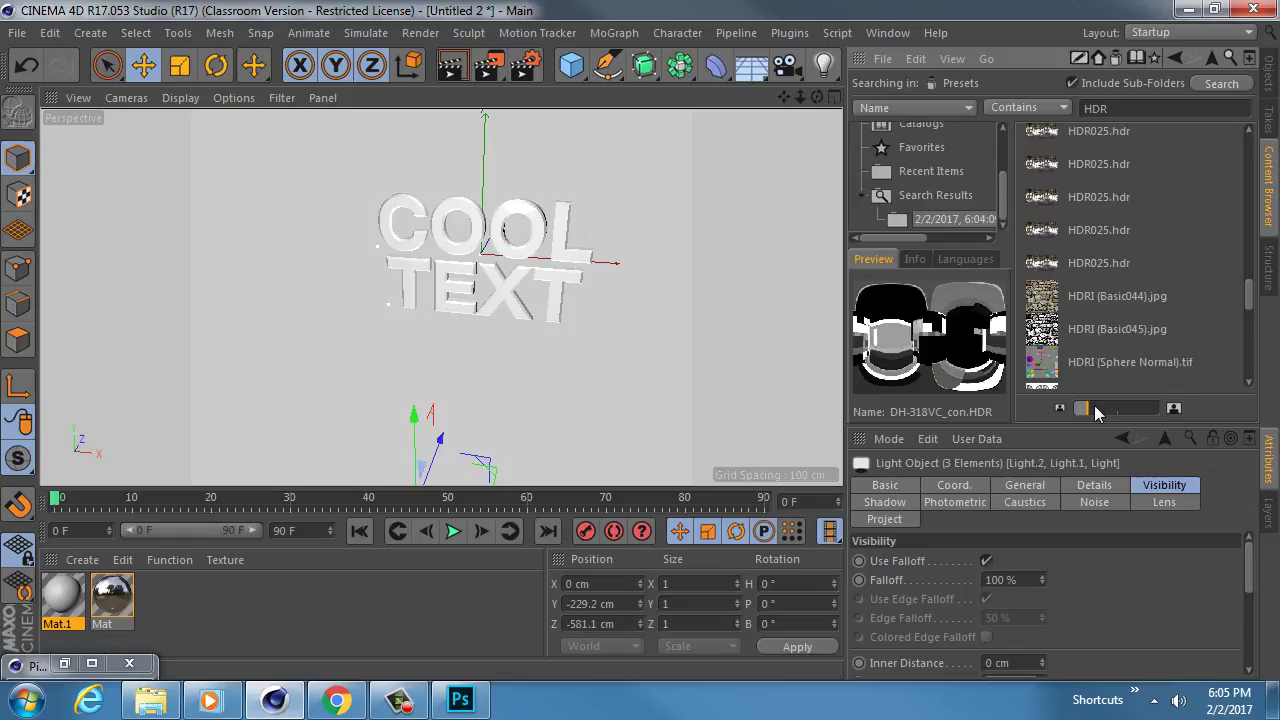
left_click_drag(1095, 408, 1117, 408)
left_click_drag(1127, 408, 1132, 409)
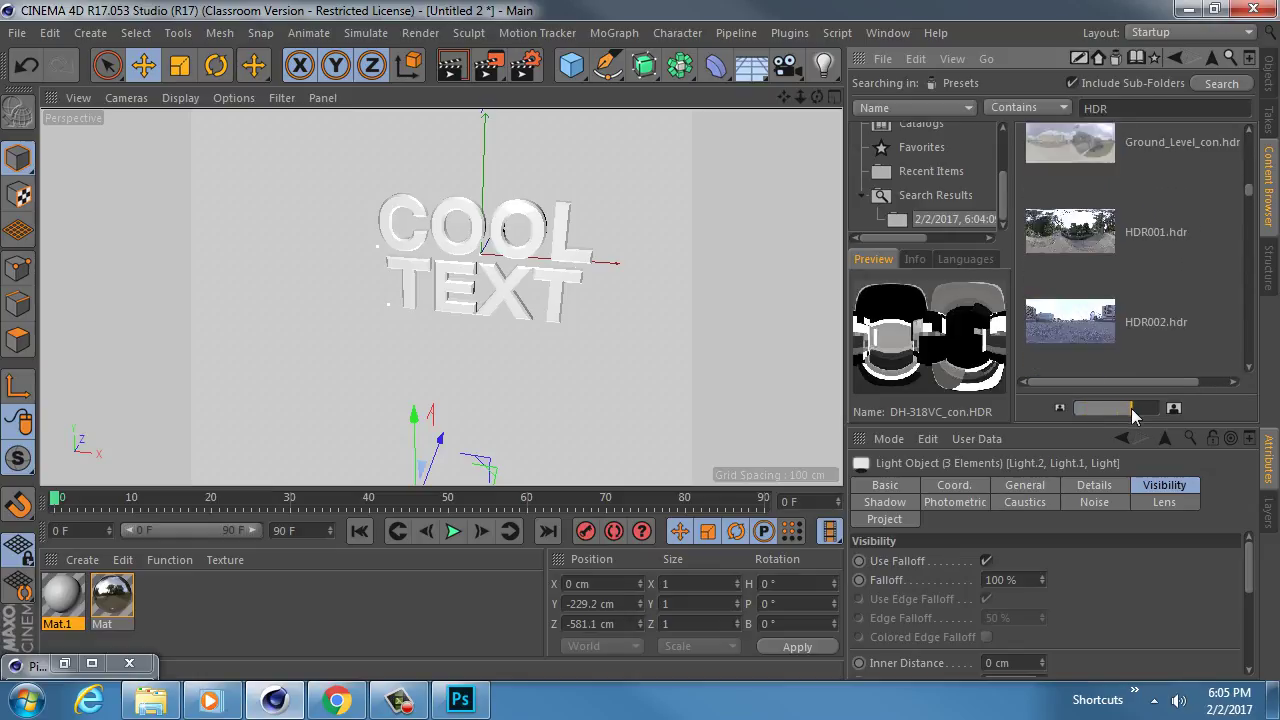
left_click_drag(1247, 192, 1253, 207)
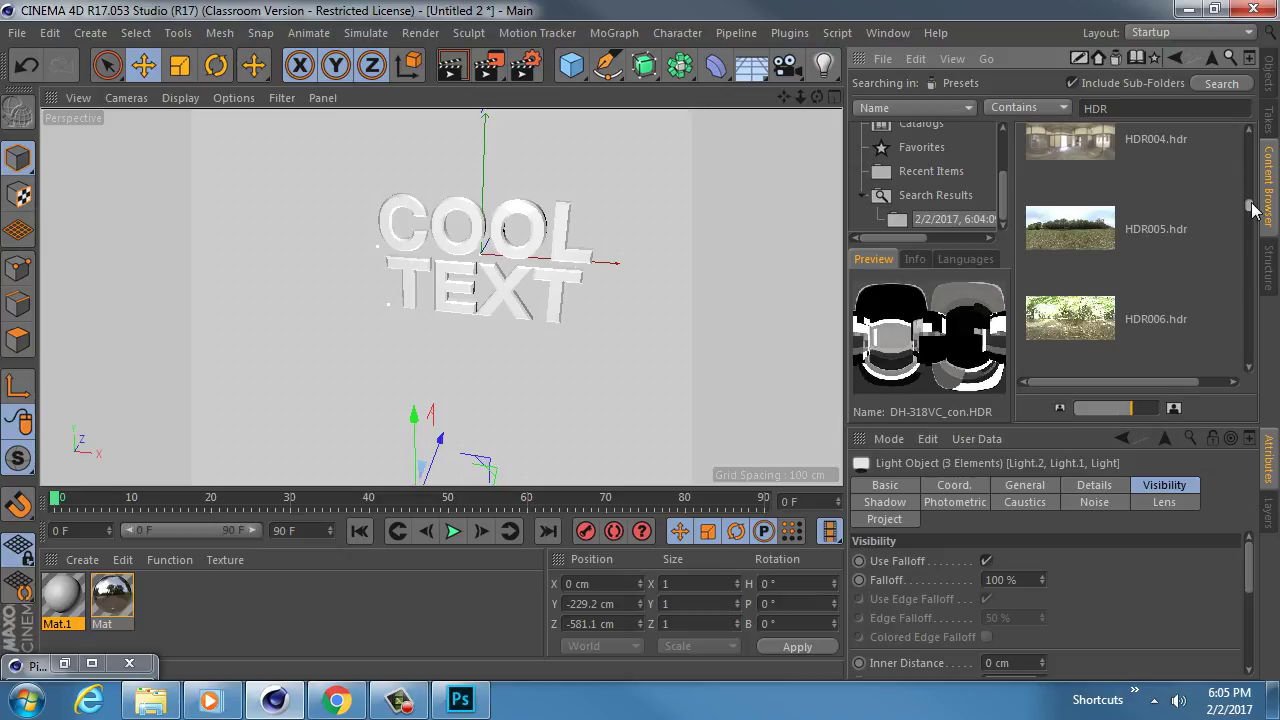
left_click_drag(1253, 208, 1258, 171)
Switch to Chrome, replace the old search page with a fresh one, and search Google for "hdr textures"
left_click(322, 702)
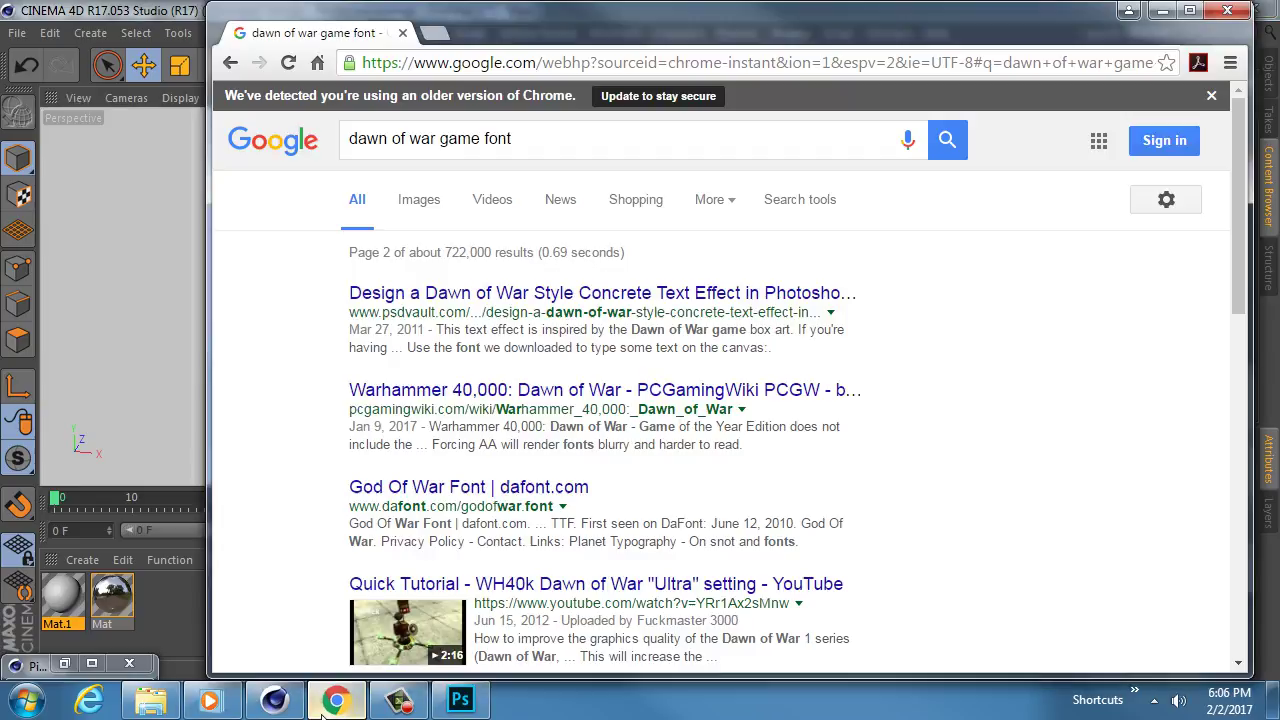
left_click(434, 33)
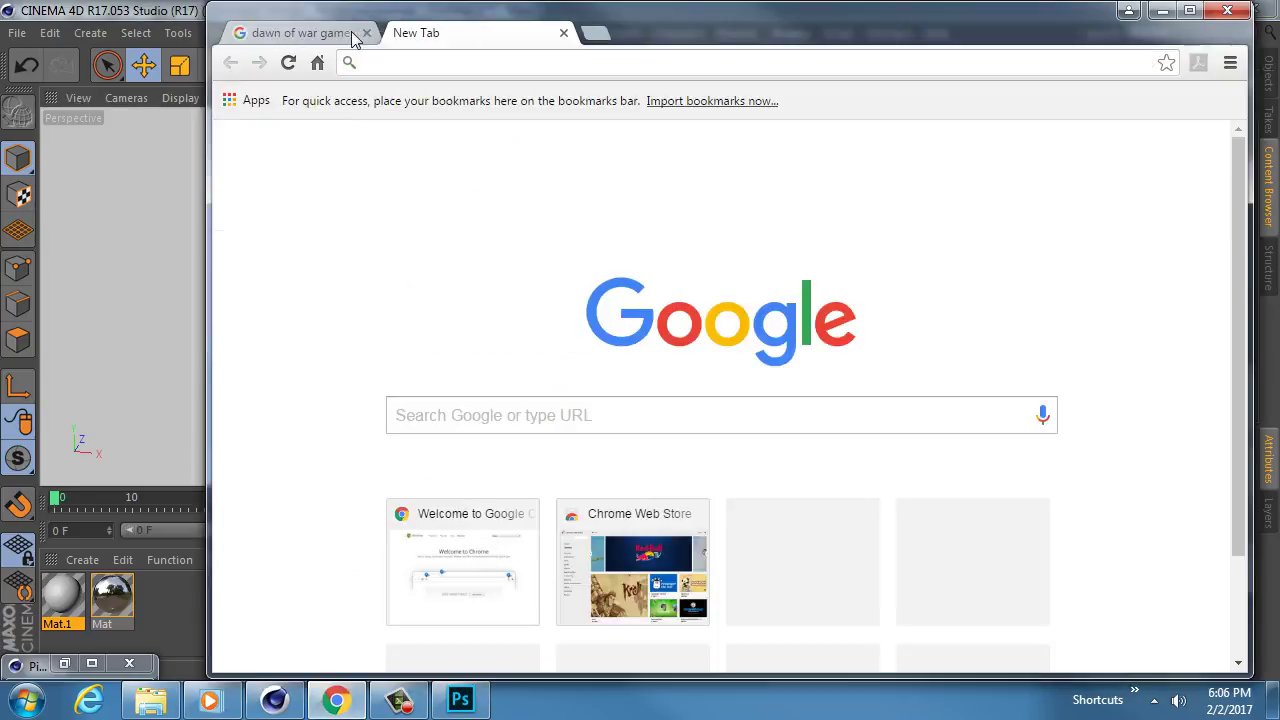
left_click(366, 33)
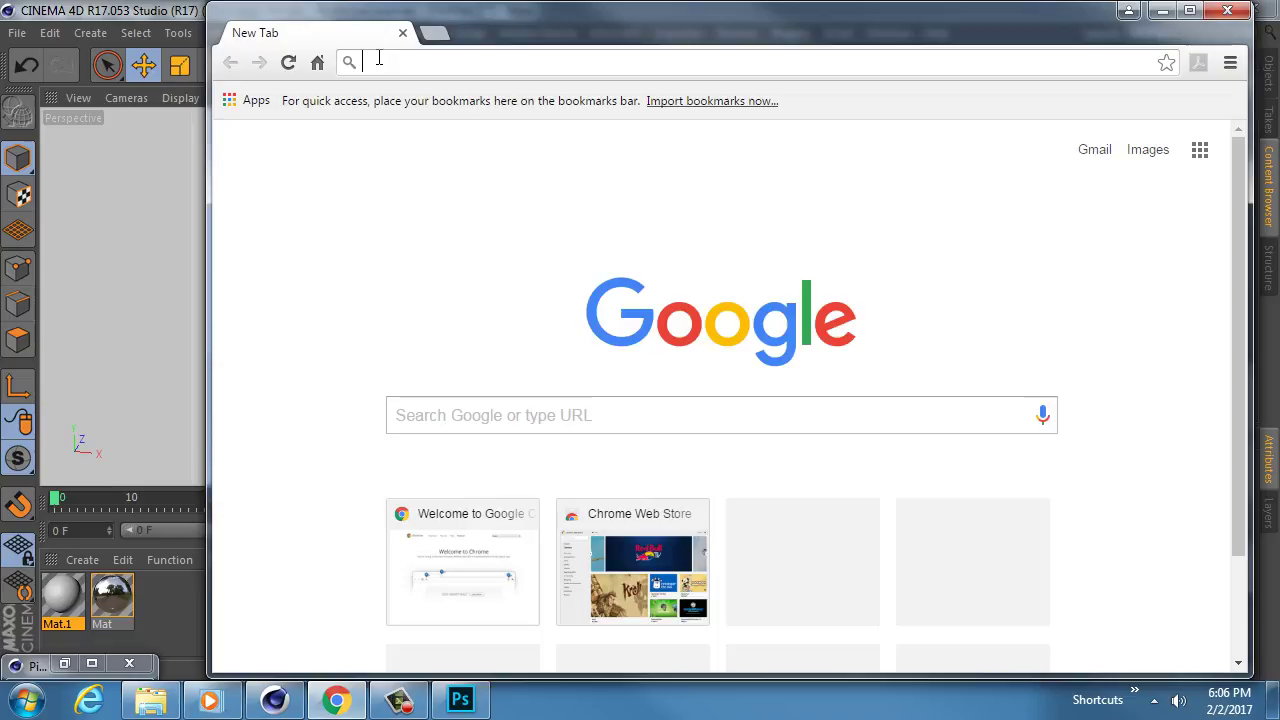
type("hdr")
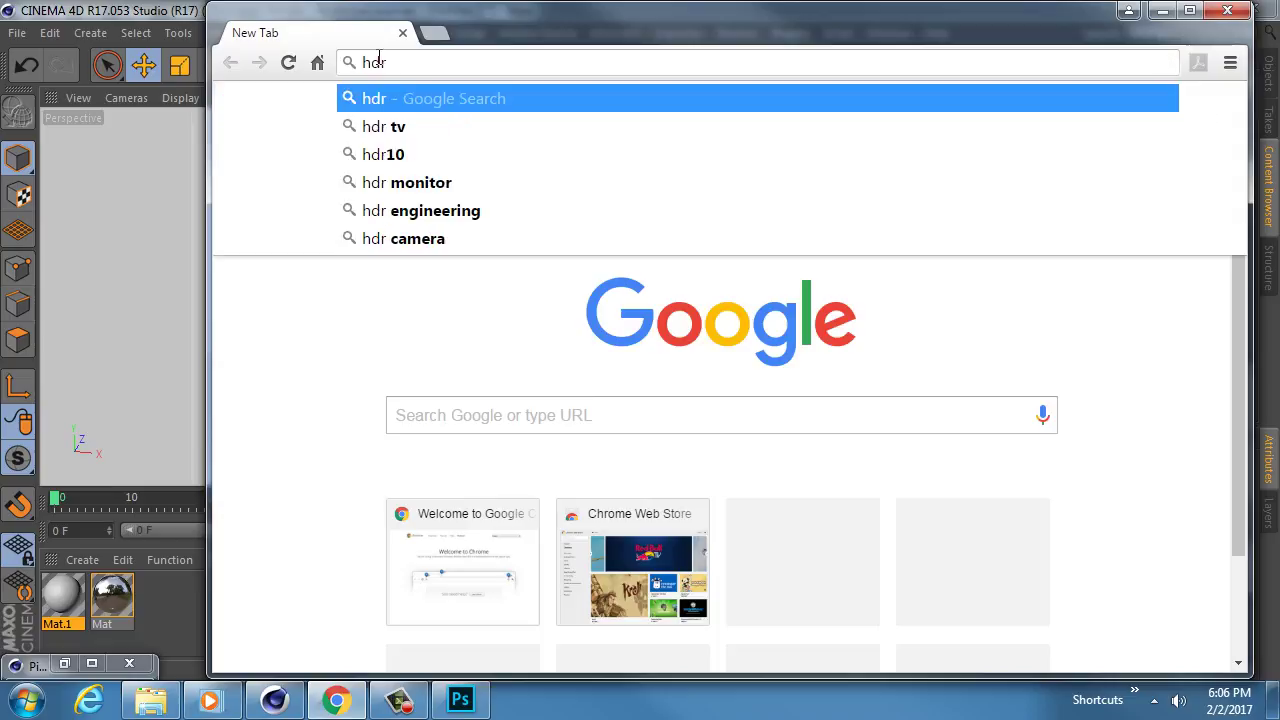
type(" textures")
key("Return")
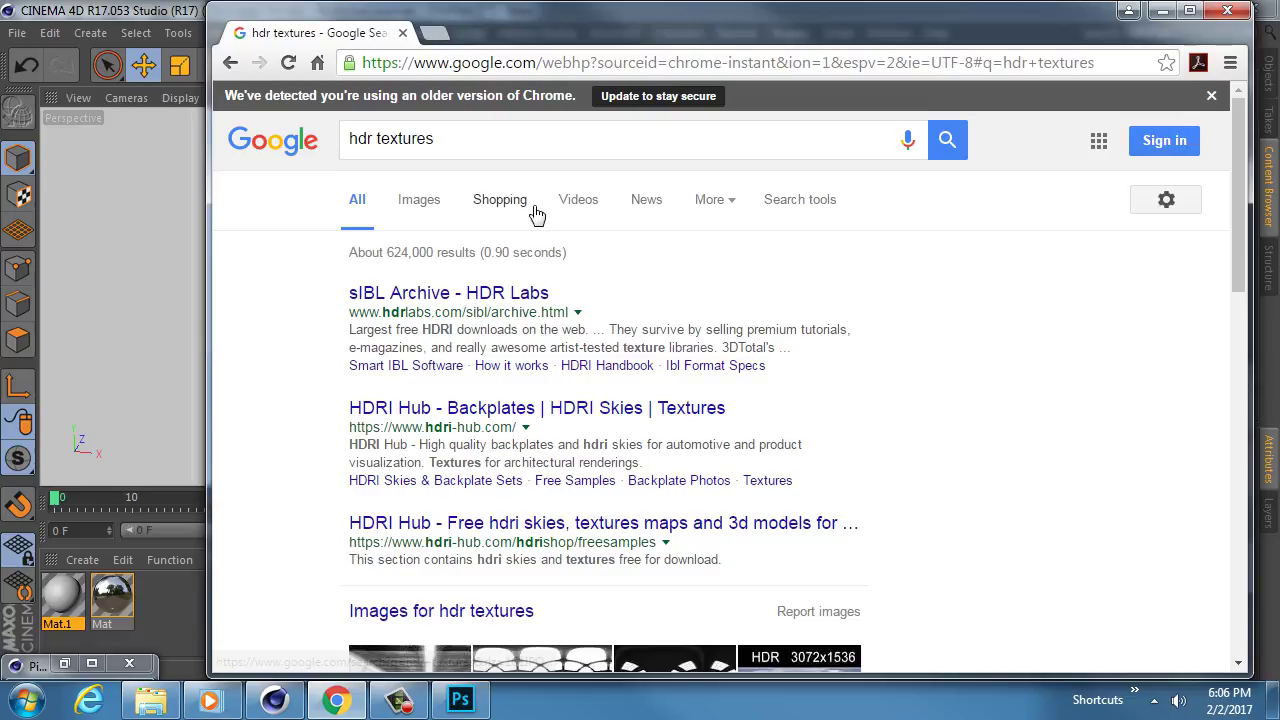
Show the image results for "hdr textures" and browse through the panoramas and surface textures
left_click(420, 205)
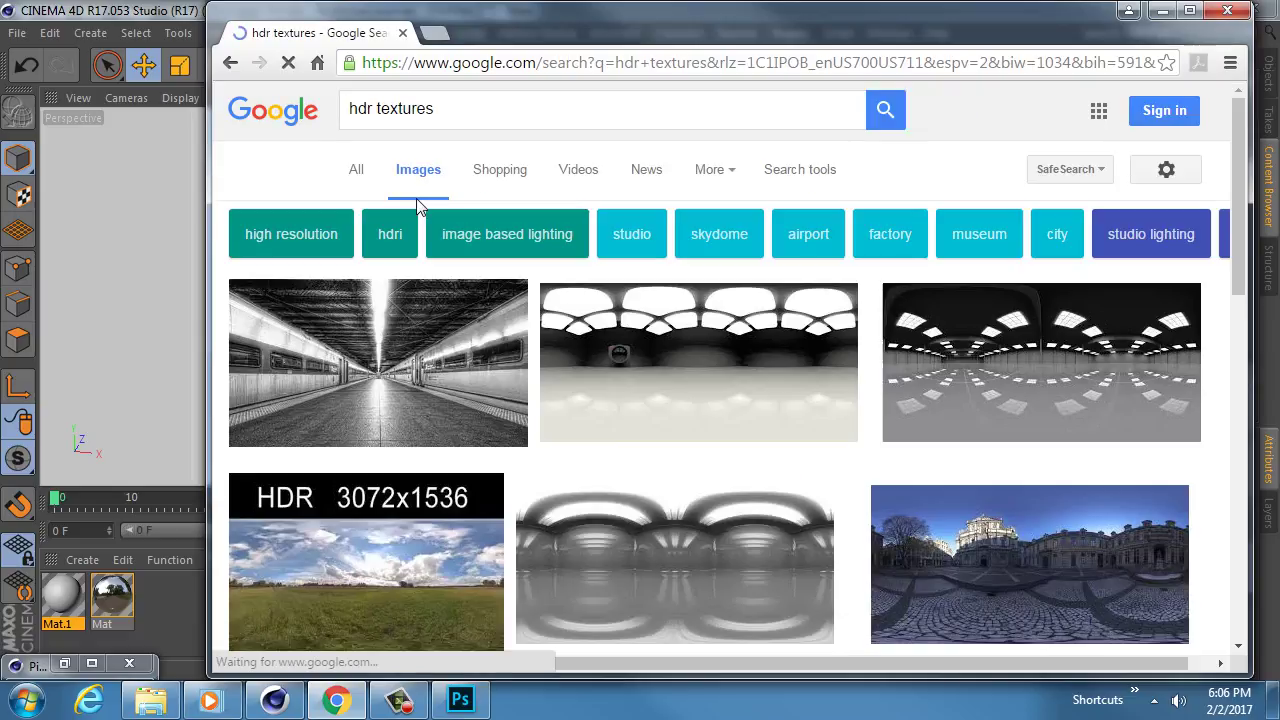
scroll(820, 317, "down", 4)
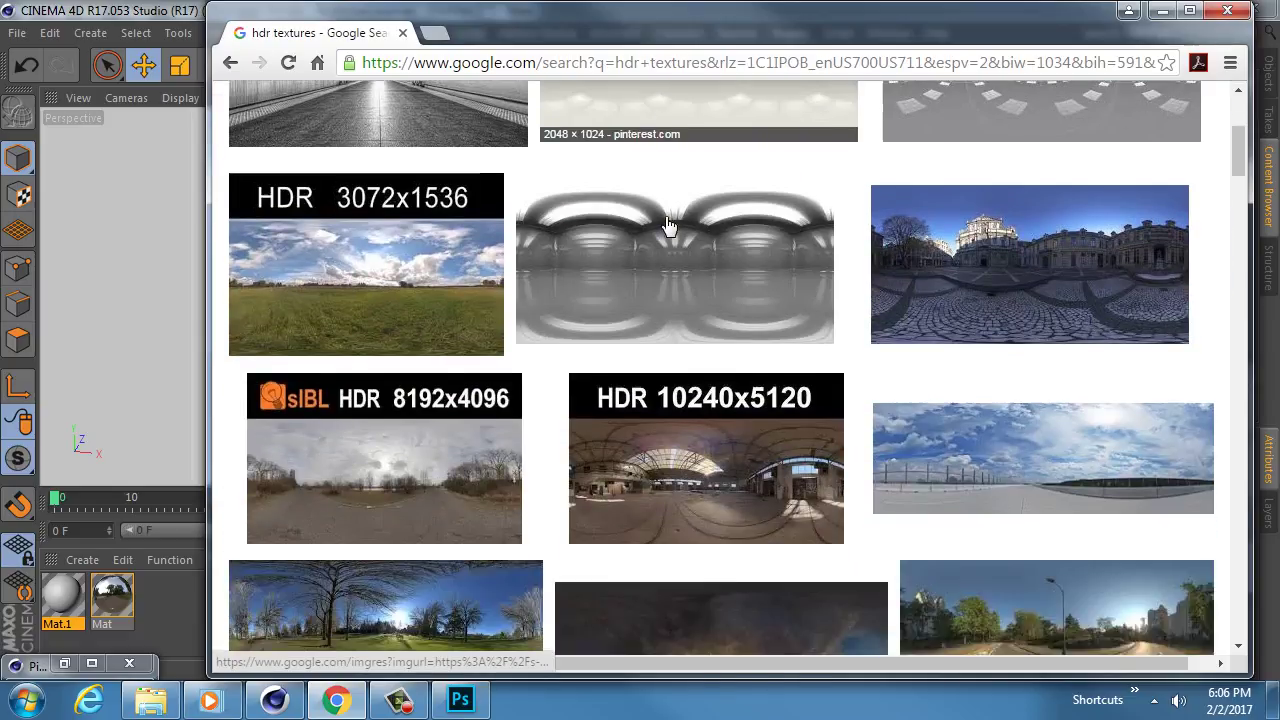
scroll(795, 243, "down", 8)
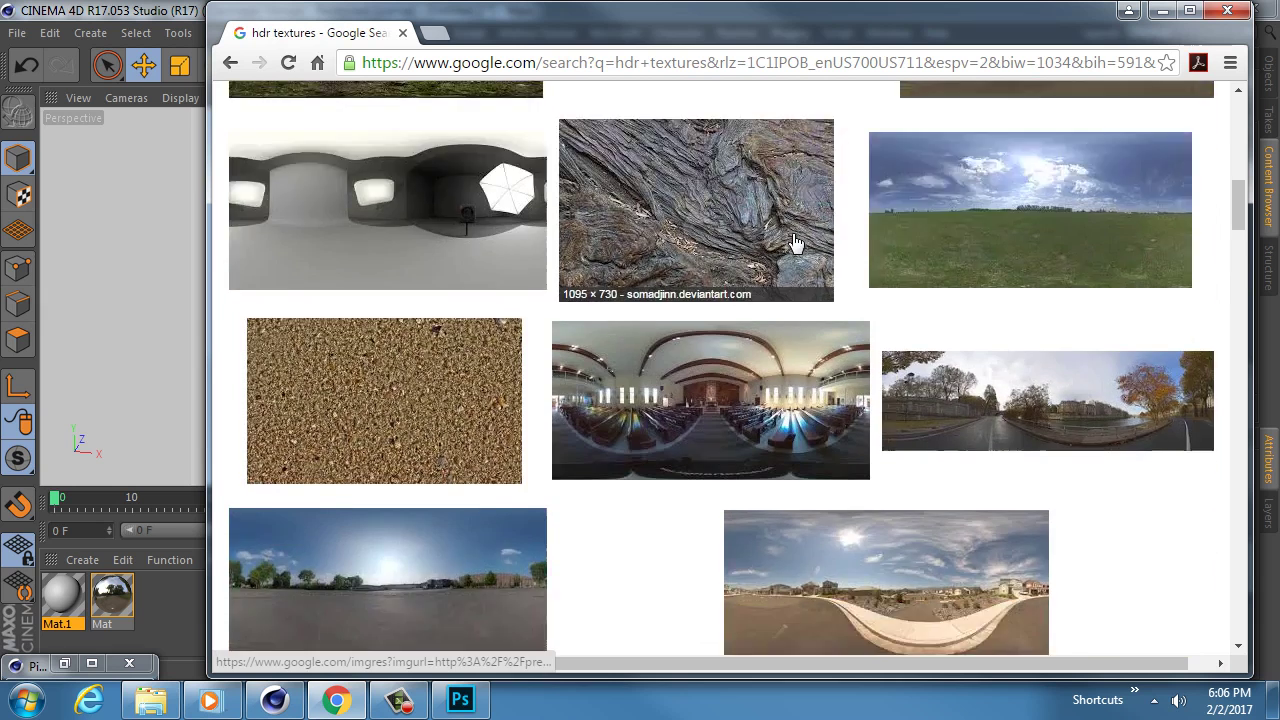
scroll(795, 243, "down", 6)
scroll(795, 243, "up", 10)
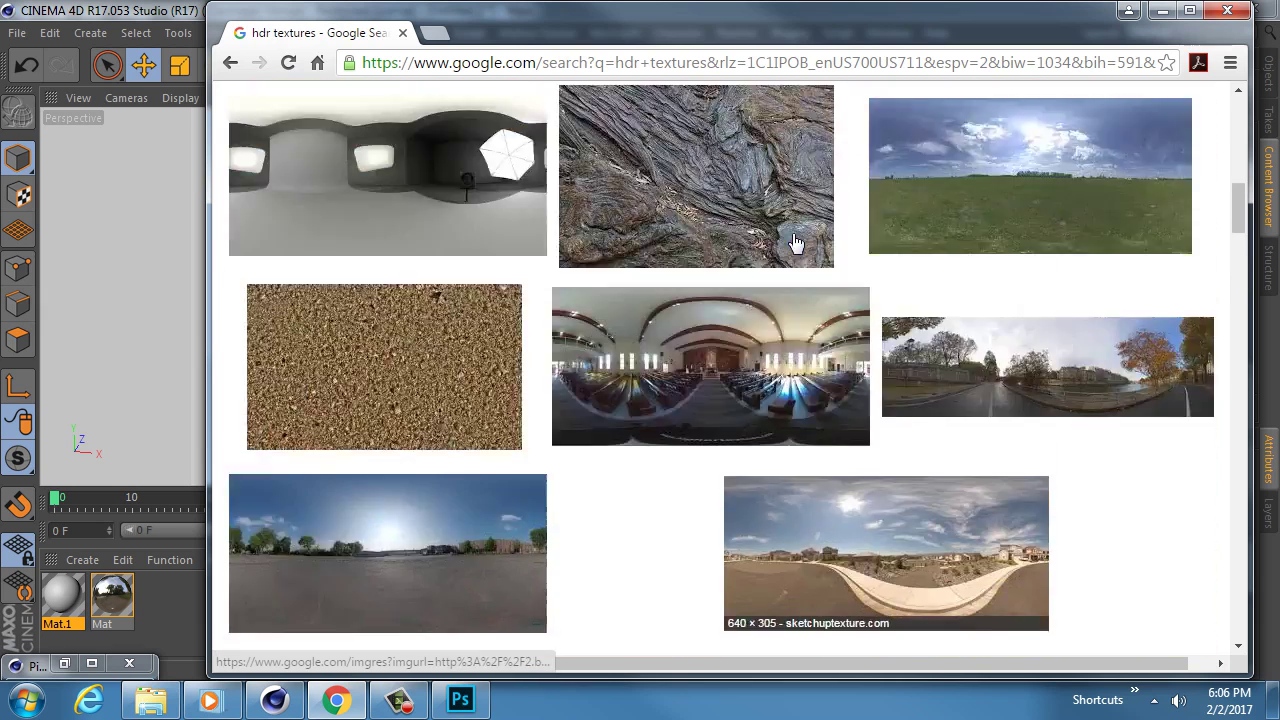
scroll(795, 243, "down", 2)
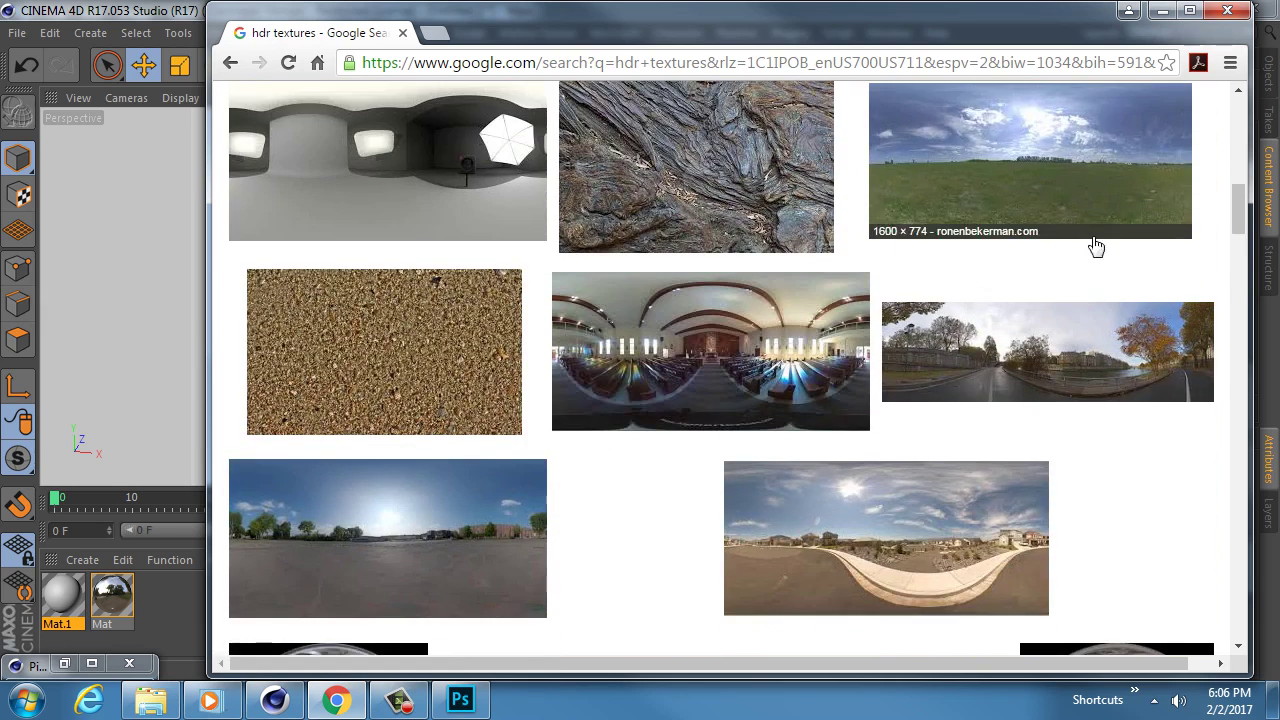
Preview the tree-lined road panorama and the church interior HDRI from the image results
left_click(1080, 350)
scroll(580, 329, "up", 2)
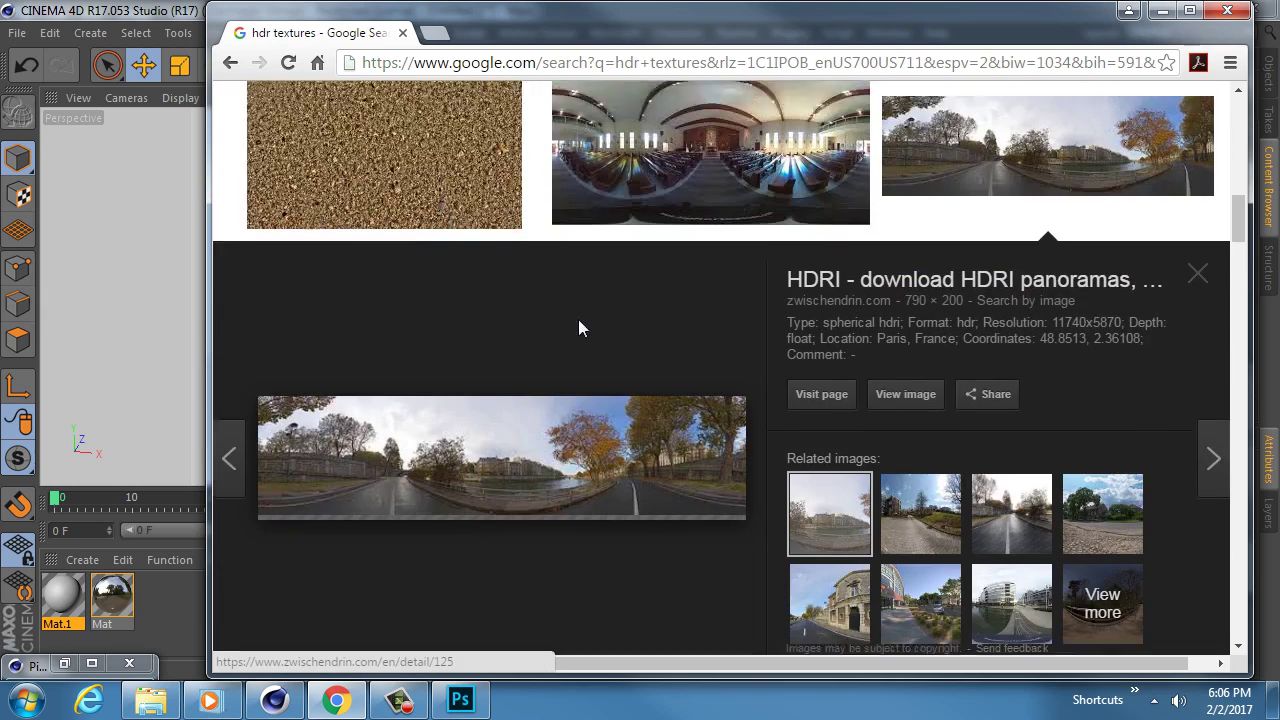
left_click(666, 294)
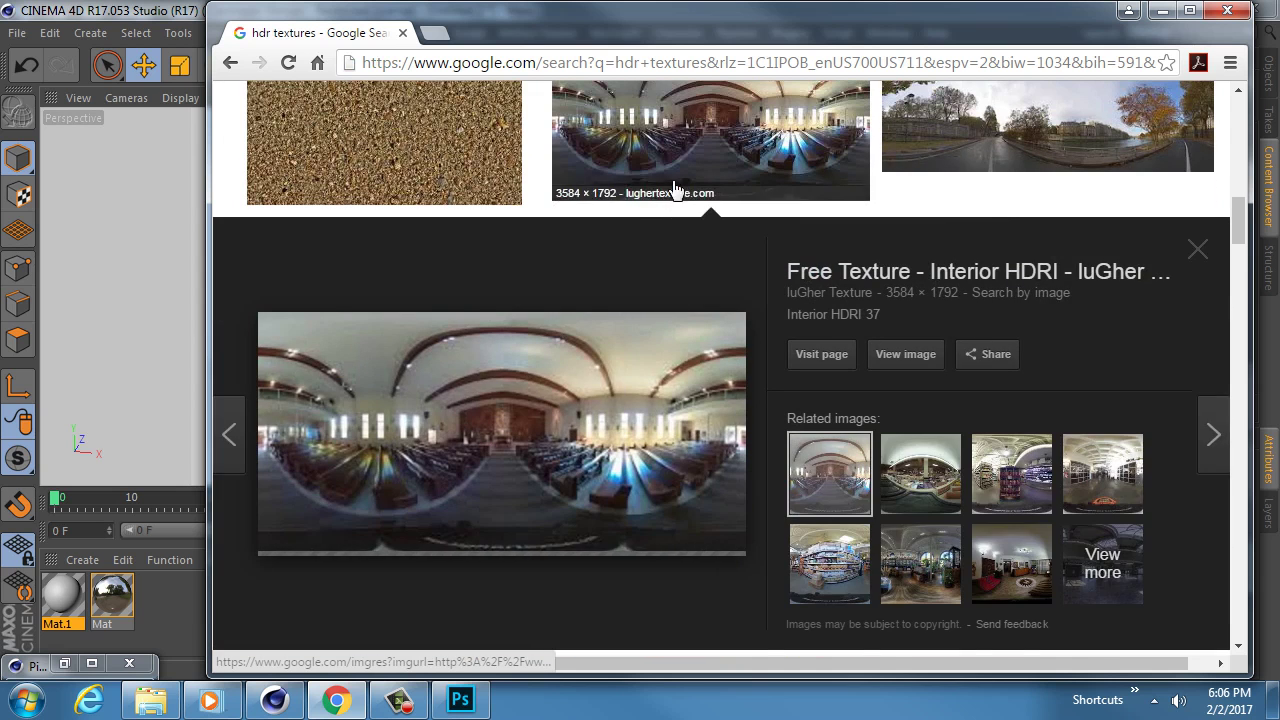
scroll(678, 220, "up", 1)
left_click(678, 220)
scroll(437, 237, "up", 4)
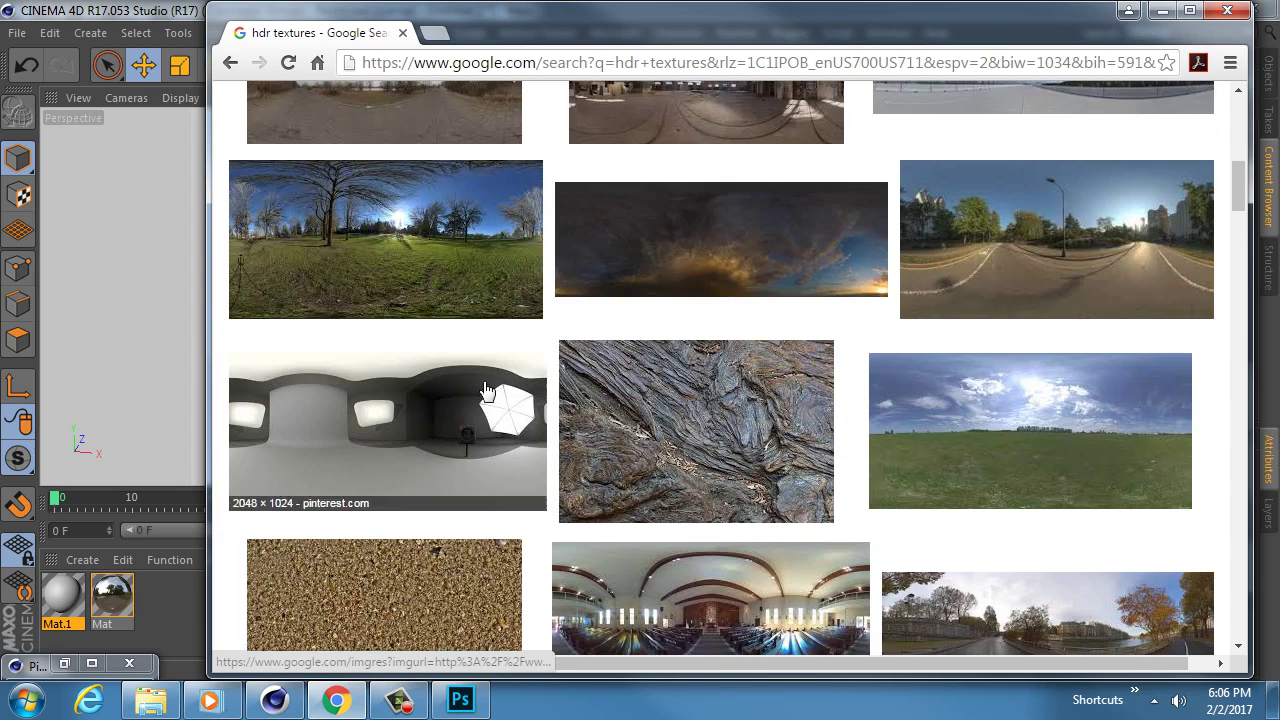
Examine the Eroded Wood HDR texture preview, then put the browser away to return to Cinema 4D
left_click(676, 415)
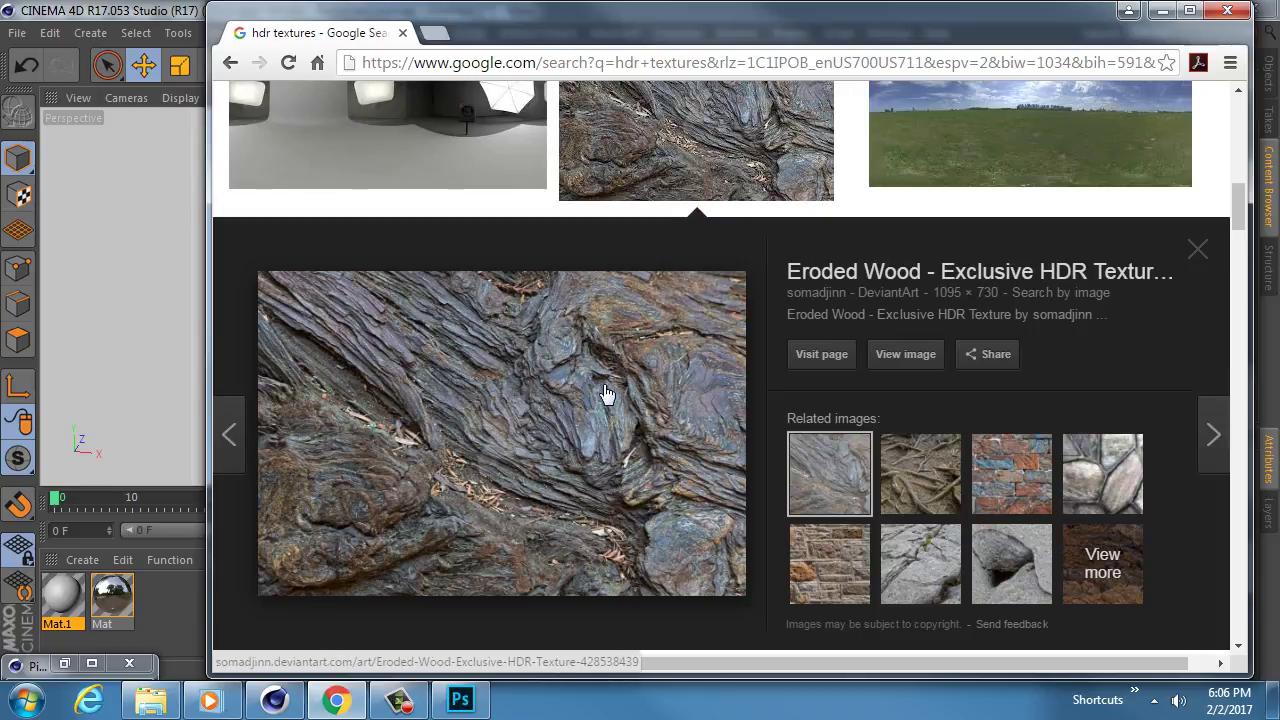
scroll(600, 408, "up", 1)
scroll(600, 408, "down", 2)
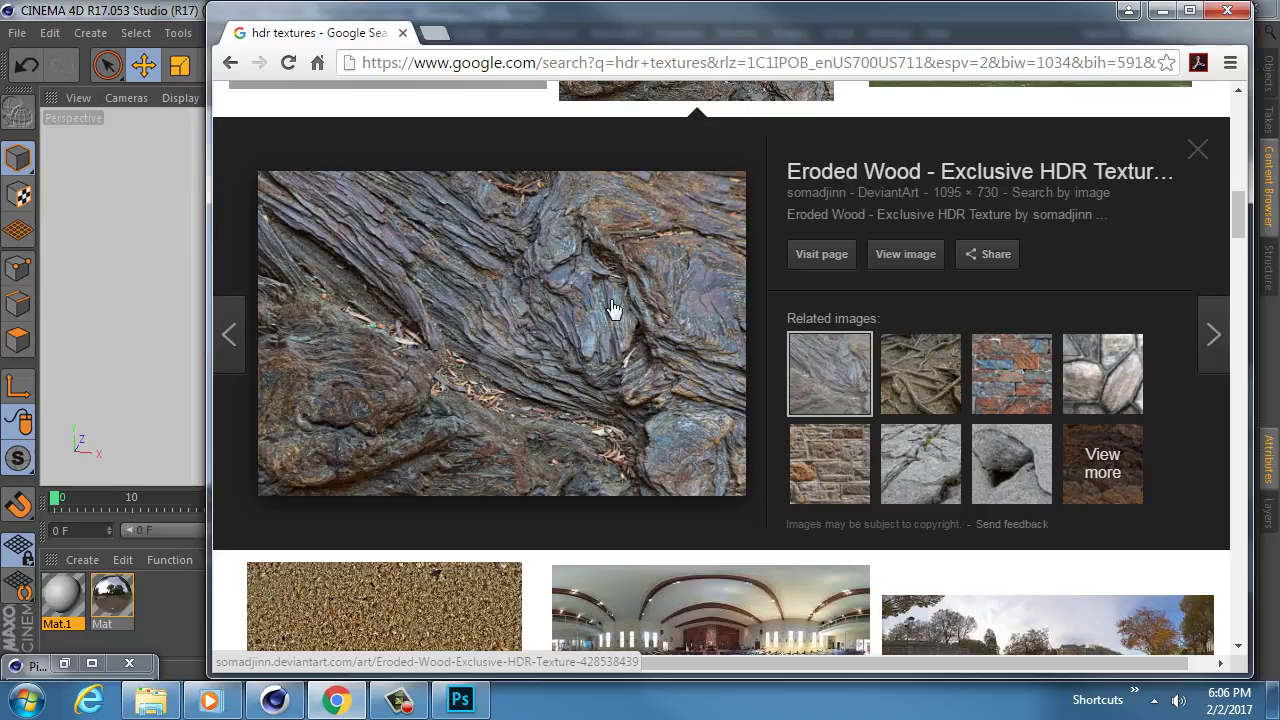
left_click(1163, 14)
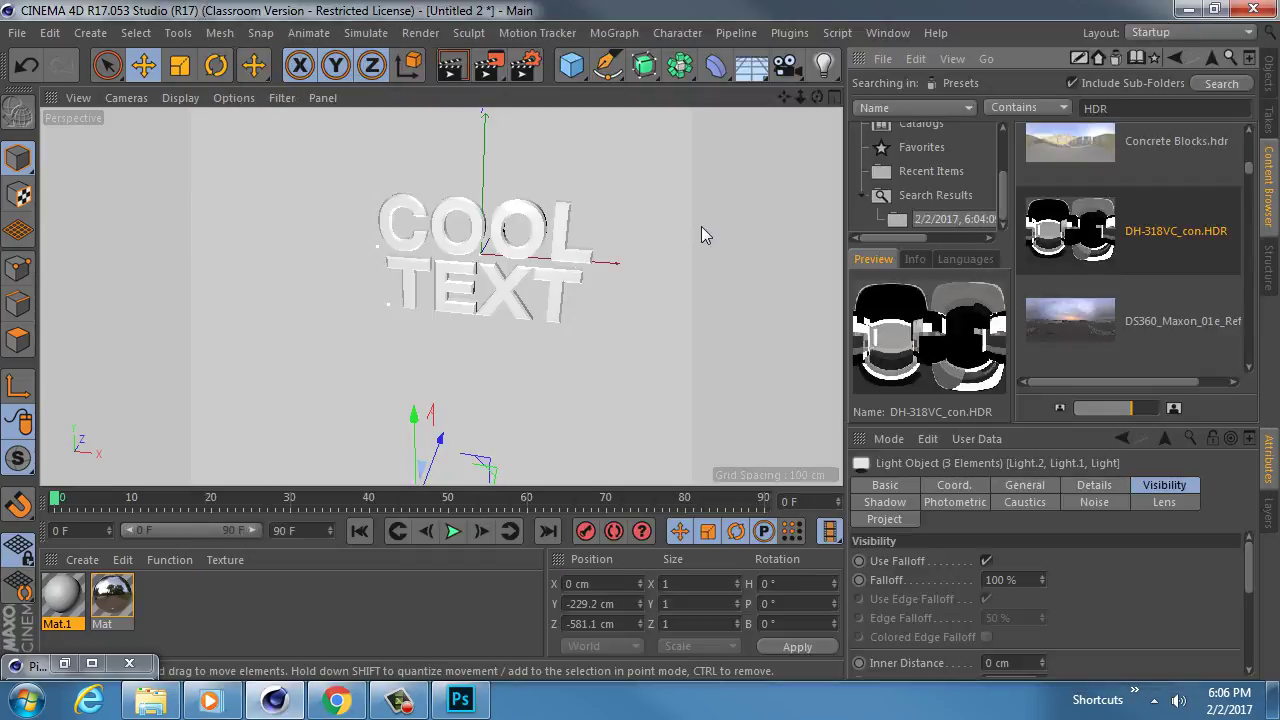
Open DH-318VC_con.HDR in the Picture Viewer and start saving it as a 32 bits/channel Radiance (HDR) still image
double_click(1097, 229)
left_click(673, 426)
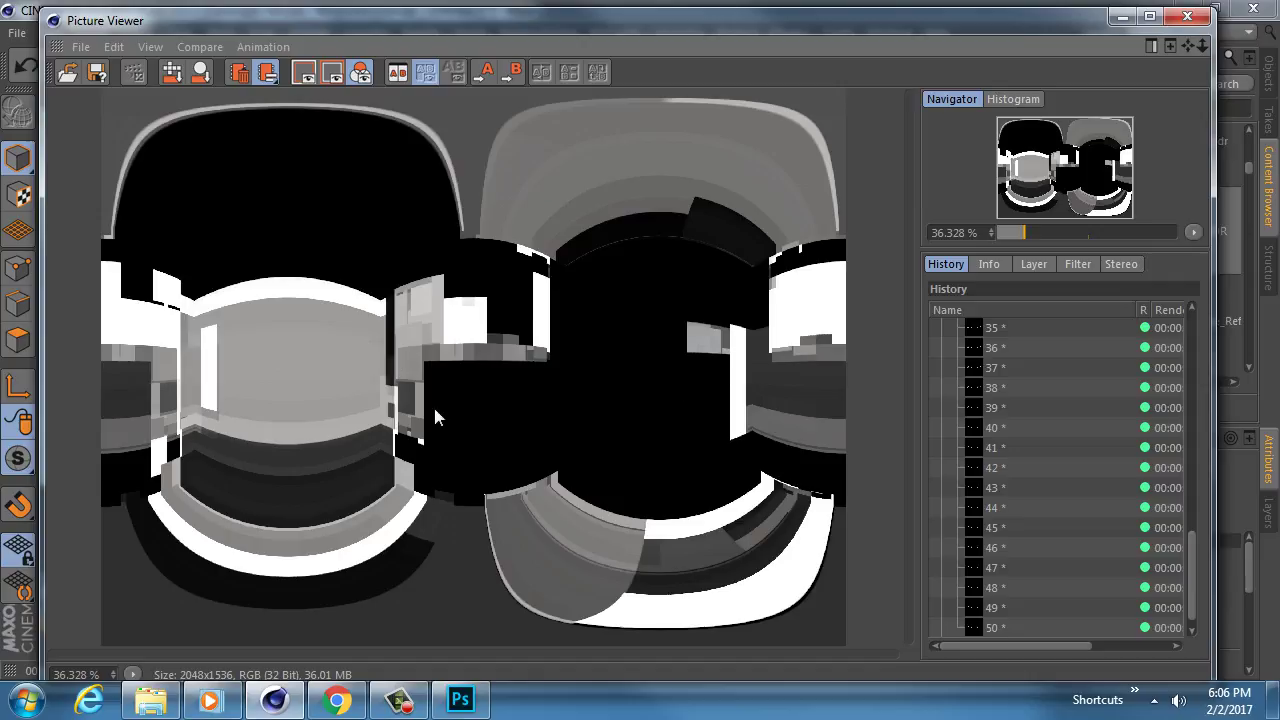
left_click(81, 48)
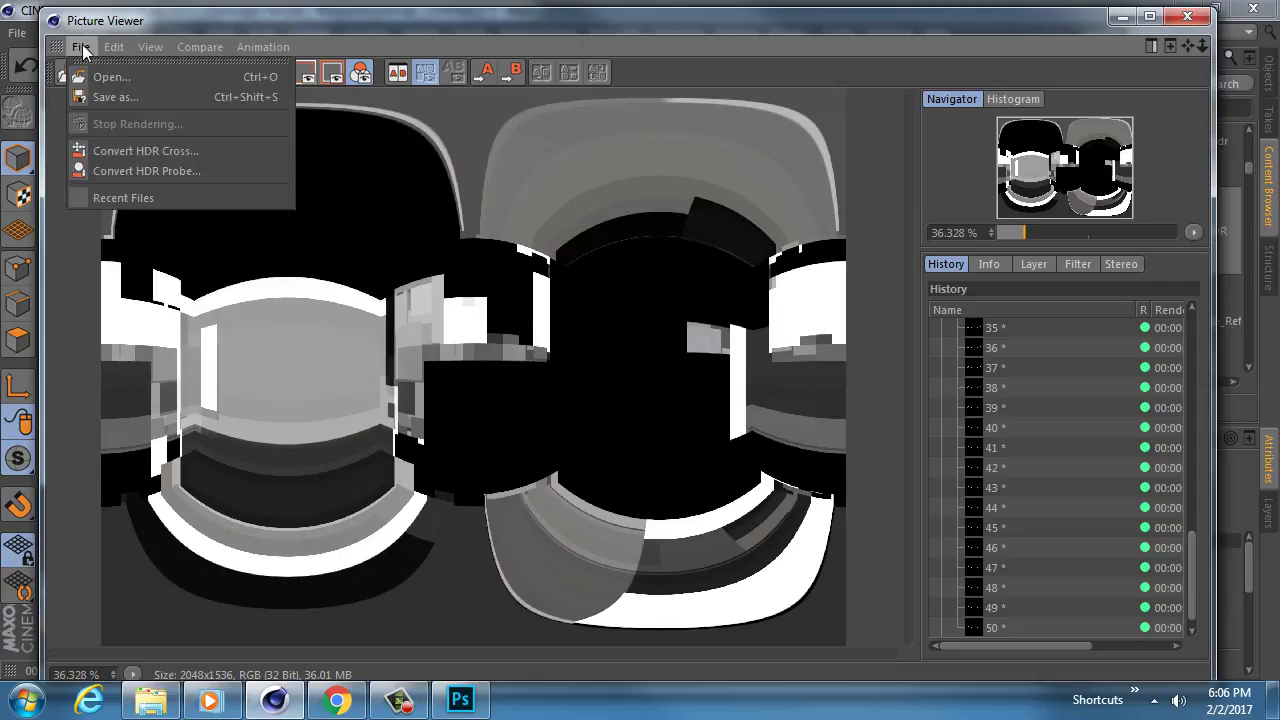
left_click(103, 96)
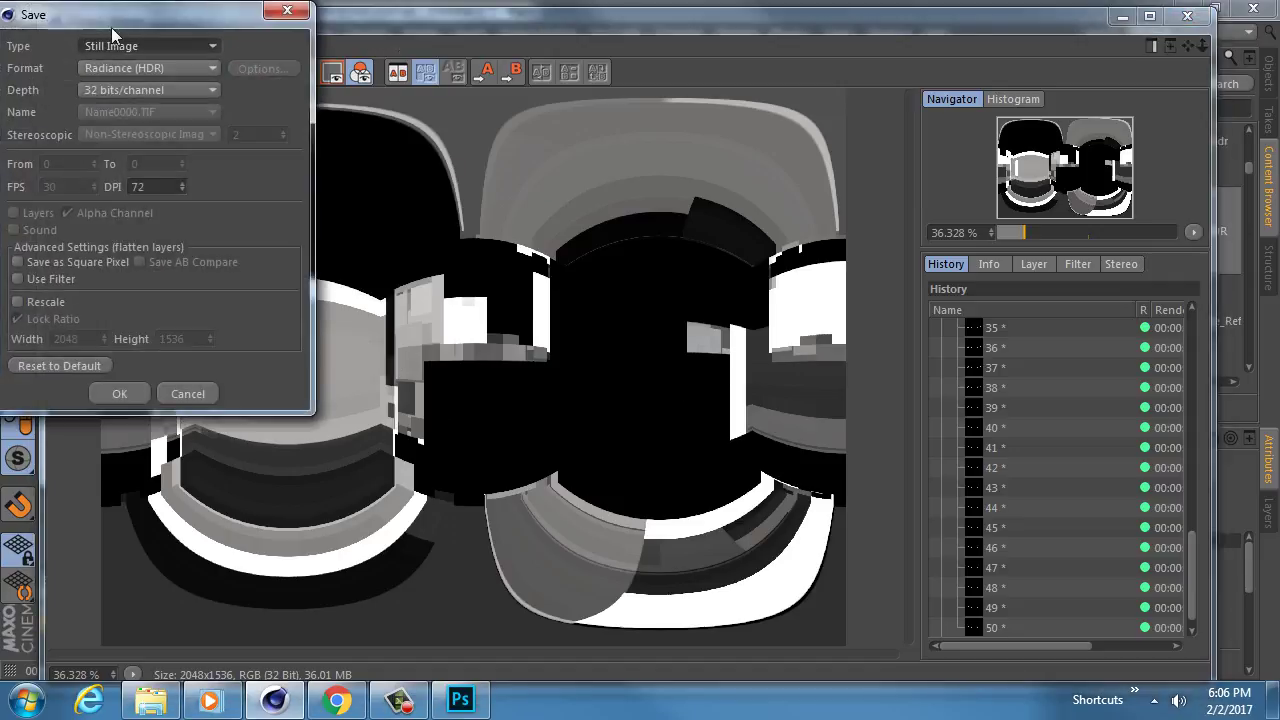
left_click_drag(111, 27, 382, 79)
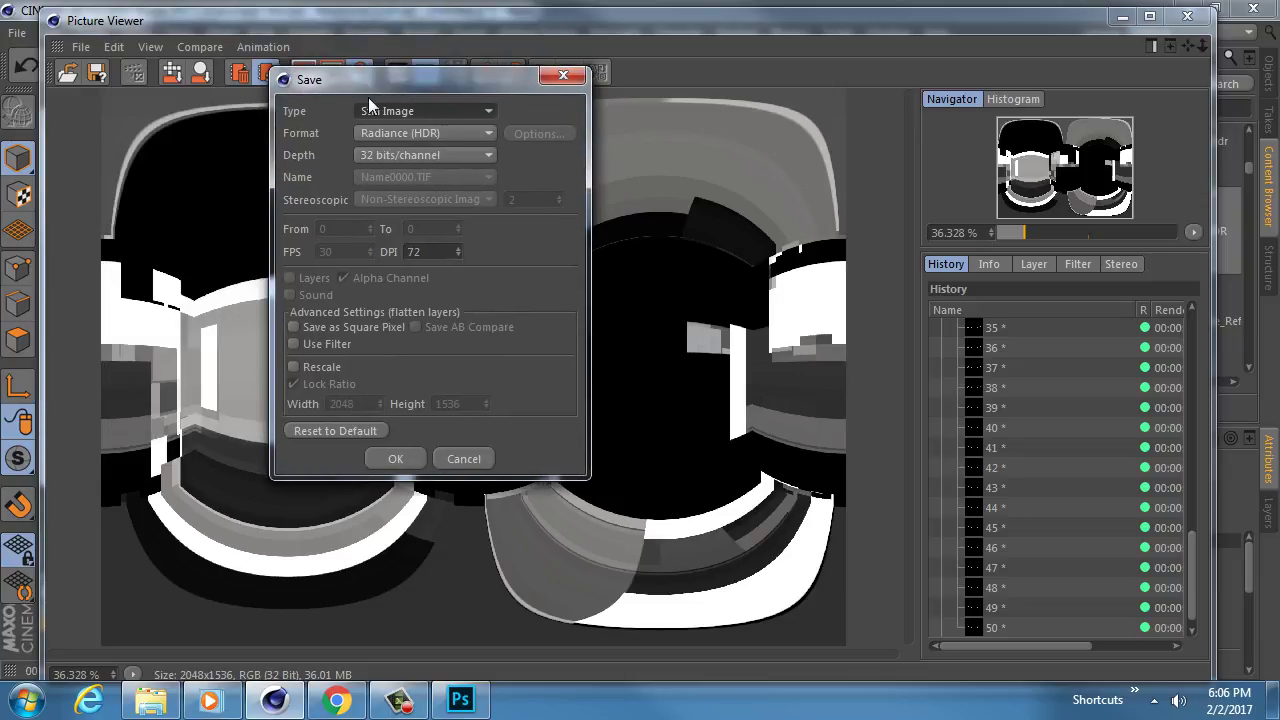
left_click(398, 458)
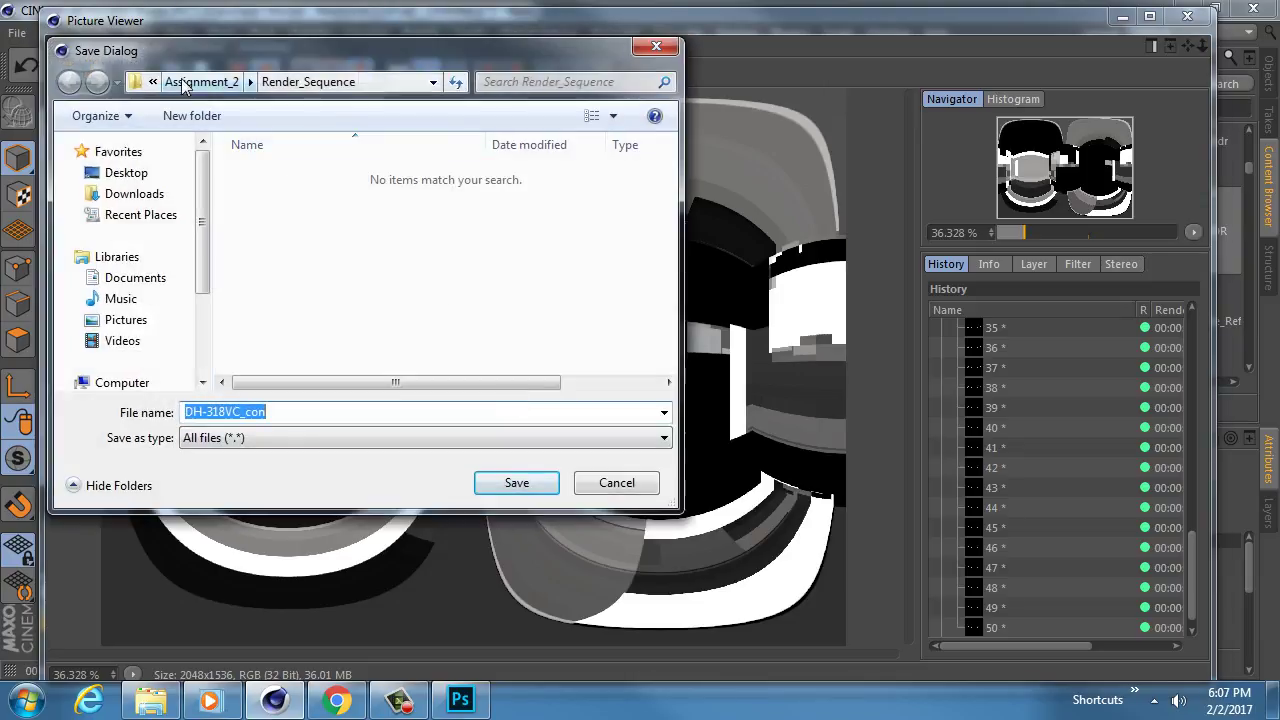
Create a folder named tex inside Assignment_2 and open it as the save location
left_click(200, 82)
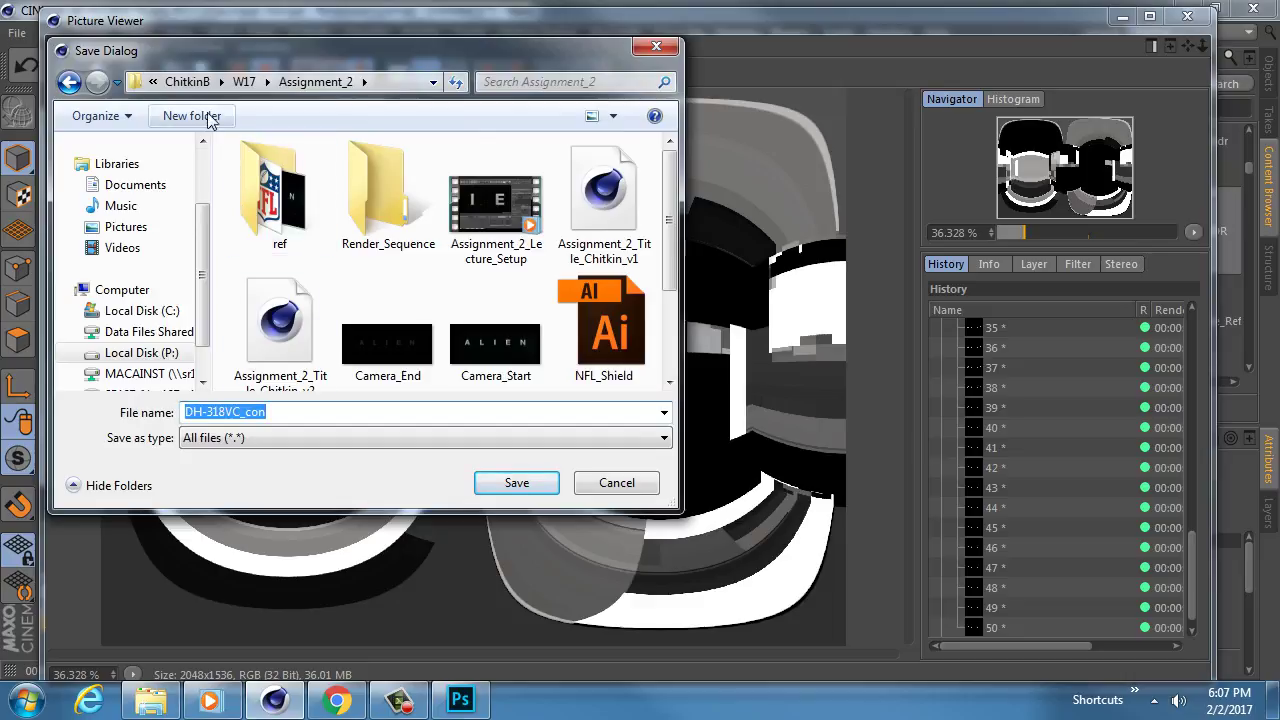
left_click(208, 118)
type("tex")
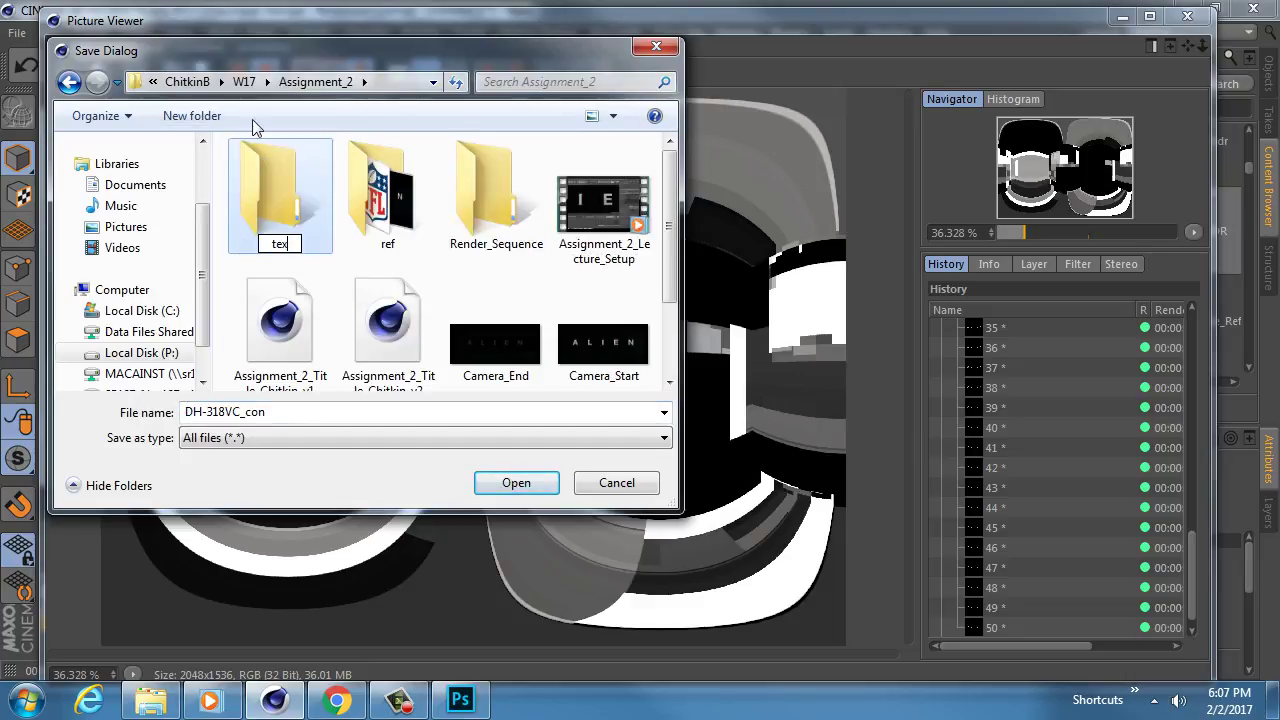
key("Return")
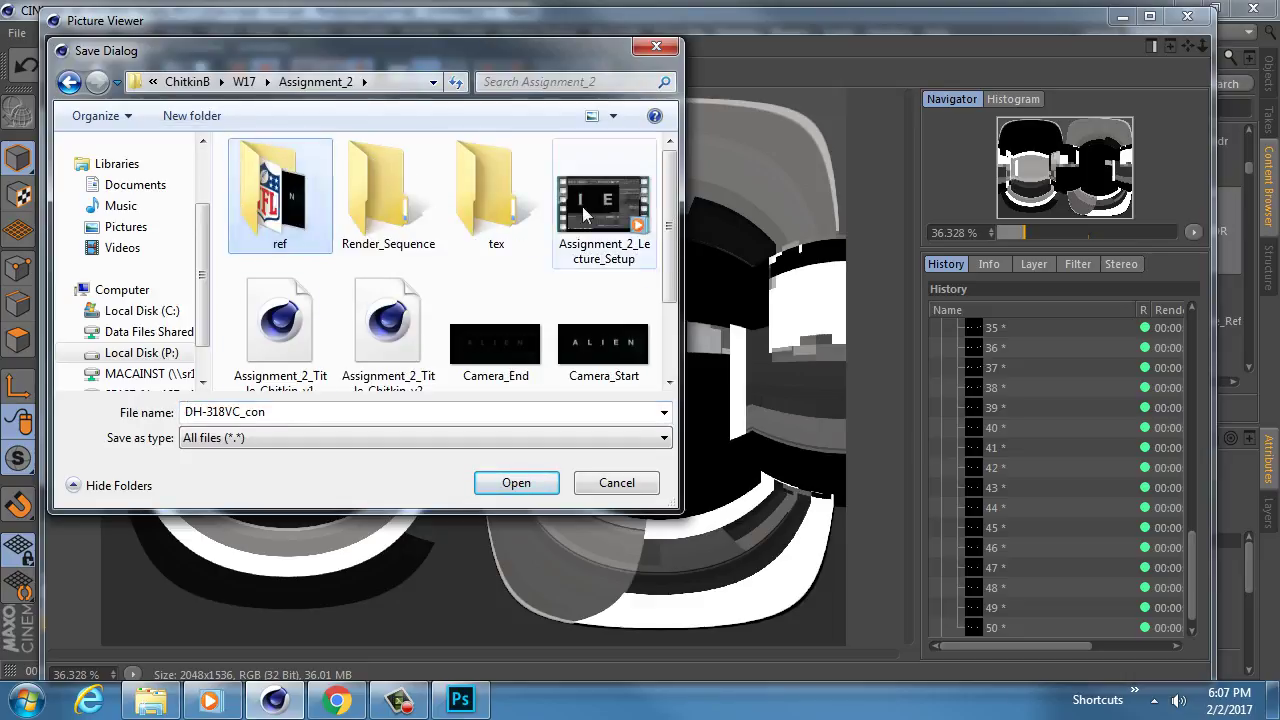
double_click(480, 190)
Save the HDR image as HDR_metal_lecture in the tex folder and put the Picture Viewer away
double_click(287, 412)
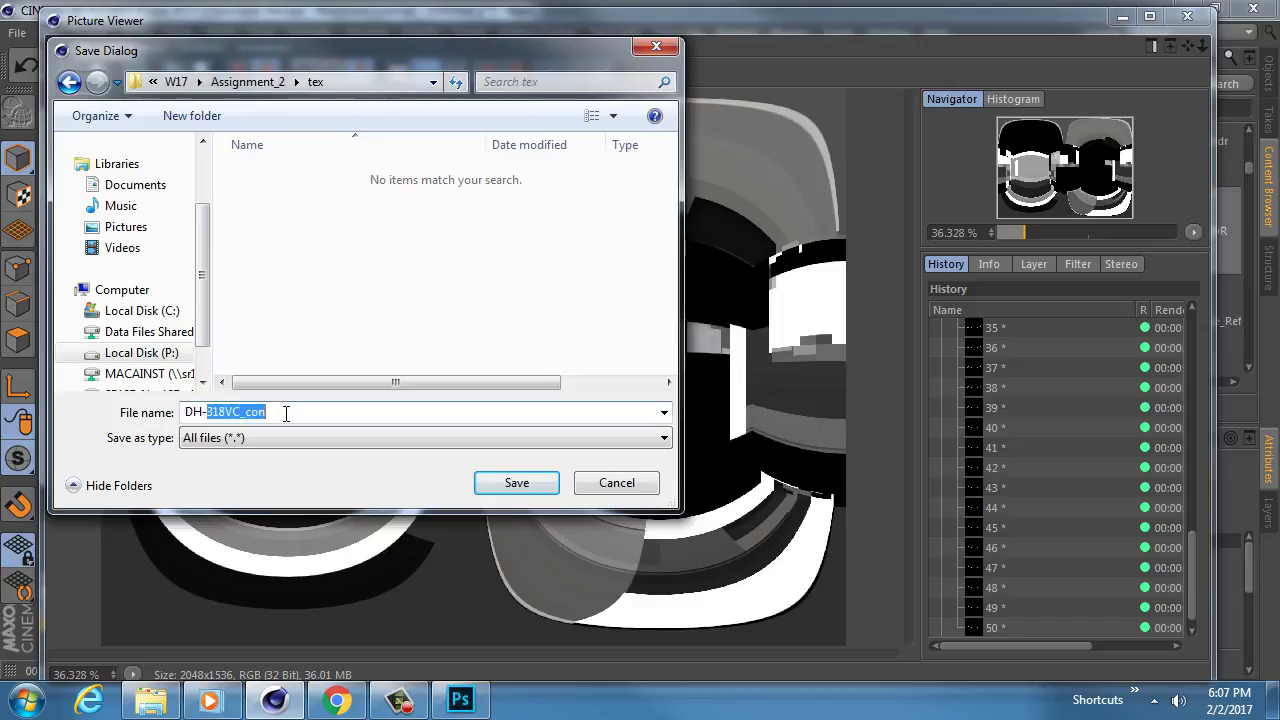
left_click(287, 412)
left_click_drag(287, 412, 168, 412)
type("HDR_metal_lect")
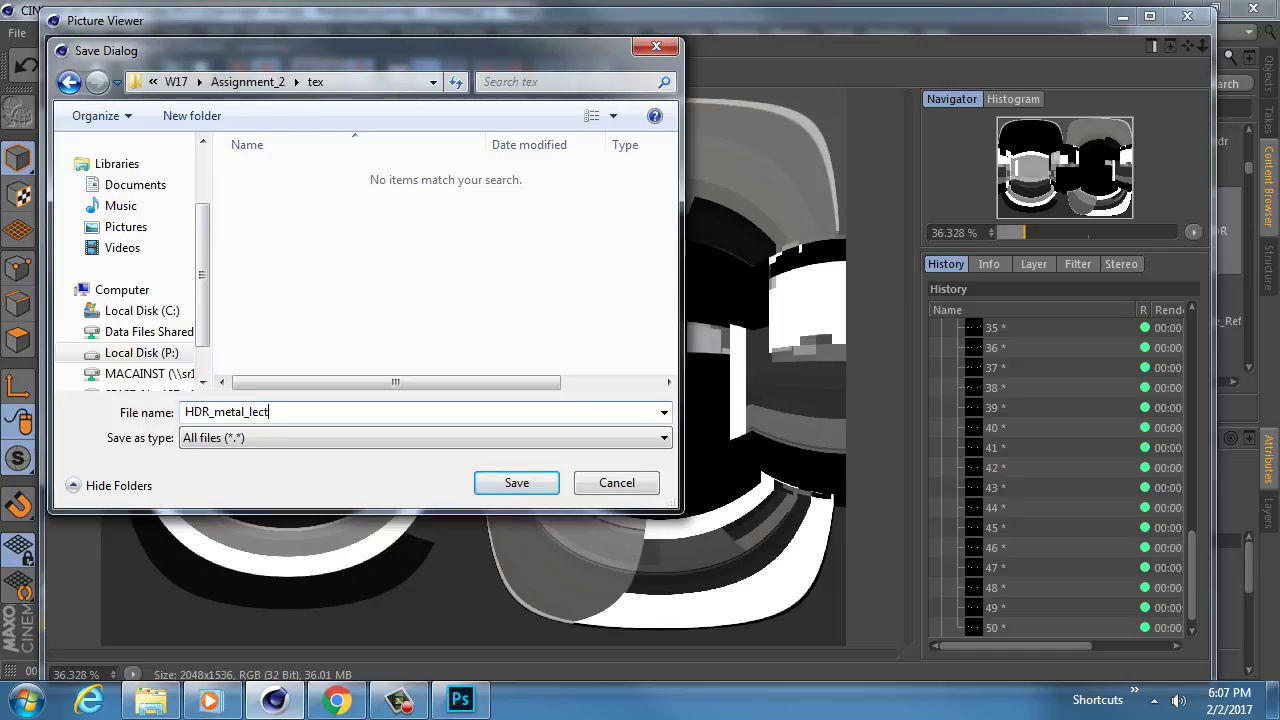
type("ure")
key("Return")
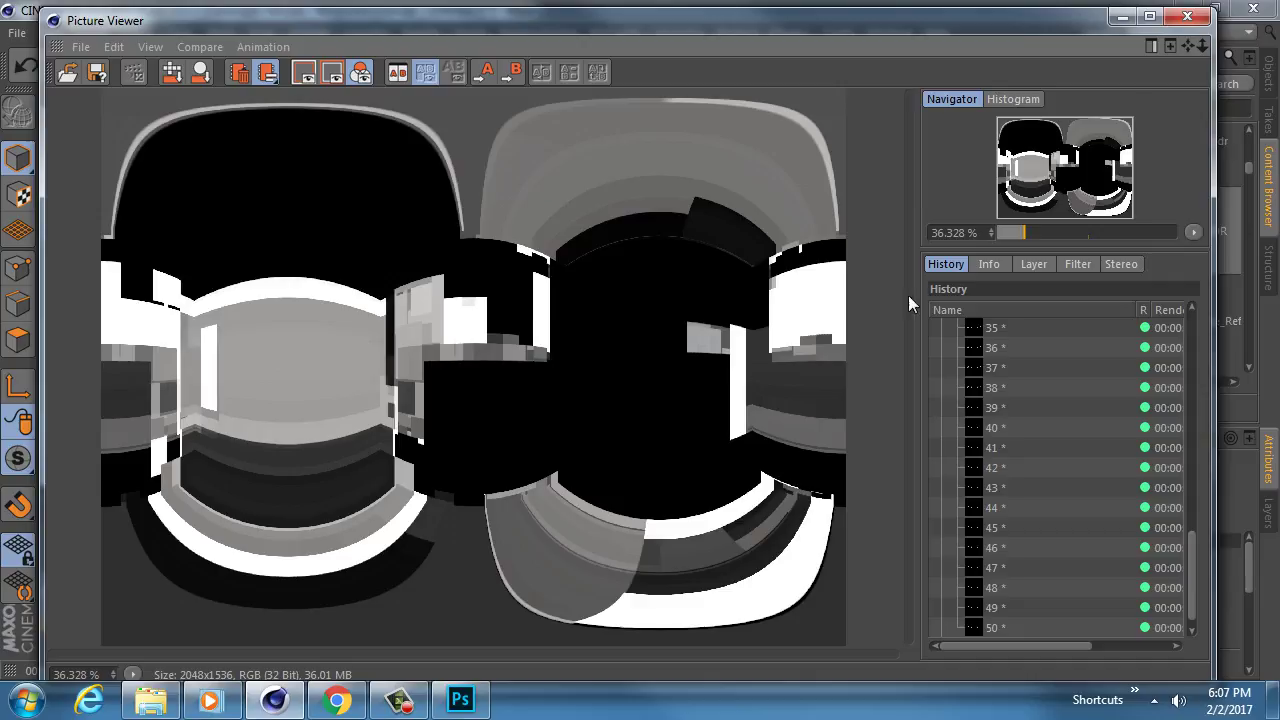
left_click(1122, 16)
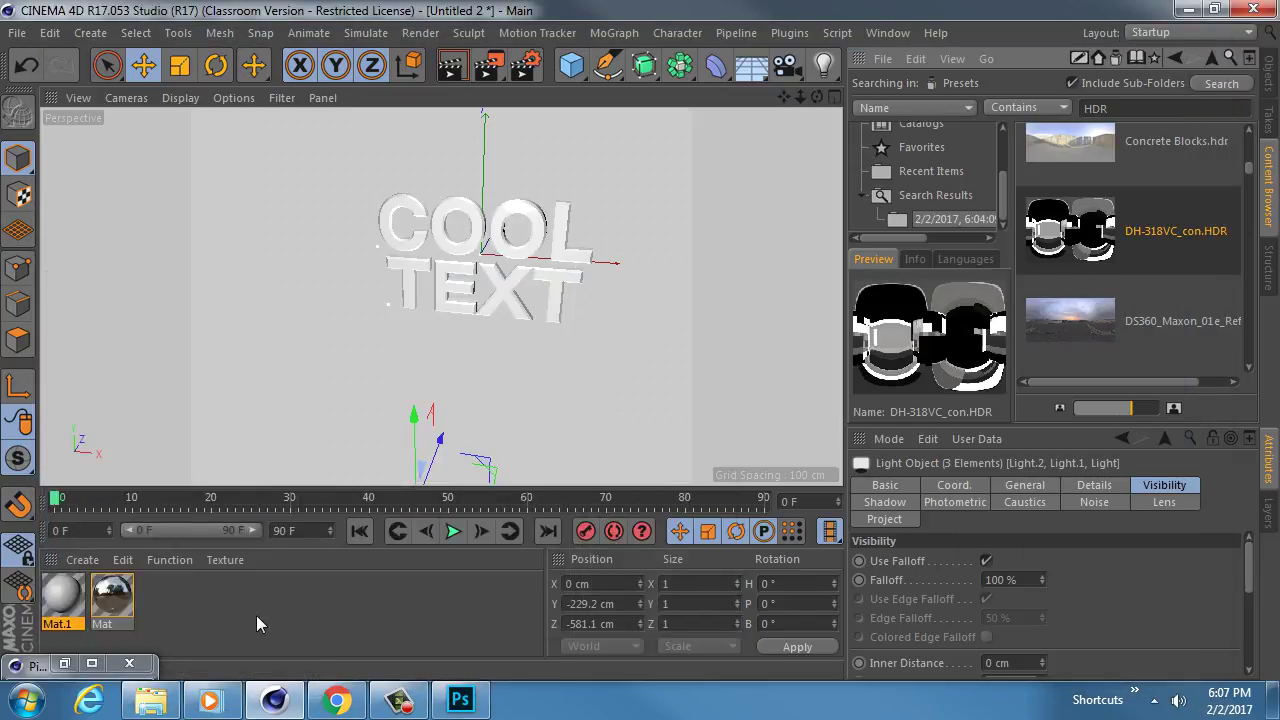
Disable the Color and Reflectance channels of the sky material Mat.1 and enable its Luminance channel
double_click(62, 596)
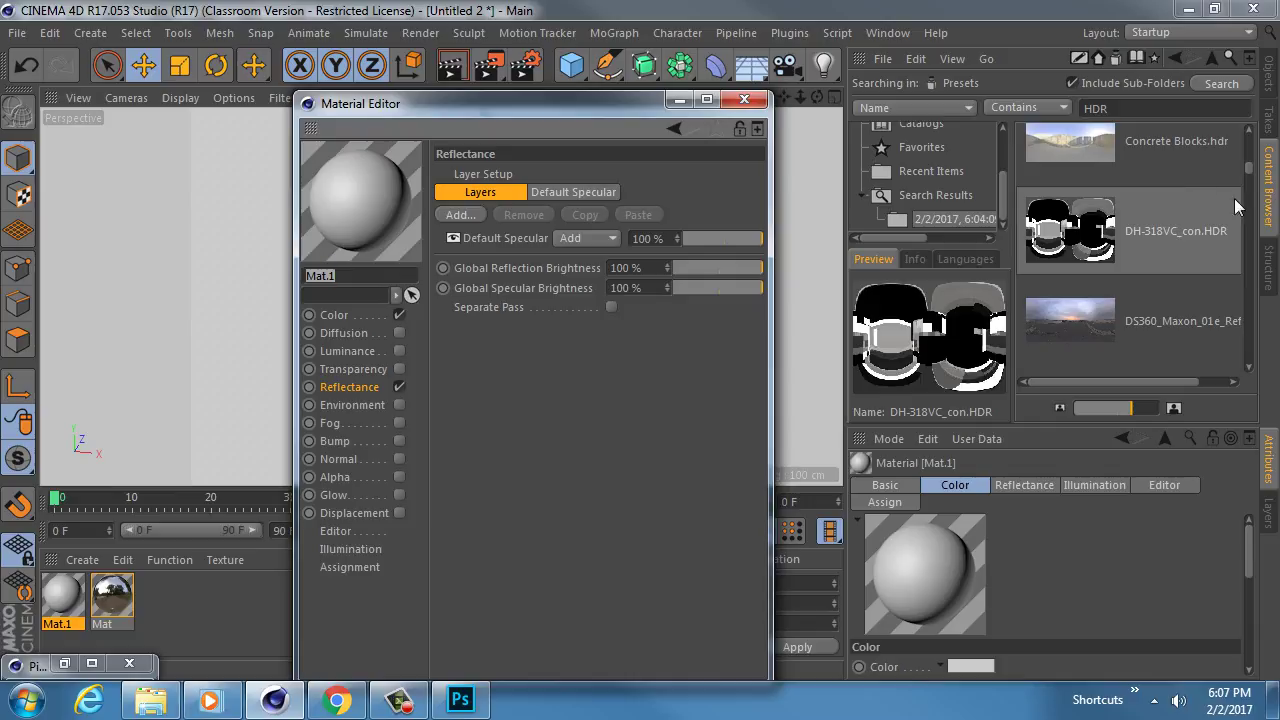
left_click(399, 315)
left_click(399, 387)
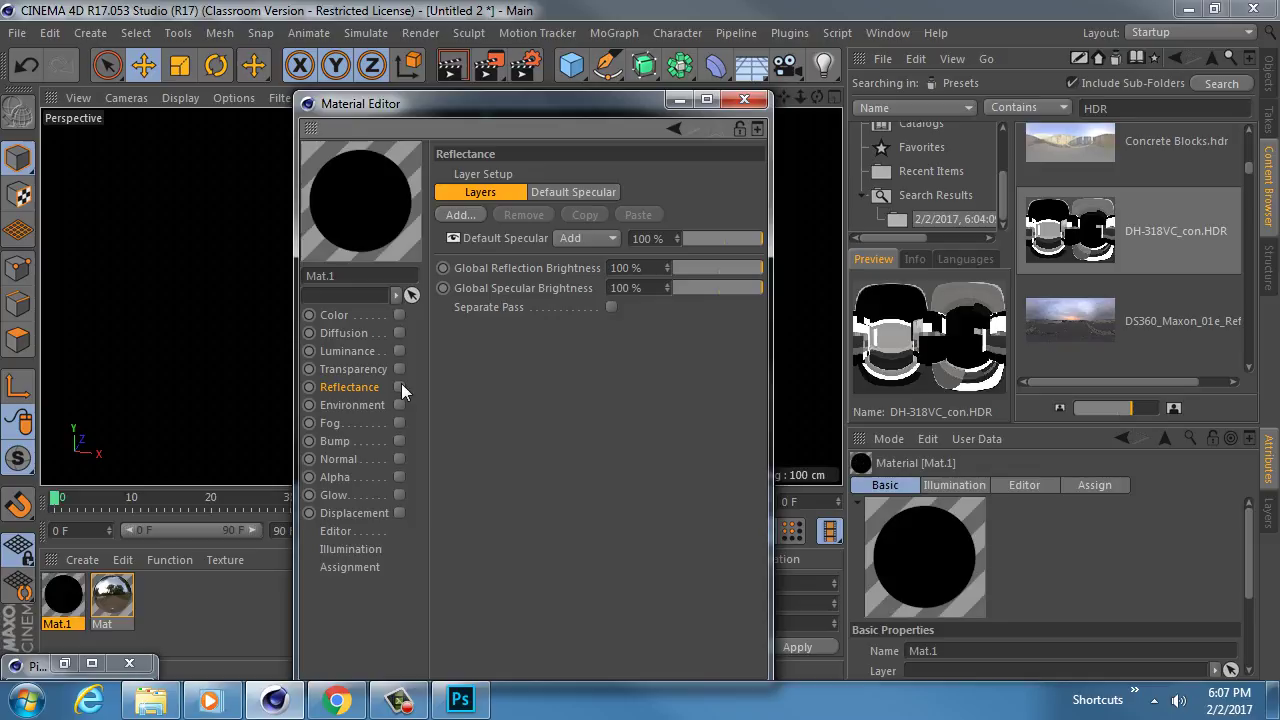
left_click(360, 349)
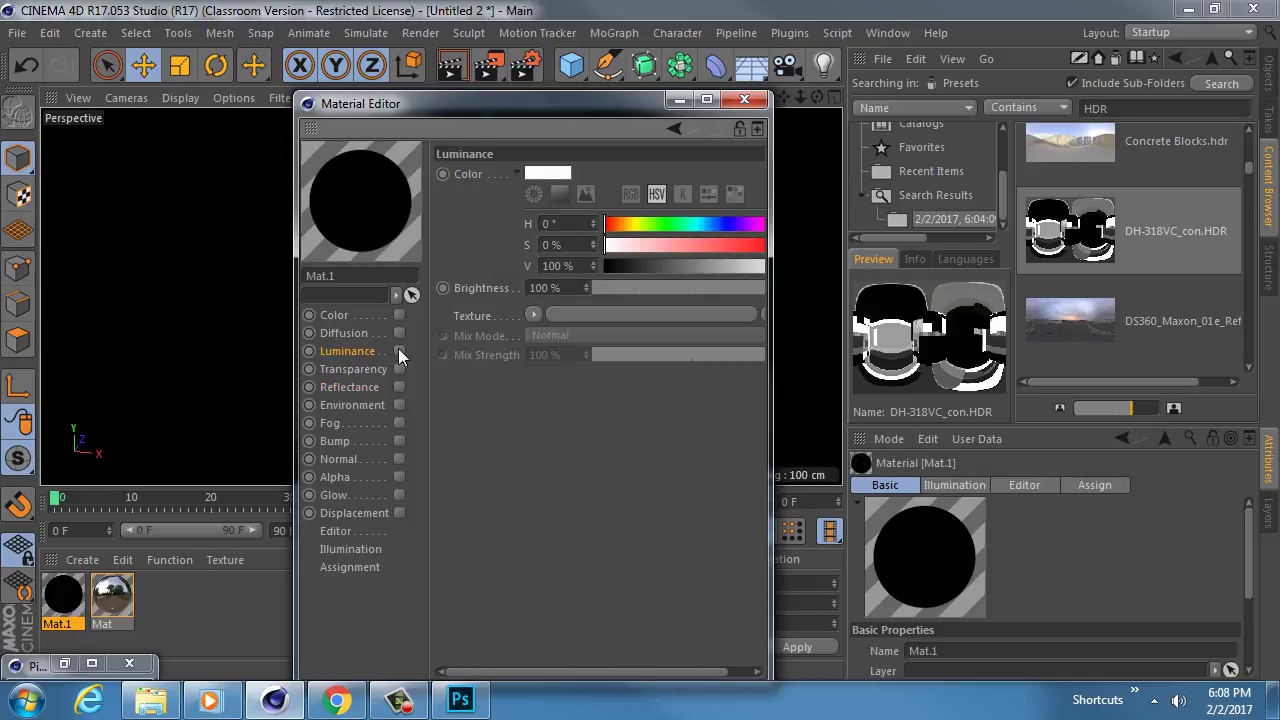
left_click(399, 351)
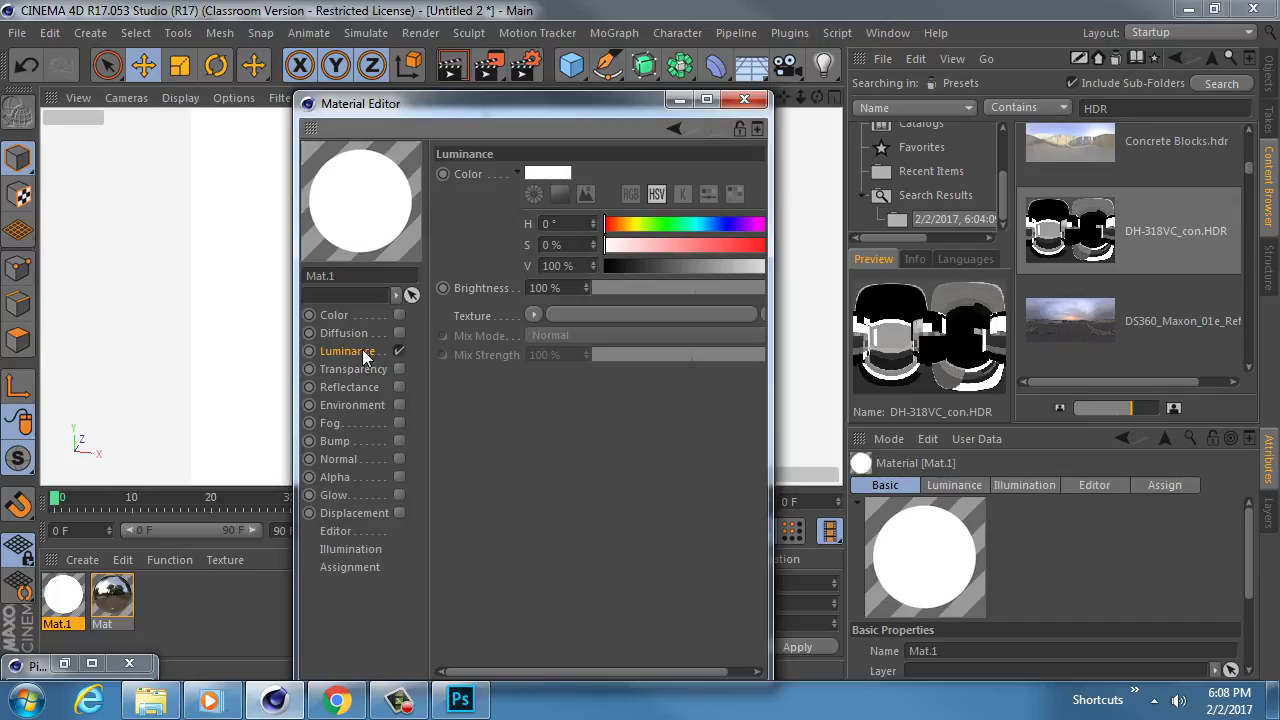
Disable Light, Light.1 and Light.2 in the object list
left_click(1269, 75)
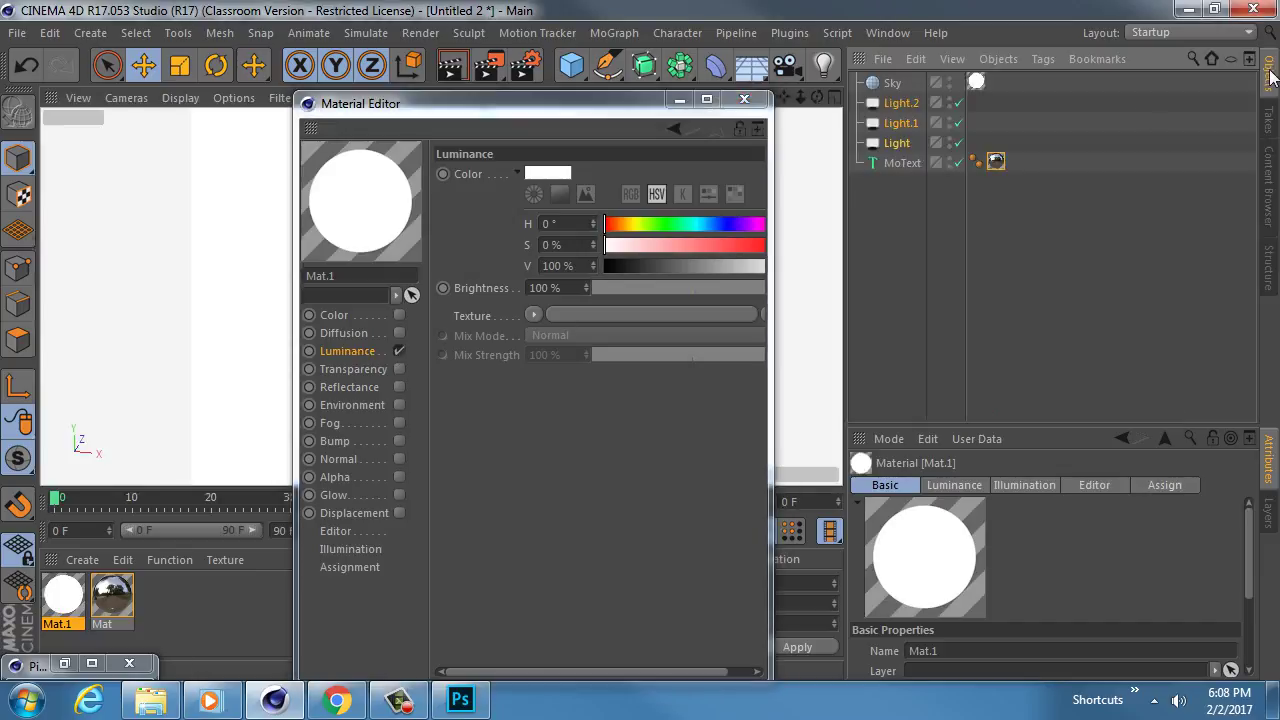
left_click_drag(960, 102, 960, 143)
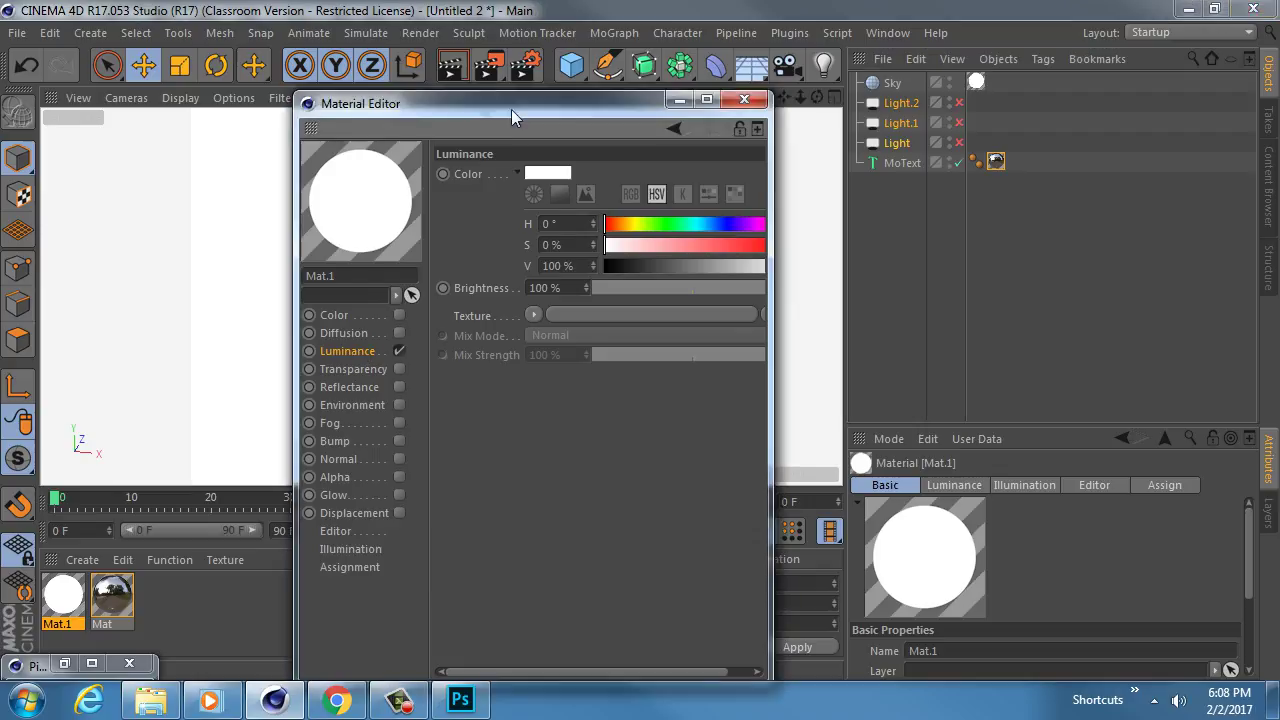
Browse for an image for the Luminance texture of Mat.1, going to the Assignment_2 folder inside W17
left_click_drag(529, 107, 569, 120)
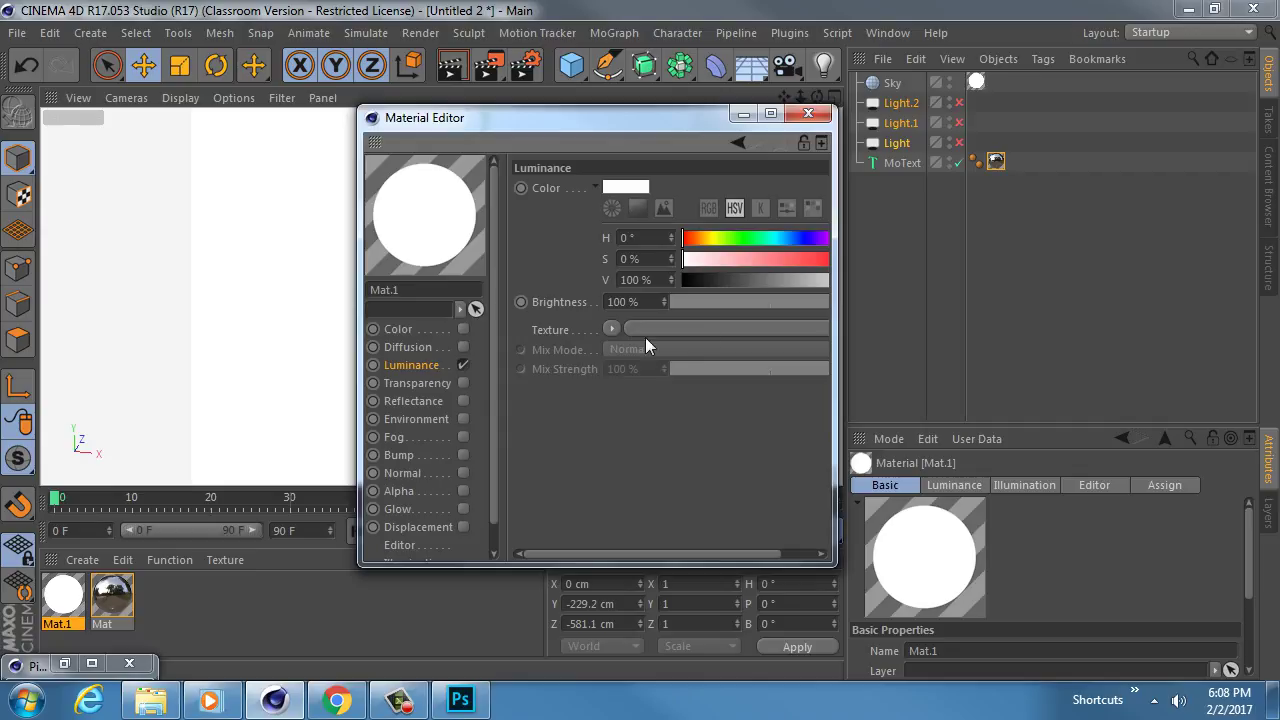
left_click_drag(838, 315, 1036, 304)
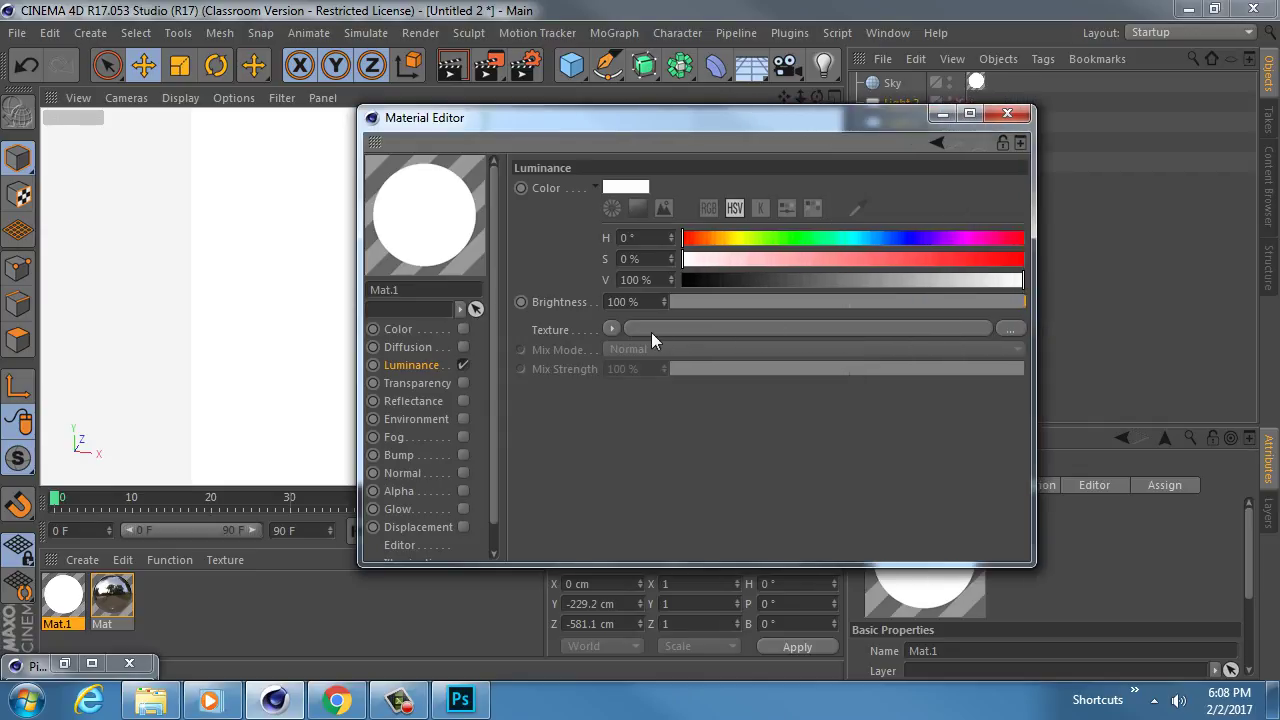
left_click(1010, 329)
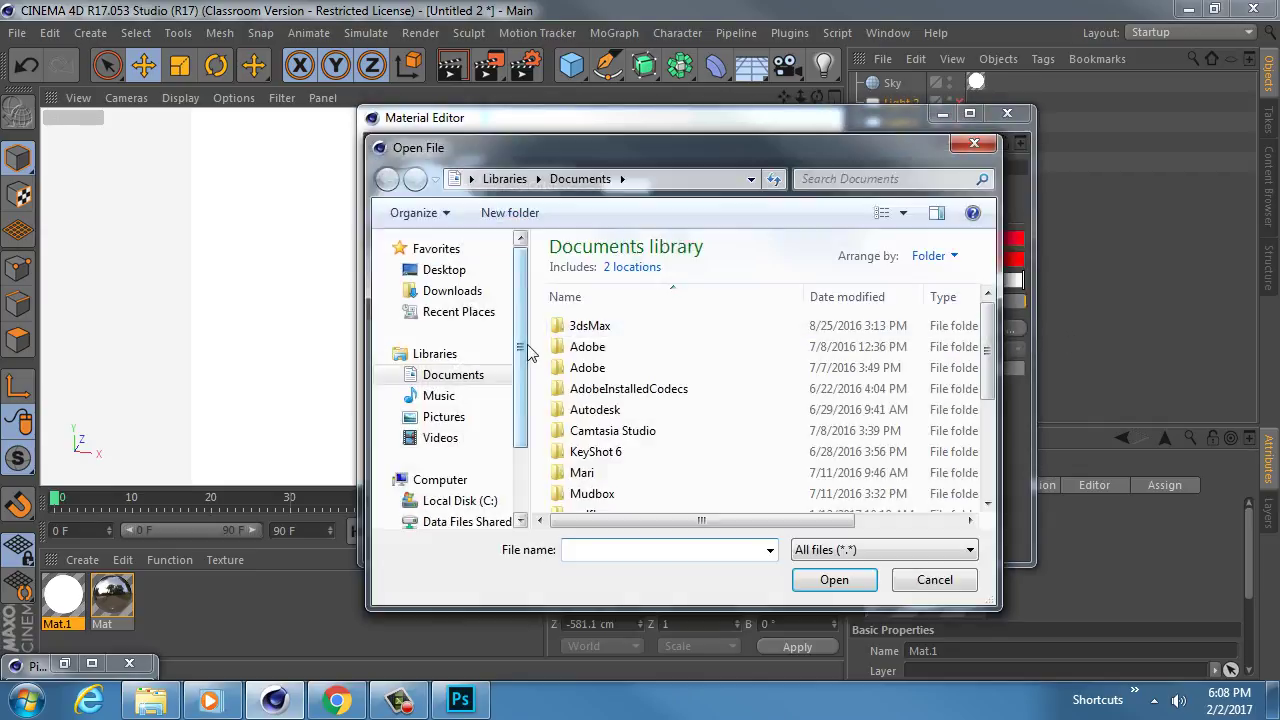
scroll(532, 366, "down", 2)
scroll(532, 366, "down", 2)
left_click(486, 449)
double_click(615, 311)
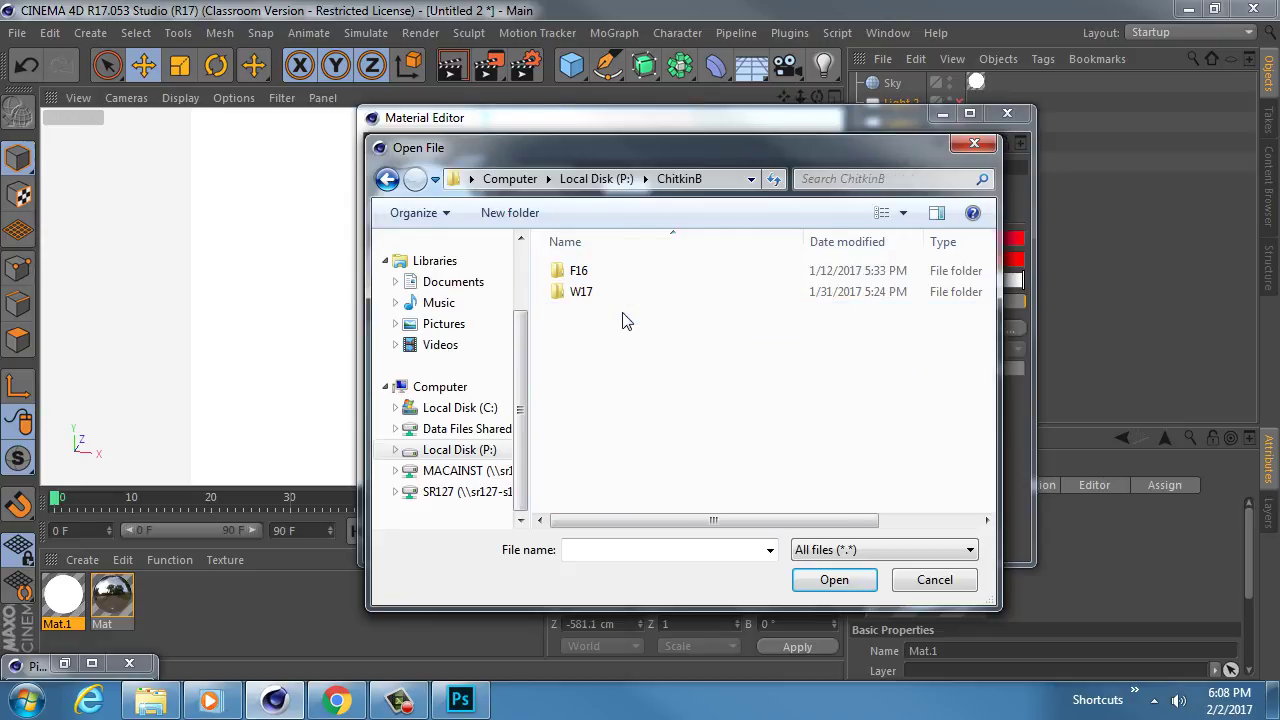
double_click(620, 292)
double_click(614, 291)
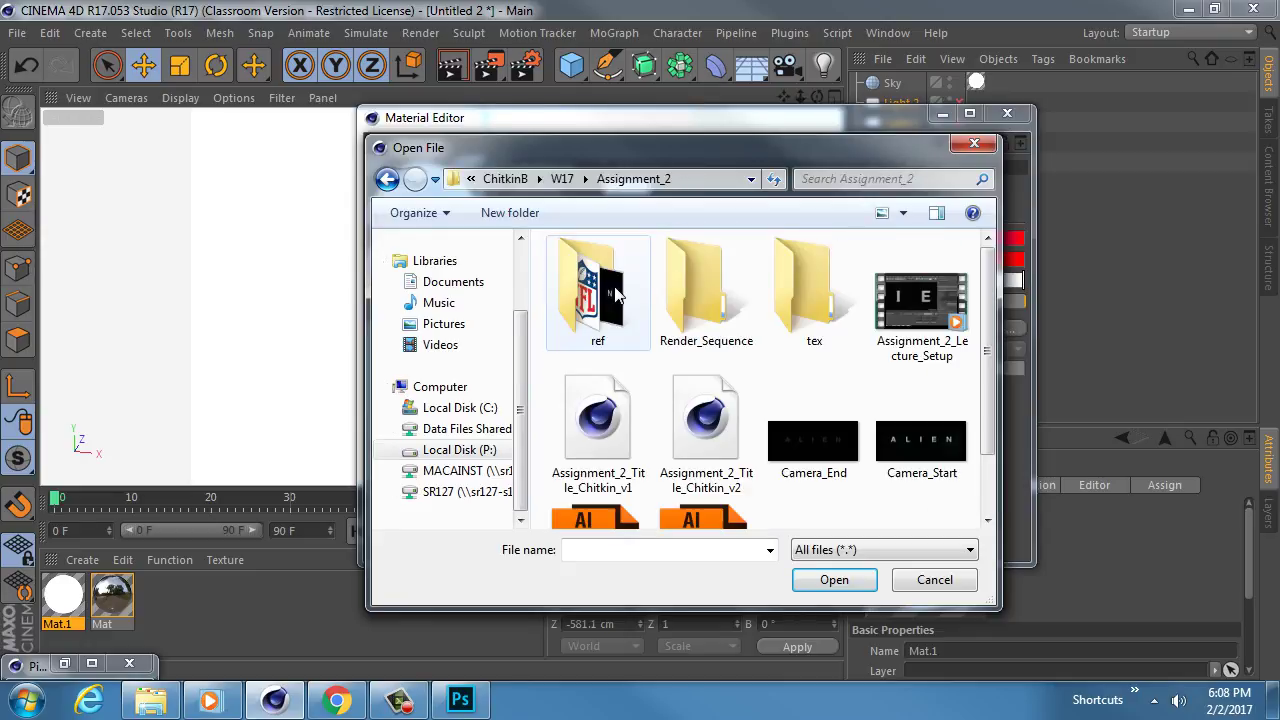
Load HDR_metal_lecture.hdr from the tex folder as the Luminance texture of Mat.1 and close the Material Editor
double_click(810, 290)
left_click(614, 271)
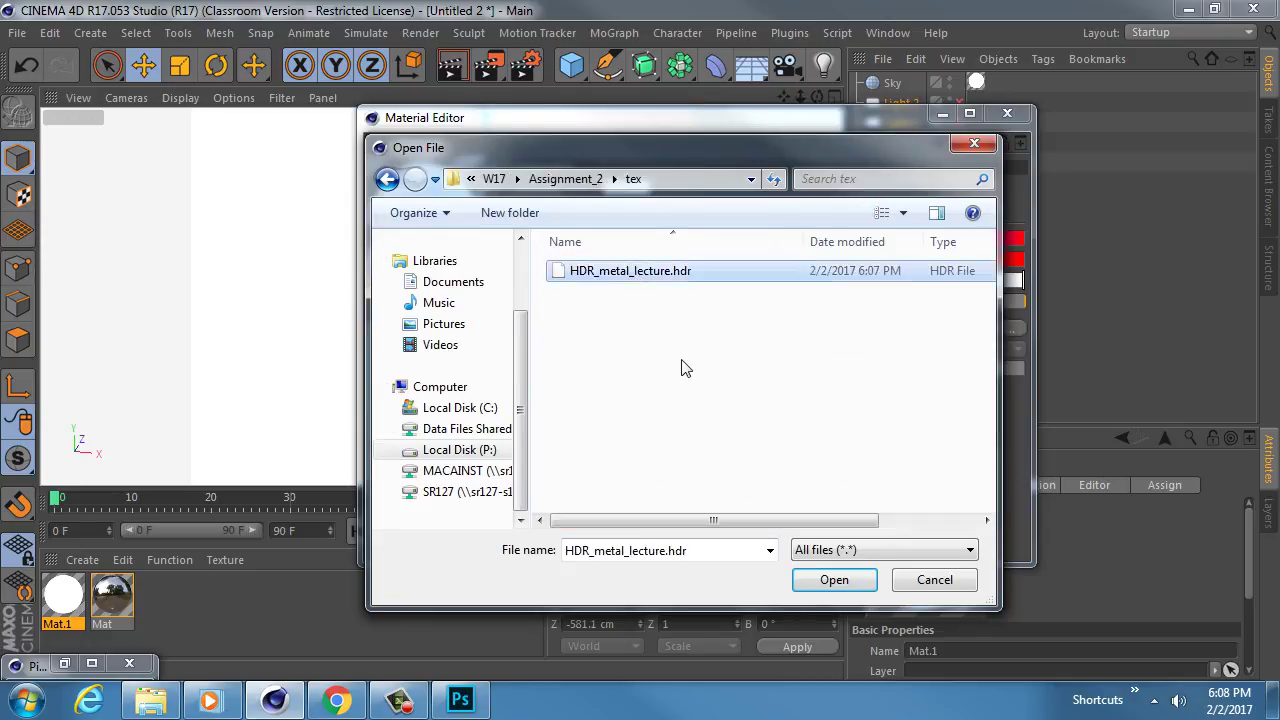
left_click(834, 579)
left_click(763, 423)
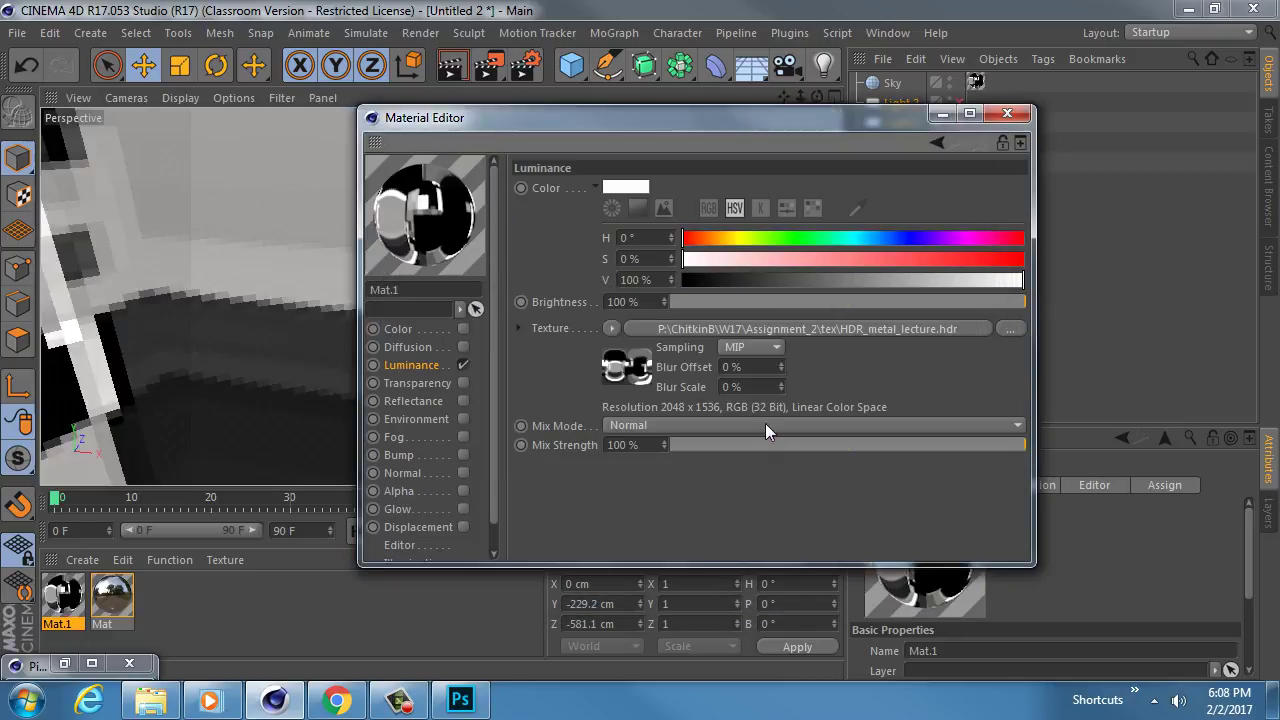
left_click(1007, 113)
Render the active view of COOL TEXT from the front to check how it reflects the HDR sky
scroll(375, 245, "down", 5)
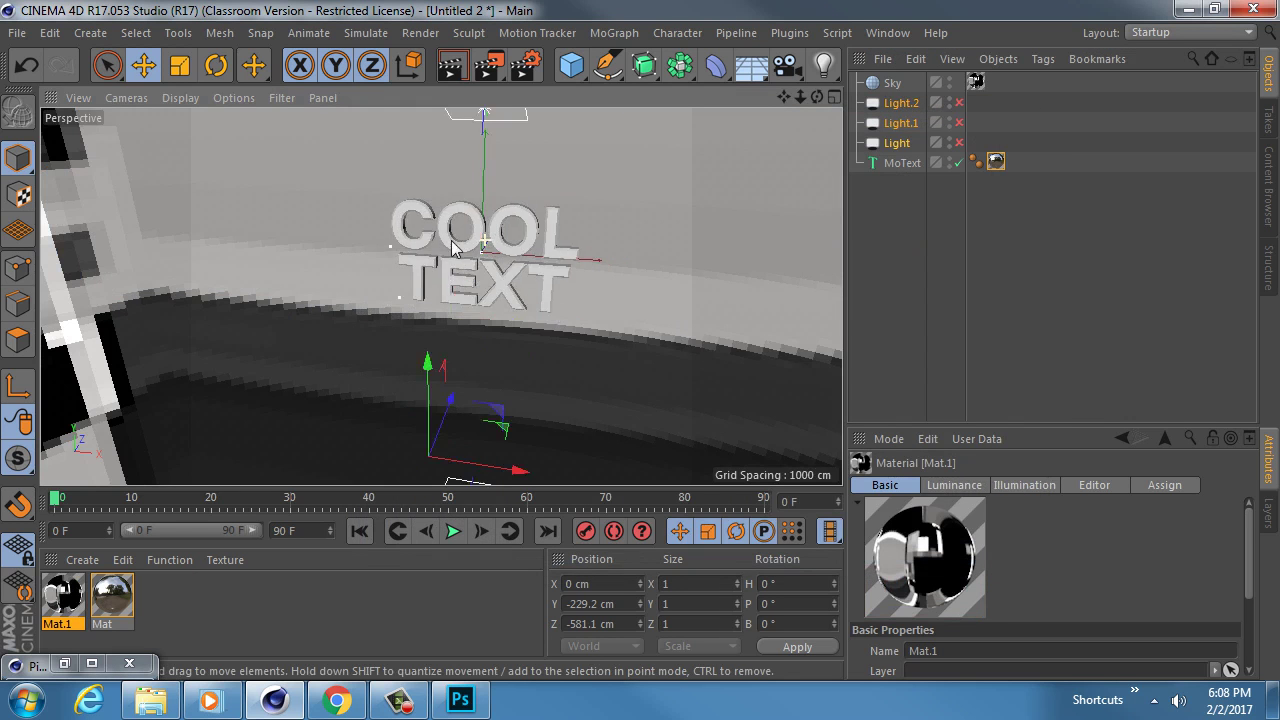
left_click_drag(375, 245, 235, 170, "alt")
left_click_drag(440, 296, 427, 182, "alt")
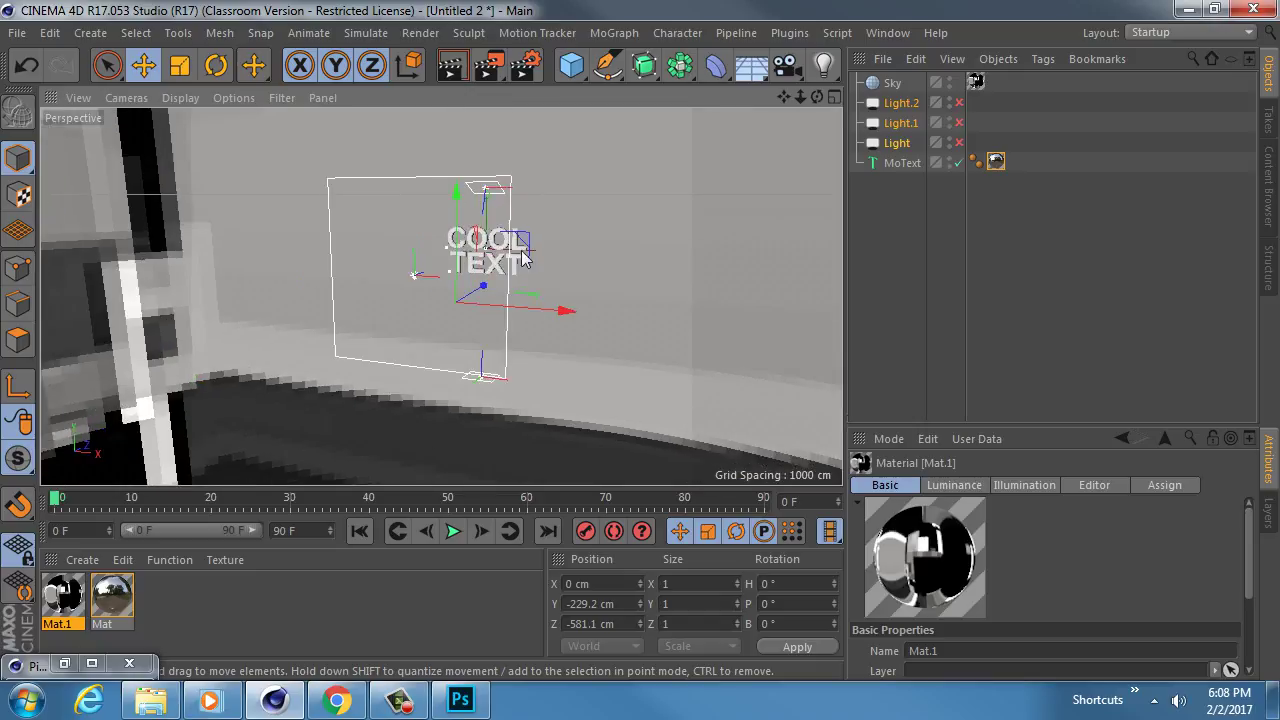
left_click_drag(611, 240, 484, 240, "alt")
left_click(456, 70)
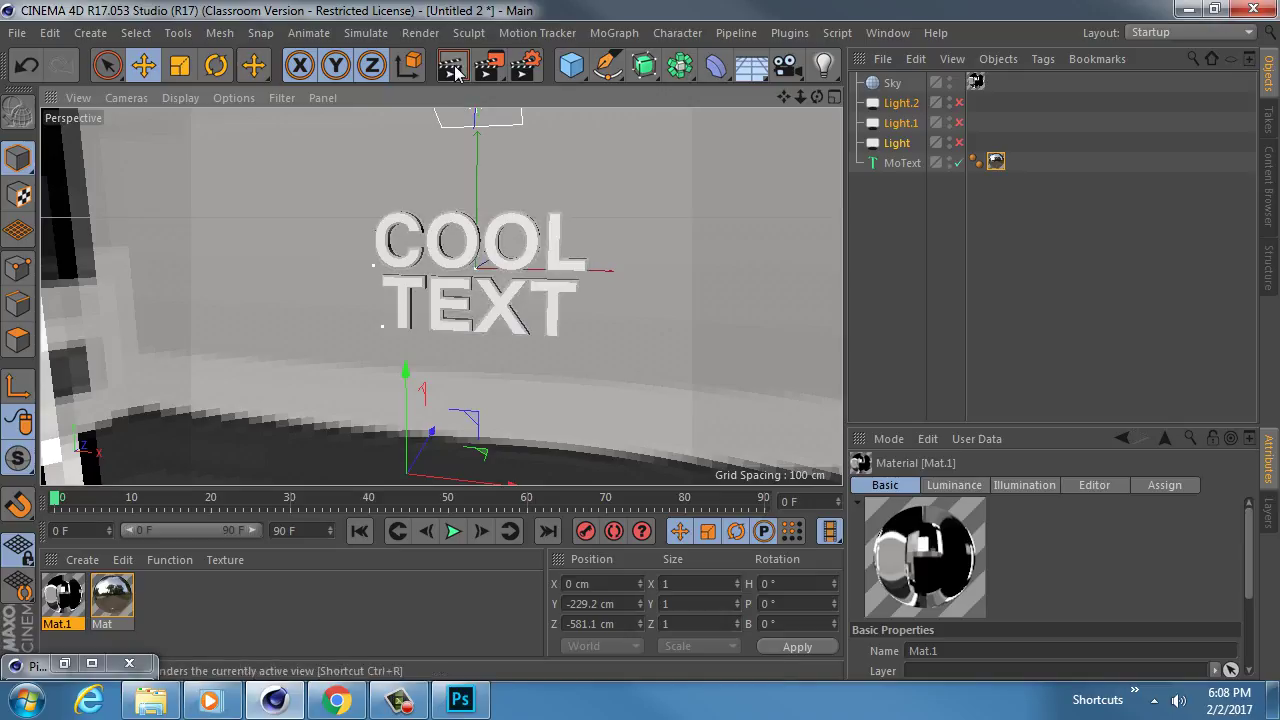
left_click(456, 70)
left_click_drag(562, 268, 538, 248, "alt")
key("ctrl+r")
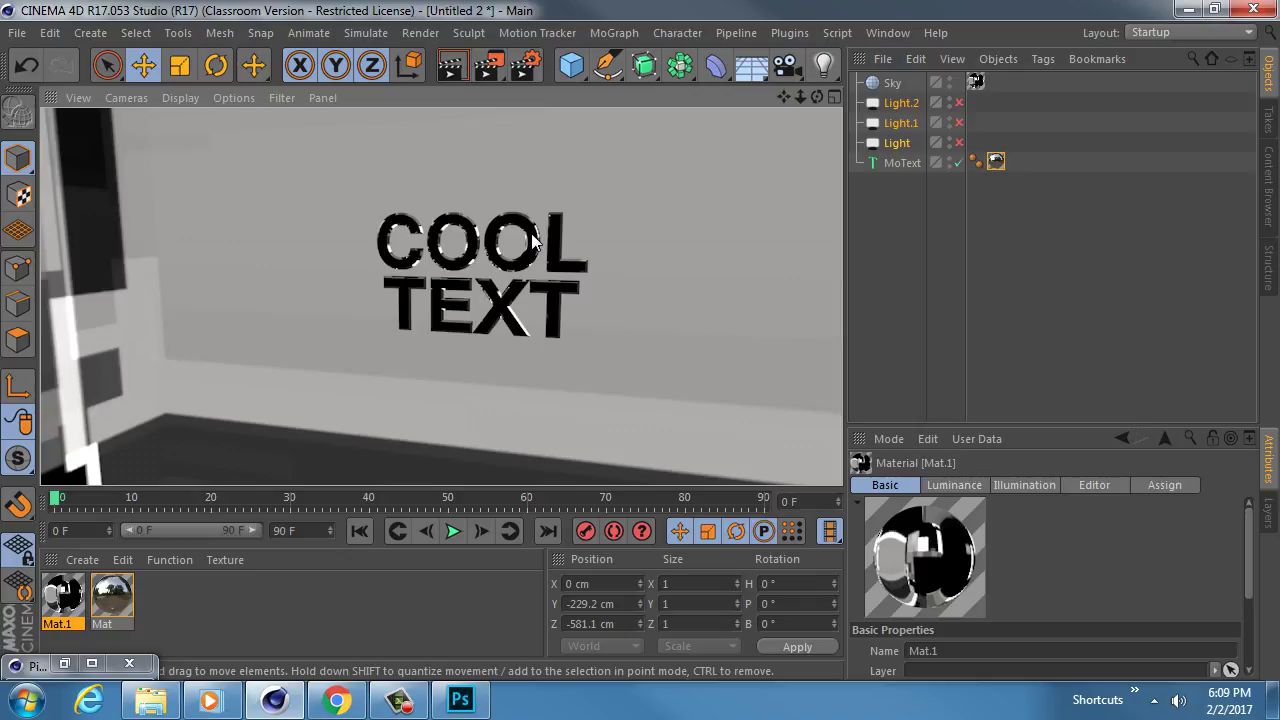
Rotate the Sky object to a pitch of about -84.6°
left_click_drag(530, 250, 80, 266, "alt")
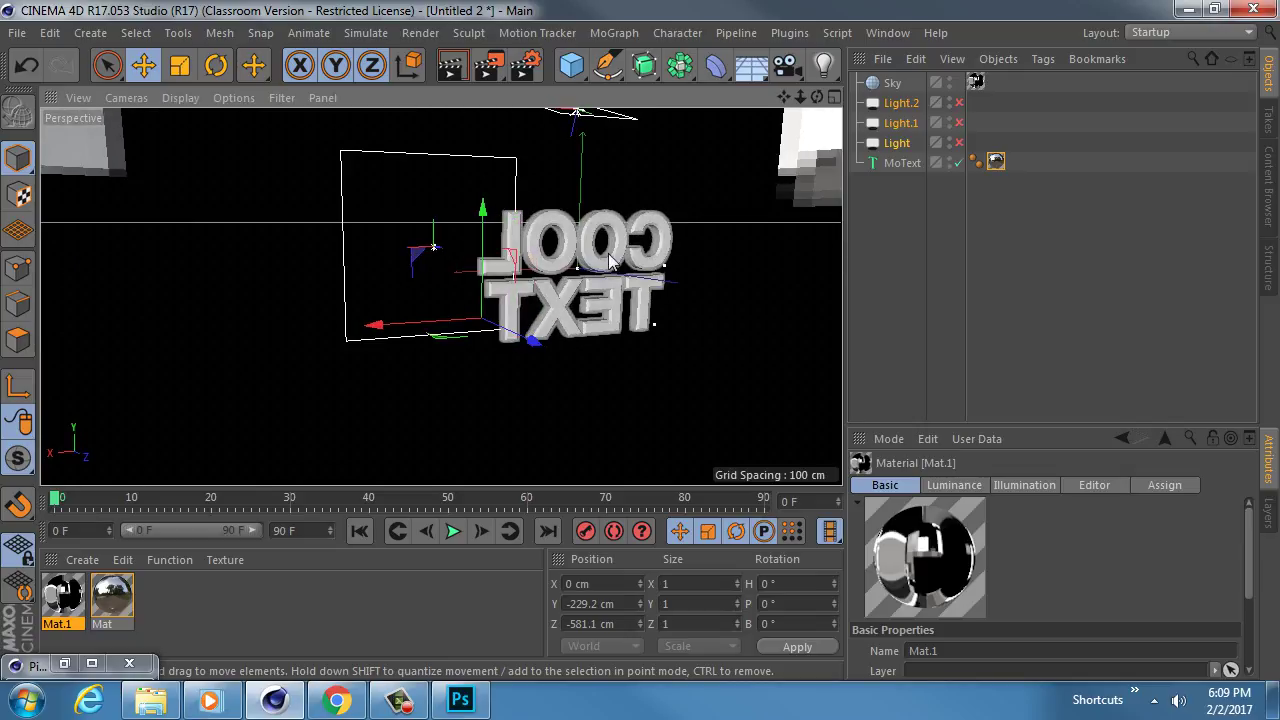
left_click_drag(612, 262, 408, 198, "alt")
left_click_drag(563, 271, 625, 367, "alt")
left_click(894, 85)
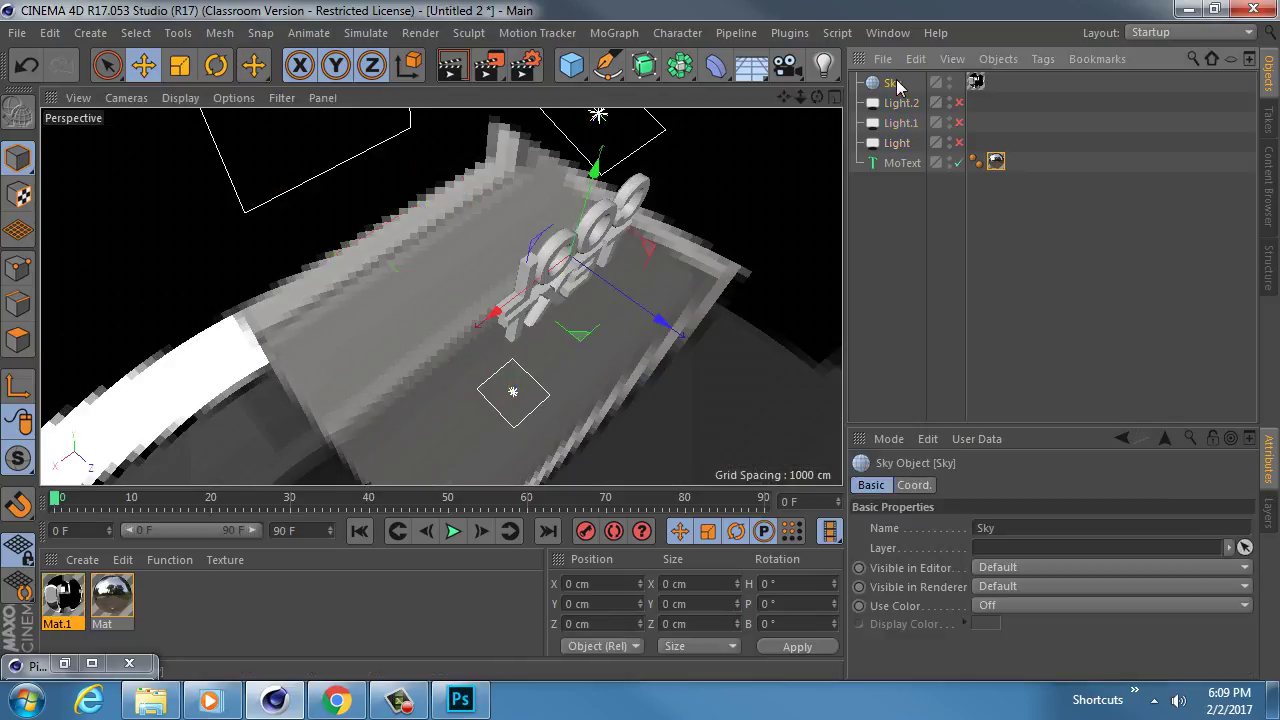
key("r")
left_click_drag(626, 269, 650, 341)
left_click_drag(494, 337, 382, 227, "alt")
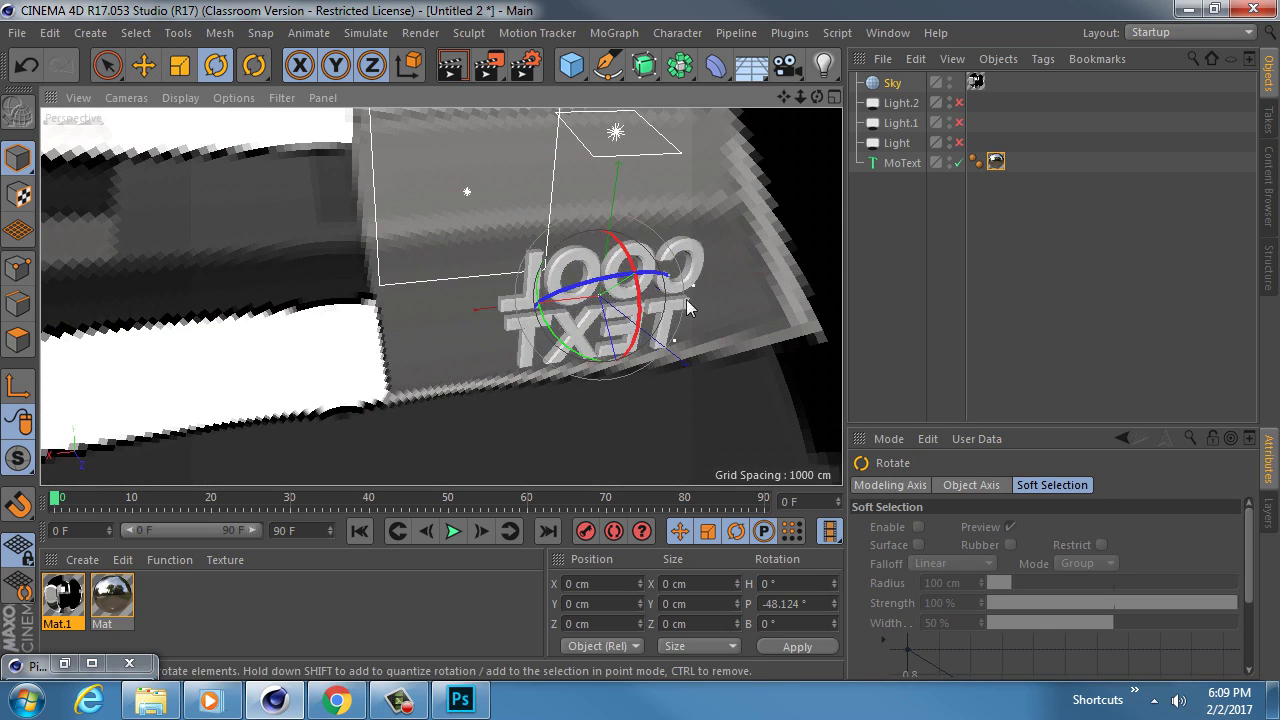
left_click_drag(644, 300, 649, 350)
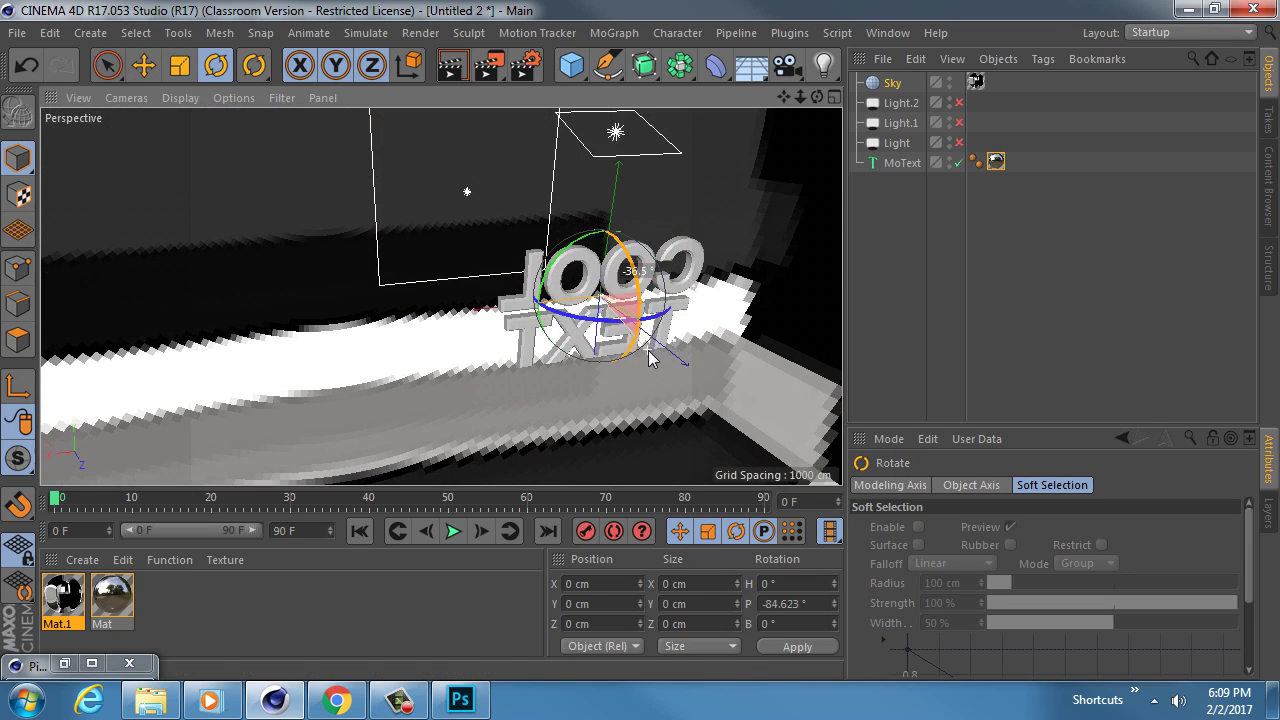
Render the text from several front views, including closer ones, to check the reflections of the rotated sky
left_click_drag(440, 296, 454, 380, "alt")
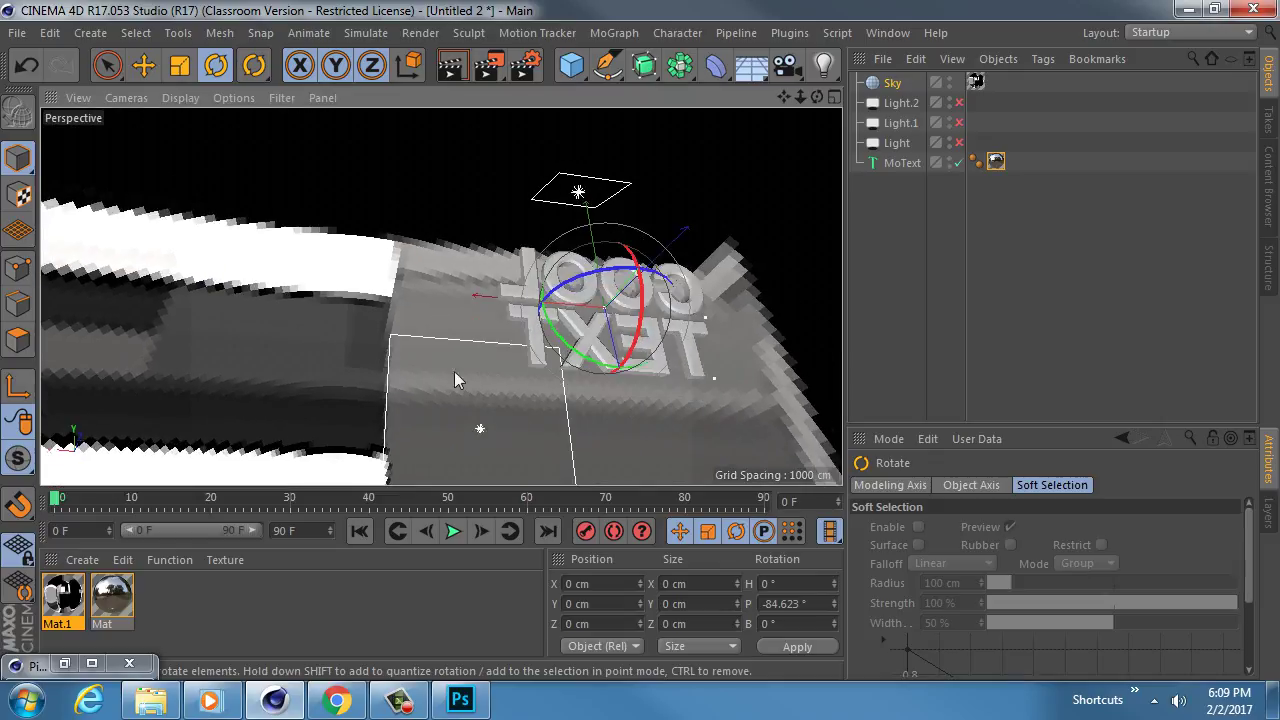
left_click_drag(487, 304, 197, 222, "alt")
middle_click_drag(360, 290, 450, 295, "alt")
left_click_drag(450, 295, 461, 117, "alt")
left_click(451, 65)
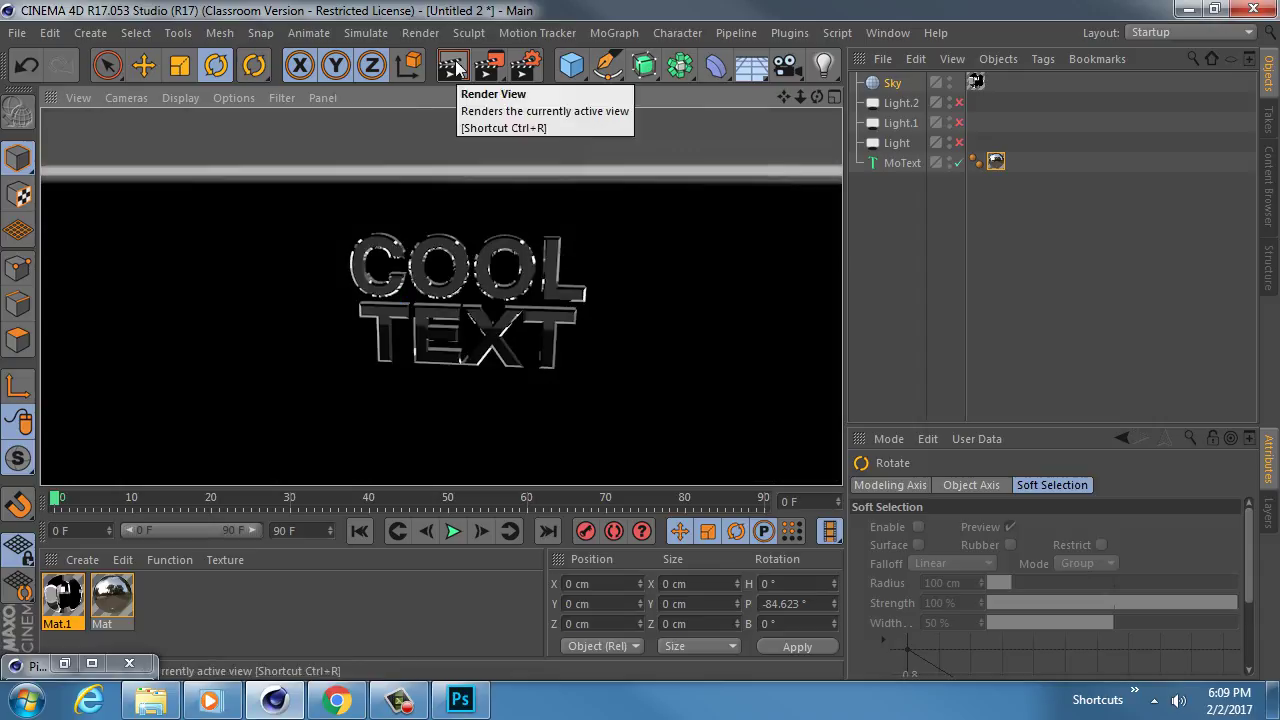
mouse_move(484, 320)
left_mouse_down("alt")
mouse_move(491, 297)
mouse_move(487, 320)
left_mouse_up("alt")
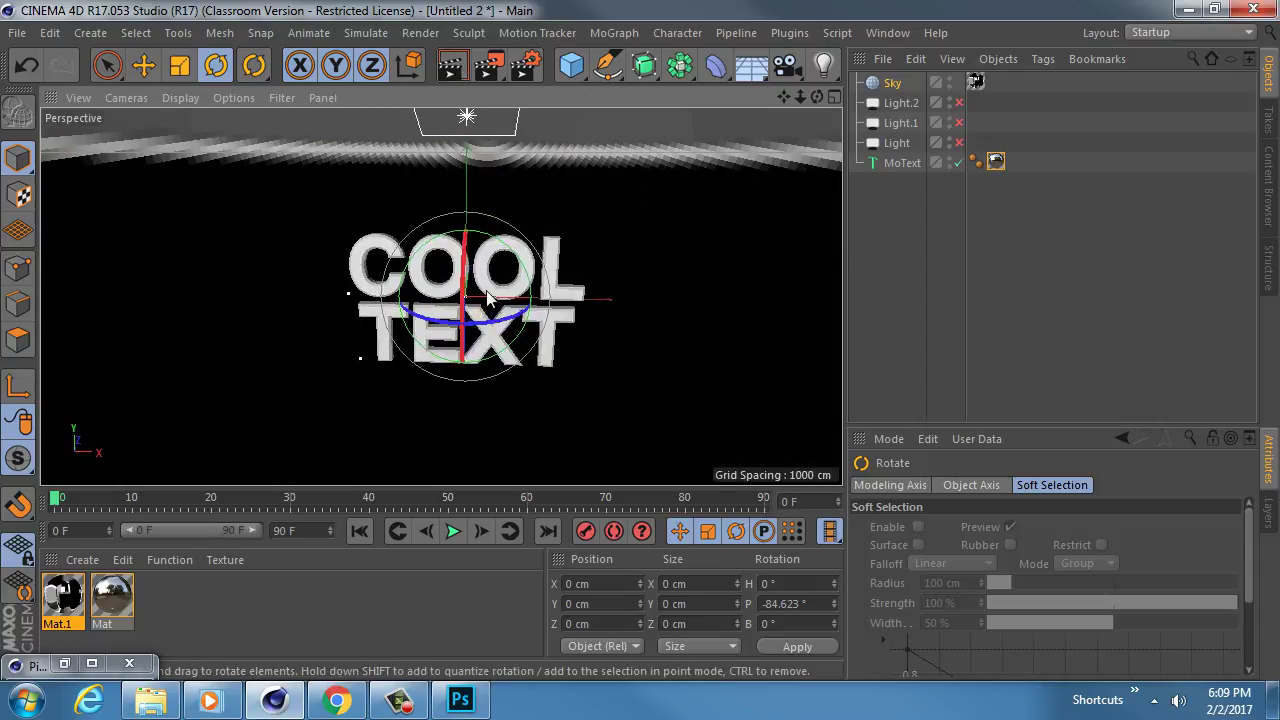
right_click_drag(485, 291, 515, 282, "alt")
left_click(451, 66)
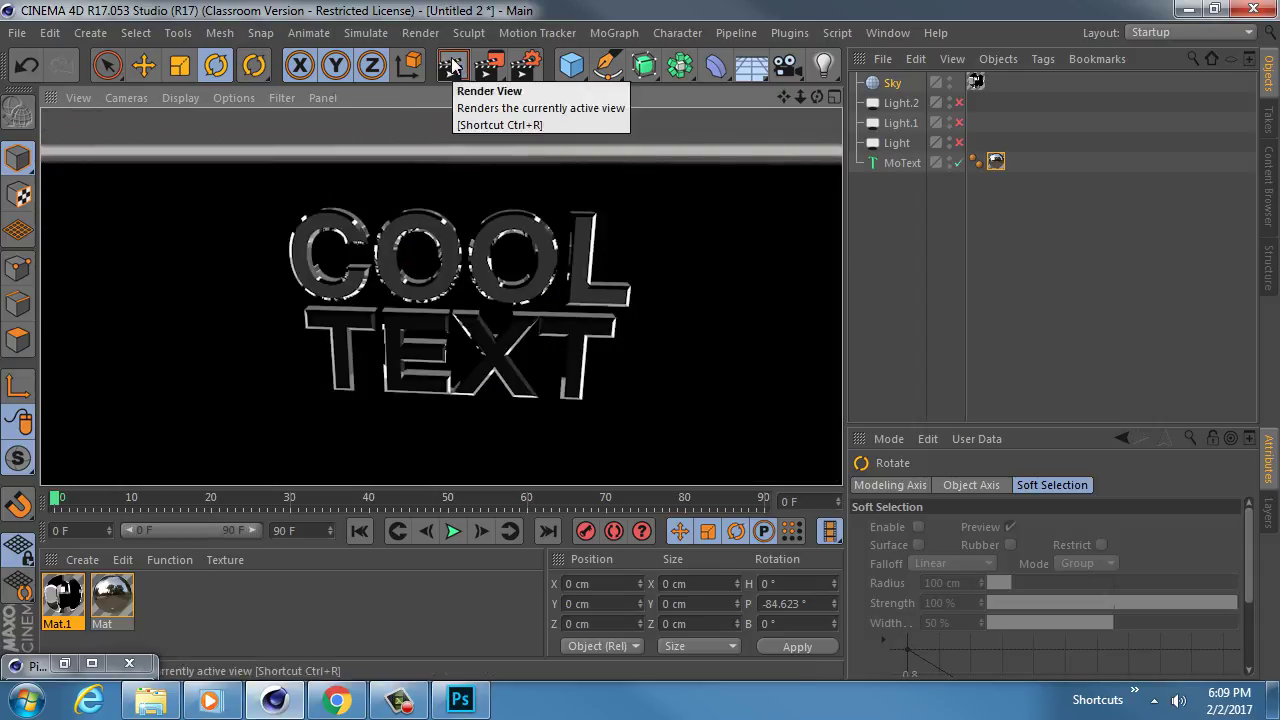
left_click_drag(550, 284, 545, 288, "alt")
left_click(451, 65)
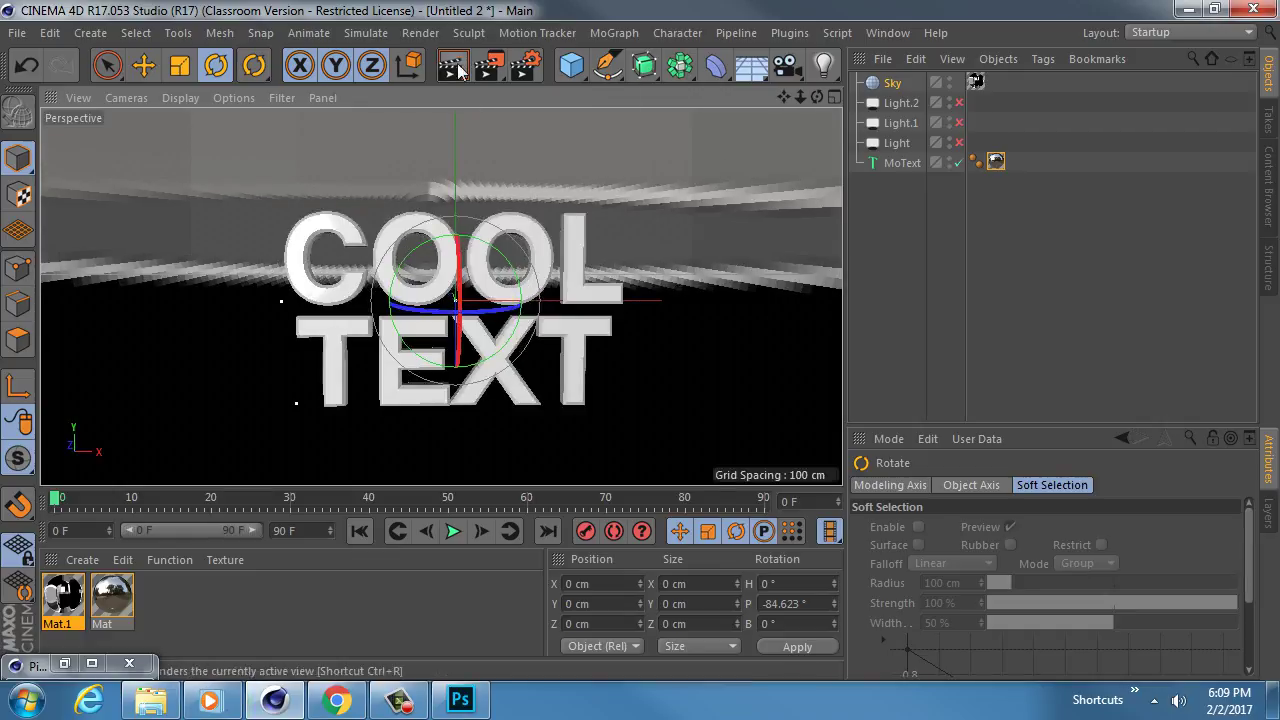
left_click(456, 67)
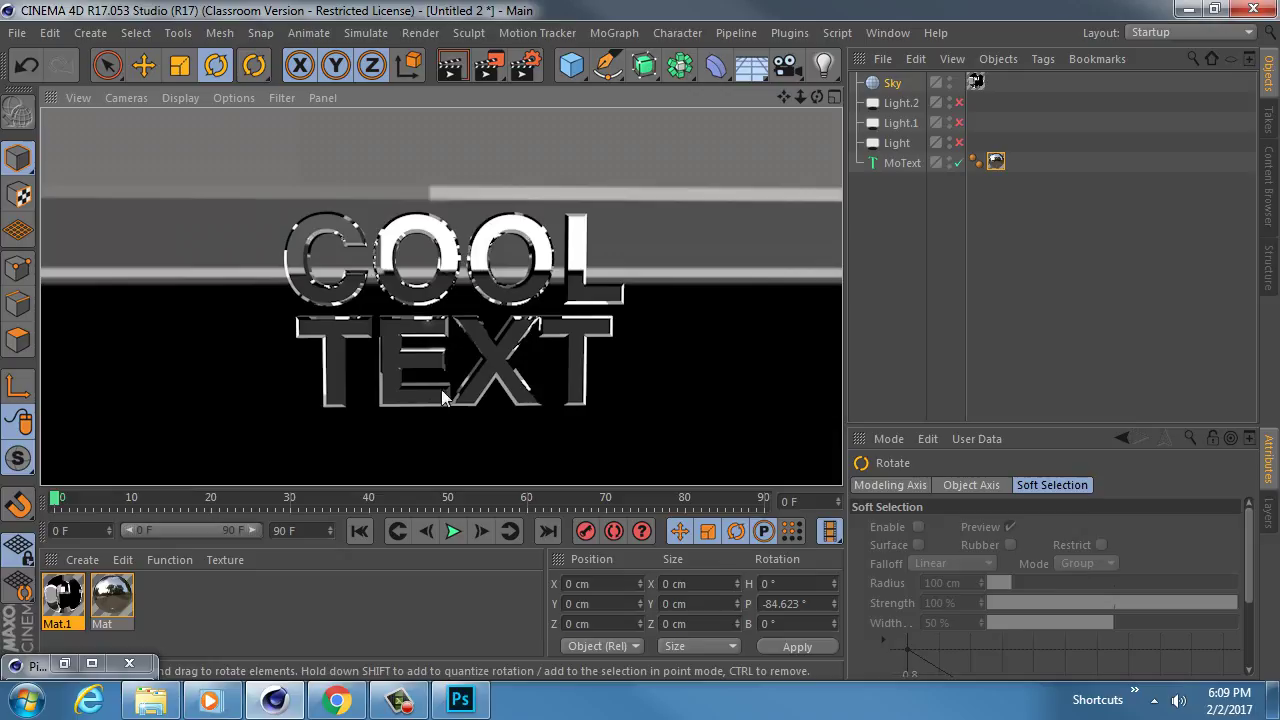
Open the Reflectance channel of the text material Mat and arrange its editor so the text stays in view beside the settings
double_click(112, 596)
left_click(349, 418)
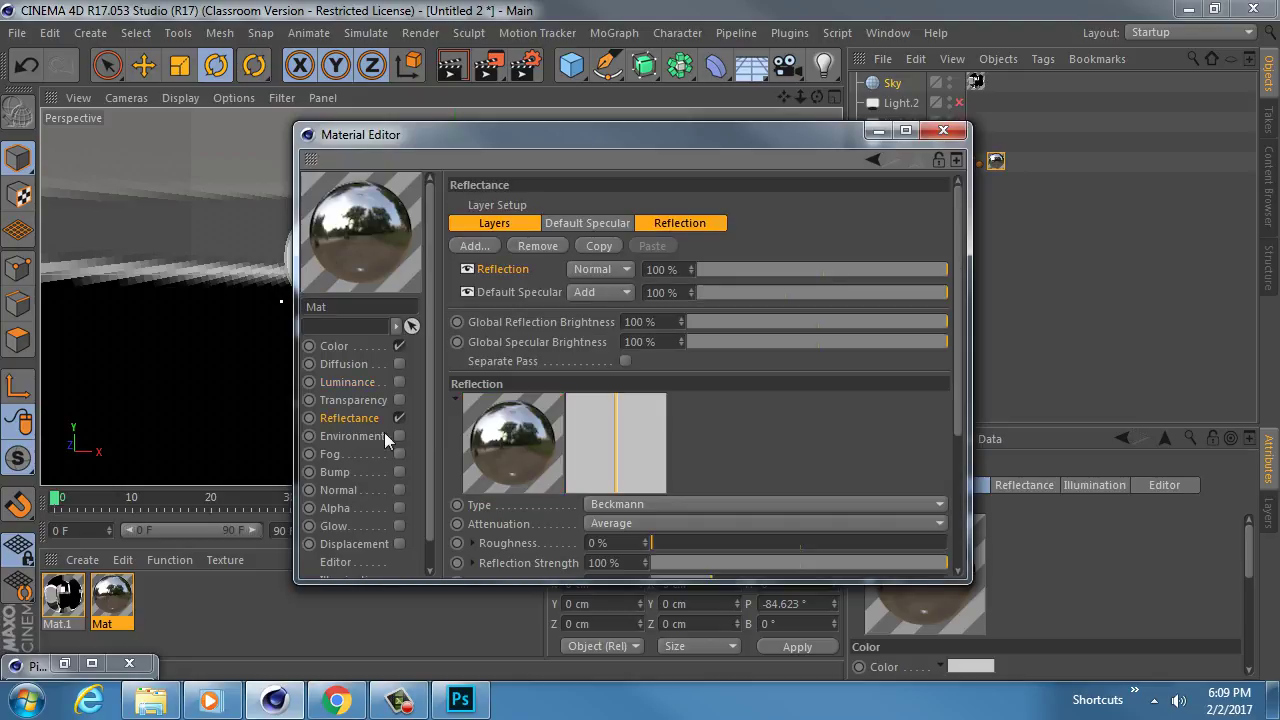
left_click_drag(510, 145, 750, 123)
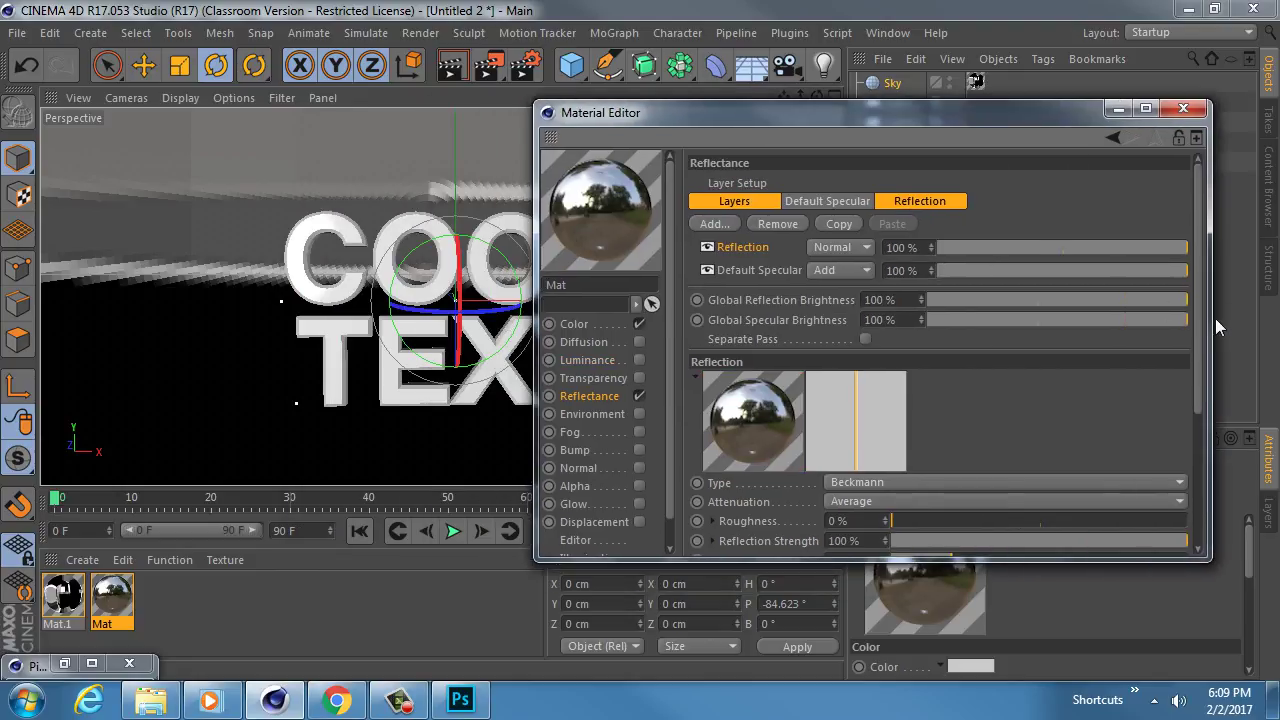
left_click_drag(1212, 318, 1114, 334)
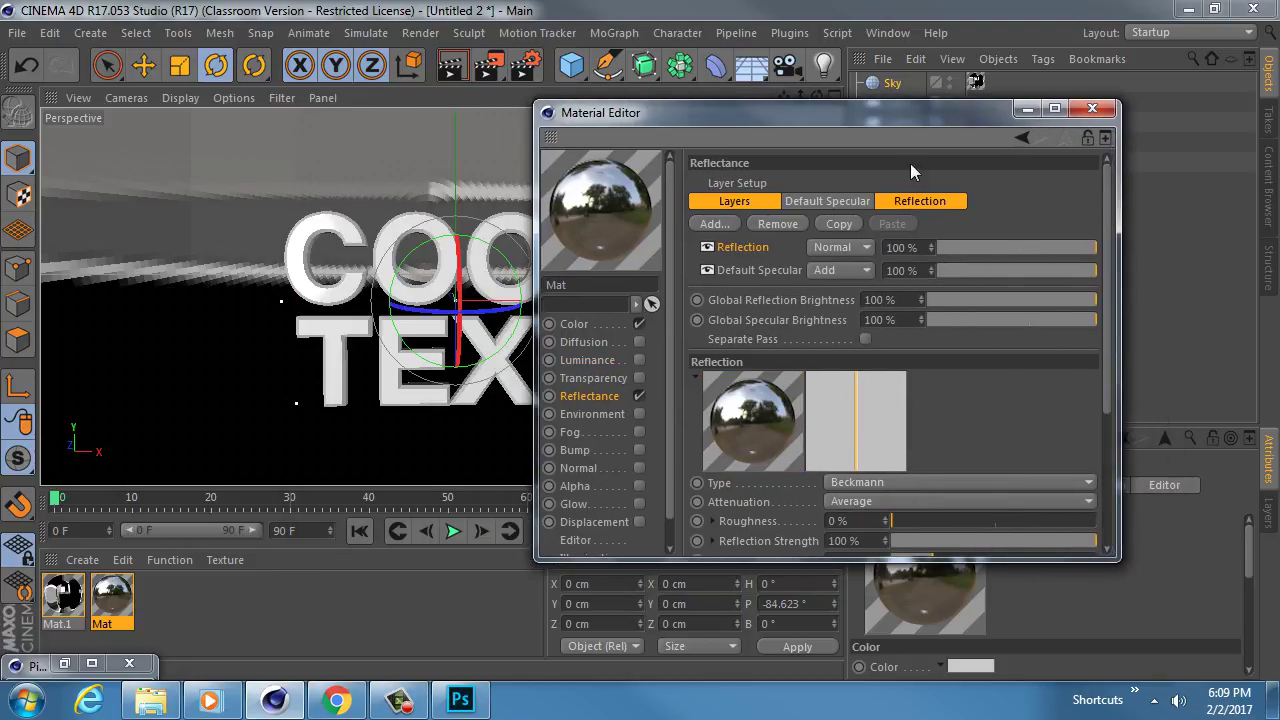
left_click_drag(857, 116, 983, 99)
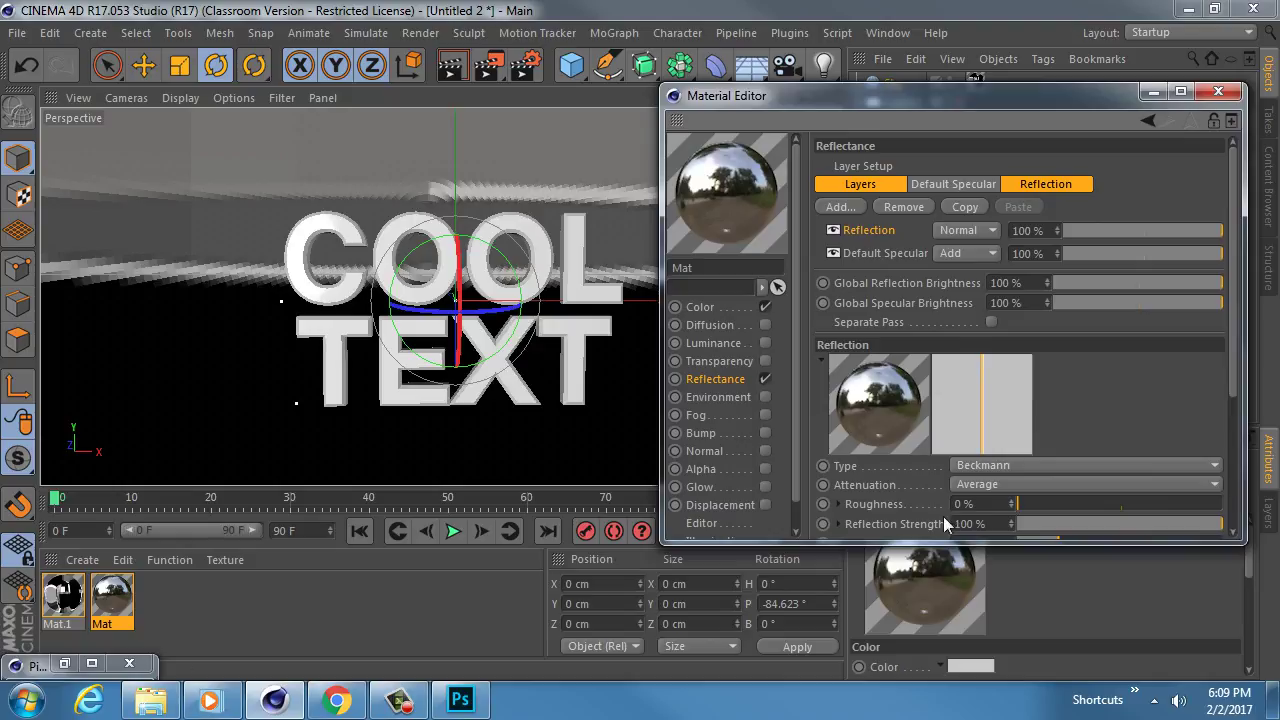
left_click_drag(900, 546, 913, 660)
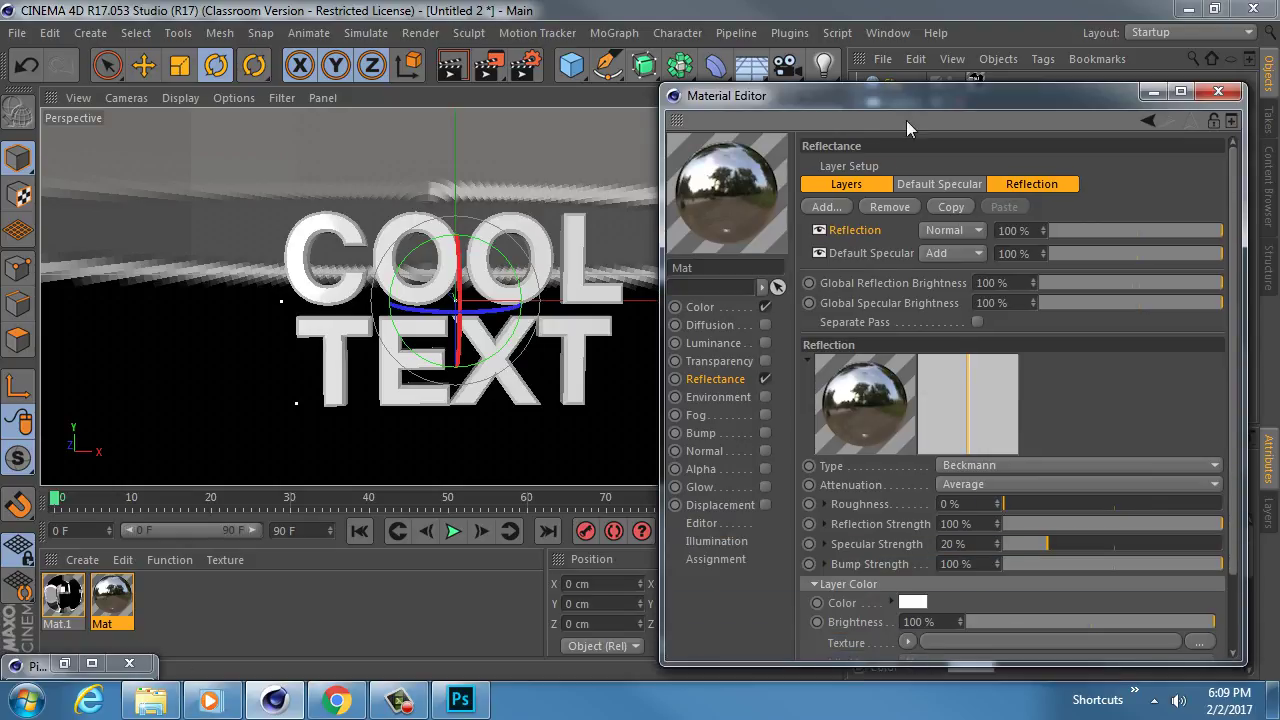
left_click_drag(906, 122, 914, 63)
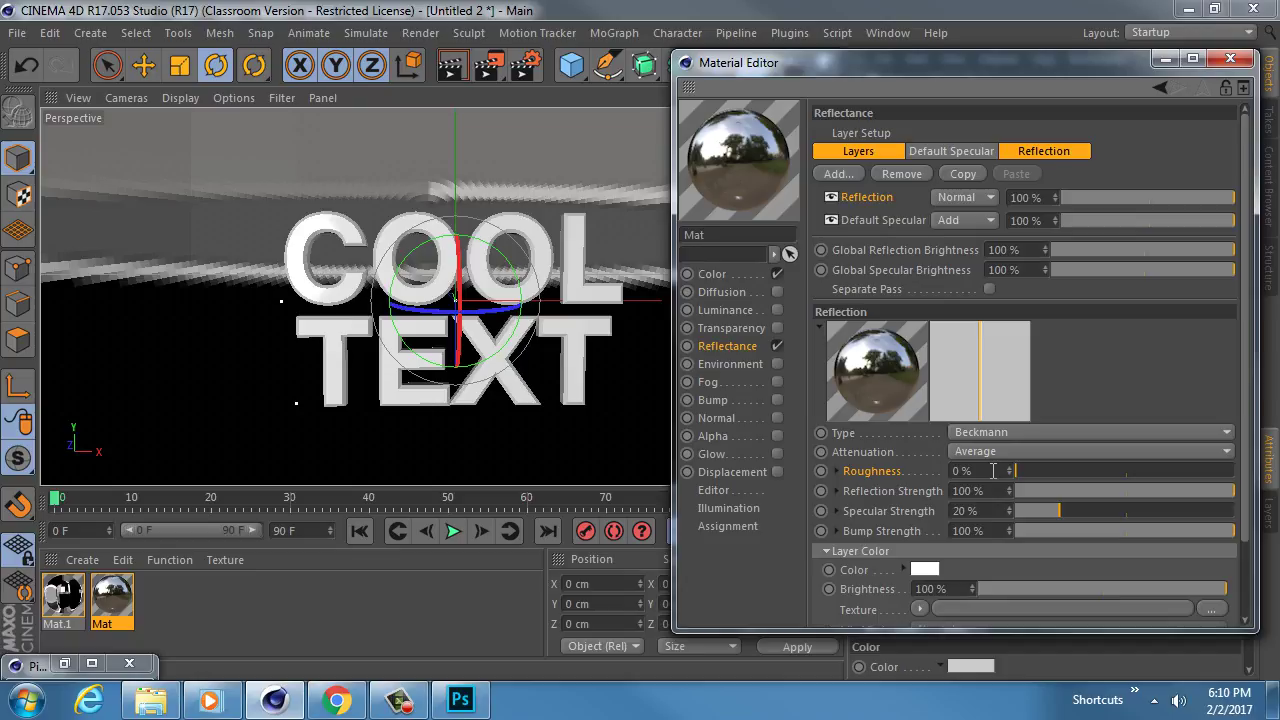
Set the Reflection layer's Roughness to 60% on Mat and render the text, including an angled view
left_click(993, 470)
type("60")
key("Return")
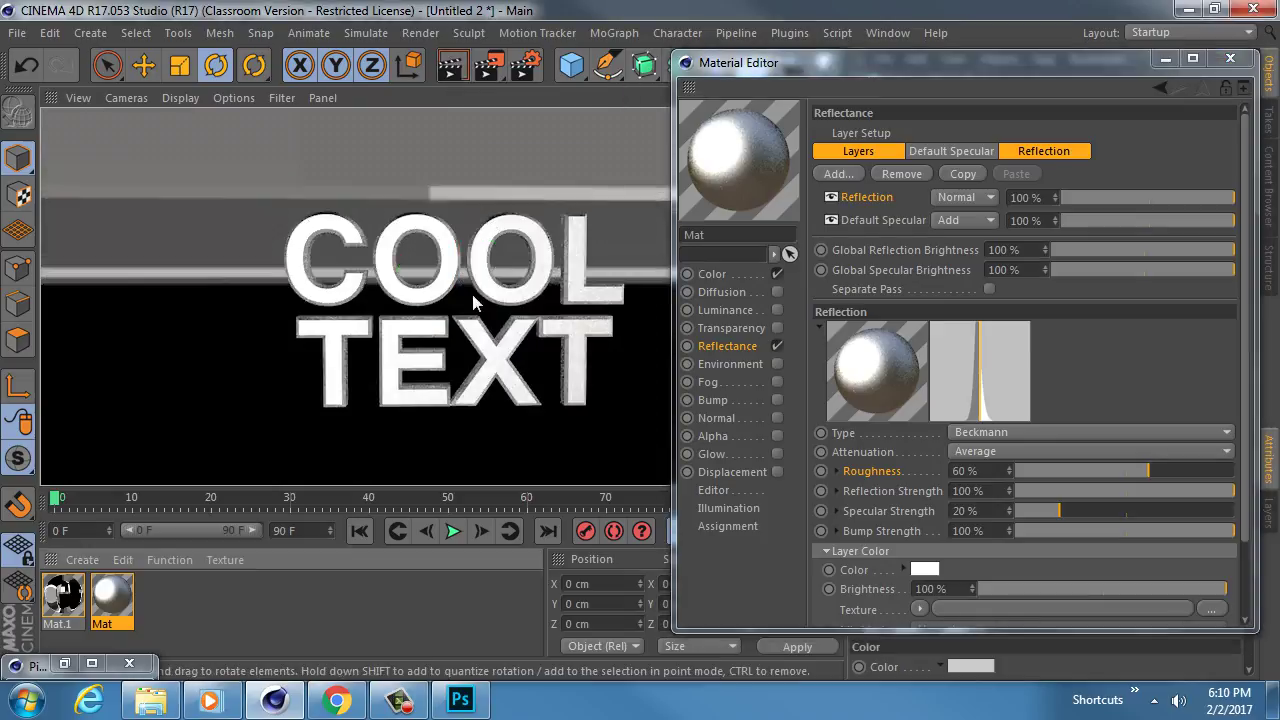
left_click_drag(468, 346, 392, 392, "alt")
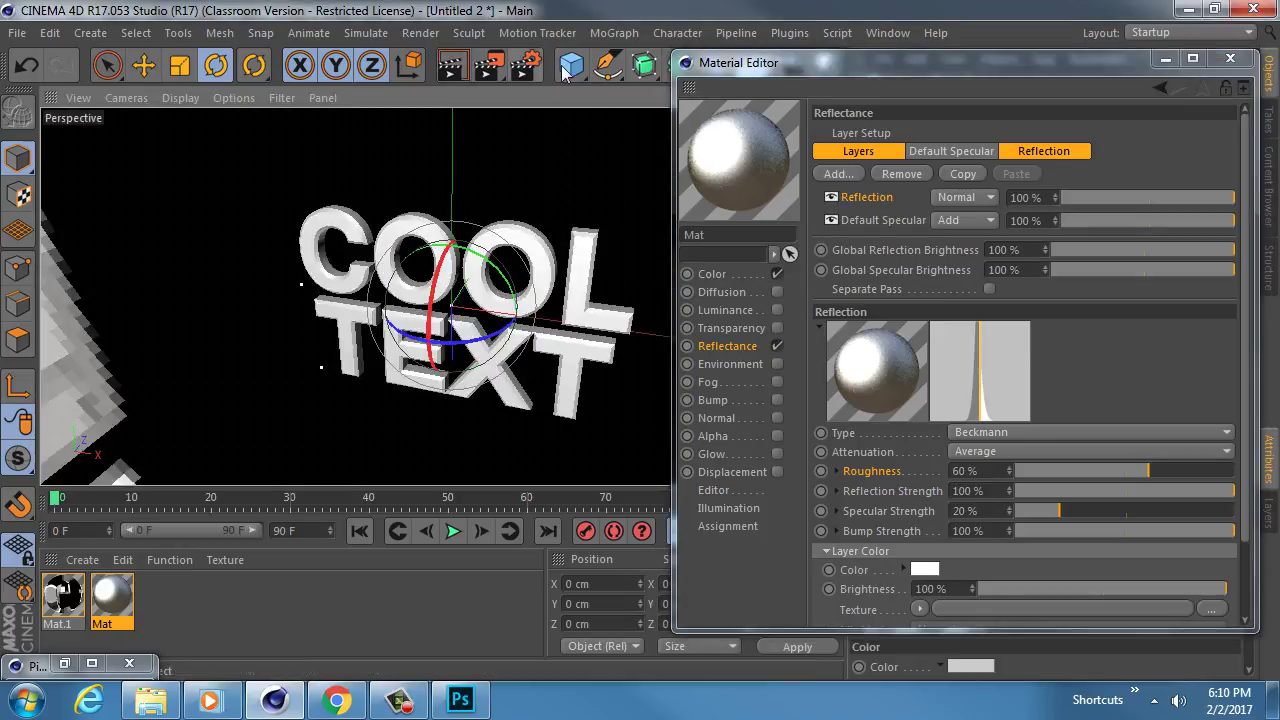
left_click(455, 65)
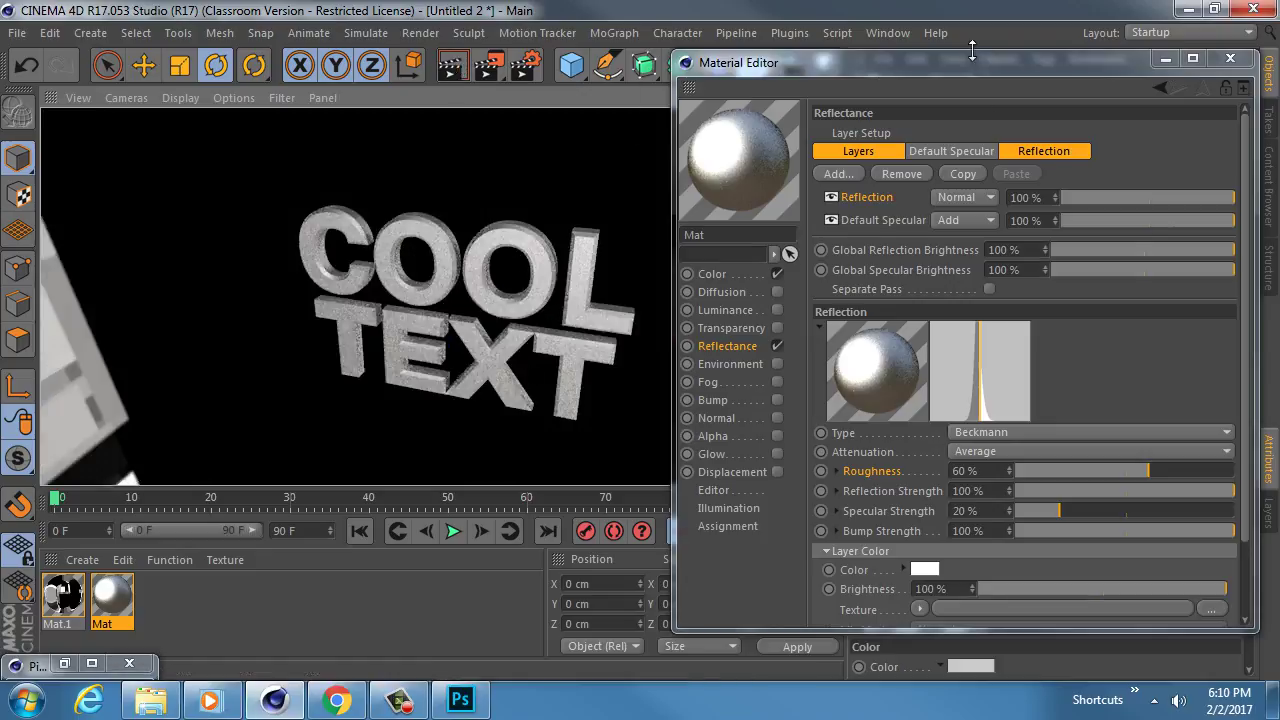
Set the Reflection layer's Sampling Subdivisions to 6 in Mat and render the view again
left_click_drag(979, 55, 979, 7)
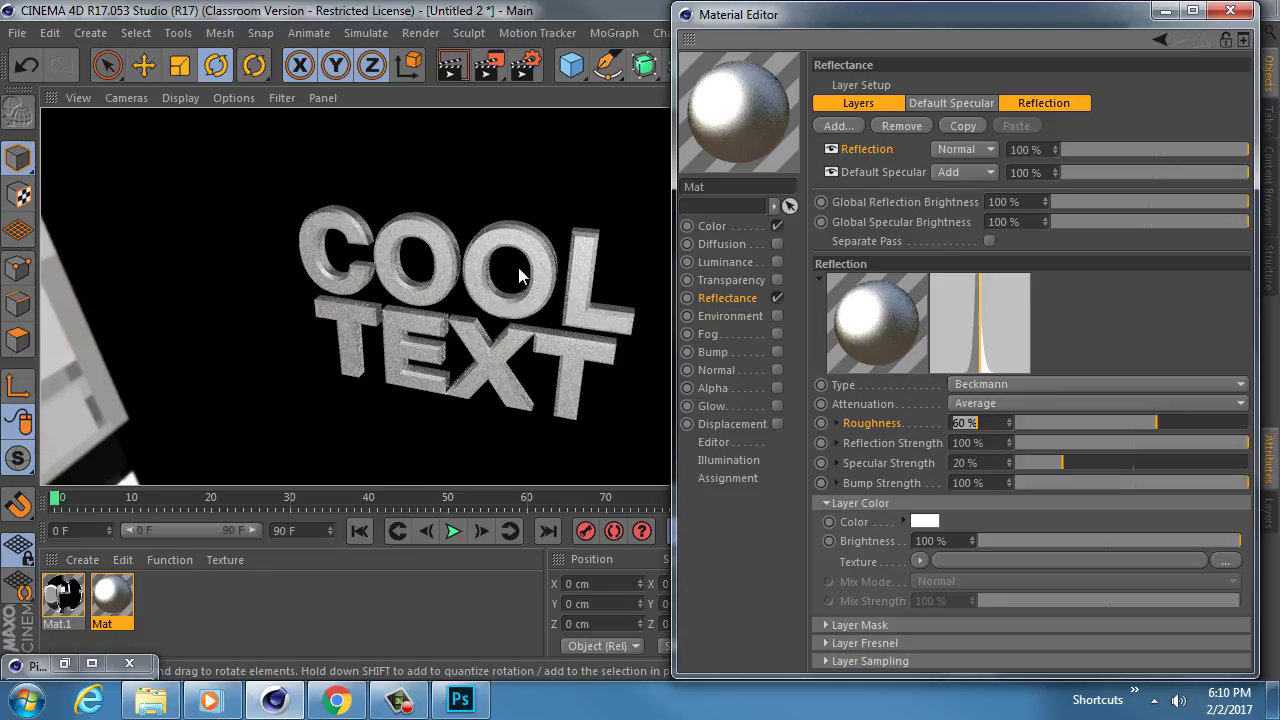
left_click(866, 663)
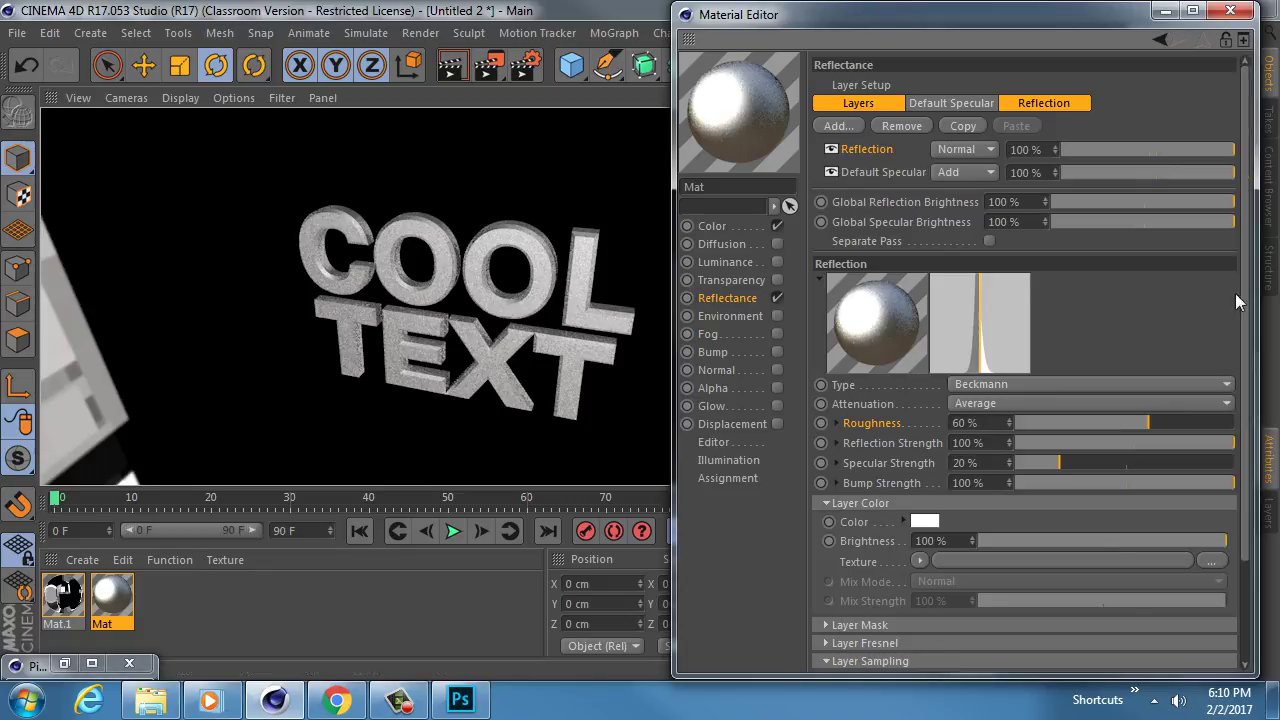
scroll(1240, 300, "down", 3)
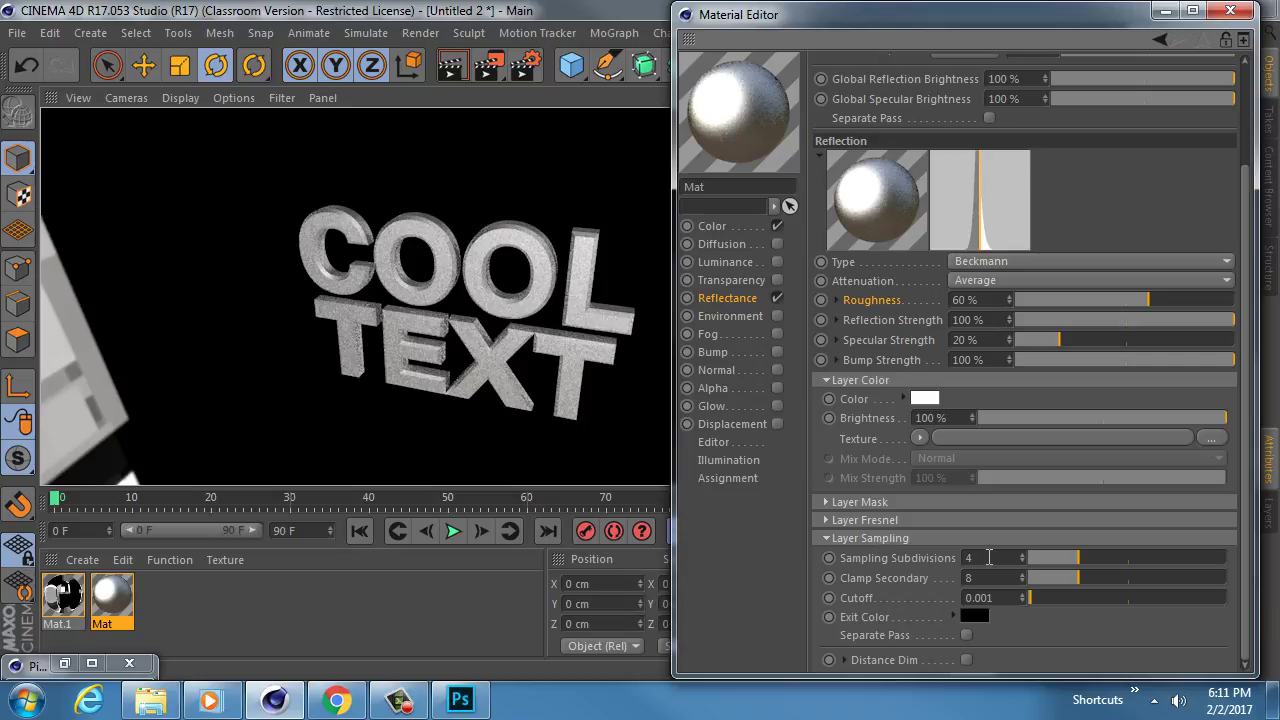
double_click(988, 558)
type("6")
key("Return")
left_click(459, 75)
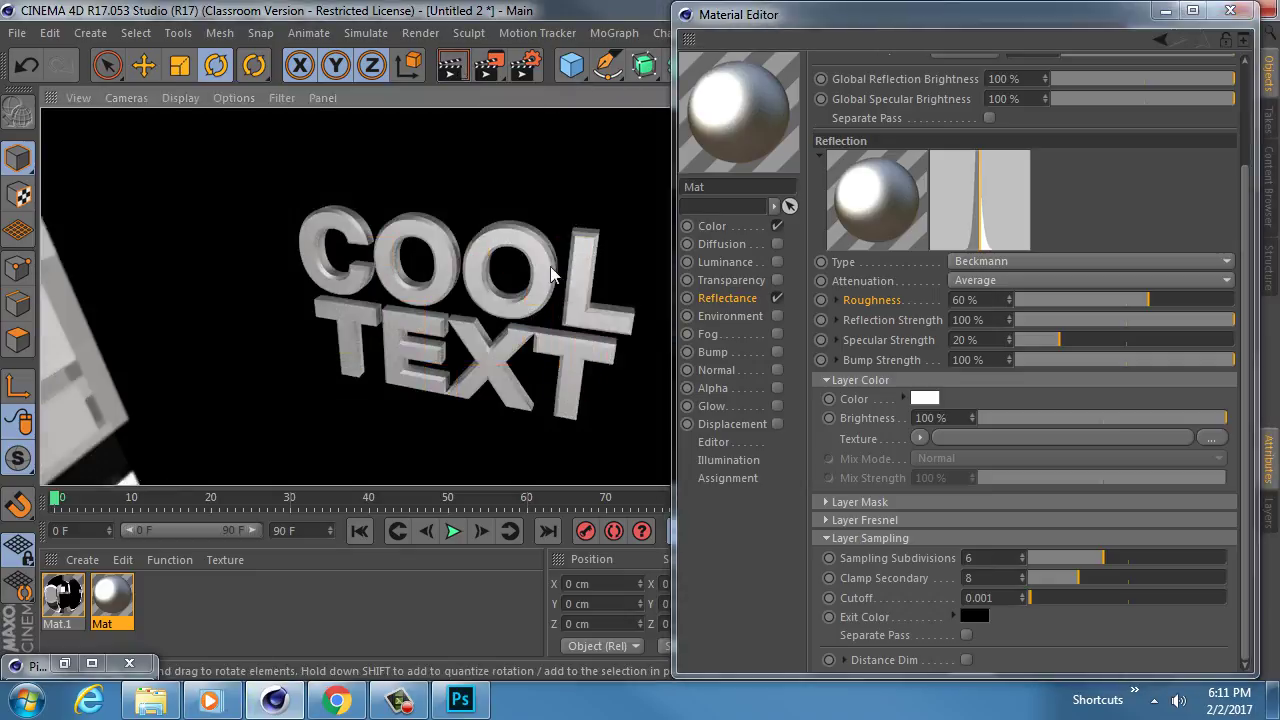
Render a close-up of the text from an angle to inspect the smoothness of its rough reflection
scroll(491, 298, "up", 4)
left_click_drag(563, 291, 470, 150, "alt")
left_click(466, 73)
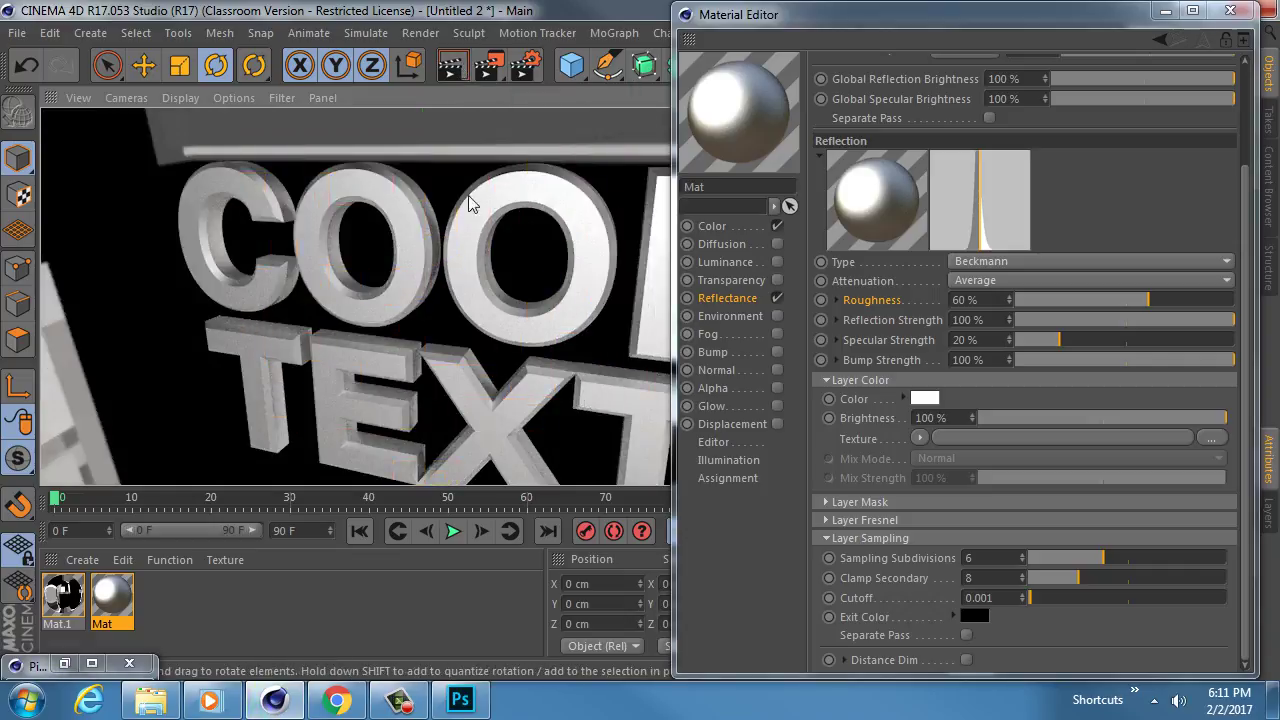
Set the Reflection layer's Sampling Subdivisions to 2 in Mat and render the view for comparison
left_click(990, 557)
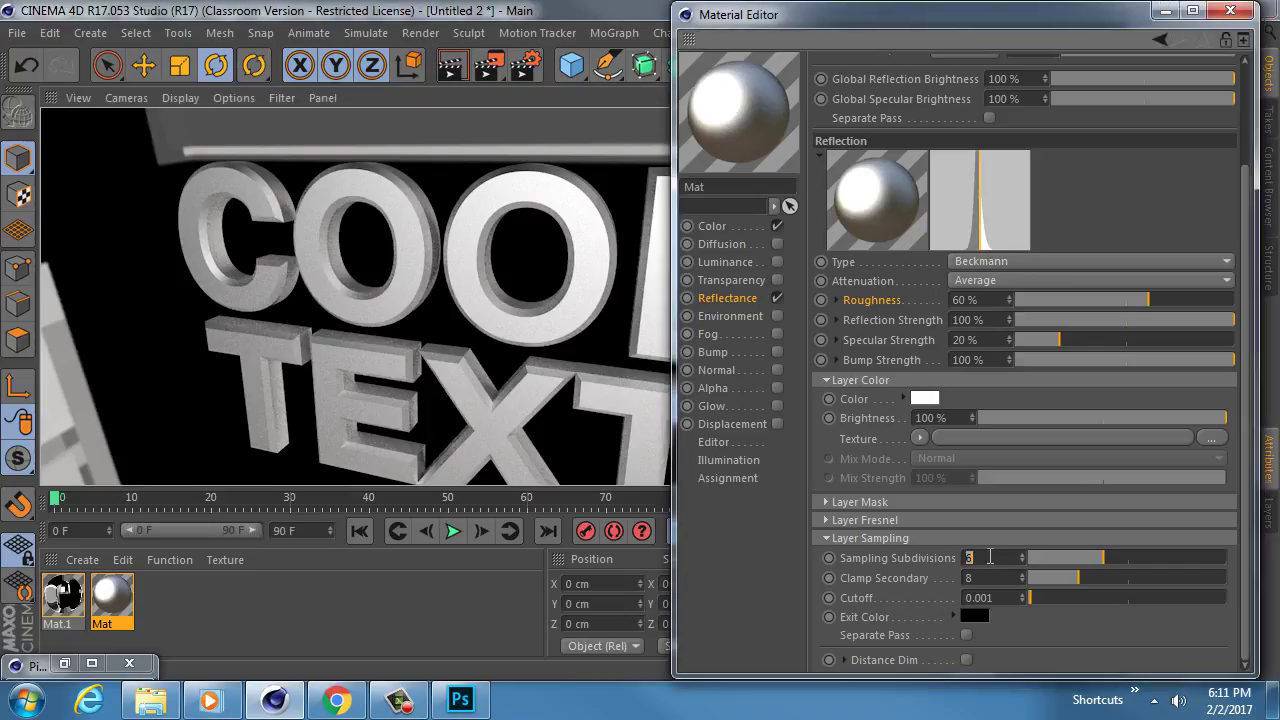
type("2")
key("Return")
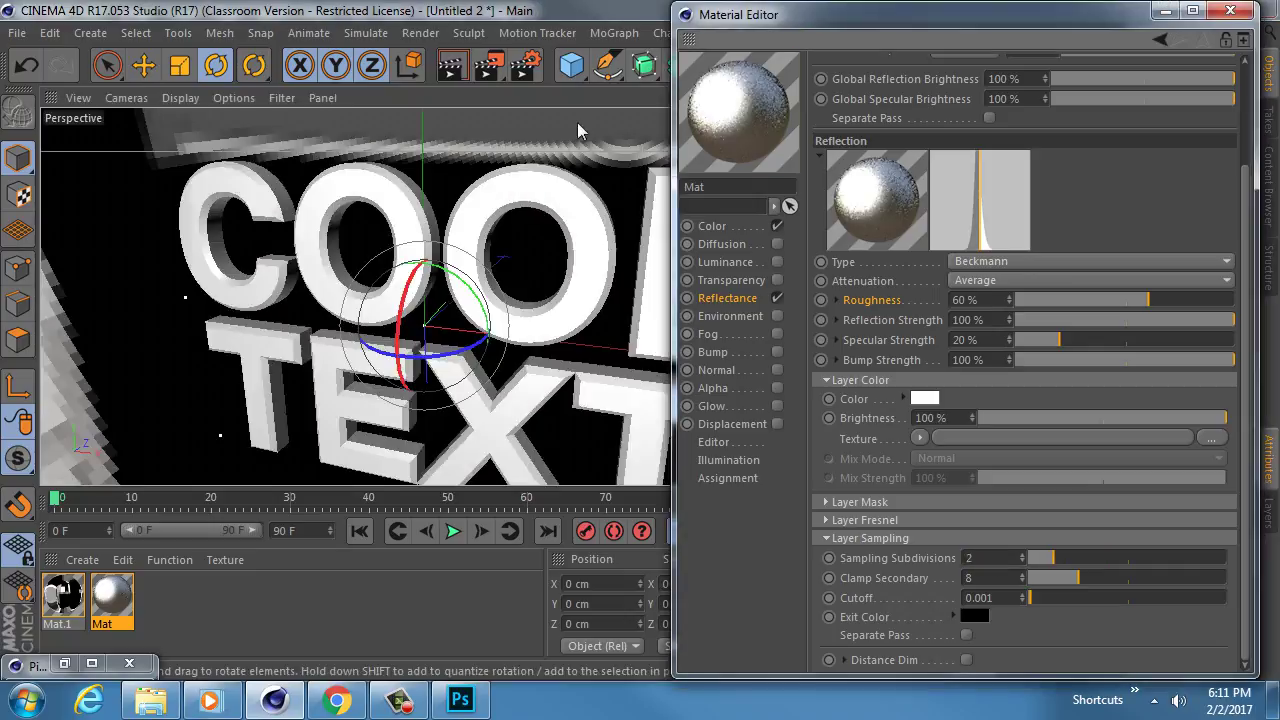
left_click(452, 66)
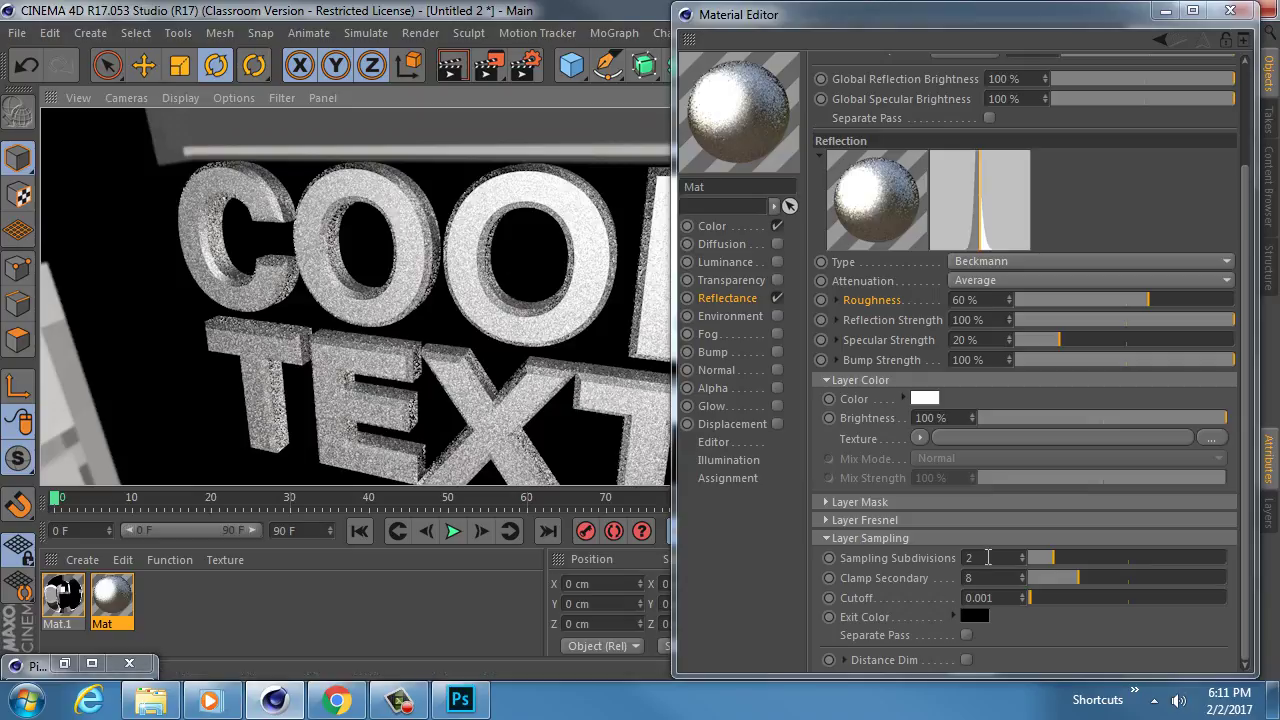
Return the Reflection layer's Sampling Subdivisions to 6 and render the text again
left_click(988, 557)
type("6")
key("Return")
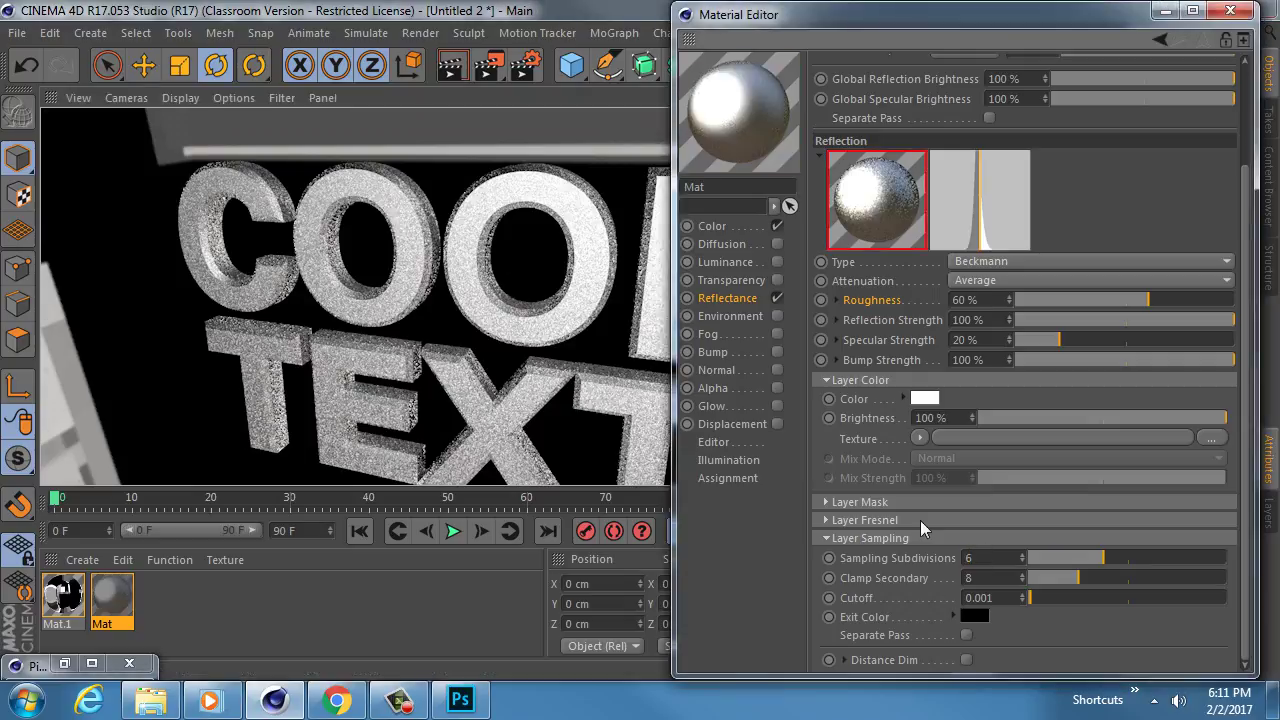
left_click(455, 62)
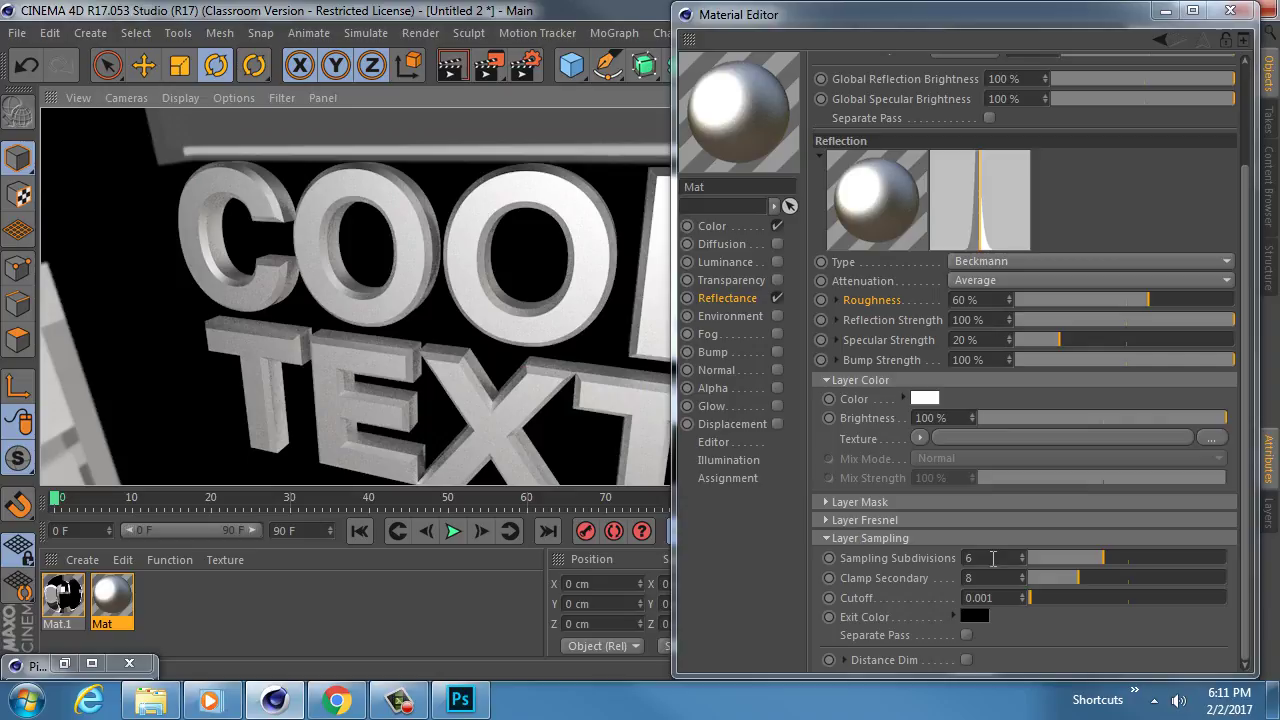
Lower the Reflection layer's Roughness to 14%, raise it to 21%, and render the text at each value
left_click_drag(1130, 305, 1048, 308)
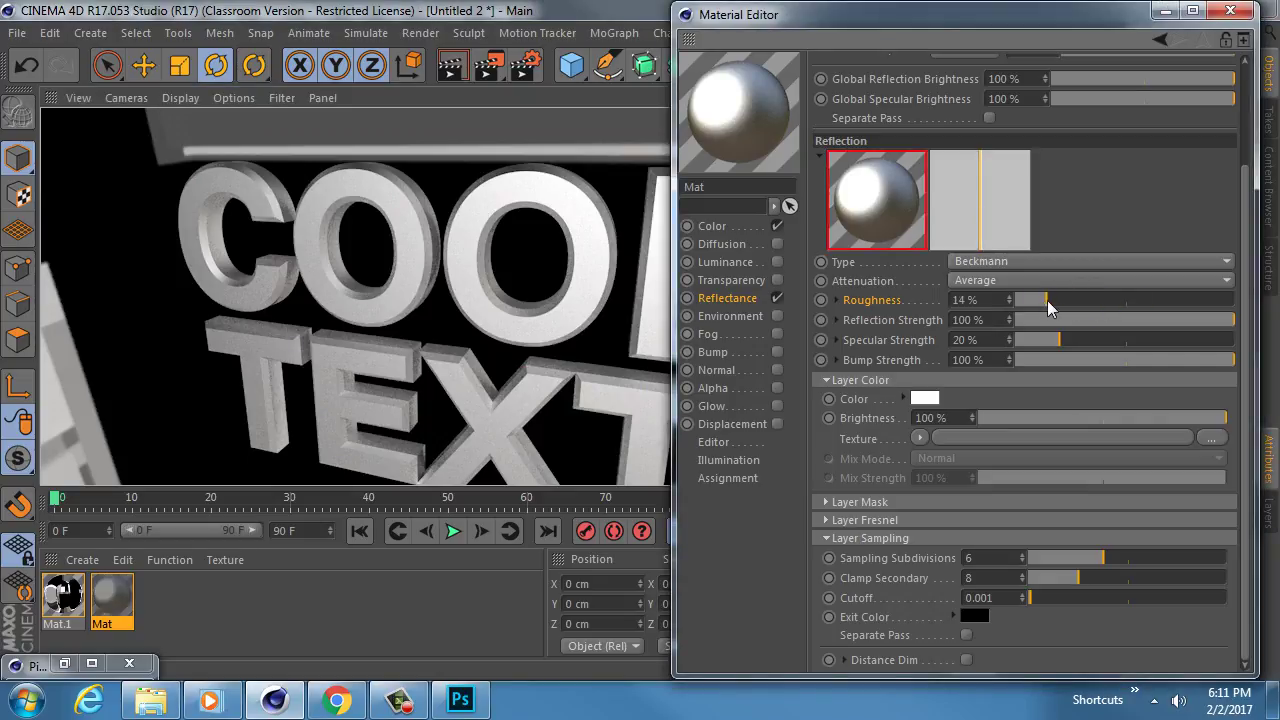
left_click(460, 67)
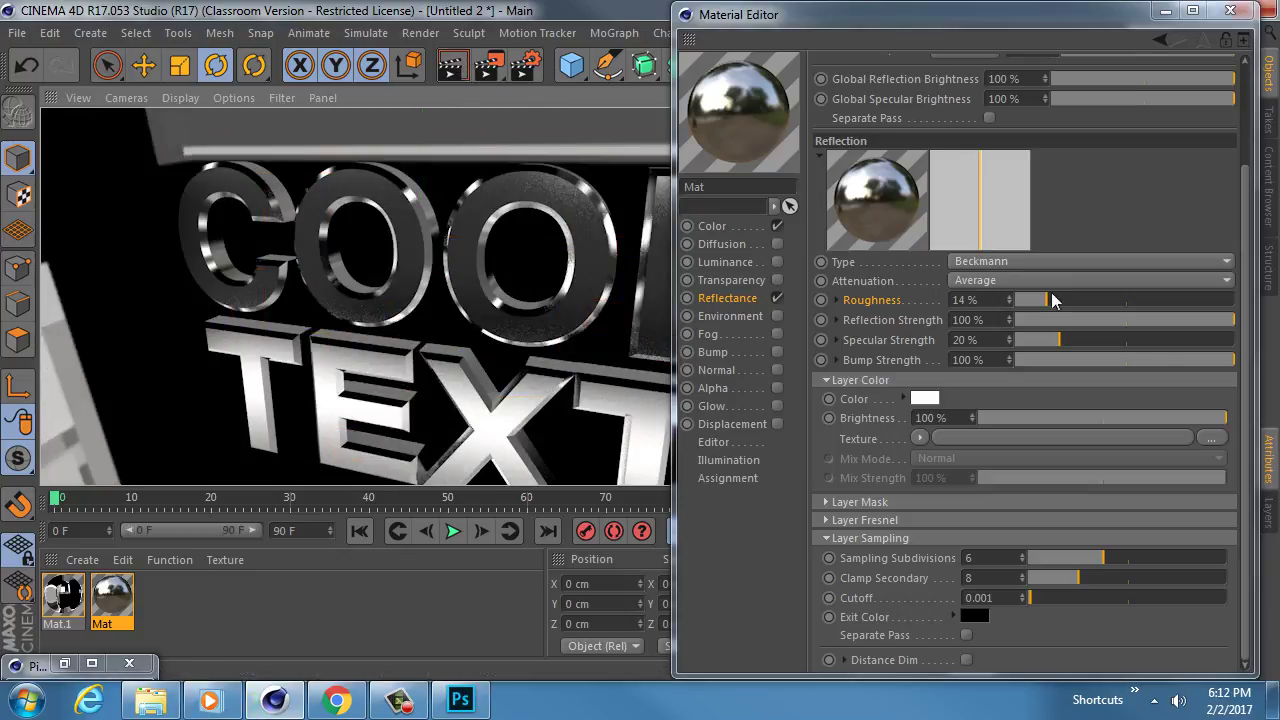
left_click_drag(1052, 300, 1061, 300)
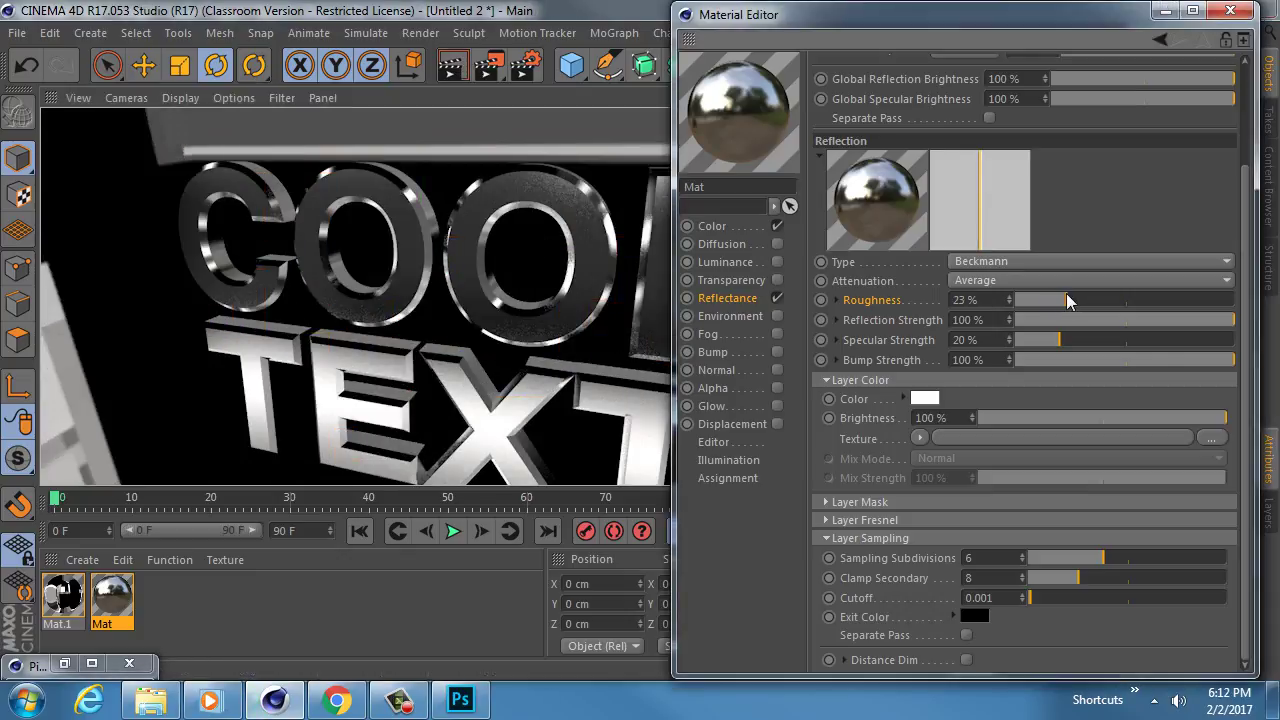
left_click(452, 67)
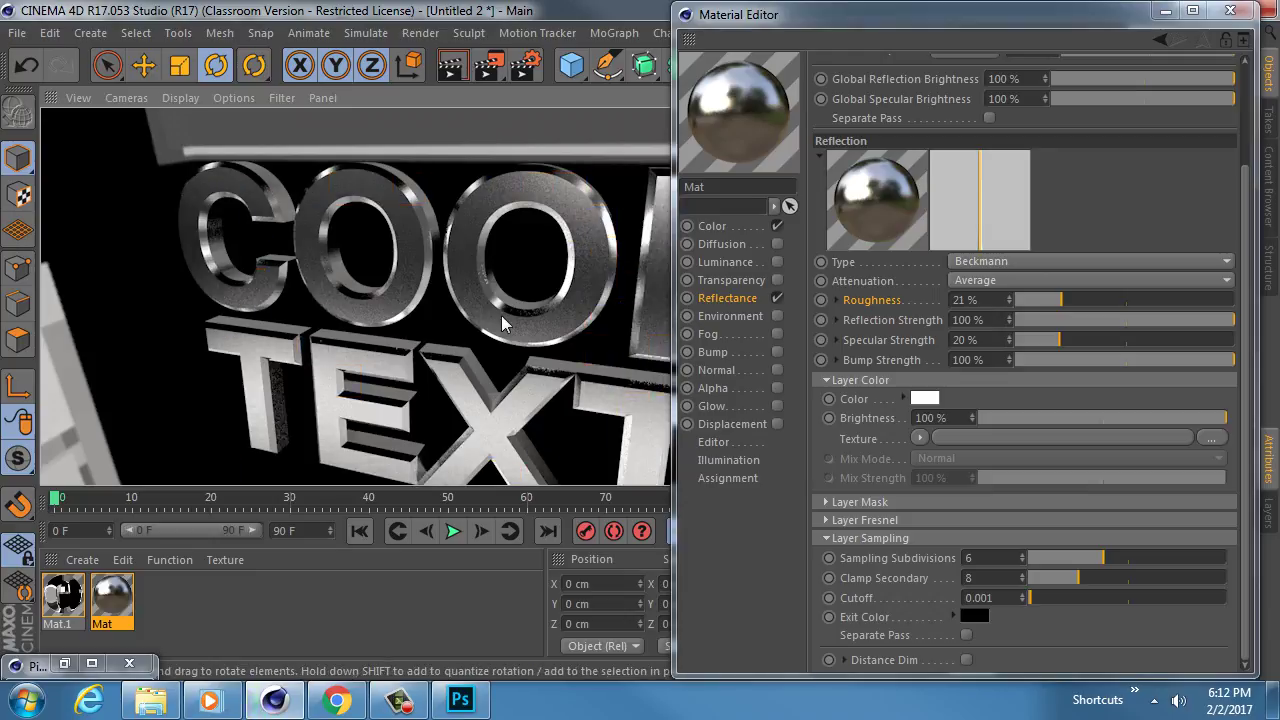
Turn on the Interactive Render Region, put the Material Editor away and enlarge the region to cover the whole text
left_click(494, 68)
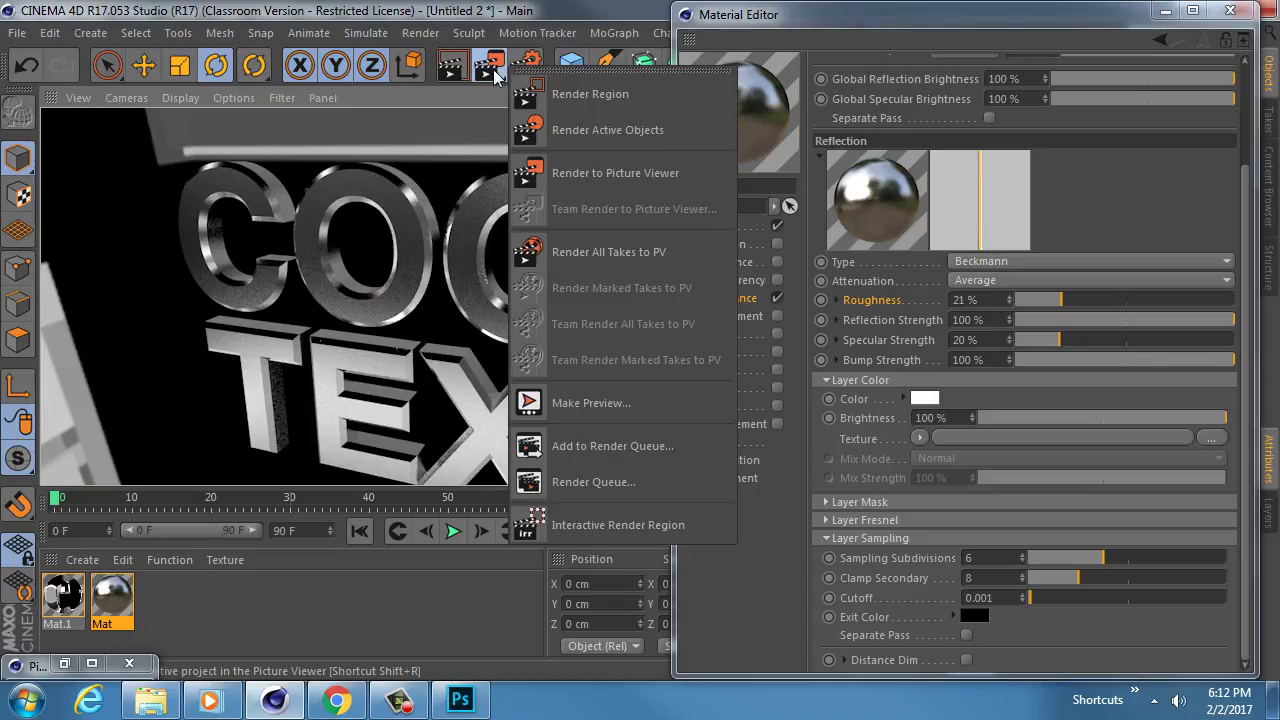
left_click(612, 524)
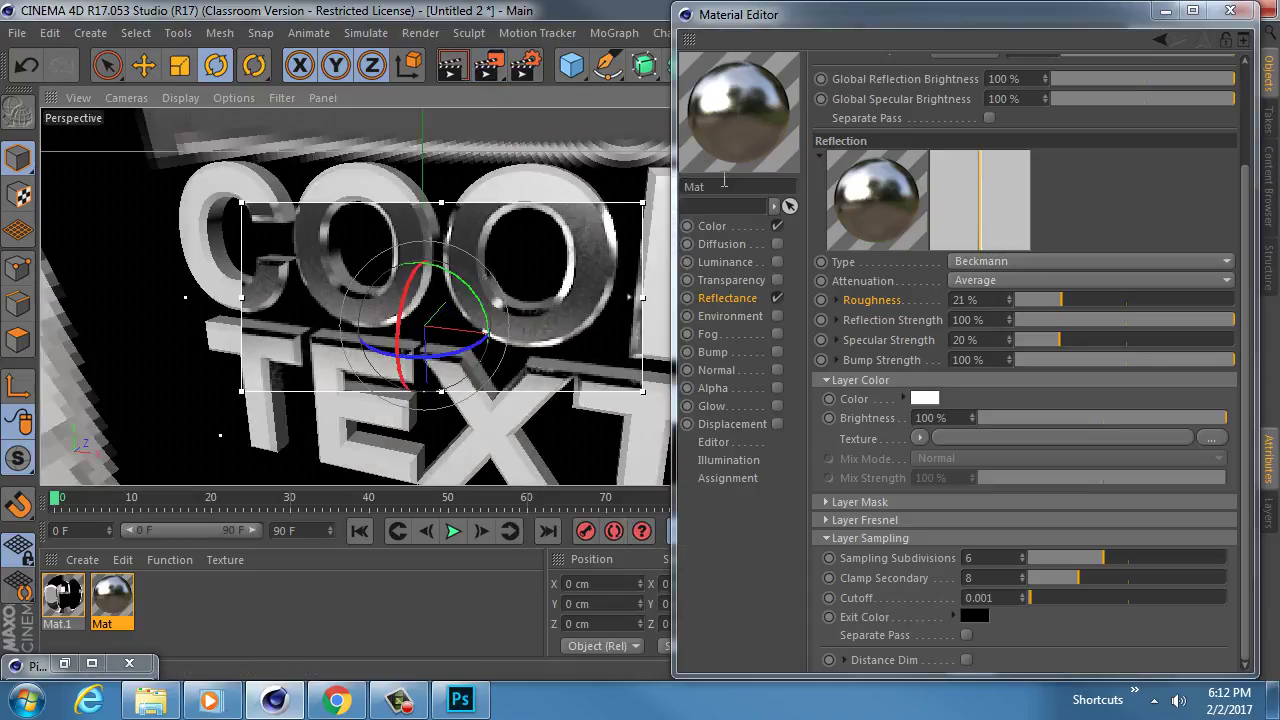
left_click(798, 30)
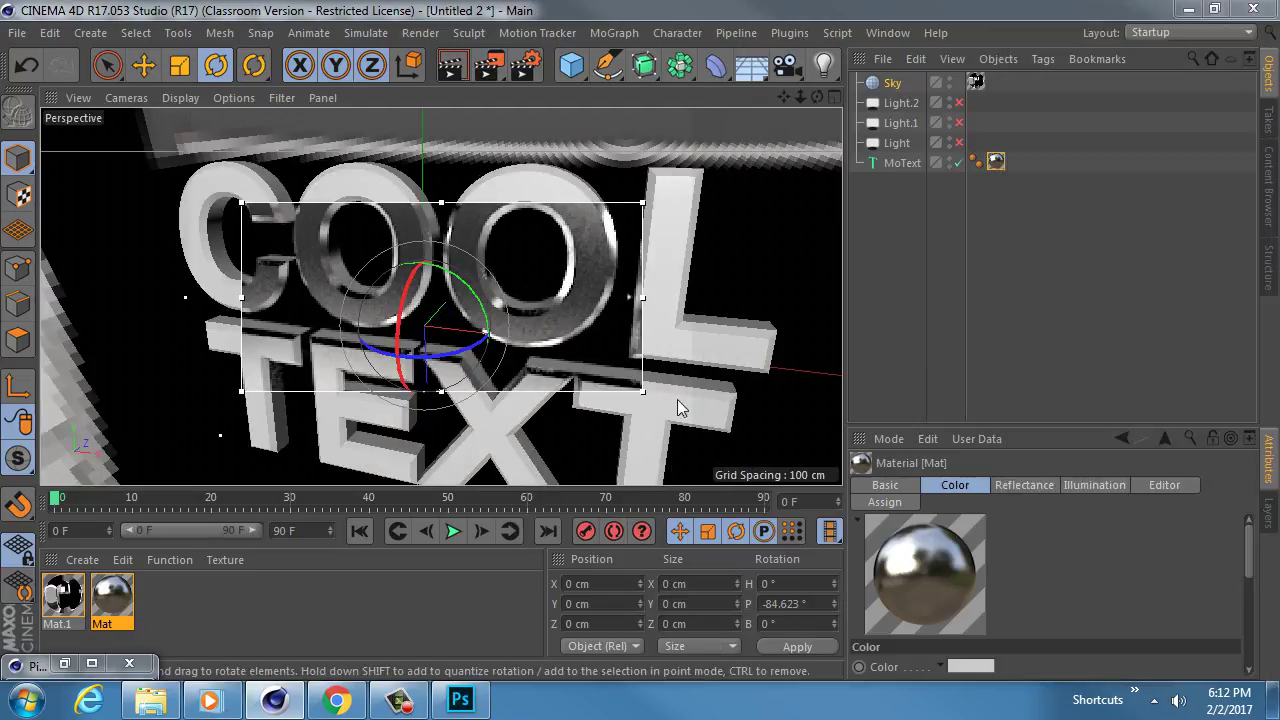
left_click_drag(642, 203, 772, 118)
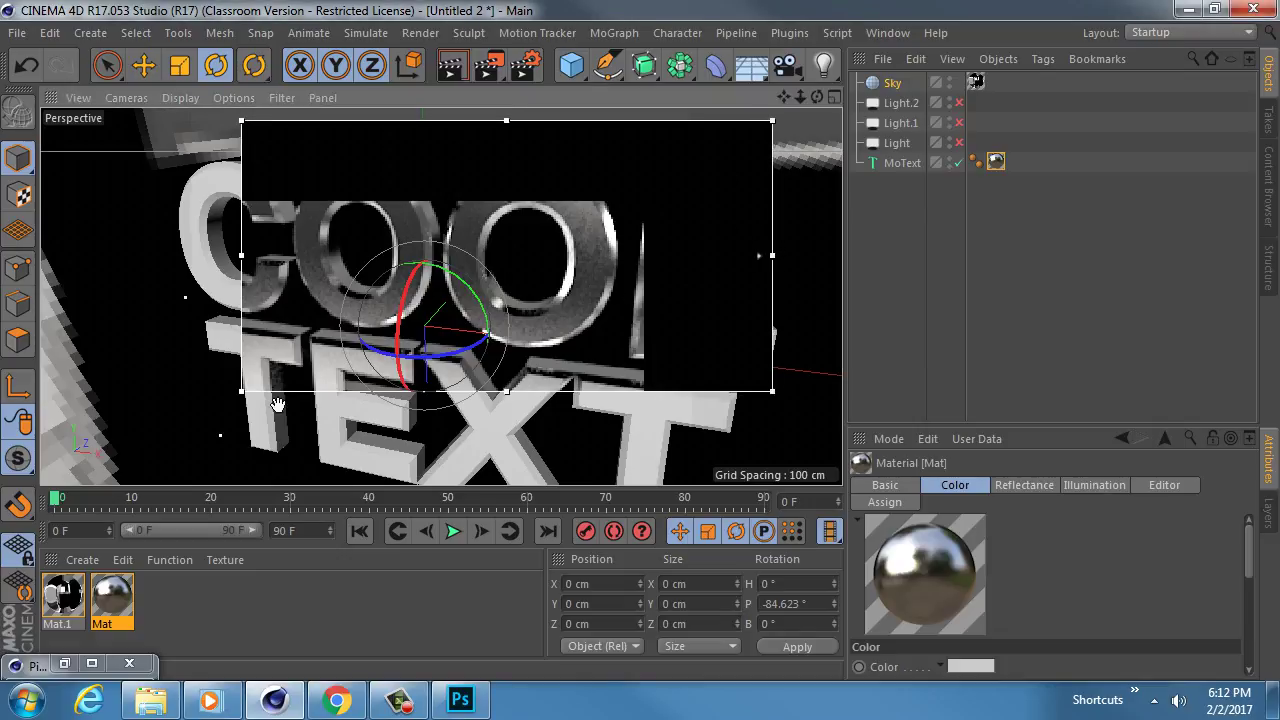
left_click(490, 70)
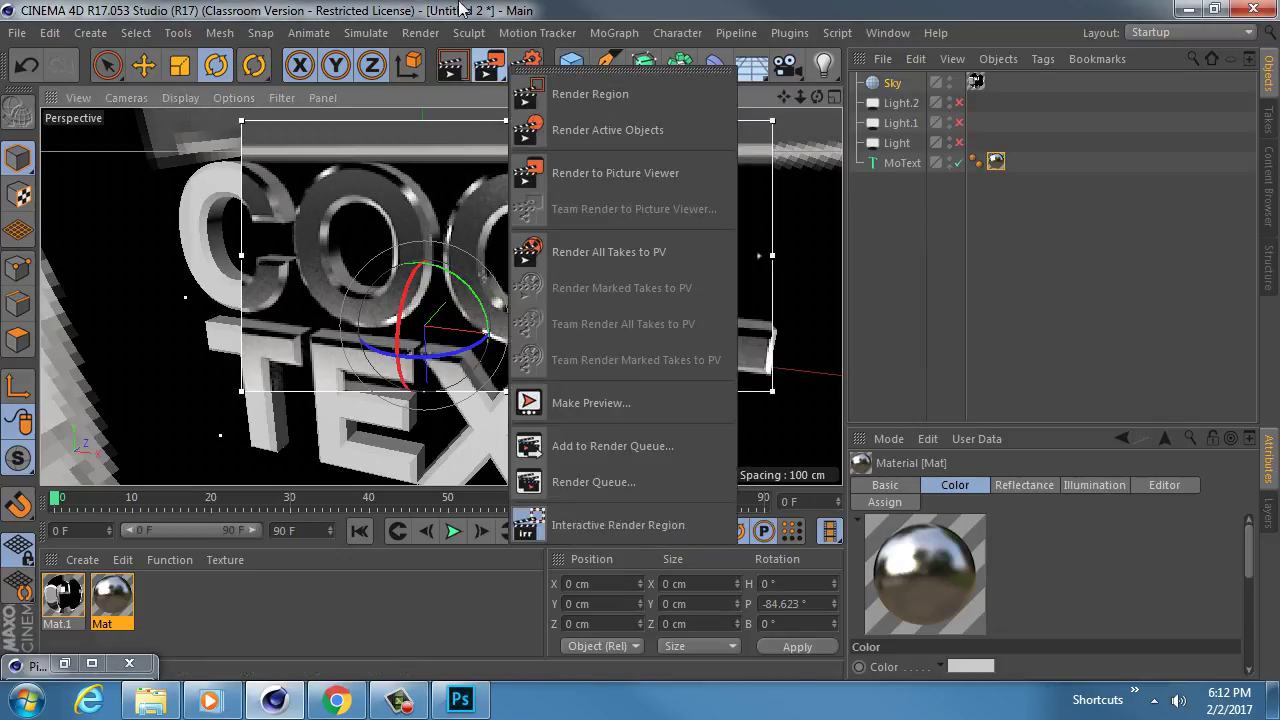
left_click(567, 527)
left_click_drag(241, 391, 108, 486)
Examine the text's reflections in the interactive render from several angles, ending with both lines framed
left_click_drag(358, 362, 541, 321, "alt")
left_click_drag(540, 352, 586, 286, "alt")
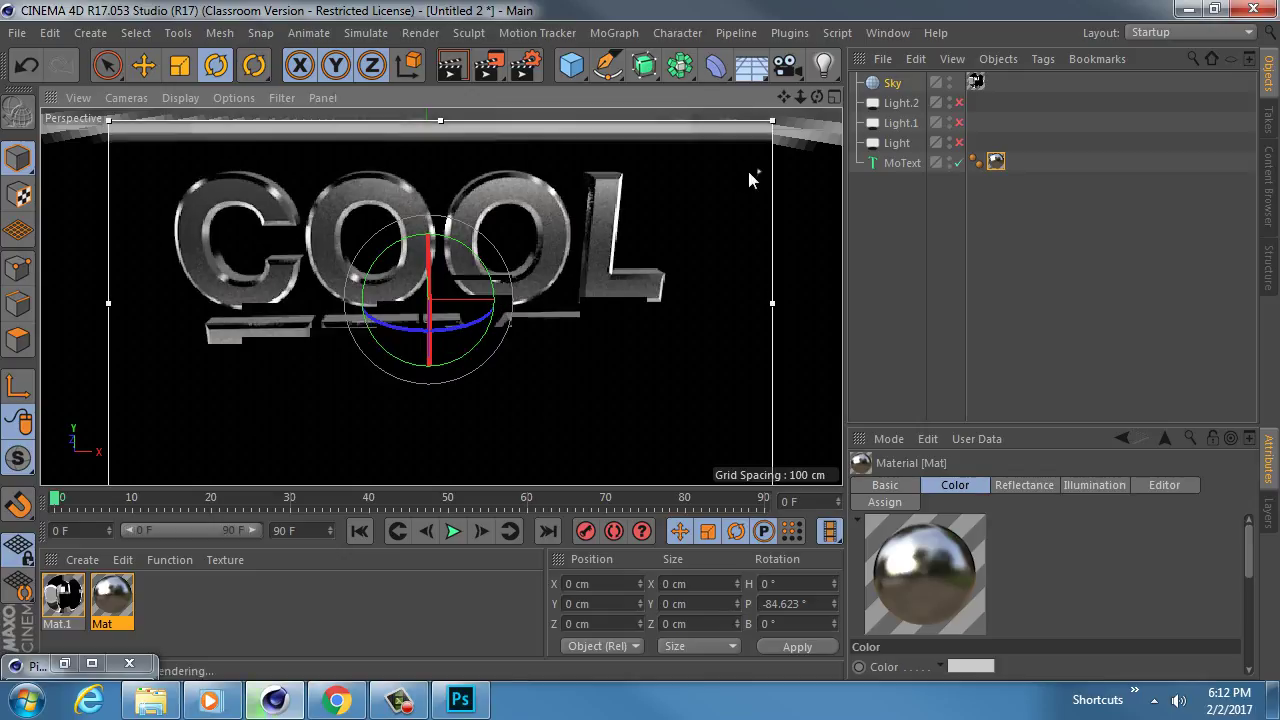
left_click_drag(703, 218, 578, 282, "alt")
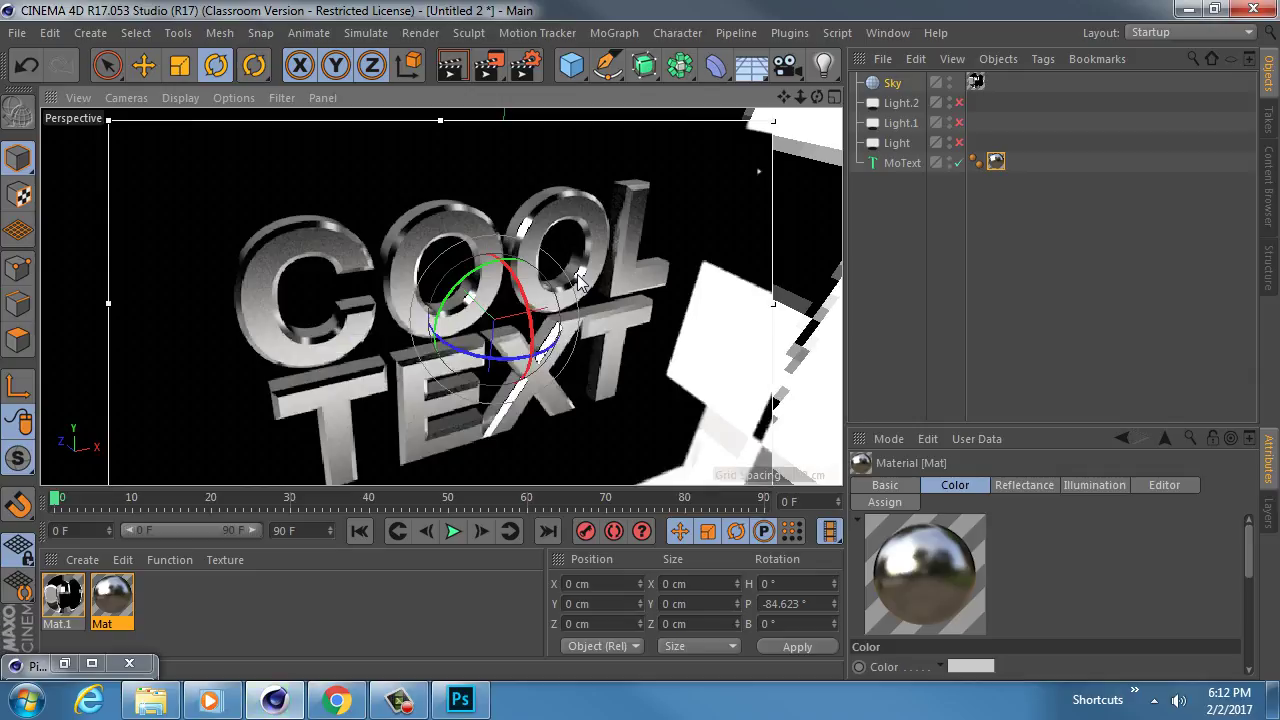
left_click_drag(578, 282, 508, 272, "alt")
middle_click_drag(501, 222, 519, 256, "alt")
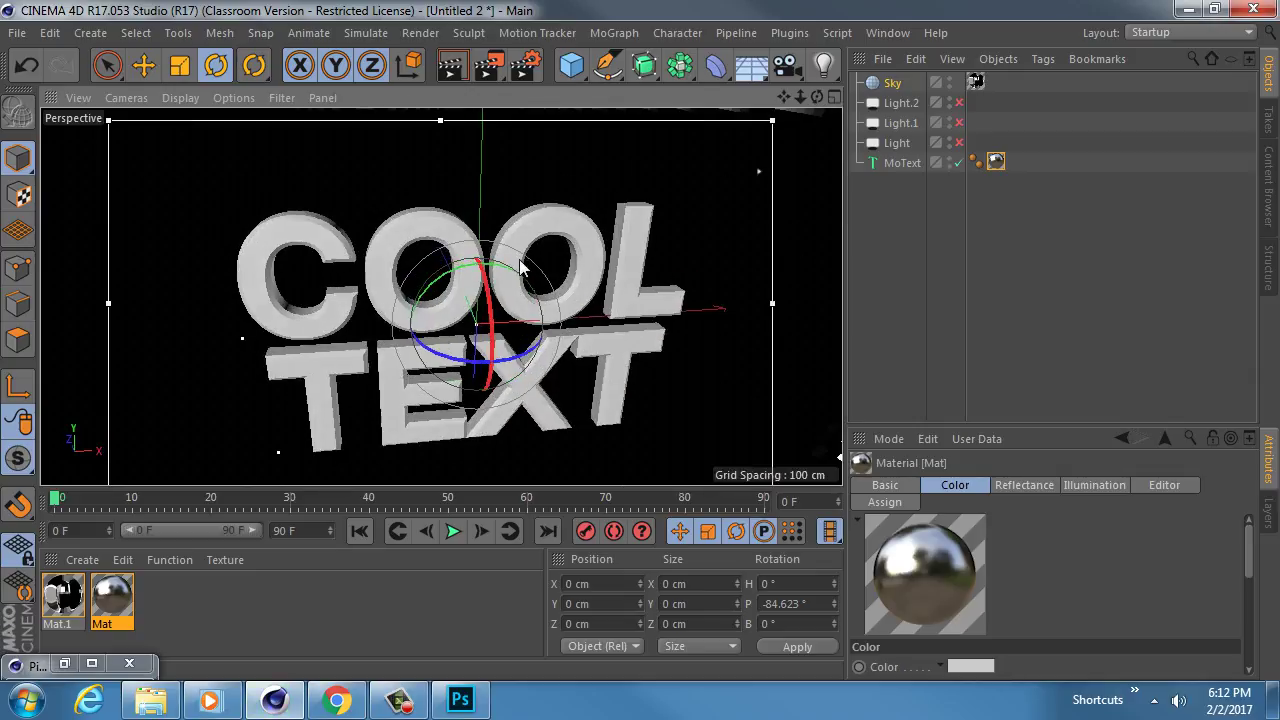
Select MoText, enlarge its attributes area and review its Caps and Object properties
left_click(904, 164)
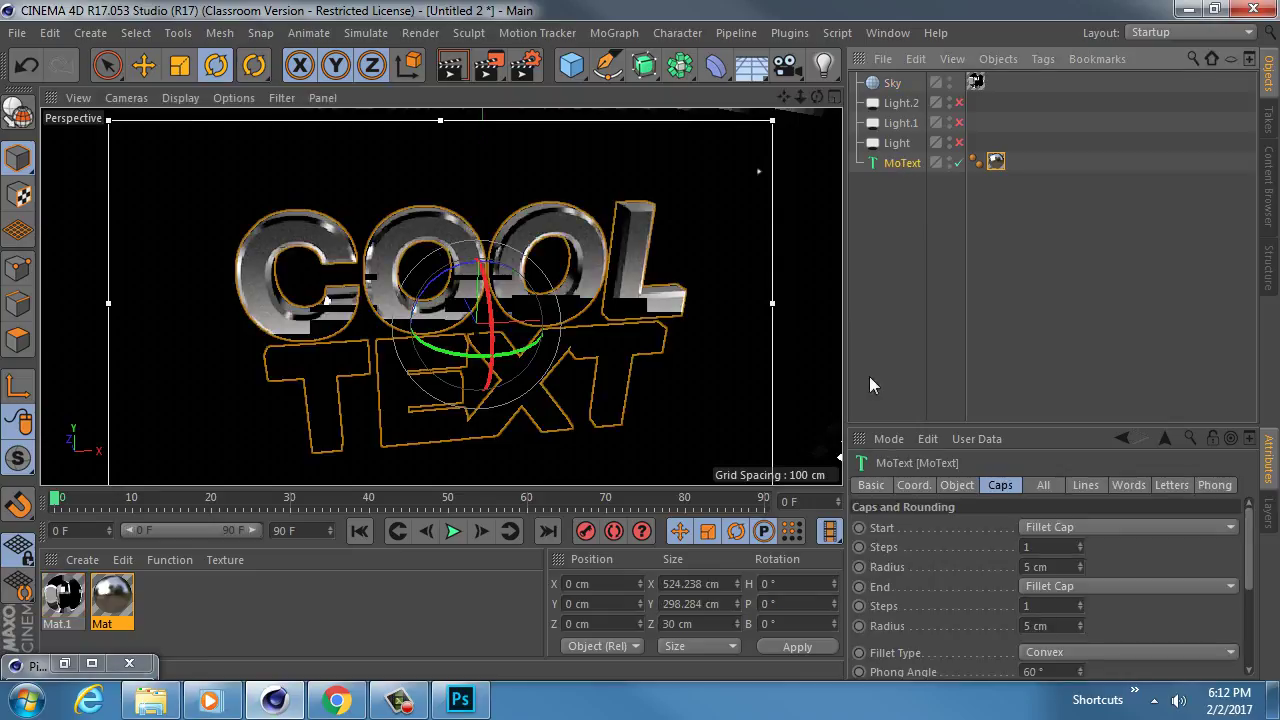
left_click_drag(1047, 432, 1090, 357)
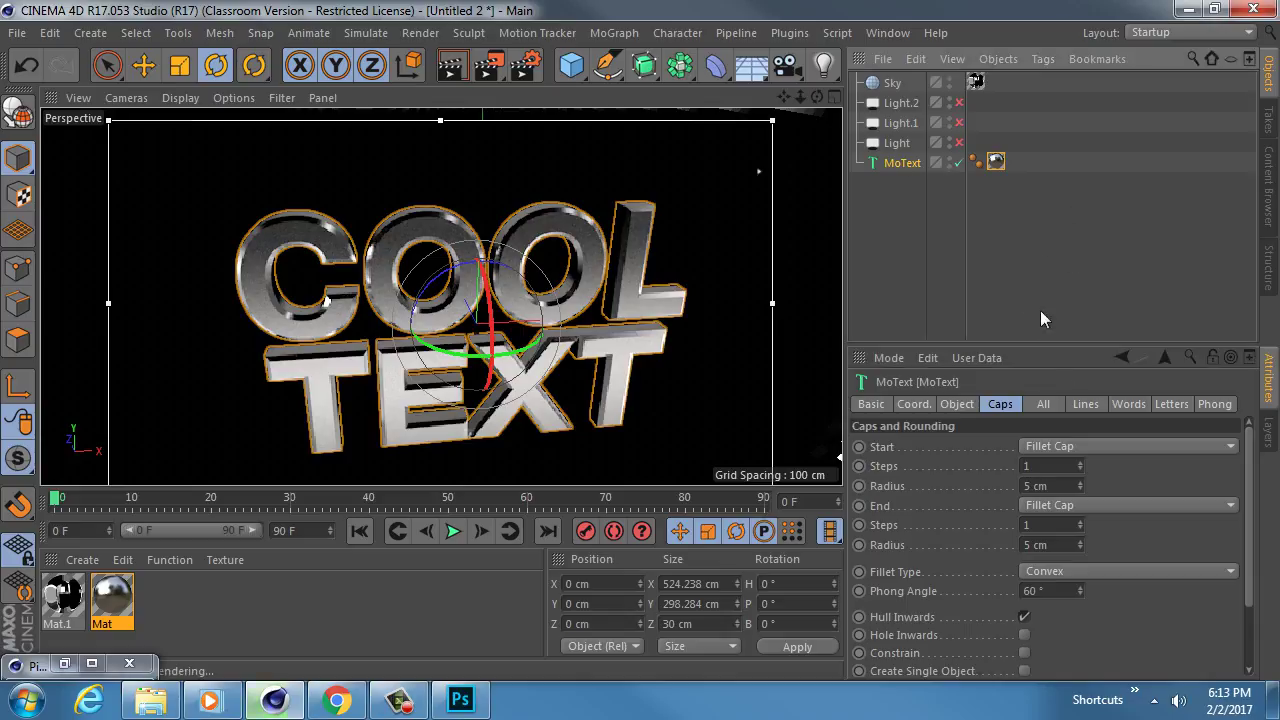
scroll(1248, 505, "down", 3)
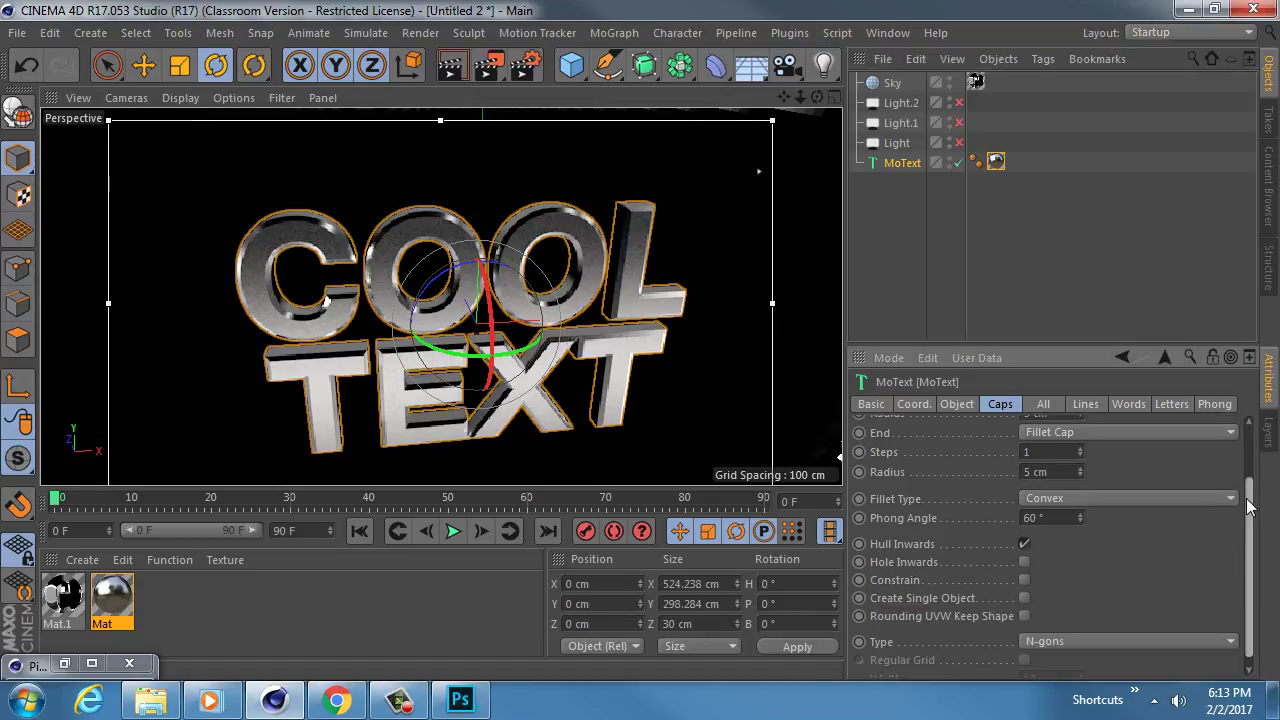
scroll(1248, 505, "up", 2)
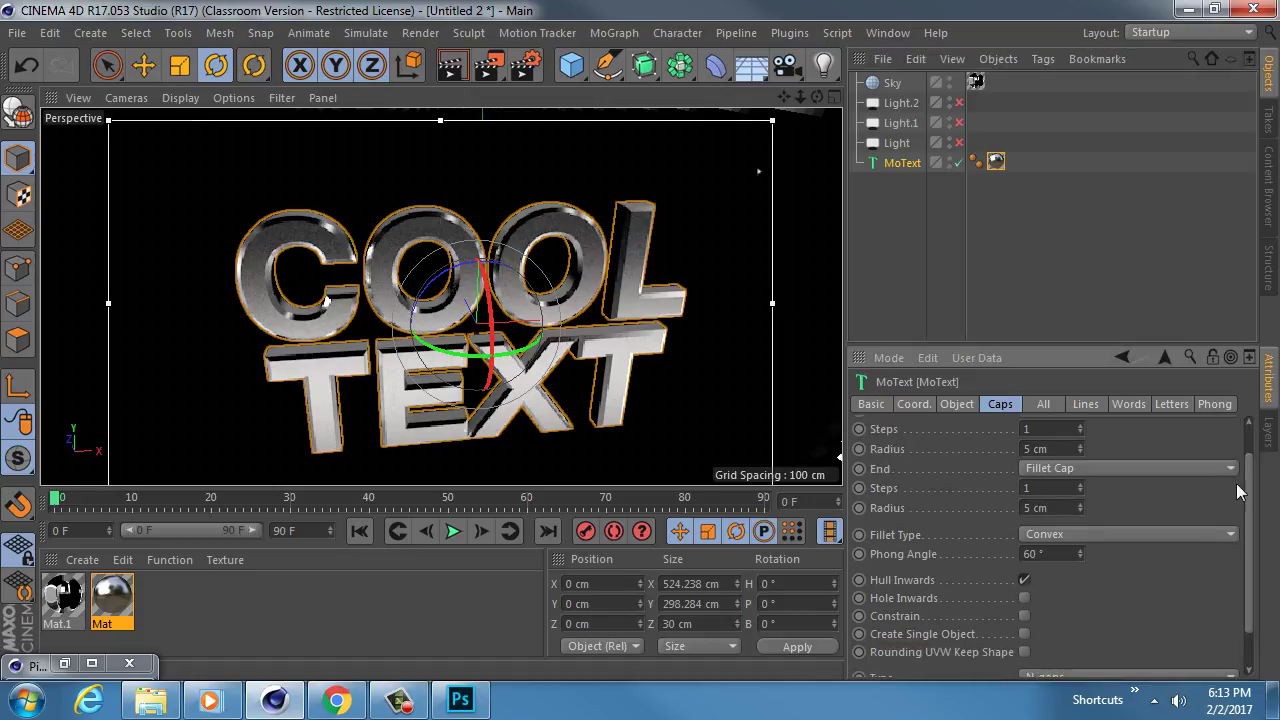
scroll(1238, 490, "up", 2)
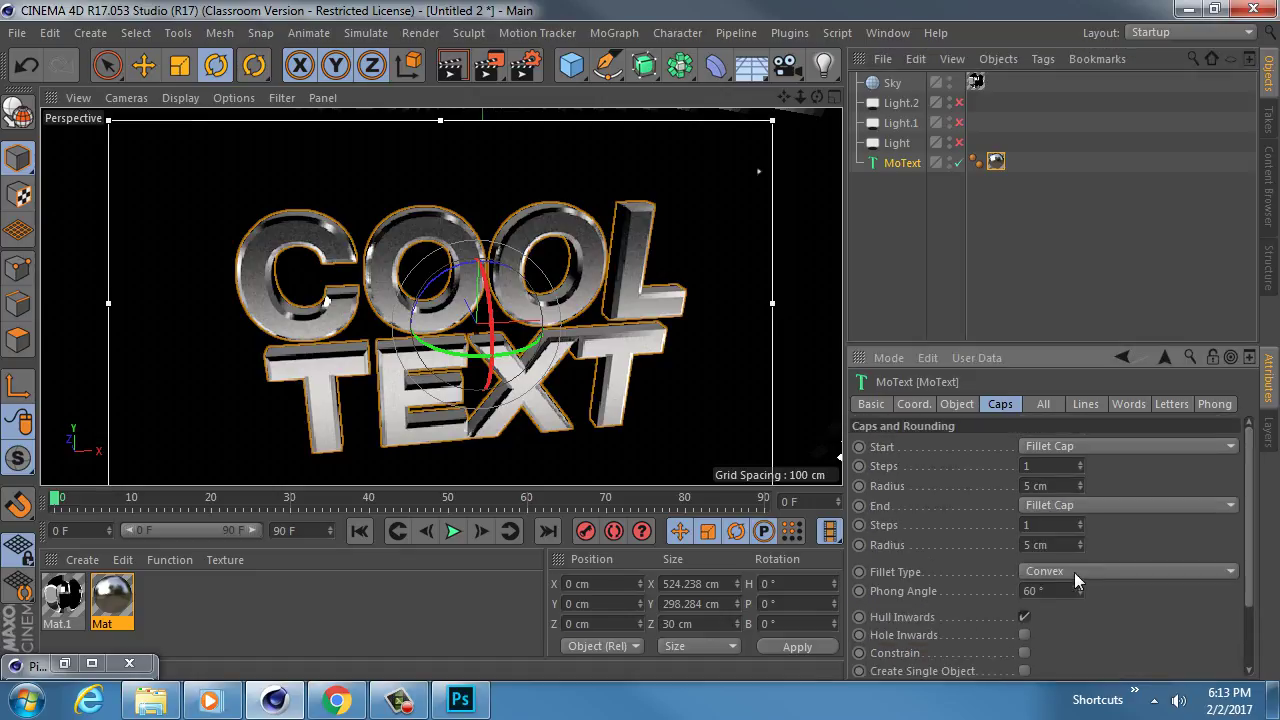
left_click(945, 403)
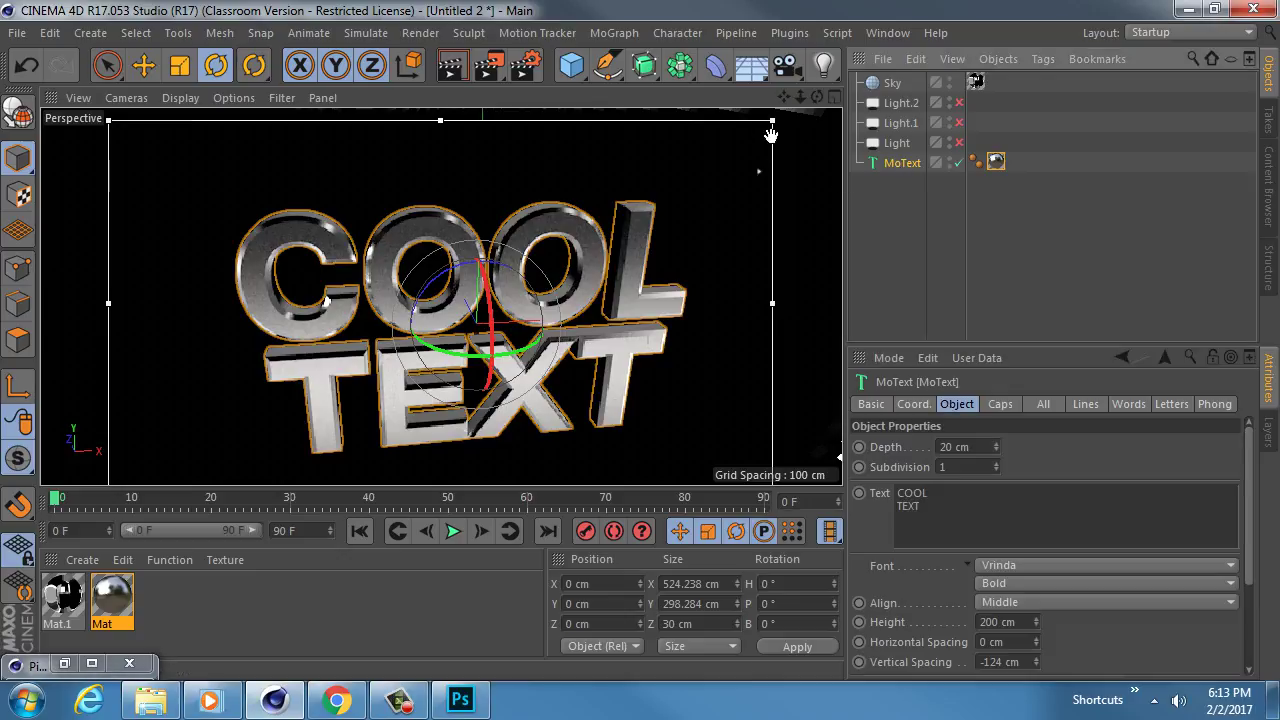
Set the MoText Start and End caps to Cap and view the letter edges up close
right_click_drag(366, 215, 432, 211, "alt")
left_click_drag(617, 236, 531, 250, "alt")
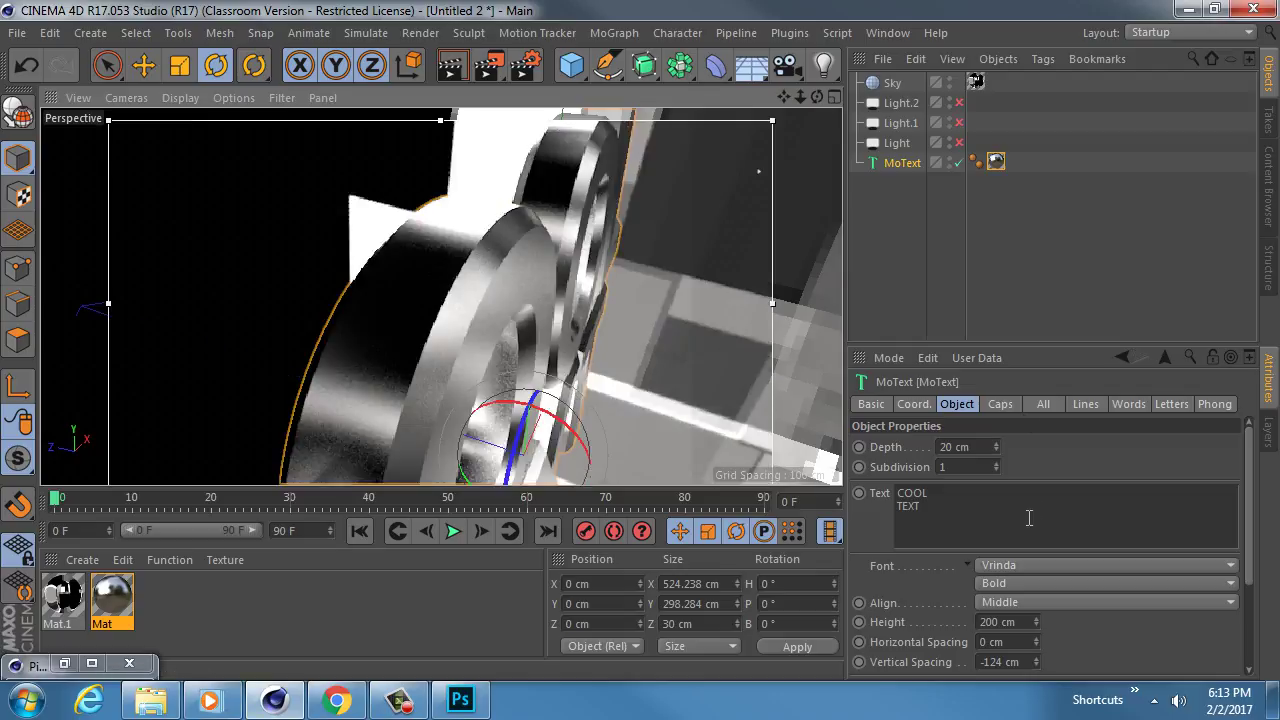
left_click(1000, 404)
left_click(1067, 447)
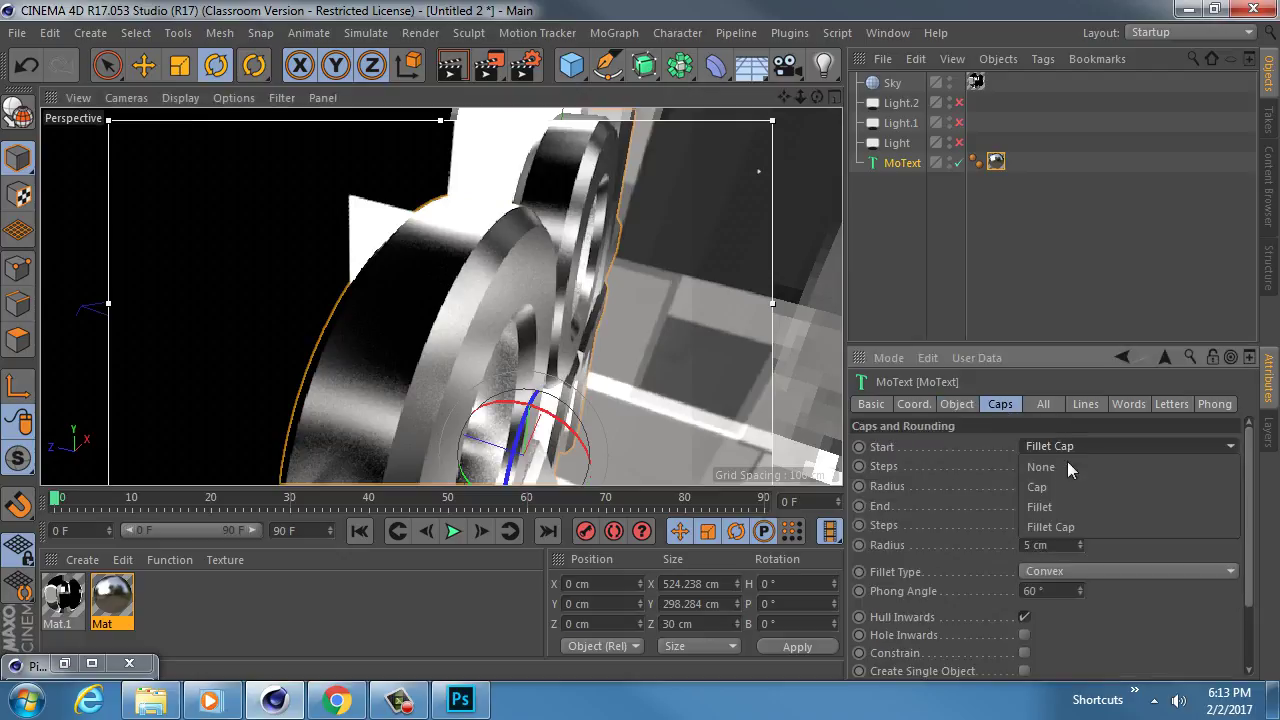
left_click(1068, 487)
left_click(1054, 506)
left_click(1040, 546)
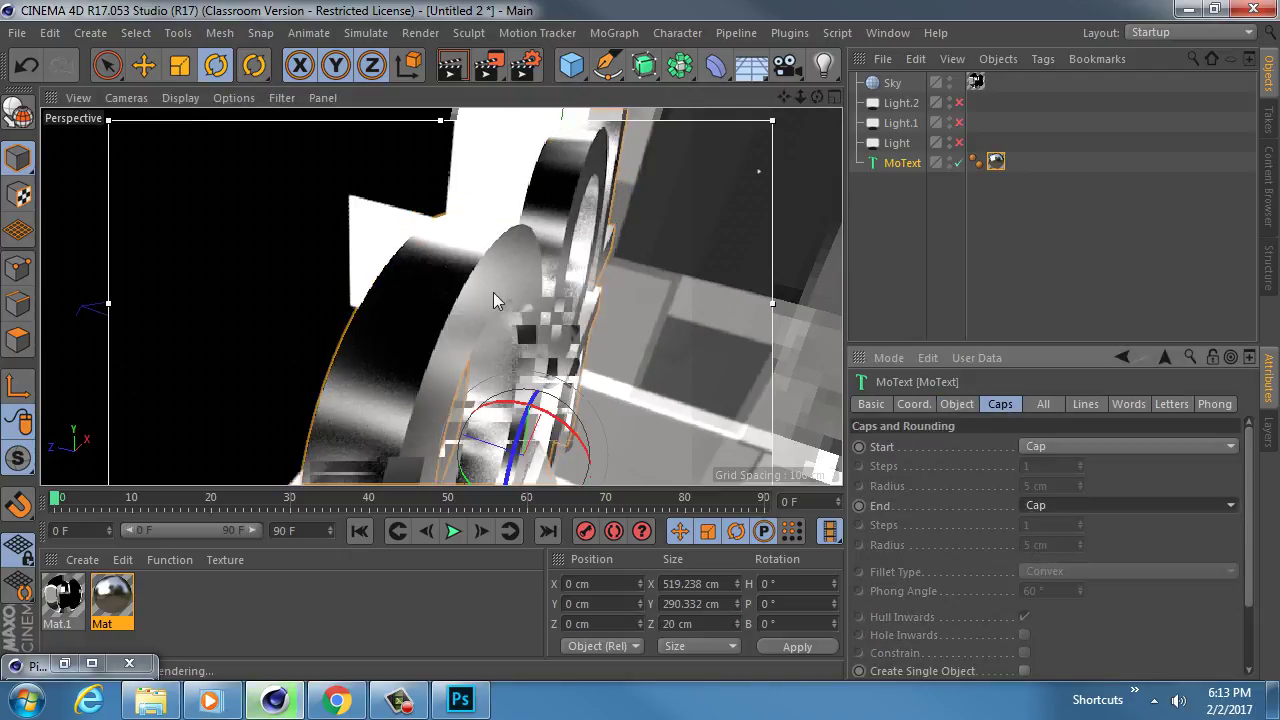
left_click_drag(493, 292, 415, 305, "alt")
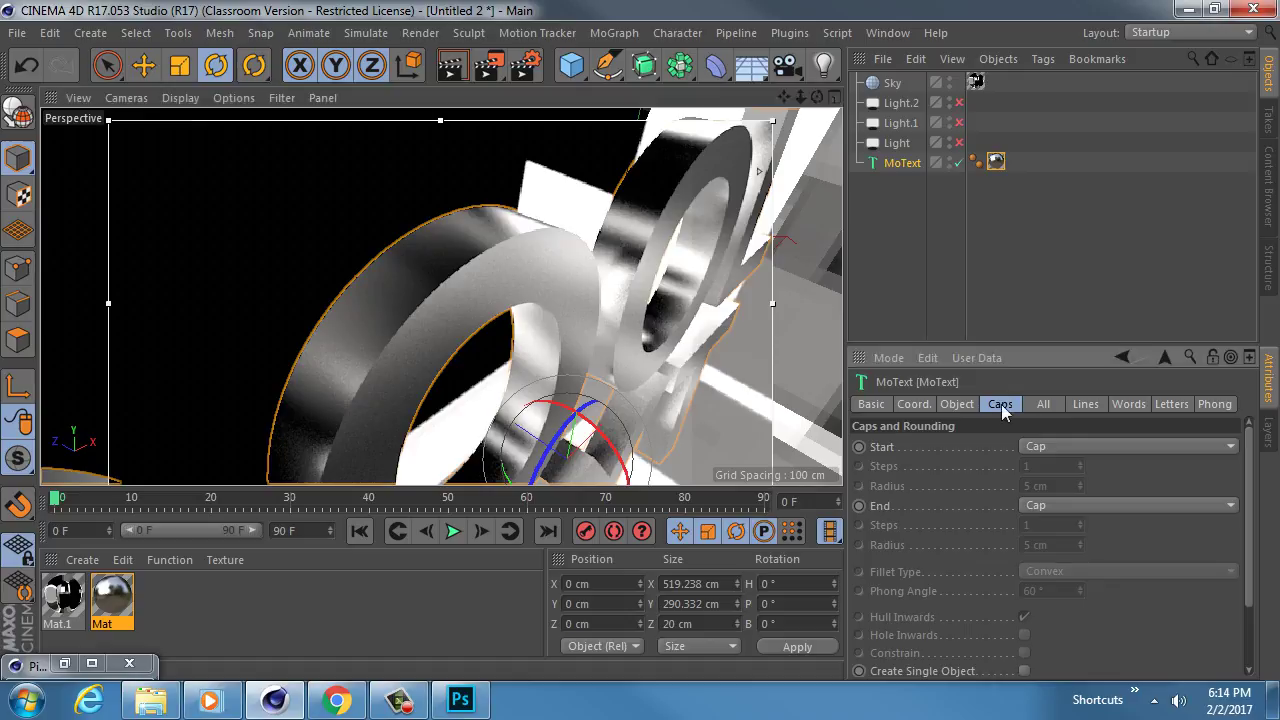
Switch the MoText Start and End caps back to Fillet Cap
left_click(1060, 447)
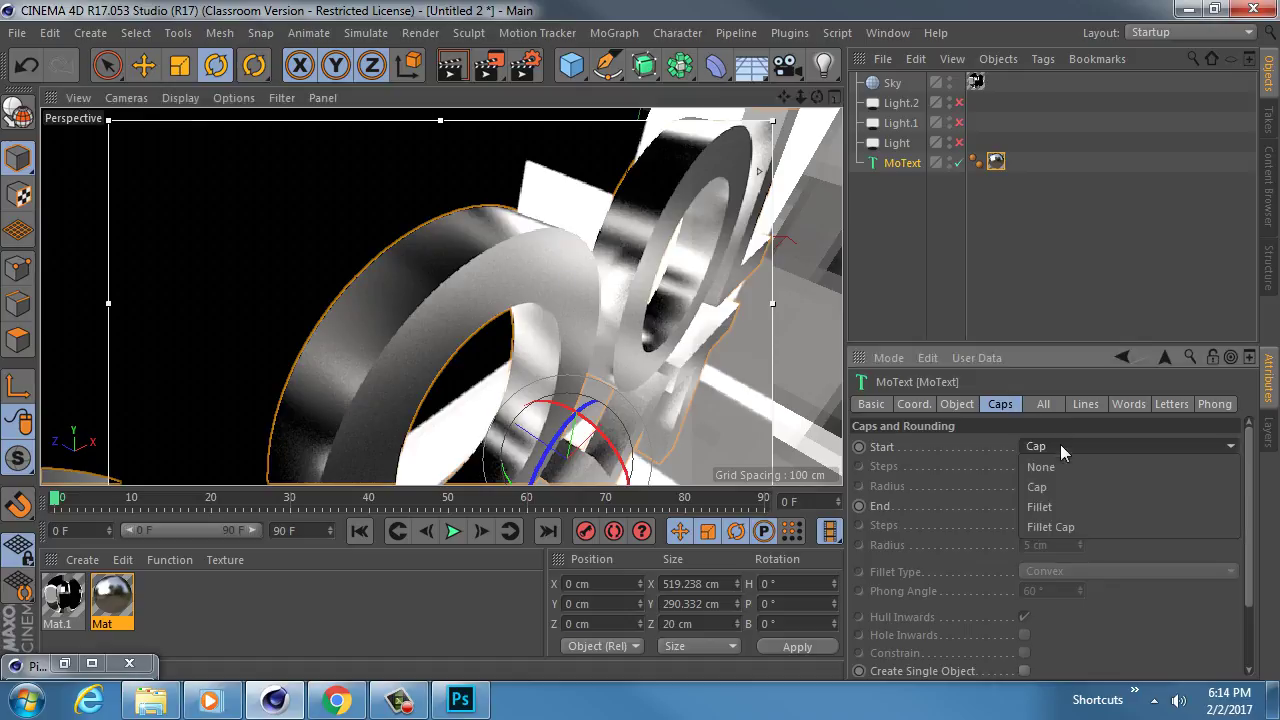
left_click(1073, 527)
left_click(1064, 505)
left_click(1069, 584)
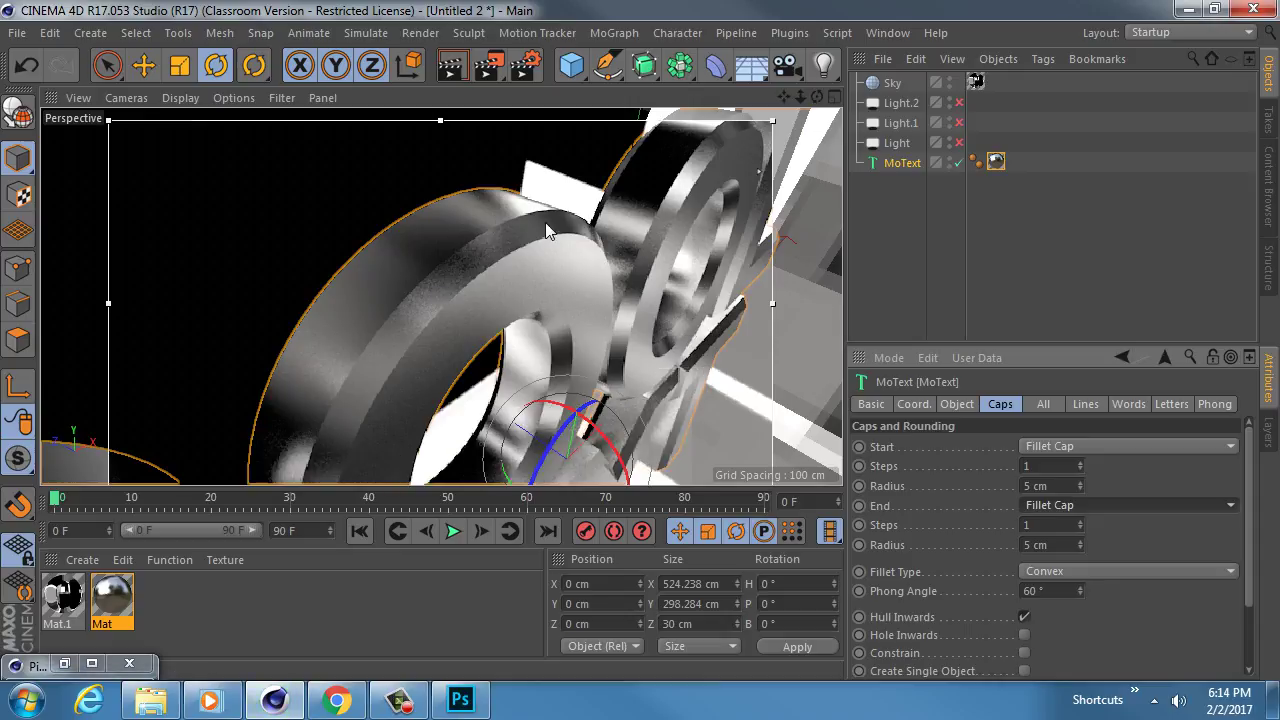
Set the Steps of both MoText fillet caps to 3 and check the rounded edges up close and on the whole text
left_click(1052, 465)
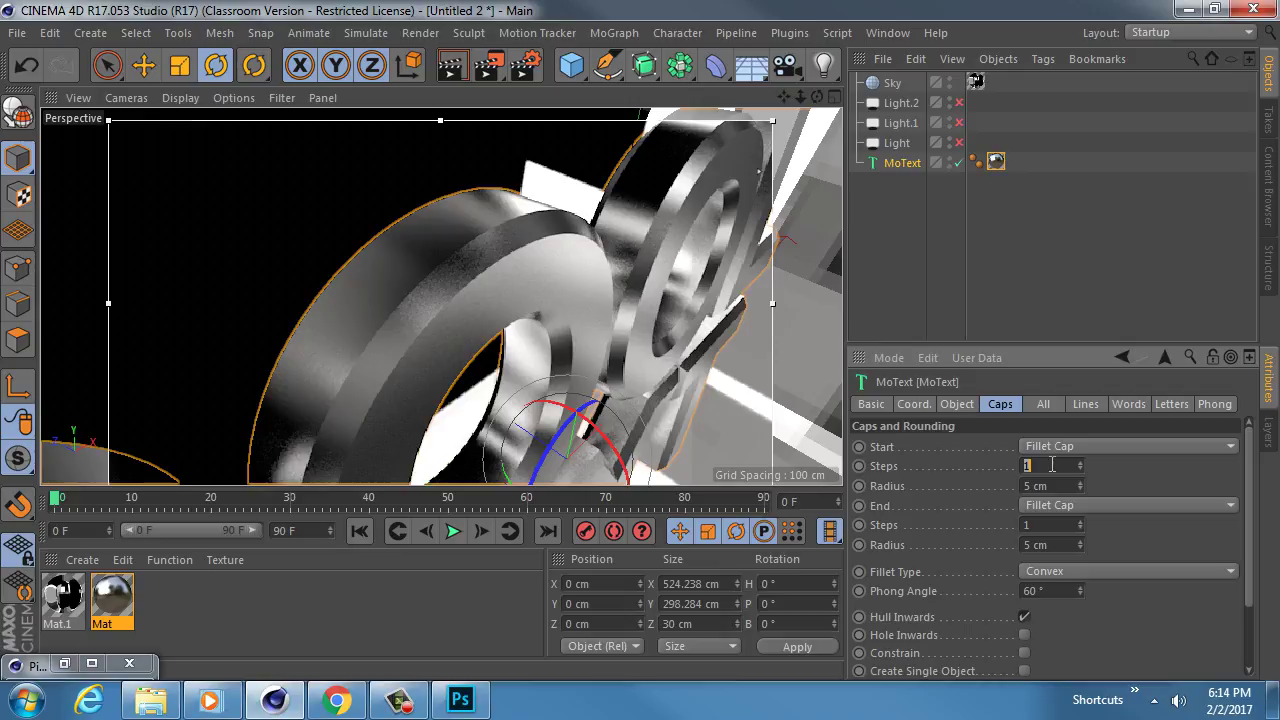
type("3")
key("Tab")
key("Tab")
key("Tab")
type("3")
key("Return")
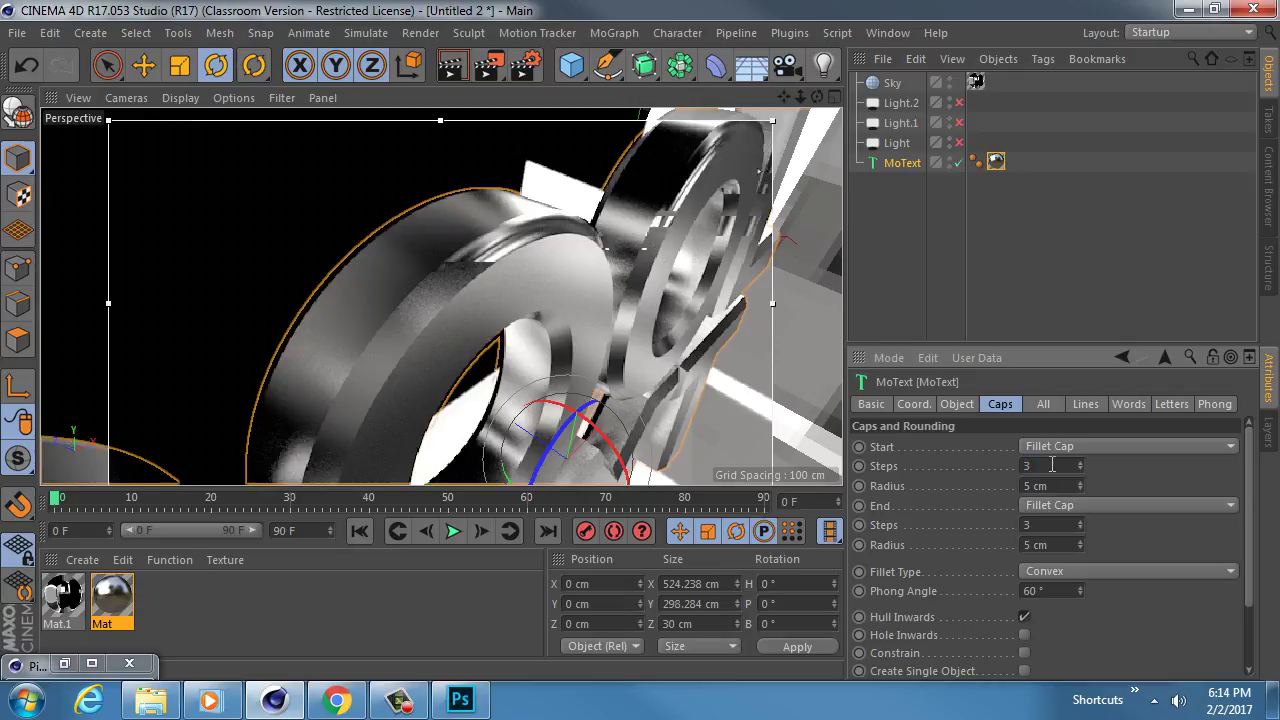
left_click(452, 300)
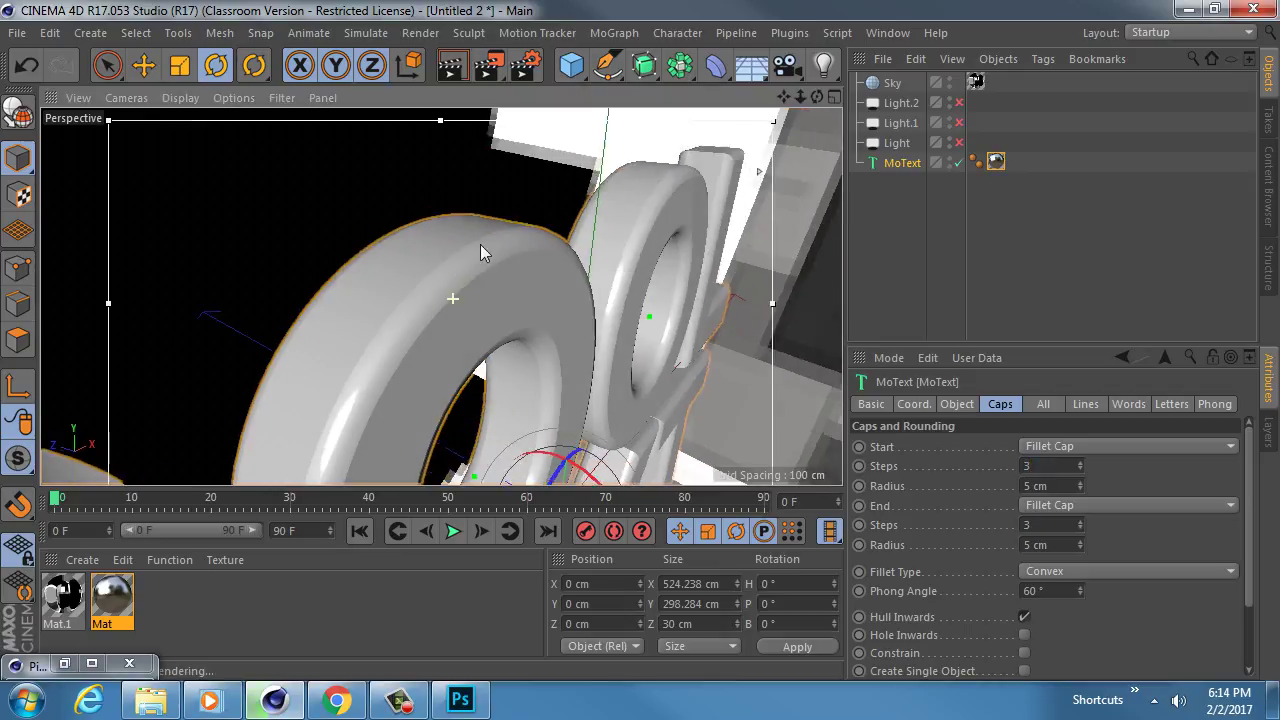
left_click_drag(480, 244, 369, 260, "alt")
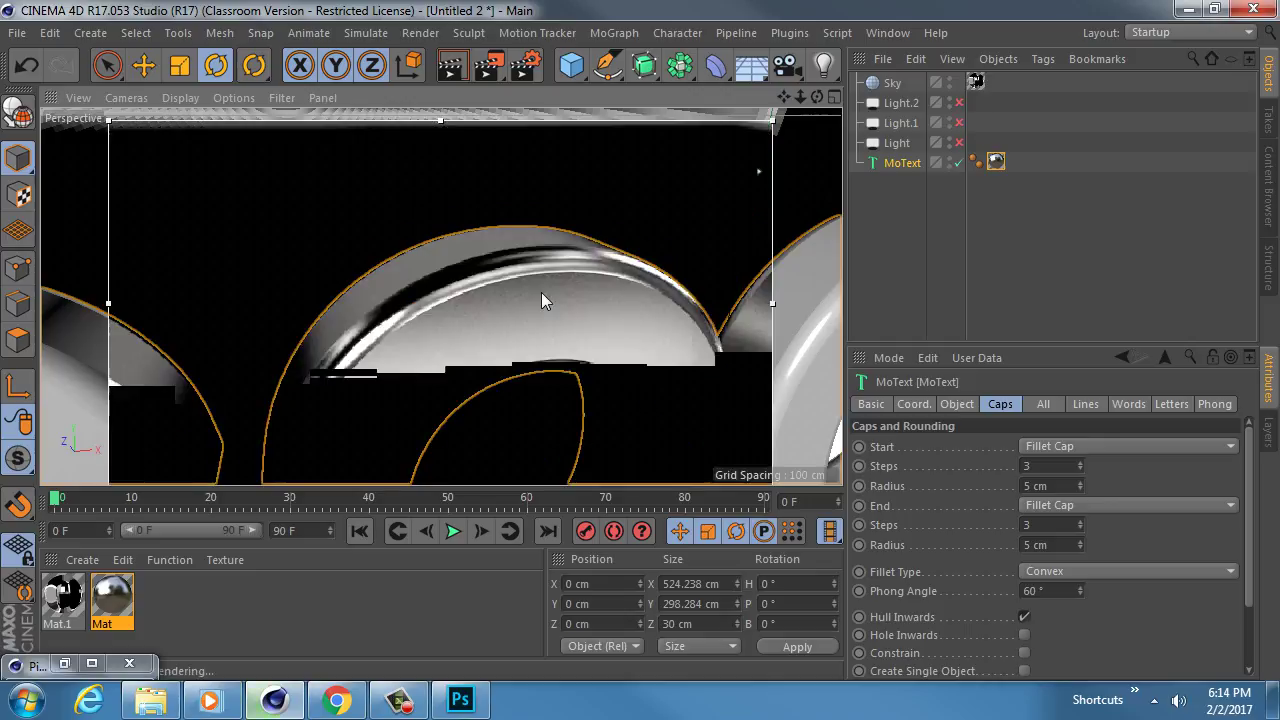
right_click_drag(600, 289, 468, 292, "alt")
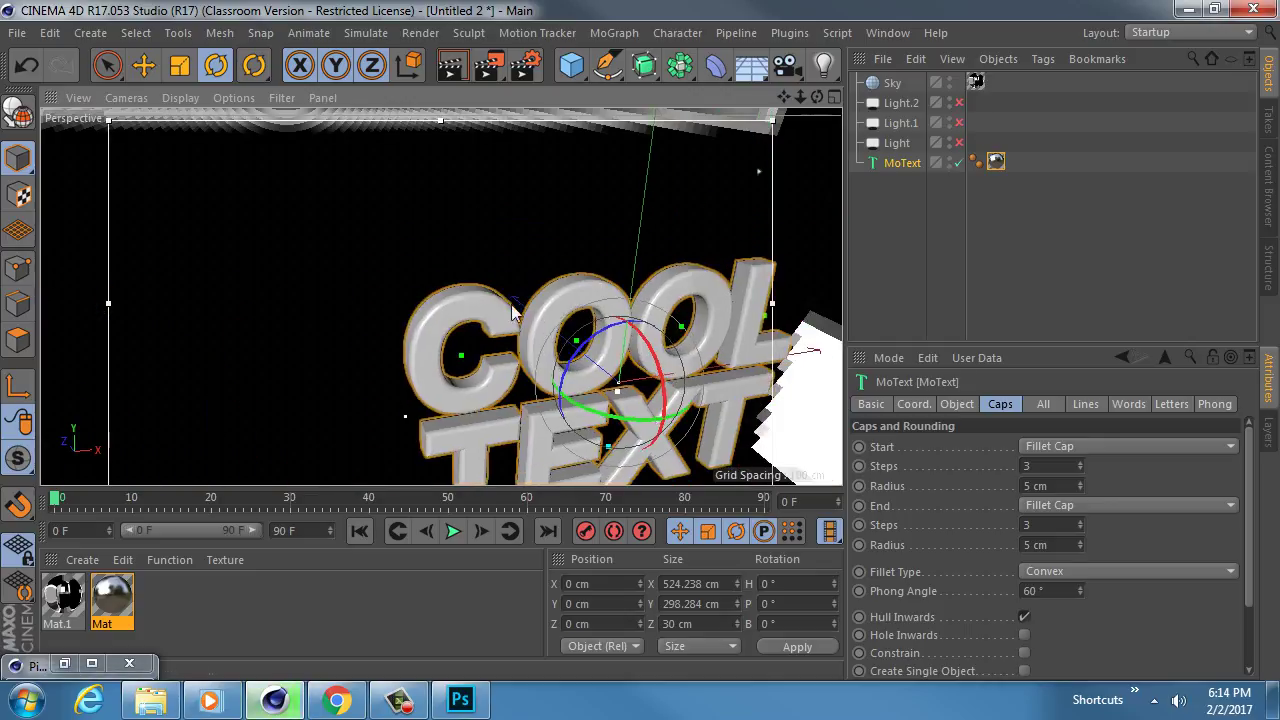
left_click_drag(512, 312, 488, 238, "alt")
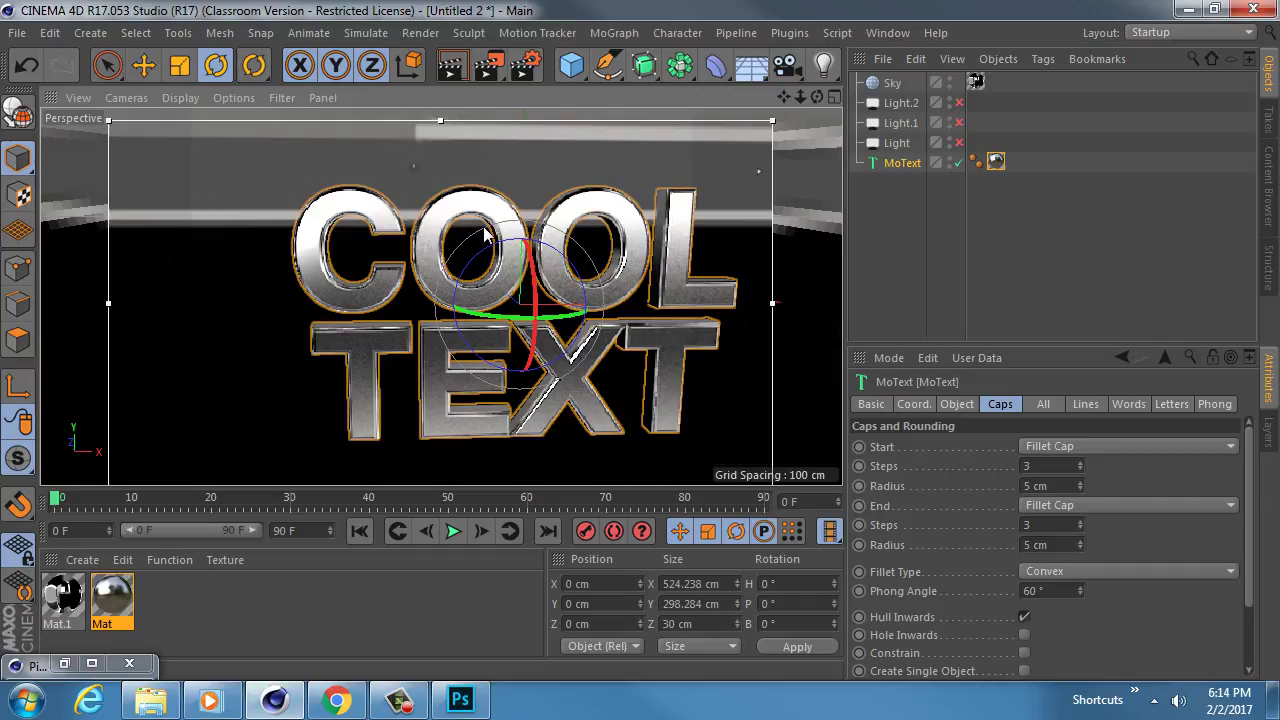
Tilt the view of the text, review the Reflectance layers of its Mat material, and minimize the Material Editor
left_click_drag(495, 234, 458, 213, "alt")
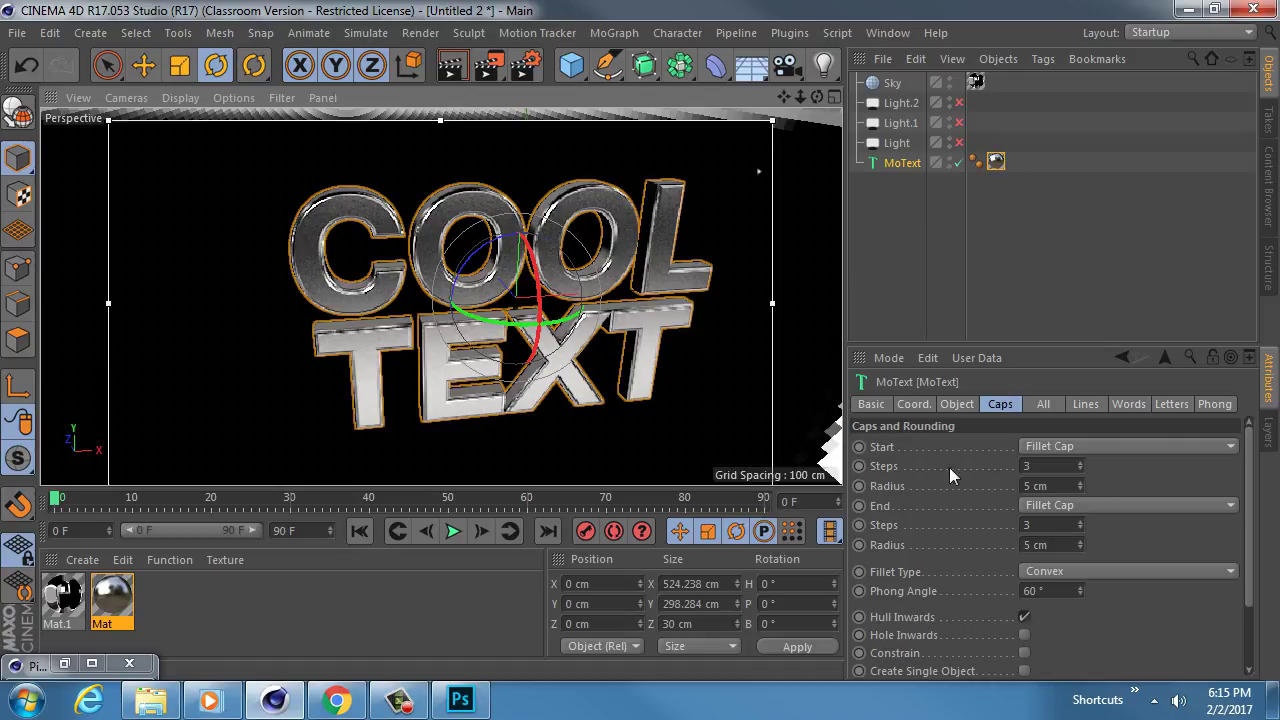
double_click(996, 161)
left_click_drag(868, 363, 812, 82)
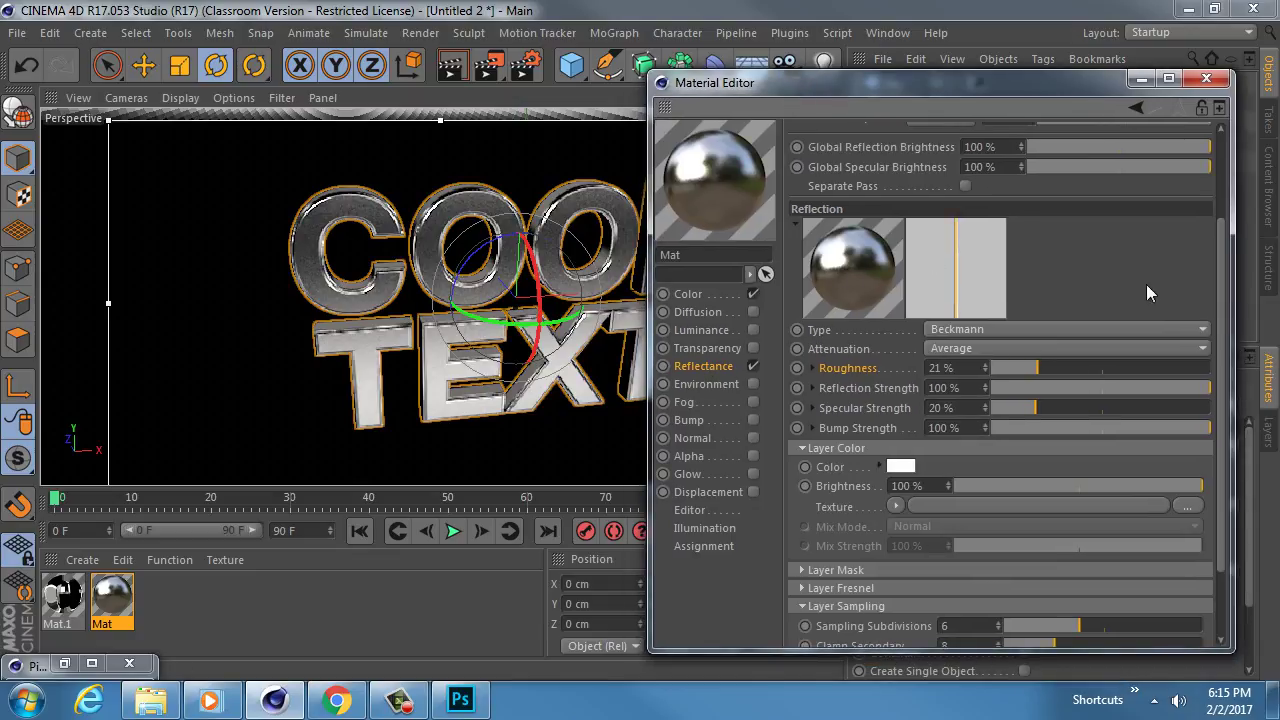
left_click_drag(1224, 290, 1225, 200)
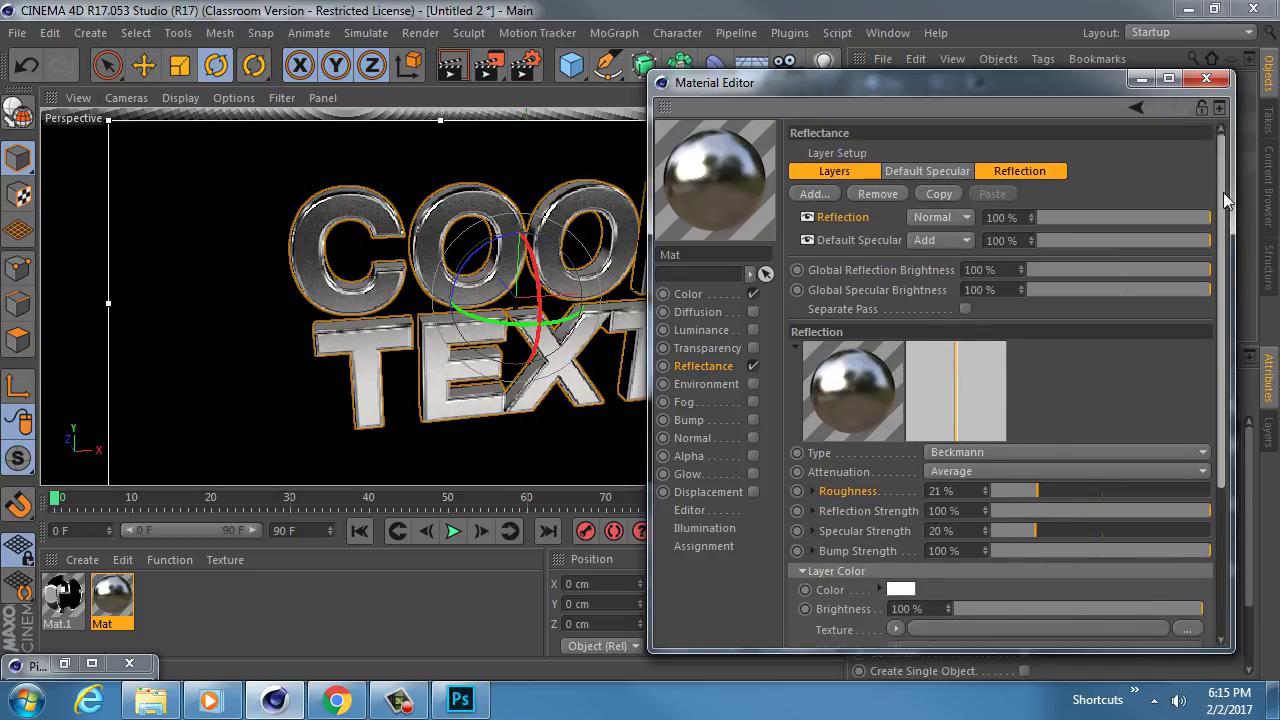
left_click_drag(745, 86, 661, 102)
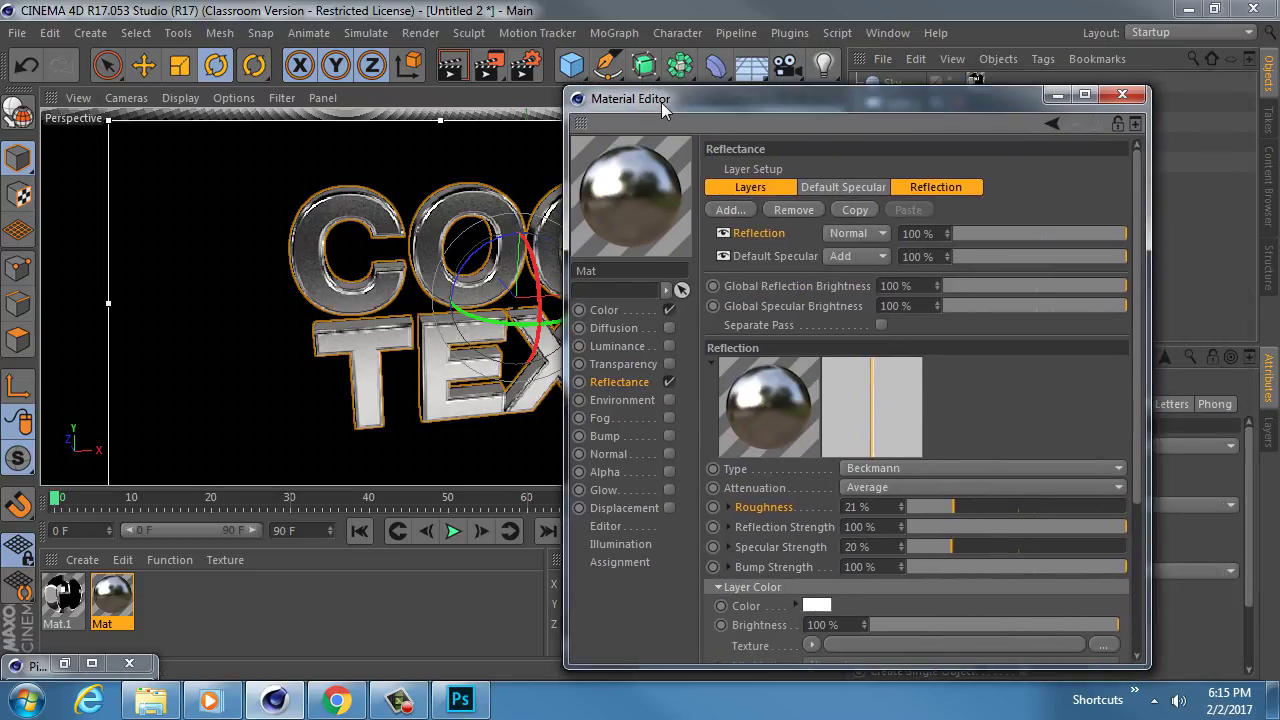
left_click(1058, 96)
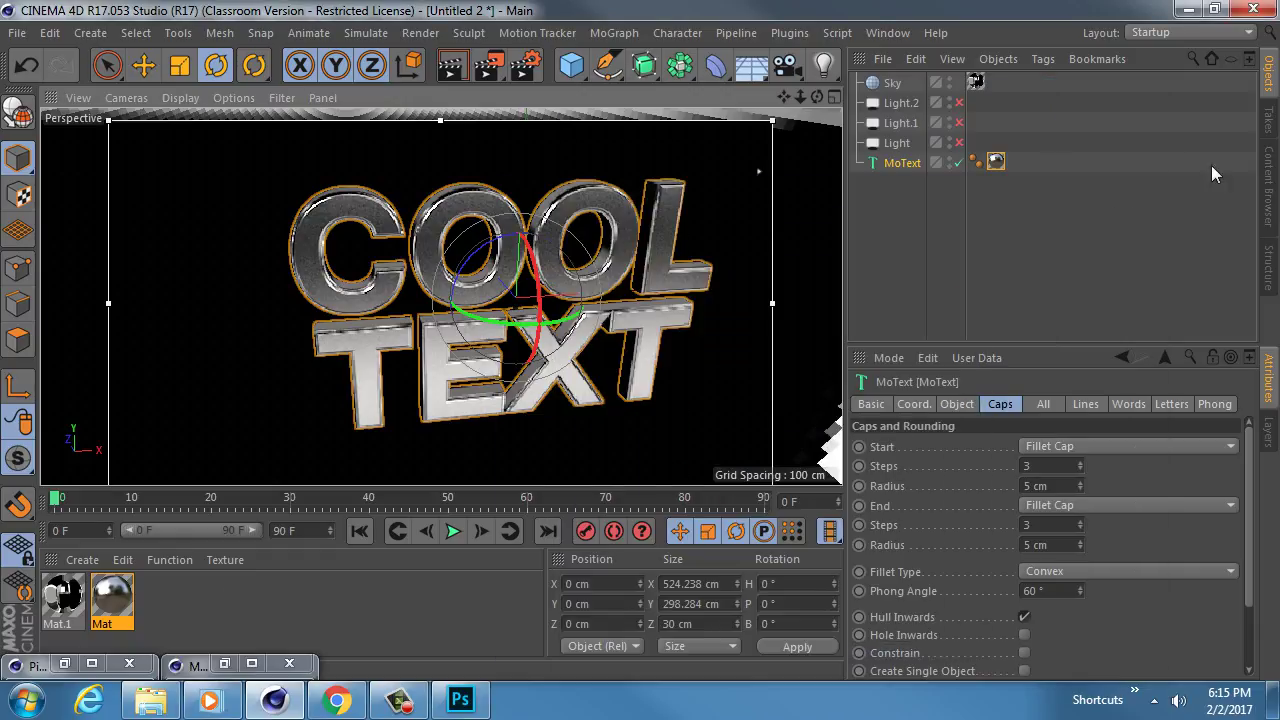
Open the Content Browser, enlarge it with smaller thumbnails, and search the presets for "metal"
left_click(1268, 183)
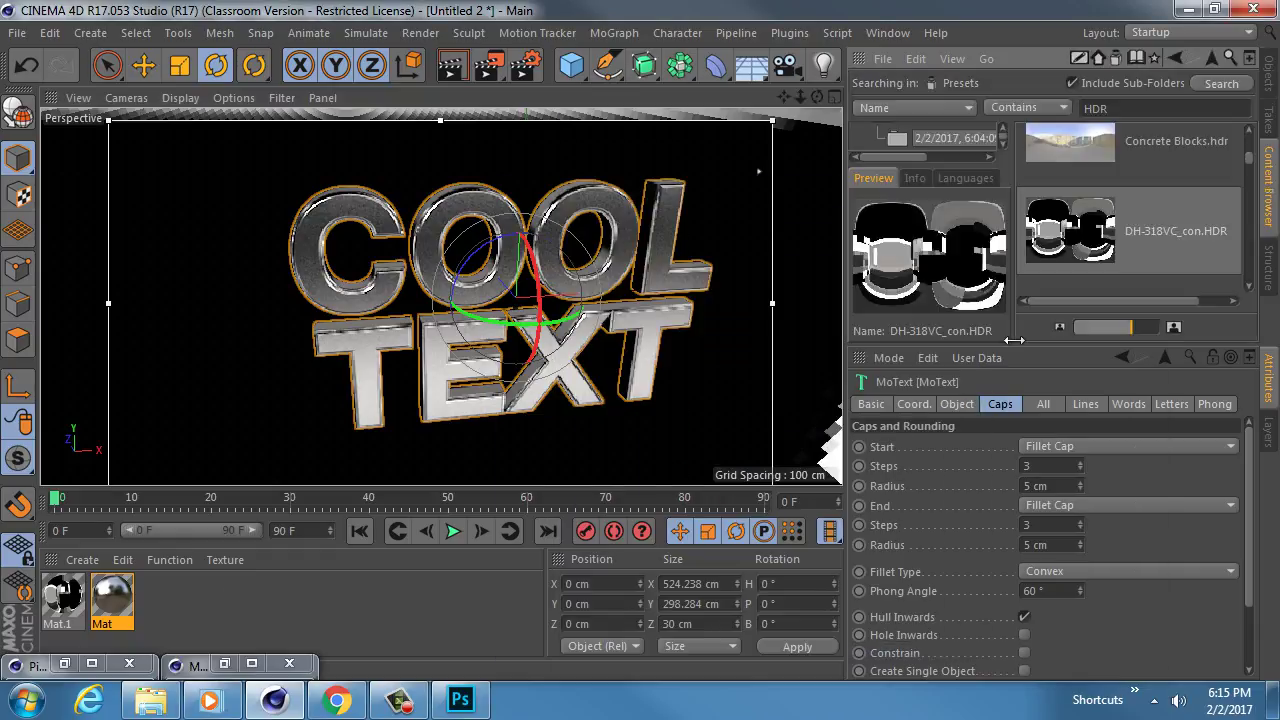
left_click_drag(1049, 345, 1051, 428)
left_click_drag(1054, 583, 1104, 580)
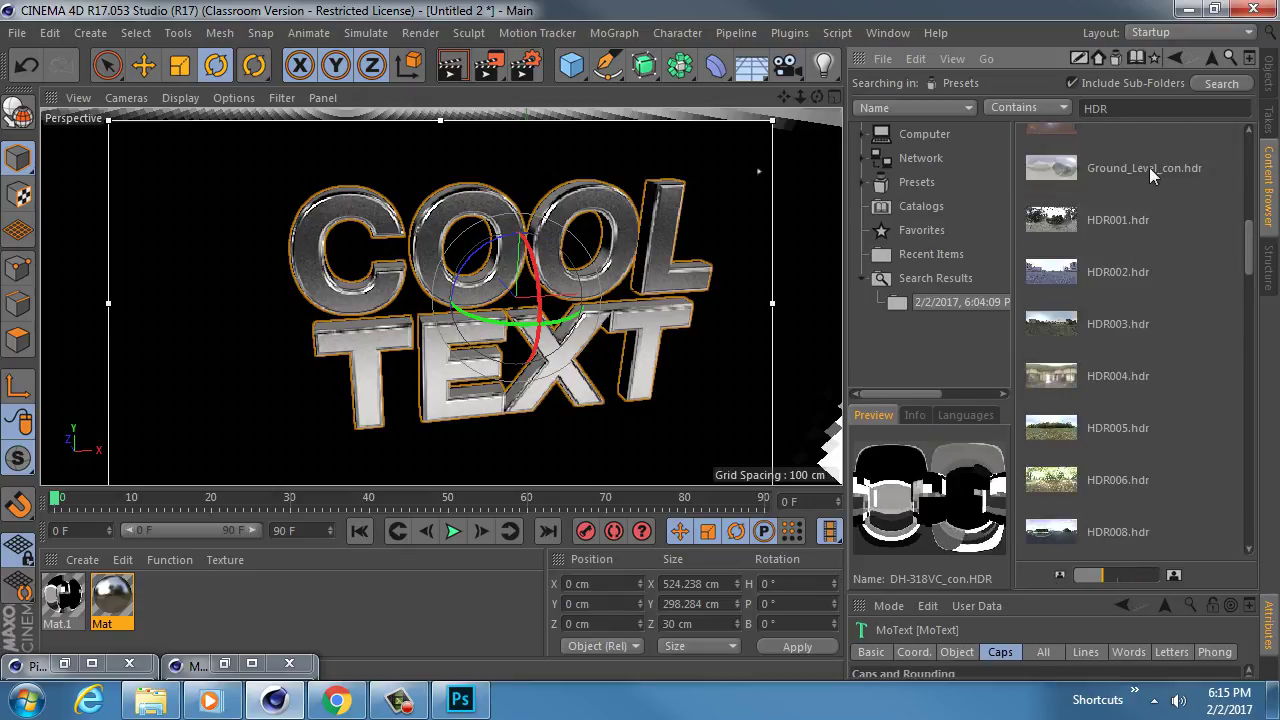
left_click(1130, 108)
type("metal")
key("Return")
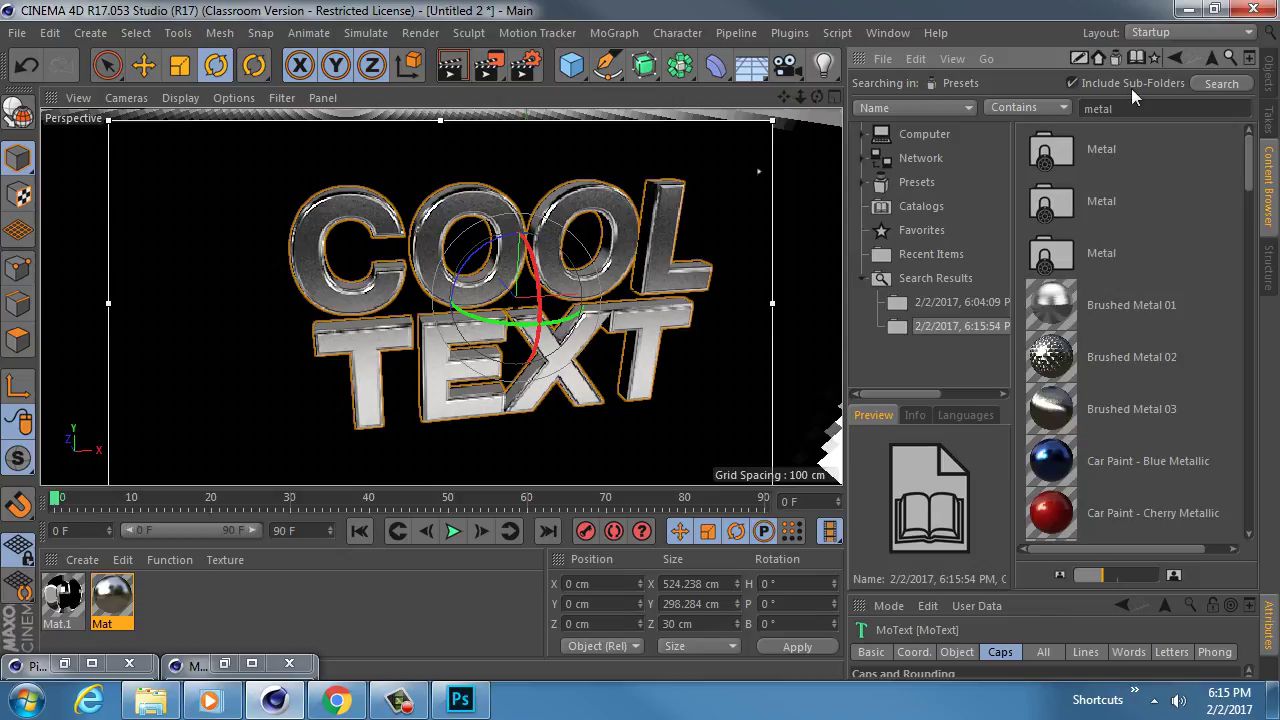
Show the metal presets as icons in a wider browser with larger thumbnails, preview Metal - Rusty Steel and look through the materials
left_click(952, 59)
left_click(966, 90)
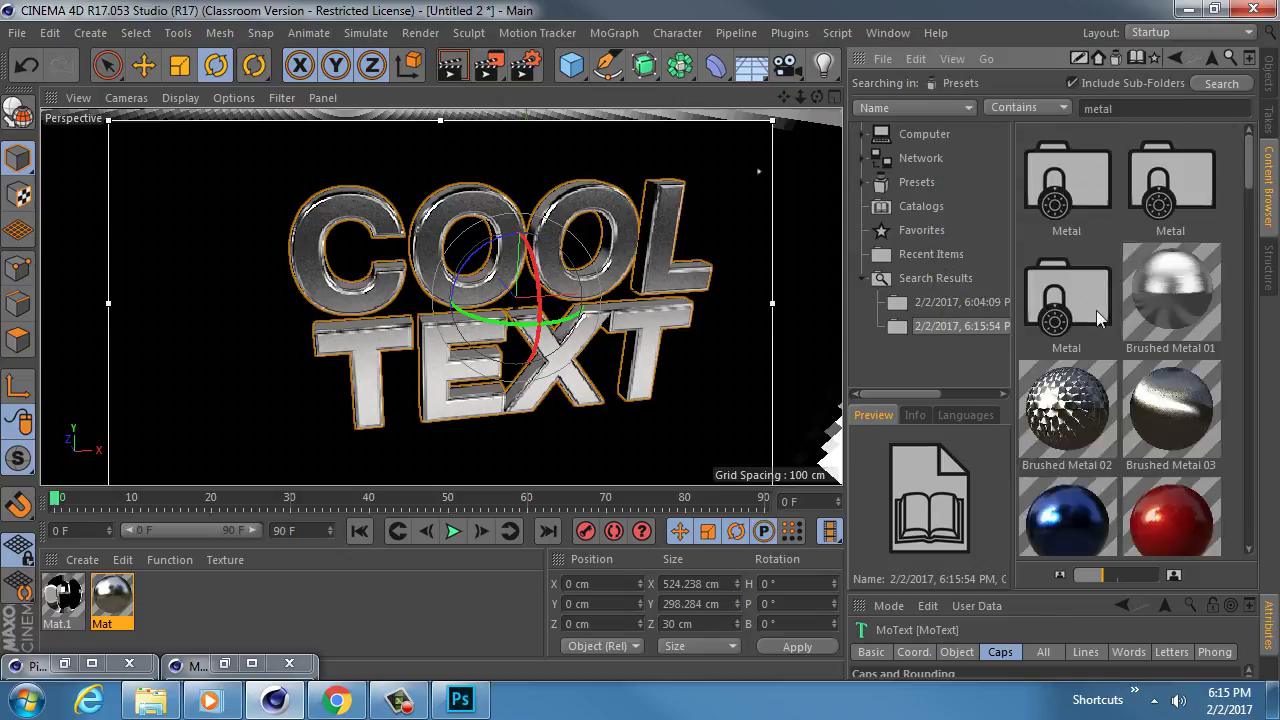
left_click_drag(1011, 270, 549, 270)
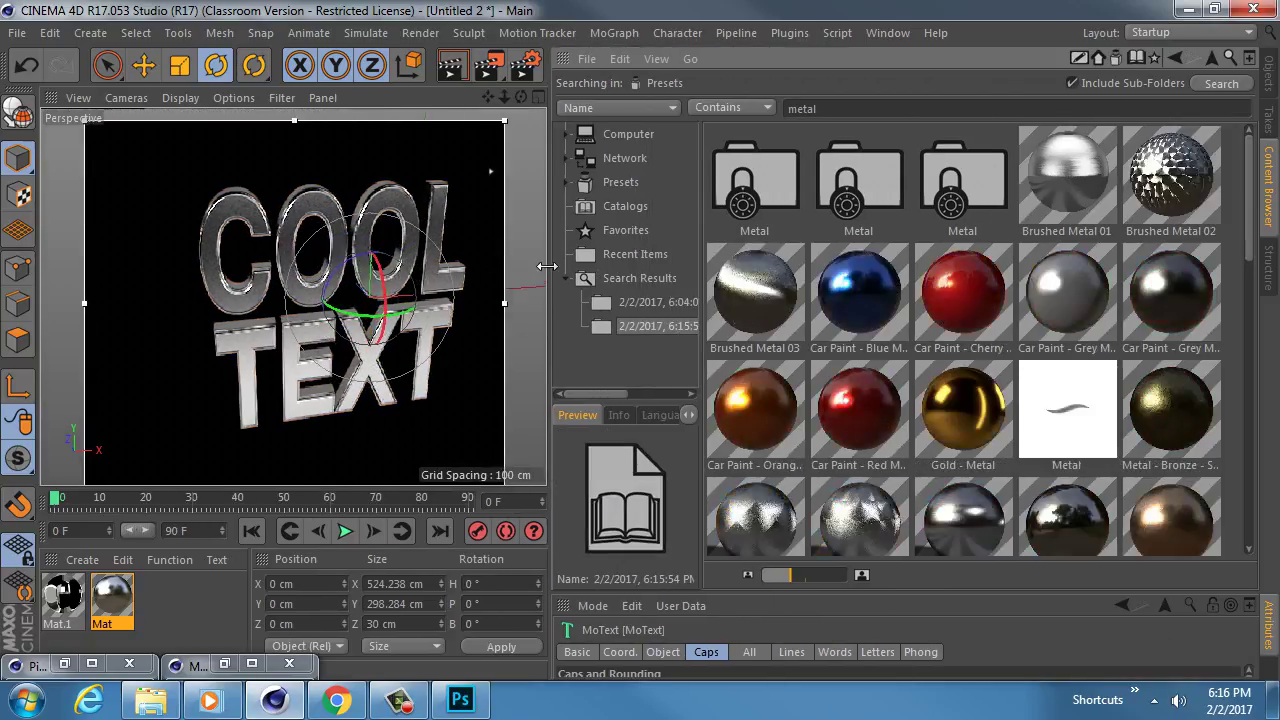
left_click_drag(1254, 170, 1254, 331)
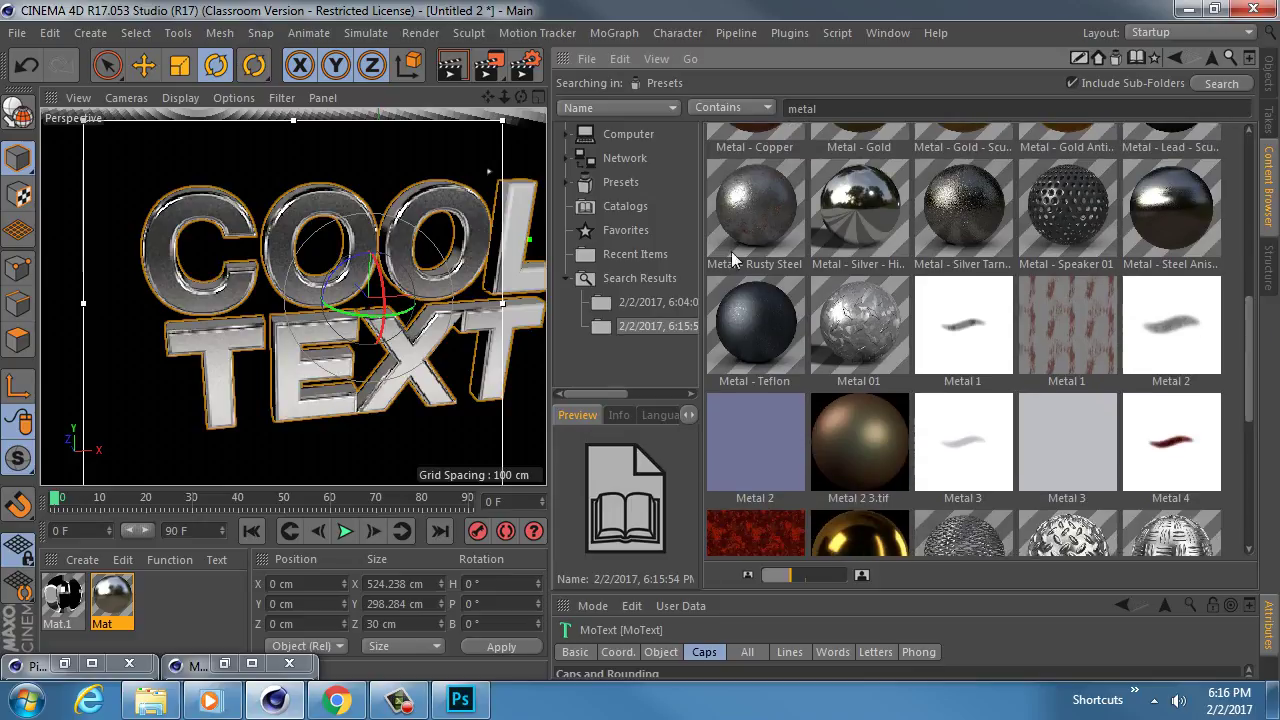
left_click(783, 199)
left_click_drag(810, 572, 820, 573)
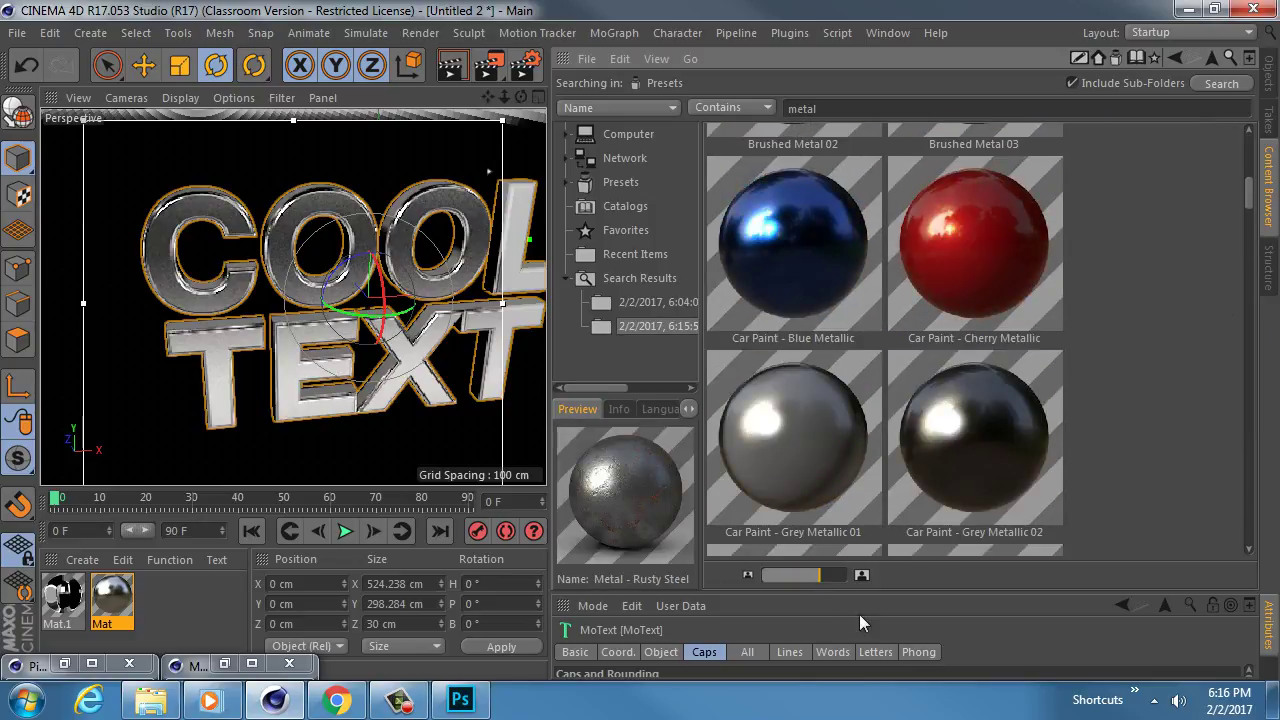
left_click_drag(815, 574, 811, 574)
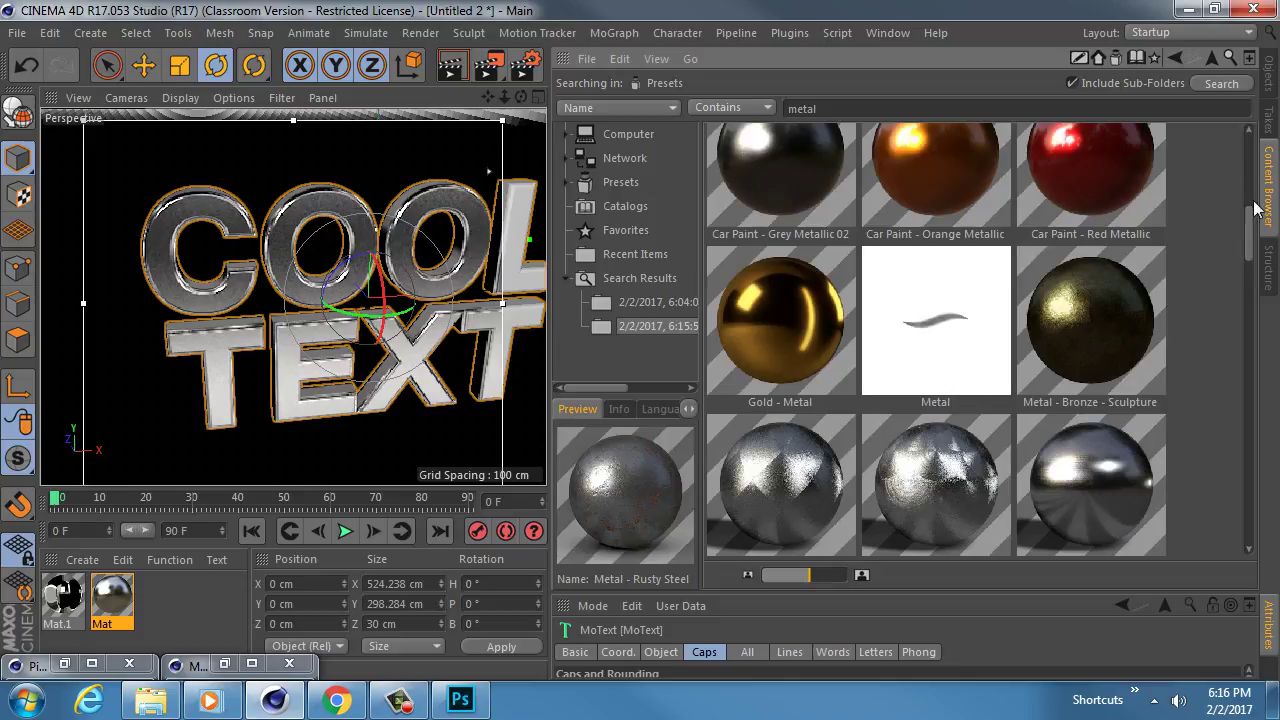
mouse_move(1250, 212)
left_mouse_down()
mouse_move(1240, 322)
mouse_move(1252, 332)
mouse_move(1254, 450)
left_mouse_up()
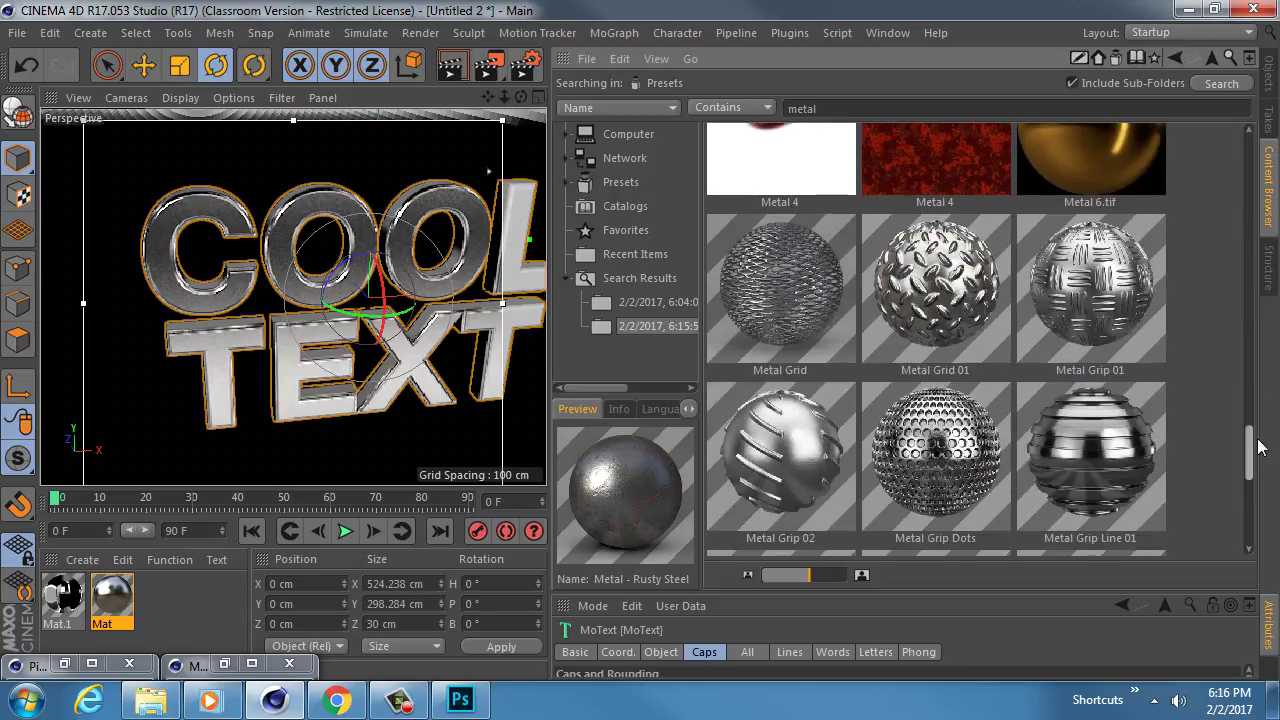
Switch to Chrome and run a Google image search for "metal texture" in a new tab
left_click(340, 702)
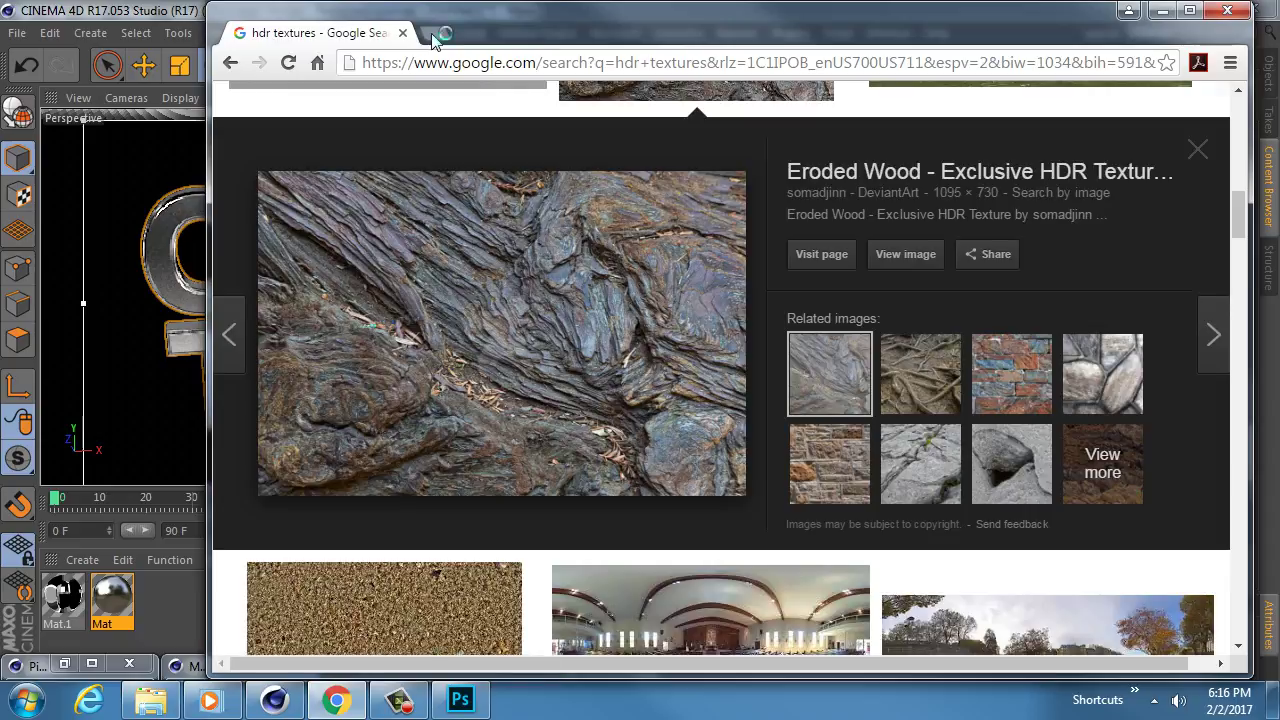
left_click(441, 36)
type("metal")
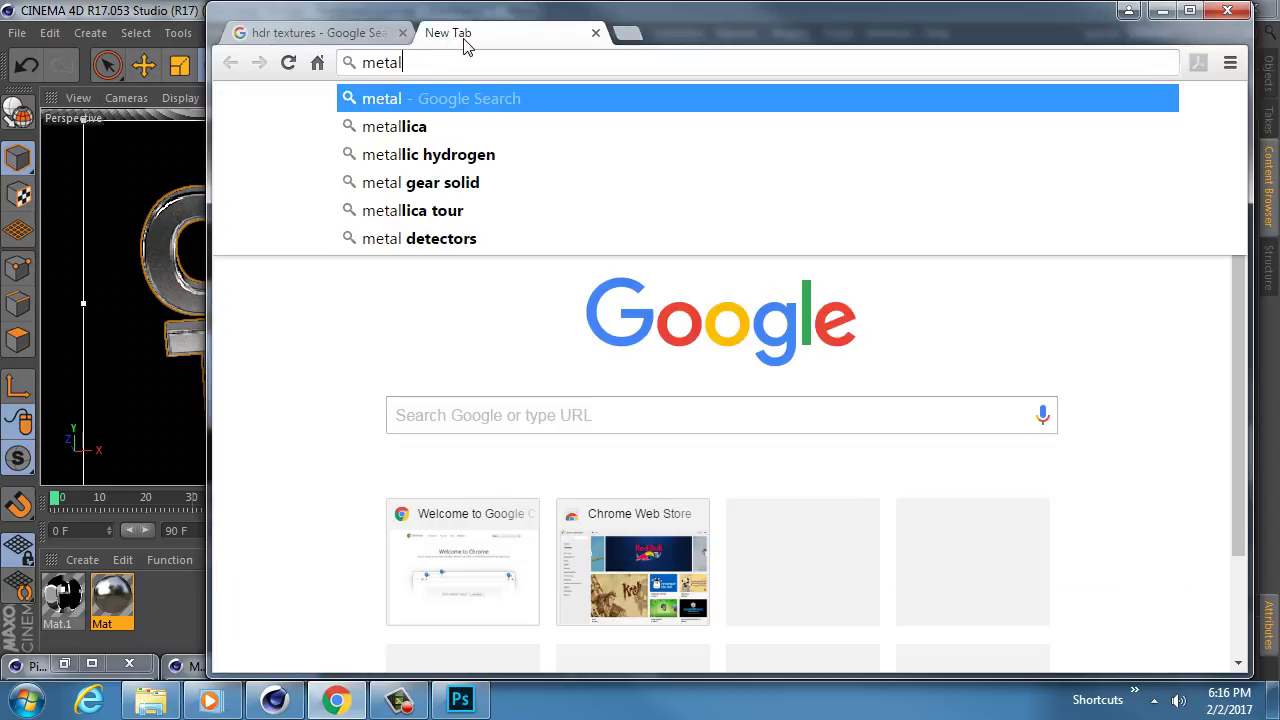
type(" texture")
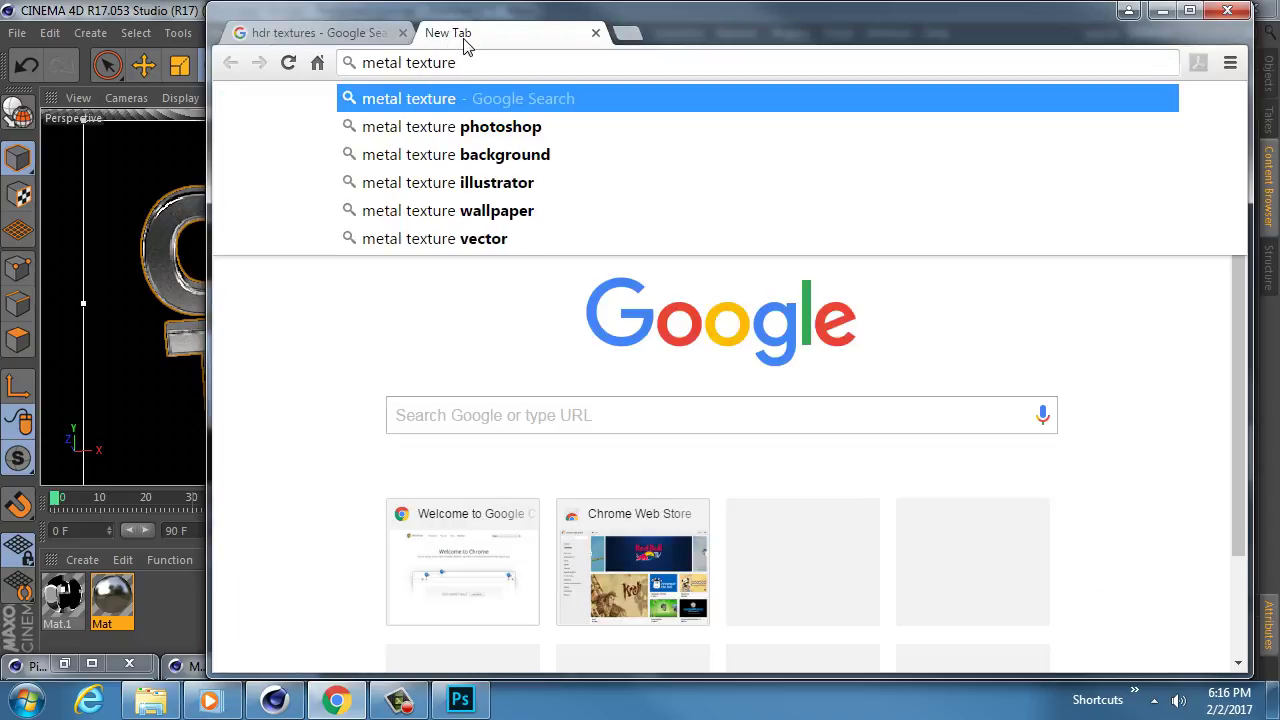
key("Return")
left_click(421, 201)
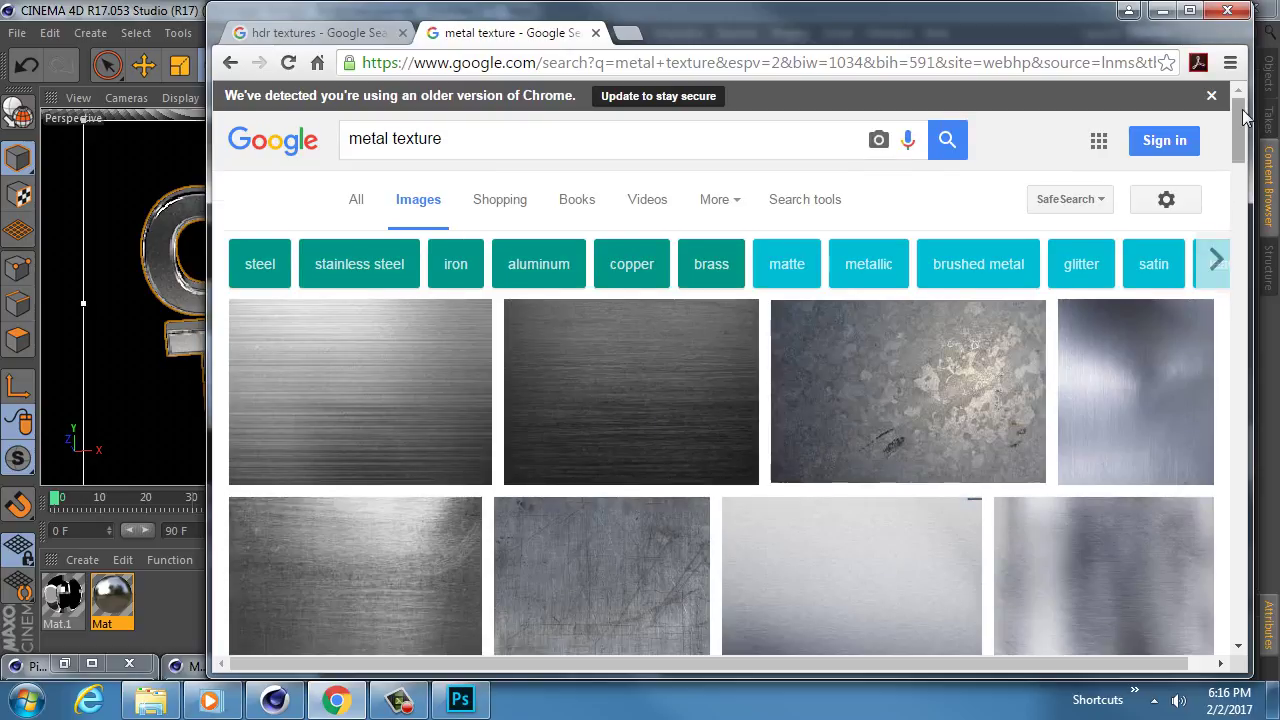
mouse_move(1239, 112)
left_mouse_down()
mouse_move(1239, 143)
mouse_move(1240, 115)
left_mouse_up()
Return to Cinema 4D, view Mat's Color and Reflectance channels, and expand Reflection Strength to show its Texture slot
left_click(290, 698)
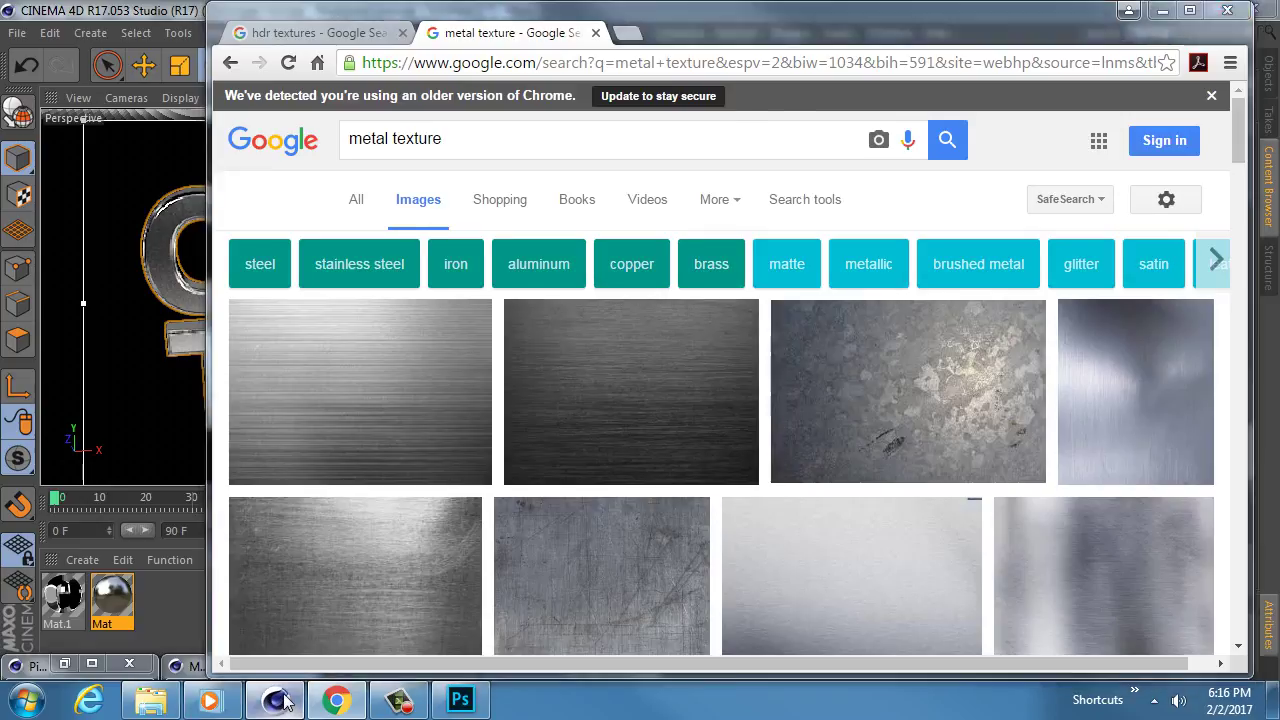
double_click(113, 600)
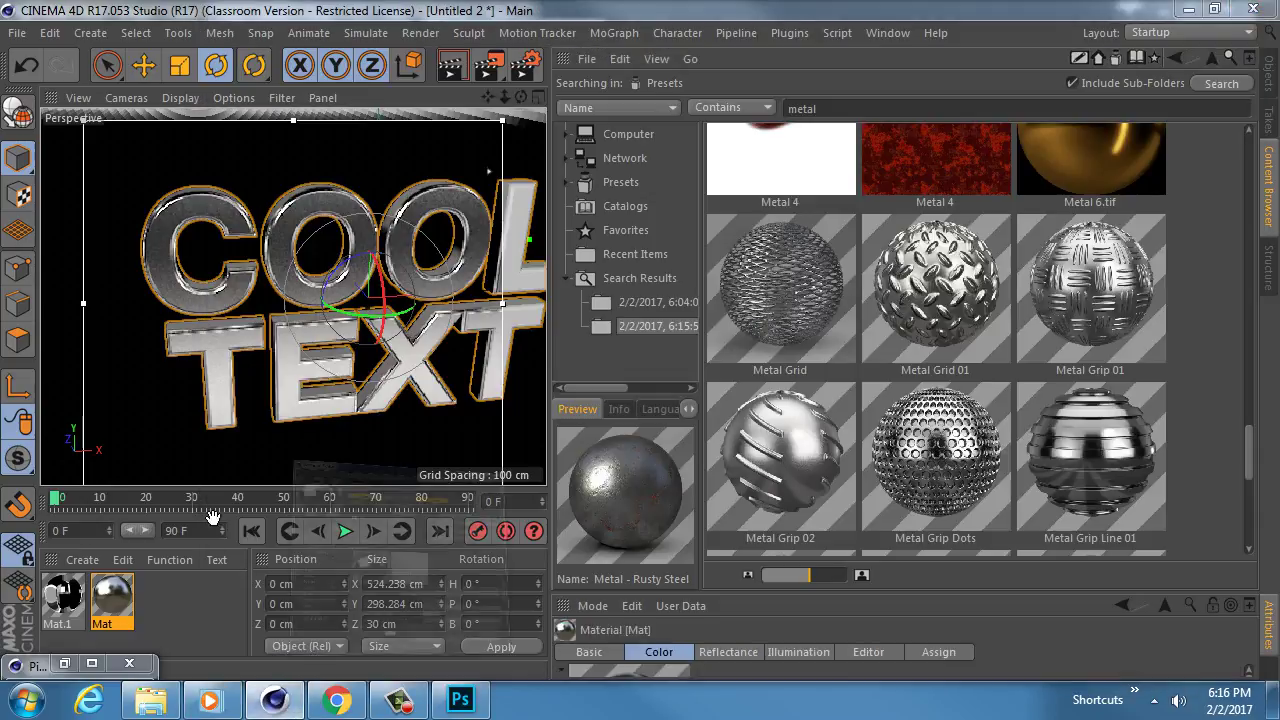
left_click(617, 310)
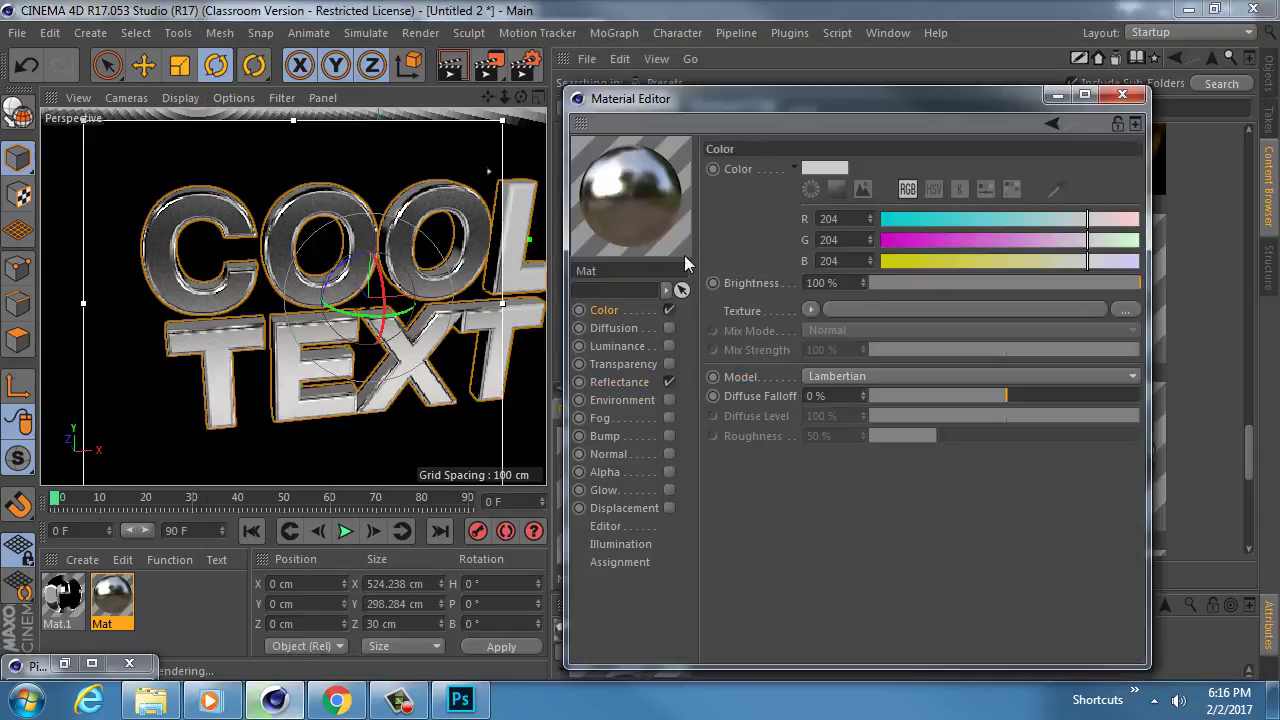
left_click_drag(720, 94, 686, 33)
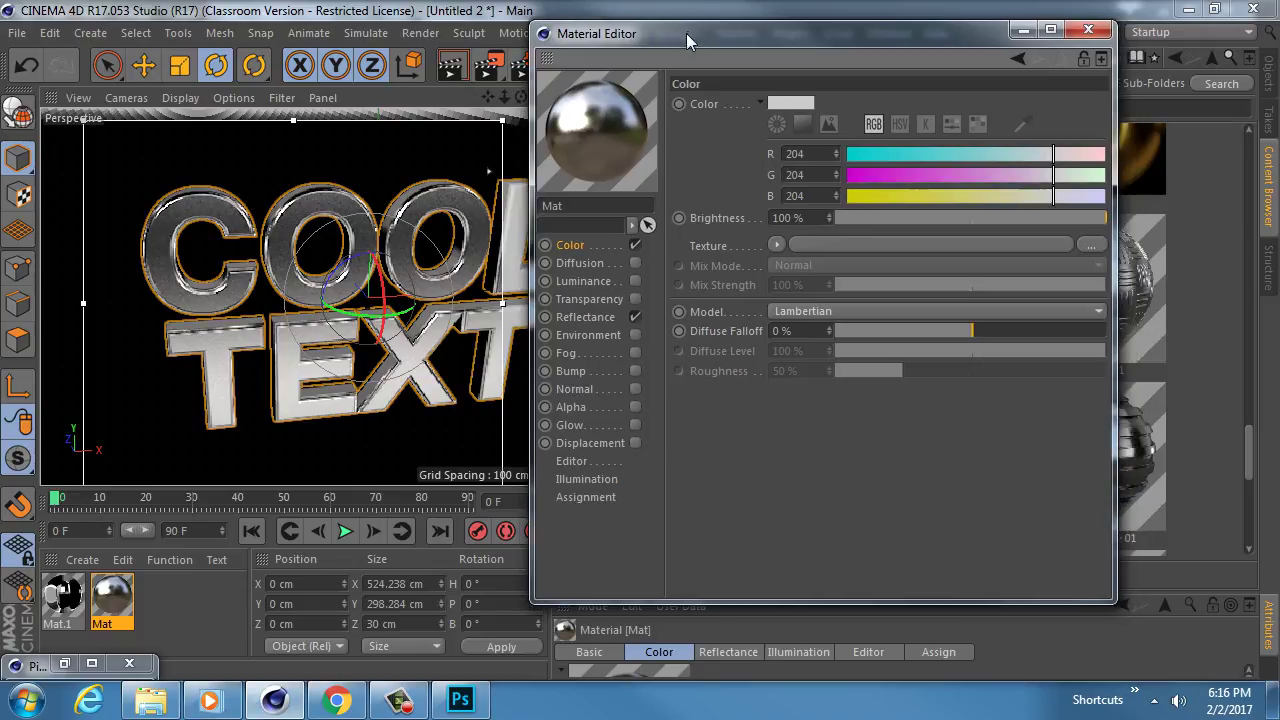
left_click(590, 317)
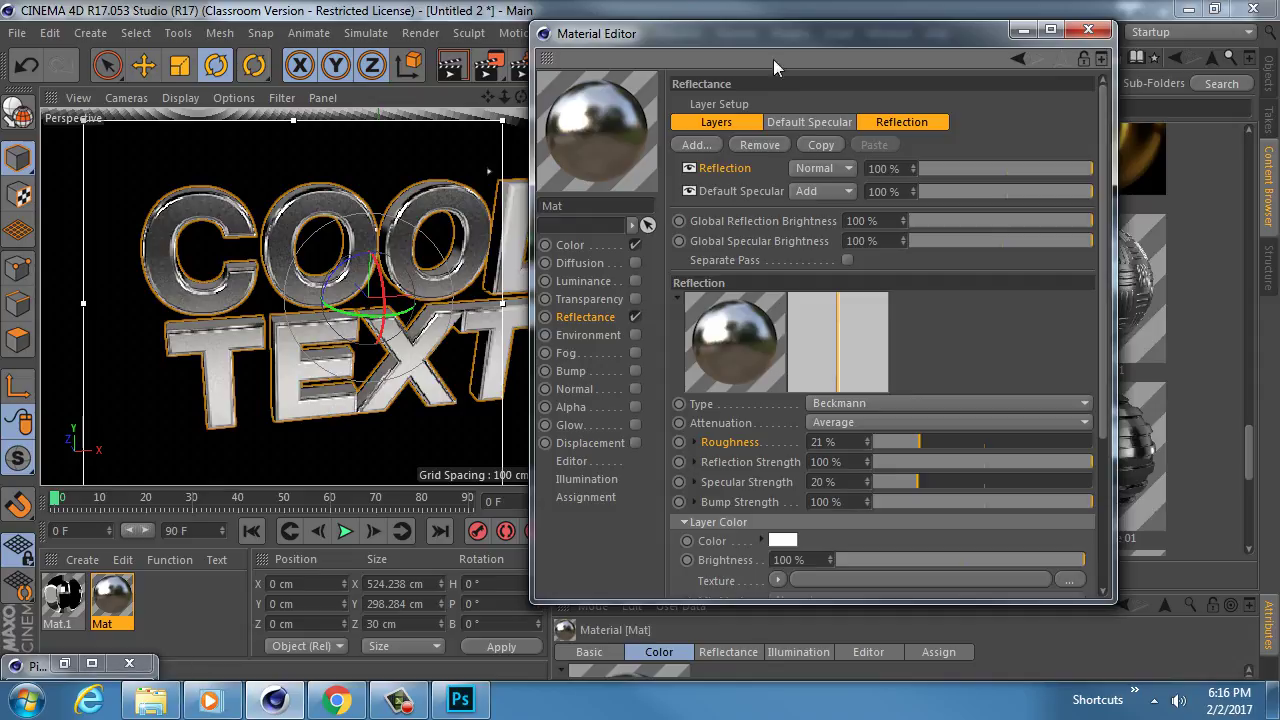
left_click_drag(764, 34, 525, 18)
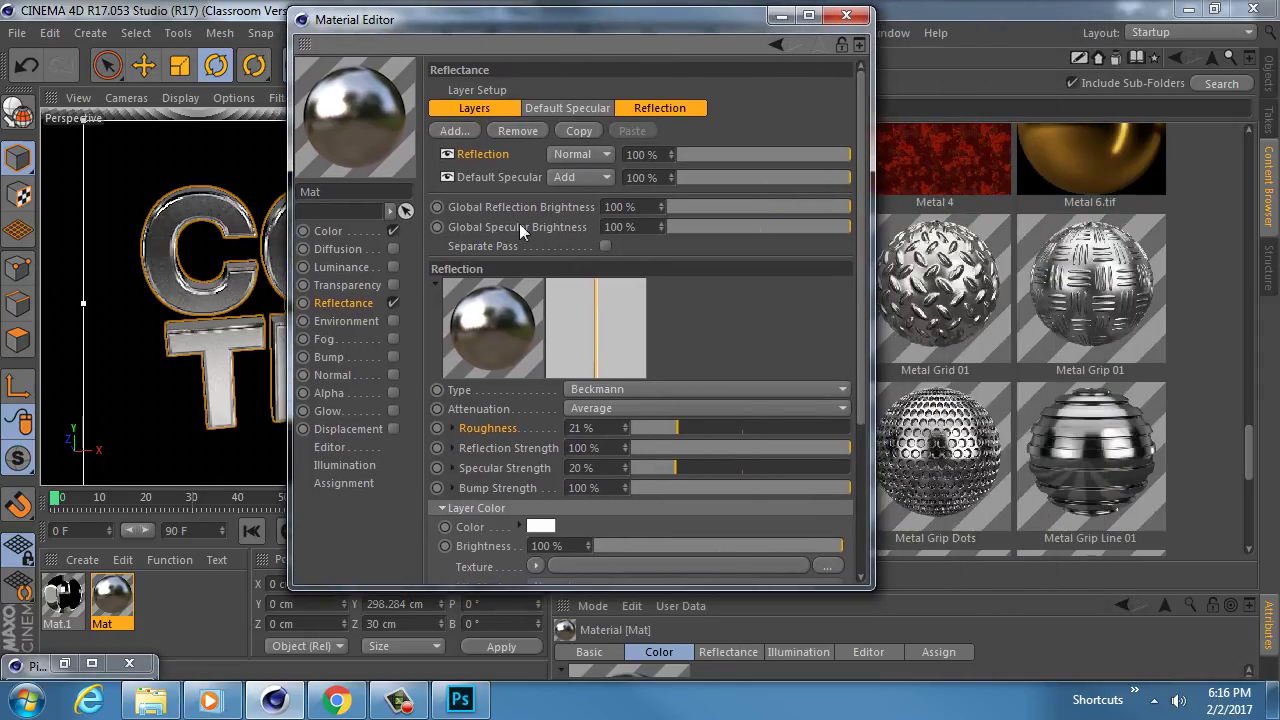
left_click(453, 448)
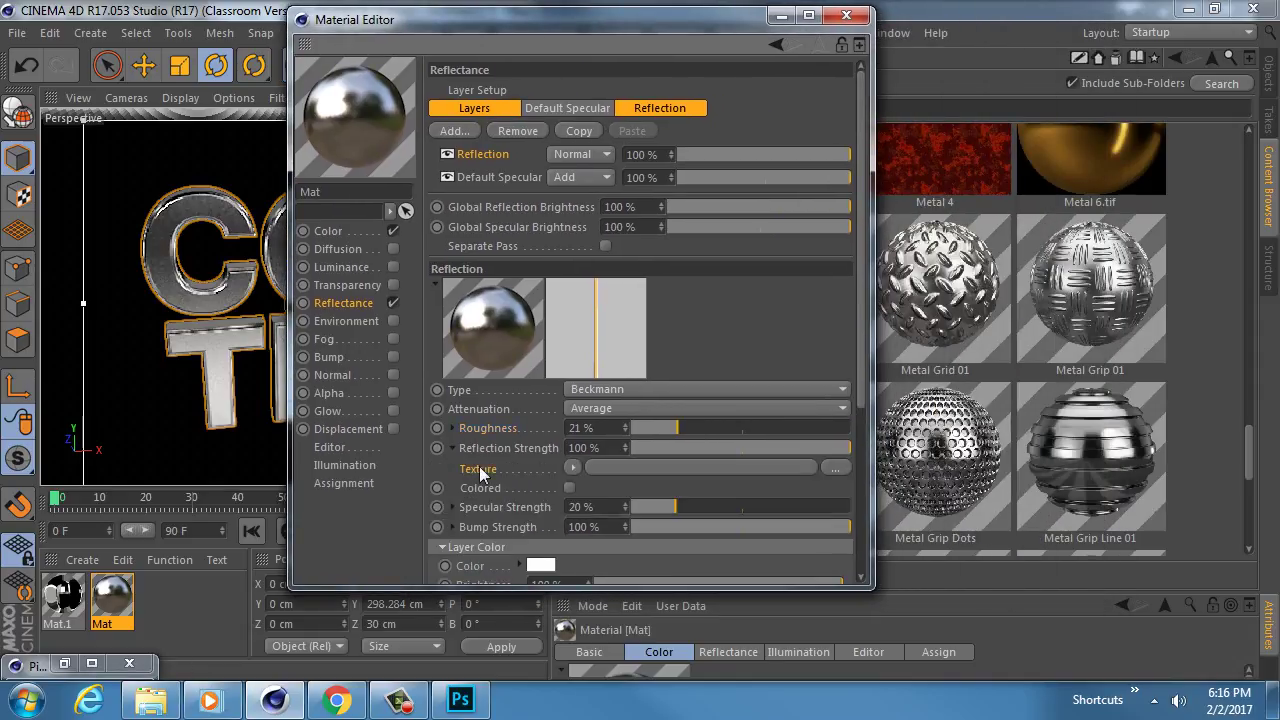
Switch back to Chrome and preview the brushed aluminum image titled Free Metal Textures from the results
left_click(336, 700)
scroll(409, 355, "down", 2)
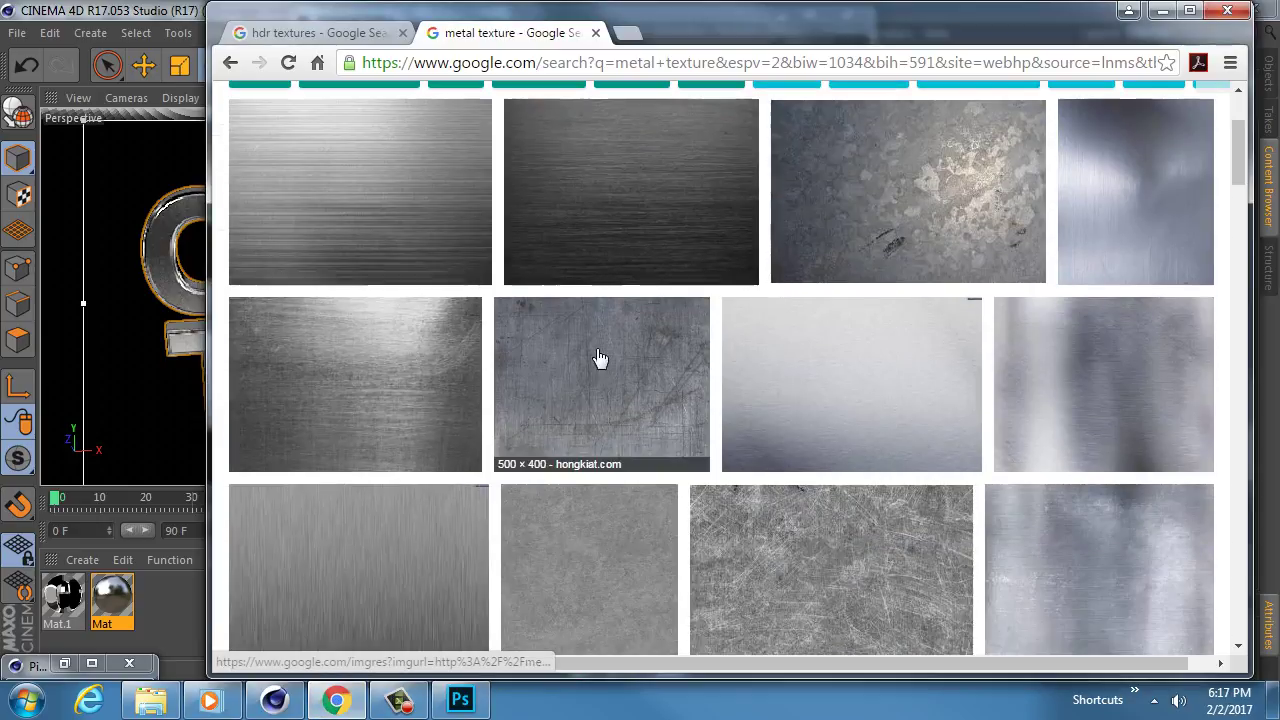
left_click(1110, 180)
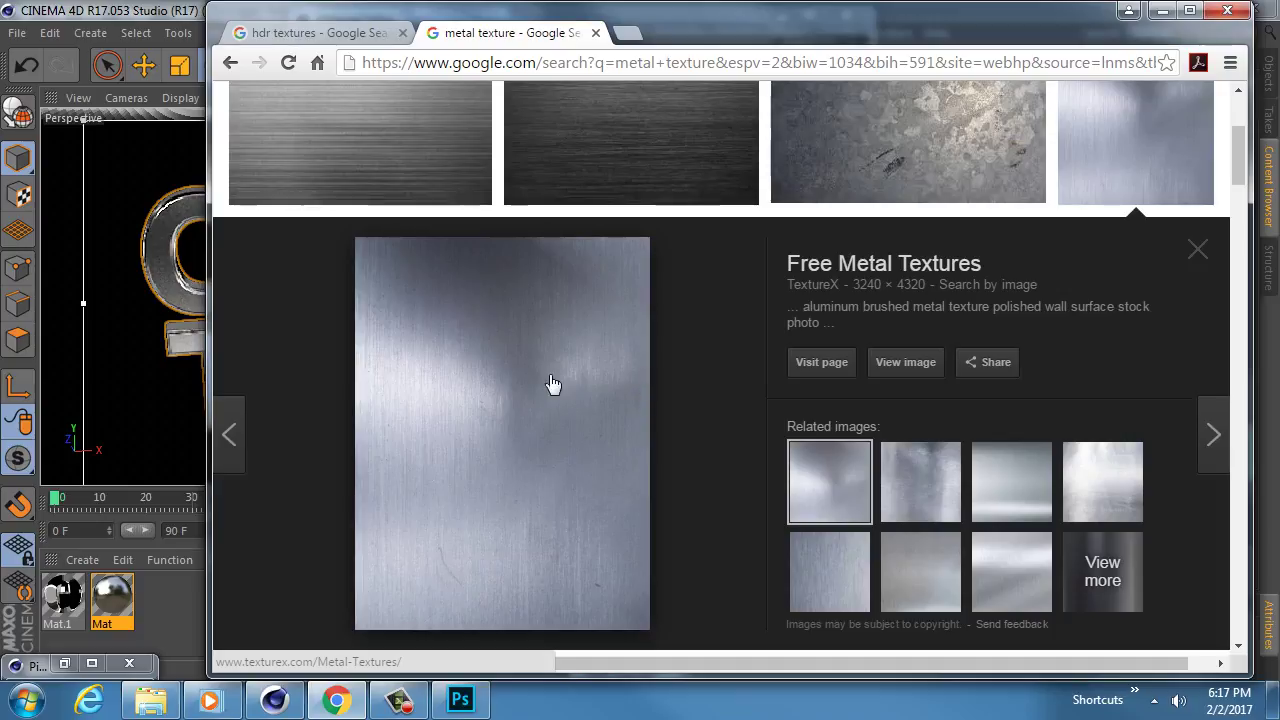
Return to Cinema 4D, close the Material Editor and narrow the Content Browser to give the viewport more room
left_click(273, 699)
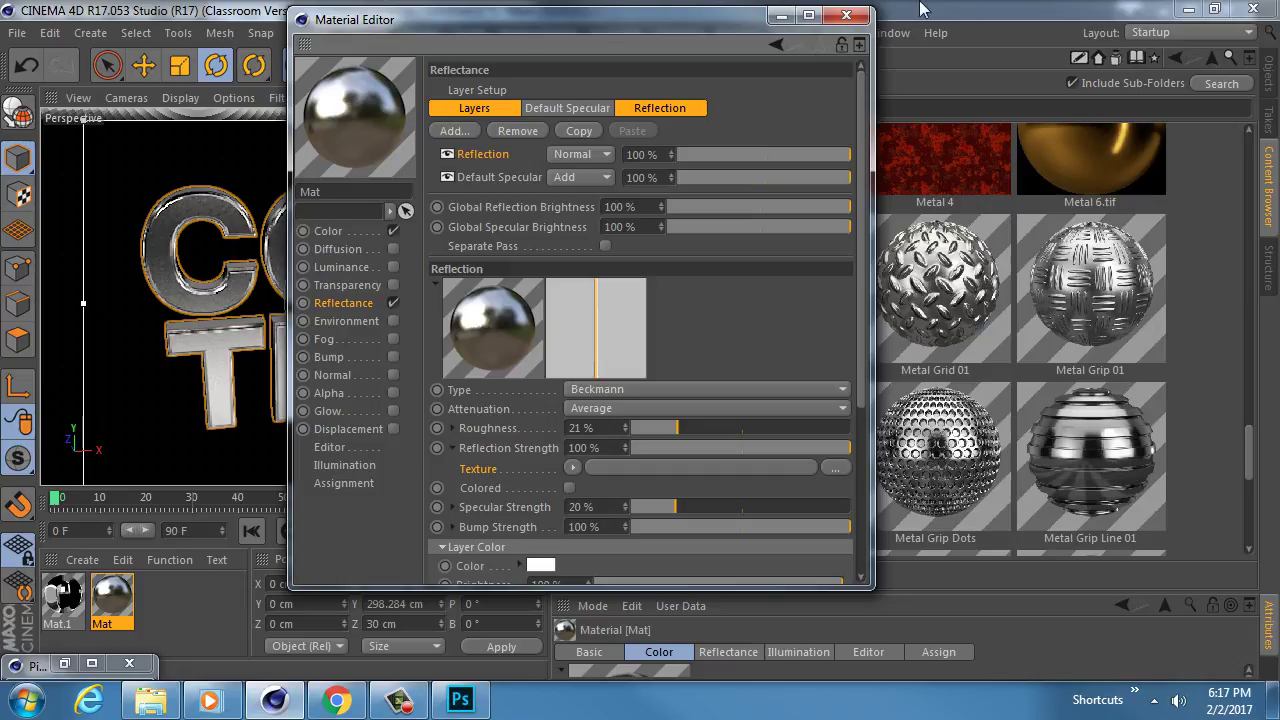
left_click(846, 15)
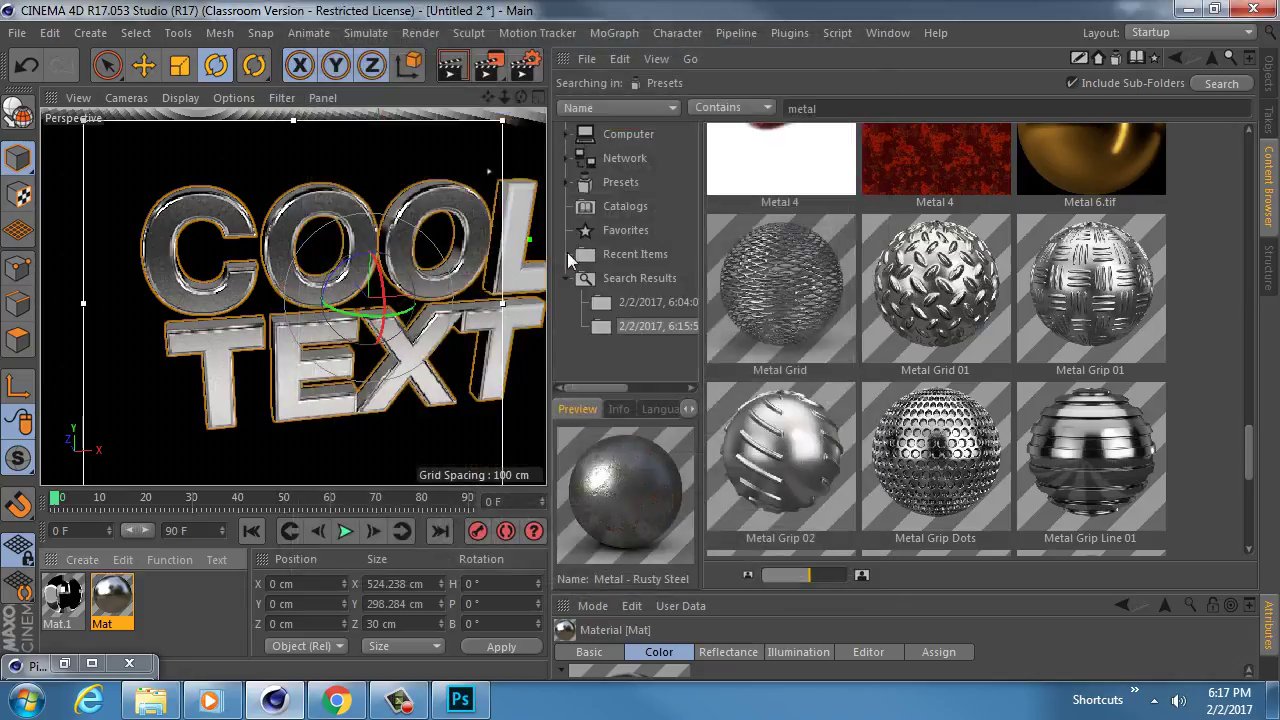
left_click_drag(551, 327, 885, 310)
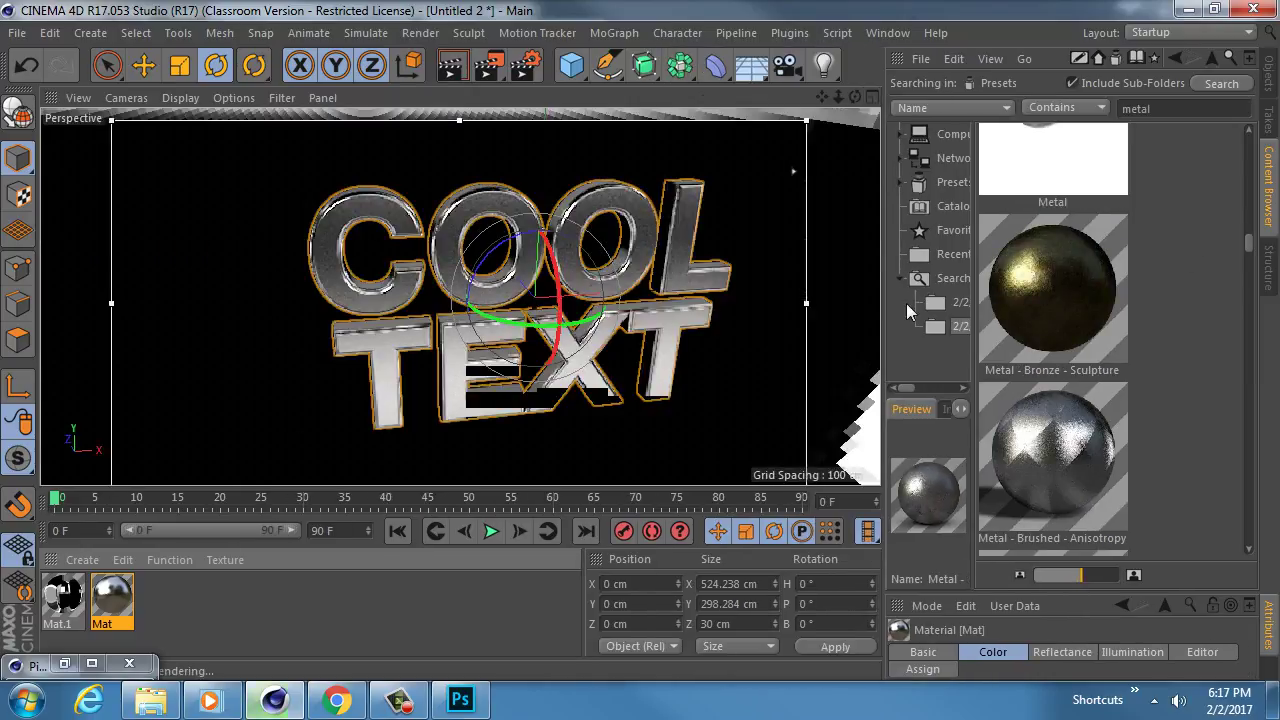